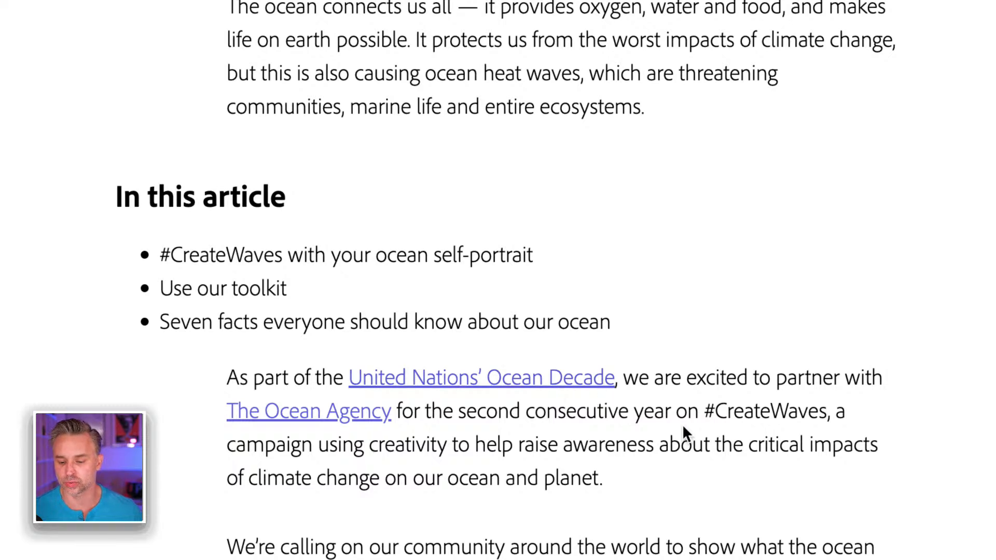
# Read the blog article's #CreateWaves introduction, highlighting the hashtag and the ocean self-portrait brief, and look over the rest of the article.
pyautogui.moveTo(703, 411); pyautogui.dragTo(828, 412)
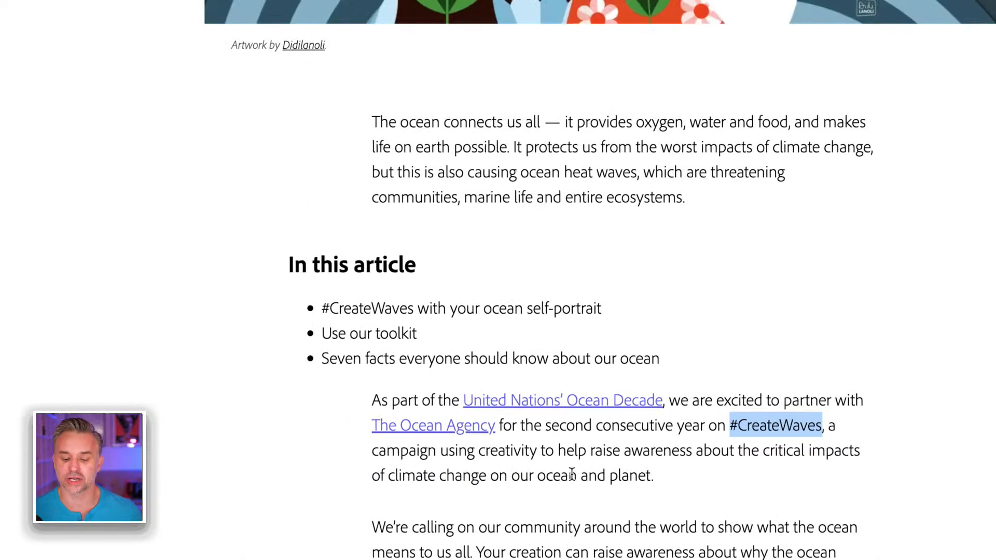
pyautogui.moveTo(497, 477); pyautogui.dragTo(650, 480)
pyautogui.click(508, 312)
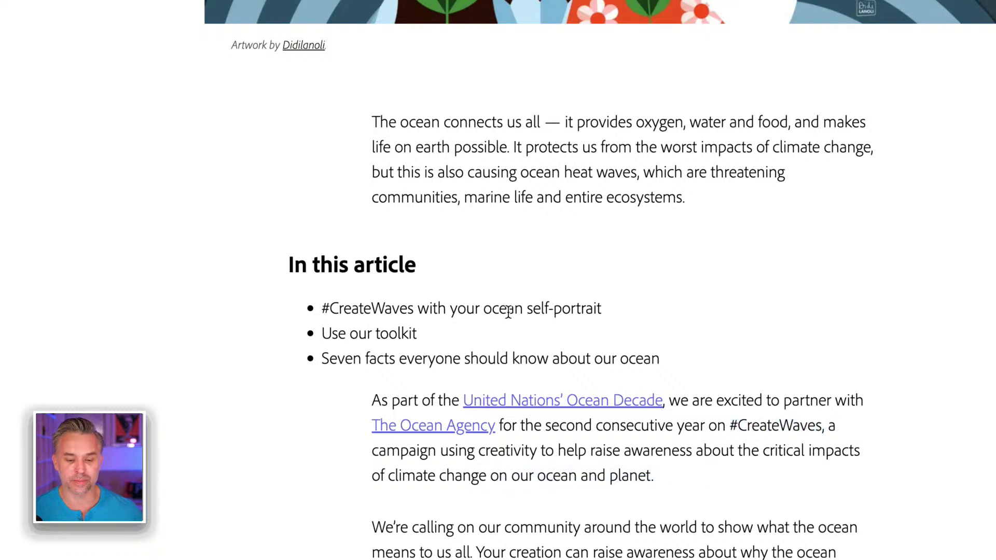
pyautogui.moveTo(633, 307); pyautogui.dragTo(299, 313)
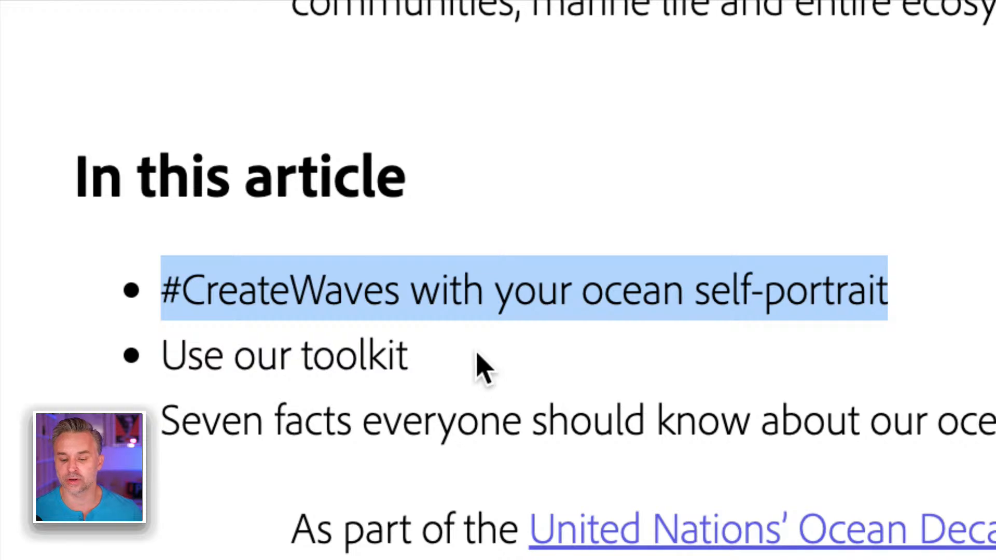
pyautogui.click(516, 353)
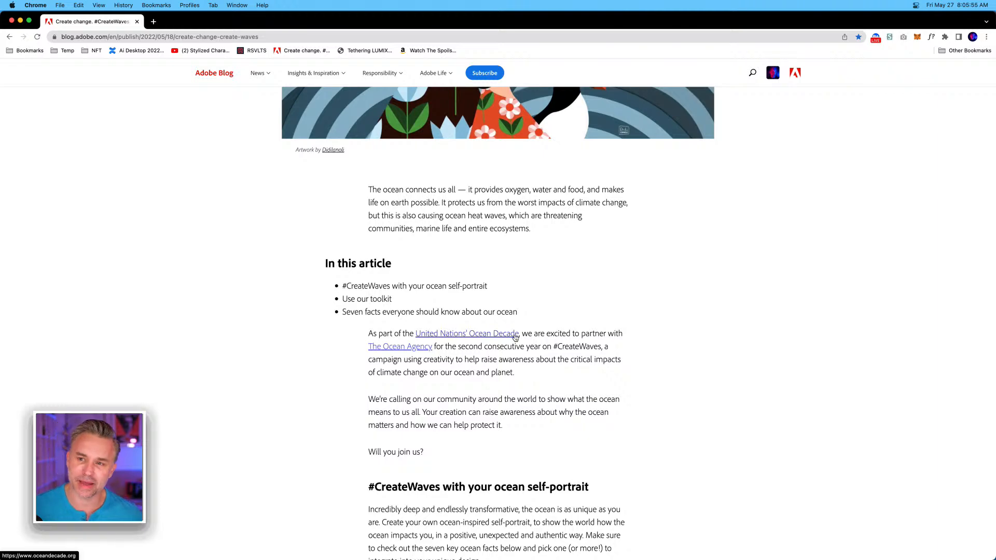
pyautogui.scroll(-10, 516, 338)
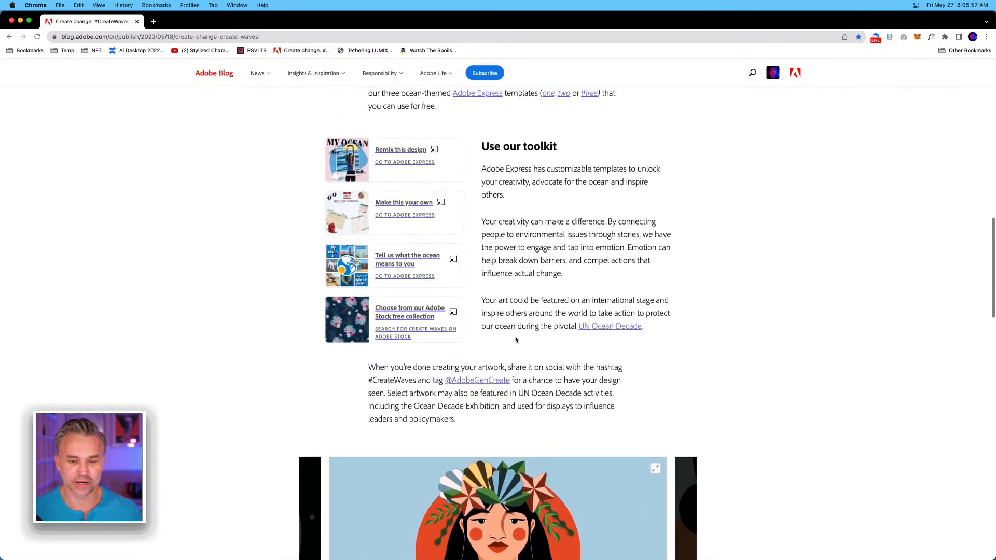
pyautogui.scroll(1, 516, 340)
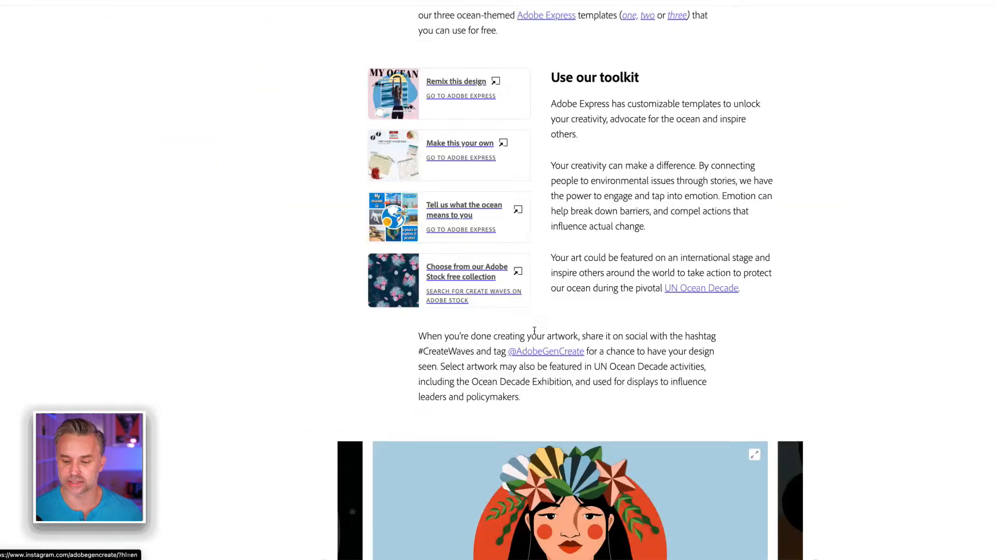
pyautogui.scroll(-10, 473, 397)
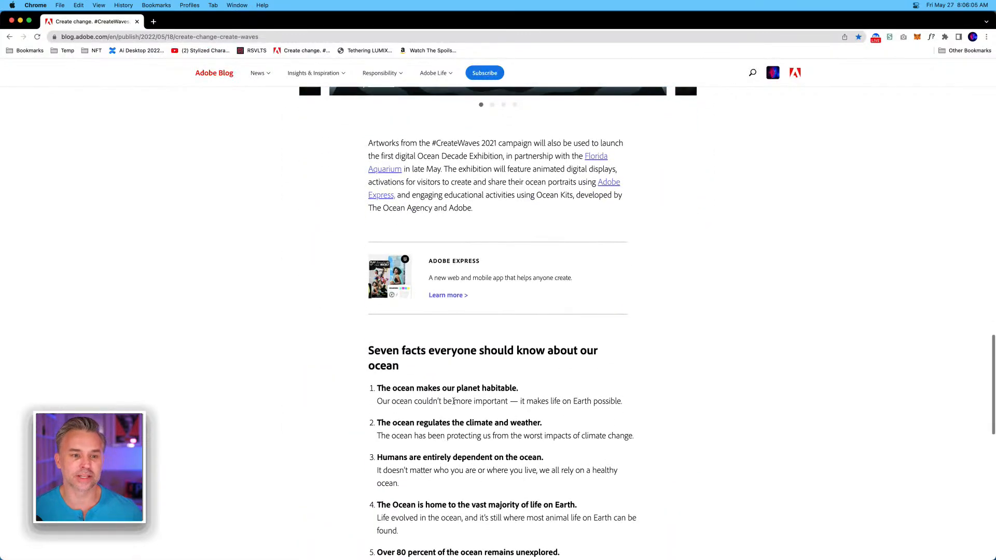
pyautogui.click(267, 36)
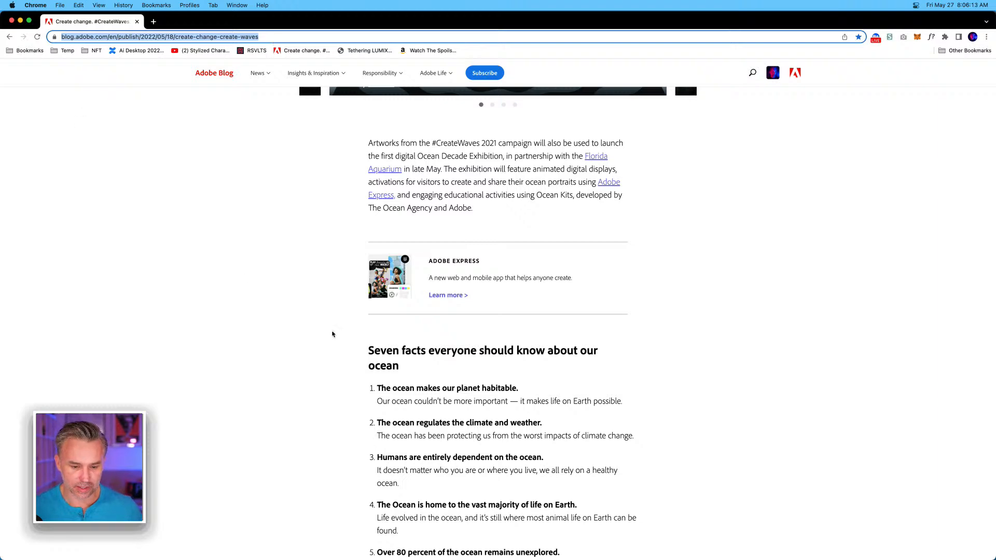
# Examine the article's list of seven ocean facts, highlighting the headings of facts 1 to 5.
pyautogui.scroll(-5, 332, 337)
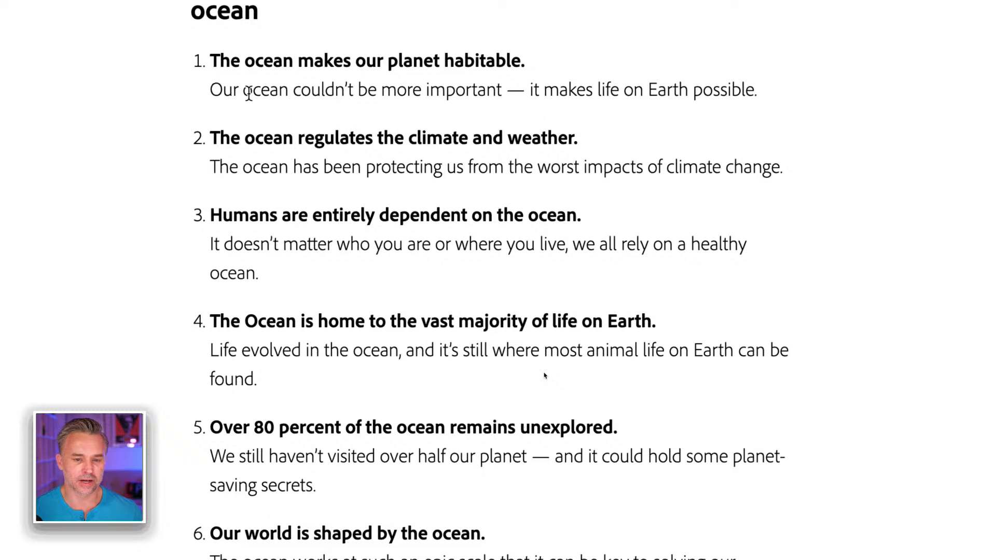
pyautogui.moveTo(211, 55); pyautogui.dragTo(527, 77)
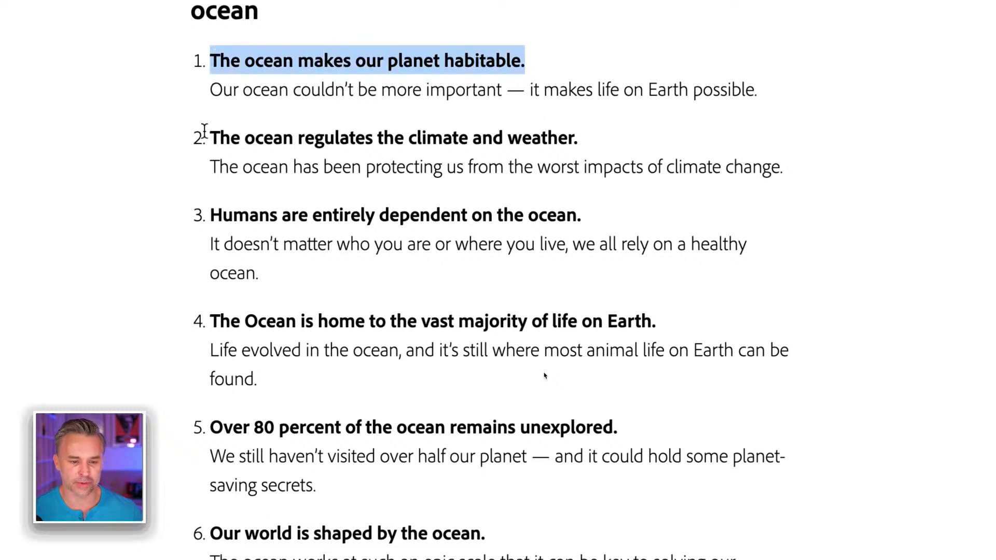
pyautogui.moveTo(262, 136); pyautogui.dragTo(591, 173)
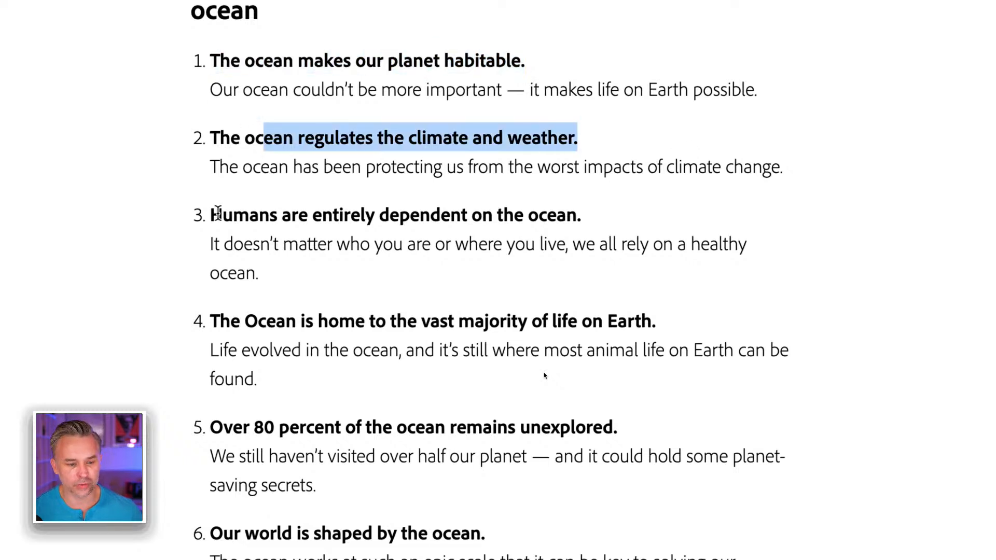
pyautogui.moveTo(222, 213); pyautogui.dragTo(262, 232)
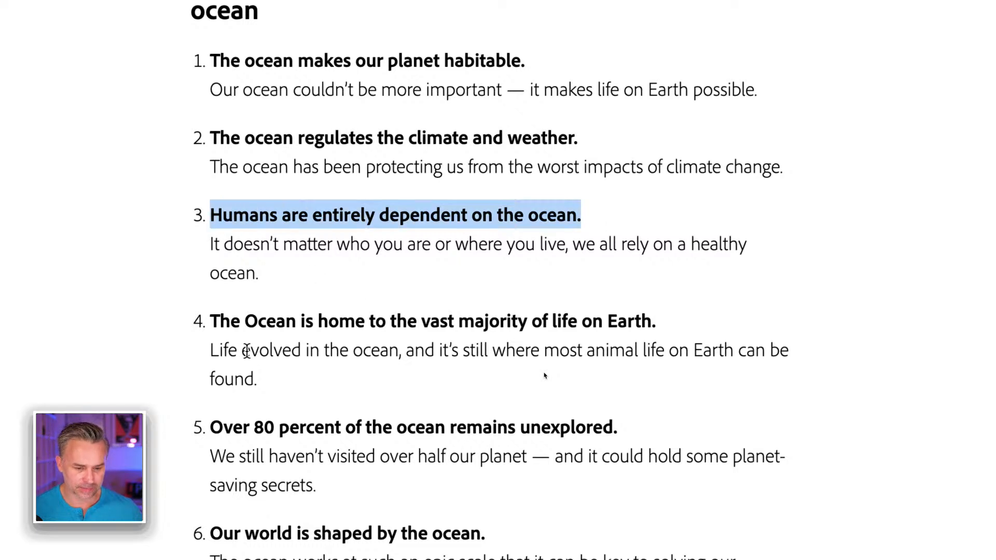
pyautogui.scroll(-3, 250, 351)
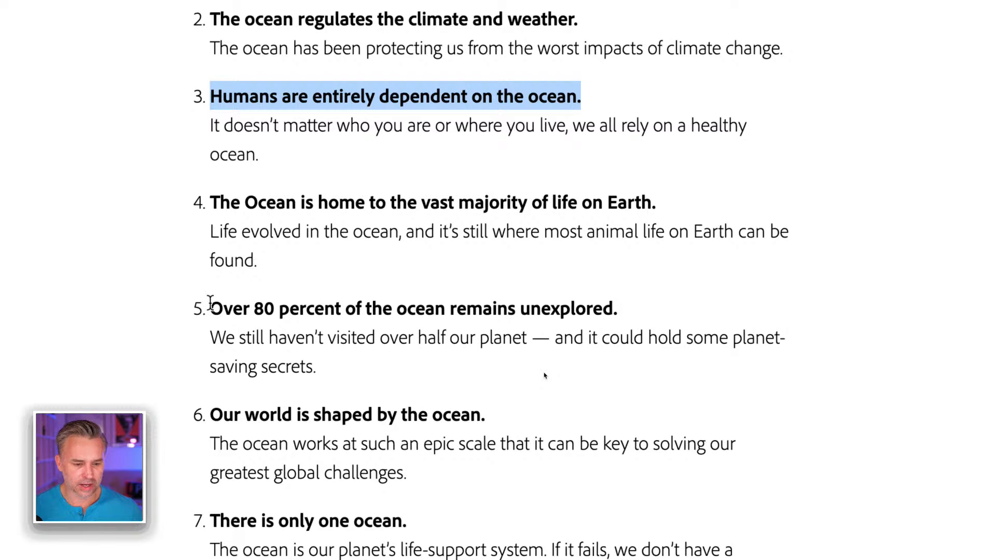
pyautogui.moveTo(210, 308); pyautogui.dragTo(664, 319)
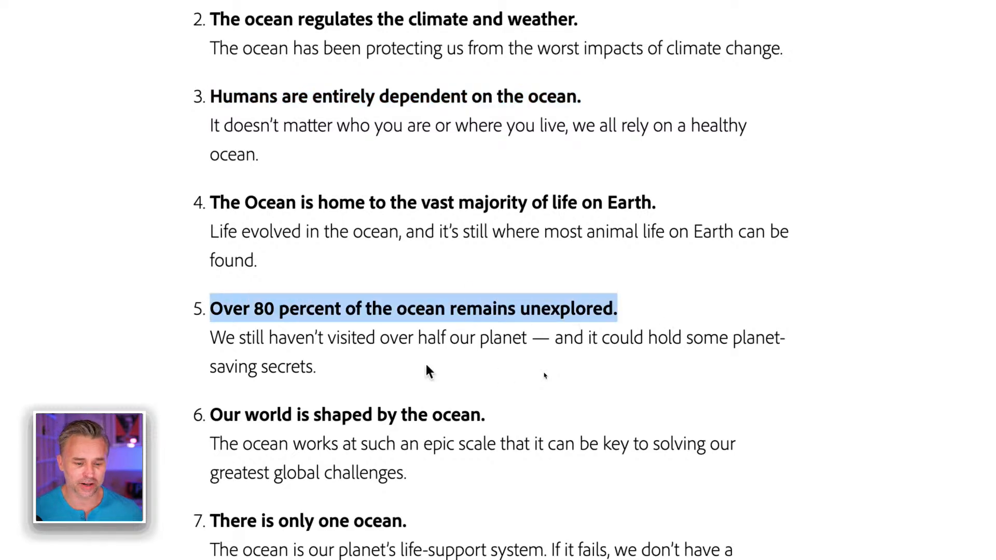
pyautogui.scroll(-3, 430, 369)
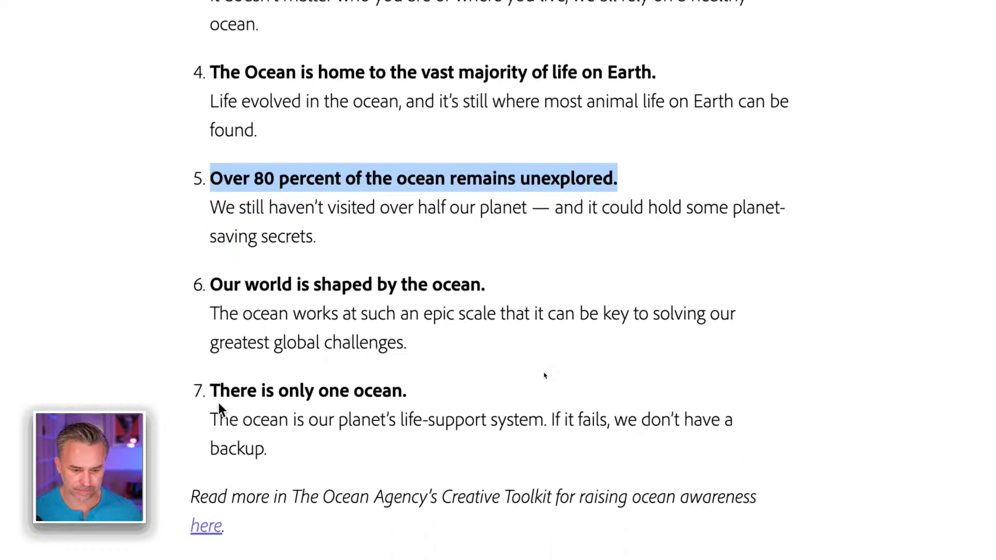
pyautogui.scroll(2, 218, 406)
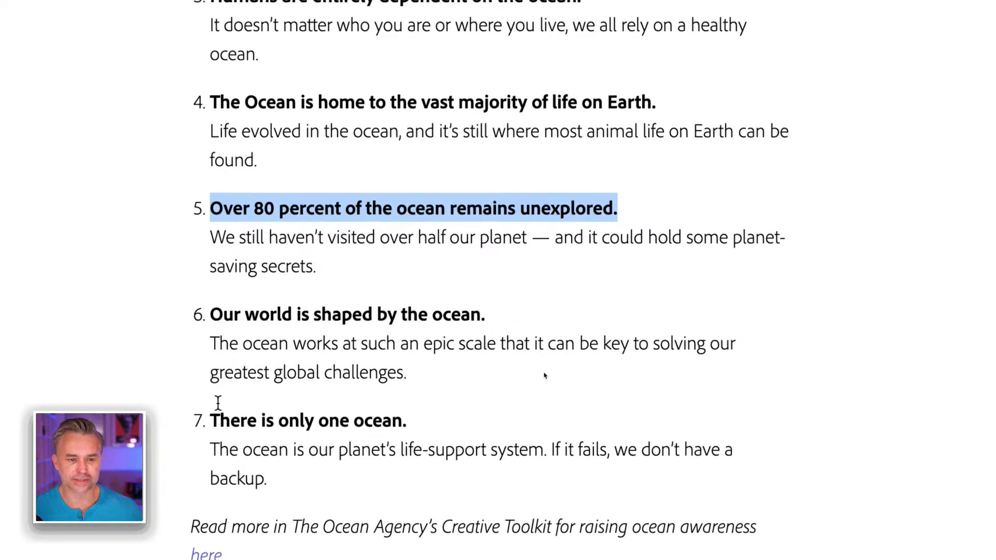
pyautogui.scroll(3, 217, 404)
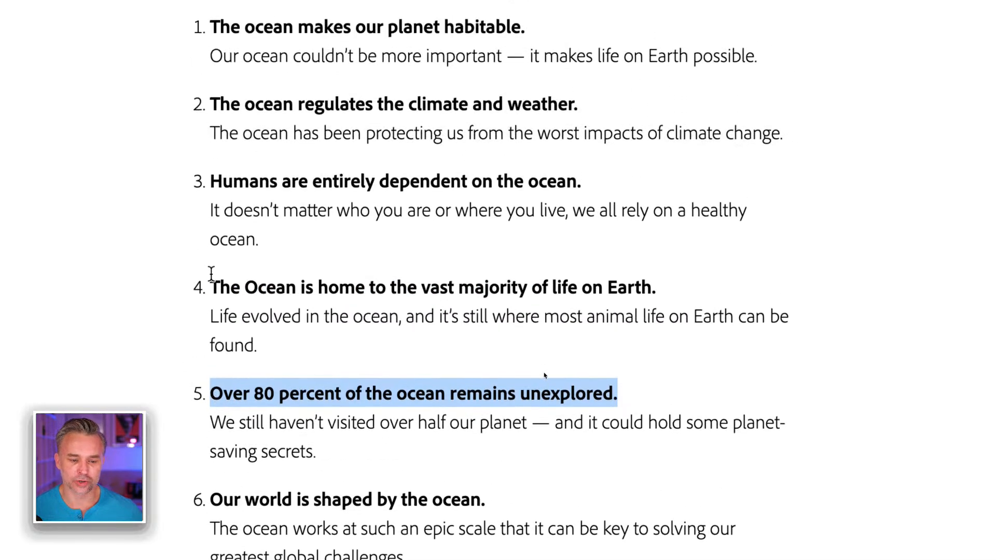
pyautogui.moveTo(210, 282); pyautogui.dragTo(690, 285)
pyautogui.click(301, 506)
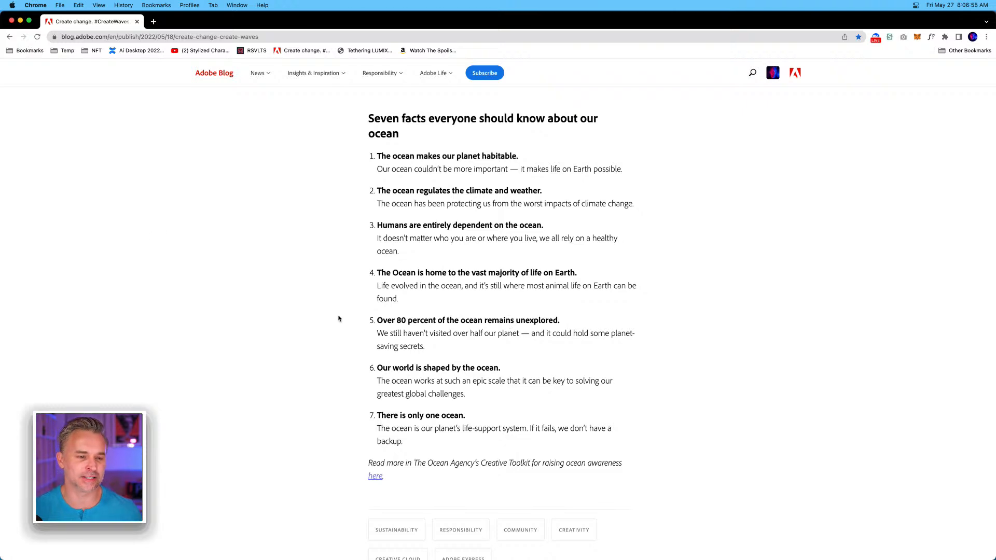
# Minimize Chrome to view the wave composition in Photoshop, and return to the blog article in Chrome.
pyautogui.click(21, 21)
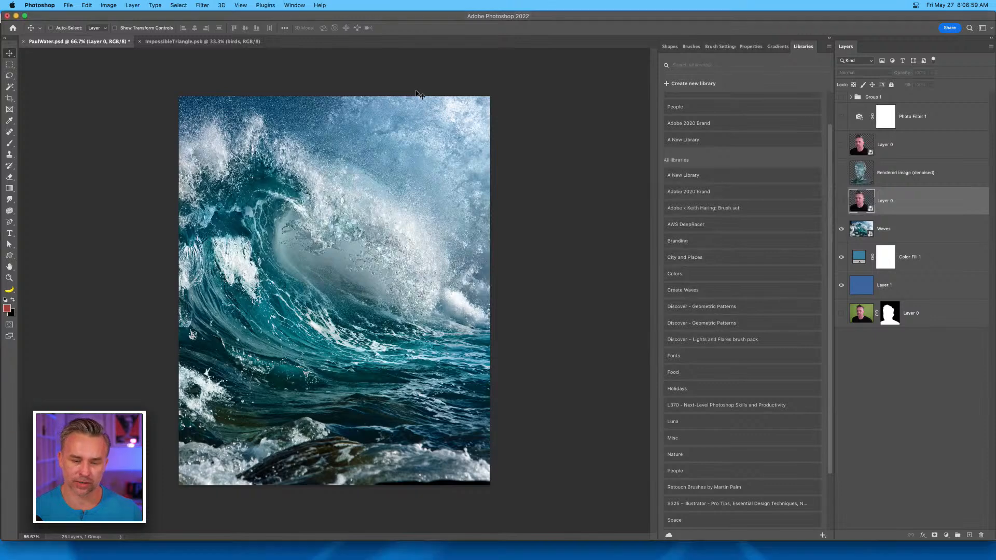
pyautogui.moveTo(994, 537); pyautogui.dragTo(995, 558)
pyautogui.moveTo(495, 559)
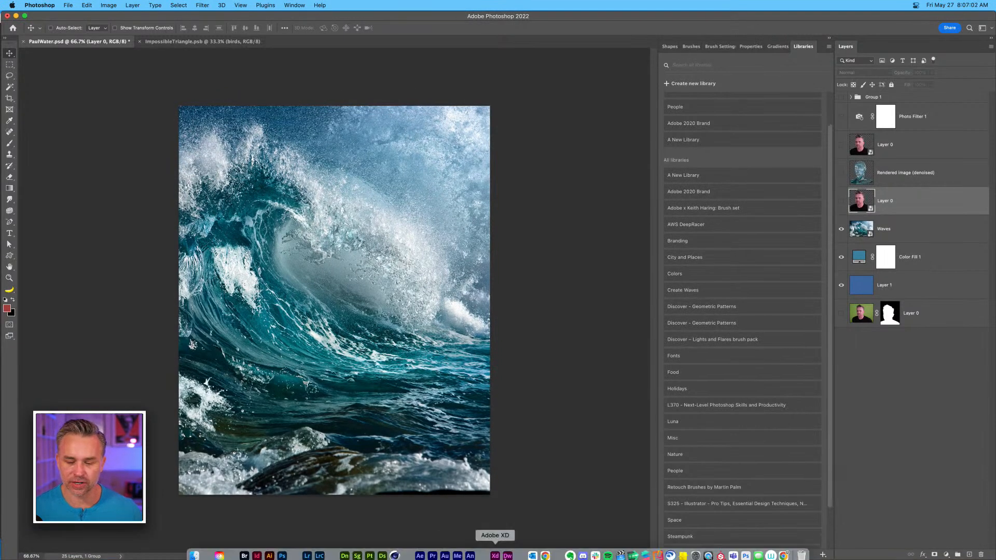
pyautogui.click(545, 550)
# Review the article's toolkit section, open the "Remix this design" template in Adobe Express, and return to the article.
pyautogui.scroll(10, 540, 188)
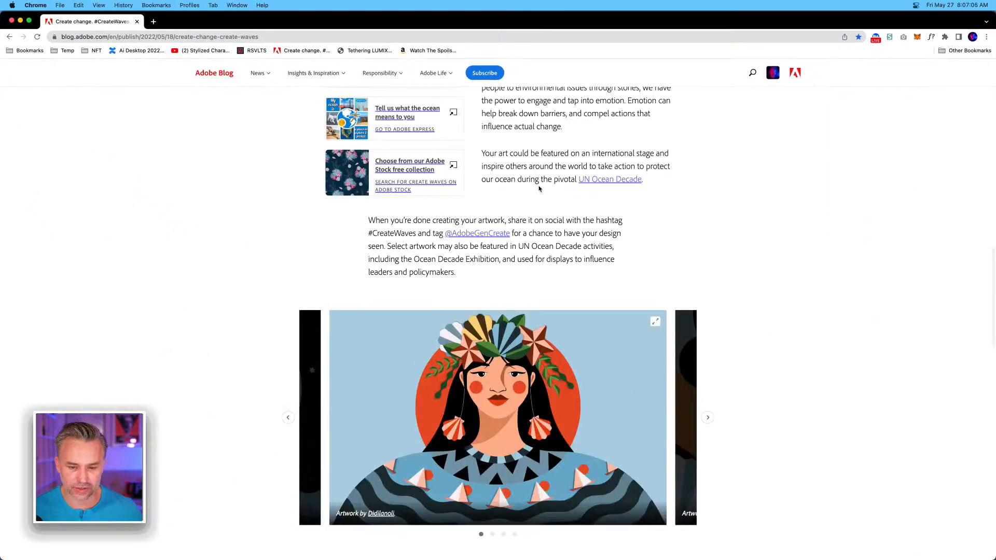
pyautogui.scroll(5, 540, 189)
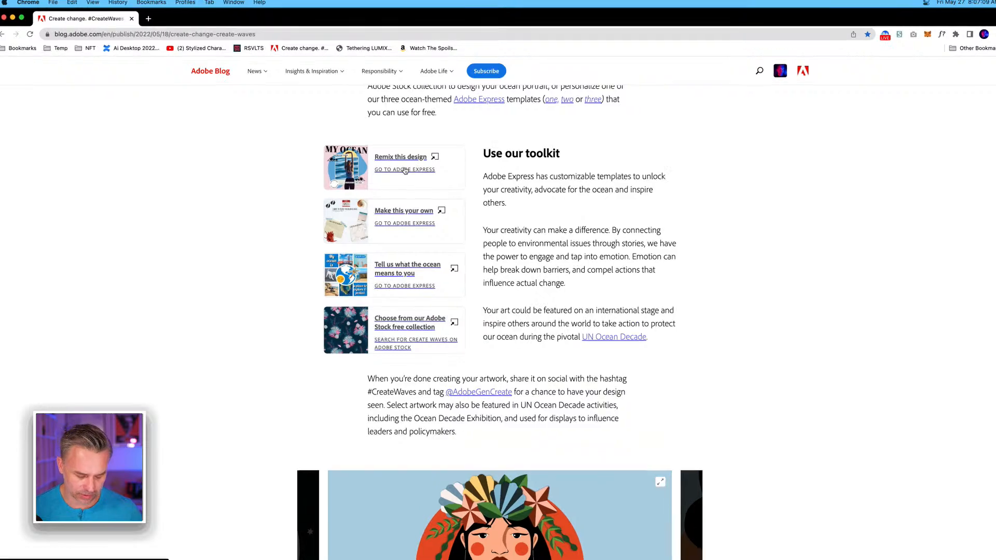
pyautogui.moveTo(542, 183); pyautogui.dragTo(629, 184)
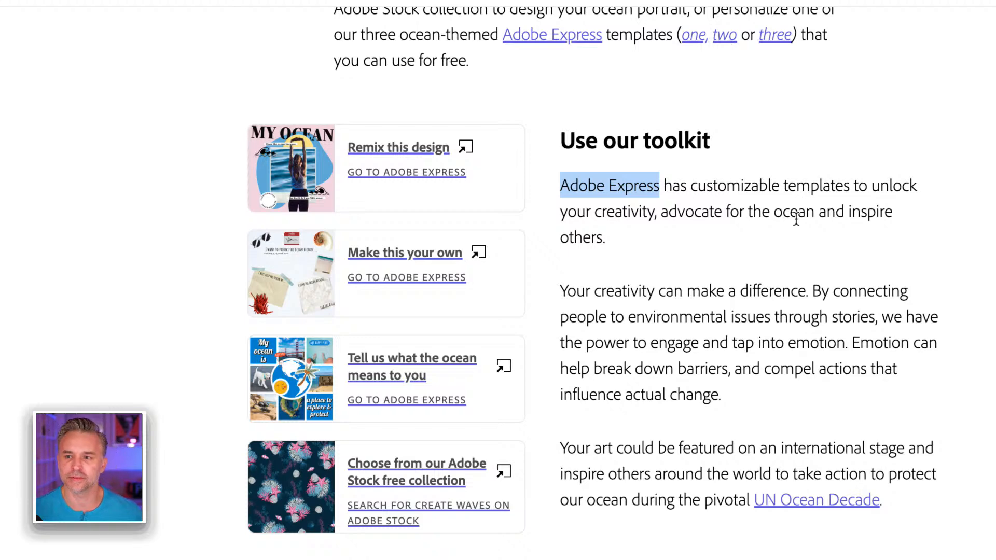
pyautogui.scroll(1, 797, 219)
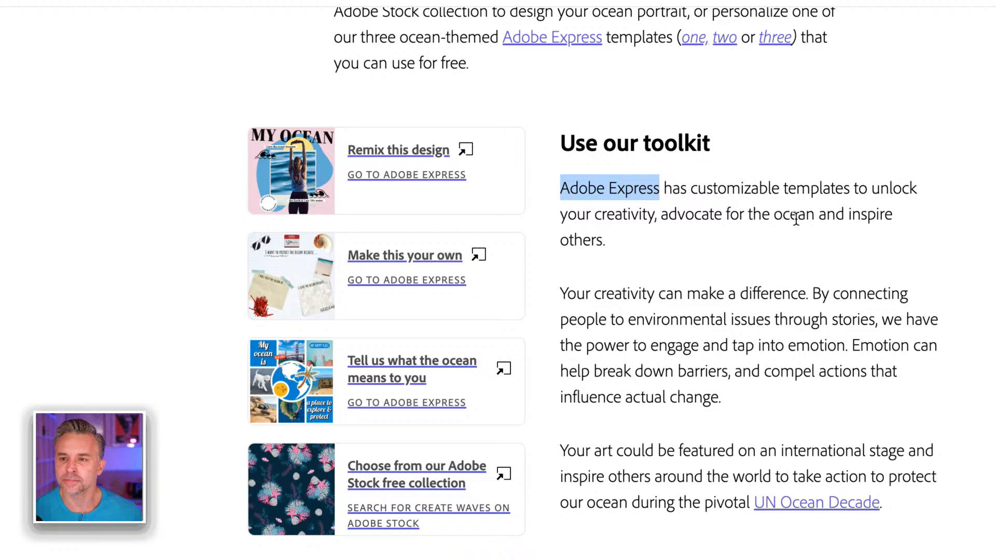
pyautogui.click(783, 286)
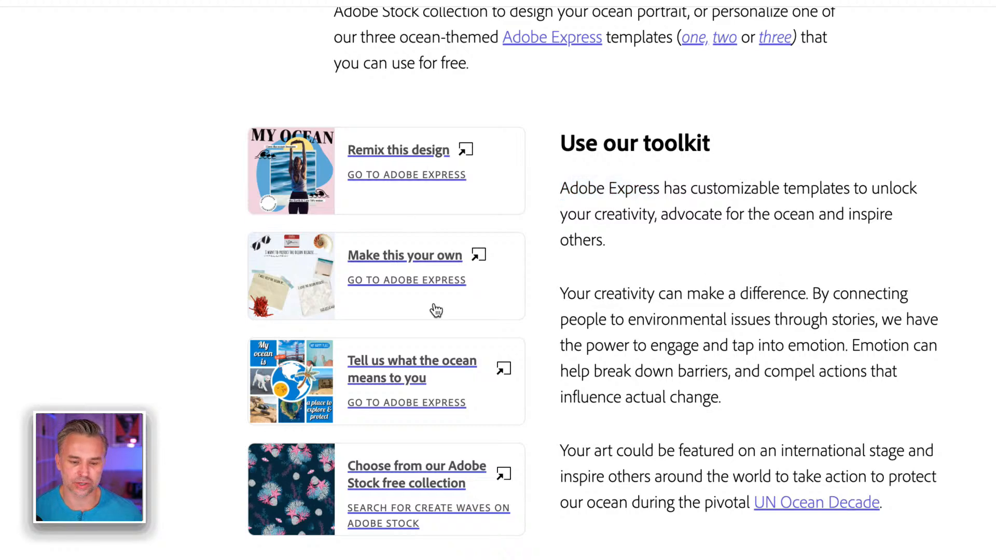
pyautogui.click(379, 151)
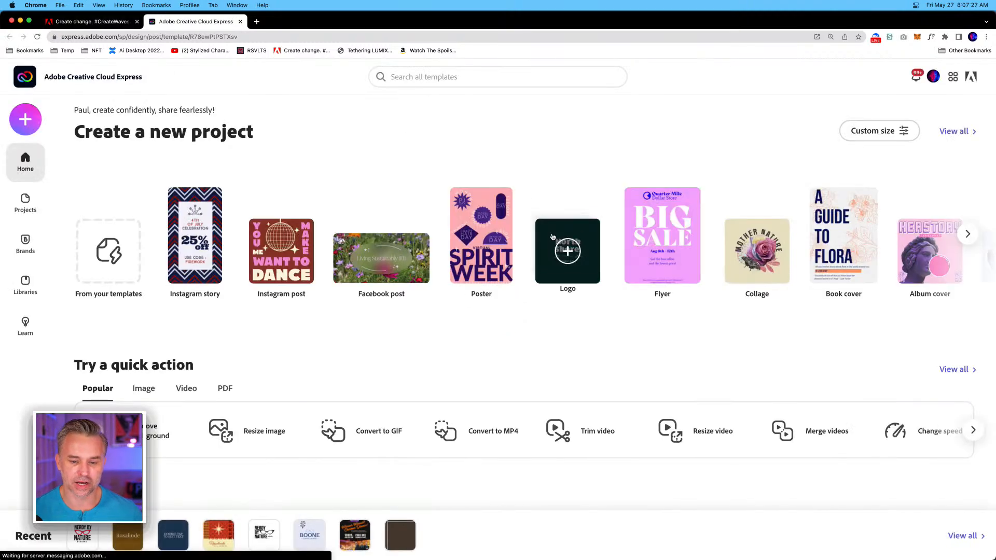
pyautogui.click(87, 23)
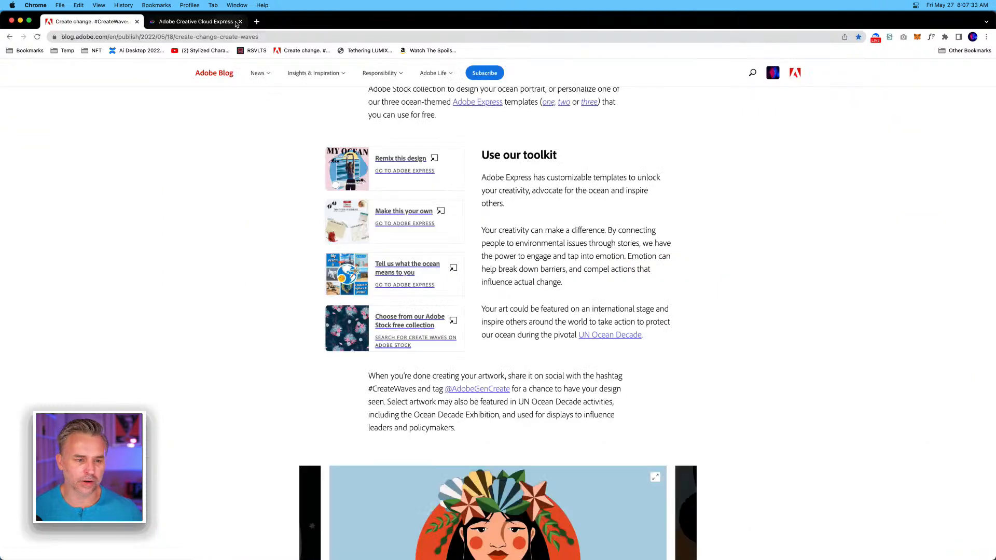
# Open the Adobe Stock website, stock.adobe.com, in a new browser tab.
pyautogui.click(257, 22)
pyautogui.write('stock')
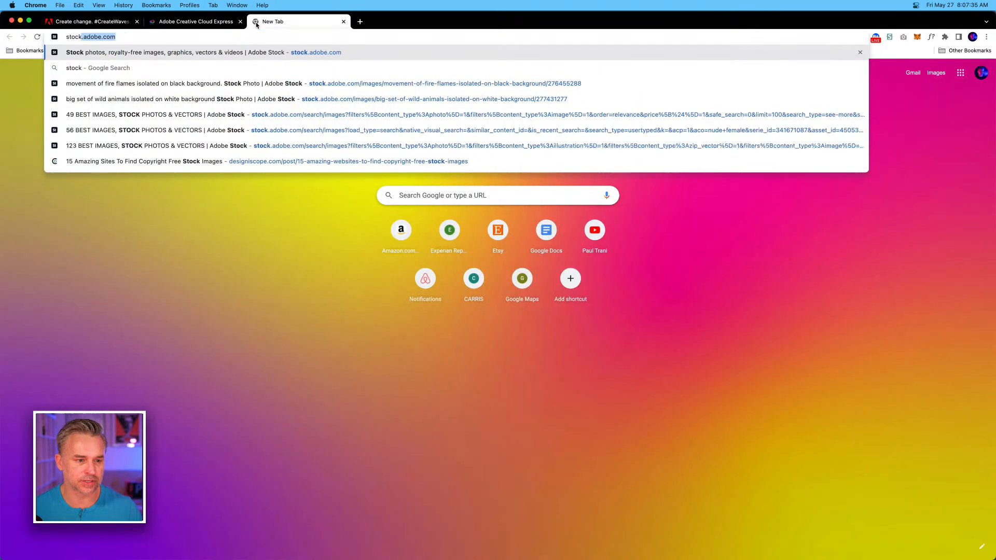
pyautogui.press('Return')
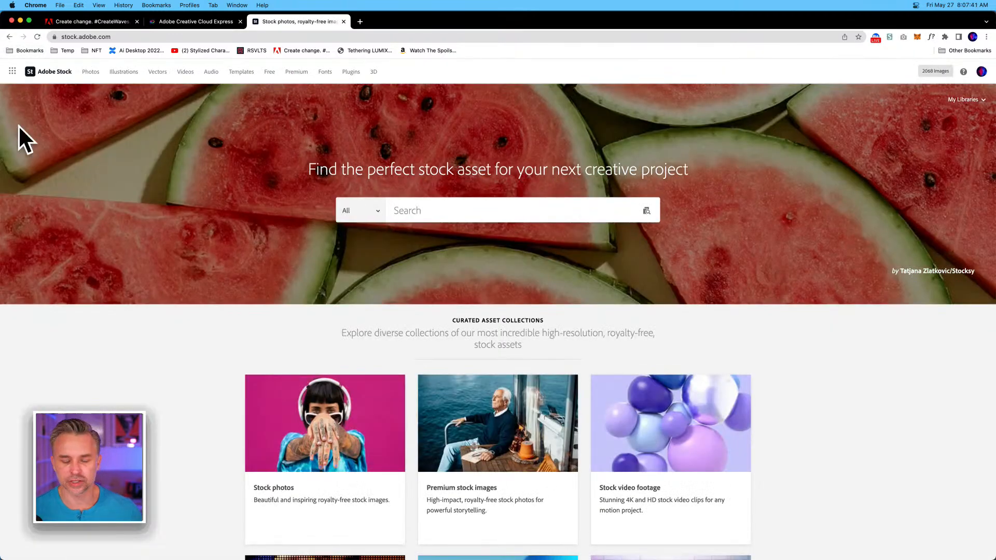
# Search Adobe Stock's Free collection for "water".
pyautogui.click(360, 209)
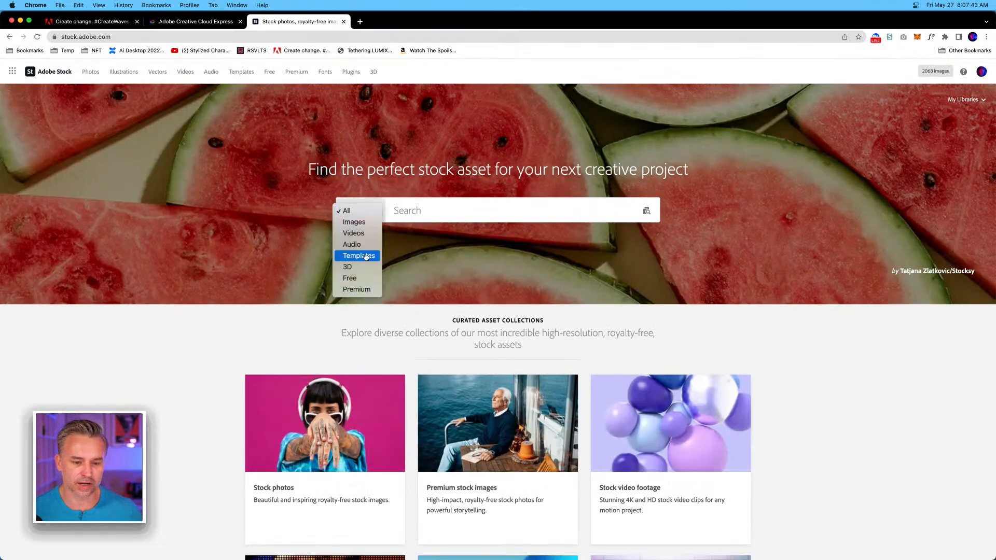
pyautogui.click(367, 280)
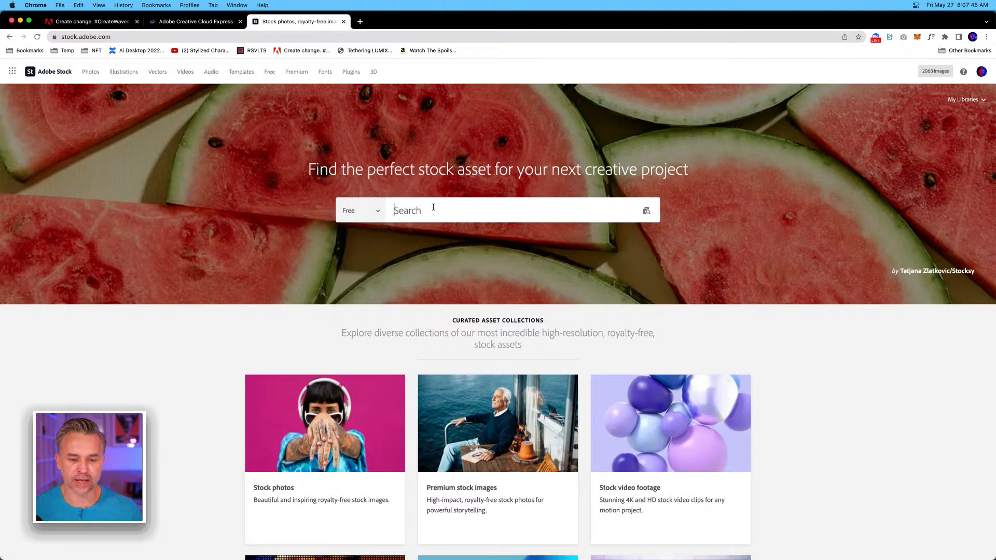
pyautogui.click(434, 209)
pyautogui.write('water')
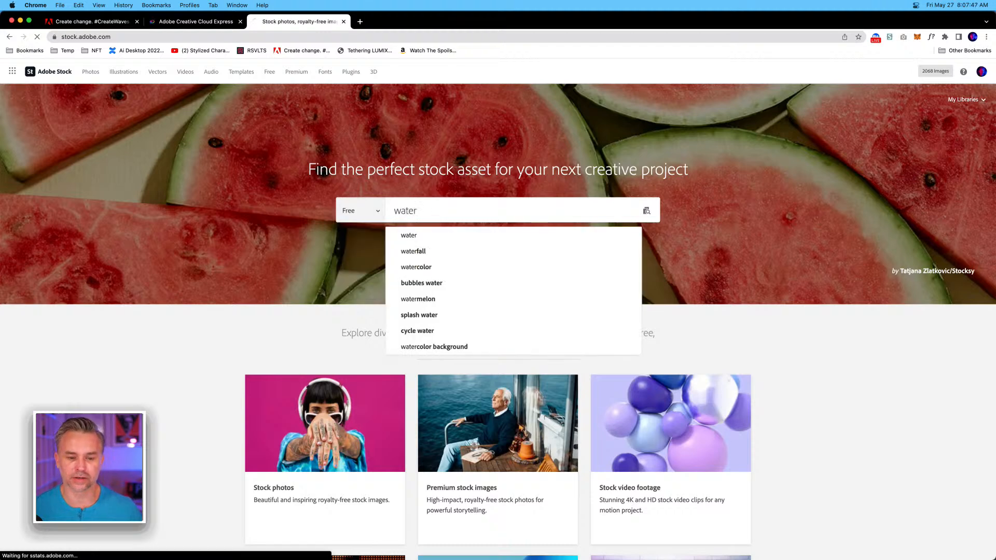
pyautogui.click(413, 236)
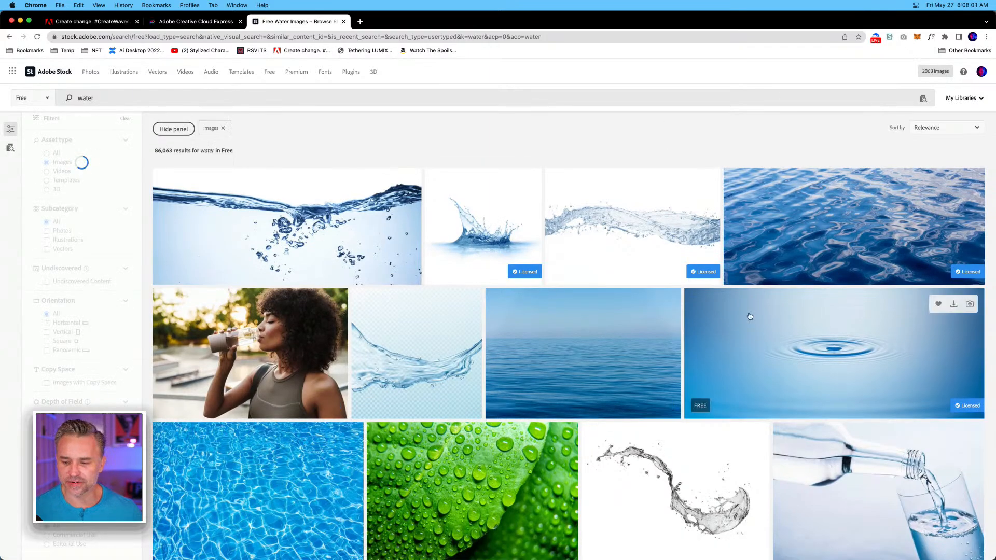
# License the free image of a water surface with bubbles, the first search result, under the Standard License.
pyautogui.scroll(-7, 750, 316)
pyautogui.scroll(7, 749, 316)
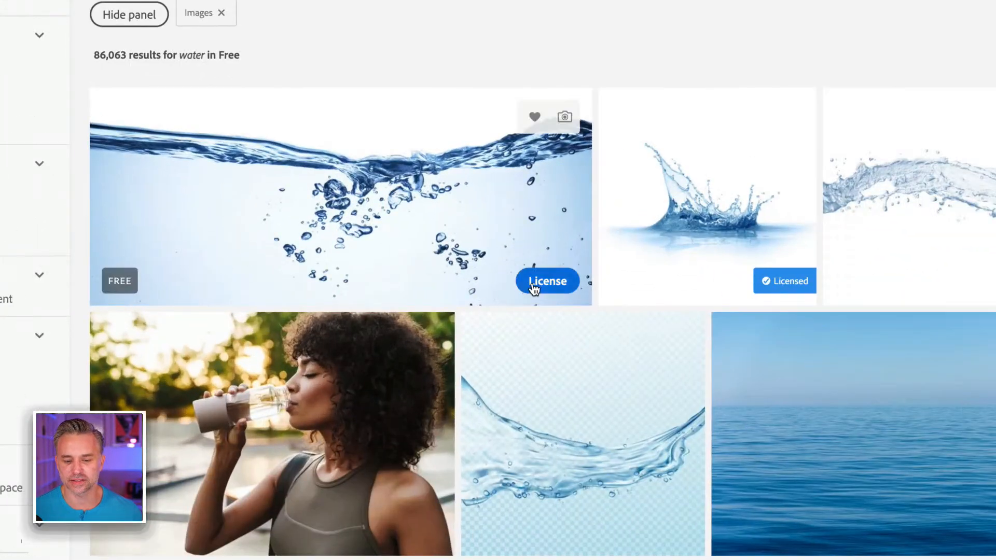
pyautogui.click(533, 281)
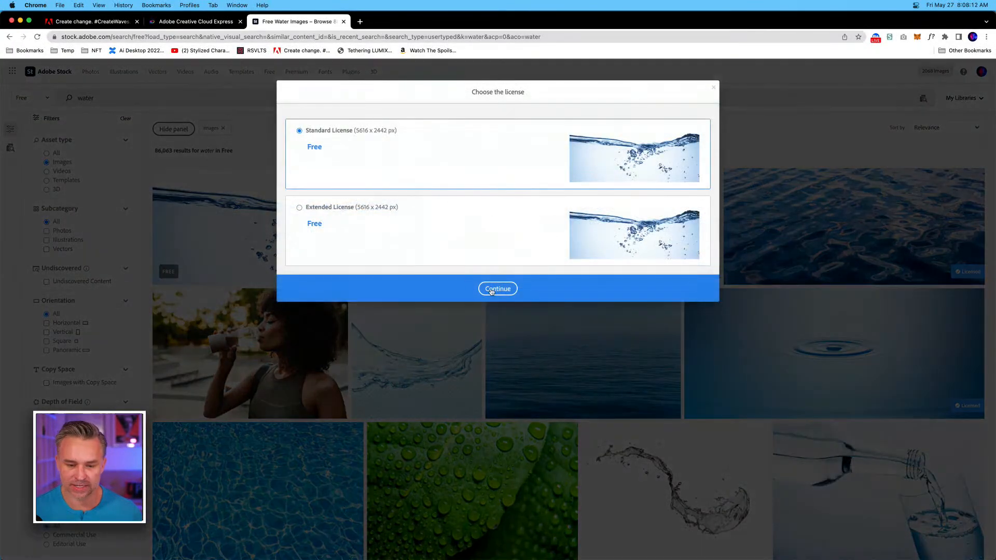
pyautogui.click(492, 292)
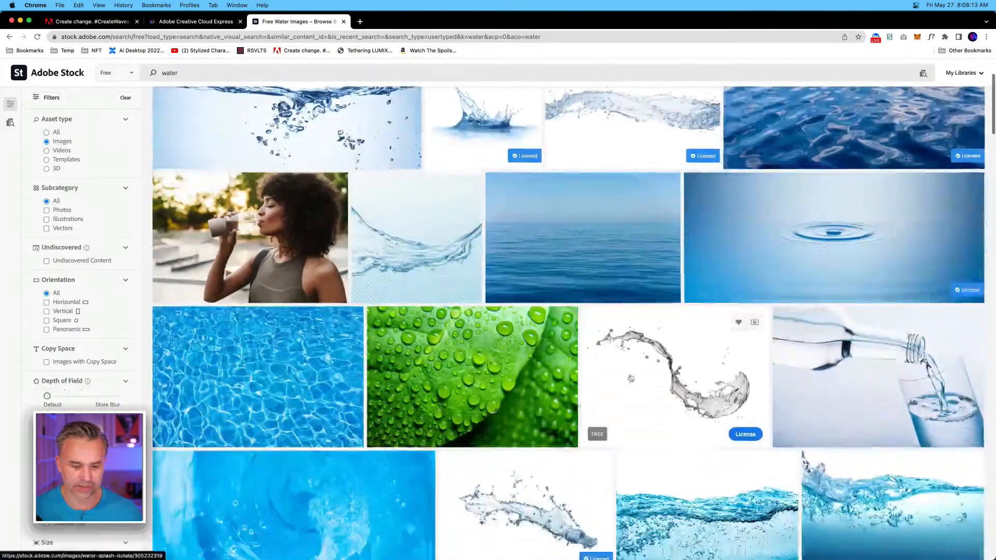
# License the free bubbly turquoise wave image beside the licensed splash, and switch to Photoshop.
pyautogui.scroll(-5, 749, 373)
pyautogui.scroll(-5, 749, 373)
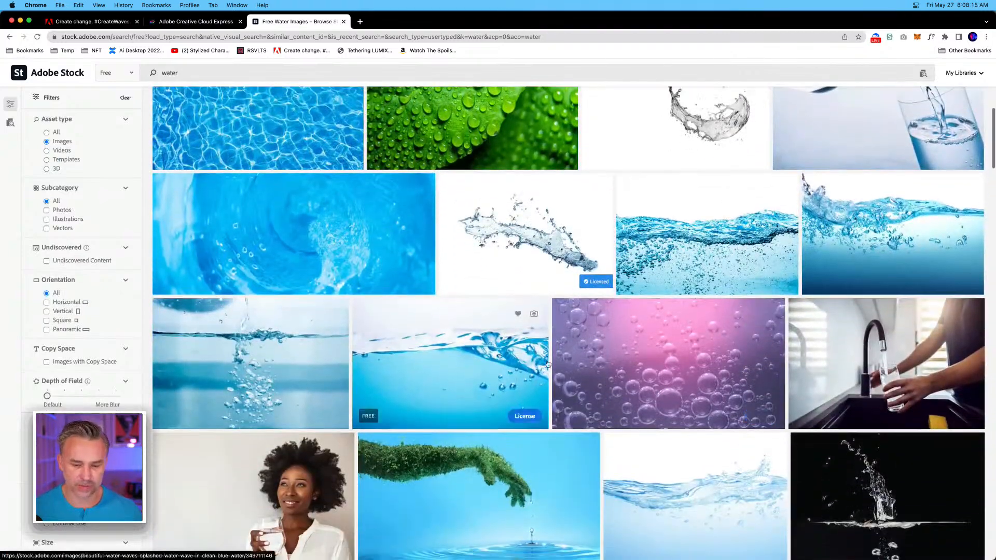
pyautogui.click(772, 284)
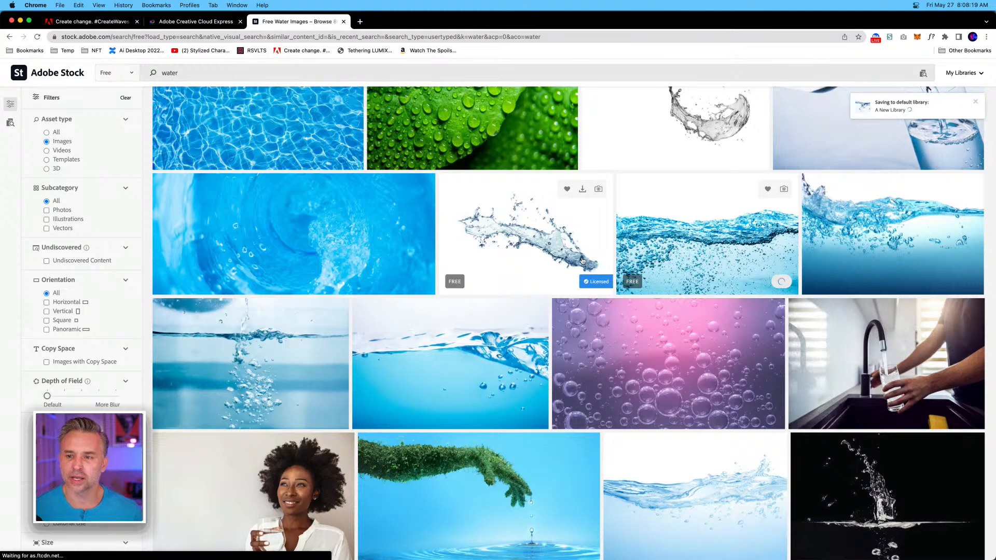
pyautogui.moveTo(288, 552)
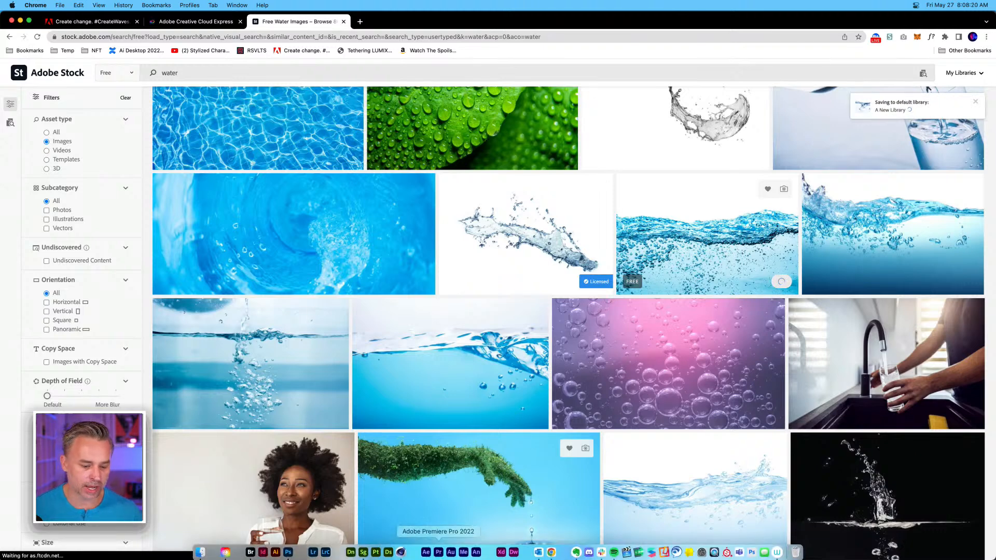
pyautogui.click(288, 551)
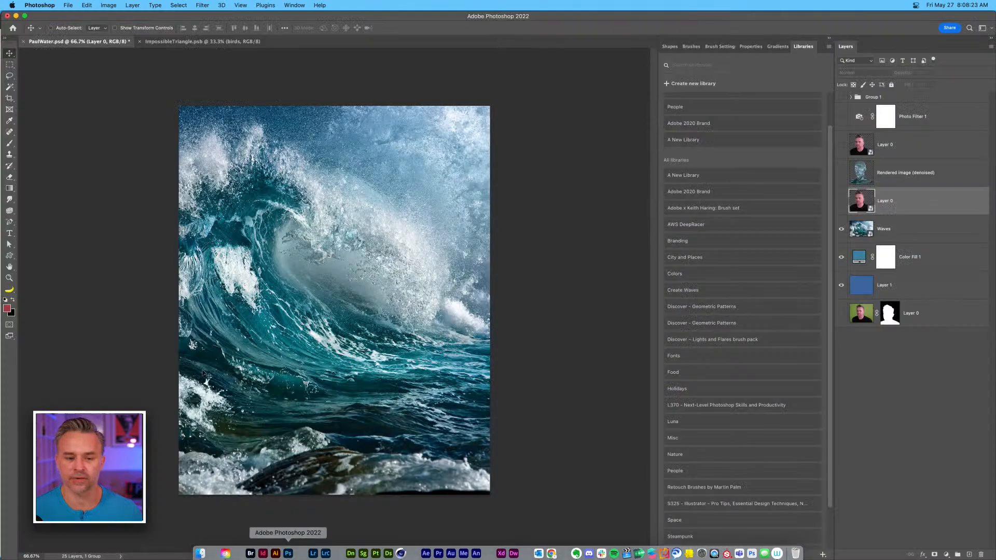
# Try to import a photo taken with the iPhone, declining the software update.
pyautogui.click(68, 6)
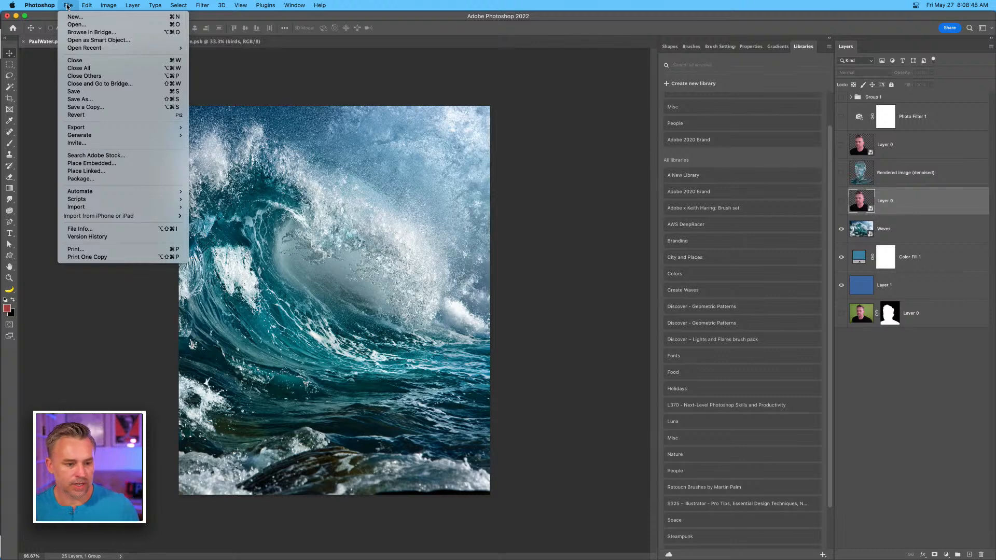
pyautogui.moveTo(95, 218)
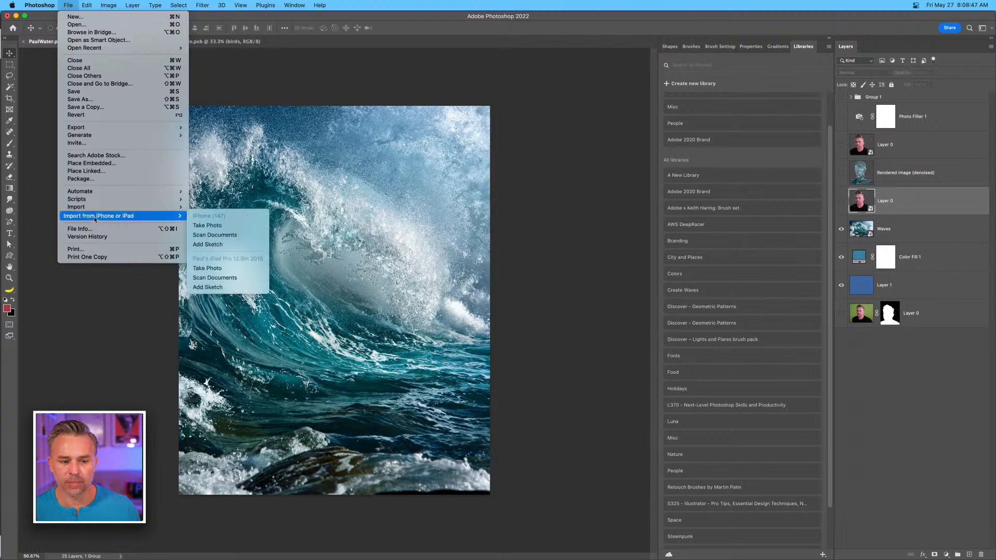
pyautogui.click(207, 225)
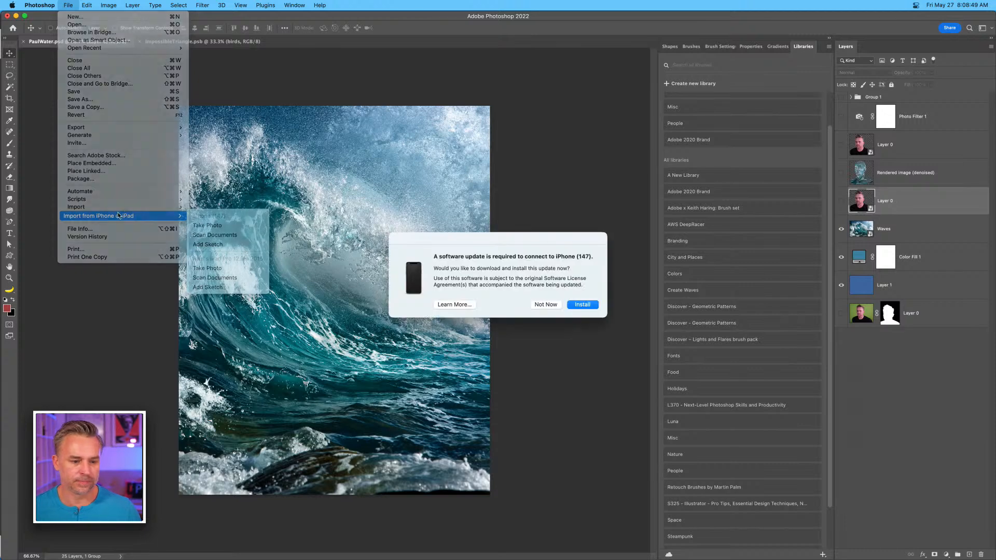
pyautogui.click(544, 304)
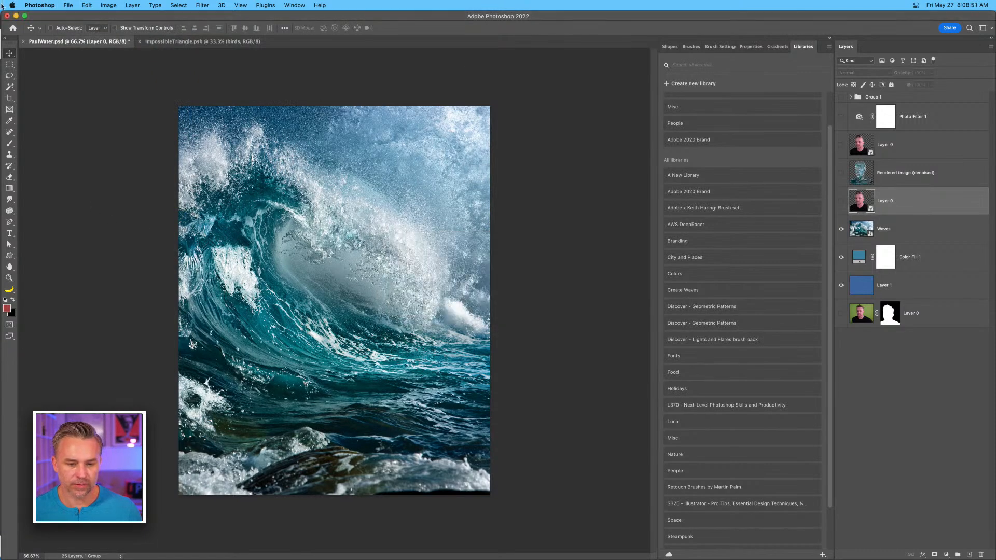
# Import a selfie taken with the iPhone as a new document, and close it without saving.
pyautogui.click(69, 5)
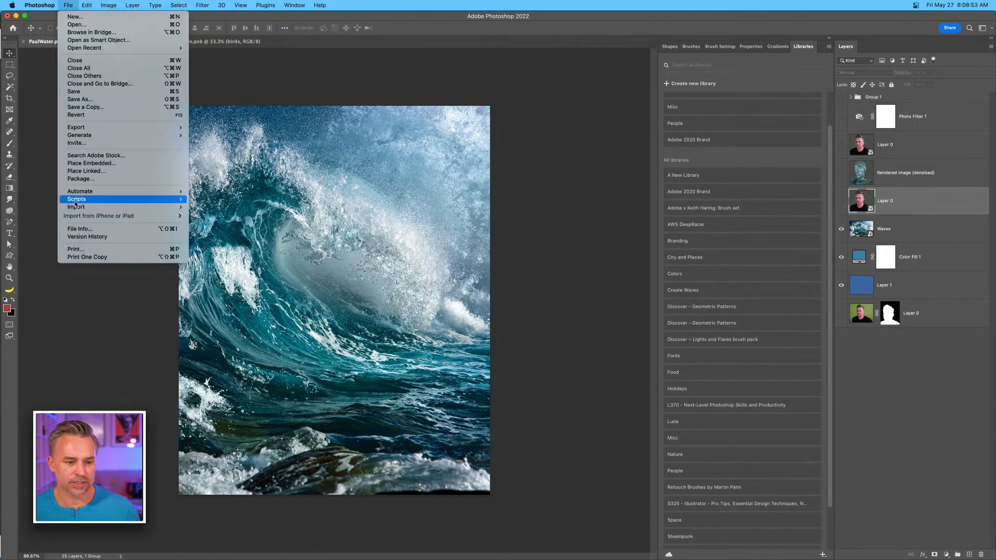
pyautogui.moveTo(156, 207)
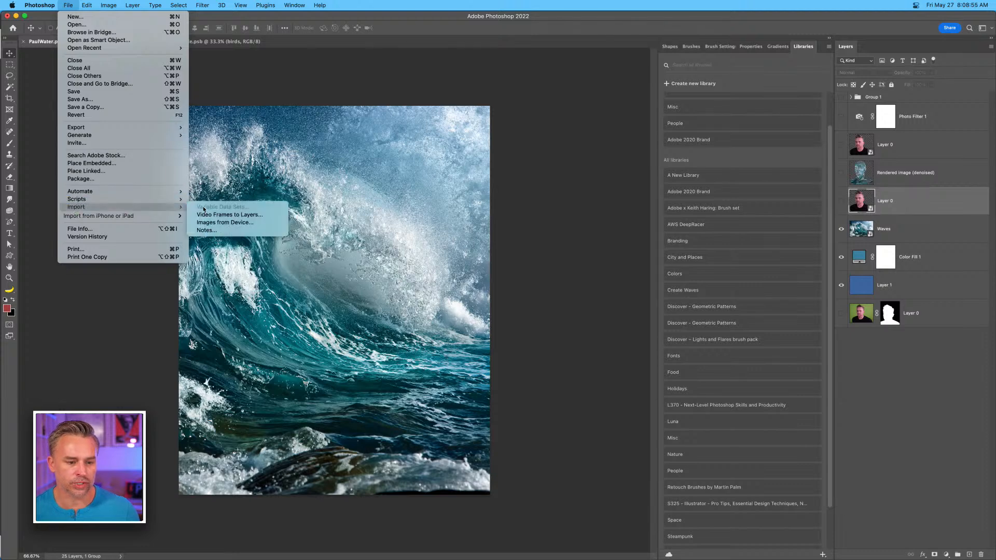
pyautogui.moveTo(108, 217)
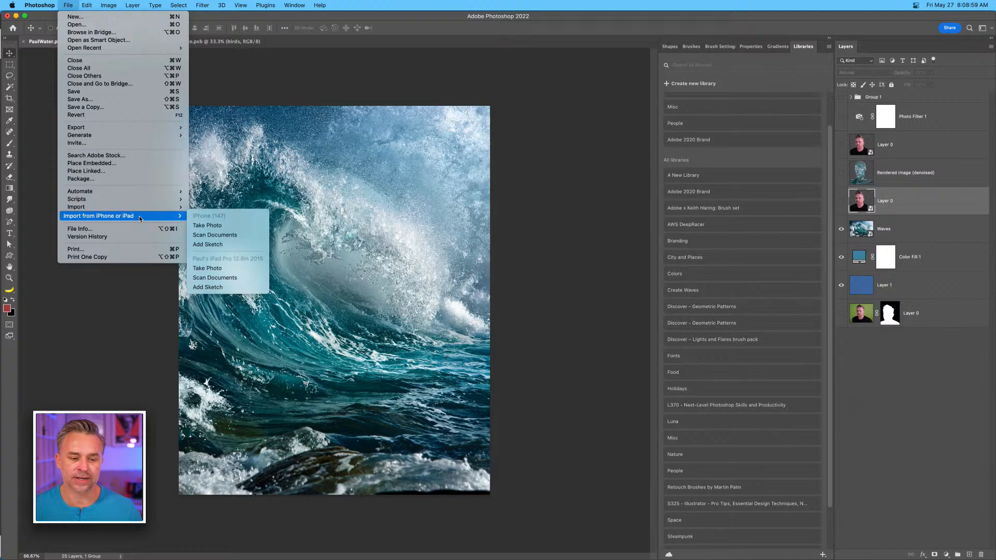
pyautogui.click(210, 225)
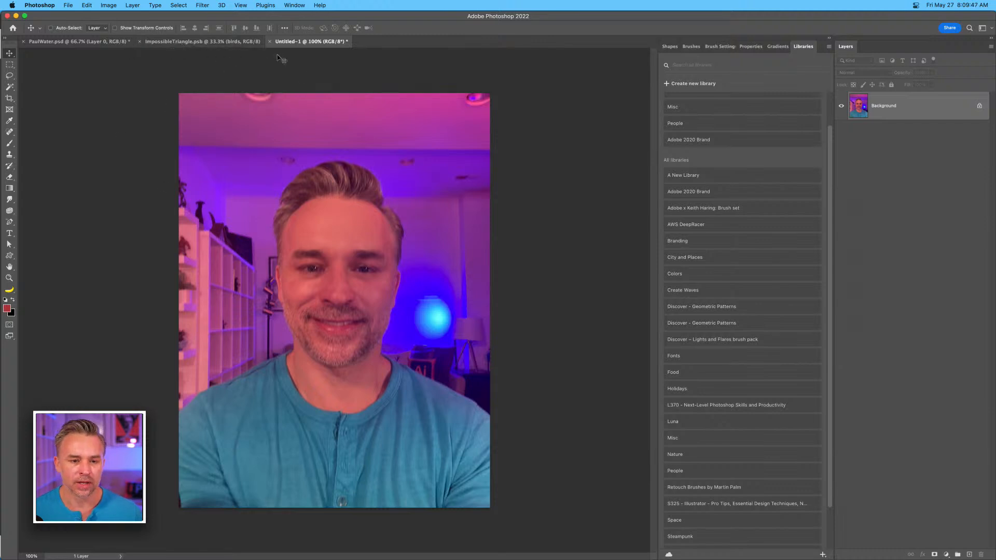
pyautogui.click(270, 41)
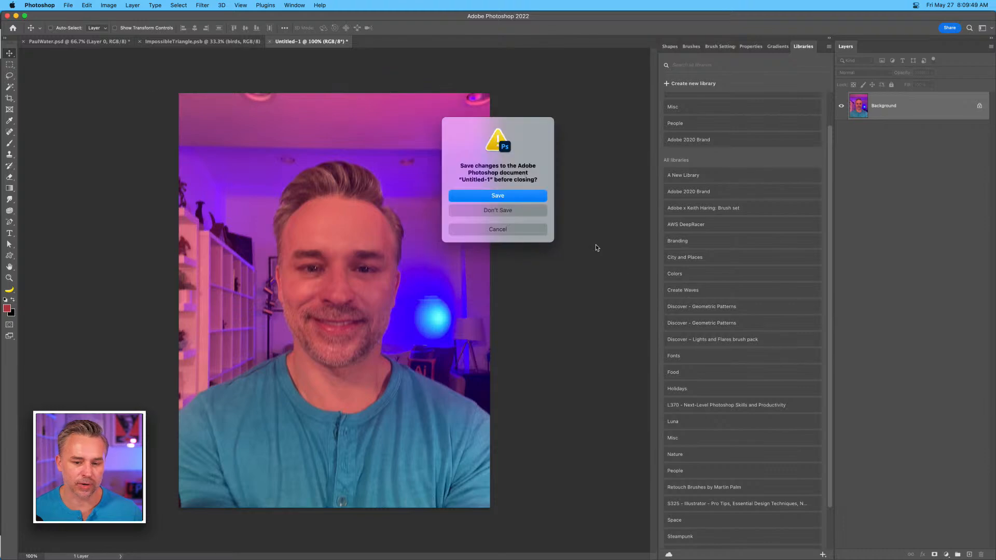
pyautogui.click(472, 214)
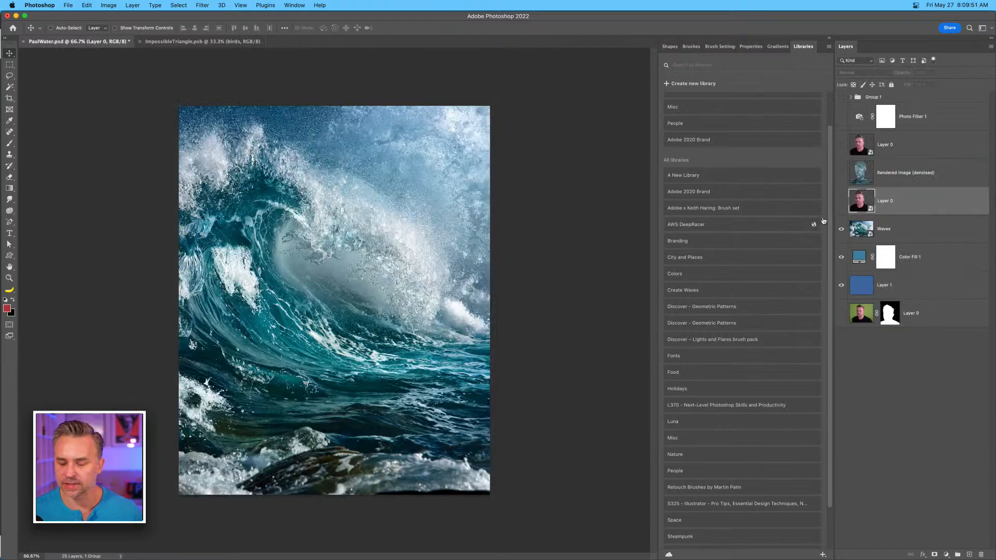
# Make the hidden portrait layer directly above the Waves layer visible.
pyautogui.click(842, 201)
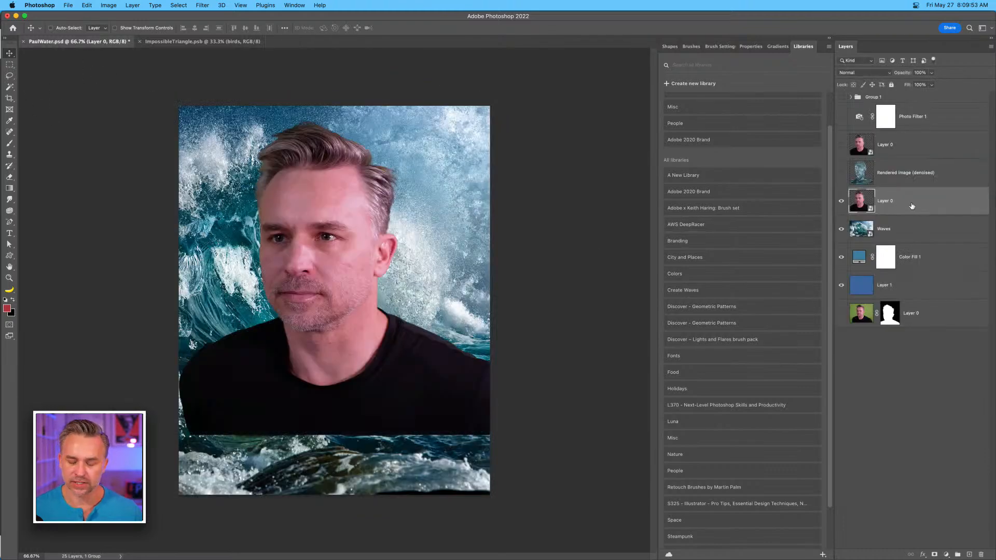
pyautogui.press('super+1')
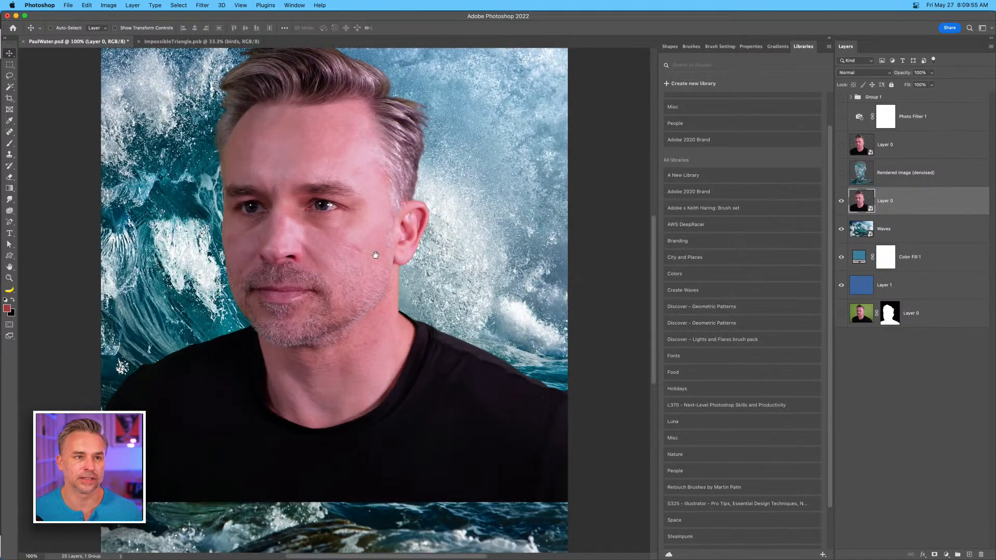
pyautogui.scroll(3, 375, 256)
pyautogui.hscroll(-3, 376, 257)
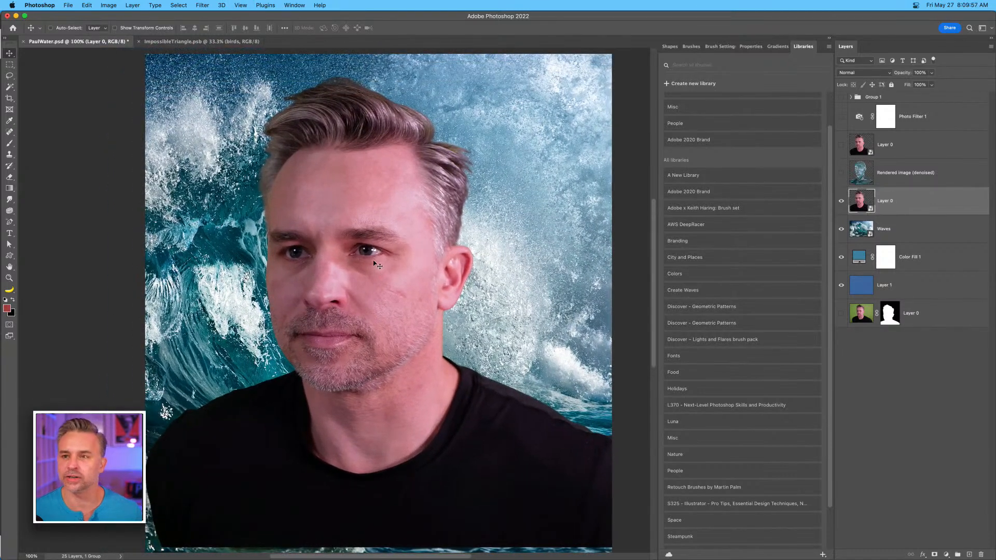
pyautogui.scroll(2, 367, 270)
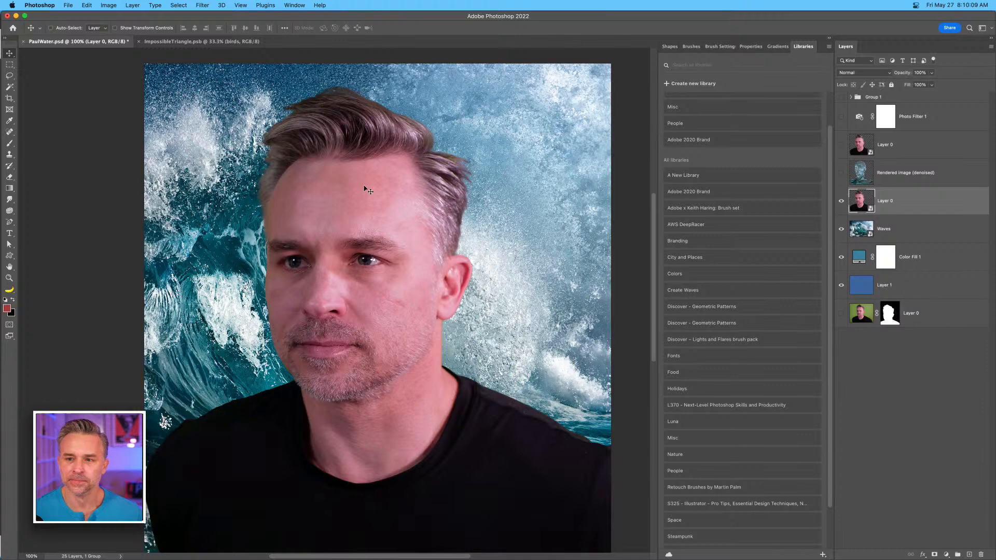
# Compare the wave background with the portrait layer hidden and shown, checking the Waves and portrait layers.
pyautogui.click(898, 232)
pyautogui.click(842, 201)
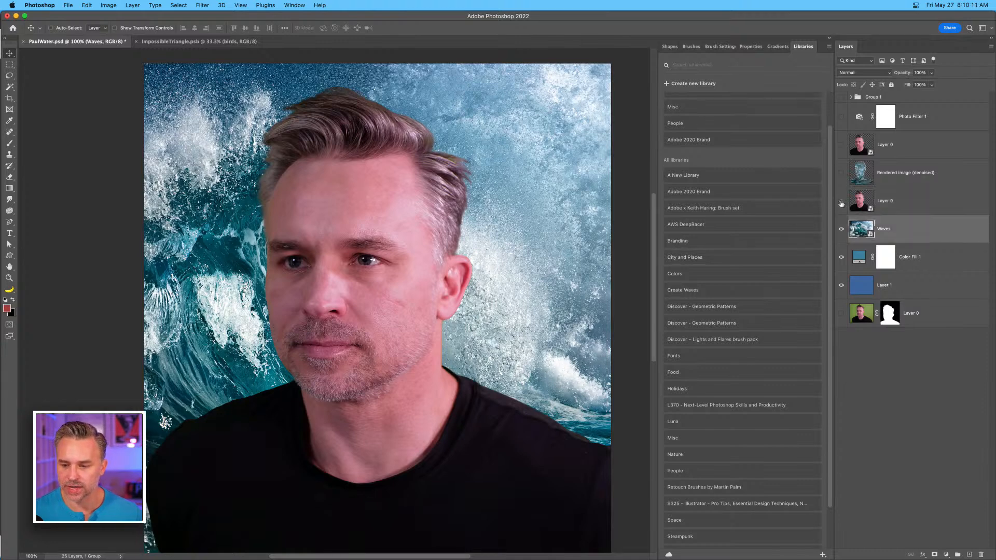
pyautogui.click(842, 202)
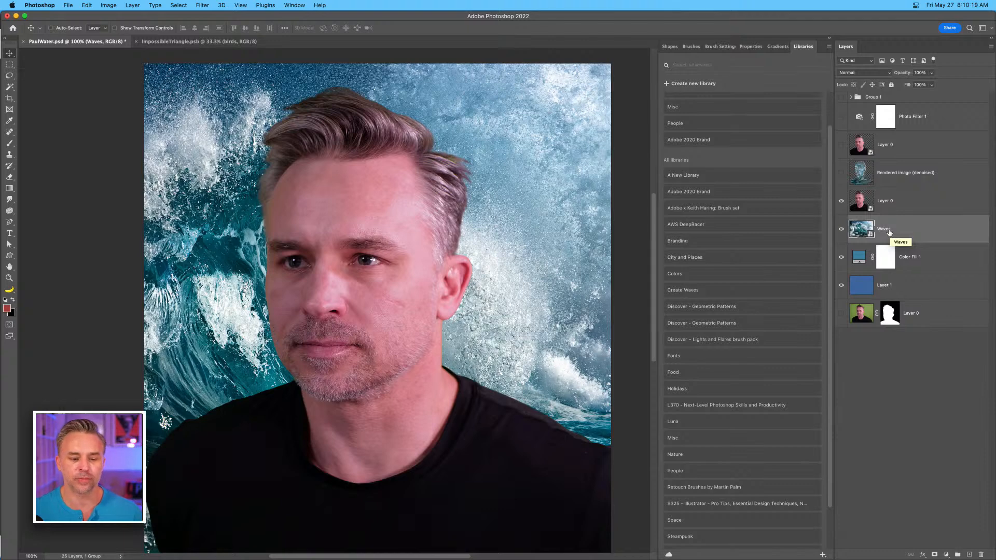
pyautogui.click(895, 205)
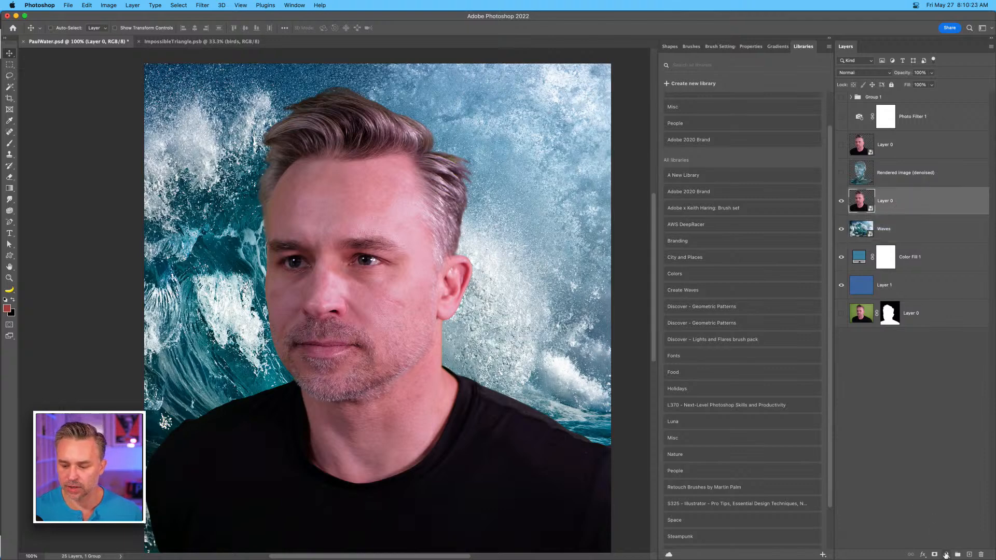
pyautogui.scroll(1, 602, 249)
pyautogui.scroll(-1, 825, 232)
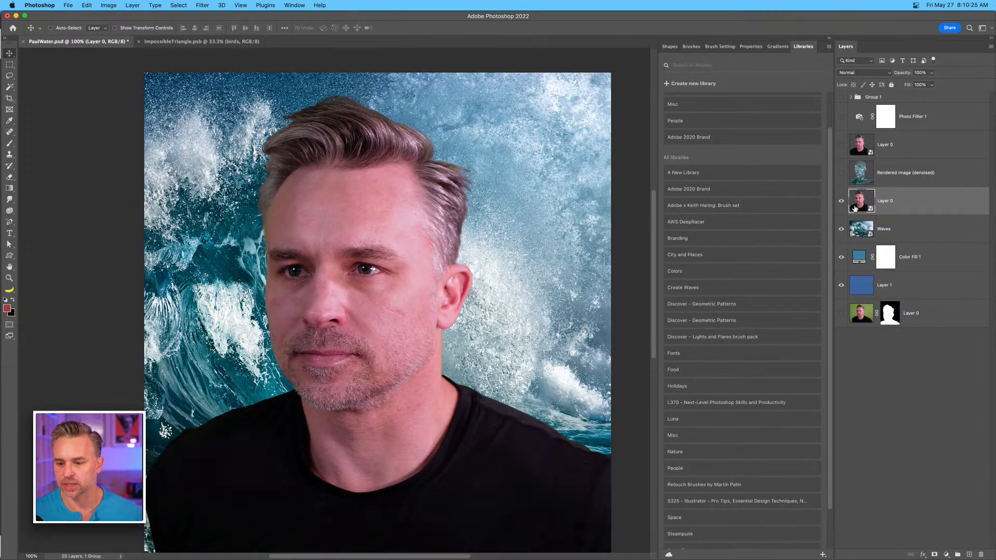
# Duplicate the Waves layer as a clipped layer above the portrait, and set its blend mode to Darker Color.
pyautogui.click(887, 234)
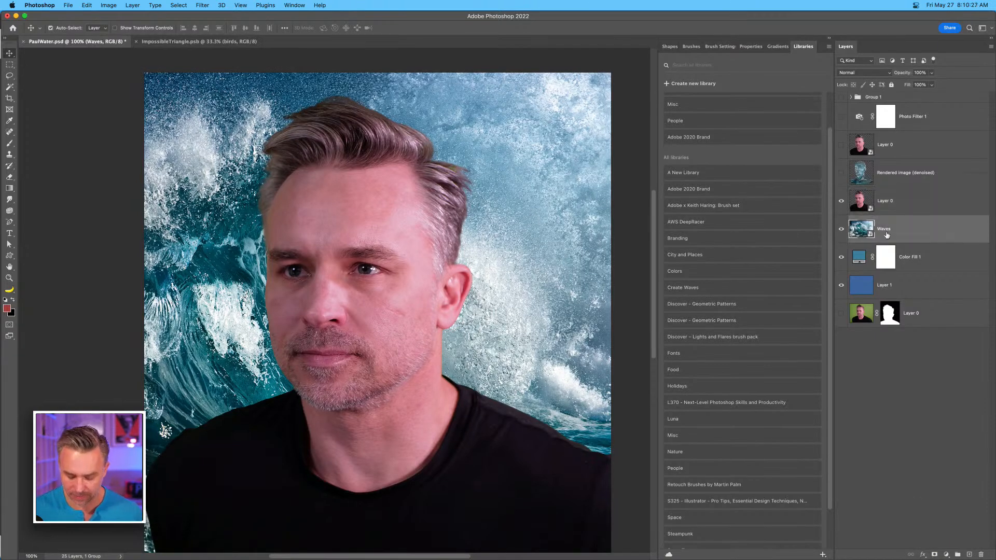
pyautogui.moveTo(887, 234); pyautogui.dragTo(888, 213)
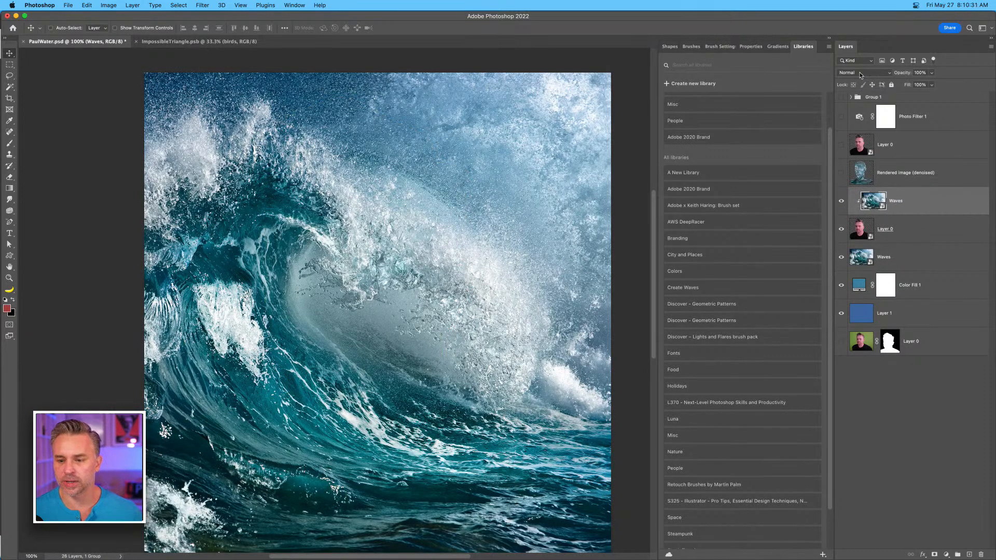
pyautogui.click(862, 73)
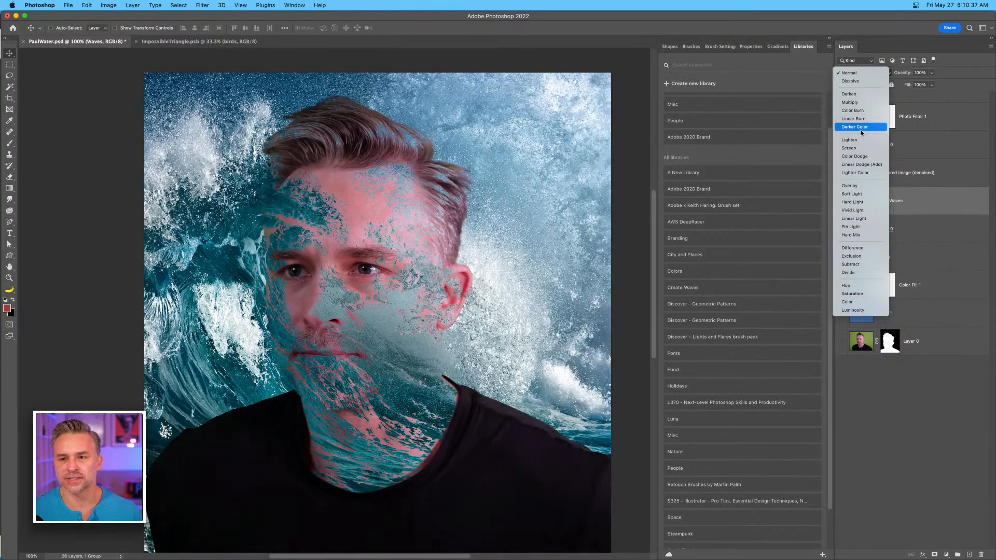
pyautogui.click(862, 127)
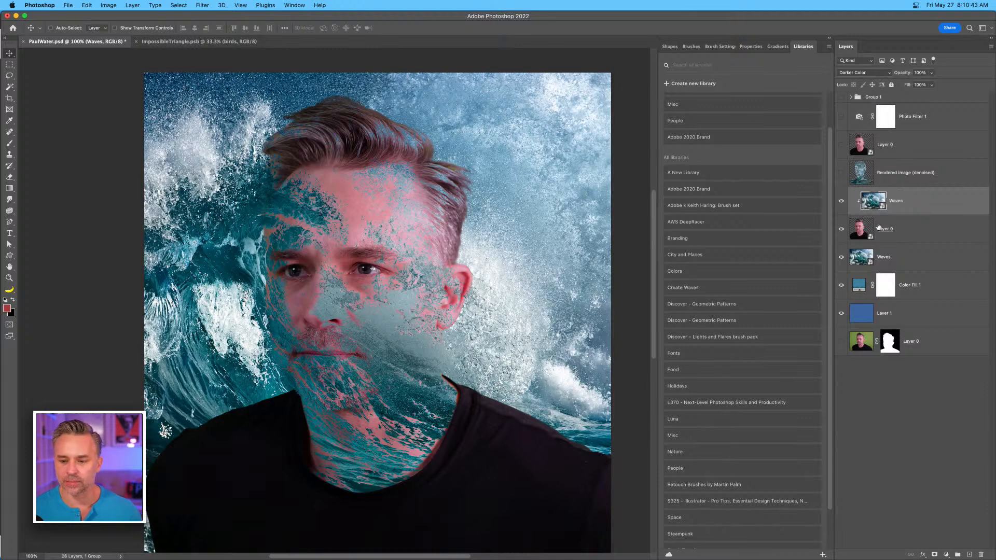
# Select the portrait layer and hide the clipped Waves copy, comparing the portrait with and without it.
pyautogui.click(878, 229)
pyautogui.click(842, 207)
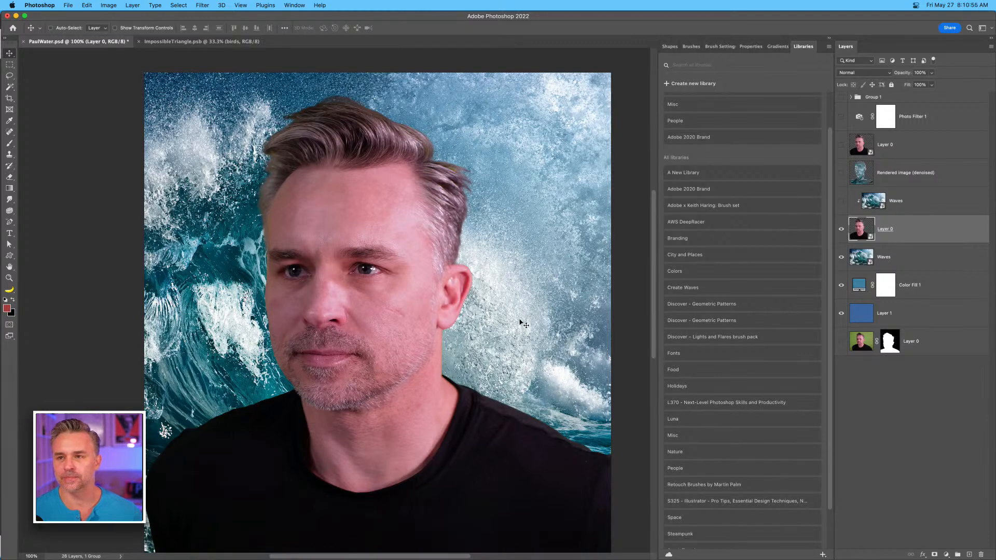
pyautogui.click(842, 202)
pyautogui.click(842, 203)
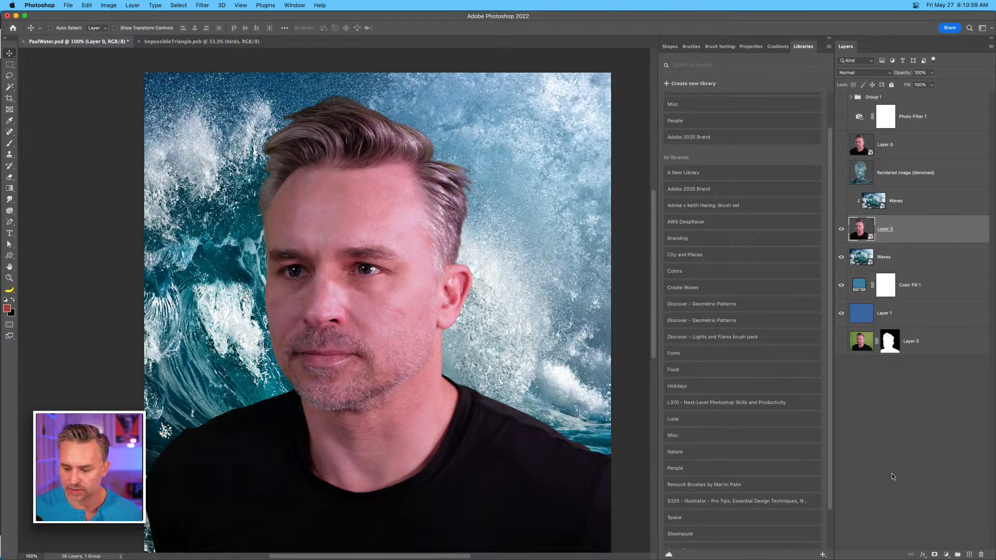
# Add a Curves adjustment clipped to the portrait, and bend its RGB curve into alternating peaks and dips, ending with a point at input 229, output 170.
pyautogui.click(944, 554)
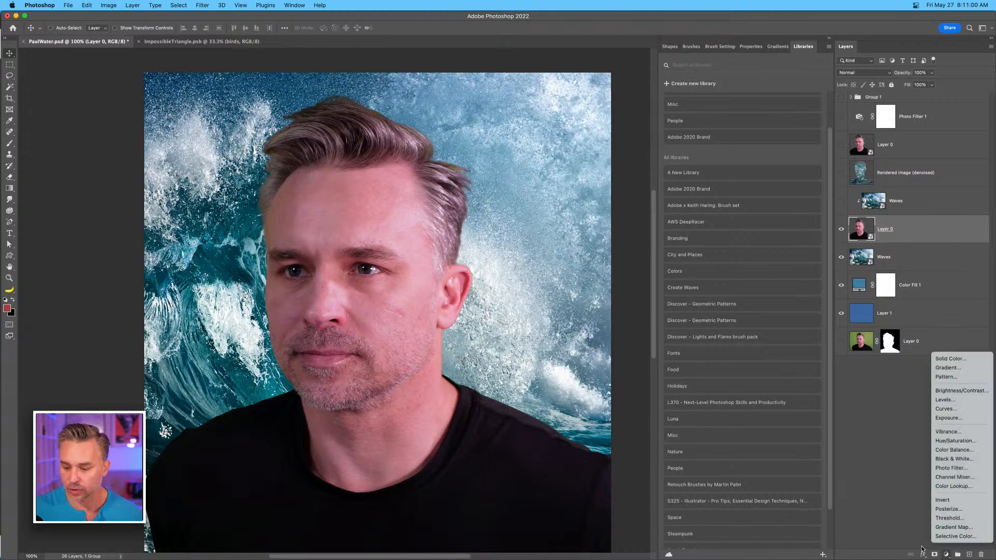
pyautogui.click(957, 411)
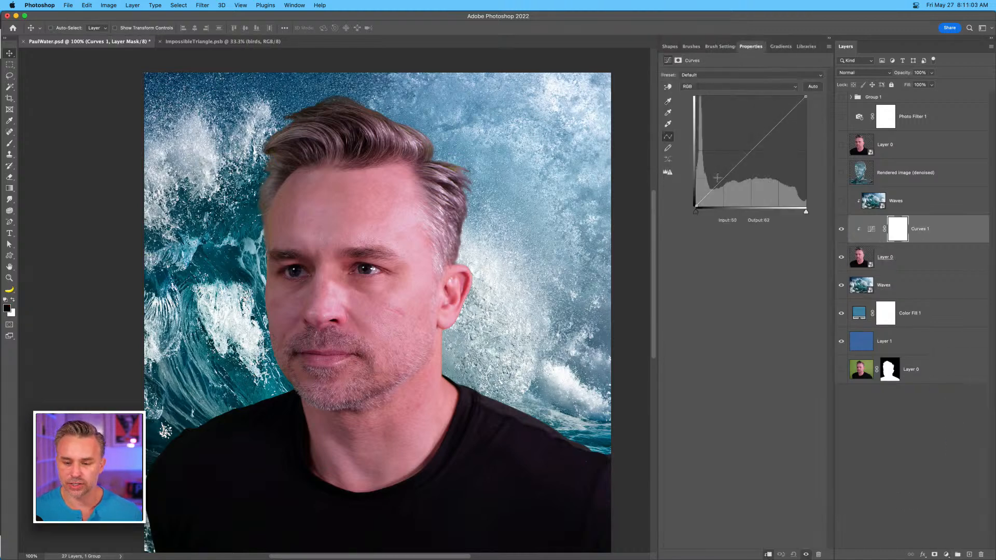
pyautogui.moveTo(717, 185); pyautogui.dragTo(766, 157)
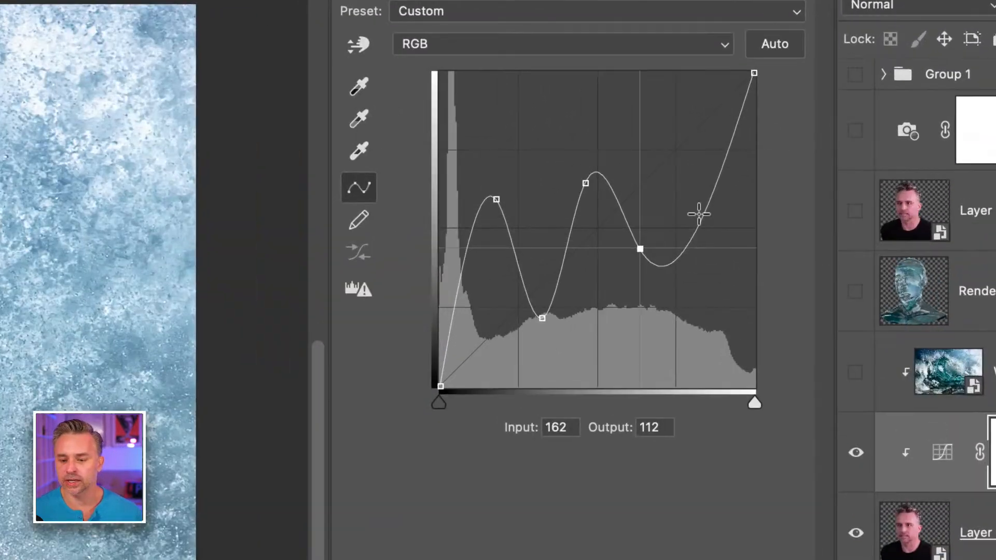
pyautogui.moveTo(699, 214); pyautogui.dragTo(692, 130)
pyautogui.moveTo(719, 95); pyautogui.dragTo(722, 176)
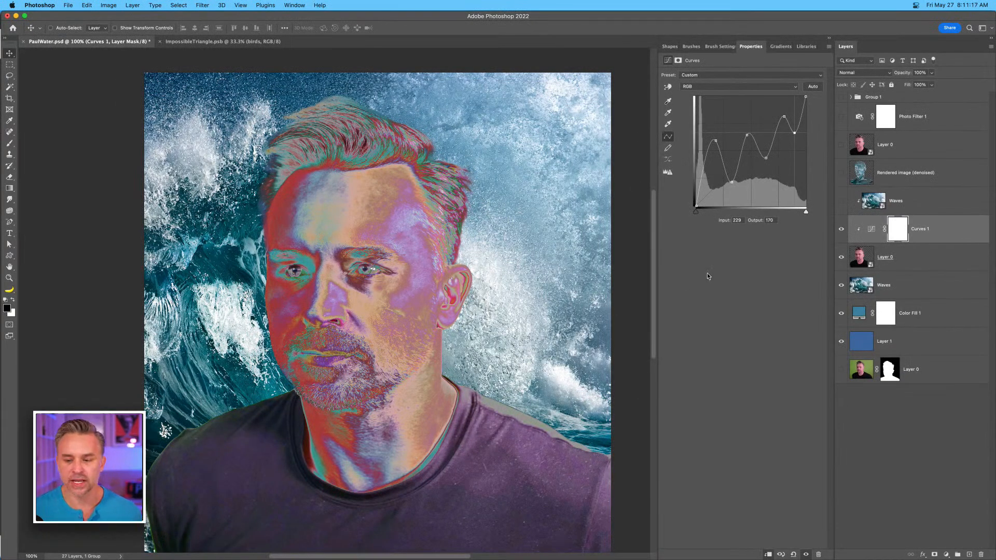
# Add a Gradient Map adjustment clipped to the portrait above Curves 1, using the dark purple-to-turquoise preset Blue_27.
pyautogui.click(946, 555)
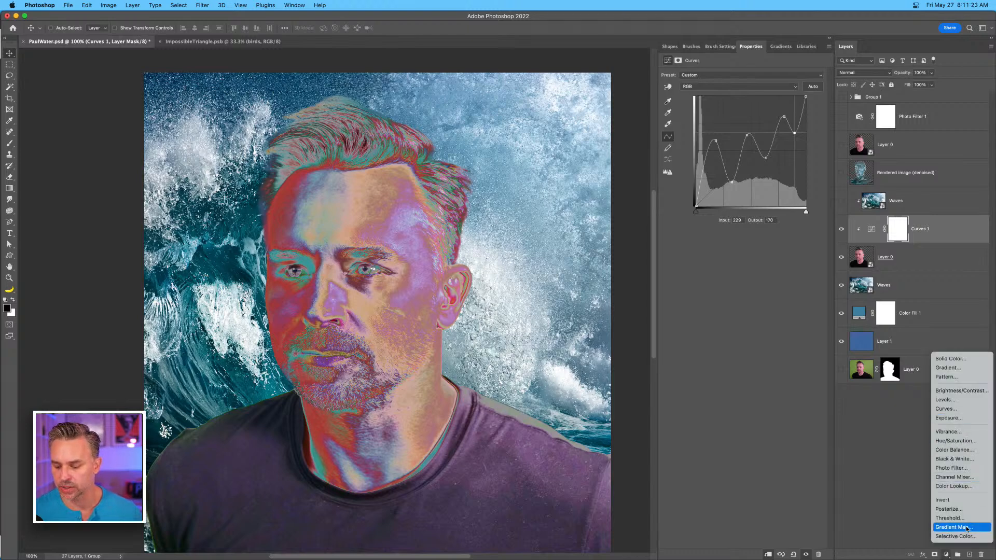
pyautogui.click(968, 528)
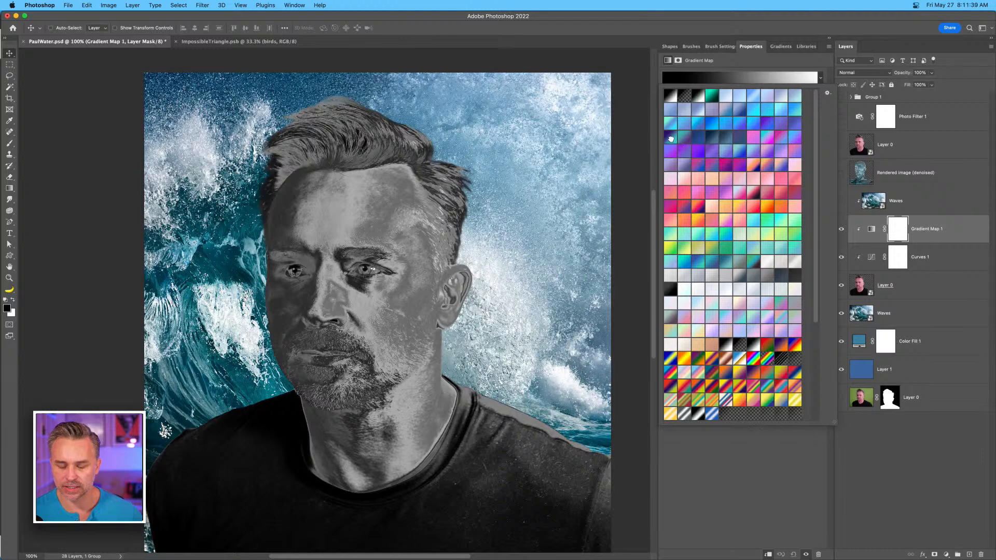
pyautogui.click(671, 138)
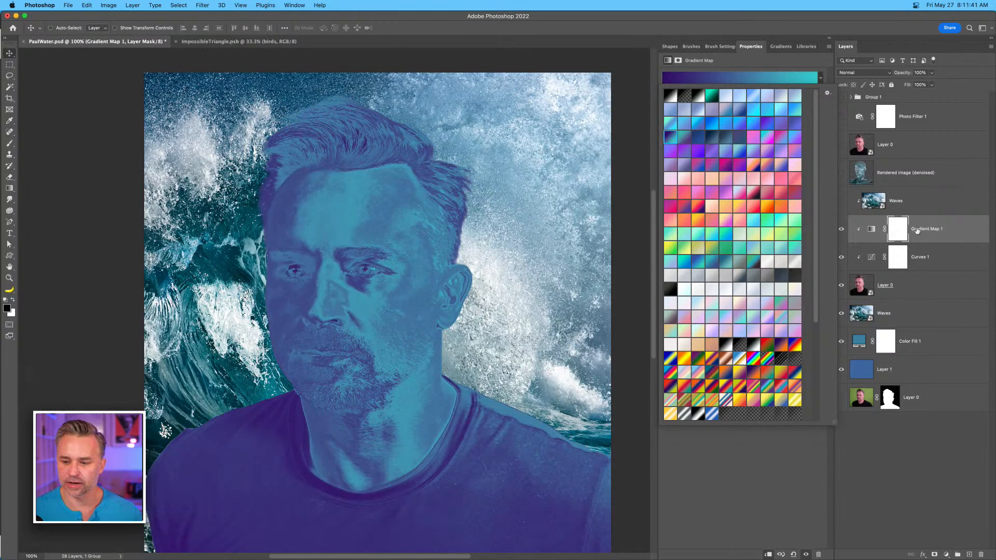
pyautogui.click(866, 228)
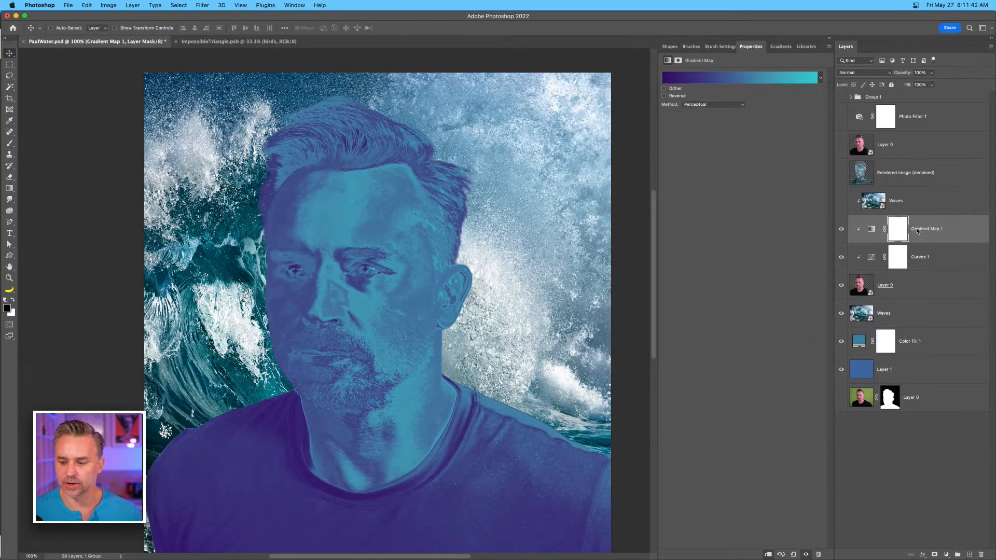
# Compare the portrait with the Gradient Map hidden and shown, checking the Curves adjustment beneath it.
pyautogui.click(842, 231)
pyautogui.click(842, 230)
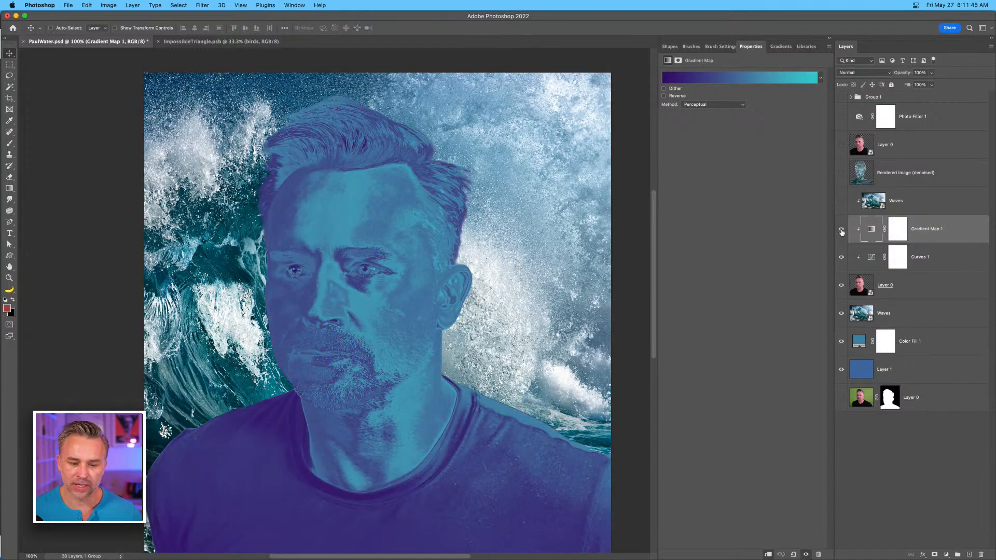
pyautogui.click(841, 230)
pyautogui.click(872, 257)
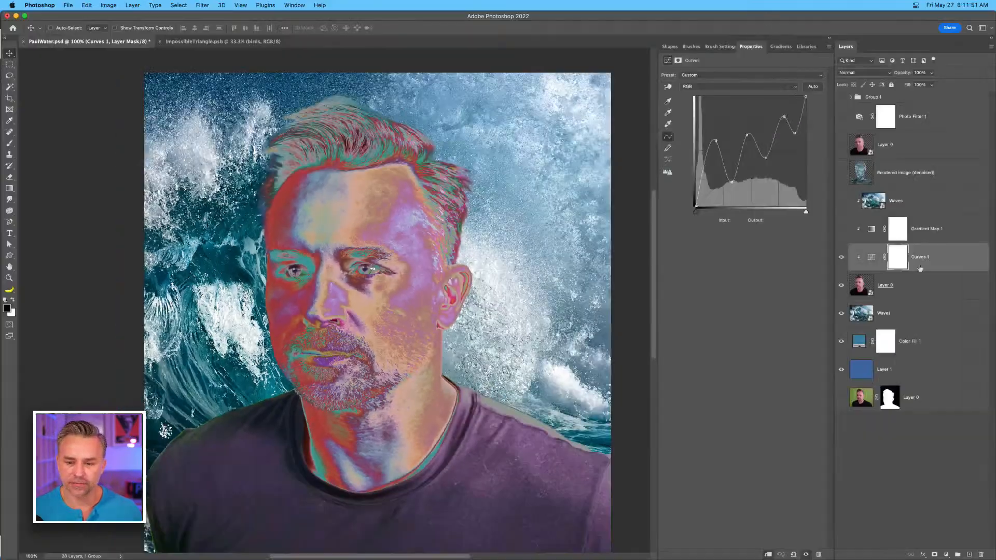
pyautogui.click(841, 231)
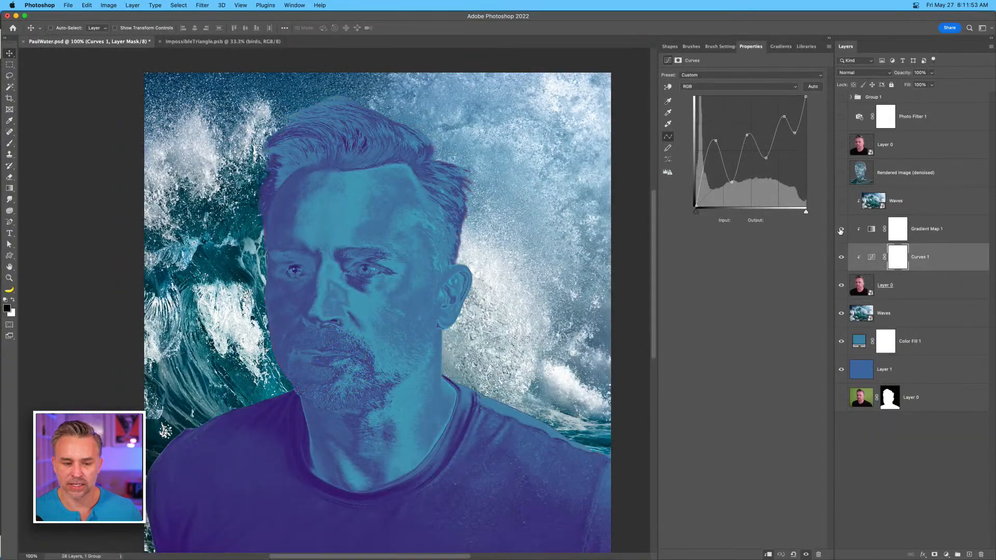
pyautogui.click(875, 230)
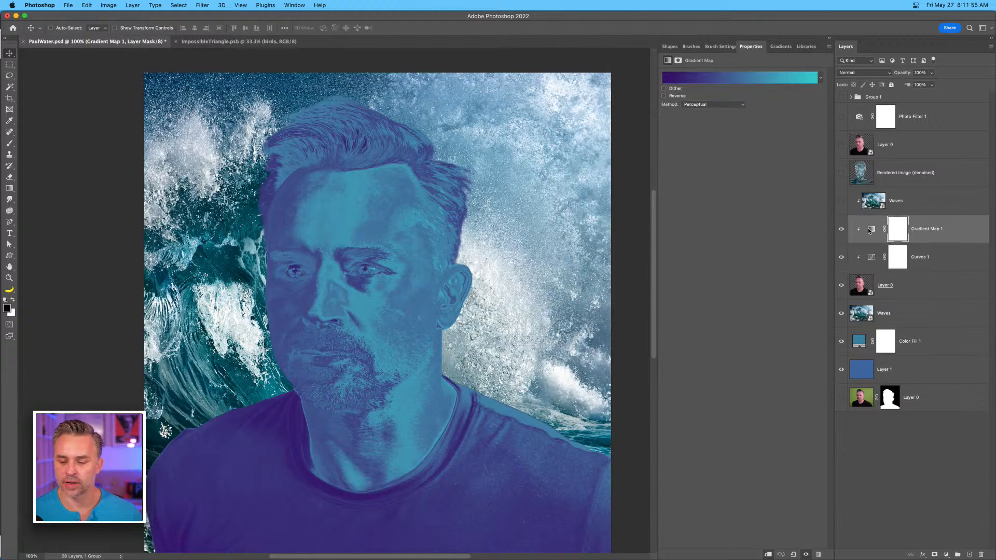
# Edit the Gradient Map's gradient by moving the turquoise stop inward and adding a white (ffffff) stop at location 99%.
pyautogui.click(872, 230)
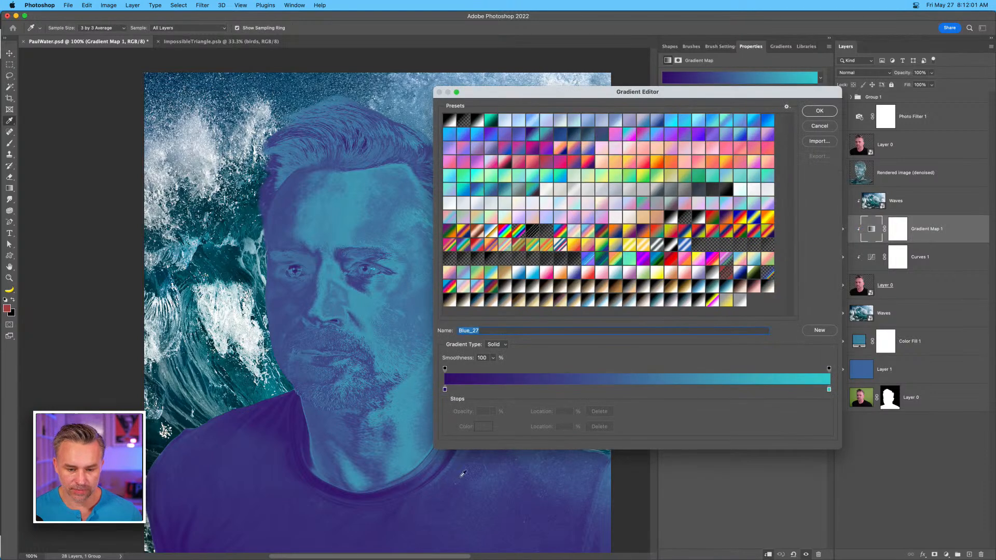
pyautogui.moveTo(829, 389); pyautogui.dragTo(693, 389)
pyautogui.click(827, 389)
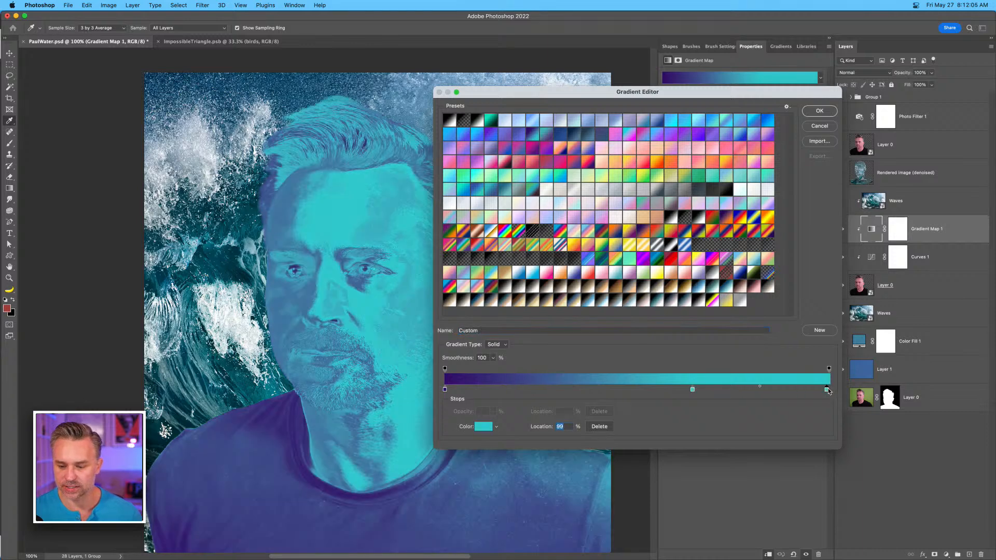
pyautogui.doubleClick(826, 389)
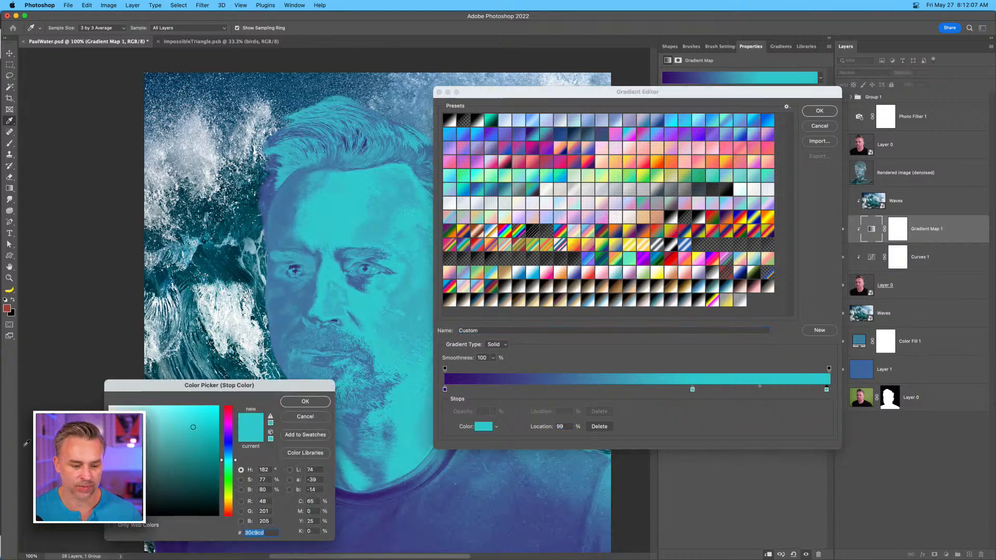
pyautogui.click(156, 401)
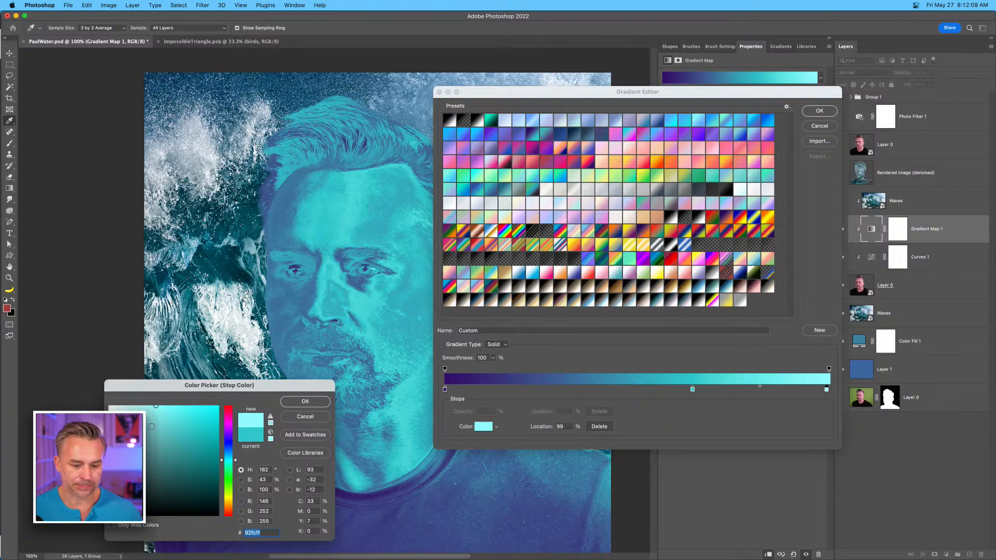
pyautogui.moveTo(151, 405); pyautogui.dragTo(106, 397)
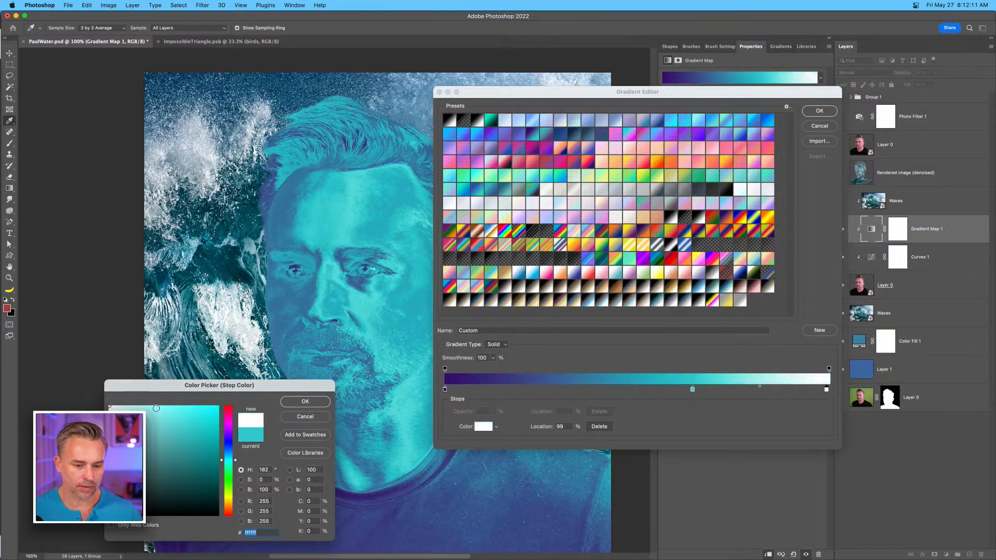
pyautogui.click(284, 401)
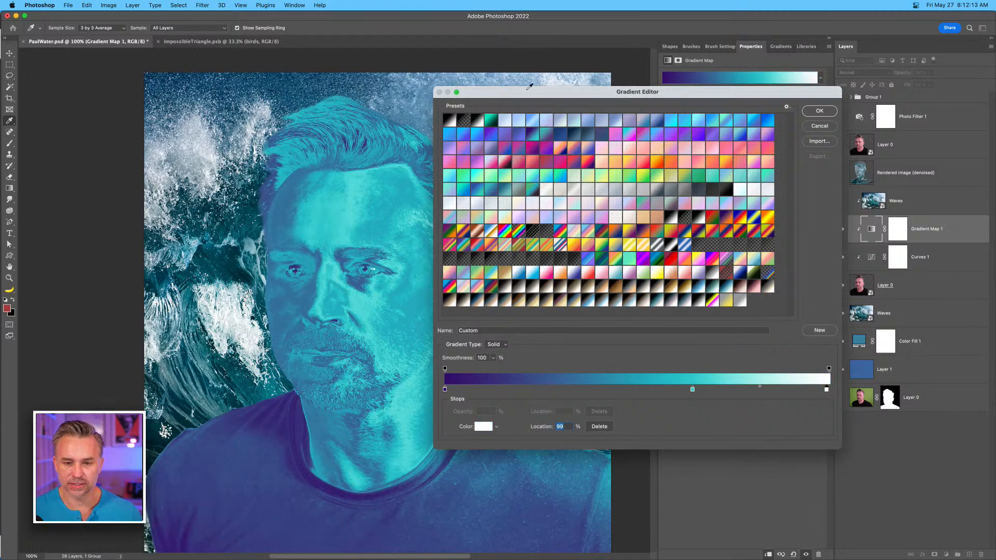
# Shift the gradient's turquoise stop to about 56%, remove the extra white stop beside it, and apply the custom gradient.
pyautogui.moveTo(529, 88); pyautogui.dragTo(628, 73)
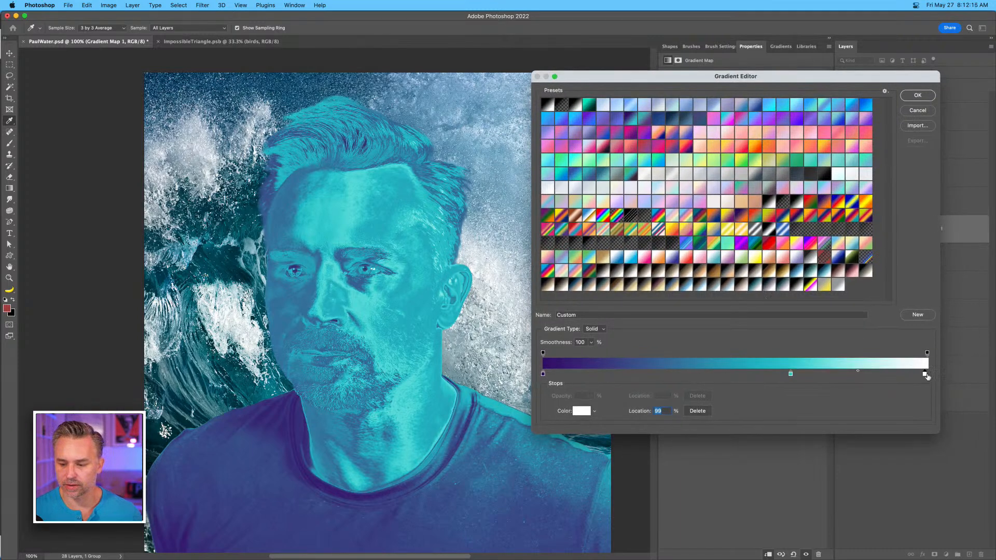
pyautogui.moveTo(925, 373); pyautogui.dragTo(758, 380)
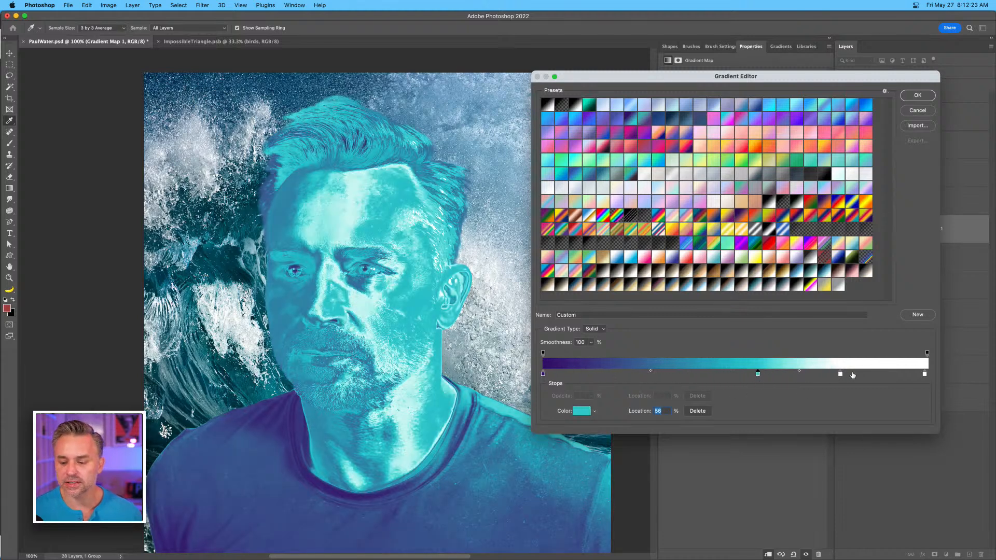
pyautogui.click(841, 374)
pyautogui.press('Delete')
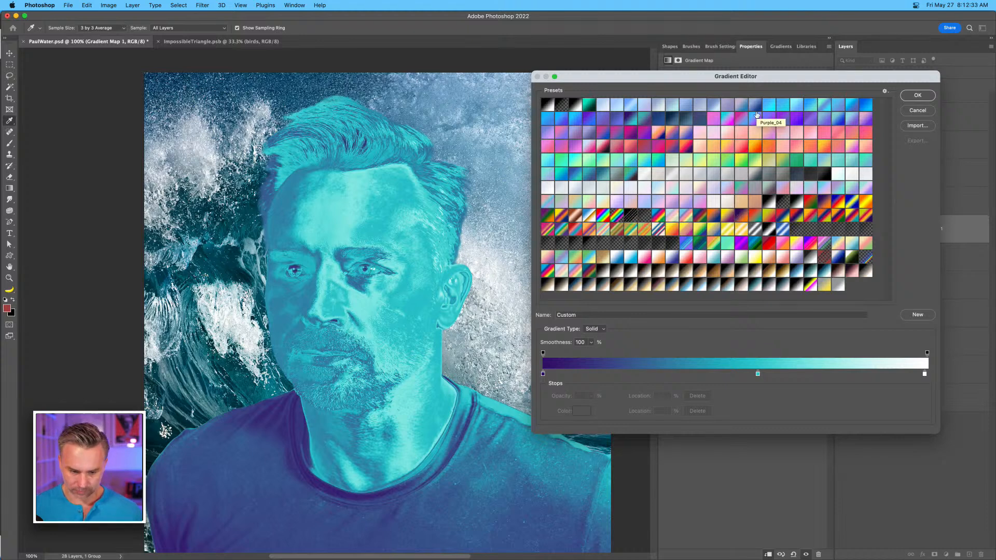
pyautogui.click(918, 95)
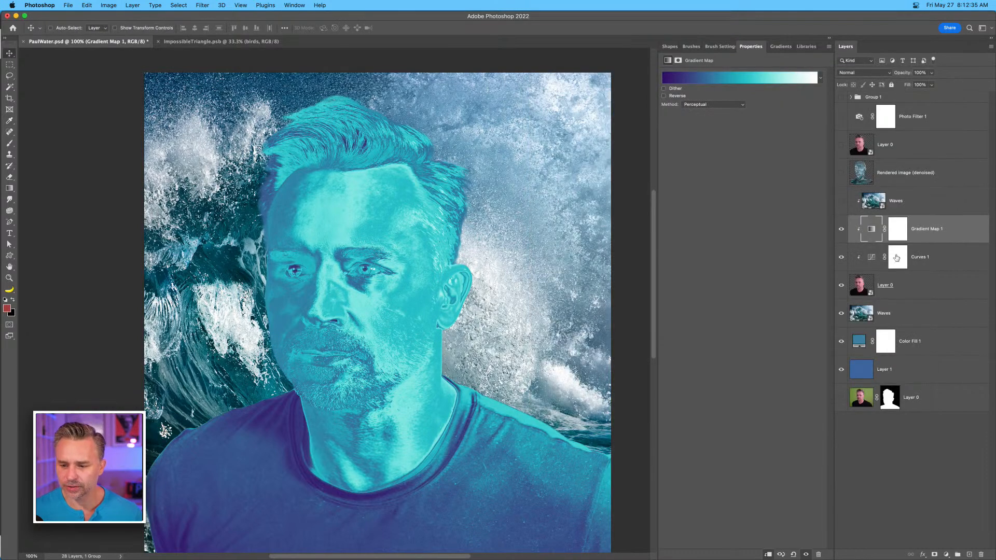
# Move the dip in the clipped Curves adjustment to input 183, output 75, and hide the Curves and Gradient Map adjustments.
pyautogui.click(871, 257)
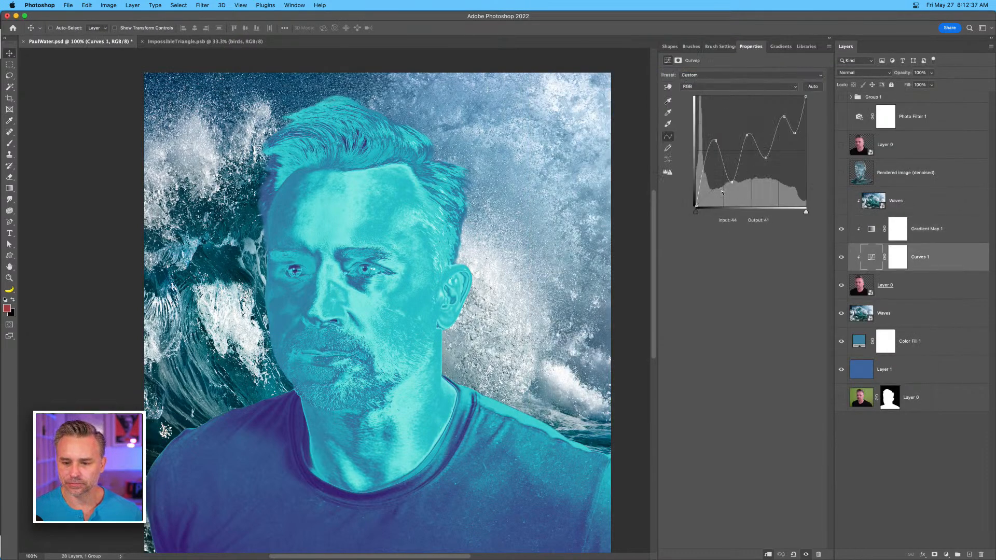
pyautogui.moveTo(765, 157)
pyautogui.mouseDown()
pyautogui.moveTo(772, 200)
pyautogui.moveTo(775, 162)
pyautogui.moveTo(775, 174)
pyautogui.mouseUp()
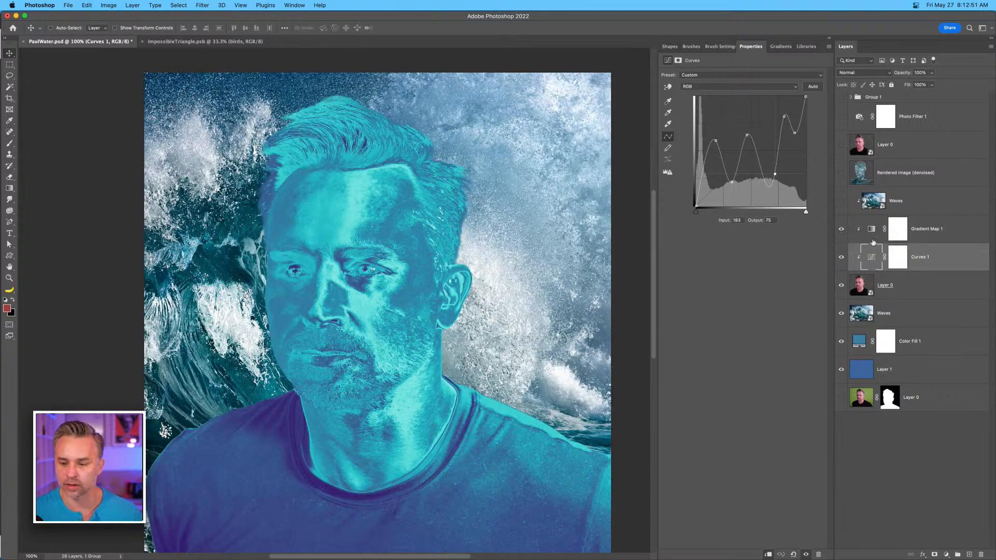
pyautogui.click(842, 257)
# Open the Filter Gallery for the portrait smart object and preview the Ocean Ripple distortion on it.
pyautogui.click(911, 287)
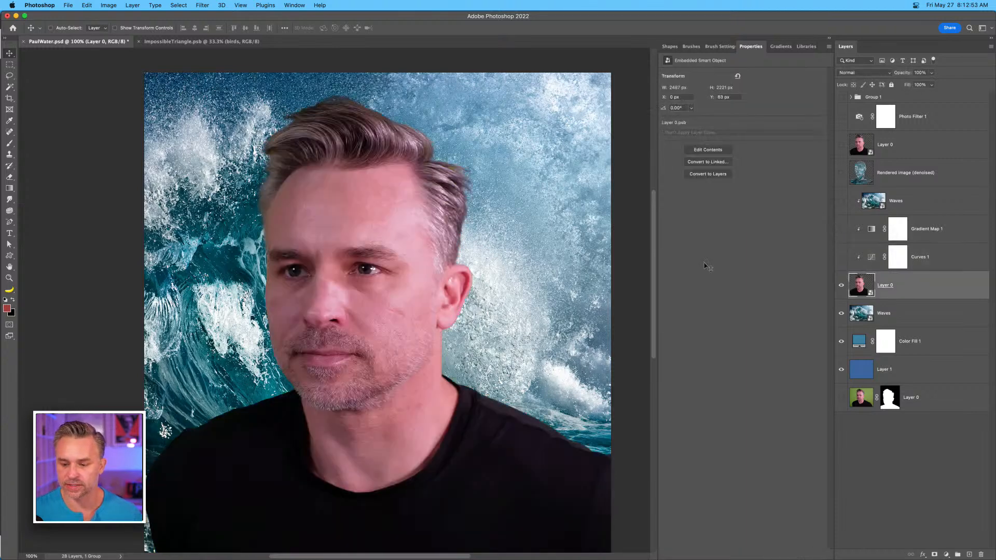
pyautogui.click(217, 5)
pyautogui.moveTo(208, 5)
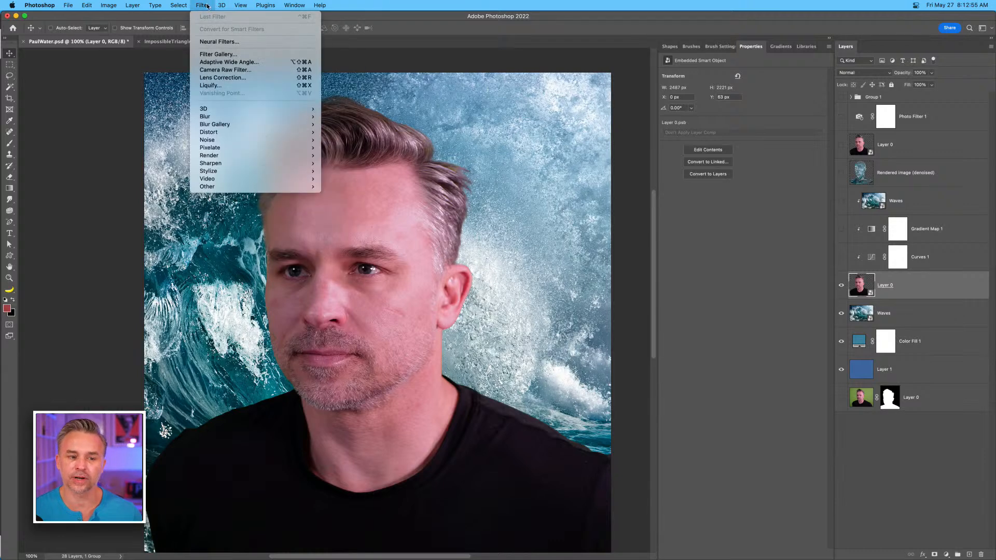
pyautogui.click(205, 55)
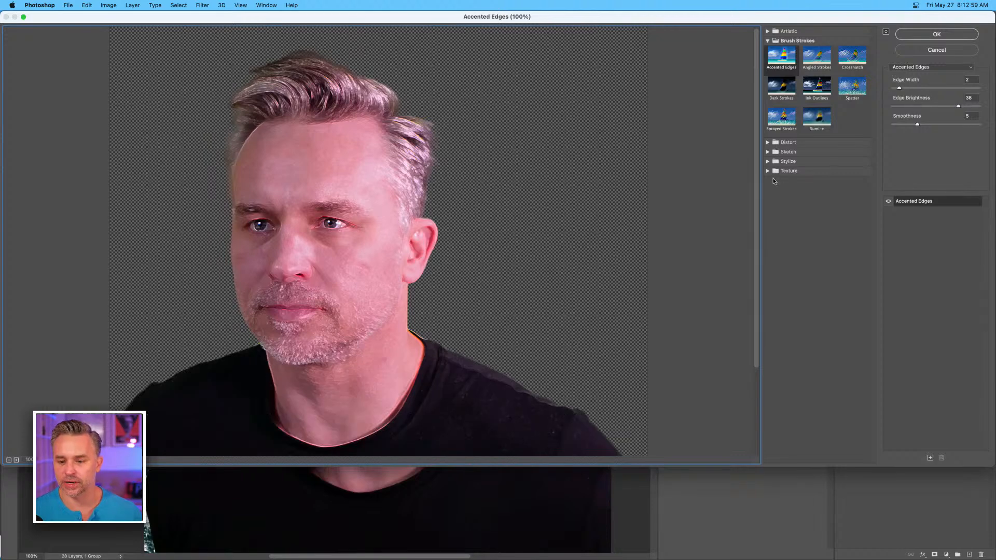
pyautogui.click(768, 144)
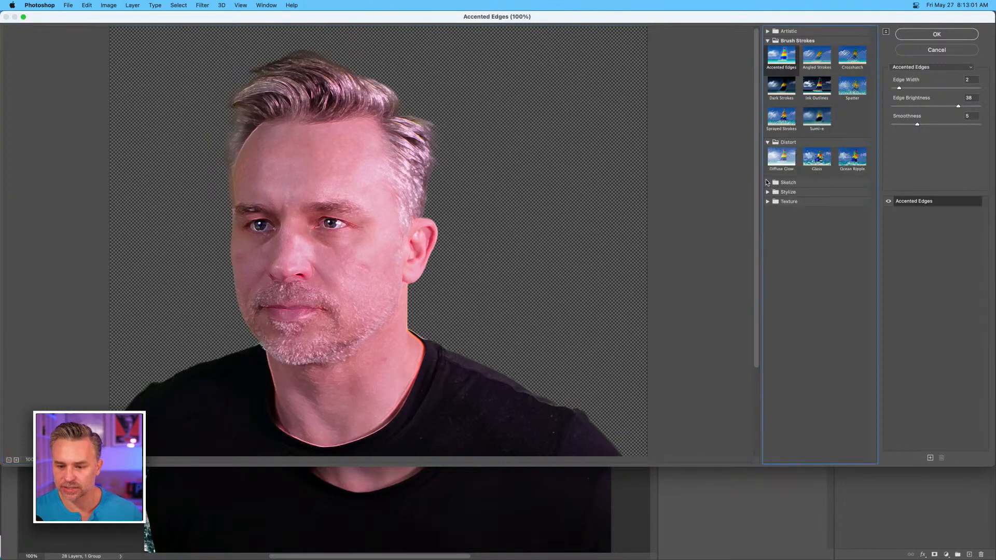
pyautogui.click(768, 183)
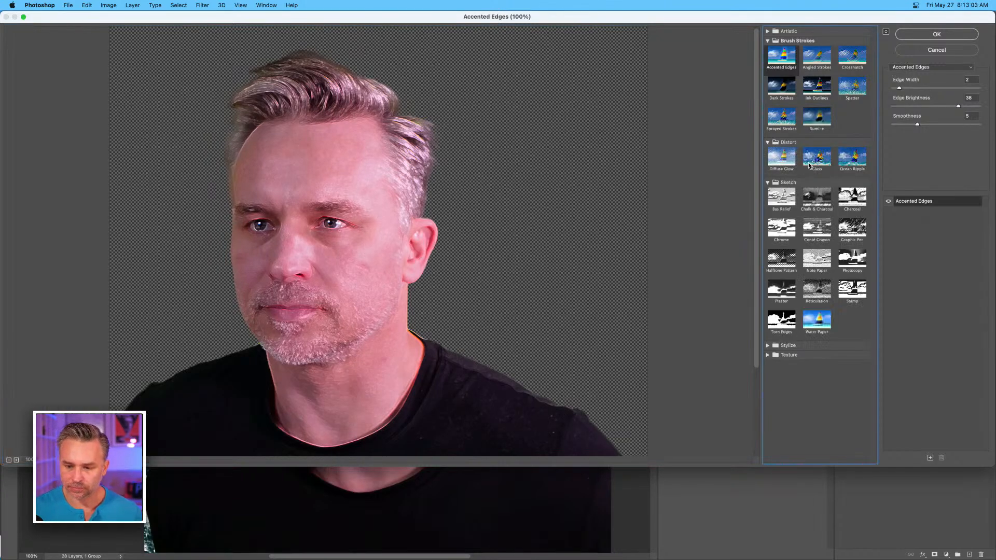
pyautogui.click(853, 158)
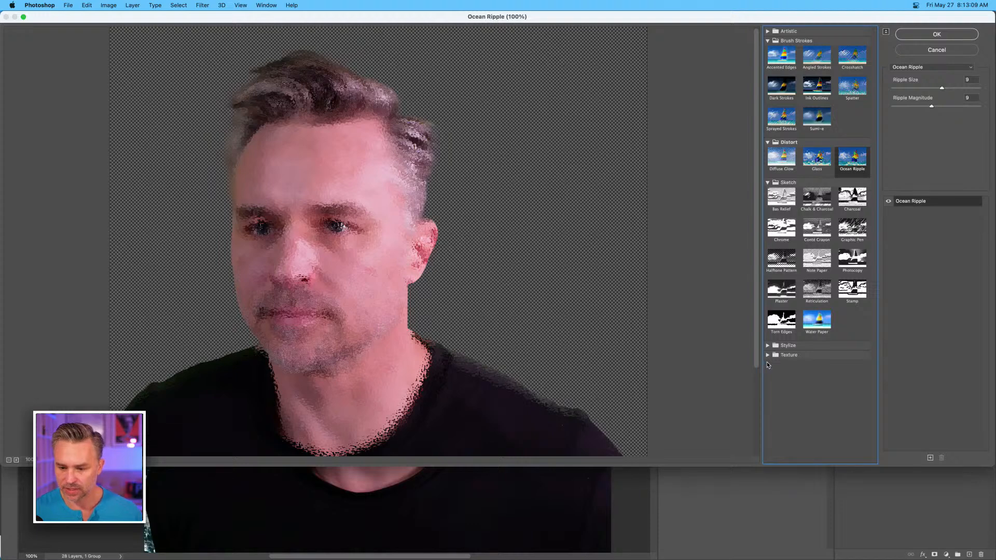
# Apply the Chrome sketch filter to the portrait with Detail 3 and Smoothness 6.
pyautogui.click(768, 355)
pyautogui.click(768, 346)
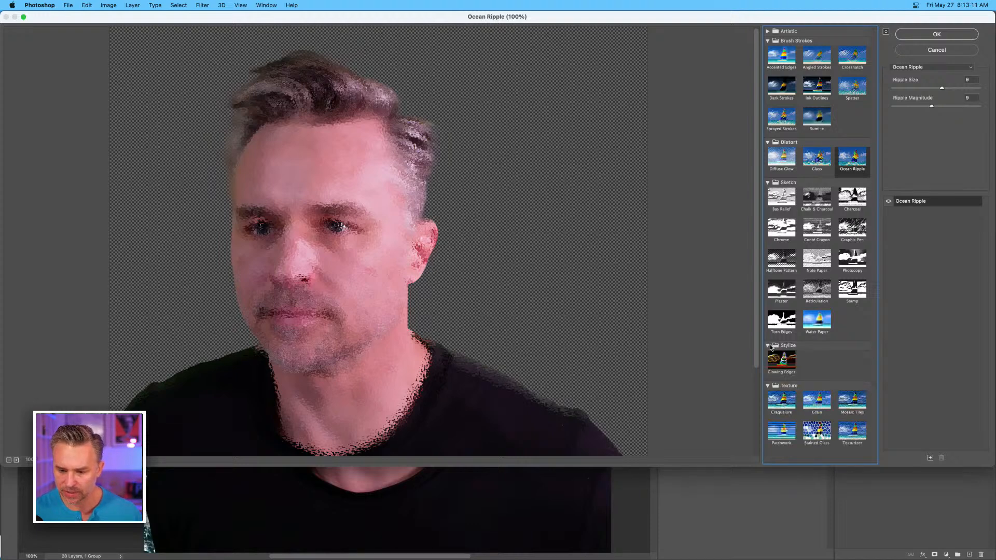
pyautogui.click(781, 233)
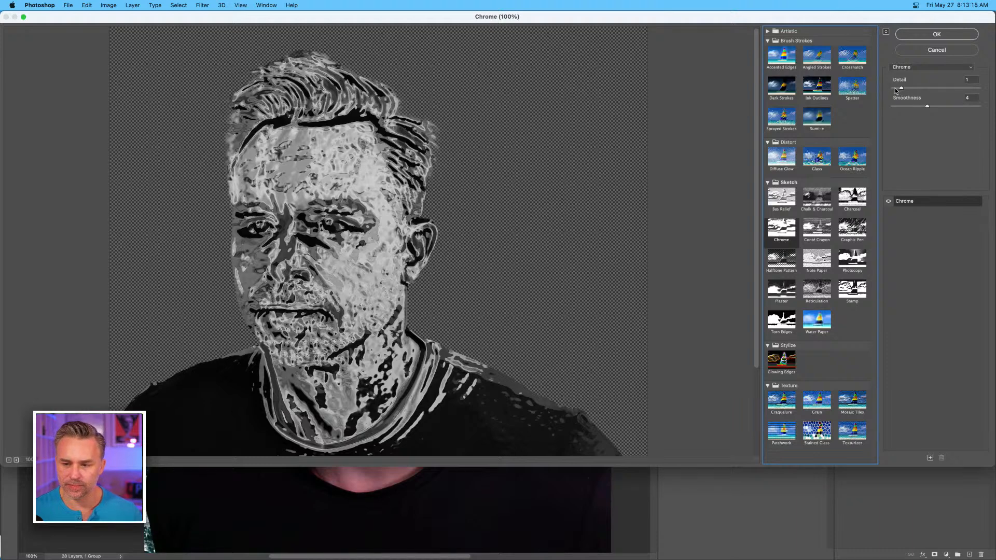
pyautogui.moveTo(901, 90); pyautogui.dragTo(943, 106)
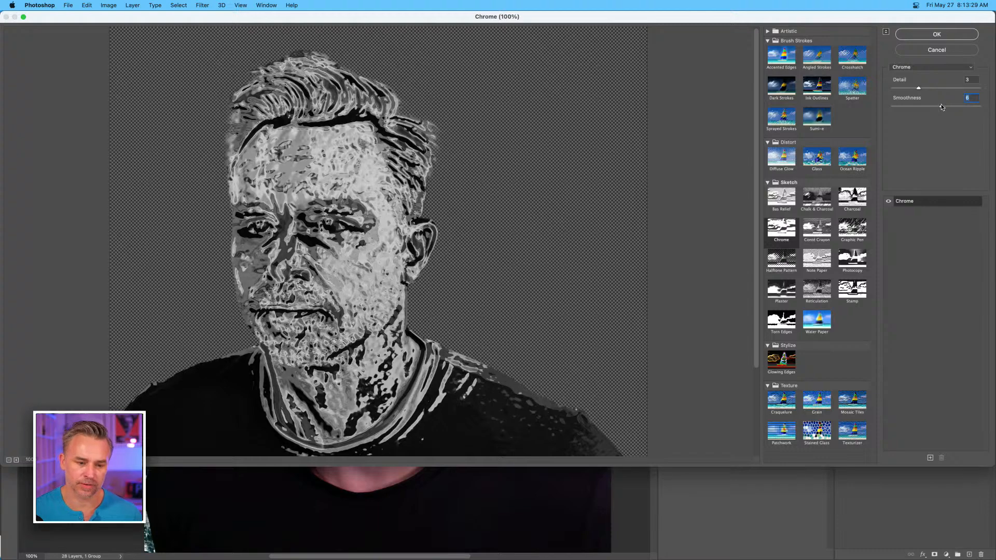
pyautogui.click(916, 36)
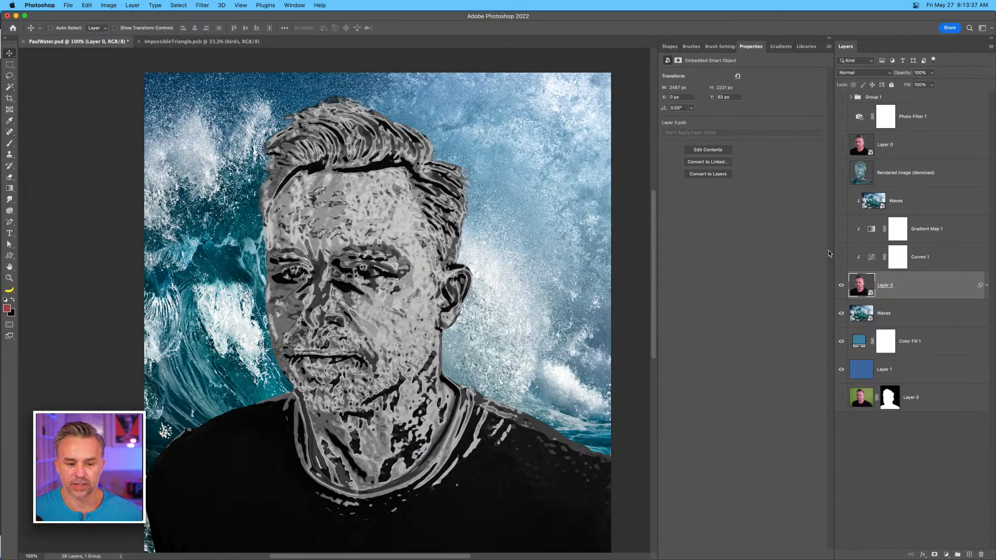
# Show the Gradient Map over the Chrome-filtered portrait and hide the Waves background layer.
pyautogui.click(842, 230)
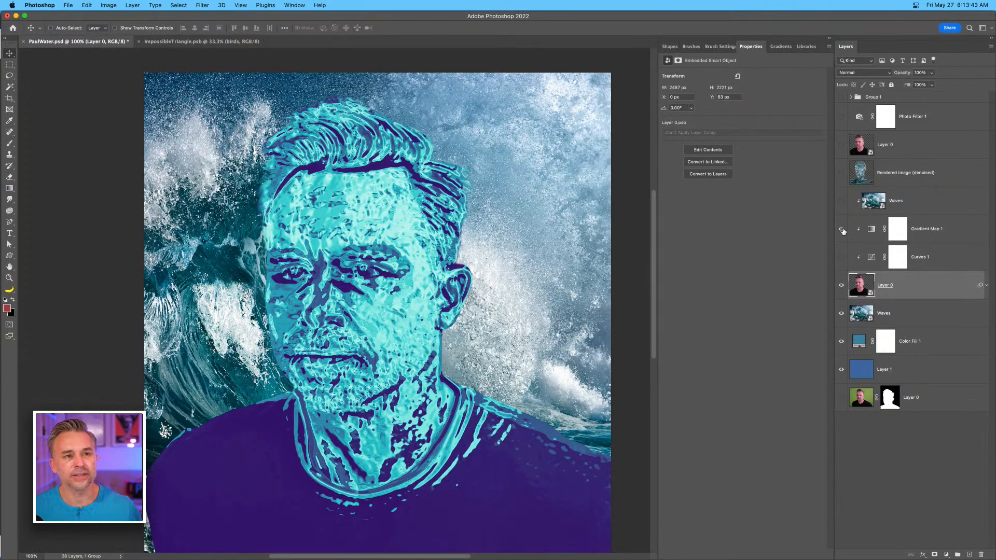
pyautogui.click(838, 320)
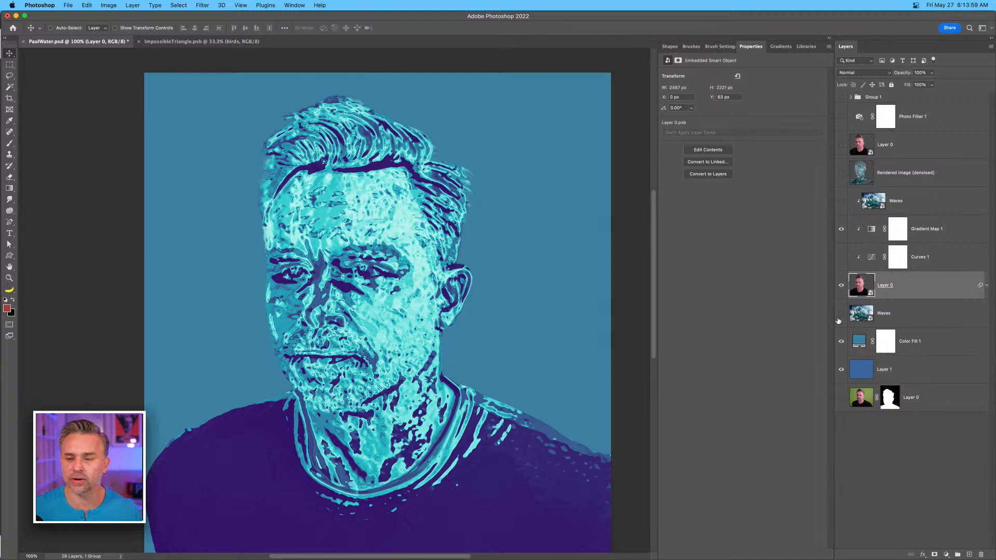
# Add a text layer reading CREATEWAVES above the clipped Waves layer, starting beside the portrait's eyes.
pyautogui.click(907, 213)
pyautogui.click(969, 556)
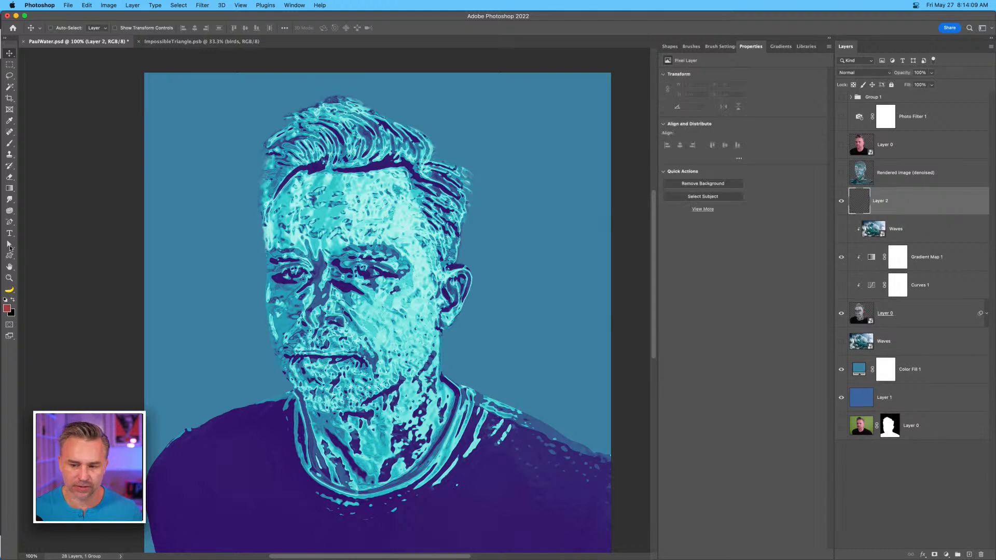
pyautogui.click(10, 233)
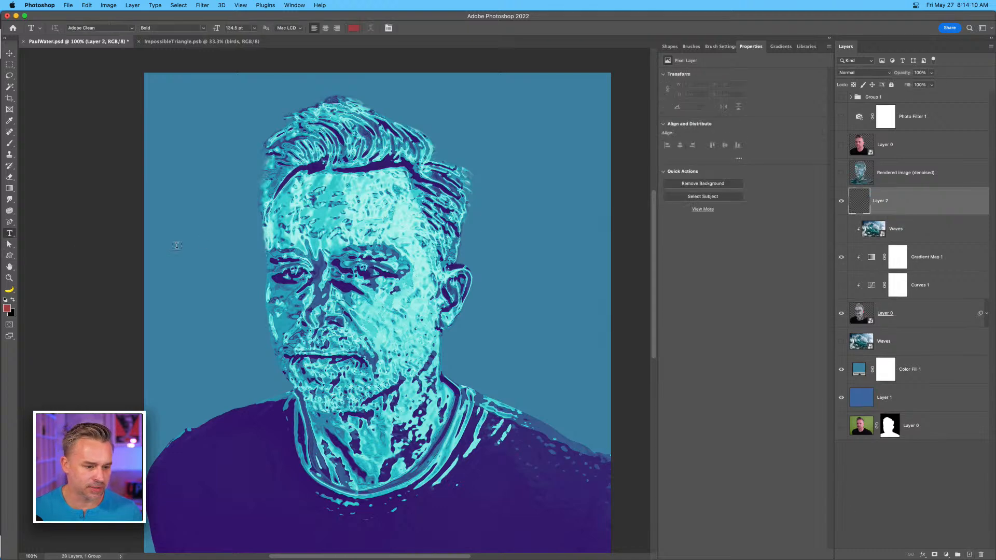
pyautogui.click(196, 276)
pyautogui.write('CREATE')
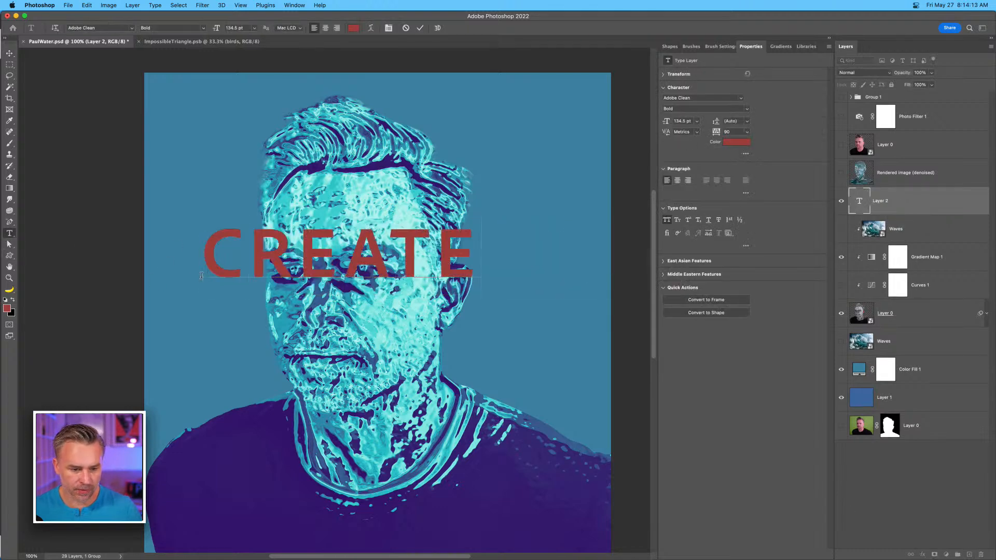
pyautogui.write('WAV')
# Reduce the font size of the whole CREATEWAVES text to 87 pt.
pyautogui.press('super+a')
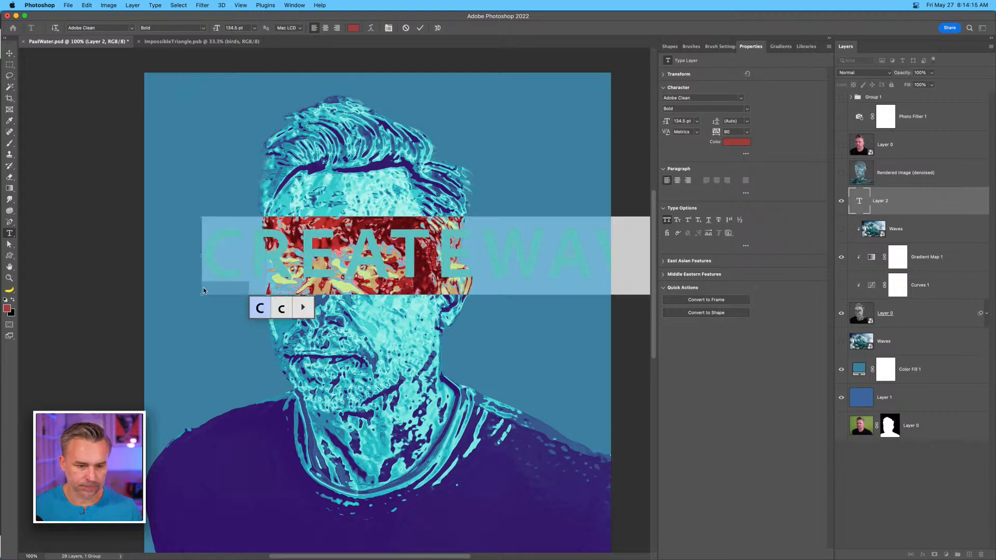
pyautogui.moveTo(213, 28); pyautogui.dragTo(194, 28)
pyautogui.click(9, 53)
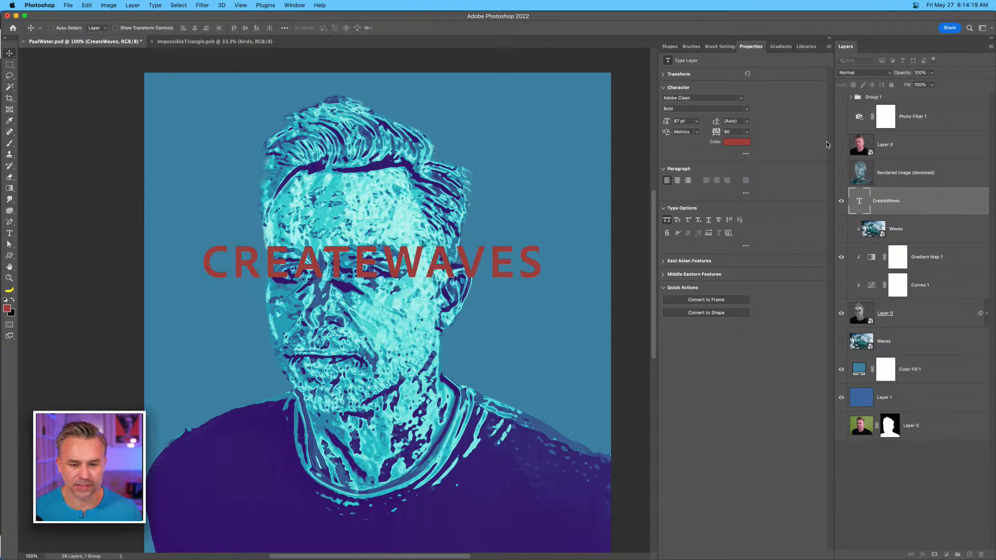
# Give the CREATEWAVES text a Gradient Overlay at a 90° angle and a Bevel & Emboss style.
pyautogui.doubleClick(938, 208)
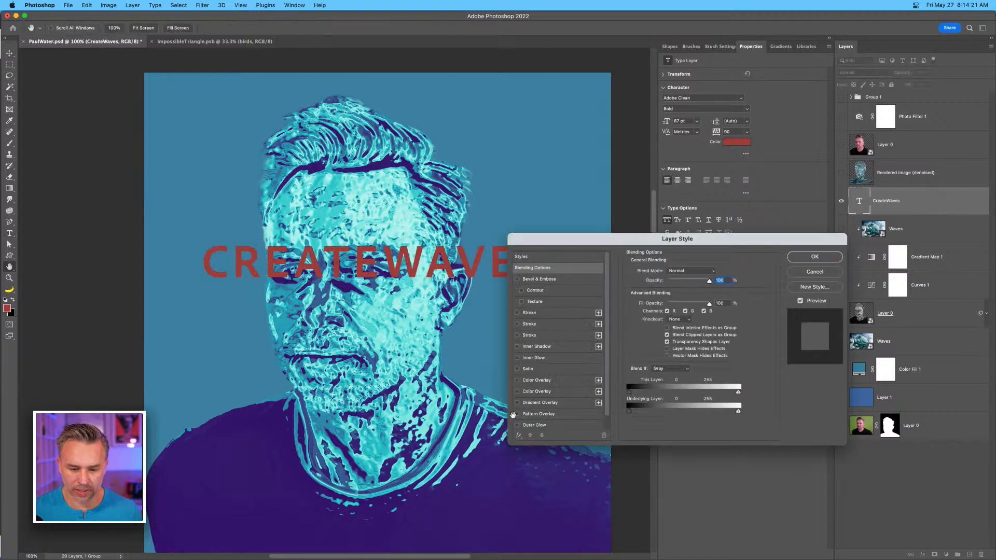
pyautogui.click(541, 403)
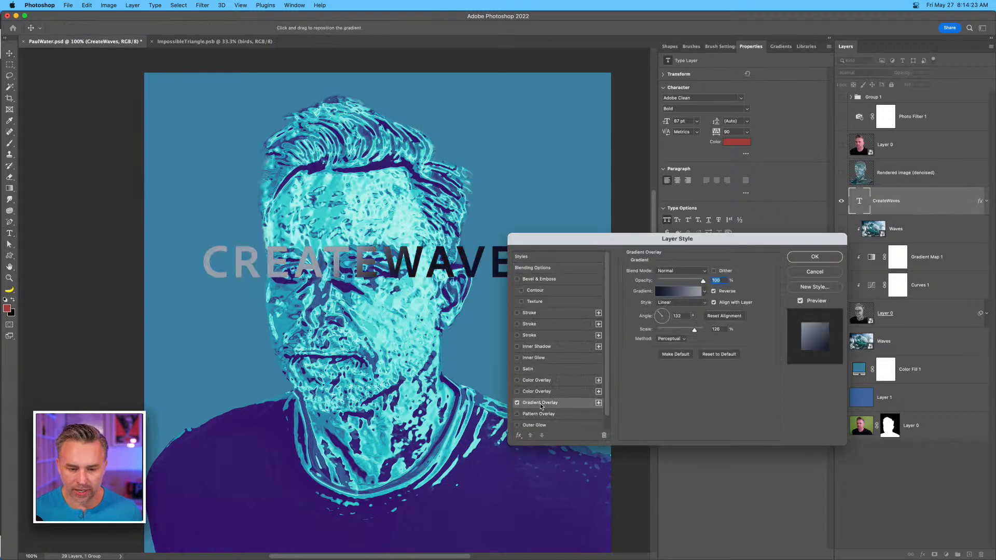
pyautogui.click(662, 312)
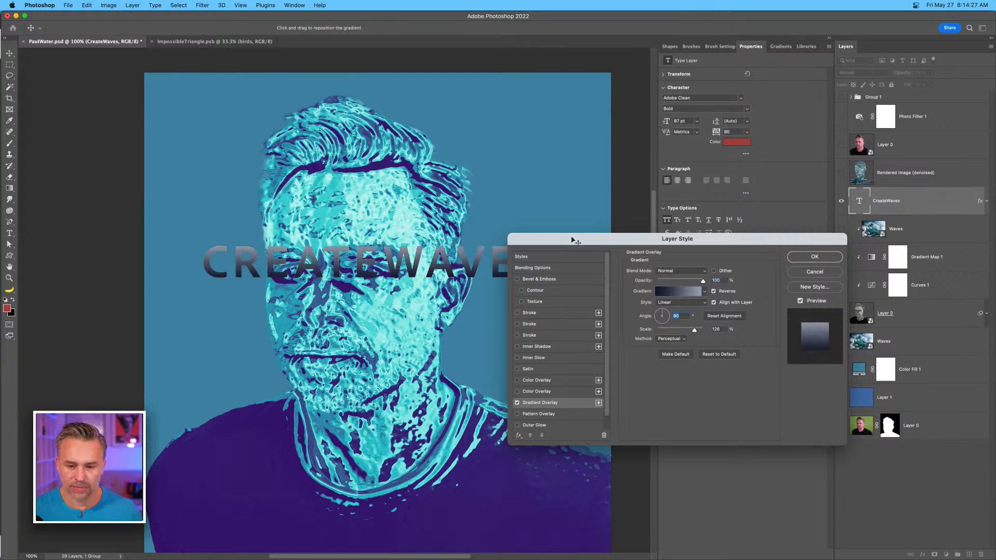
pyautogui.moveTo(575, 231); pyautogui.dragTo(561, 147)
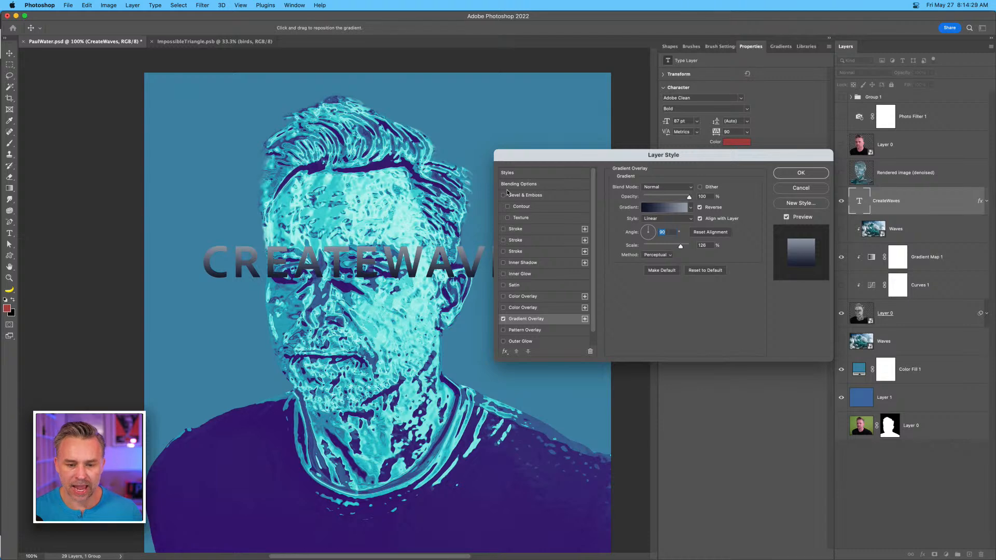
pyautogui.click(510, 197)
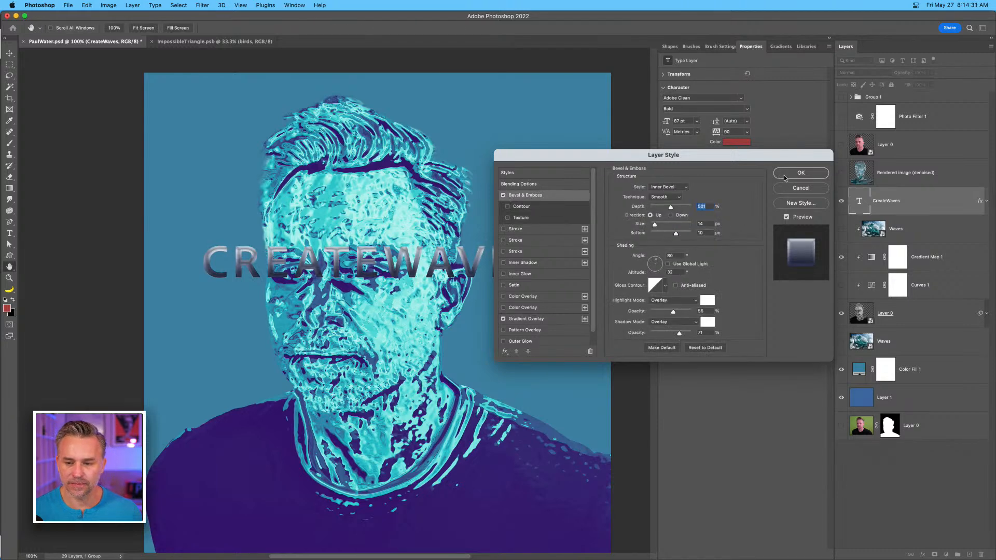
pyautogui.click(801, 173)
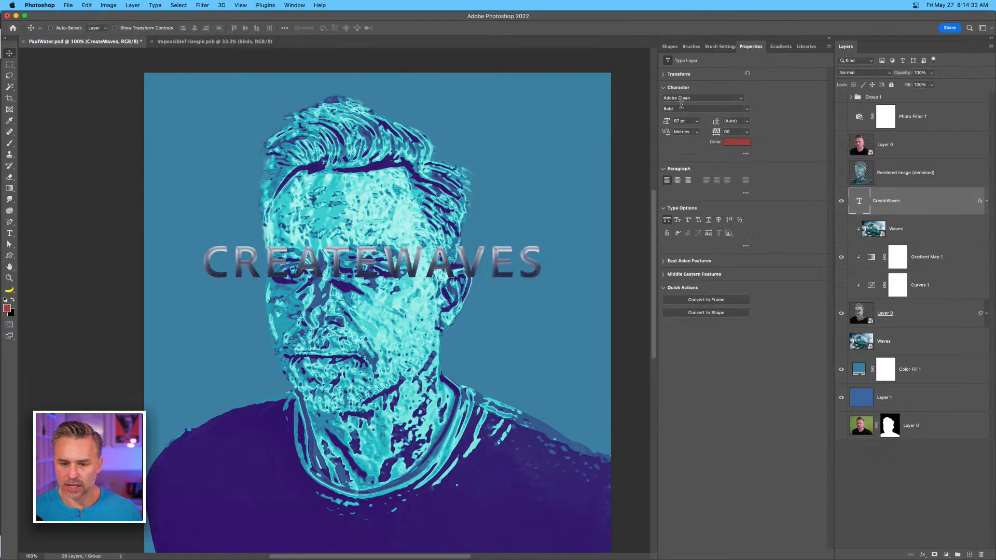
# Set the CREATEWAVES text to the Black font style with its tracking at -50.
pyautogui.click(748, 110)
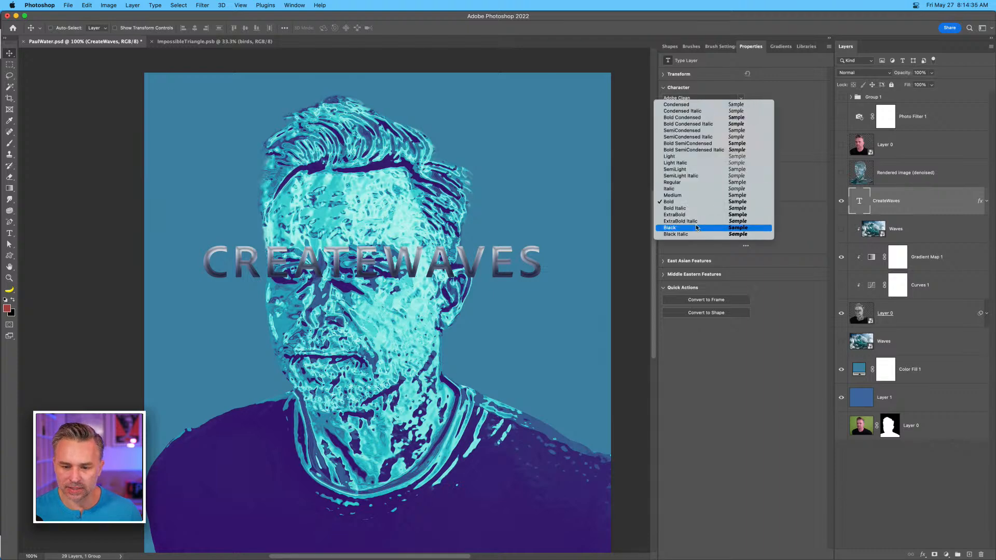
pyautogui.click(697, 228)
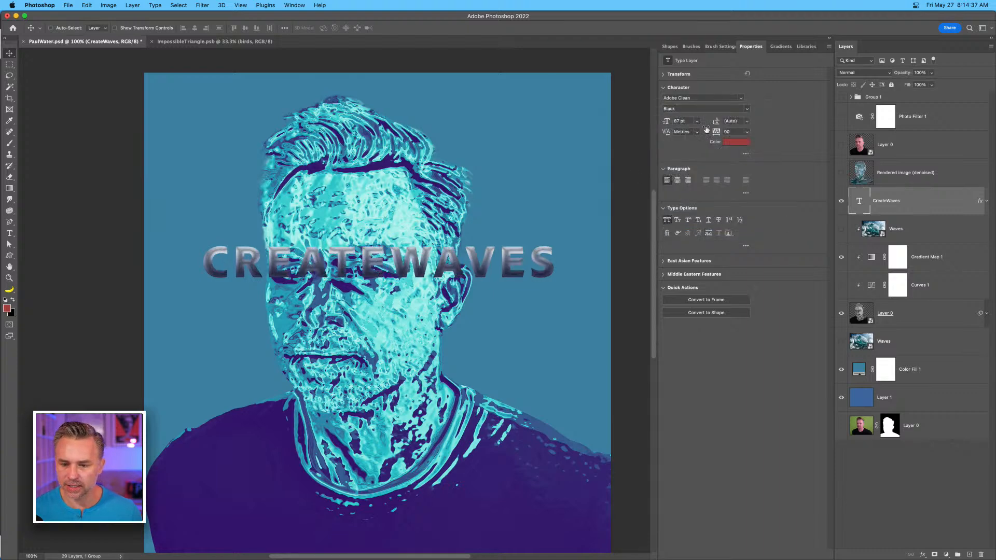
pyautogui.click(736, 131)
pyautogui.write('-')
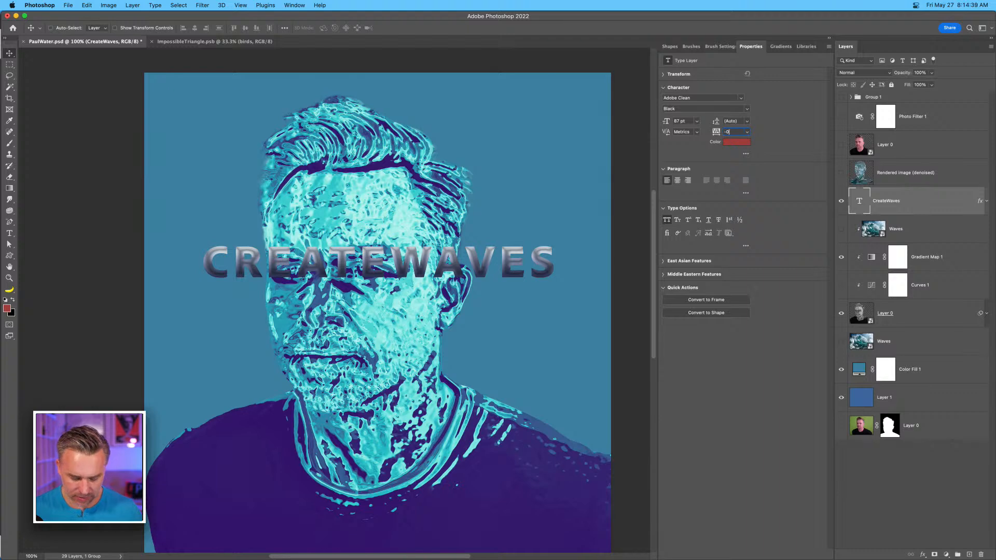
pyautogui.write('90')
pyautogui.press('Return')
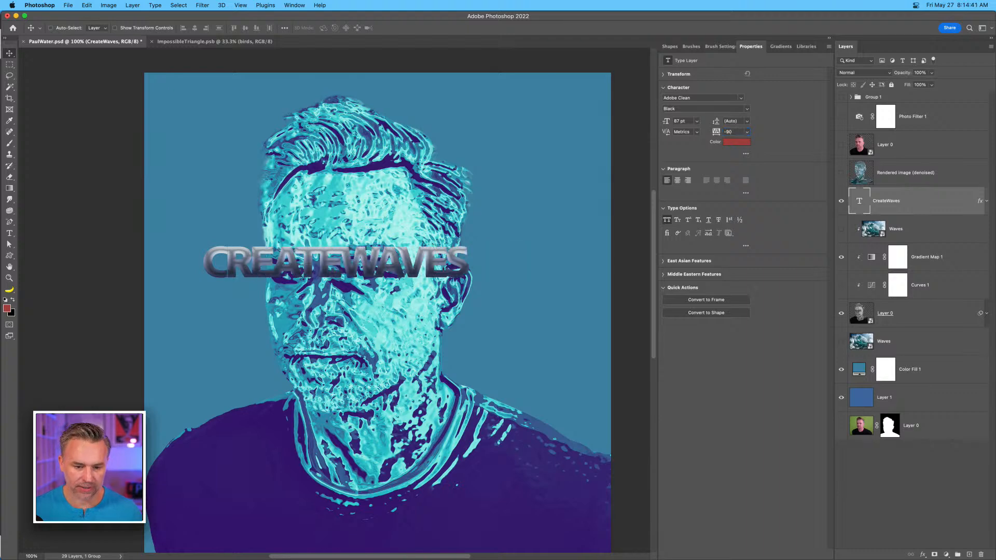
pyautogui.click(730, 130)
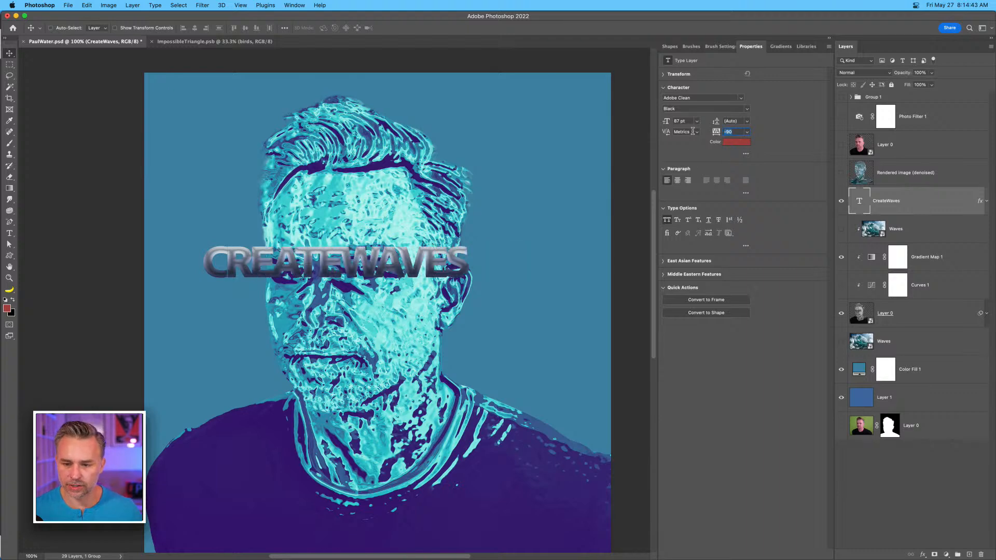
pyautogui.write('-')
pyautogui.press('Return')
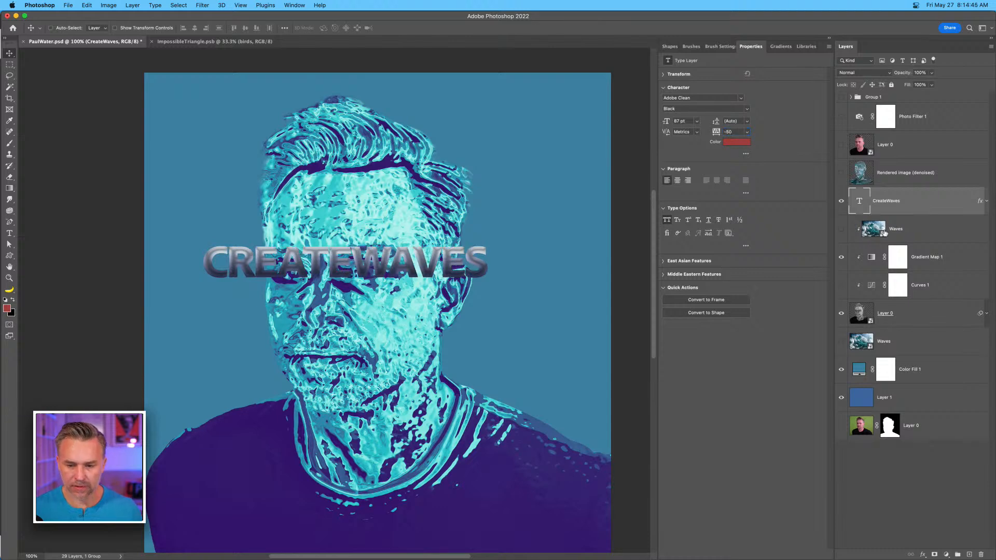
# Hide the Chrome-filtered portrait layer and convert the CREATEWAVES text layer to a smart object.
pyautogui.click(842, 314)
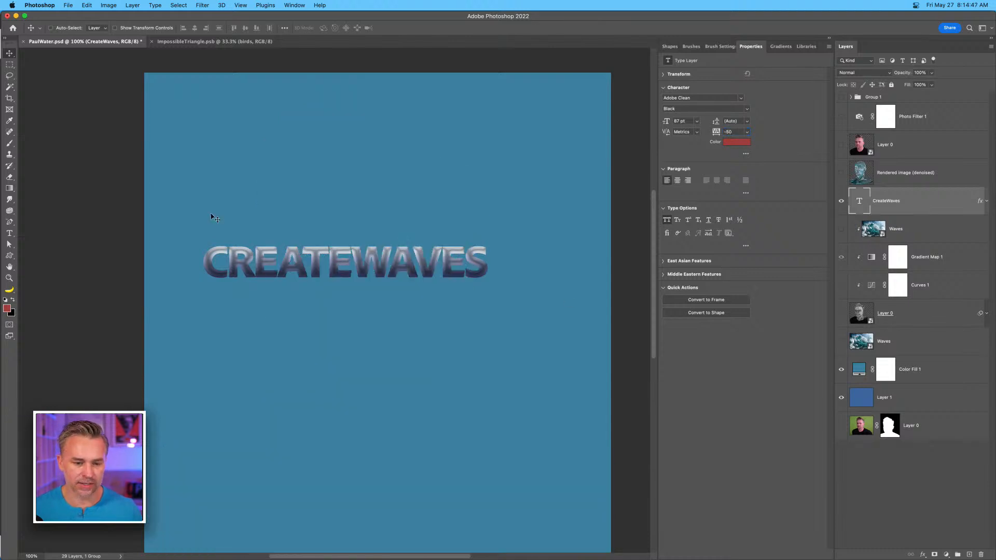
pyautogui.press('super+equal')
pyautogui.press('super+equal')
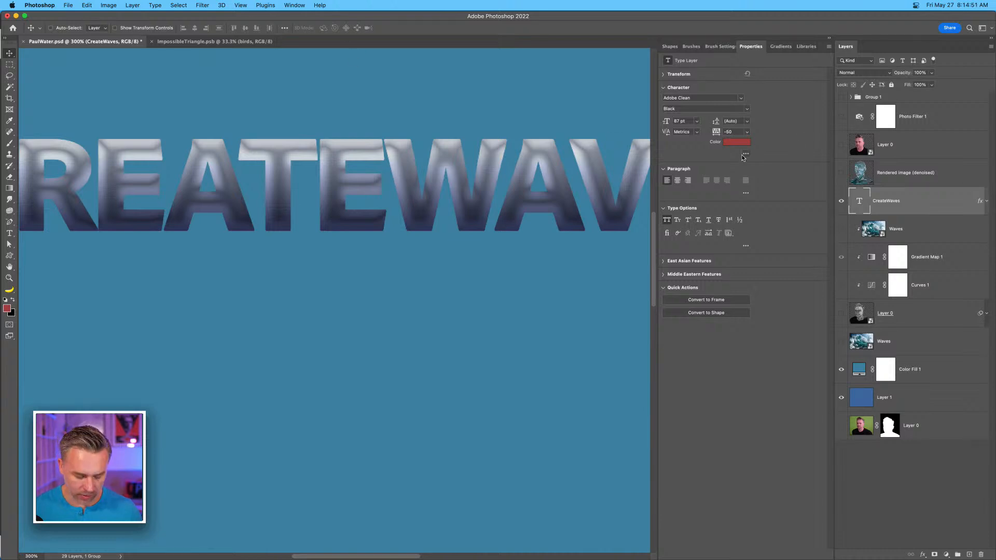
pyautogui.press('super+shift+o')
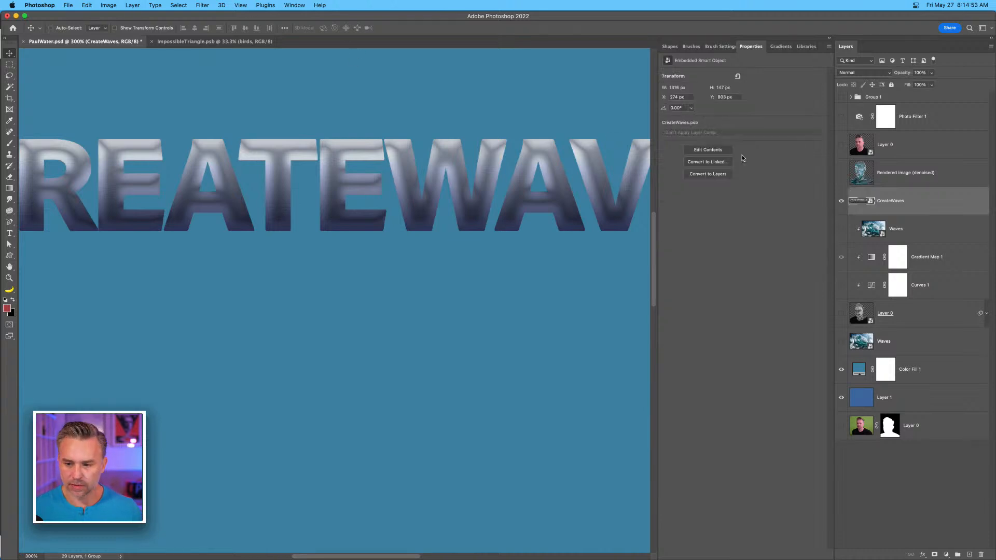
# Open the Filter Gallery for the CREATEWAVES smart object and preview the Chrome sketch filter on its letters.
pyautogui.click(203, 5)
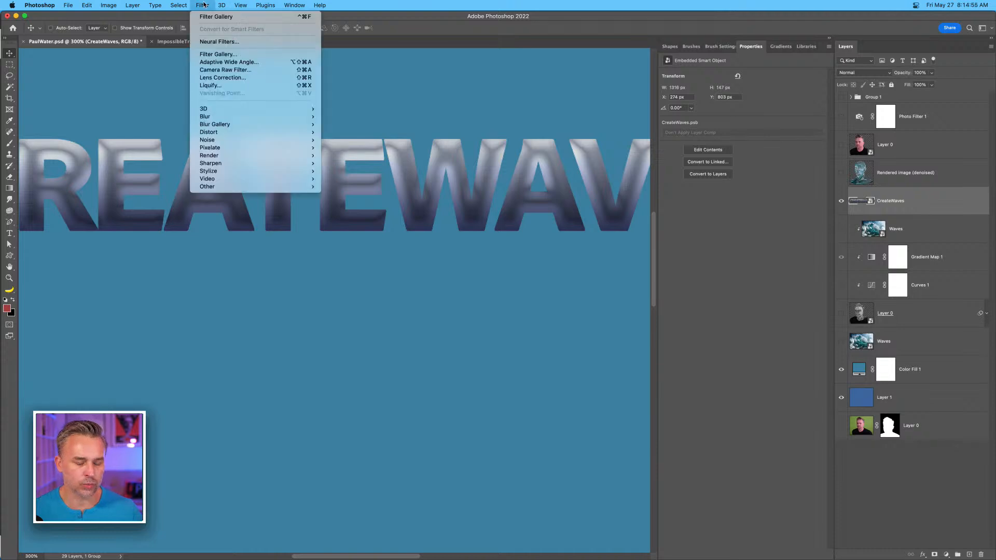
pyautogui.click(207, 56)
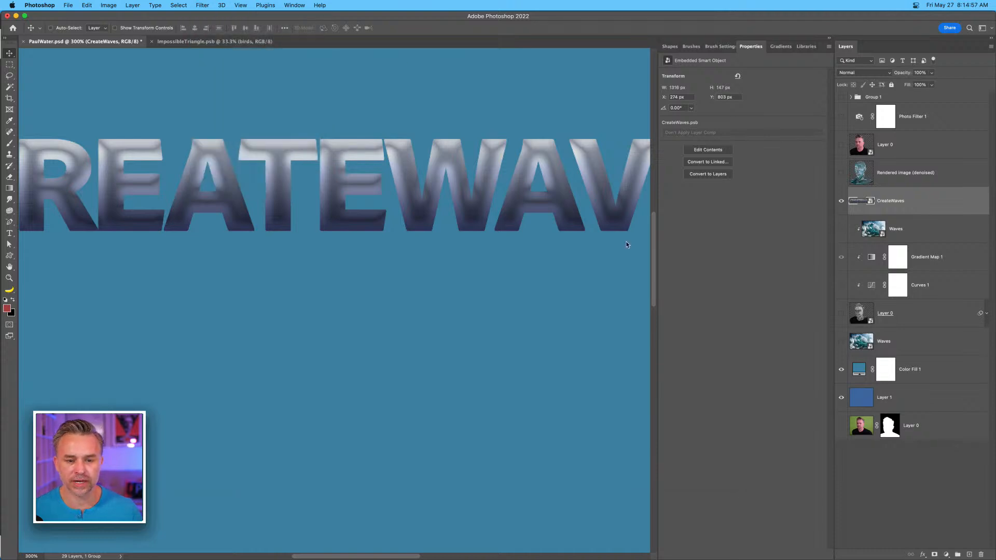
pyautogui.press('super+plus')
pyautogui.press('super+plus')
pyautogui.press('super+plus')
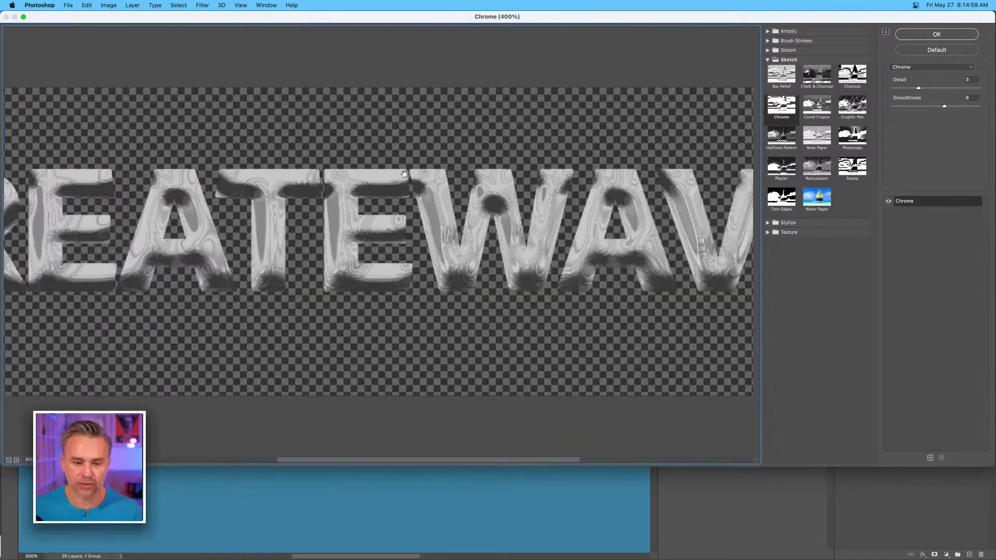
pyautogui.press('super+plus')
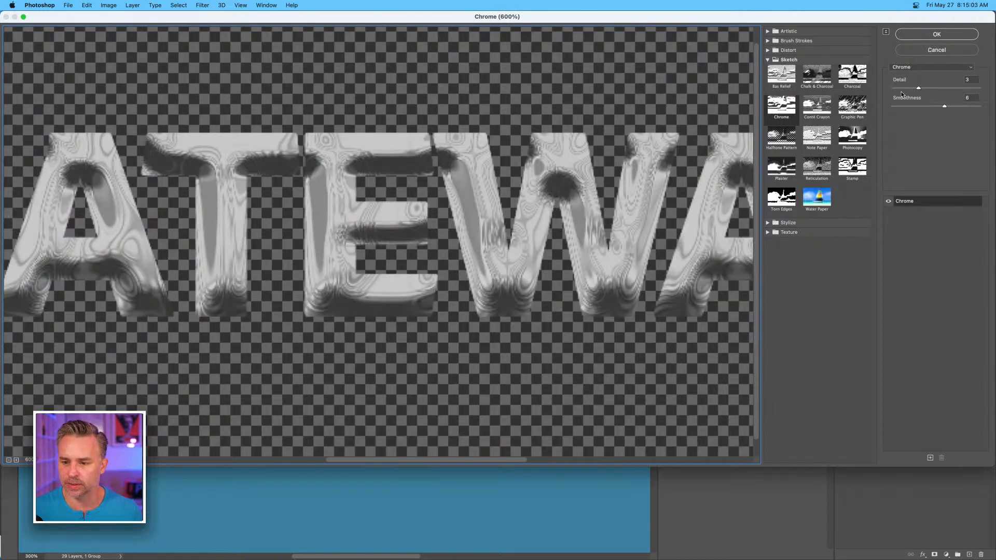
# Adjust the Chrome filter with a higher Detail and a lower Smoothness, and apply it to the text.
pyautogui.moveTo(918, 88)
pyautogui.mouseDown()
pyautogui.moveTo(960, 89)
pyautogui.moveTo(879, 90)
pyautogui.moveTo(911, 93)
pyautogui.mouseUp()
pyautogui.moveTo(944, 107)
pyautogui.mouseDown()
pyautogui.moveTo(890, 108)
pyautogui.moveTo(927, 108)
pyautogui.mouseUp()
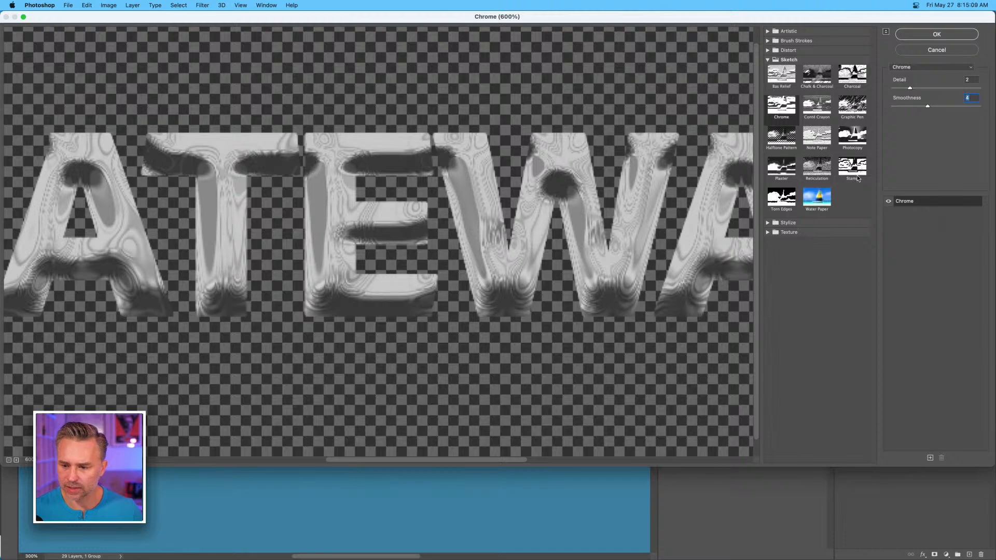
pyautogui.moveTo(910, 88); pyautogui.dragTo(877, 85)
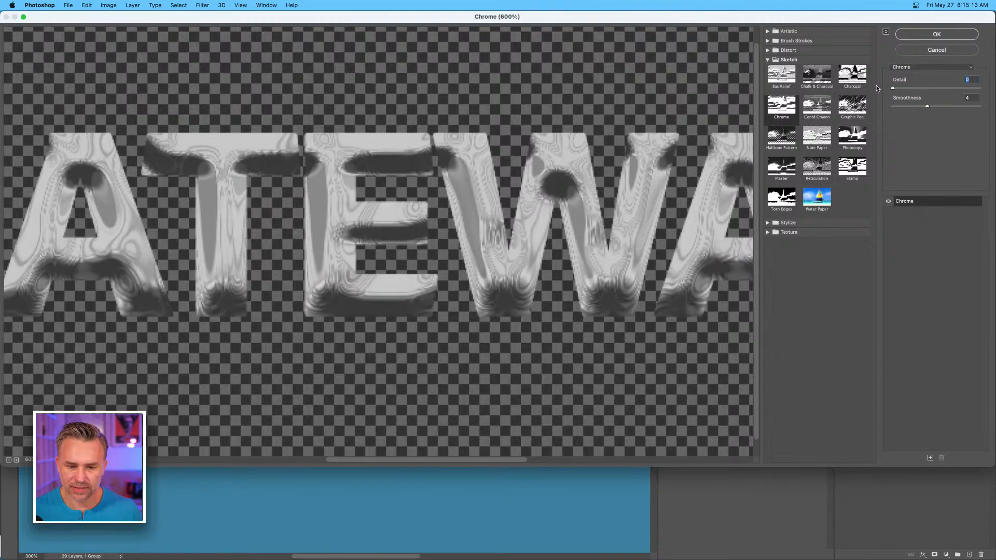
pyautogui.click(941, 89)
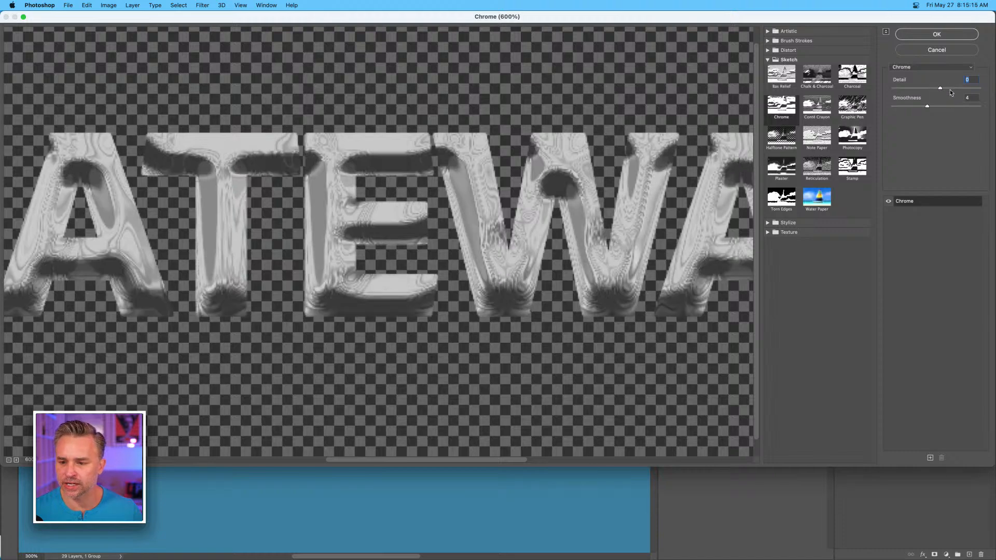
pyautogui.moveTo(962, 108); pyautogui.dragTo(933, 111)
pyautogui.click(906, 34)
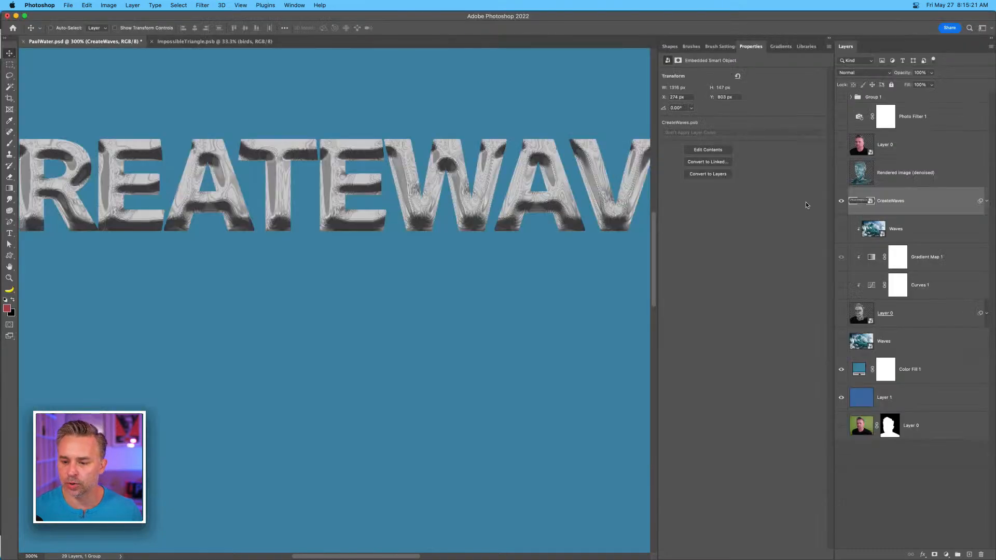
# Duplicate the portrait's Gradient Map above the CreateWaves layer and clip it to the text.
pyautogui.moveTo(904, 254); pyautogui.dragTo(914, 200)
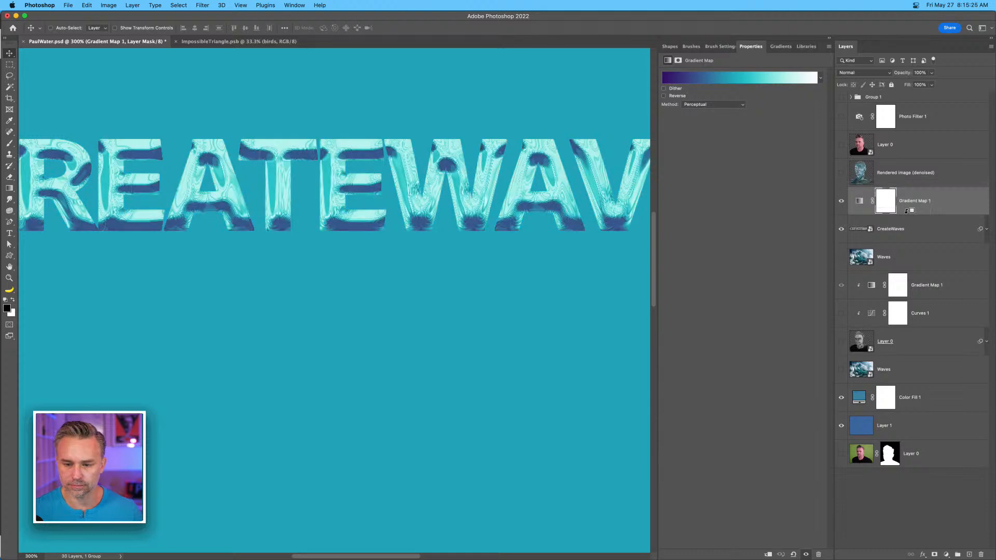
pyautogui.keyDown('alt'); pyautogui.click(909, 213); pyautogui.keyUp('alt')
pyautogui.press('super+plus')
pyautogui.press('super+plus')
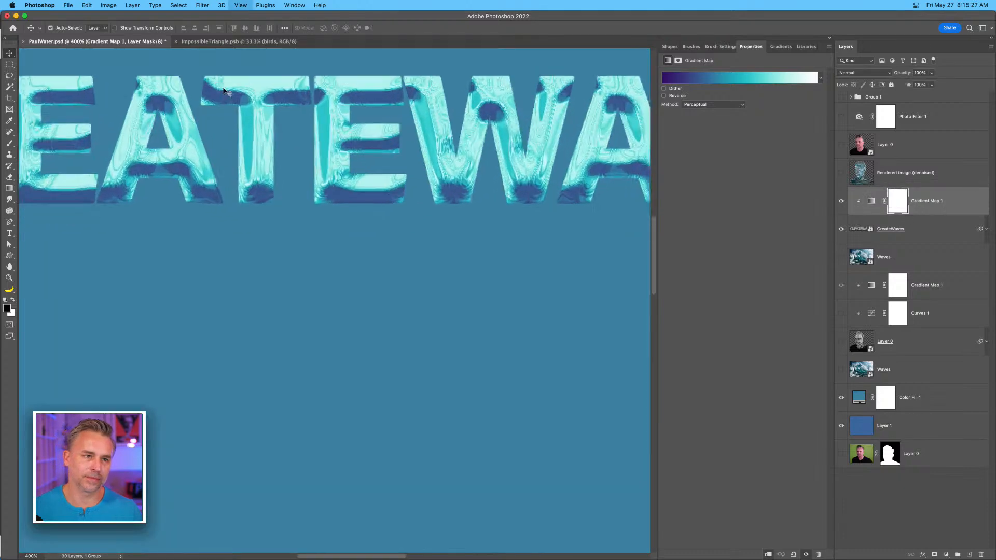
pyautogui.moveTo(250, 224); pyautogui.dragTo(284, 361)
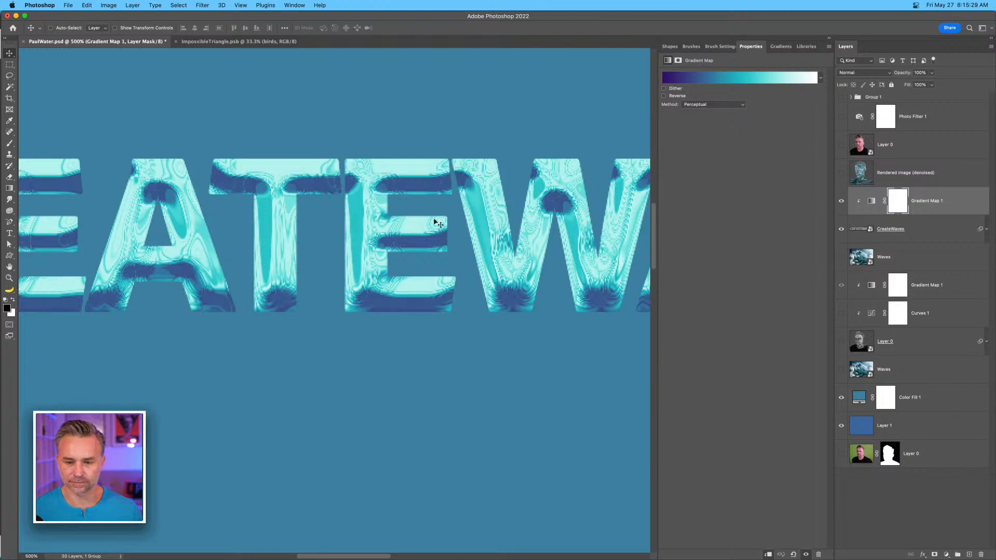
# Copy the water-surface image AdobeStock_390585220.jpeg from the Downloads folder and close its document.
pyautogui.click(202, 551)
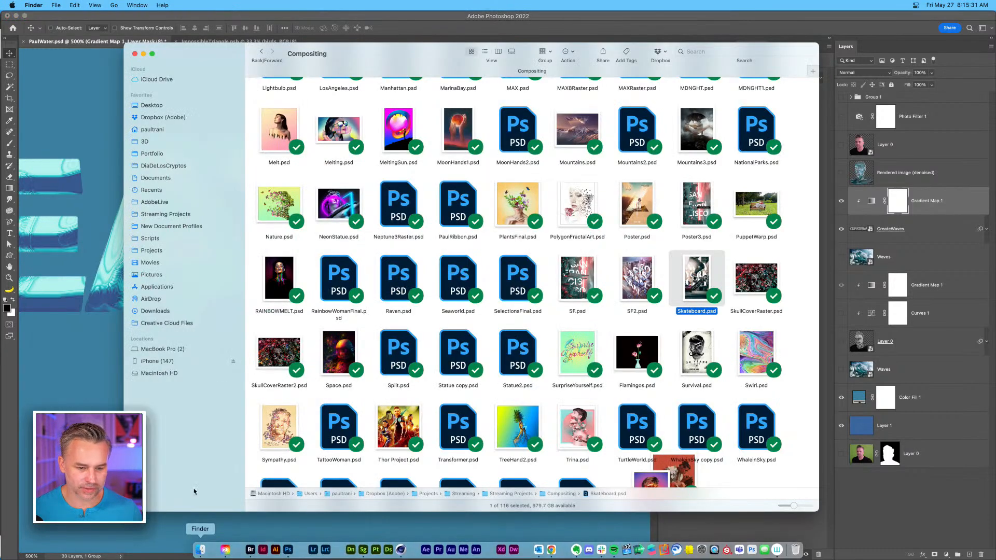
pyautogui.click(148, 312)
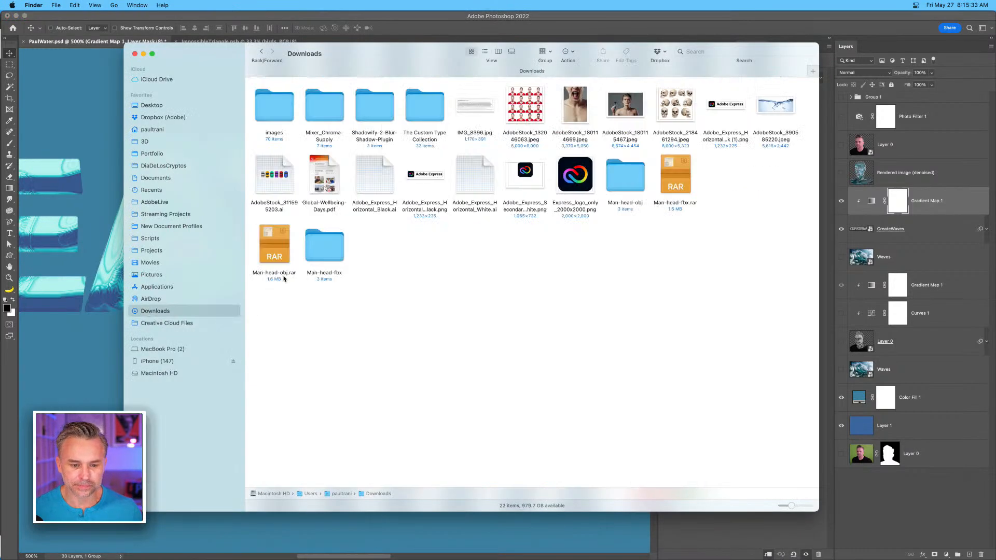
pyautogui.doubleClick(771, 111)
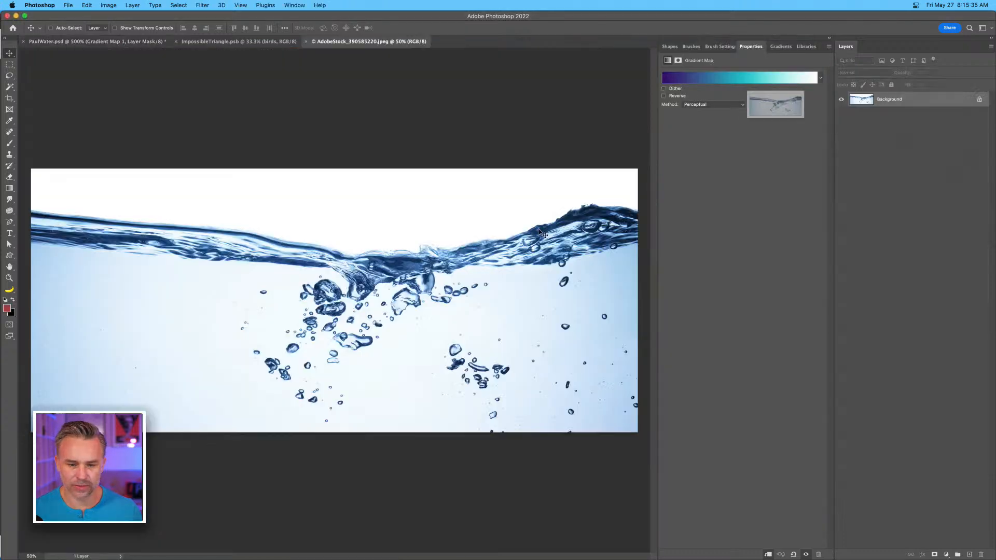
pyautogui.press('super+c')
pyautogui.press('super+w')
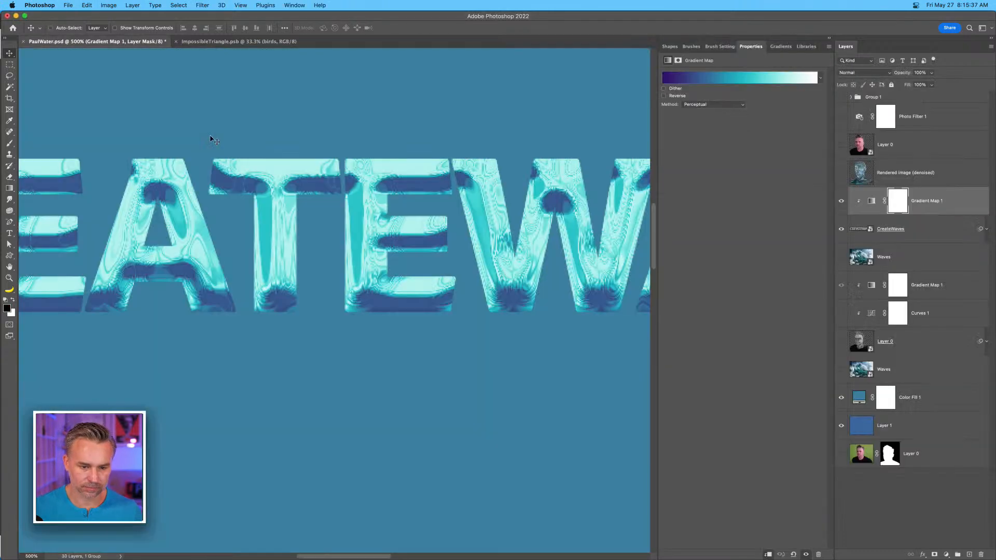
# Paste the copied water-surface image and move its layer directly below the CreateWaves text layer.
pyautogui.press('super+v')
pyautogui.press('super+minus')
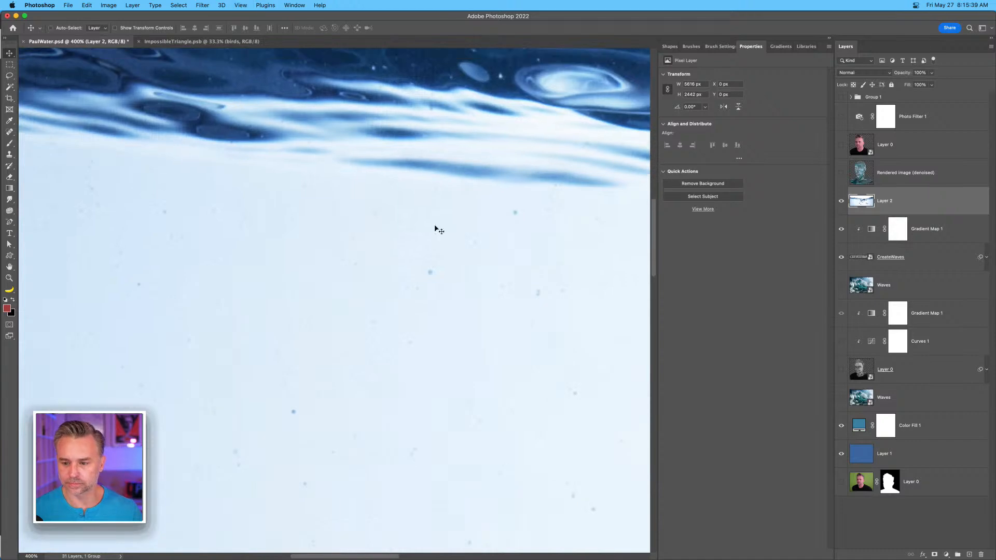
pyautogui.moveTo(932, 200); pyautogui.dragTo(926, 271)
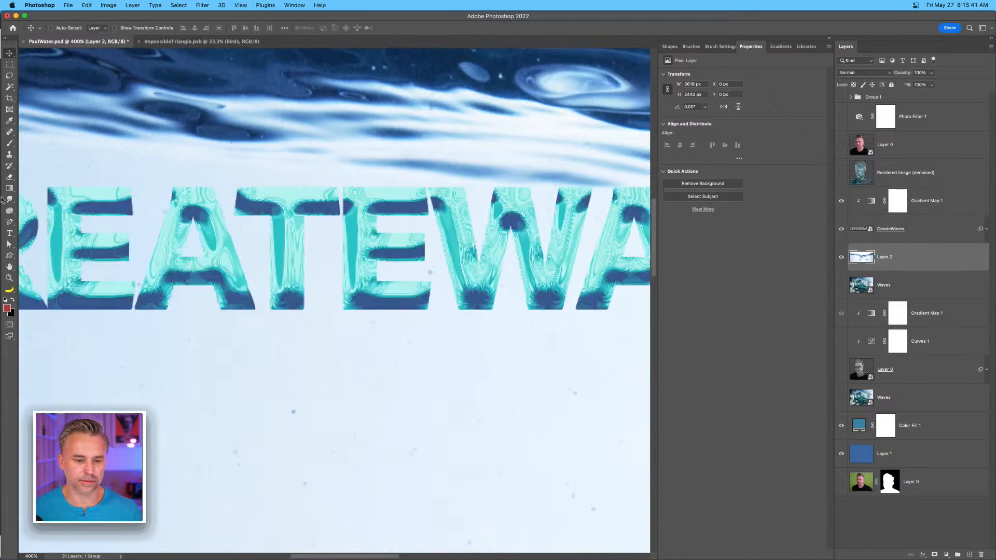
pyautogui.press('super+1')
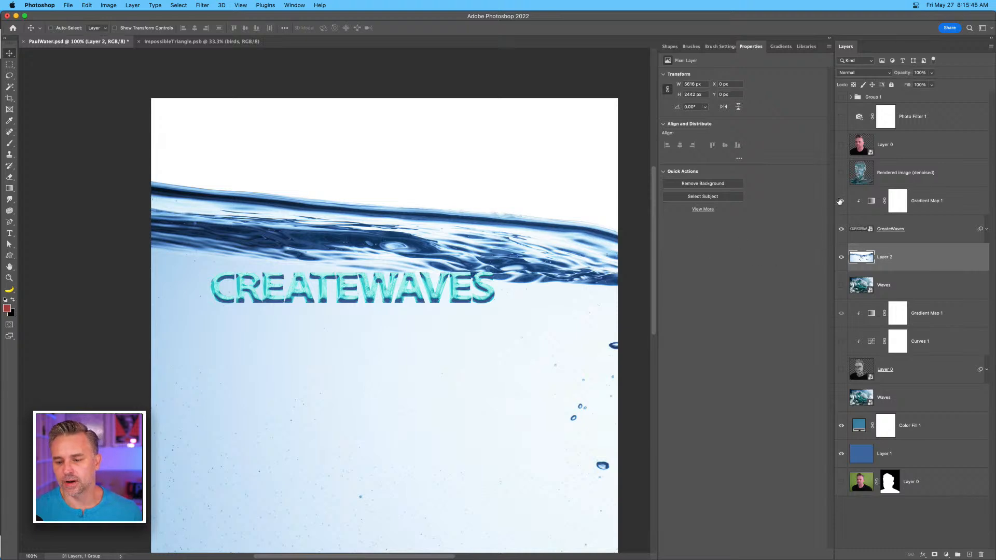
# Show the portrait in place of the text and water layers, and duplicate the portrait together with its Curves and Gradient Map adjustments.
pyautogui.moveTo(840, 202); pyautogui.dragTo(840, 260)
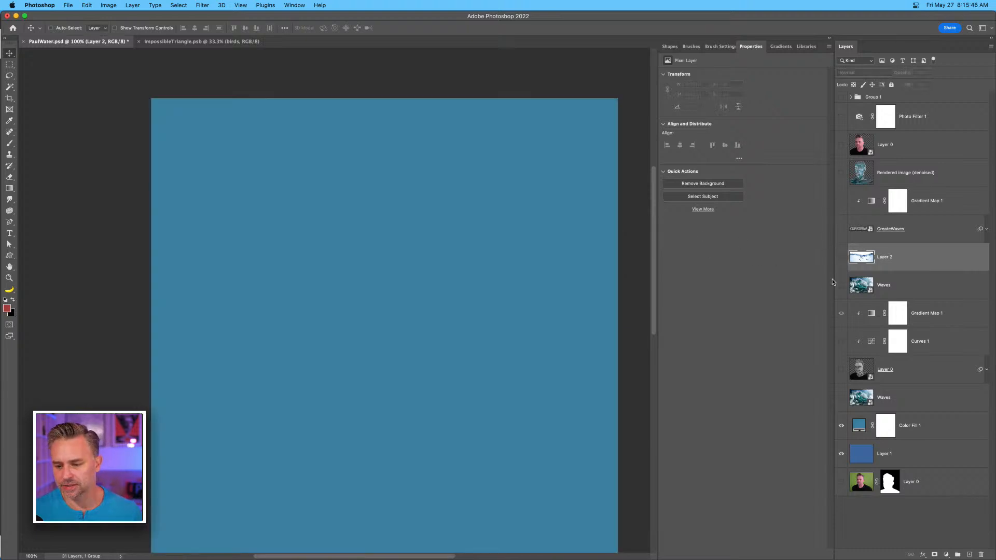
pyautogui.click(841, 370)
pyautogui.click(908, 376)
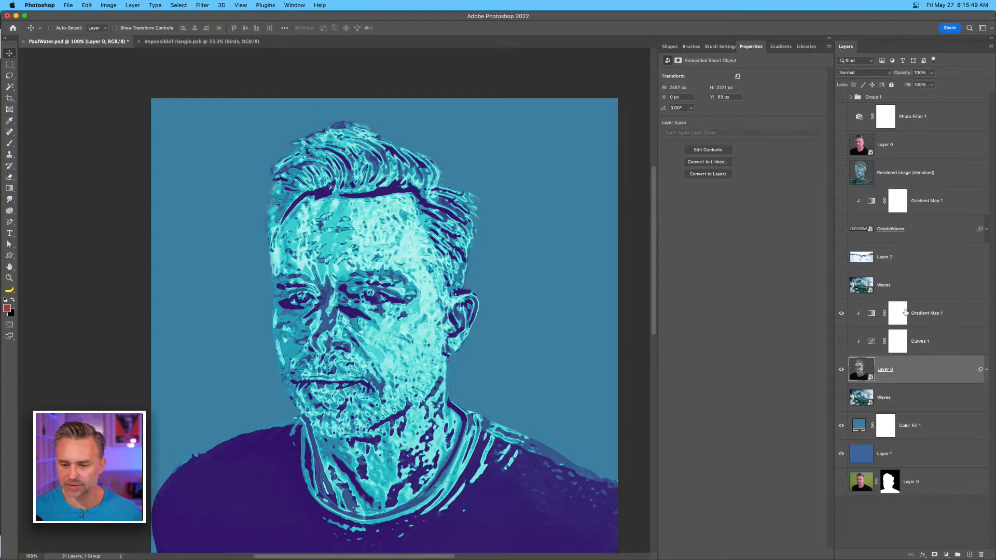
pyautogui.keyDown('shift'); pyautogui.click(919, 313); pyautogui.keyUp('shift')
pyautogui.press('super+j')
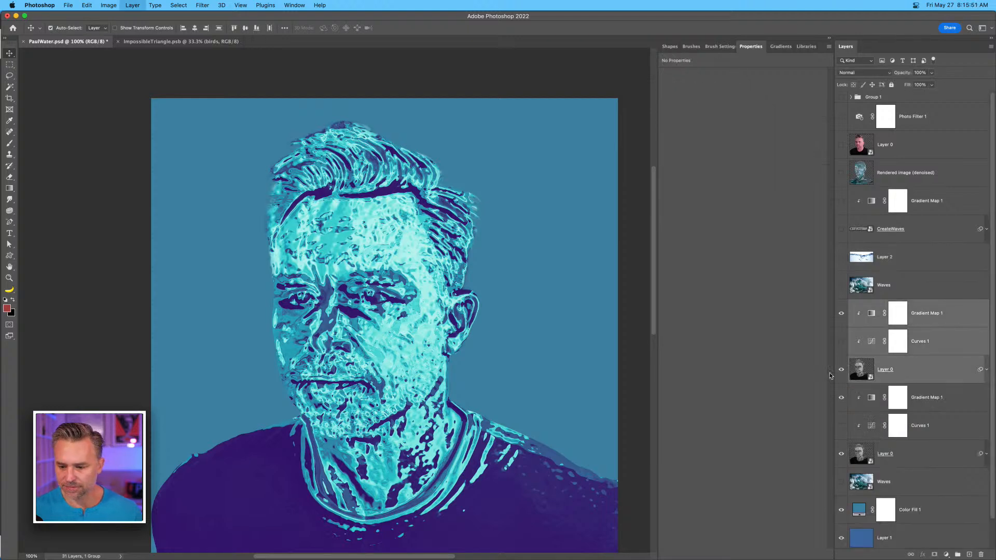
pyautogui.click(911, 368)
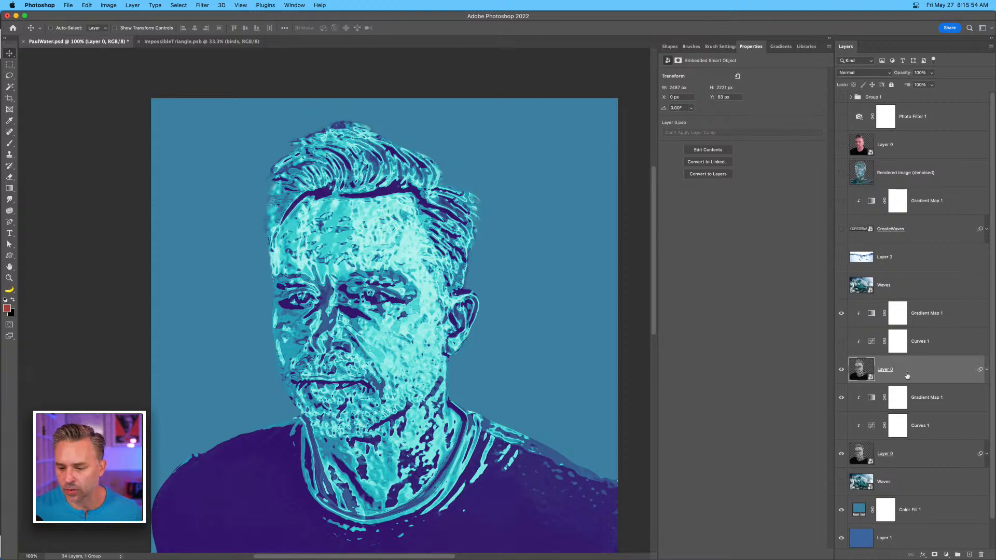
# Hide both Gradient Maps and the original portrait, and delete the smart filter from the duplicated portrait.
pyautogui.click(842, 313)
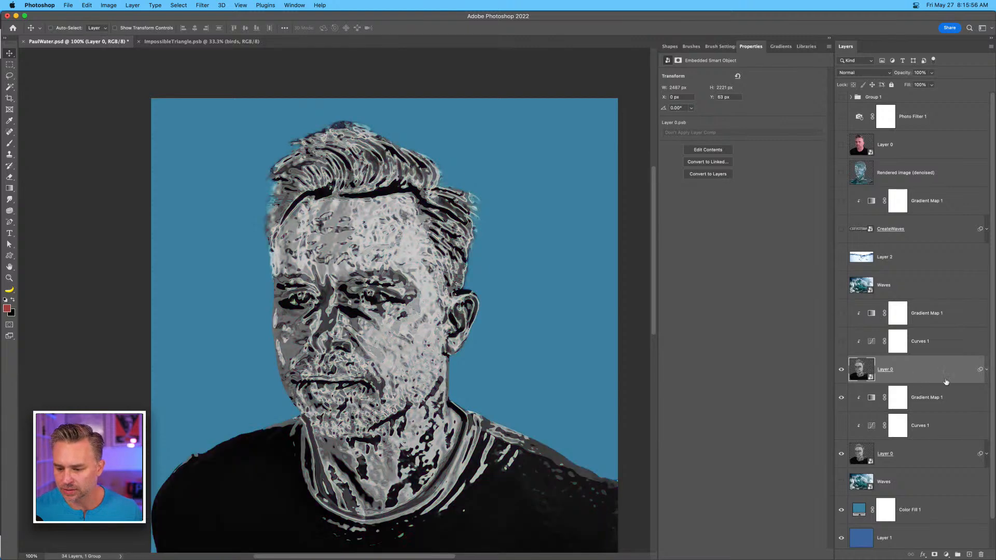
pyautogui.click(841, 398)
pyautogui.click(841, 454)
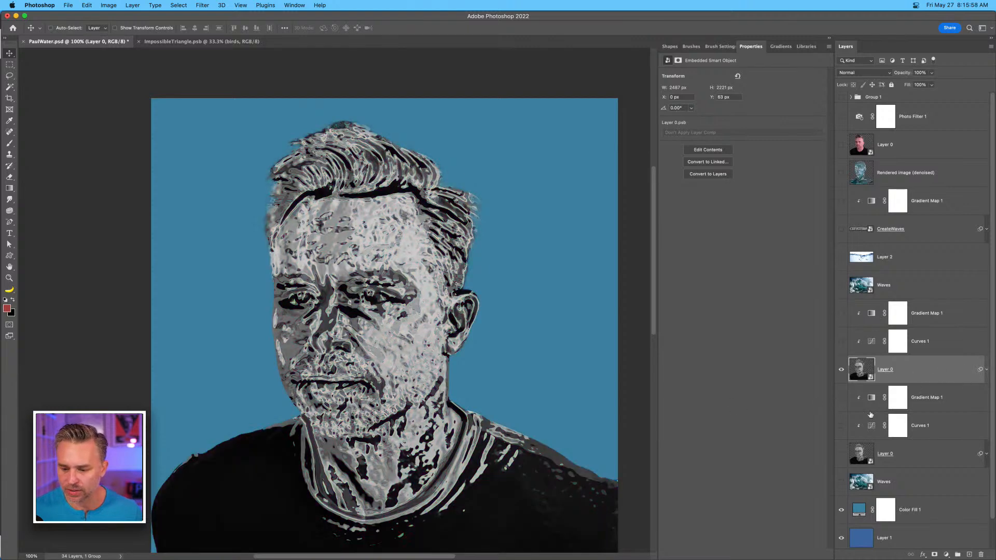
pyautogui.click(987, 371)
pyautogui.moveTo(892, 414); pyautogui.dragTo(981, 554)
pyautogui.press('super+equal')
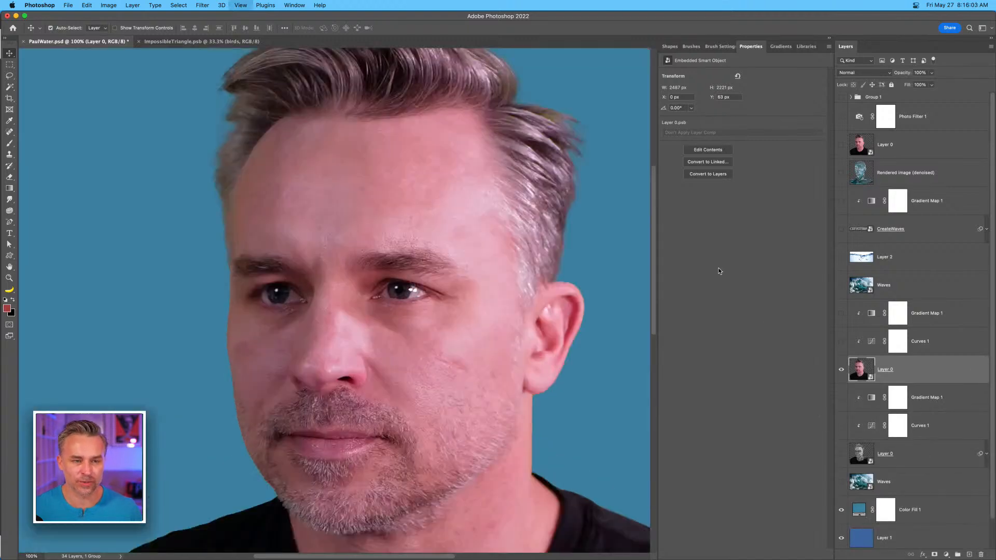
pyautogui.moveTo(326, 233); pyautogui.dragTo(275, 229)
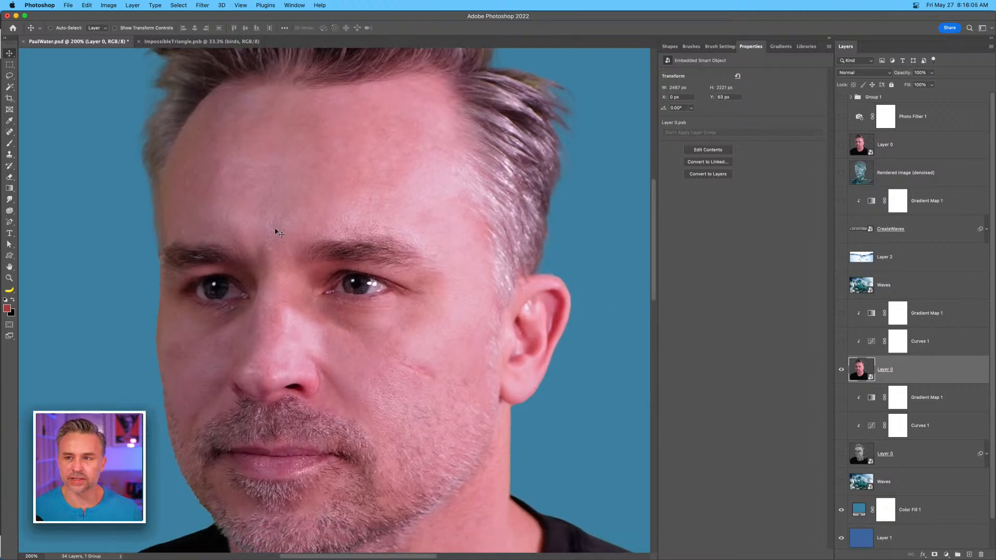
pyautogui.press('super+minus')
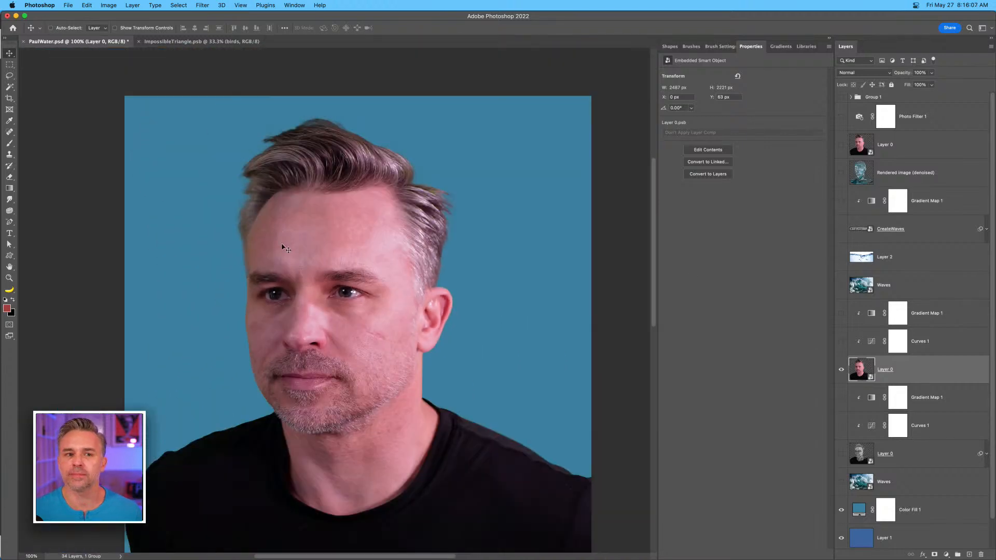
pyautogui.moveTo(280, 262); pyautogui.dragTo(309, 230)
# Switch to Substance 3D Stager and bring up the Water scene in the Design workspace.
pyautogui.moveTo(327, 553)
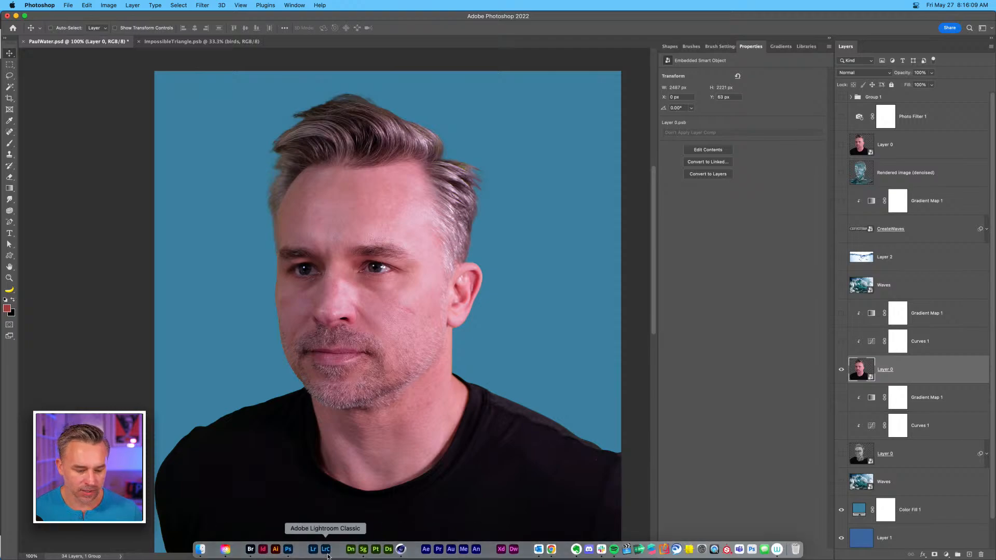
pyautogui.click(362, 550)
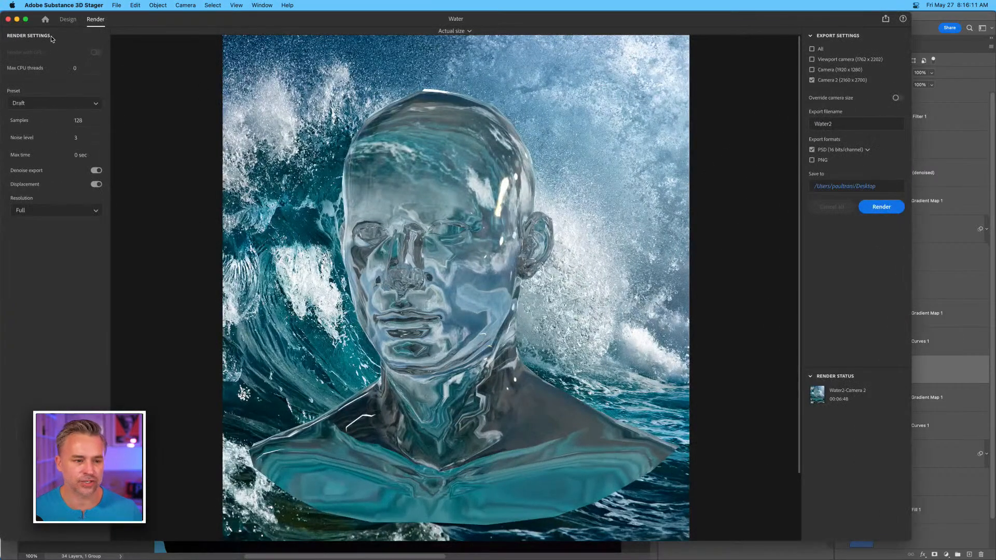
pyautogui.click(66, 19)
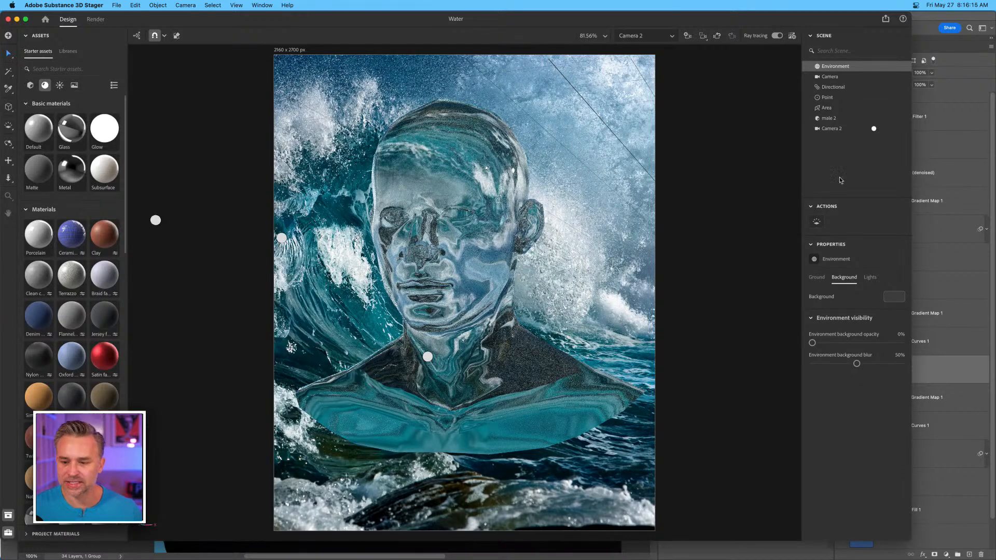
# Remove the glass material from the male 2 head model and enlarge the application window.
pyautogui.click(836, 119)
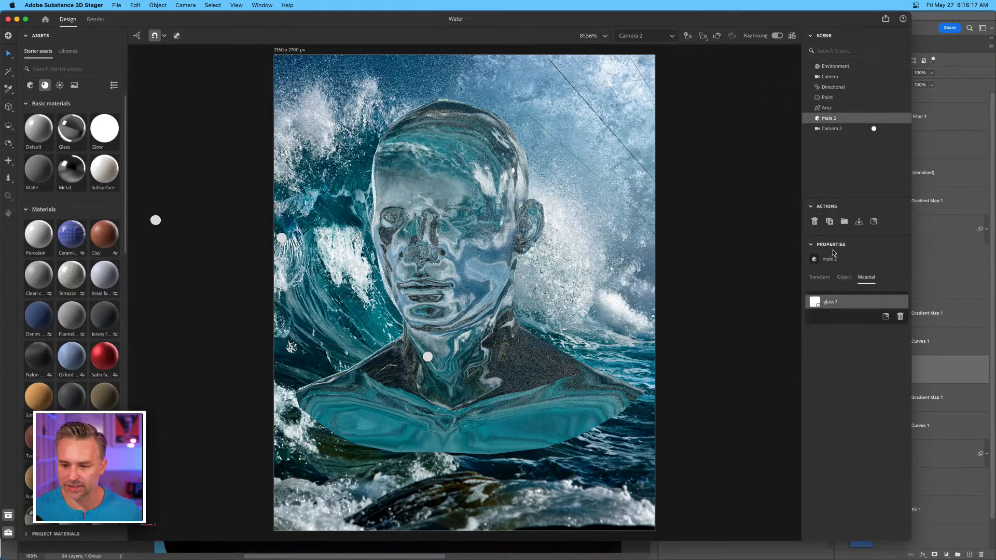
pyautogui.click(900, 317)
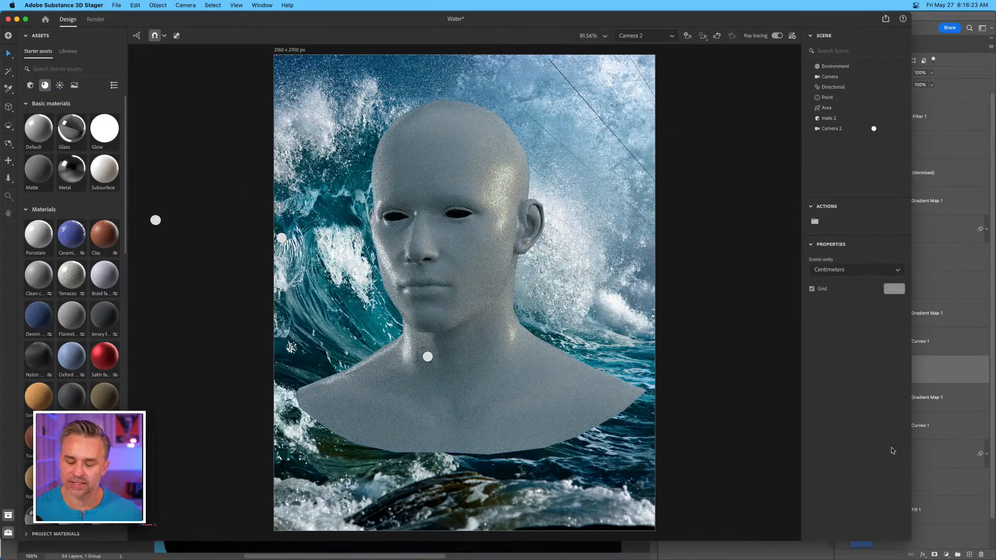
pyautogui.moveTo(907, 538); pyautogui.dragTo(972, 559)
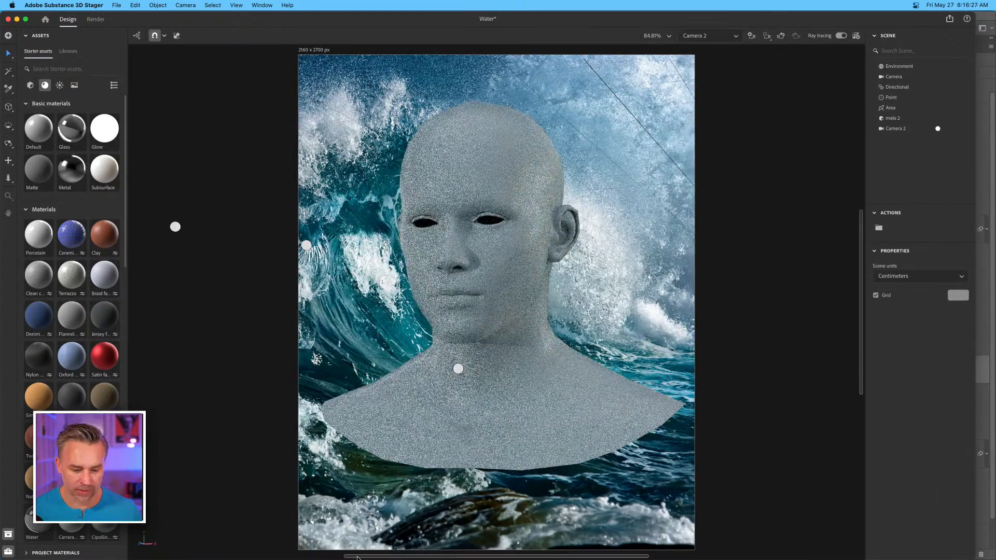
# Switch to Cinema 4D and browse the glass material presets in its content library.
pyautogui.moveTo(358, 557)
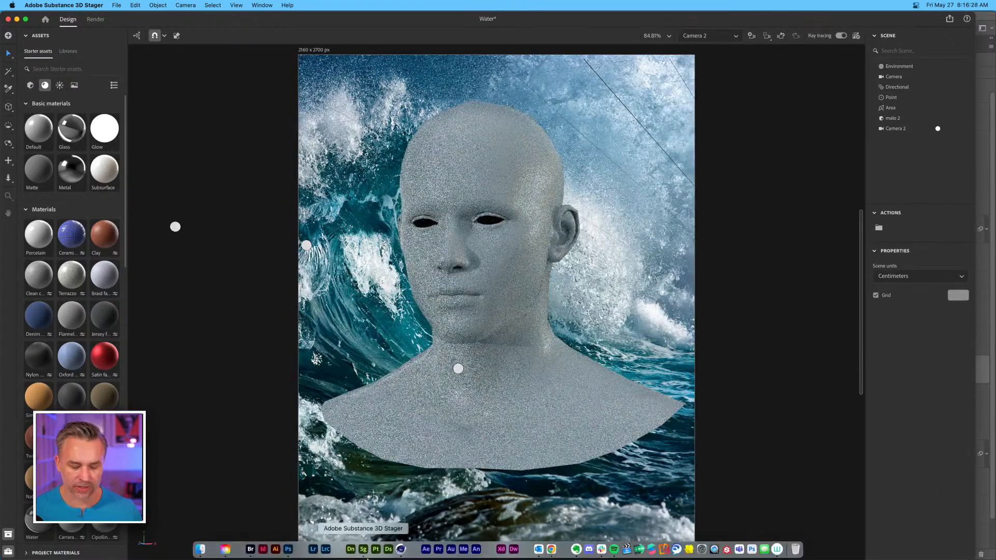
pyautogui.click(400, 549)
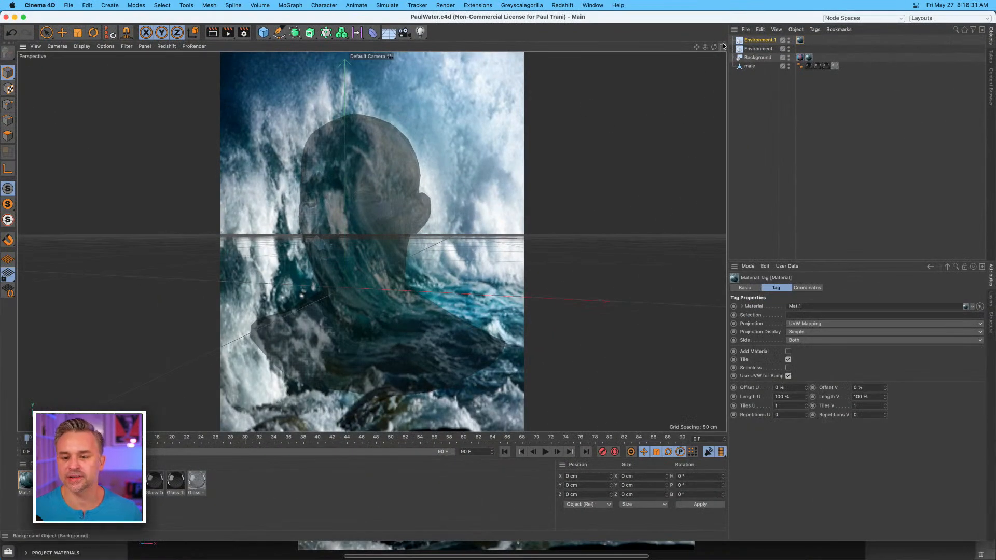
pyautogui.click(992, 87)
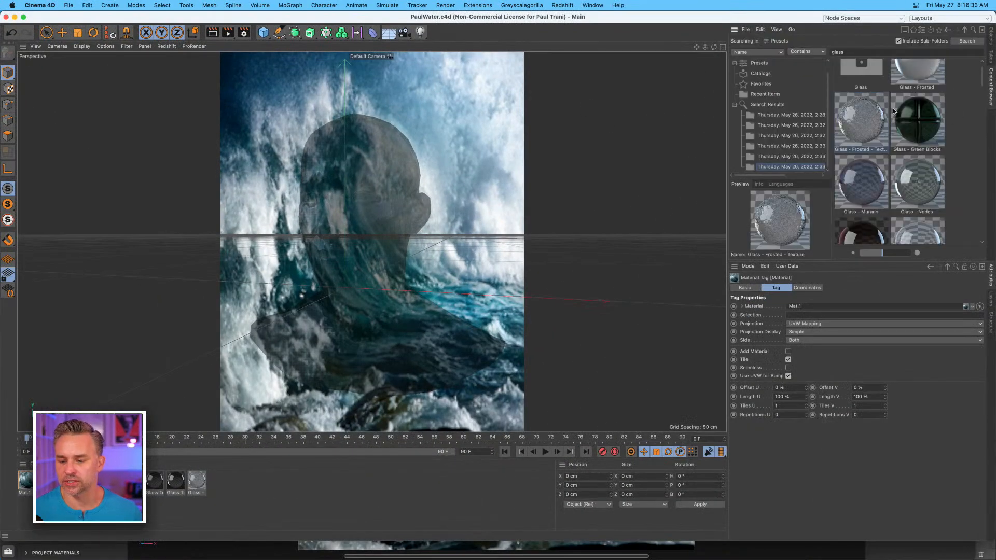
pyautogui.scroll(2, 894, 111)
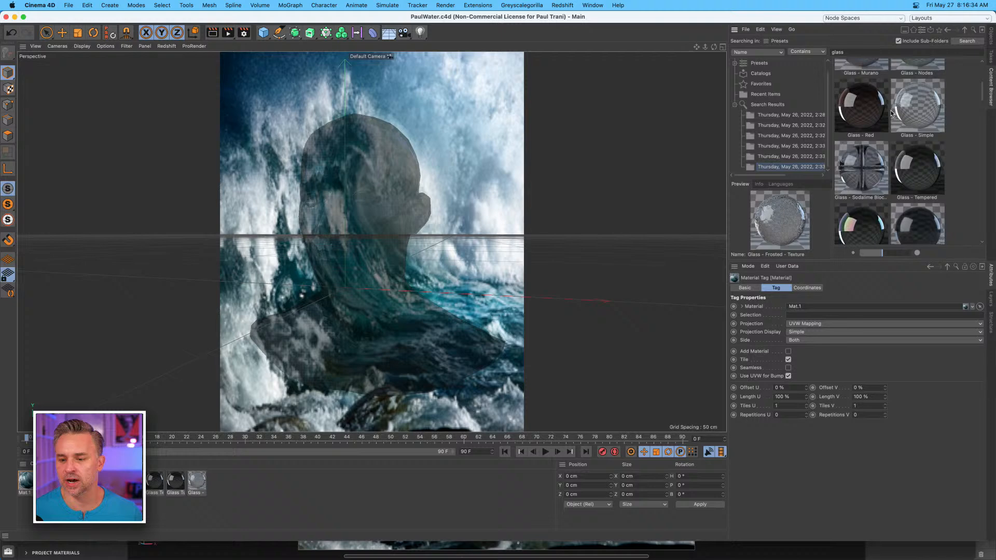
# Search the Cinema 4D presets for "human" and "human head", looking inside the Humans folder, and minimize the window.
pyautogui.doubleClick(861, 52)
pyautogui.write('human')
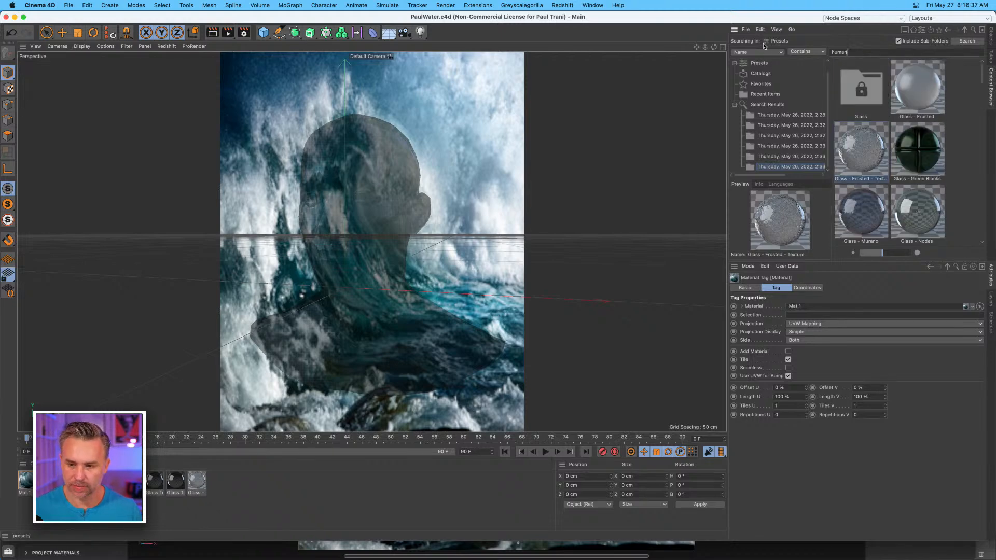
pyautogui.press('Return')
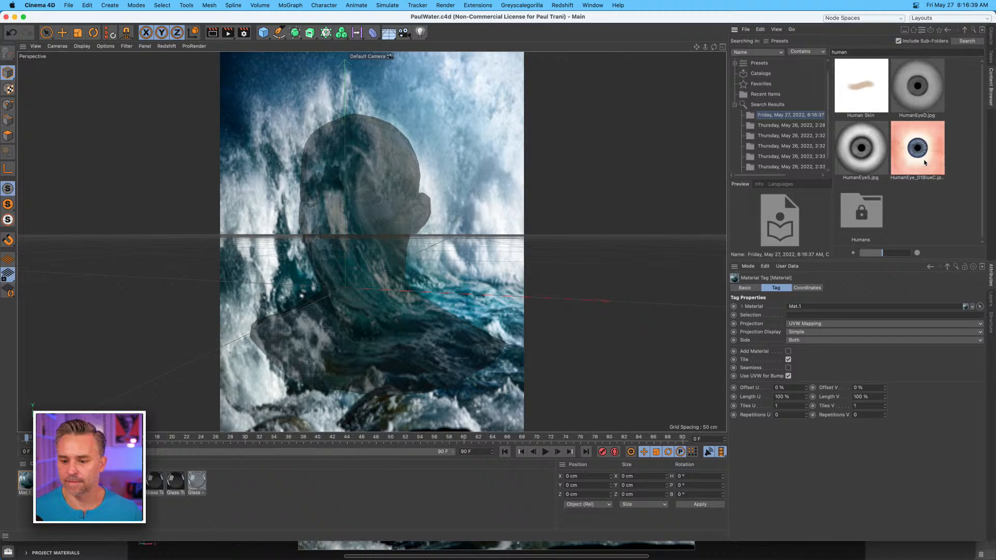
pyautogui.doubleClick(855, 199)
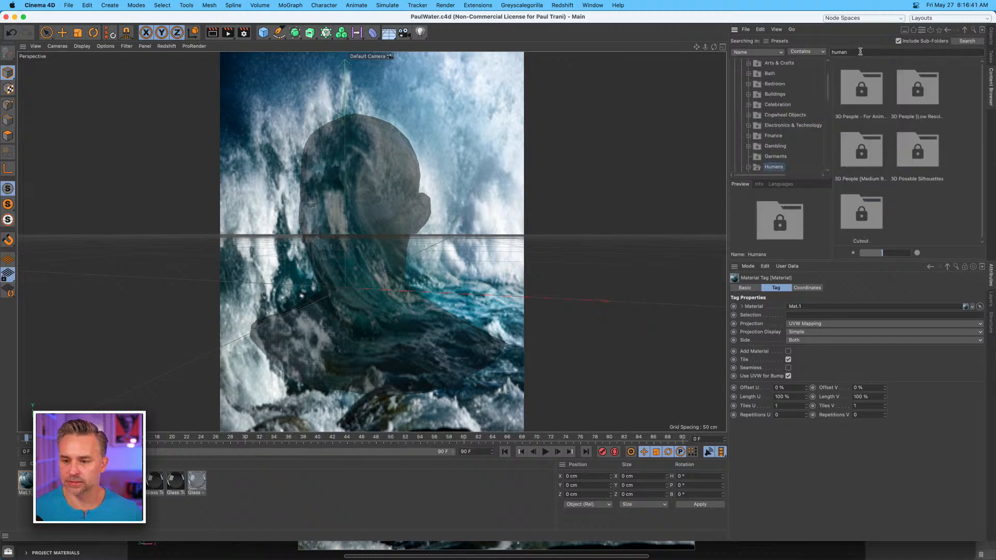
pyautogui.write('head')
pyautogui.press('Return')
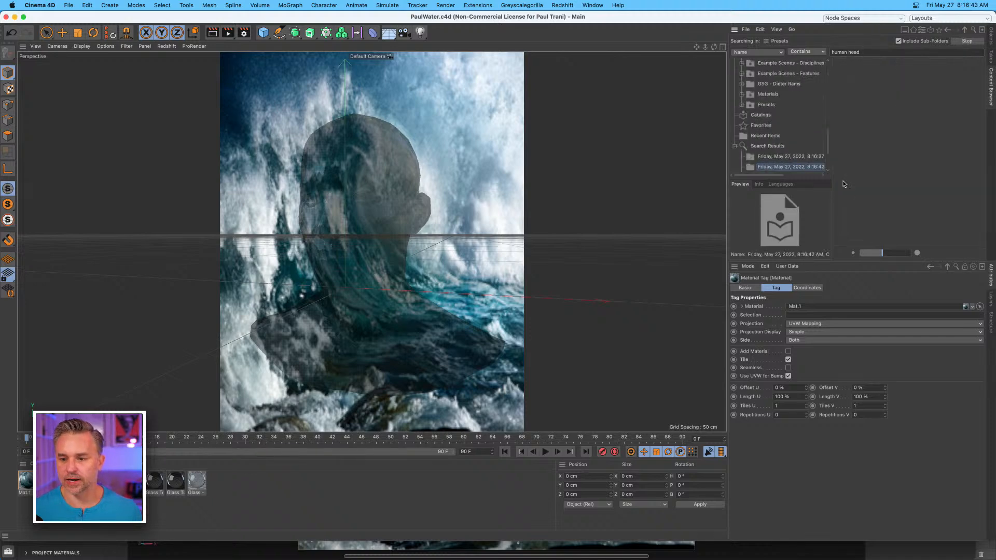
pyautogui.click(15, 17)
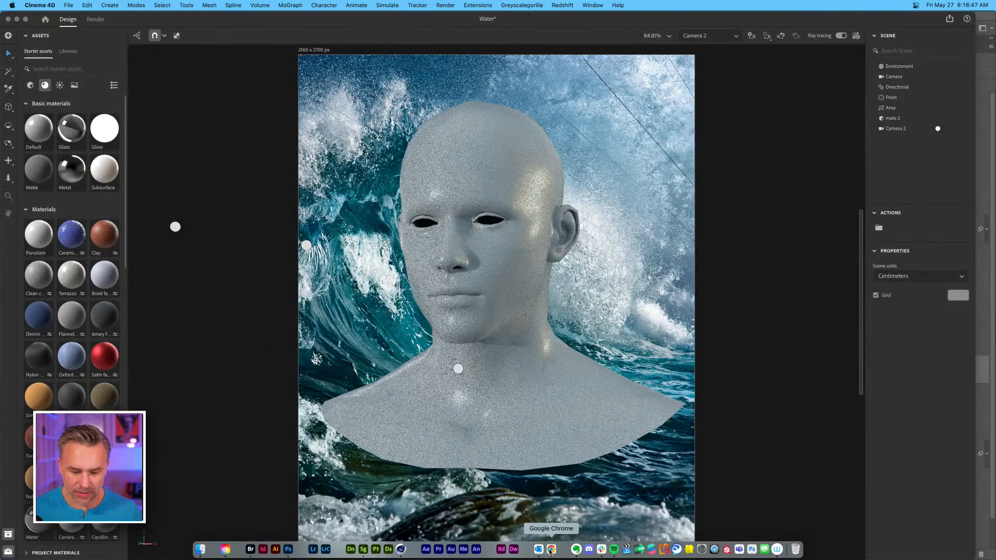
# Switch to Chrome, filter TurboSquid's human head 3D models to free ones, and return to Substance 3D Stager.
pyautogui.click(549, 554)
pyautogui.click(359, 21)
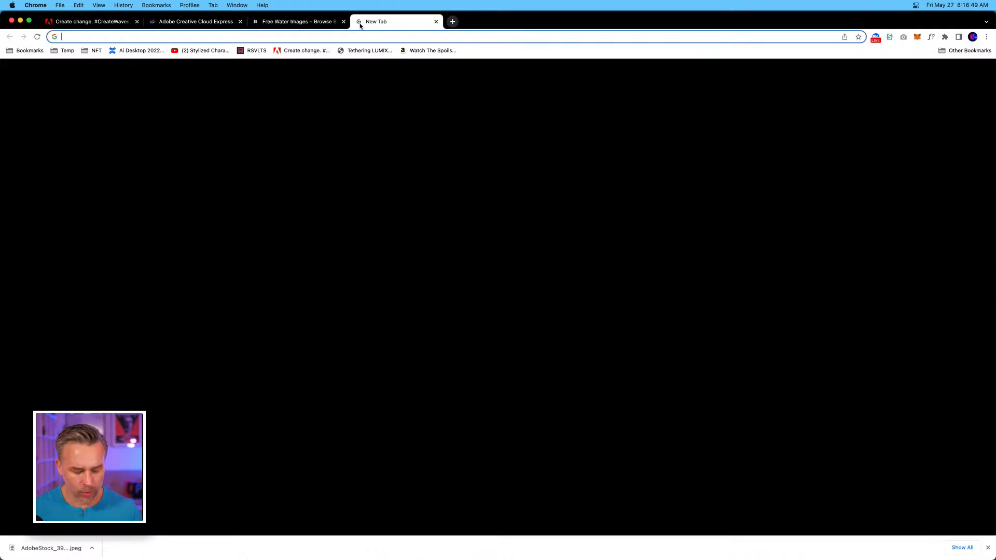
pyautogui.write('turbosquid 3d')
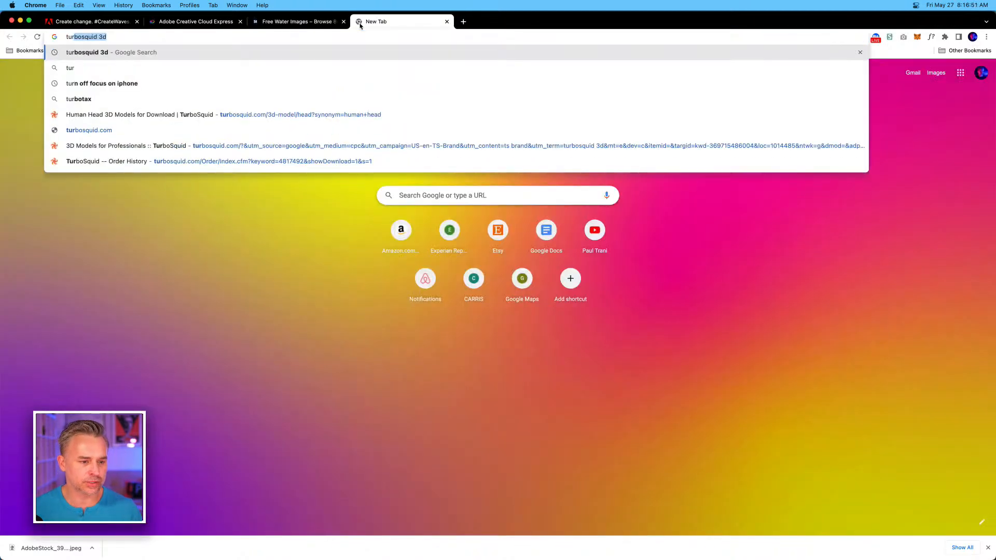
pyautogui.click(242, 119)
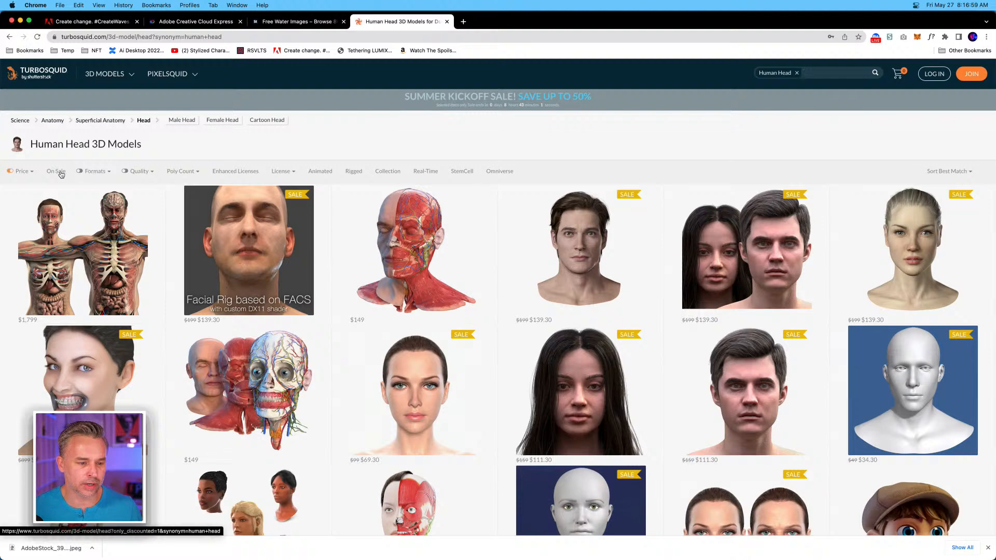
pyautogui.click(21, 174)
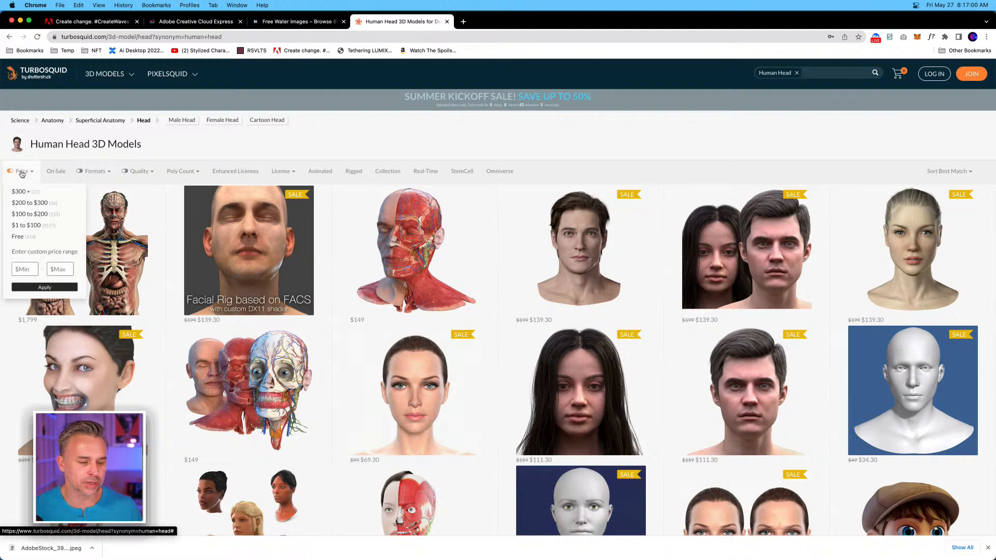
pyautogui.click(16, 236)
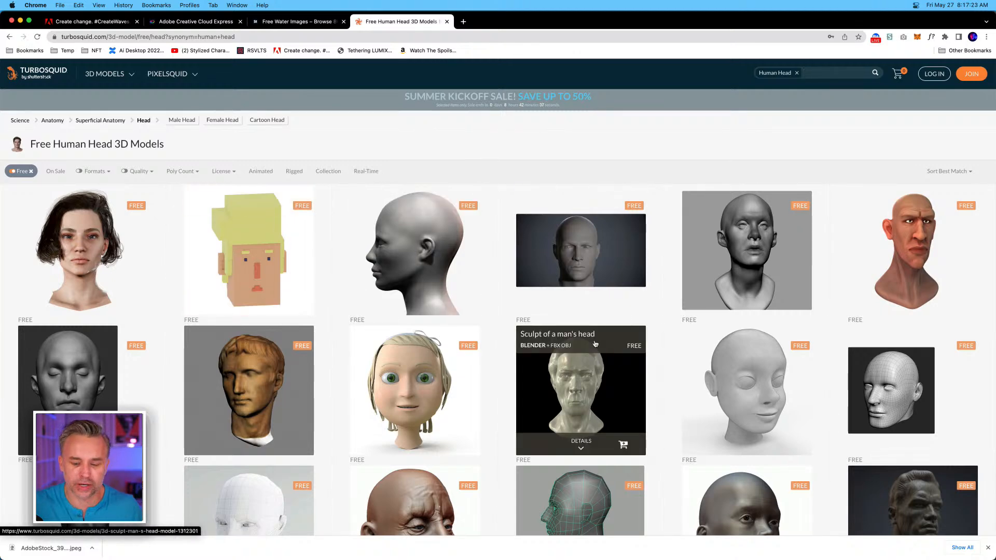
pyautogui.click(20, 21)
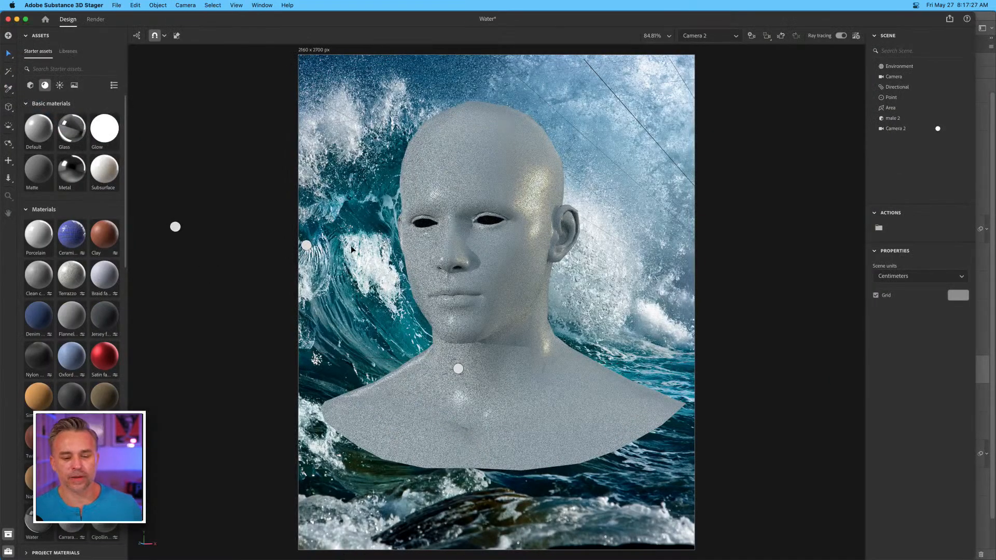
pyautogui.click(121, 5)
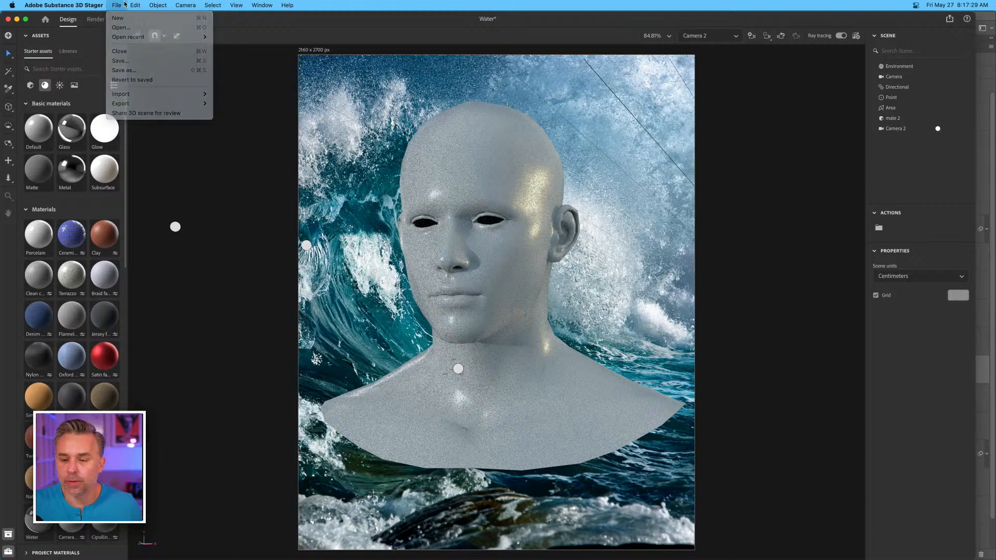
pyautogui.click(124, 4)
pyautogui.click(905, 128)
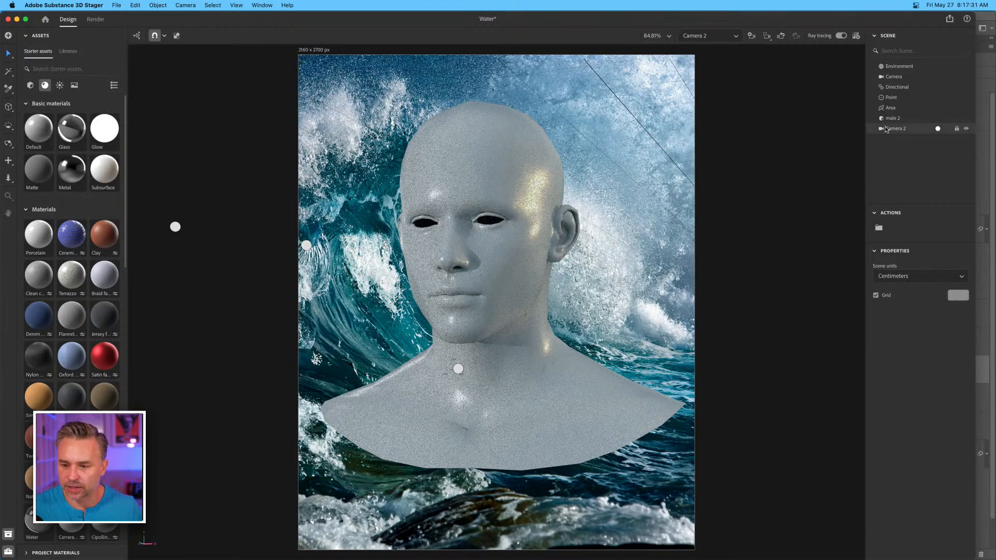
# Turn off ray tracing, clear the Photoshop and Bridge windows away, and open the Paul Water folder beside the Stager scene.
pyautogui.click(841, 36)
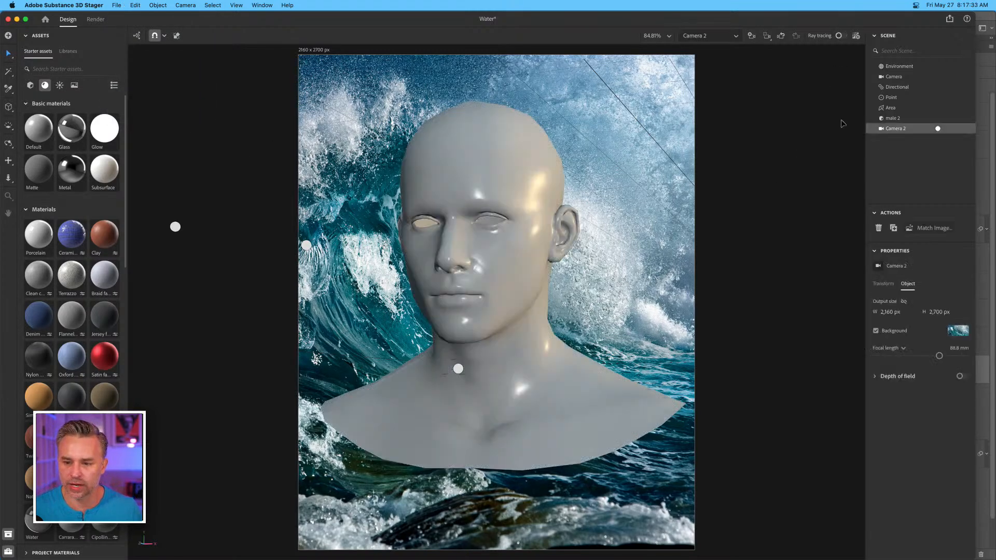
pyautogui.click(226, 280)
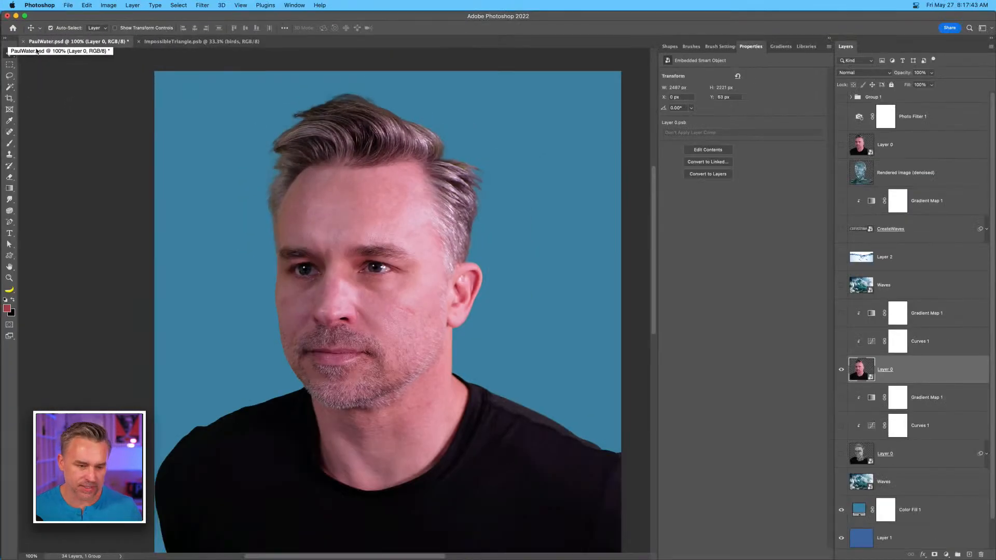
pyautogui.click(16, 16)
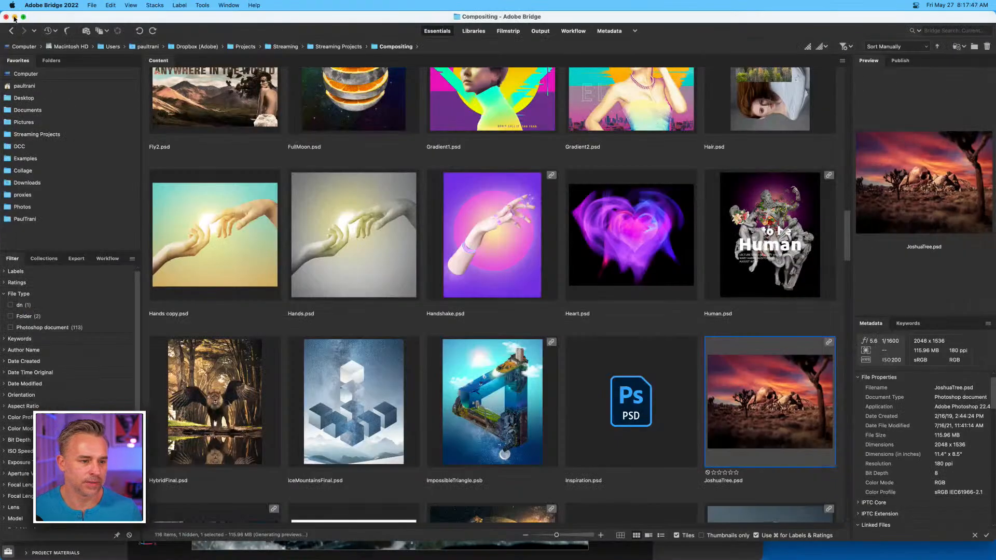
pyautogui.click(15, 17)
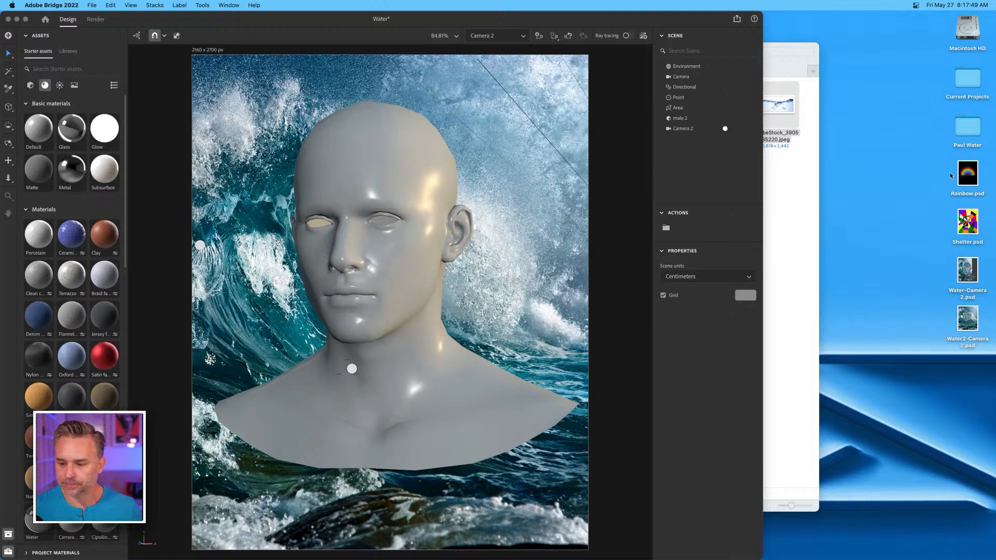
pyautogui.doubleClick(964, 128)
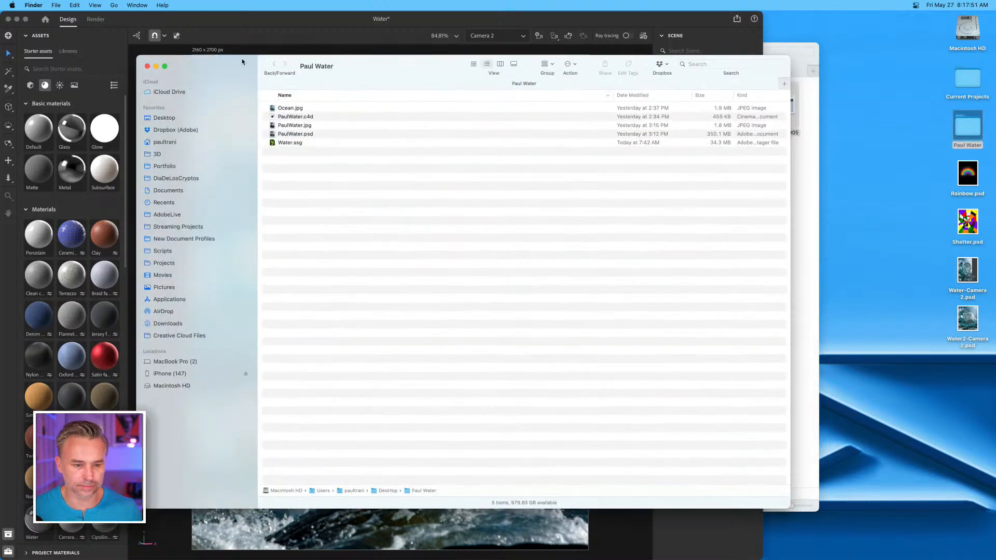
pyautogui.moveTo(241, 62); pyautogui.dragTo(689, 157)
# Try PaulWater.psd as the scene's background image and hide the male 2 model to compare.
pyautogui.click(734, 234)
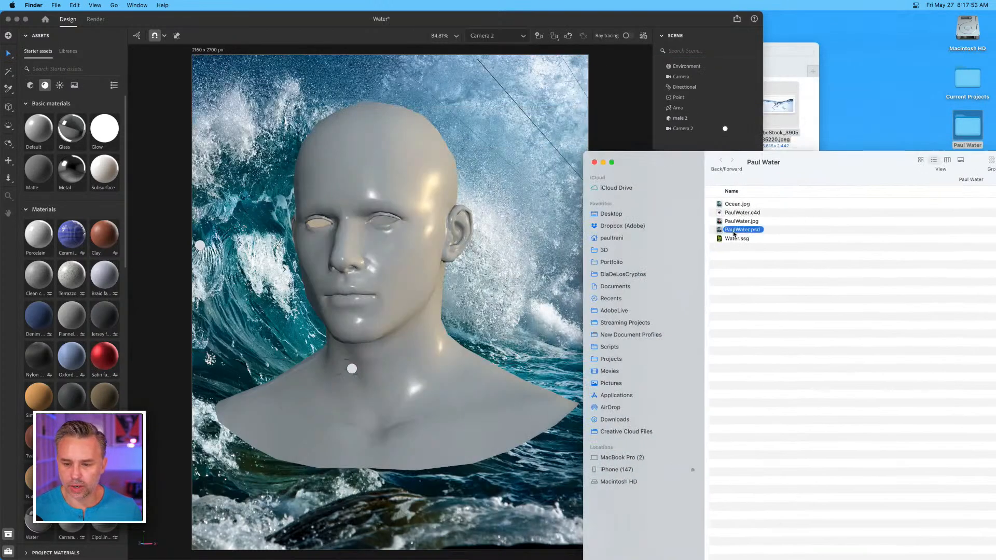
pyautogui.moveTo(734, 234); pyautogui.dragTo(510, 222)
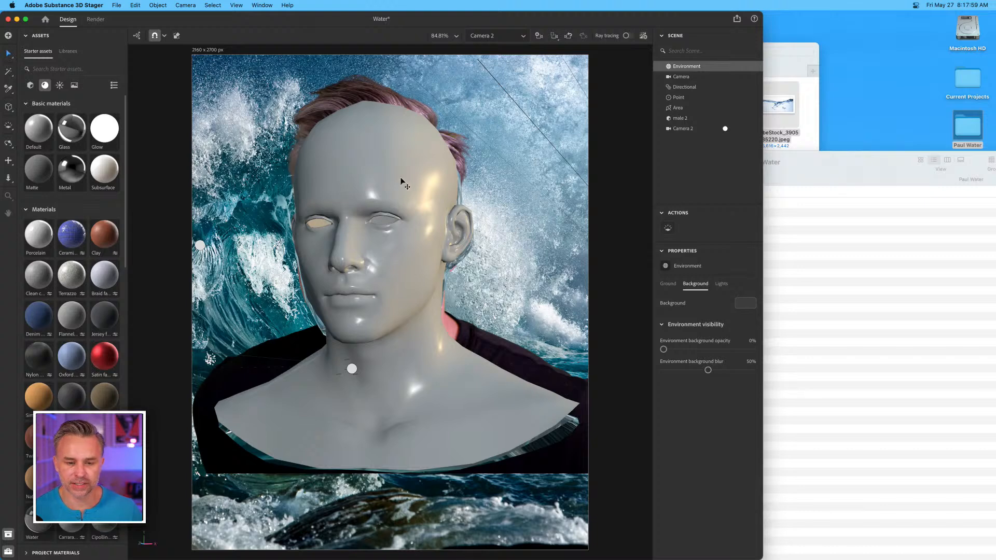
pyautogui.moveTo(734, 119)
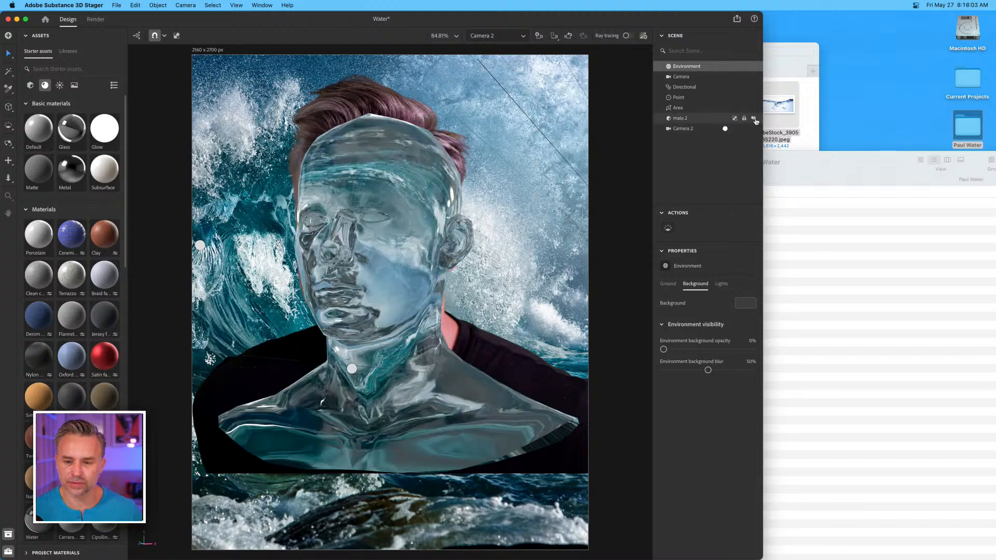
pyautogui.click(881, 295)
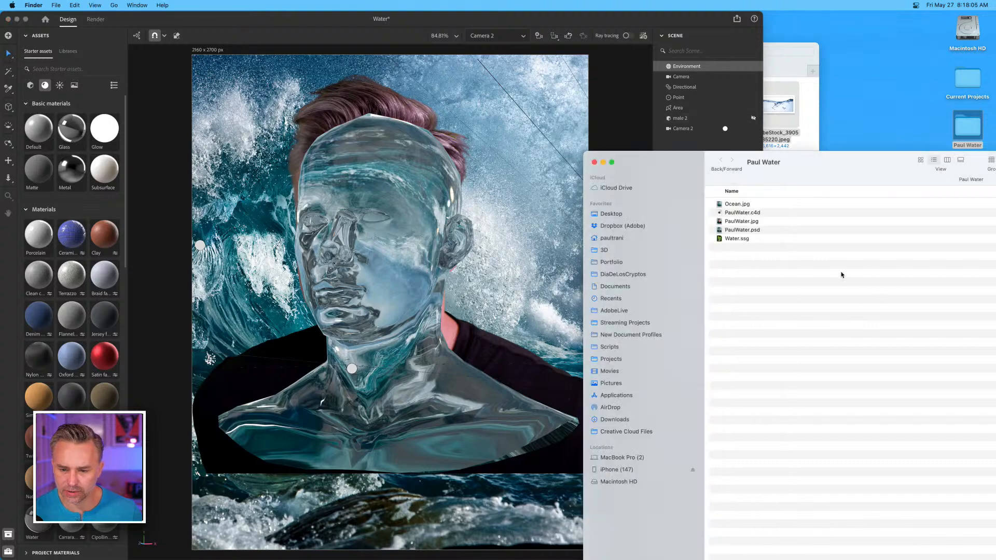
# Preview PaulWater.jpg, place it in the scene as the background image, and show the male 2 model again.
pyautogui.click(725, 223)
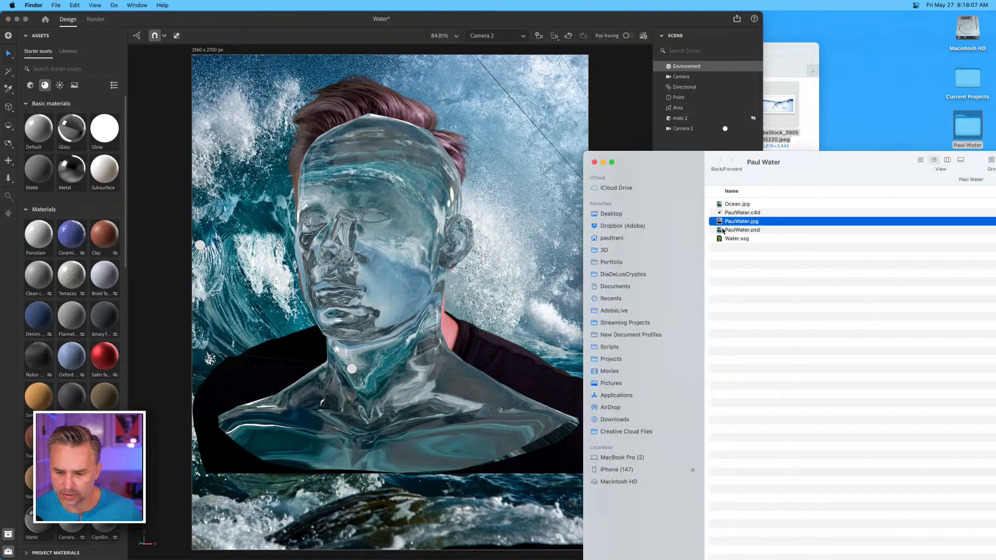
pyautogui.press('space')
pyautogui.press('space')
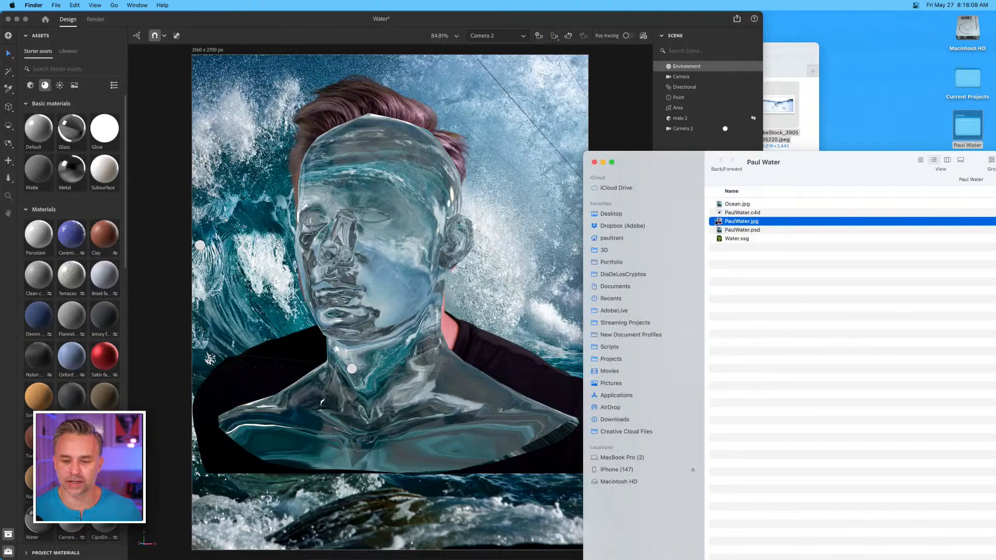
pyautogui.moveTo(717, 222); pyautogui.dragTo(492, 202)
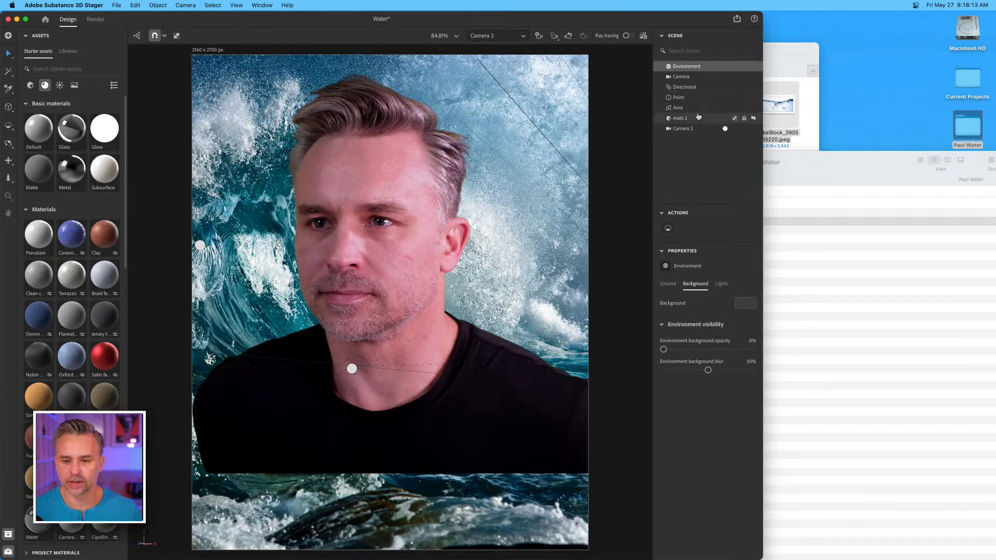
pyautogui.click(754, 119)
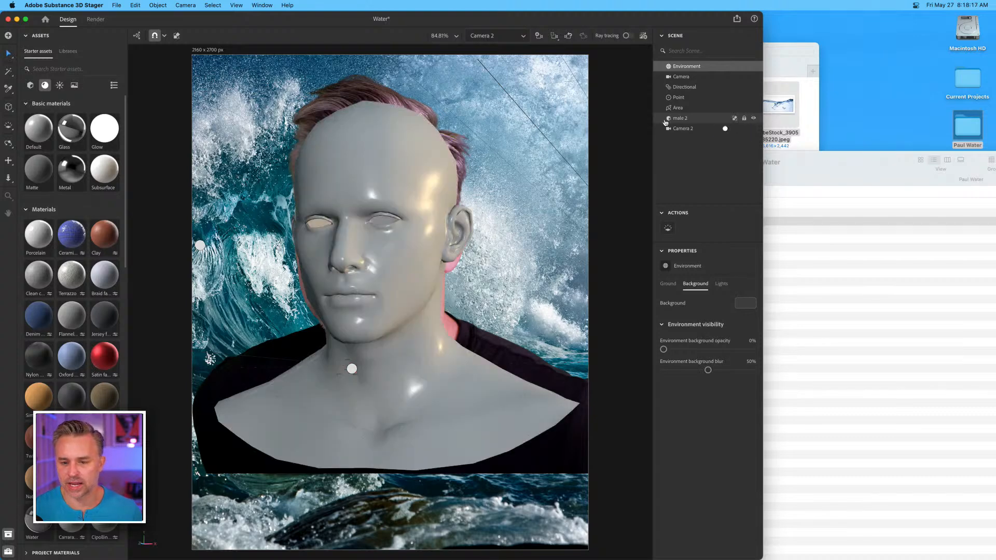
# Rotate male 2 about its vertical axis to match the portrait, using 0.19 material opacity for alignment and returning it to 1.
pyautogui.click(676, 121)
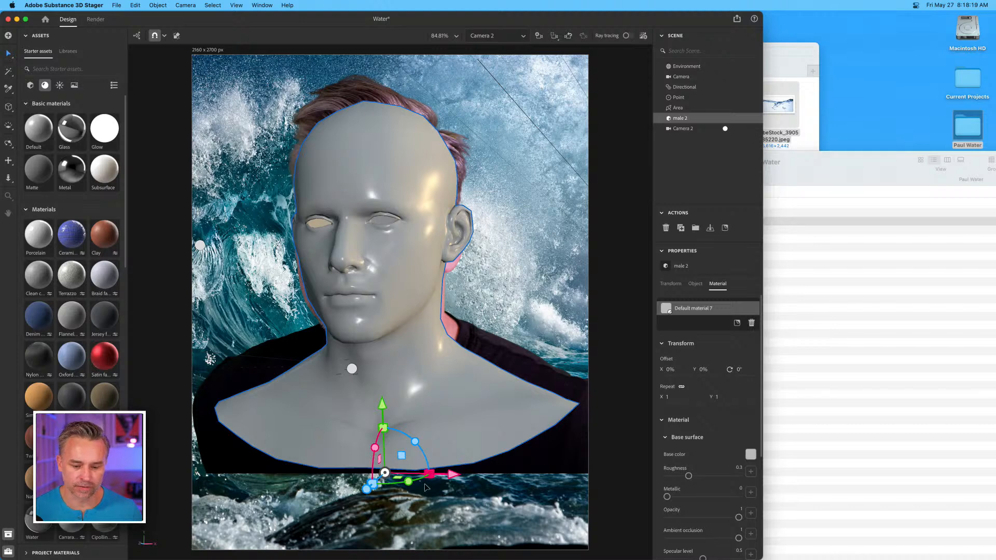
pyautogui.moveTo(408, 482)
pyautogui.mouseDown()
pyautogui.moveTo(391, 481)
pyautogui.moveTo(409, 483)
pyautogui.mouseUp()
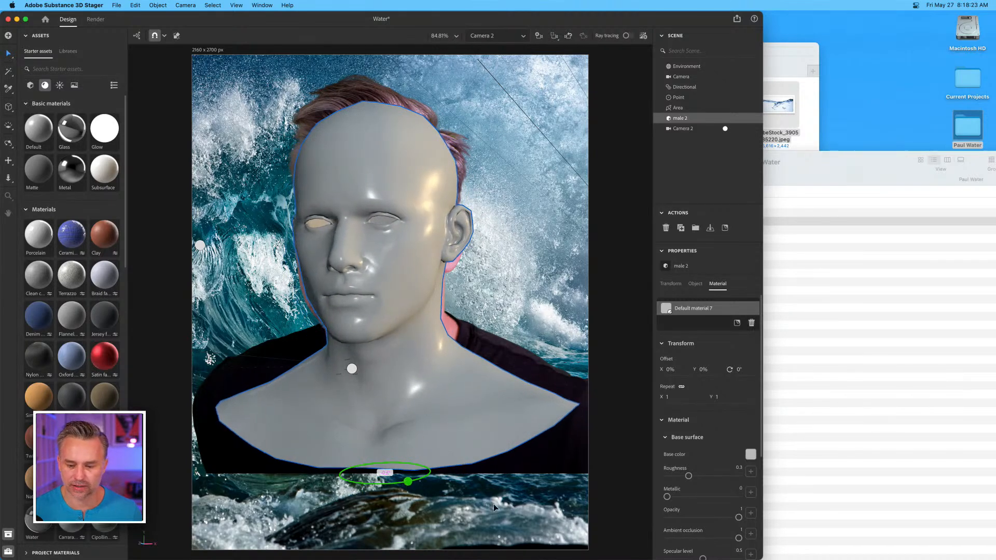
pyautogui.click(715, 518)
pyautogui.moveTo(715, 518); pyautogui.dragTo(681, 518)
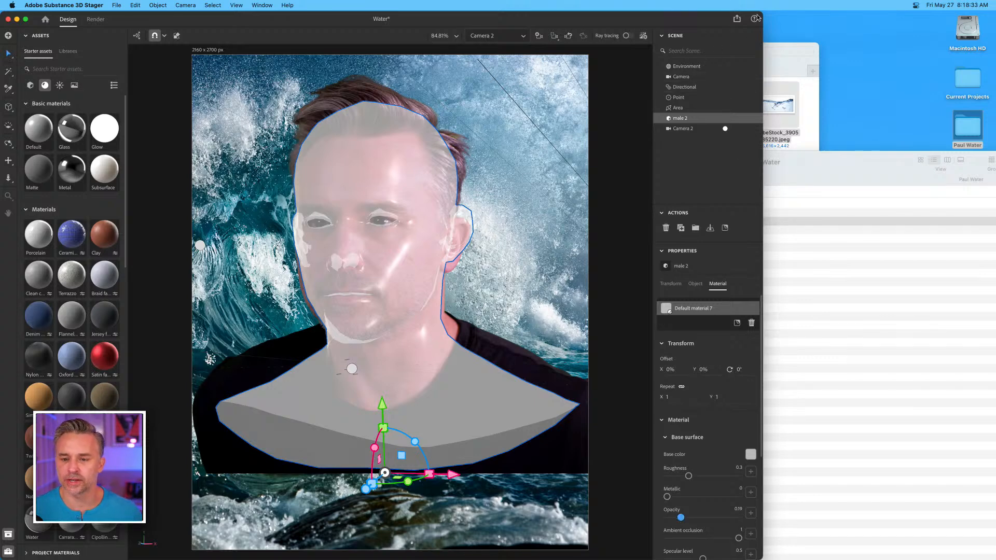
pyautogui.moveTo(761, 13); pyautogui.dragTo(995, 4)
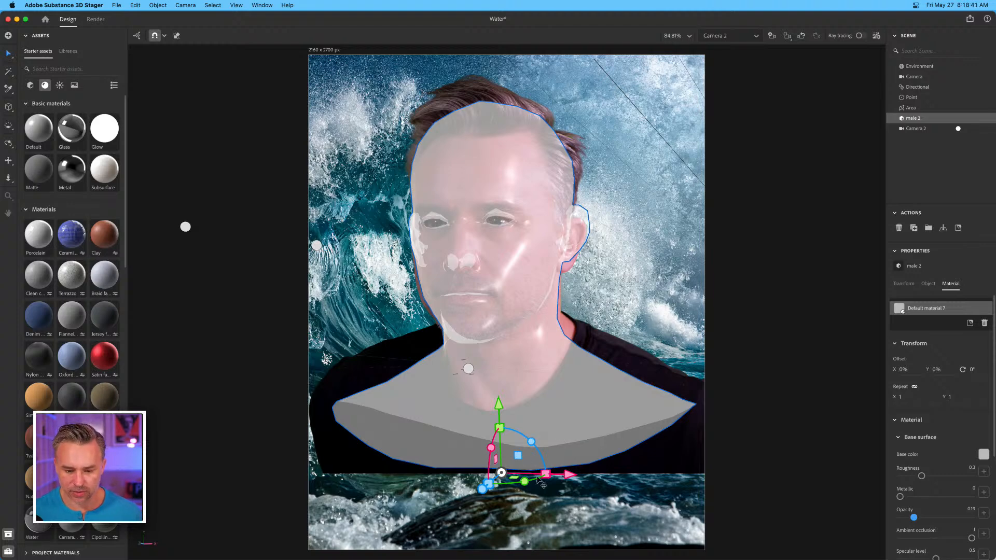
pyautogui.moveTo(524, 483)
pyautogui.mouseDown()
pyautogui.moveTo(514, 480)
pyautogui.moveTo(527, 482)
pyautogui.mouseUp()
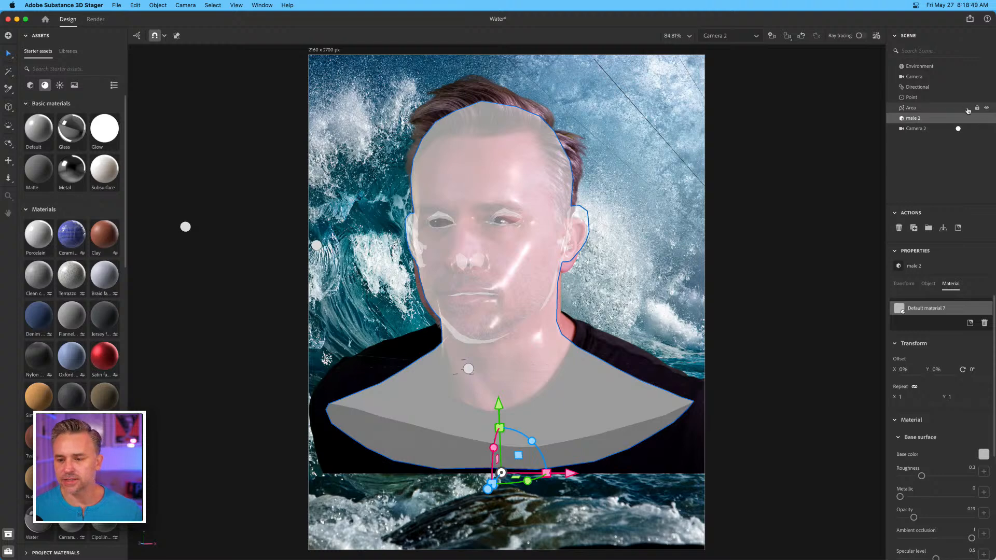
pyautogui.moveTo(915, 519); pyautogui.dragTo(972, 517)
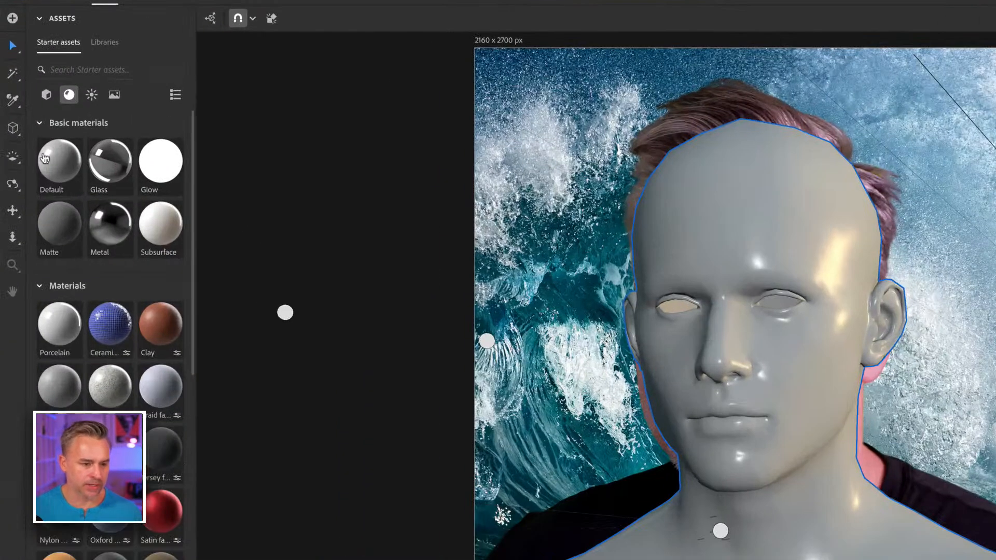
# Apply the Water material to the male 2 model and turn on ray tracing.
pyautogui.scroll(-10, 45, 177)
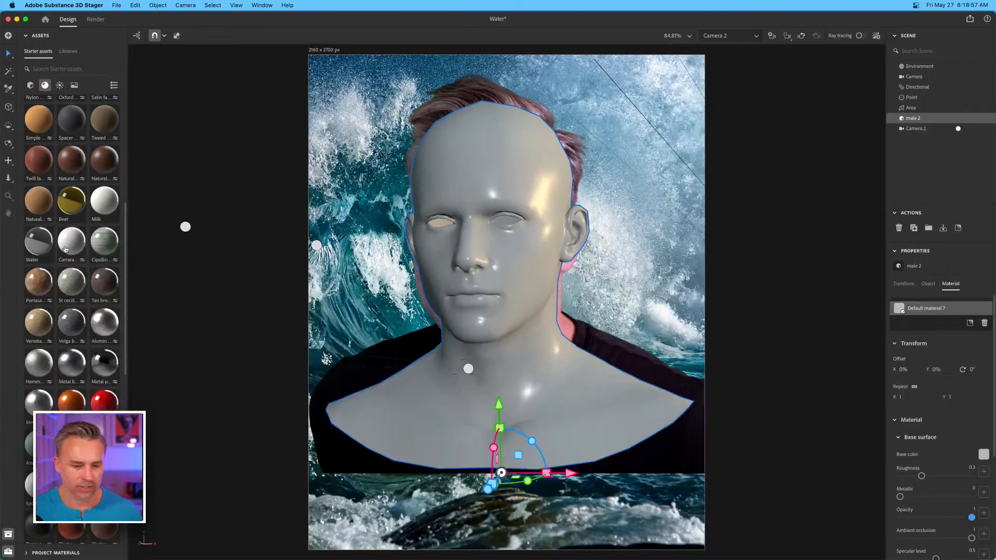
pyautogui.moveTo(46, 344); pyautogui.dragTo(758, 155)
pyautogui.moveTo(493, 124); pyautogui.dragTo(493, 126)
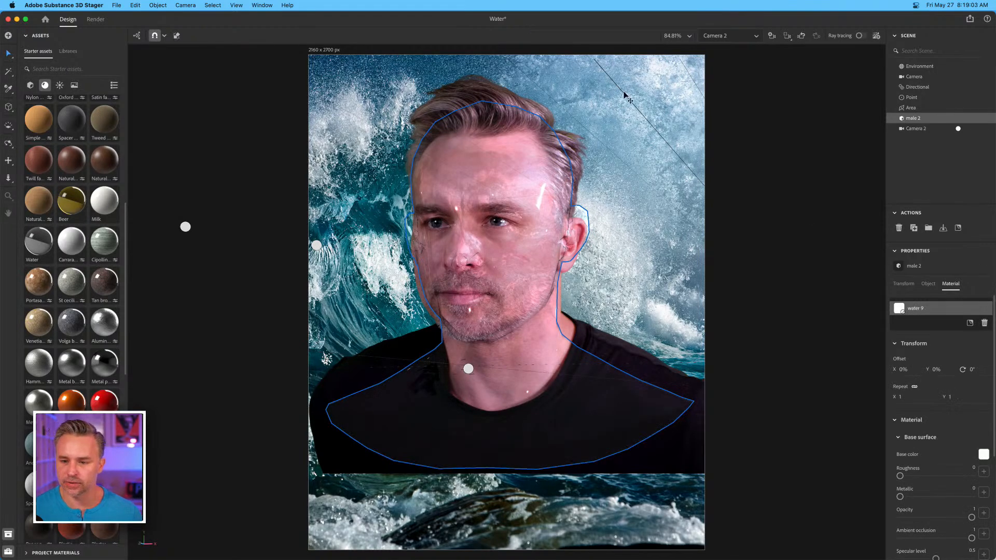
pyautogui.click(860, 36)
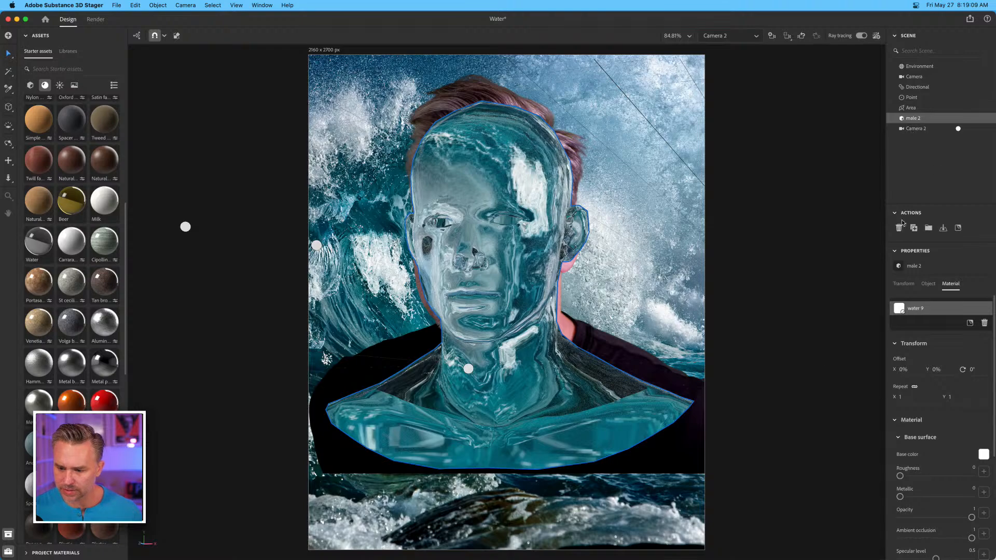
# Check the Environment's ground, background and light settings, including its environment light image.
pyautogui.click(919, 67)
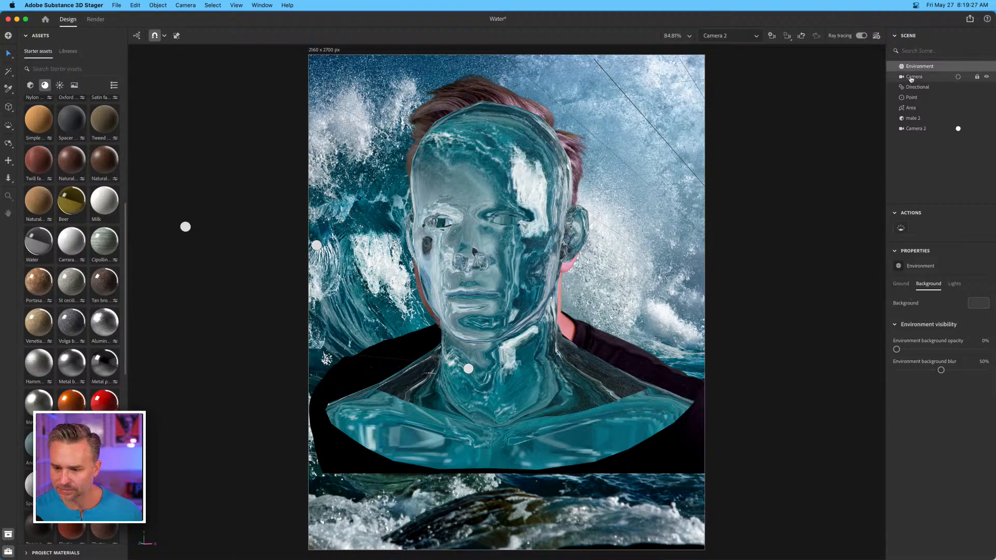
pyautogui.click(900, 284)
pyautogui.click(920, 285)
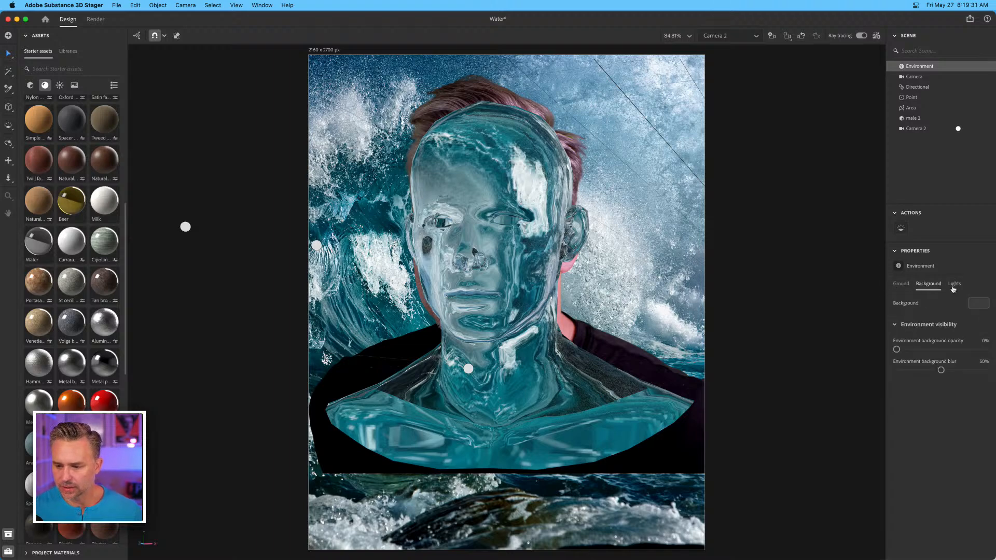
pyautogui.click(952, 286)
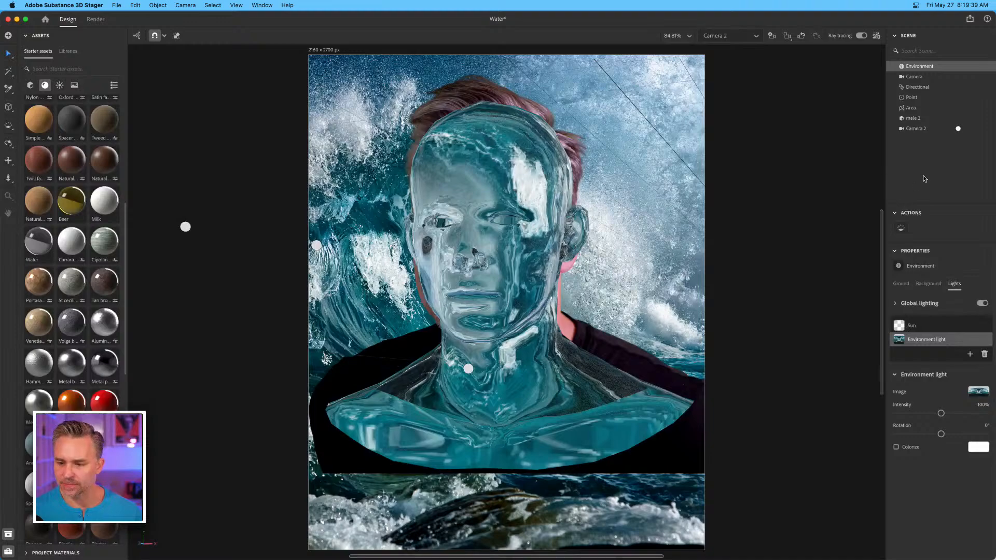
# Review Camera 2's Match Image options for creating lights without applying them, and return to the Environment's lights.
pyautogui.click(915, 130)
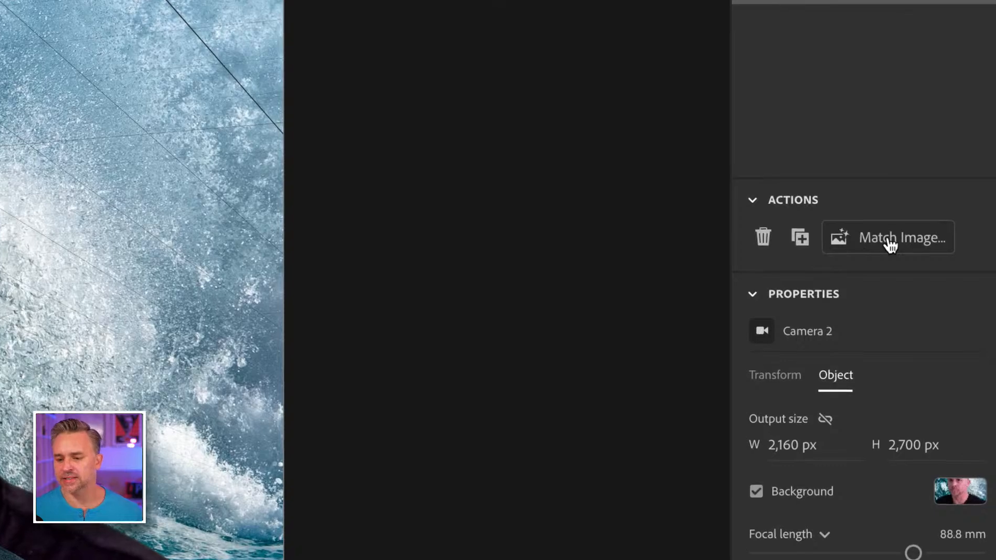
pyautogui.click(891, 242)
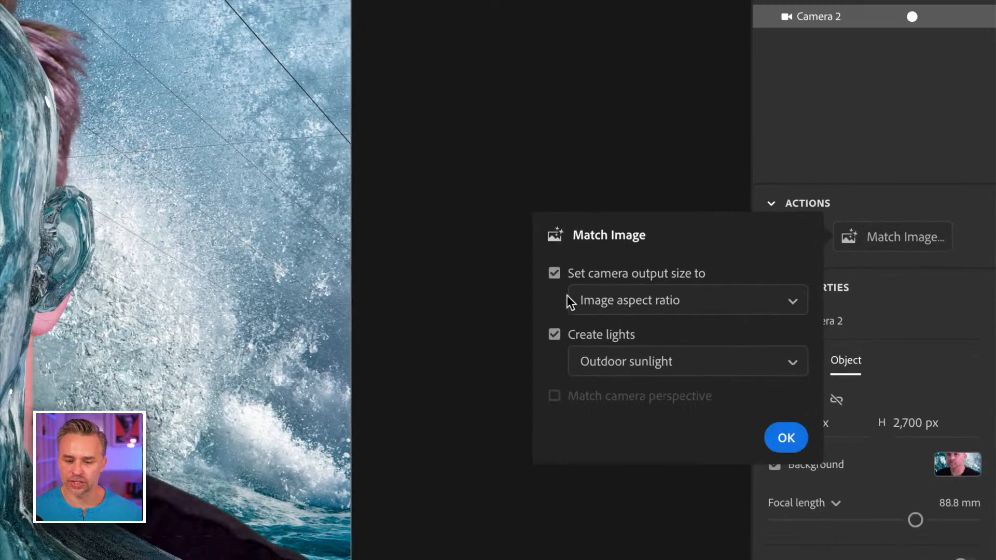
pyautogui.click(591, 363)
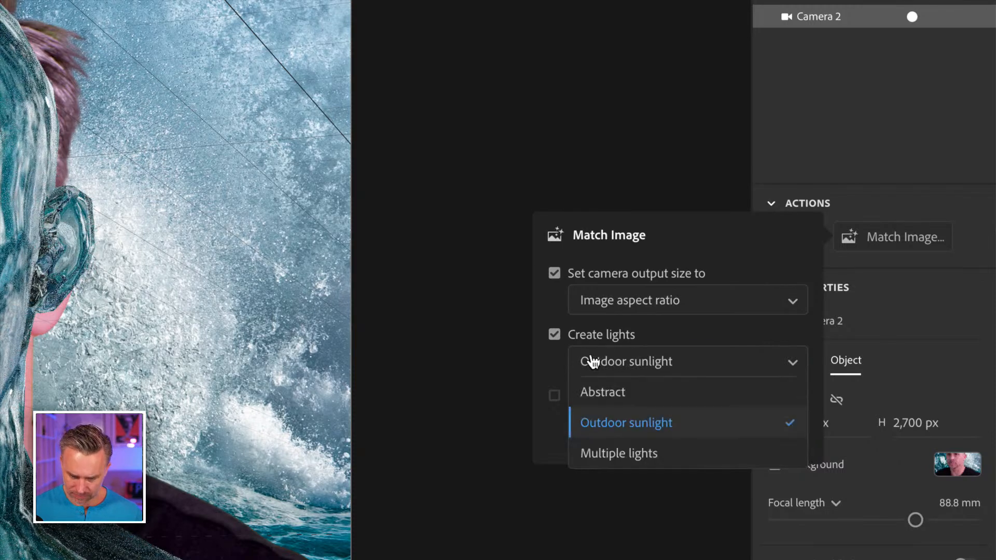
pyautogui.click(553, 364)
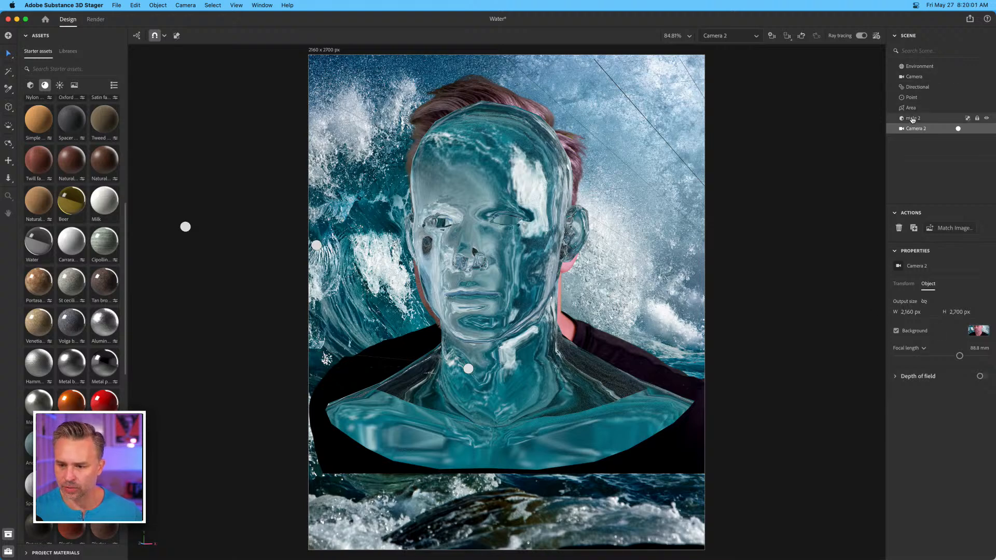
pyautogui.click(912, 68)
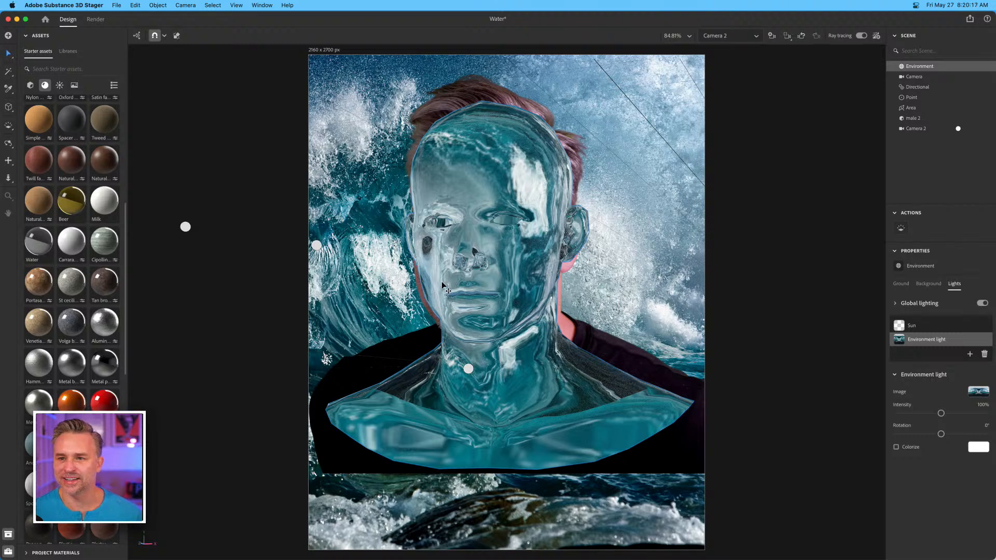
# Try displacement on the male 2 model and switch it off.
pyautogui.click(462, 400)
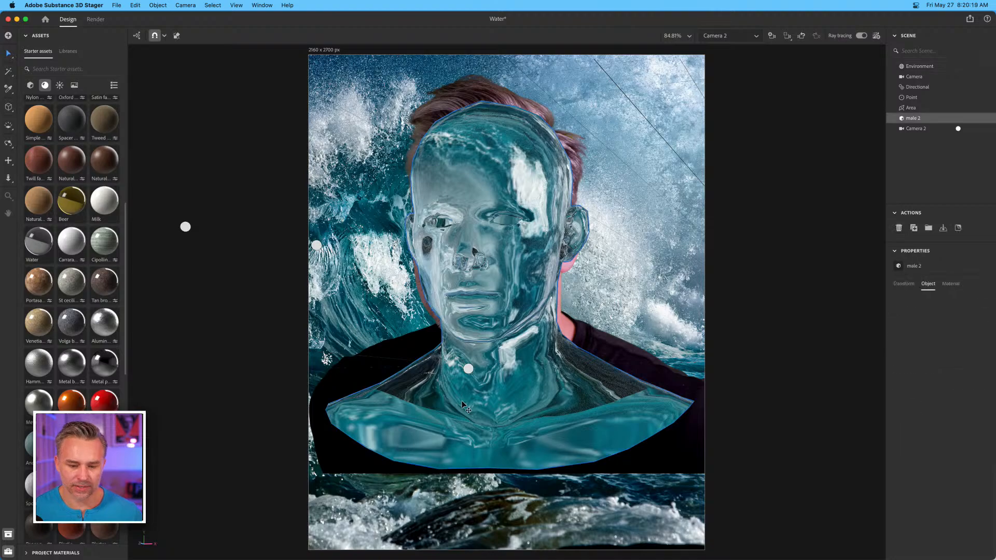
pyautogui.moveTo(507, 483); pyautogui.dragTo(532, 483)
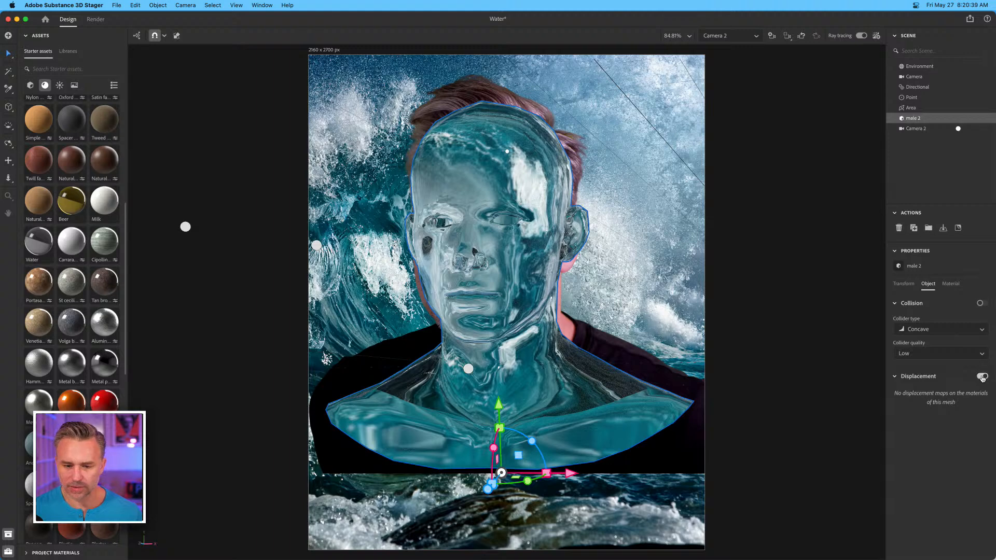
pyautogui.click(982, 377)
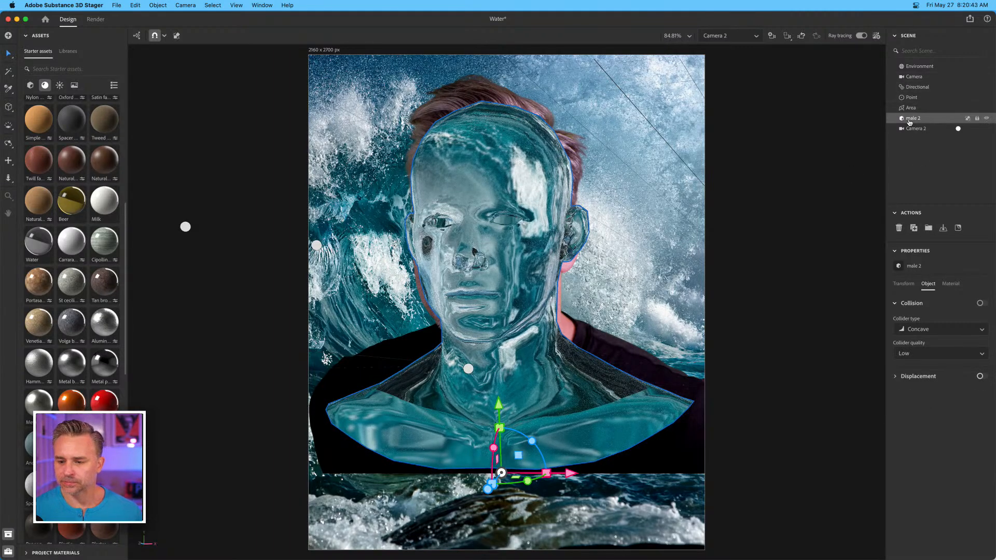
# Try roughness 0.18 and metallic 0.84 on the male 2 water material and return both values to 0.
pyautogui.click(949, 284)
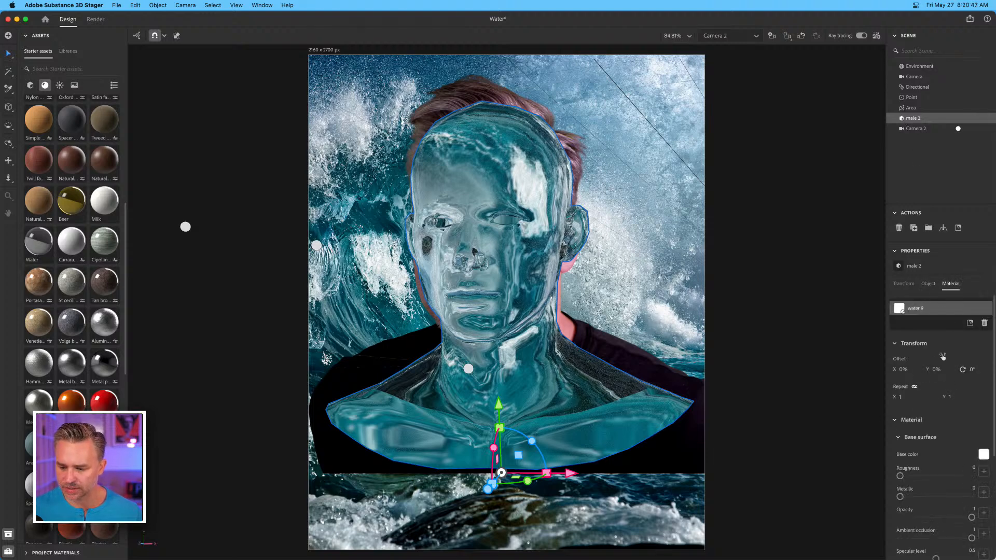
pyautogui.click(940, 356)
pyautogui.click(931, 310)
pyautogui.scroll(-4, 911, 540)
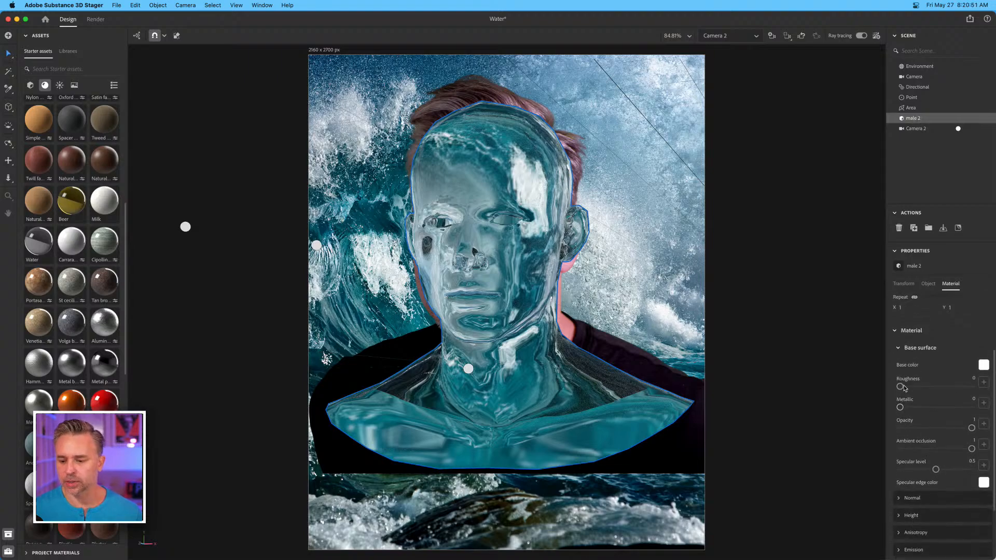
pyautogui.moveTo(900, 387)
pyautogui.mouseDown()
pyautogui.moveTo(965, 387)
pyautogui.moveTo(913, 387)
pyautogui.mouseUp()
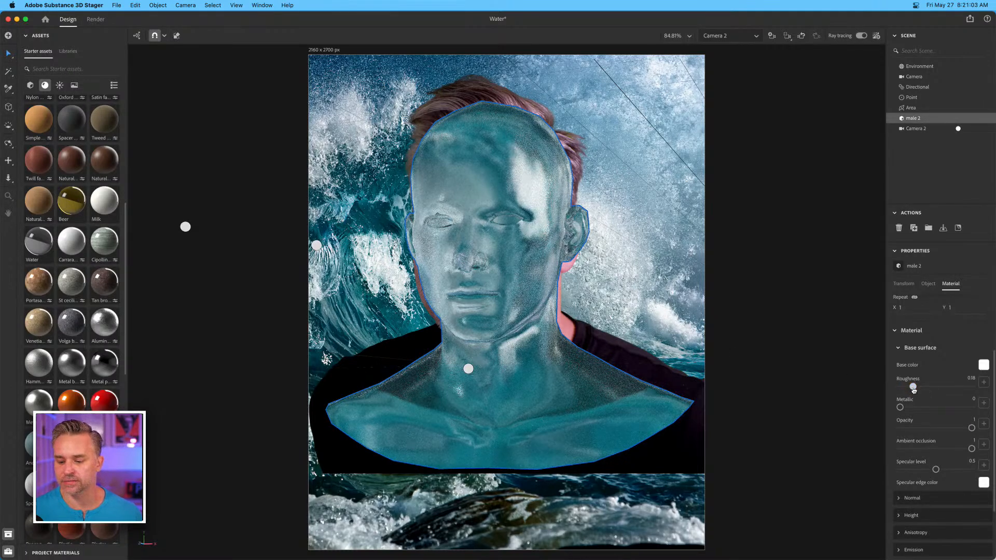
pyautogui.moveTo(914, 386); pyautogui.dragTo(961, 409)
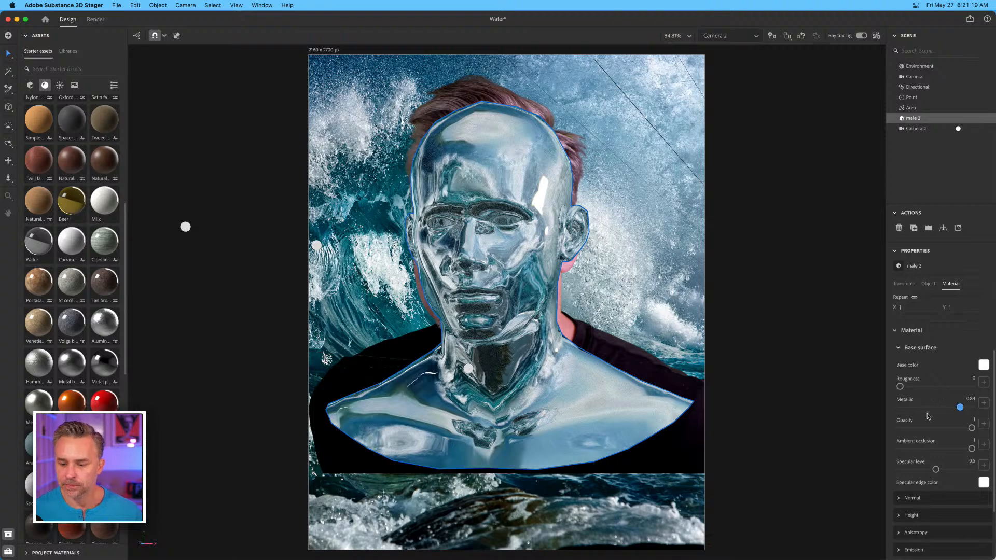
pyautogui.moveTo(961, 408); pyautogui.dragTo(860, 384)
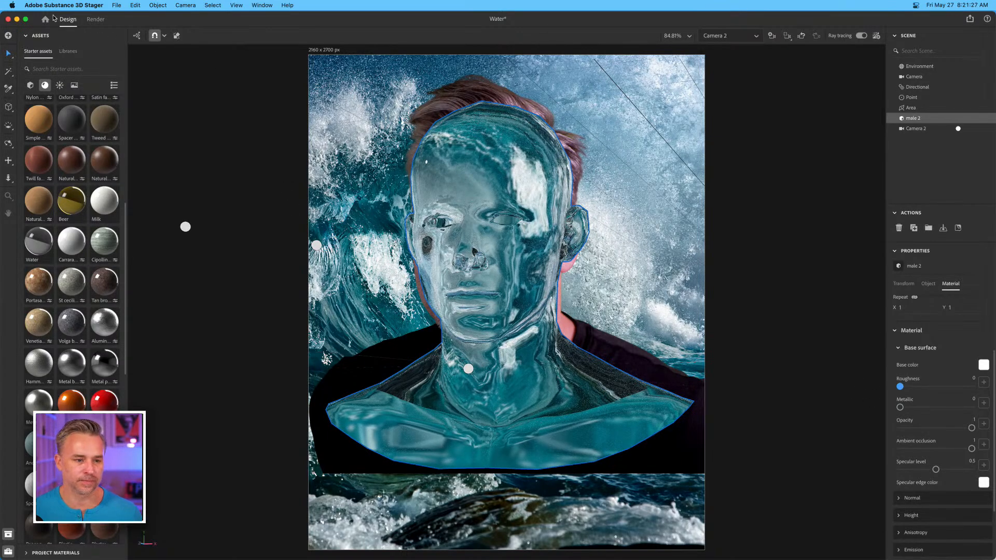
# Check the render and export settings, close the Downloads folder window in Finder, and return to Stager's Design workspace.
pyautogui.click(93, 20)
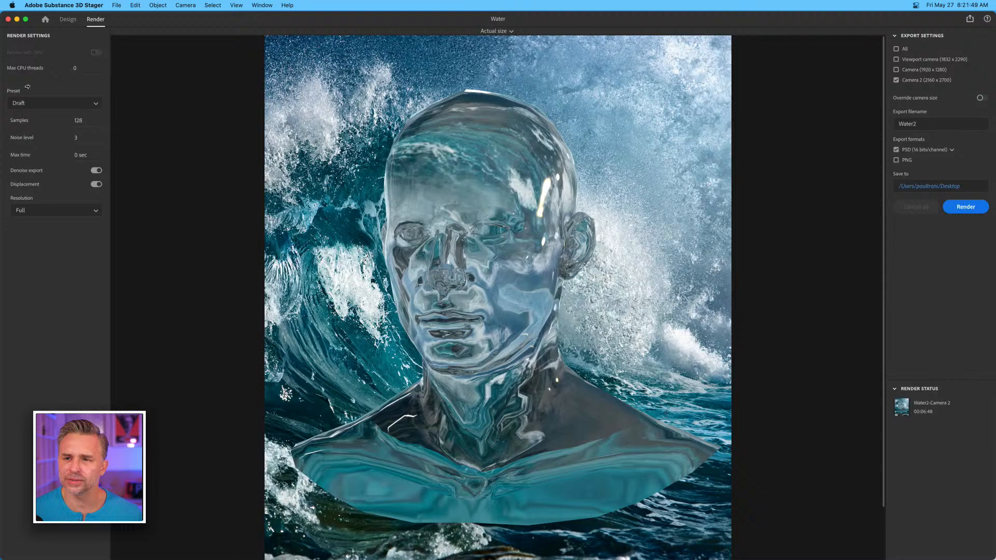
pyautogui.click(17, 19)
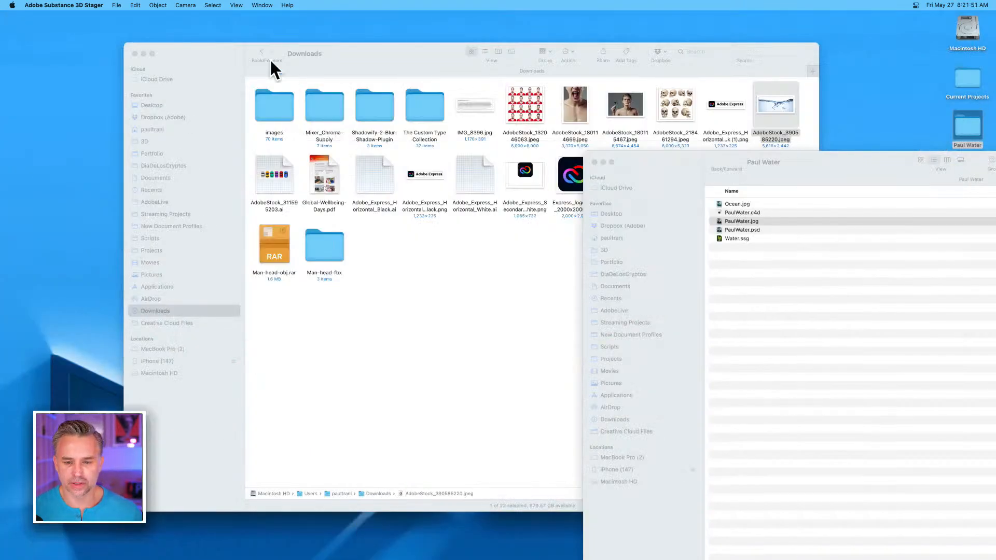
pyautogui.click(135, 54)
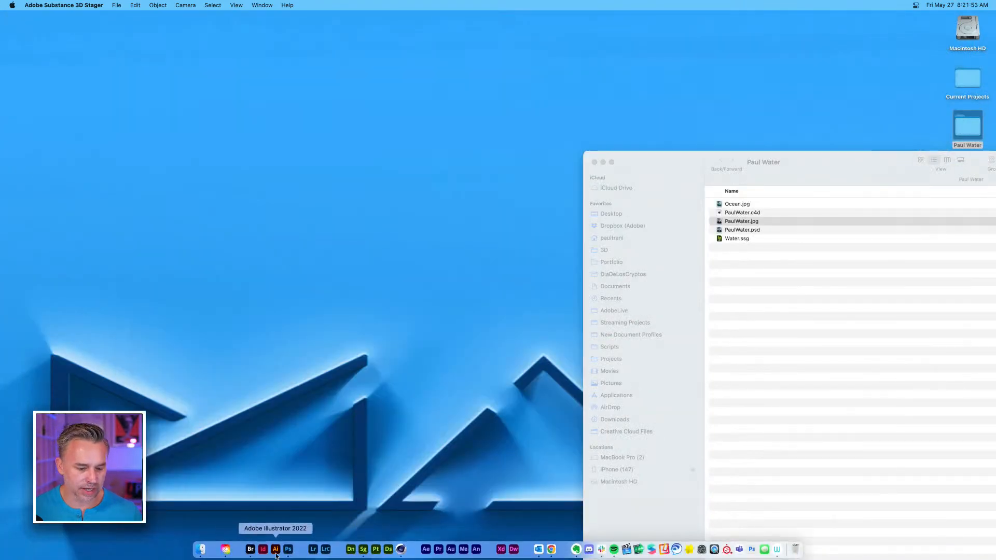
pyautogui.click(364, 550)
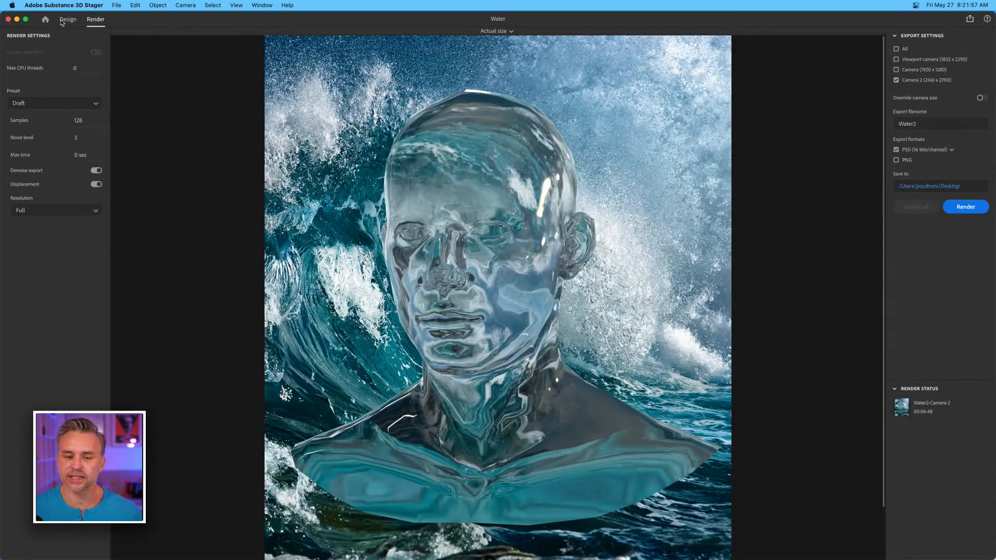
pyautogui.click(63, 20)
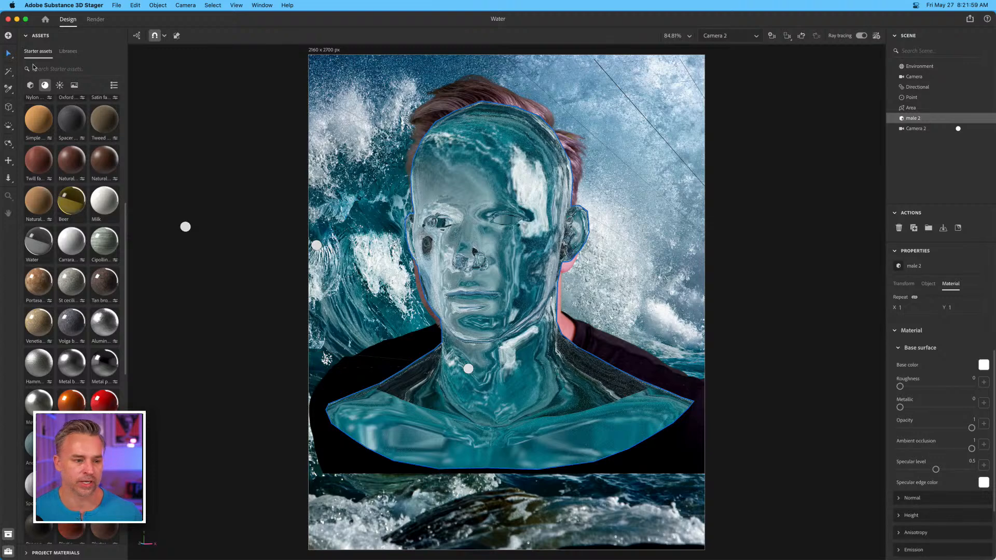
# Add the Splash model from the starter models to the scene and lower it in front of the portrait's face and neck.
pyautogui.click(30, 85)
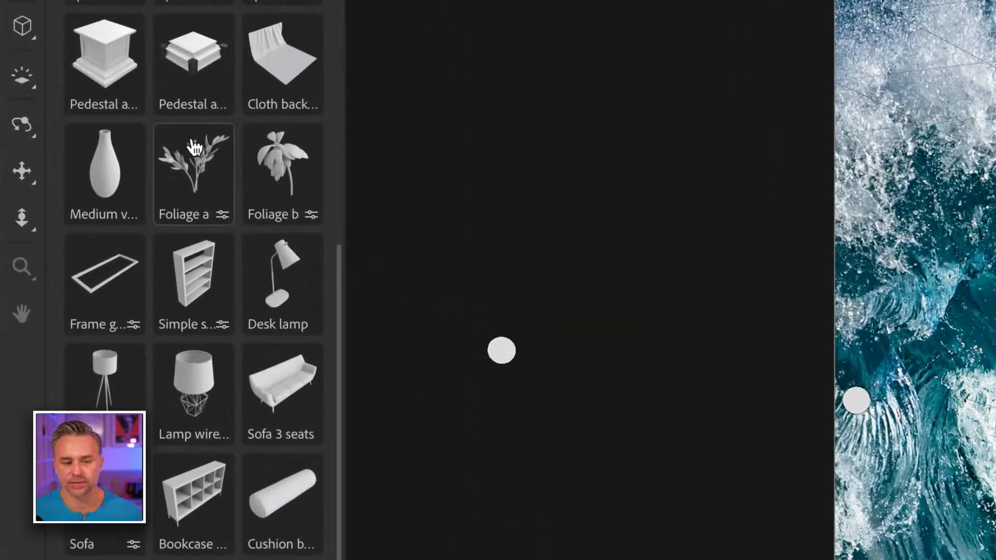
pyautogui.scroll(-8, 73, 153)
pyautogui.scroll(-15, 156, 271)
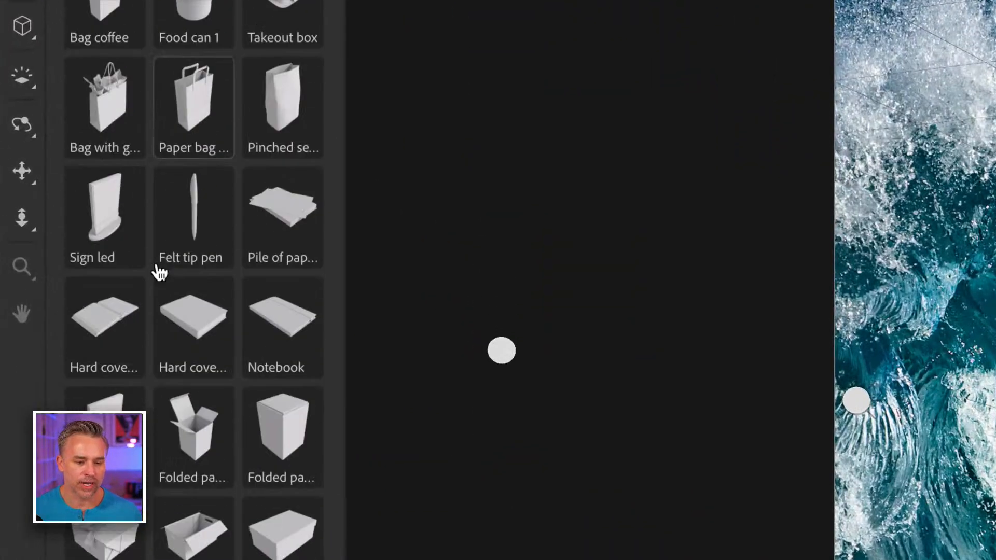
pyautogui.scroll(-10, 159, 272)
pyautogui.scroll(-5, 164, 274)
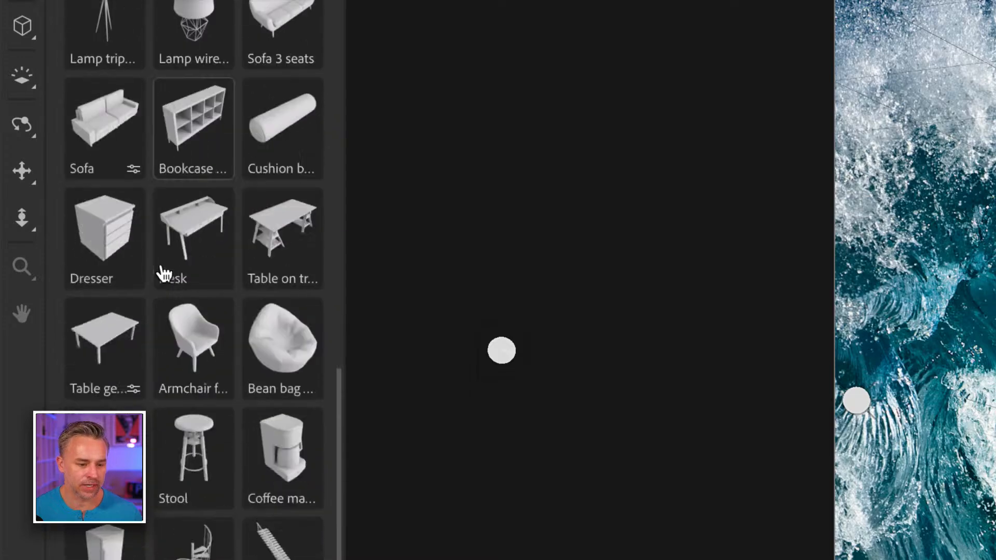
pyautogui.scroll(15, 162, 271)
pyautogui.scroll(-2, 162, 270)
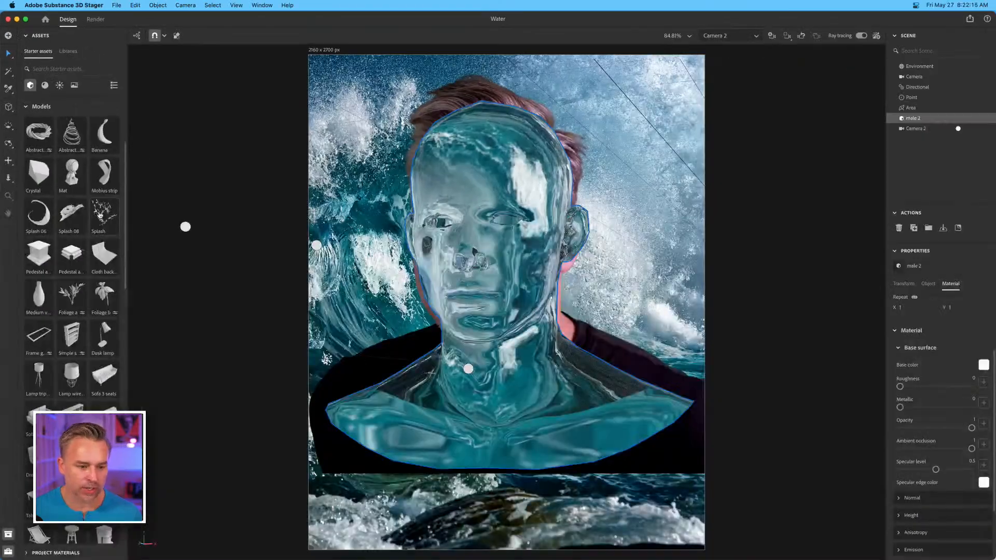
pyautogui.moveTo(100, 215); pyautogui.dragTo(617, 289)
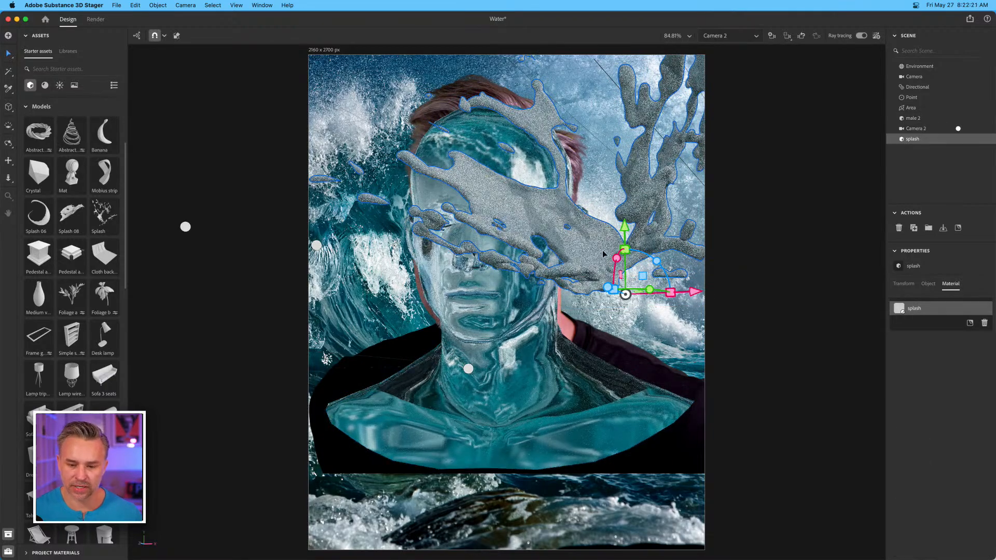
pyautogui.moveTo(625, 227); pyautogui.dragTo(584, 362)
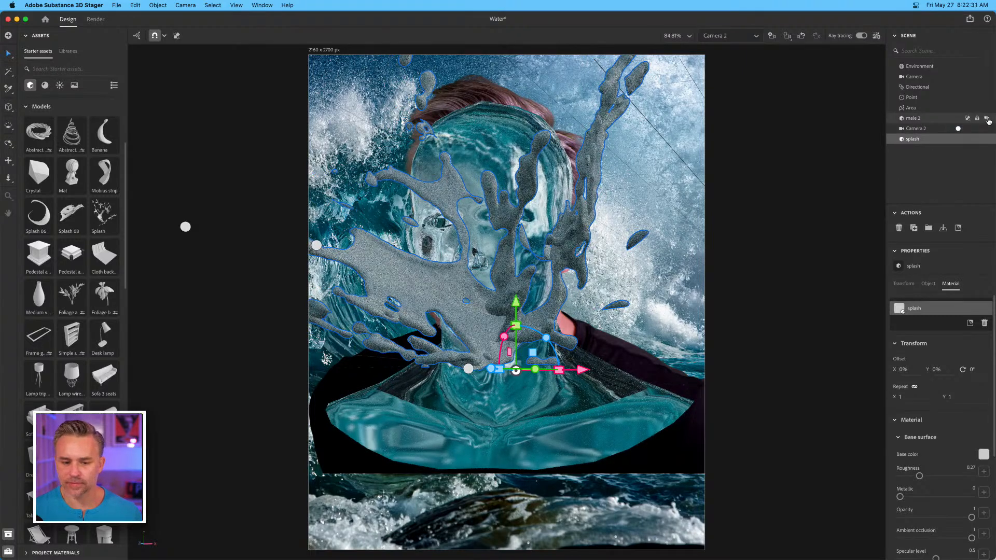
# Hide the male 2 model and apply the basic Glass material to the splash model.
pyautogui.click(988, 119)
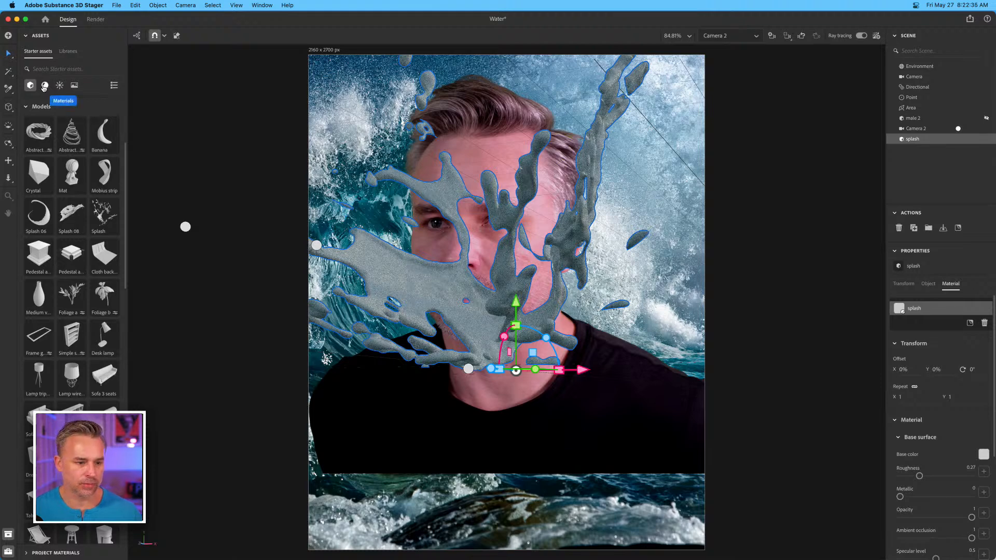
pyautogui.click(44, 86)
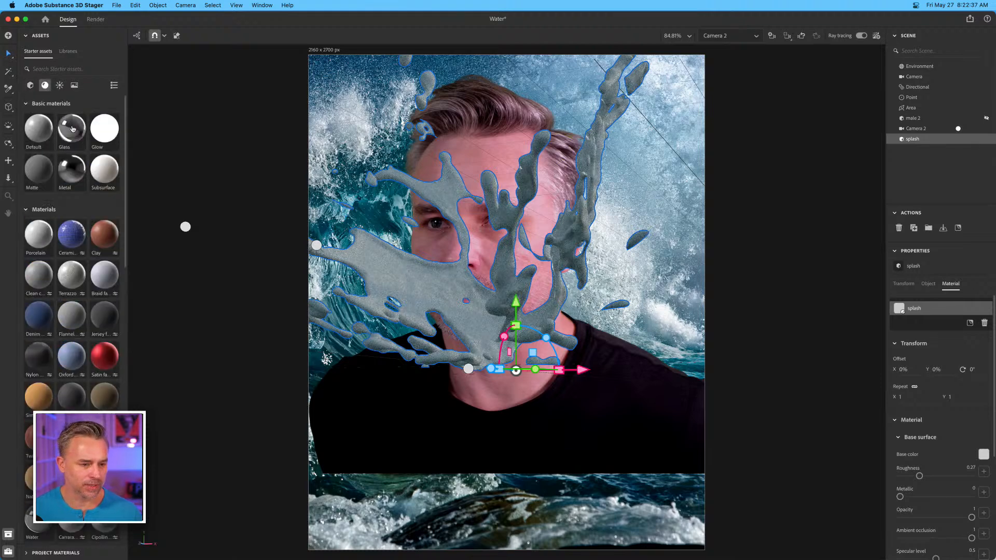
pyautogui.moveTo(71, 129); pyautogui.dragTo(396, 280)
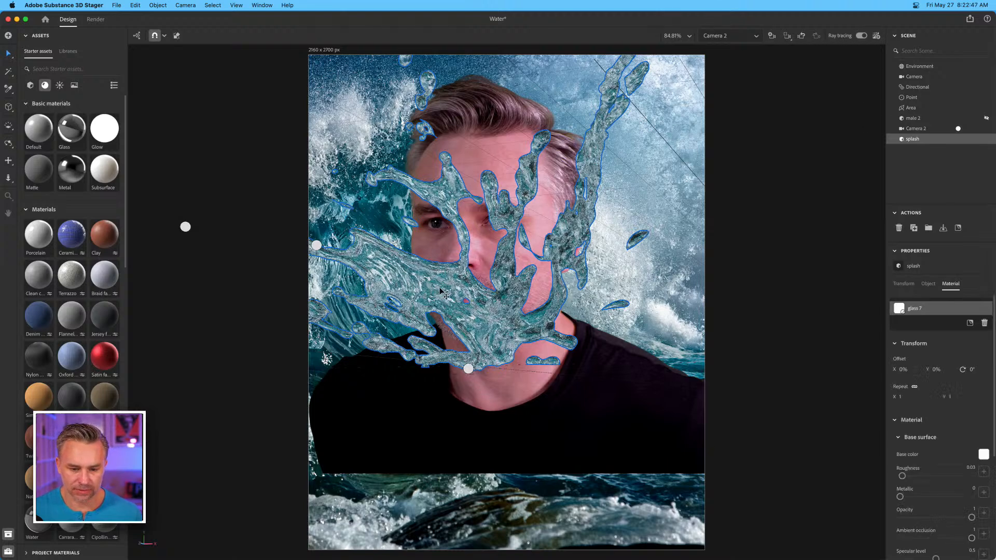
# Reposition the splash at a smaller apparent size around the mouth and neck, and replace its material with Water.
pyautogui.moveTo(442, 290); pyautogui.dragTo(441, 319)
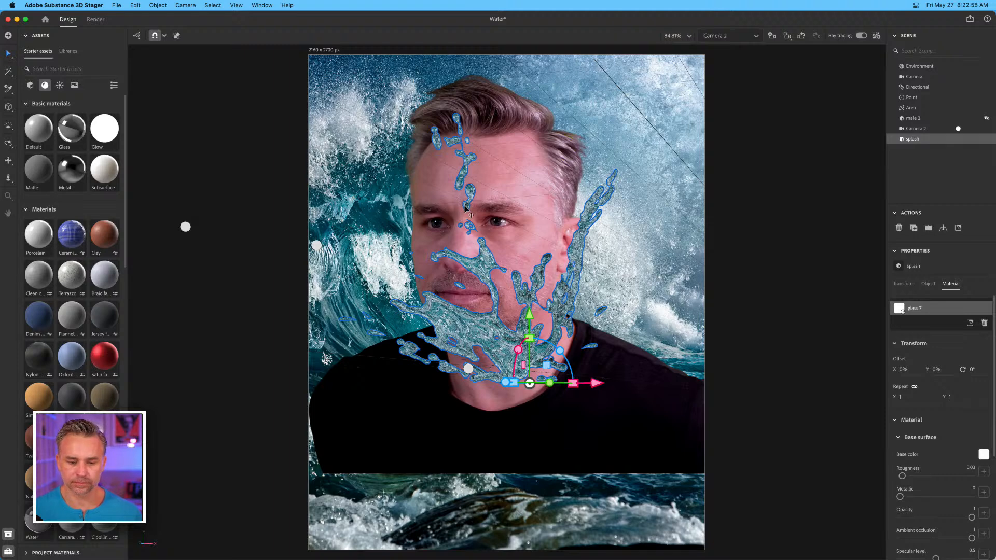
pyautogui.click(358, 200)
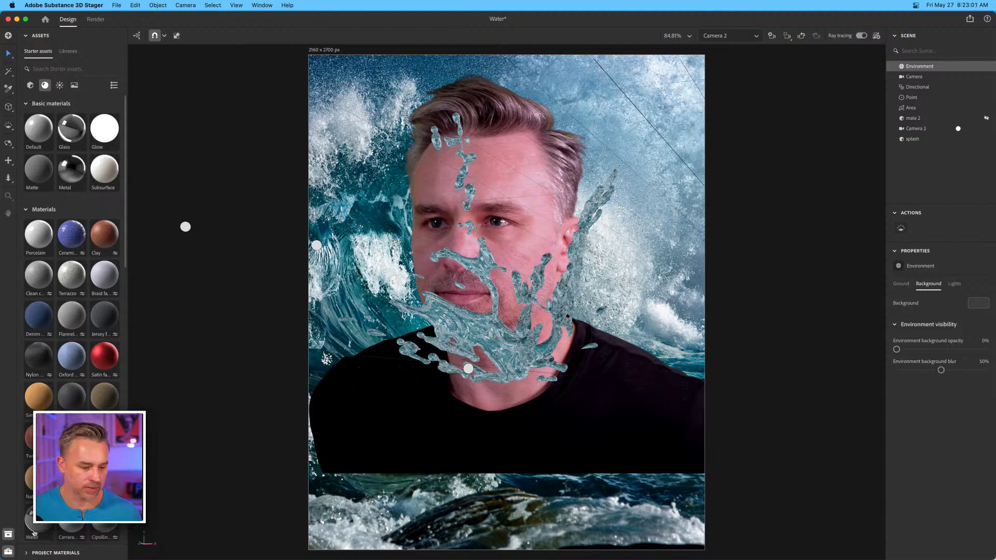
pyautogui.moveTo(28, 527); pyautogui.dragTo(490, 332)
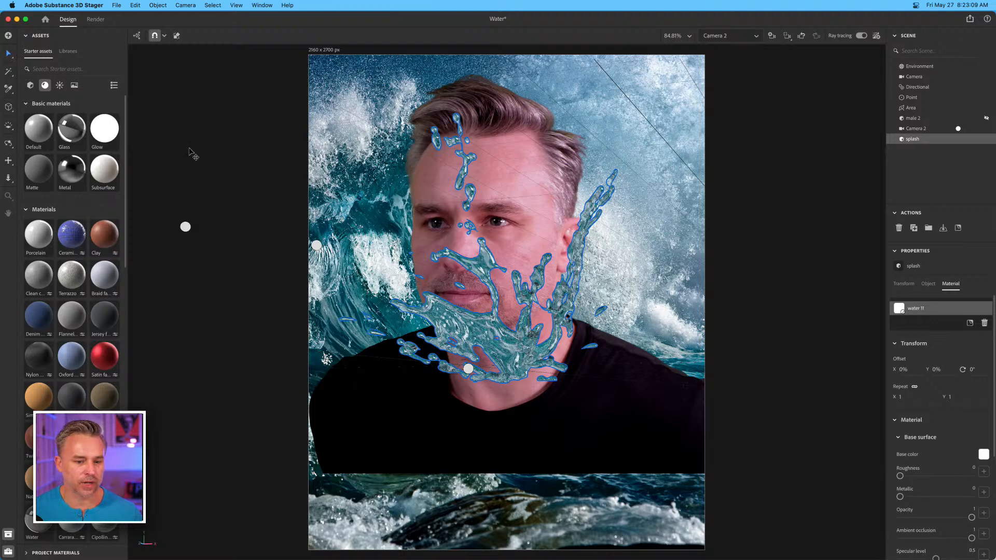
# Set the export filename to Splash and render Camera 2 as a 16-bit PSD to the Desktop.
pyautogui.click(95, 19)
pyautogui.click(925, 123)
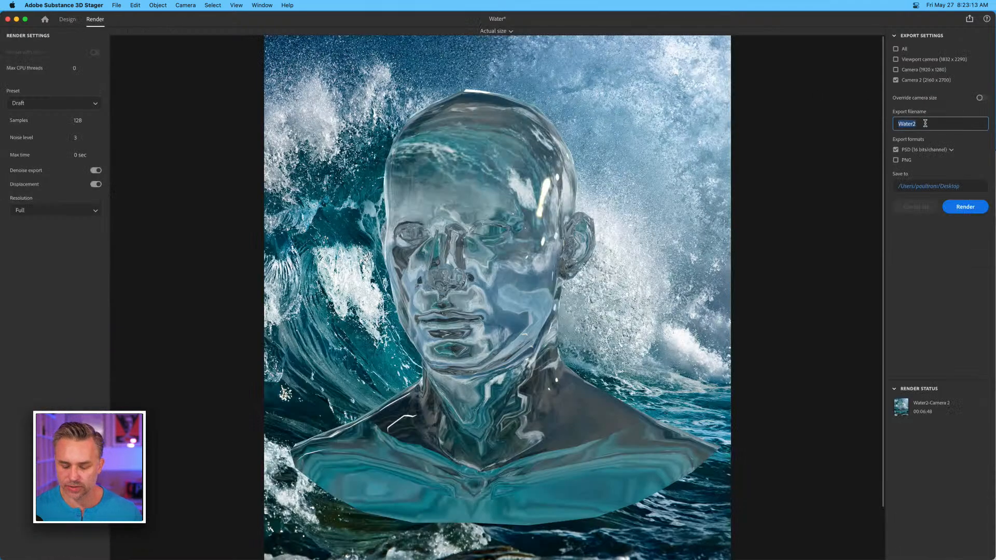
pyautogui.write('Splash')
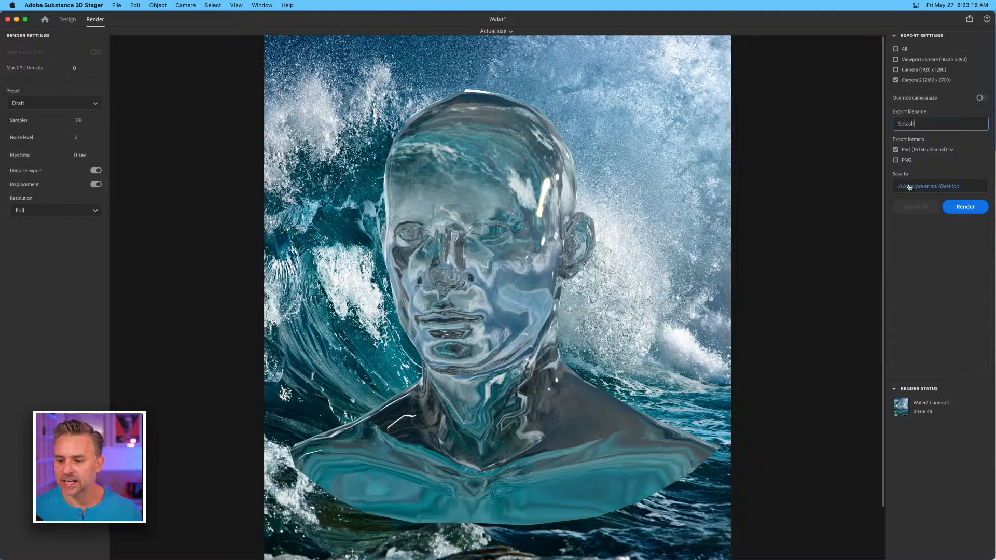
pyautogui.click(966, 207)
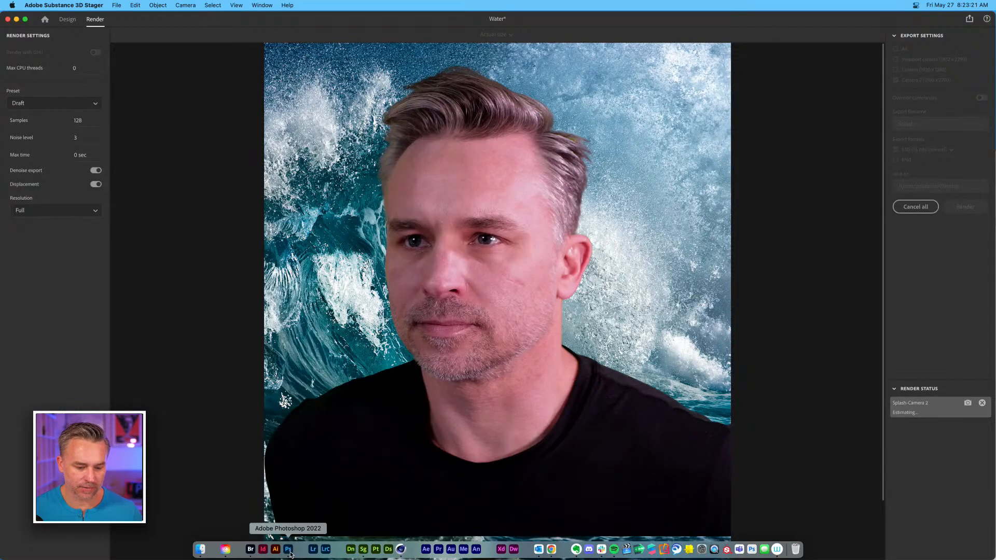
# Switch to Finder and preview PaulWater.psd in the project folder.
pyautogui.click(200, 551)
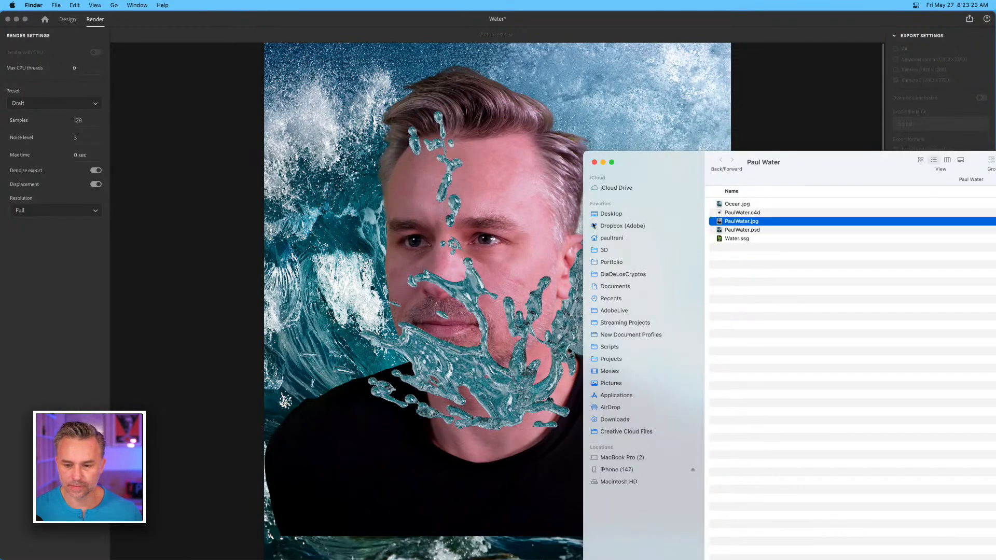
pyautogui.click(725, 232)
pyautogui.moveTo(667, 165); pyautogui.dragTo(333, 81)
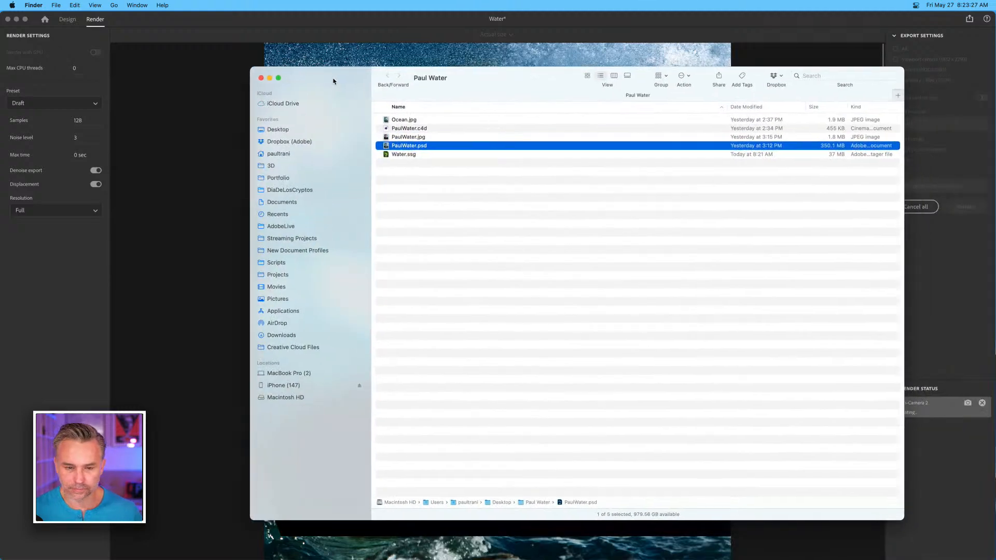
pyautogui.press('space')
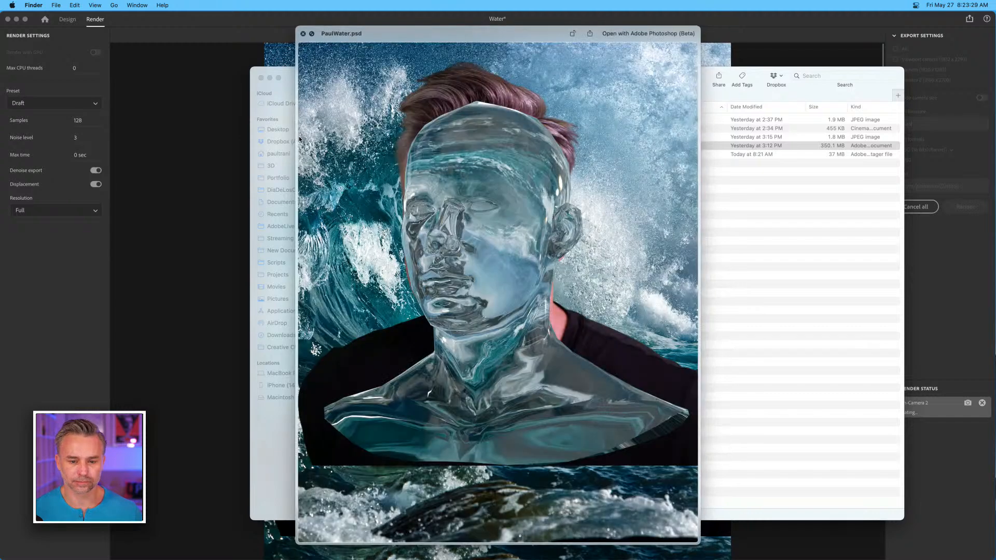
pyautogui.press('space')
# Compare previews of the Desktop renders Water2-Camera 2.psd and Water-Camera 2.psd.
pyautogui.click(270, 131)
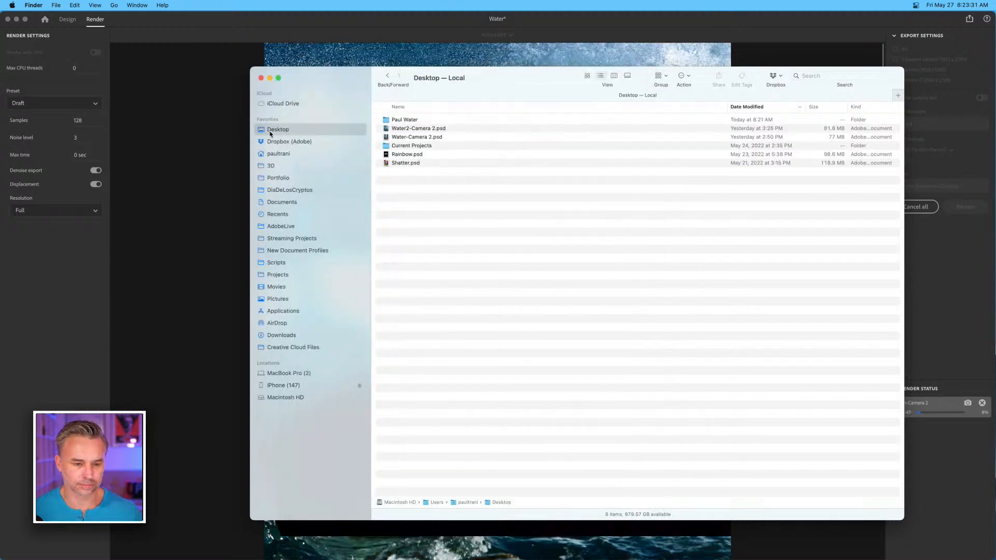
pyautogui.click(398, 129)
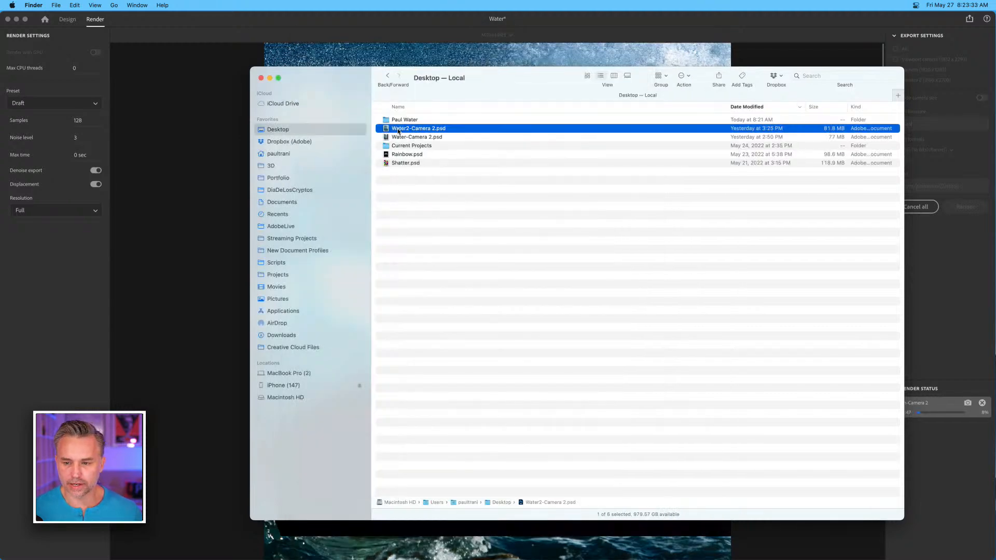
pyautogui.press('space')
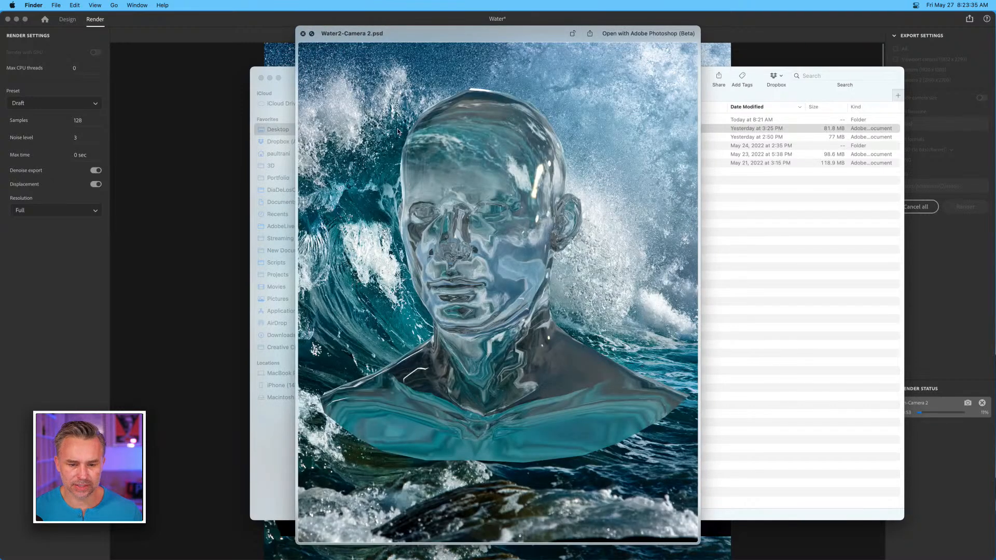
pyautogui.press('space')
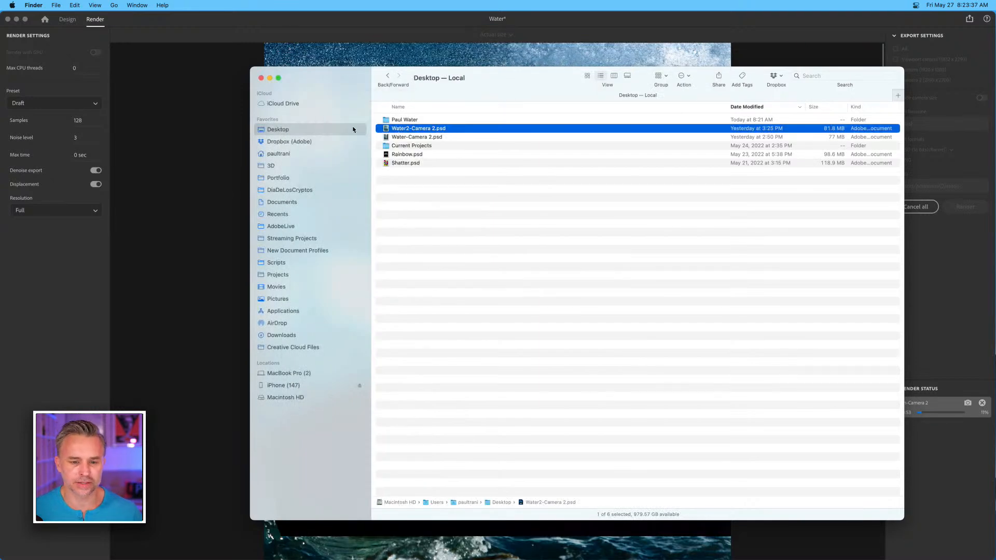
pyautogui.click(387, 138)
pyautogui.press('space')
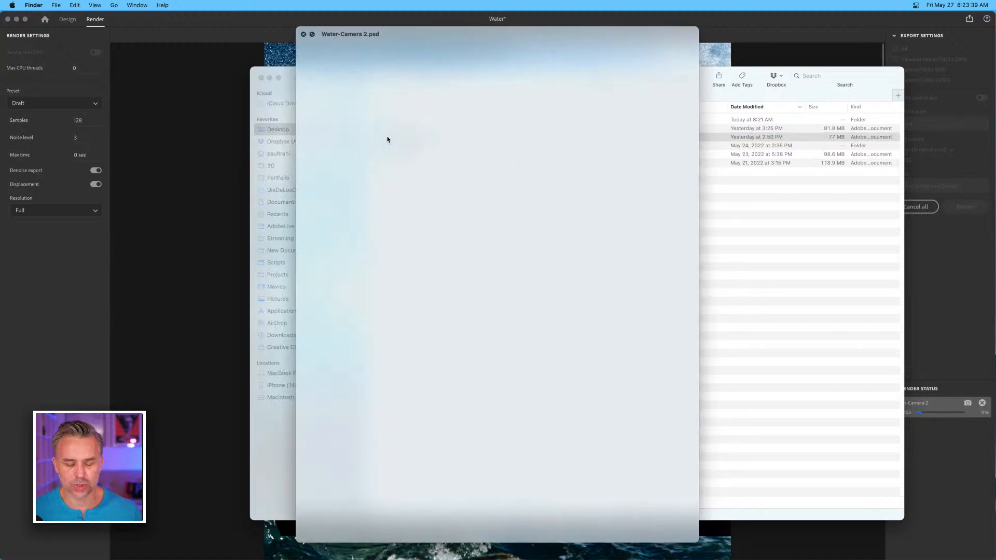
pyautogui.press('Up')
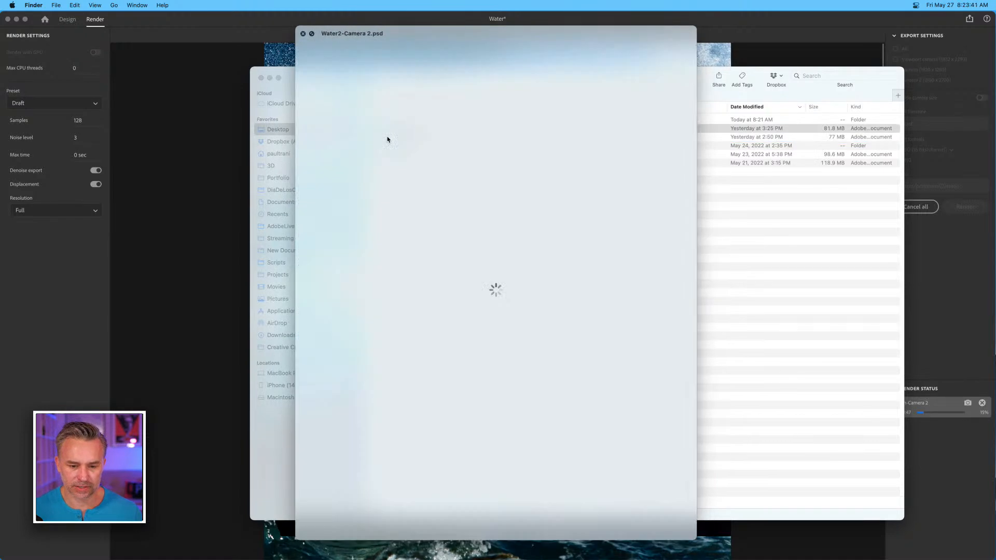
pyautogui.press('space')
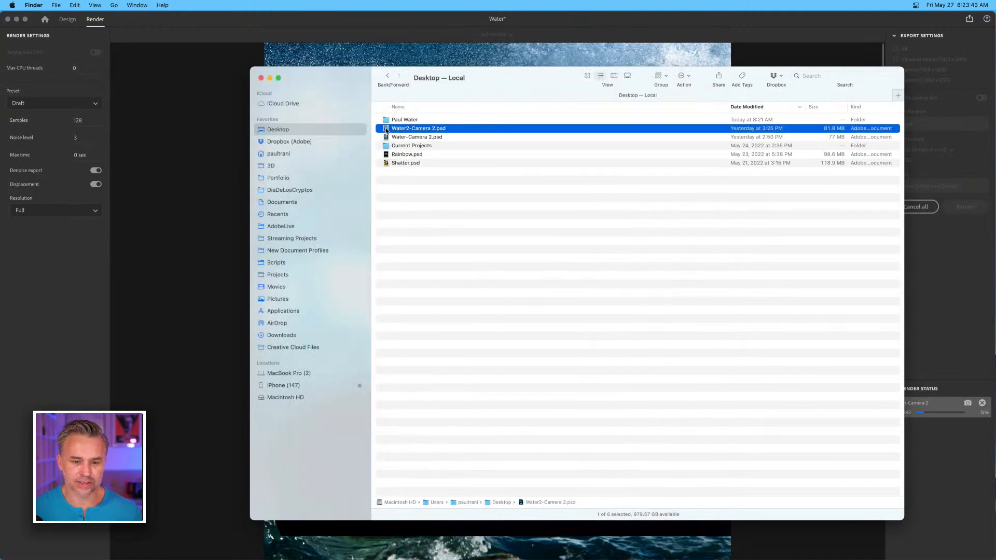
# Open Water2-Camera 2.psd in Photoshop beside PaulWater.psd and copy its Rendered image (denoised) layer into the portrait document.
pyautogui.doubleClick(386, 130)
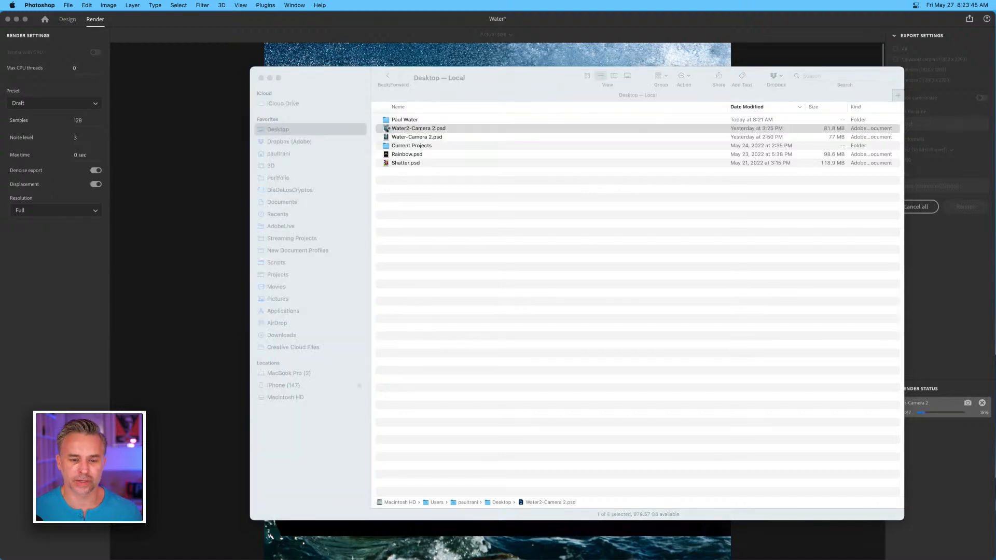
pyautogui.moveTo(185, 558)
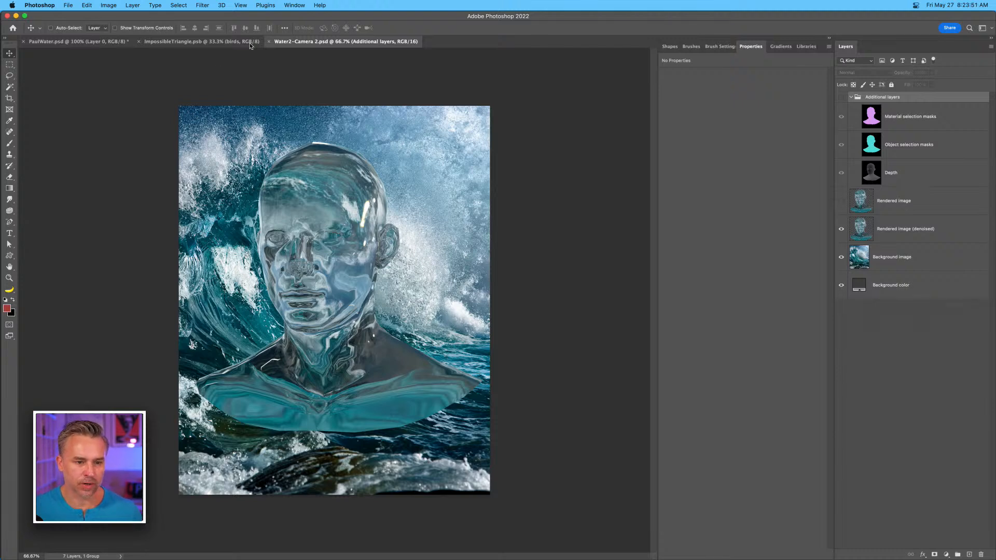
pyautogui.moveTo(297, 45); pyautogui.dragTo(657, 142)
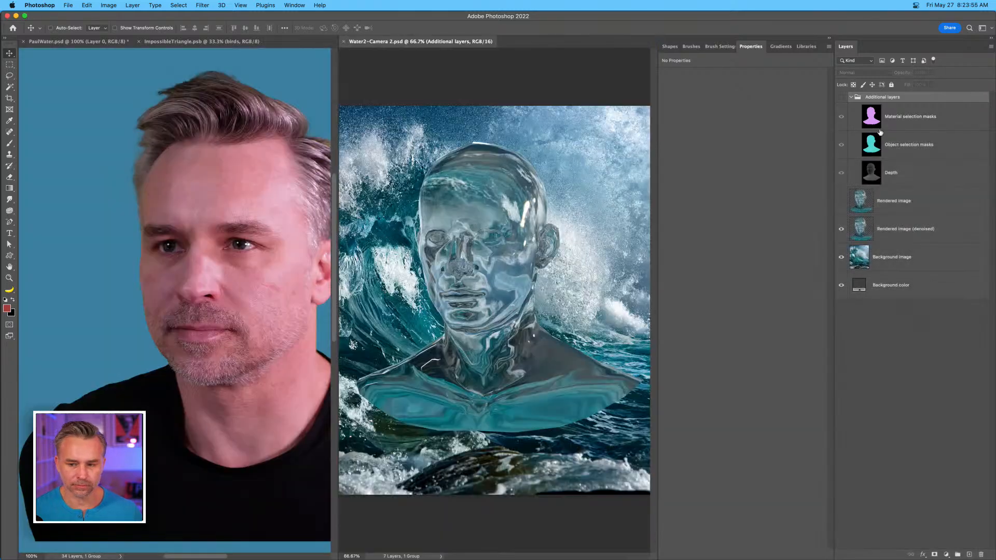
pyautogui.moveTo(942, 232); pyautogui.dragTo(191, 260)
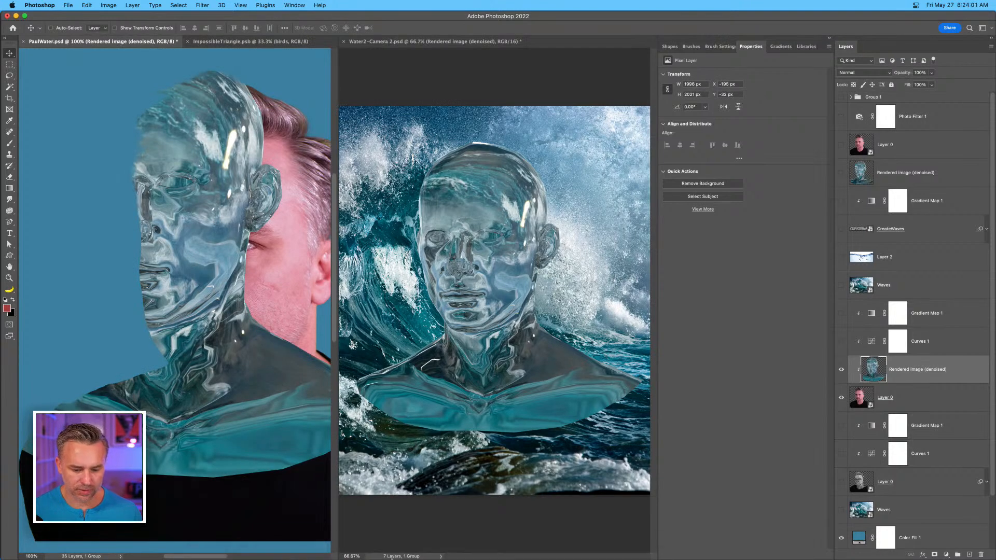
# Quit Cinema 4D without saving the changes to Head-obj.obj.
pyautogui.click(386, 535)
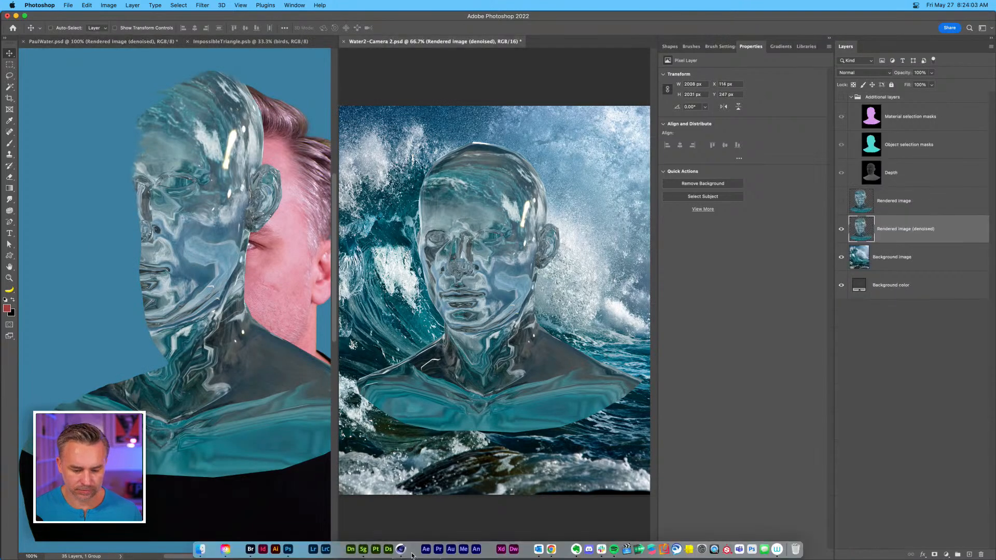
pyautogui.rightClick(400, 554)
pyautogui.click(404, 526)
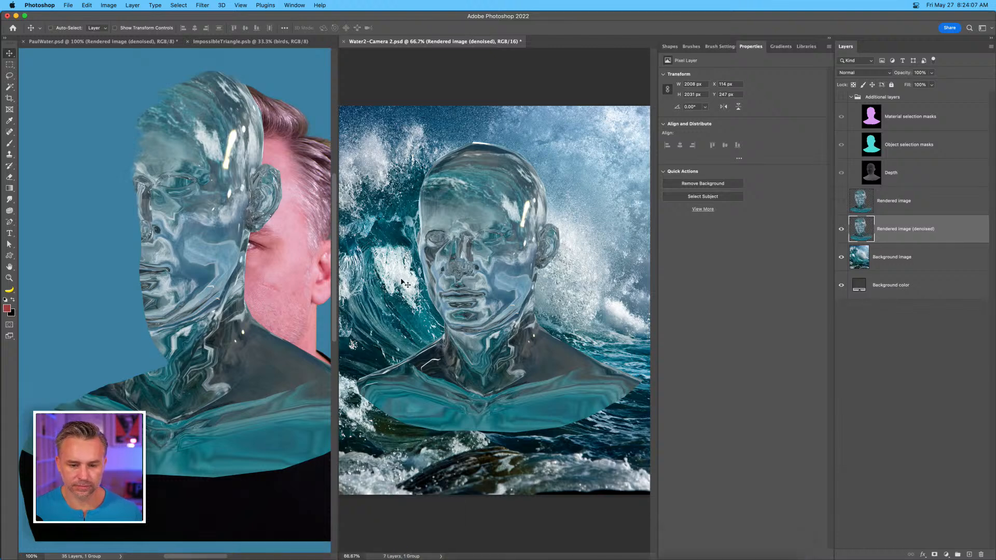
pyautogui.moveTo(463, 558)
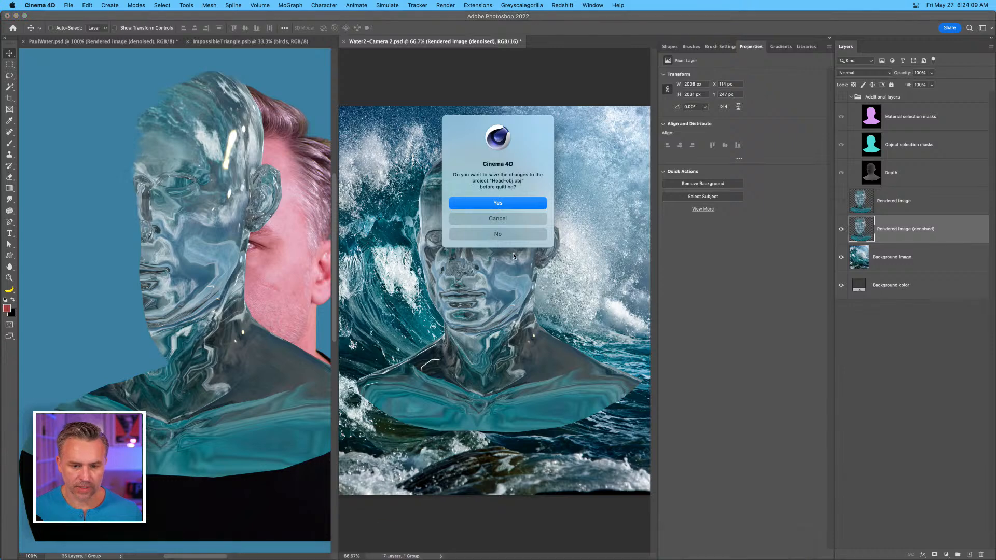
pyautogui.click(506, 236)
# Move the copied water render above Gradient Map 1 in PaulWater.psd's layer stack and position it over the portrait's face.
pyautogui.click(170, 146)
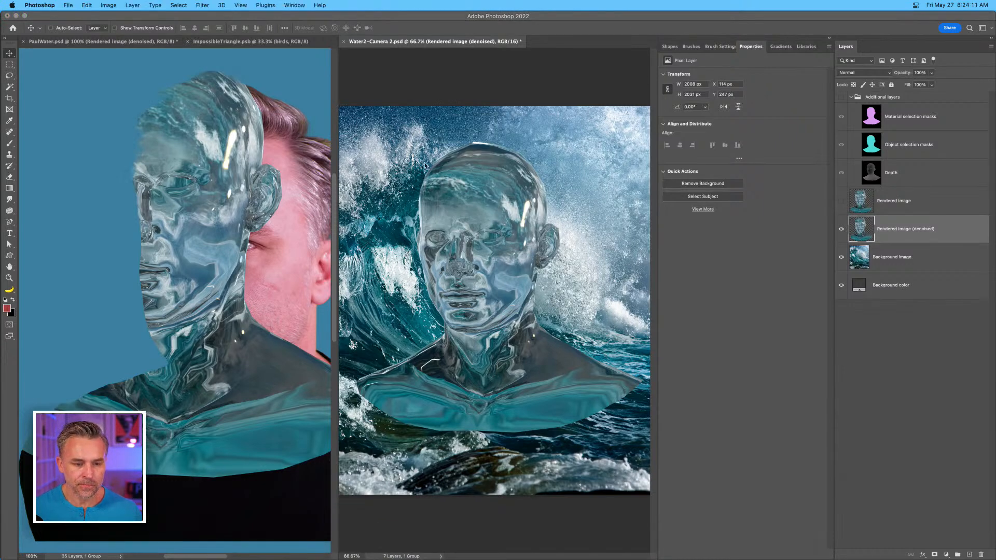
pyautogui.moveTo(902, 365); pyautogui.dragTo(908, 190)
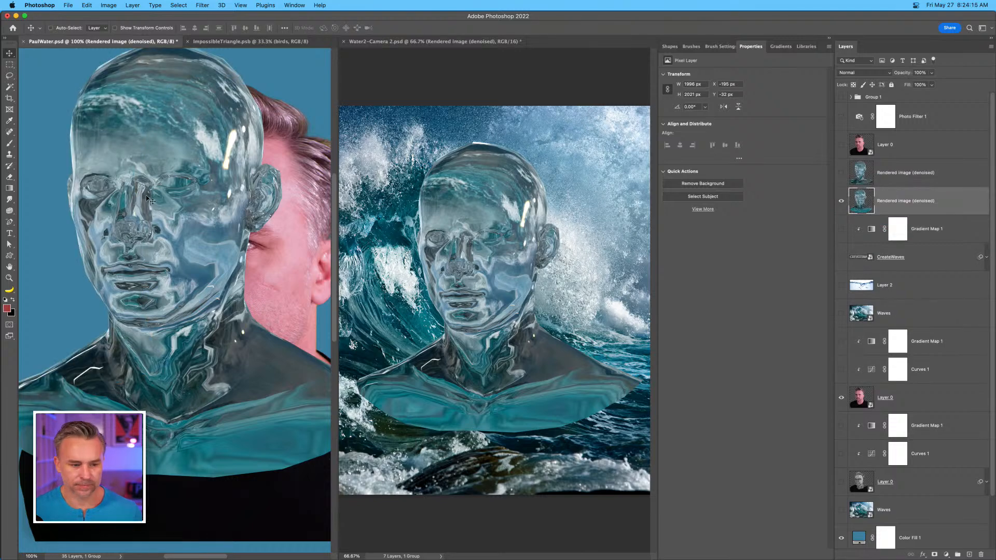
pyautogui.press('super+alt+shift+c')
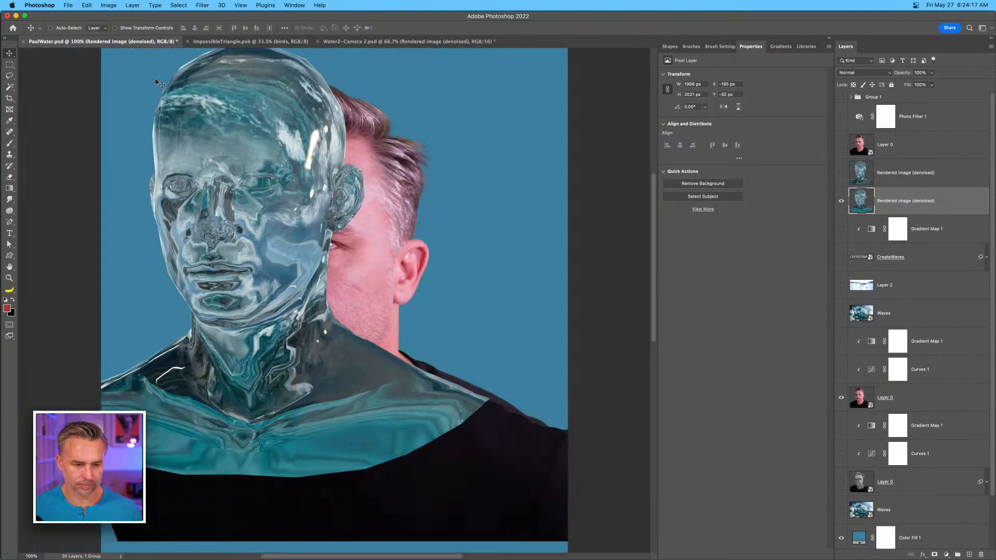
pyautogui.moveTo(190, 180); pyautogui.dragTo(267, 258)
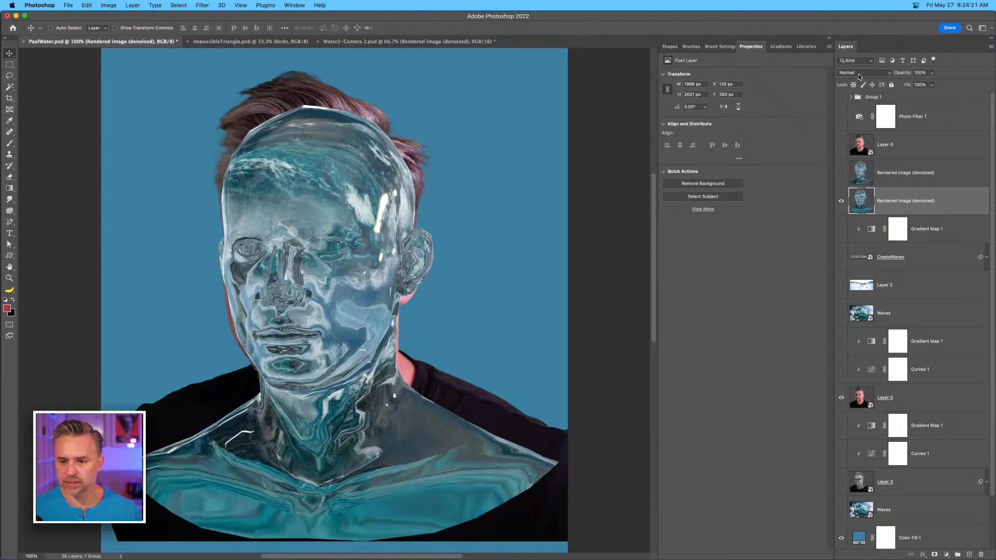
# Set the blend mode of the water head layer to Lighten.
pyautogui.click(859, 74)
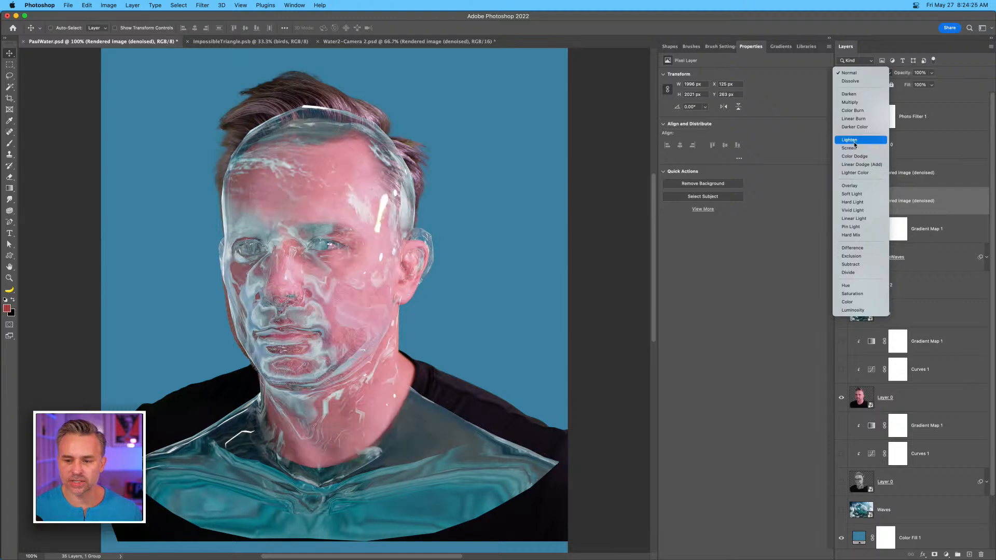
pyautogui.click(855, 144)
pyautogui.press('super+equal')
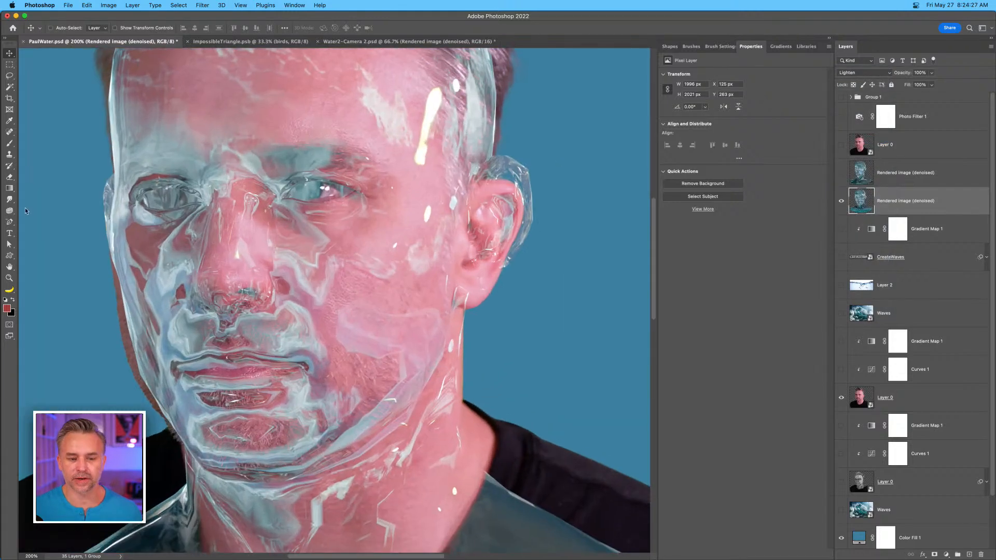
pyautogui.hscroll(-5, 272, 199)
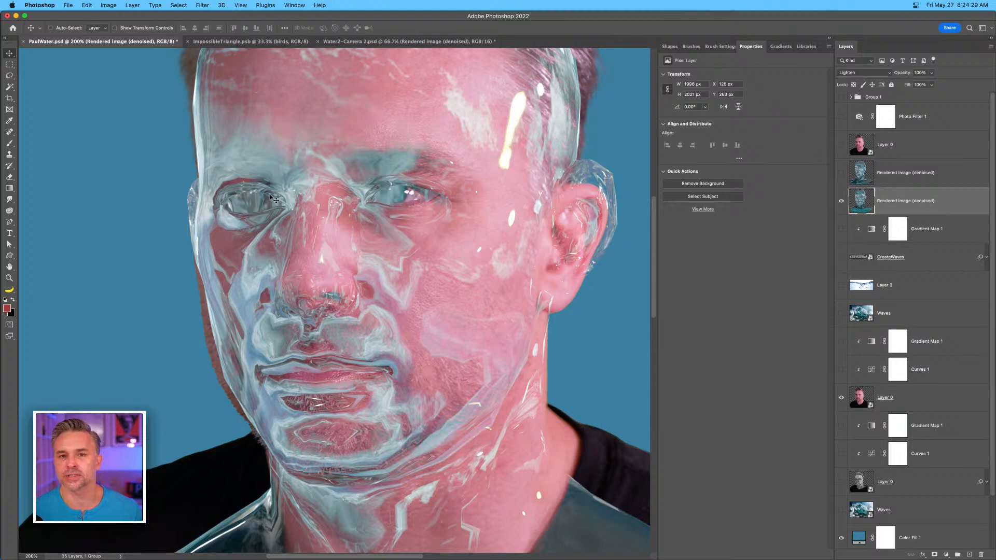
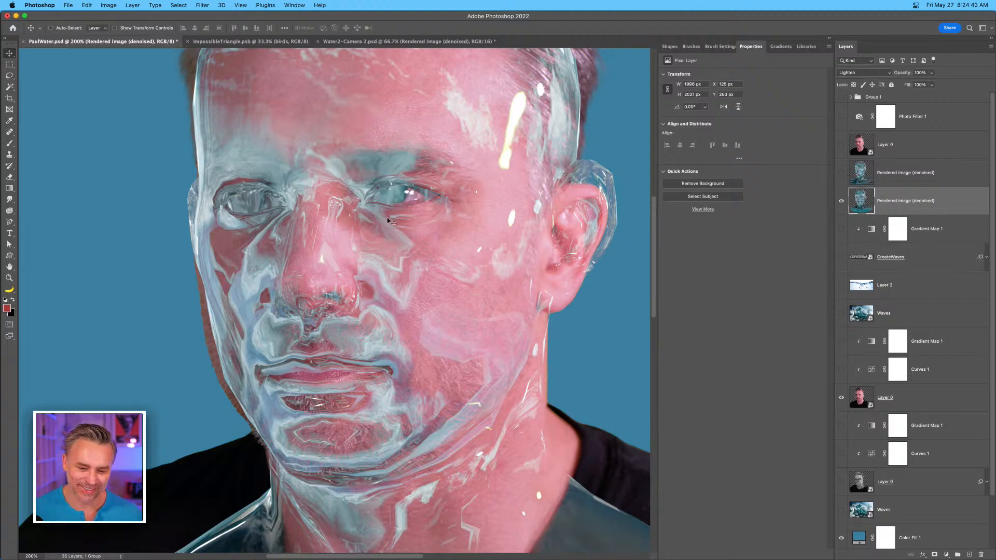
# Convert the water head layer to a smart object and rename it water paul.
pyautogui.doubleClick(899, 202)
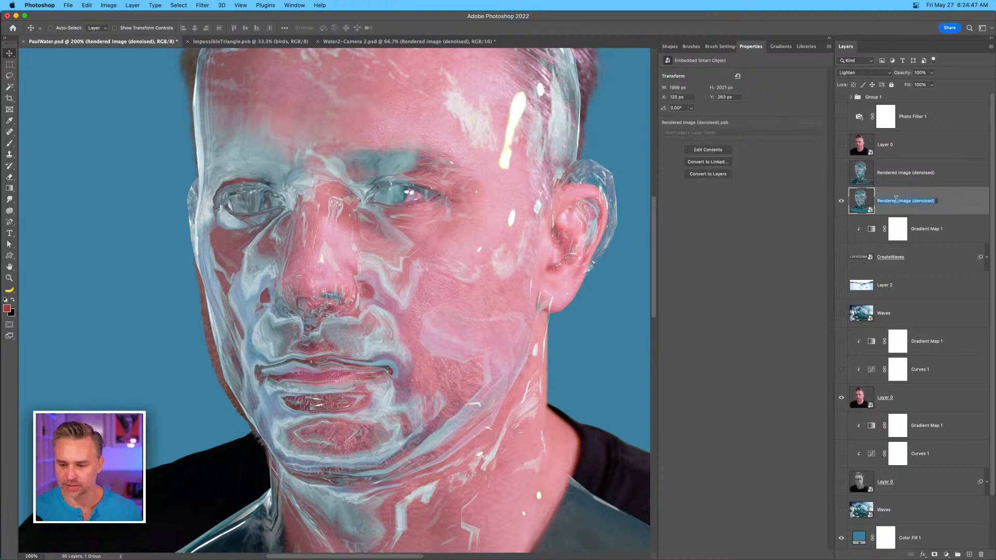
pyautogui.write('water paul')
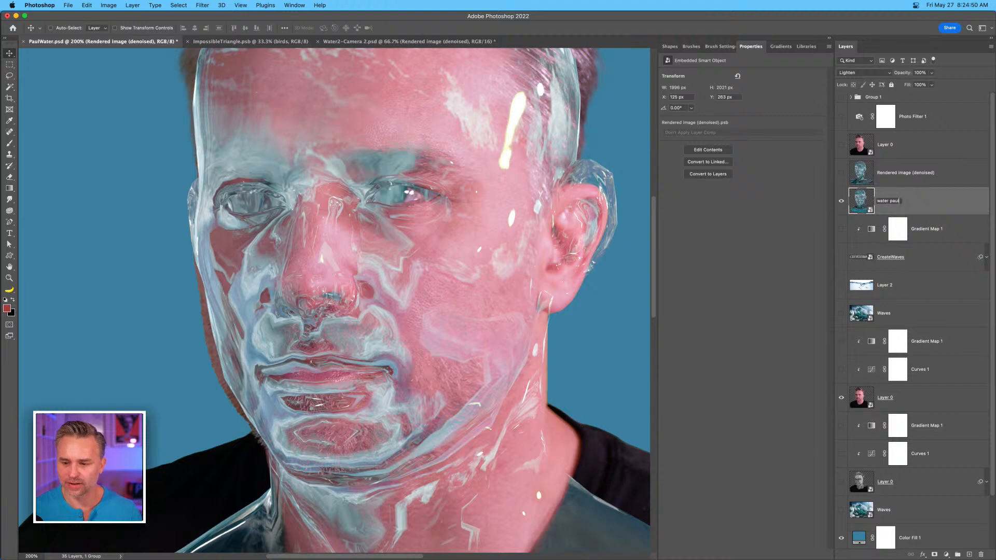
pyautogui.press('Return')
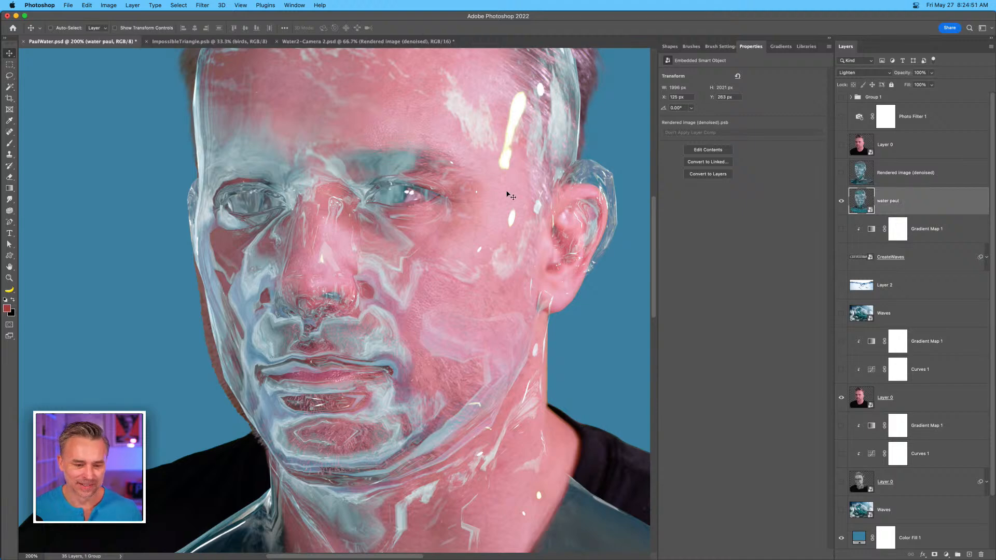
pyautogui.press('super+minus')
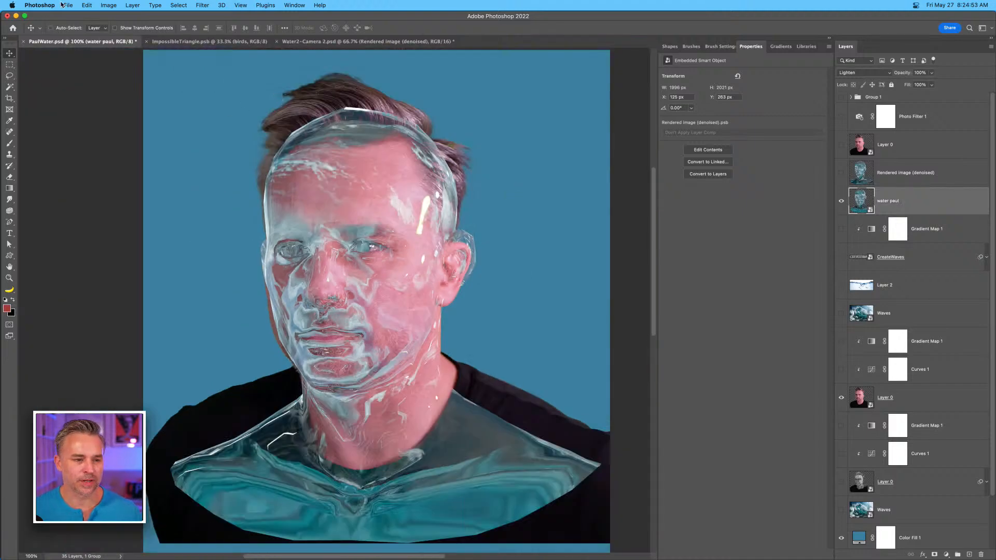
# Start a Warp transform on the water head and split its mesh with two vertical lines beside the face and one horizontal line at the neck.
pyautogui.click(85, 5)
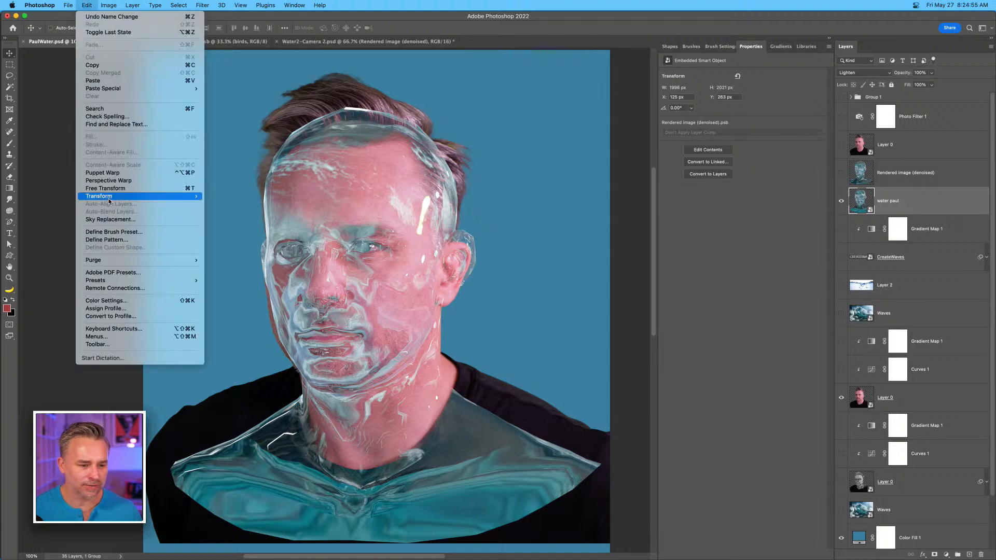
pyautogui.moveTo(109, 197)
pyautogui.click(251, 254)
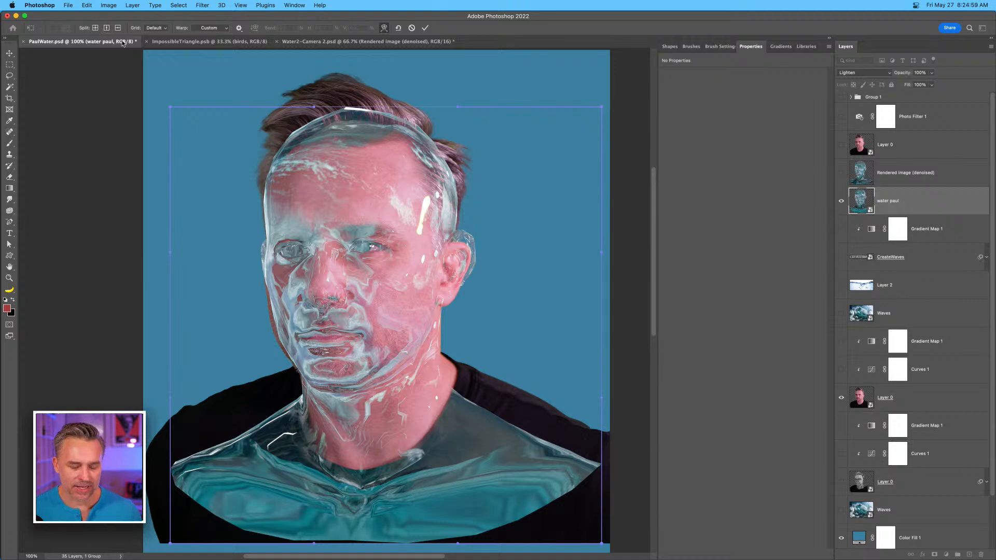
pyautogui.press('super+equal')
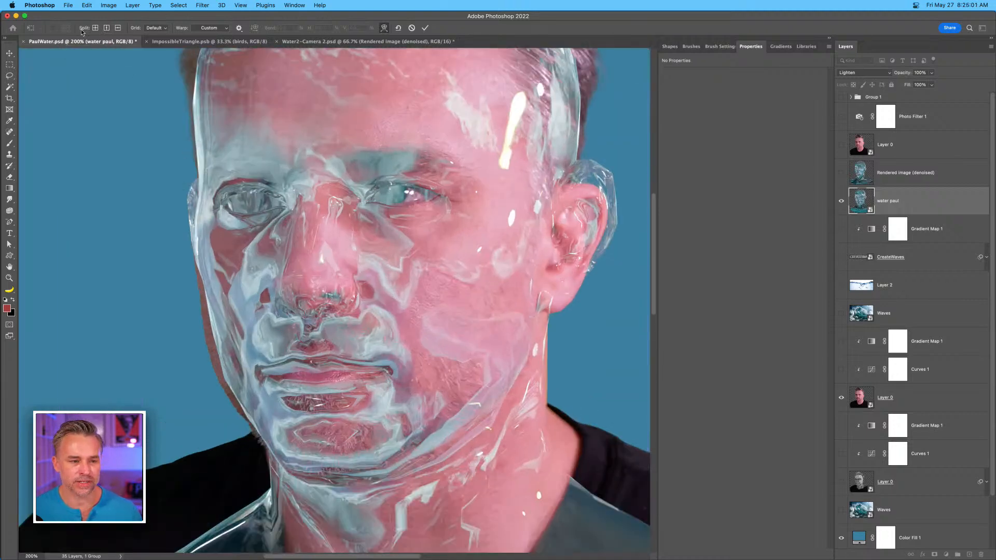
pyautogui.click(106, 27)
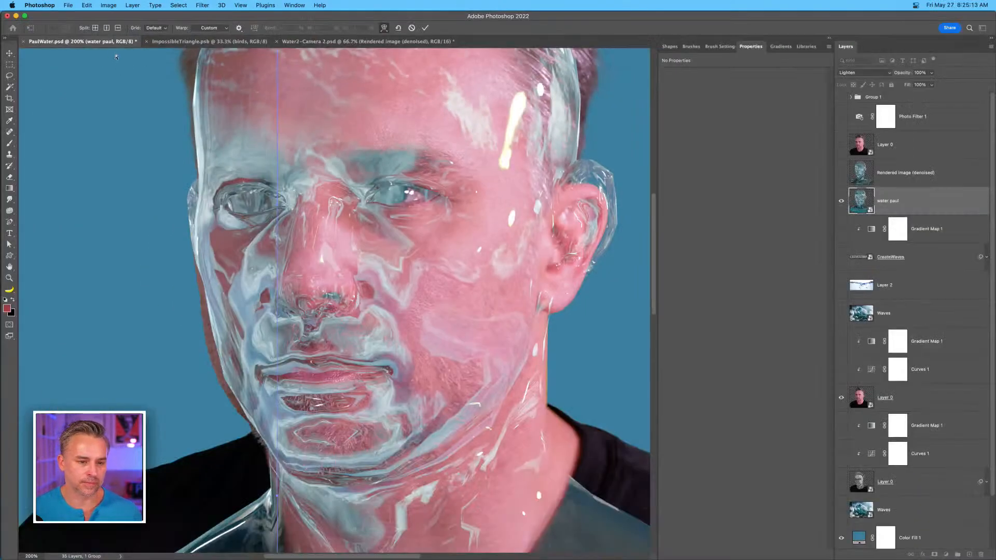
pyautogui.click(108, 29)
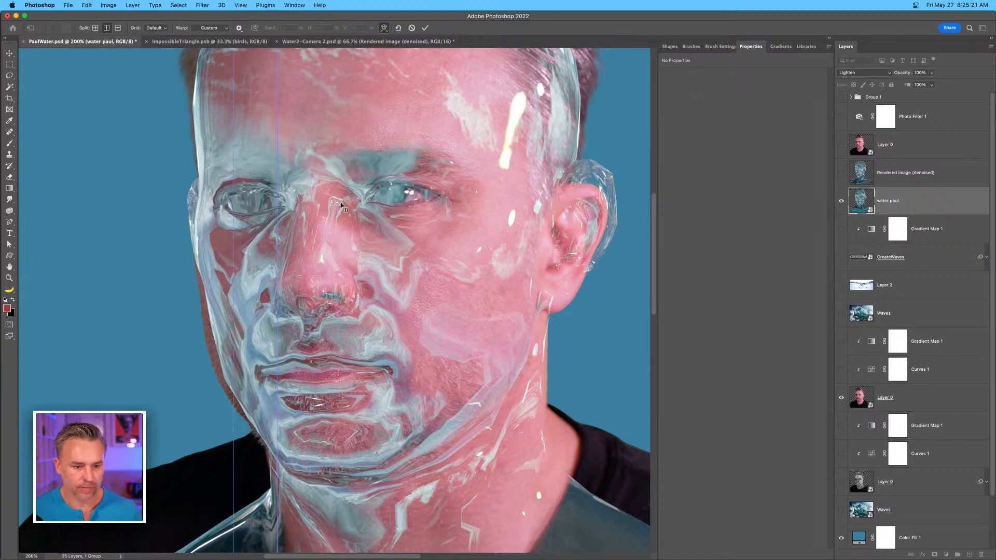
pyautogui.click(534, 330)
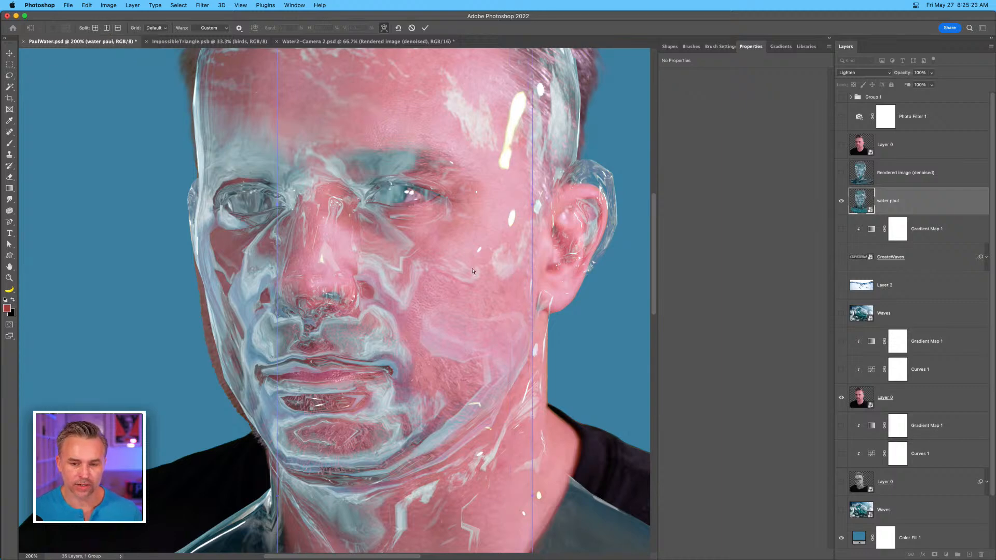
pyautogui.moveTo(491, 455); pyautogui.dragTo(345, 197)
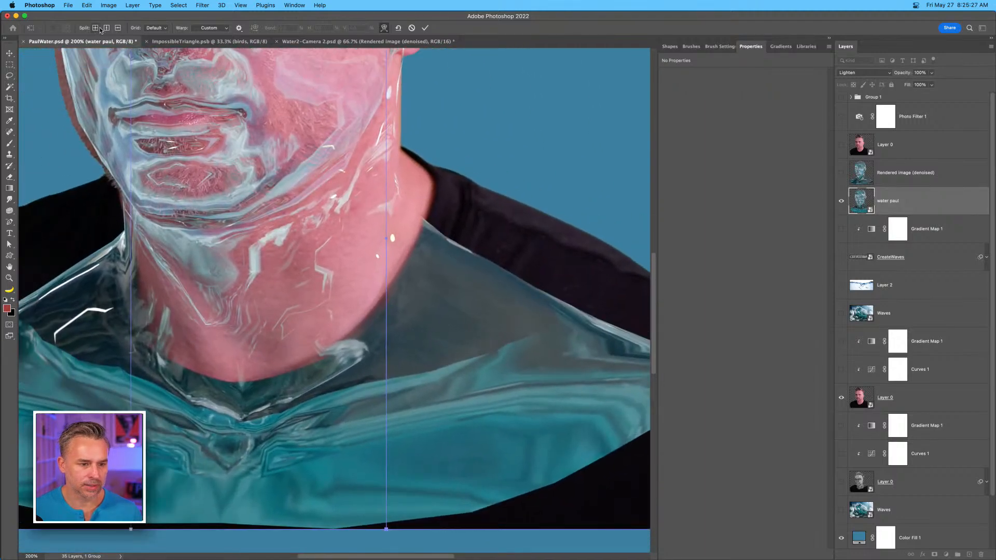
pyautogui.click(344, 349)
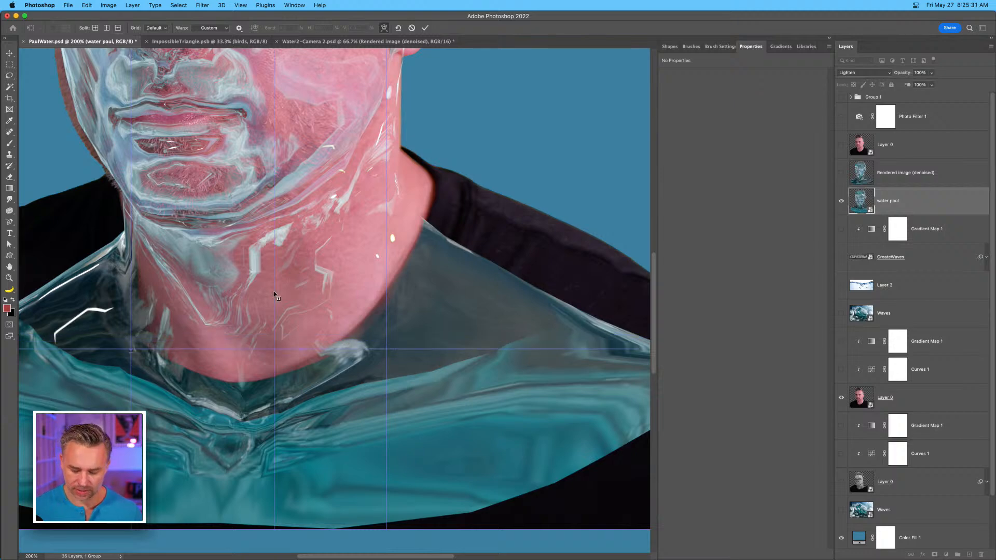
# Pull the warp mesh's upper corner beside the hair slightly outward and adjust the handle on the edge below it.
pyautogui.press('super+minus')
pyautogui.moveTo(243, 237); pyautogui.dragTo(368, 327)
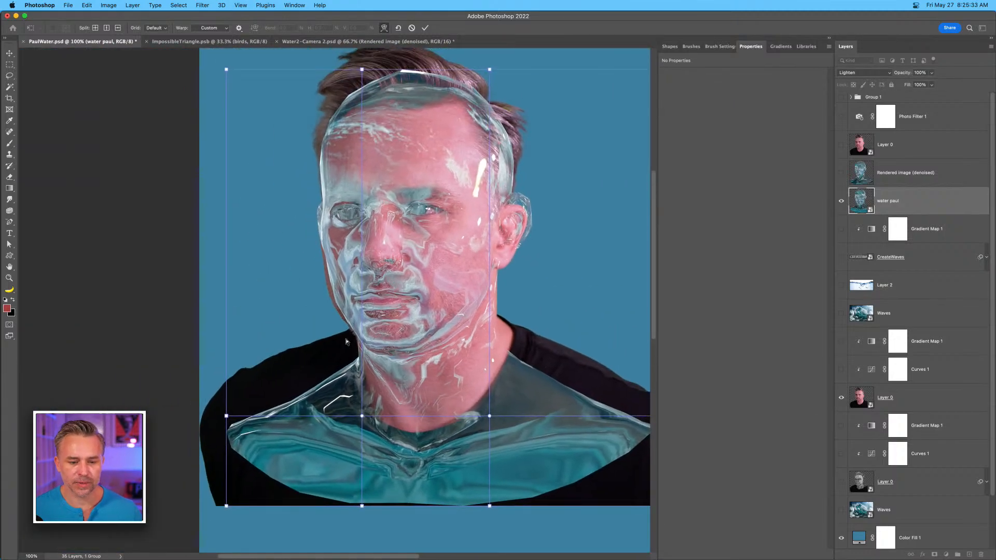
pyautogui.moveTo(274, 328); pyautogui.dragTo(276, 329)
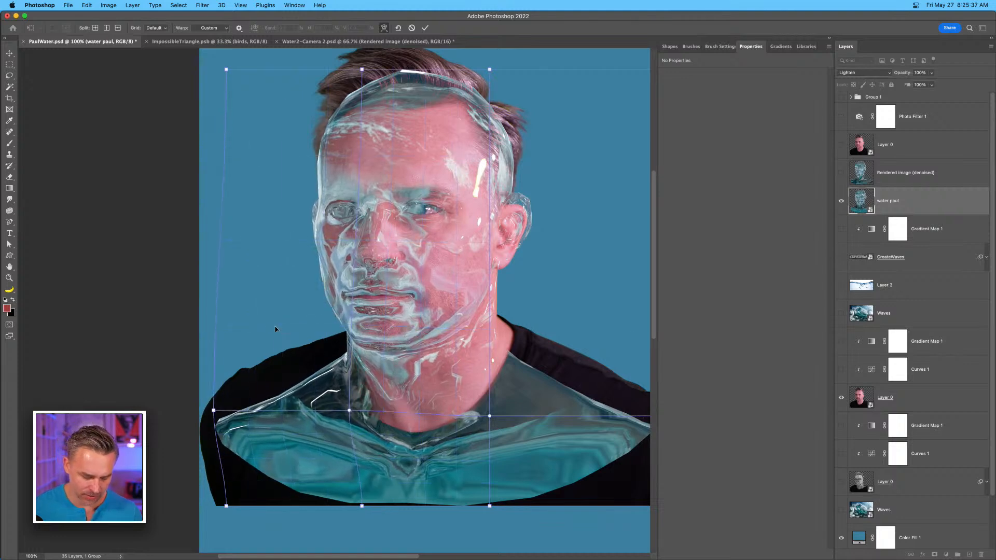
pyautogui.press('super+z')
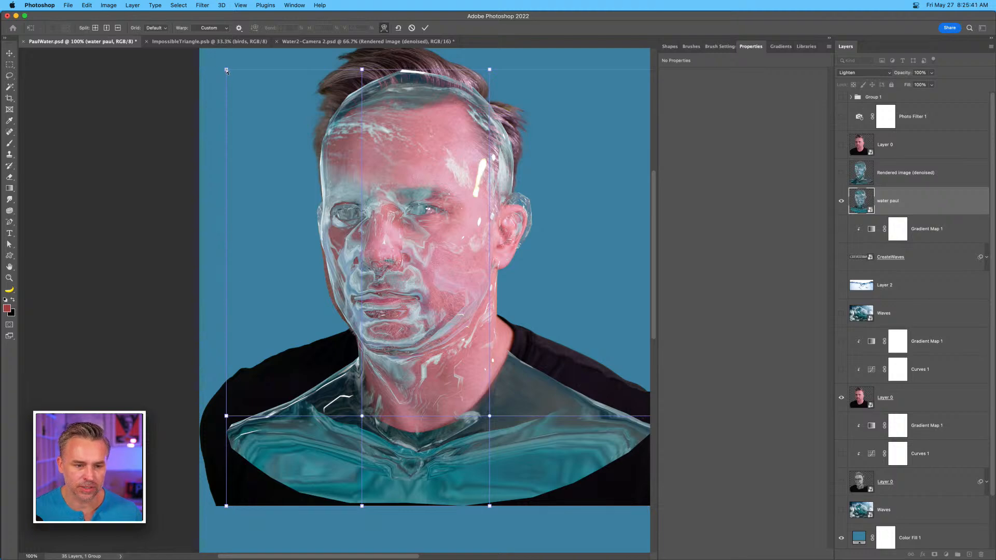
pyautogui.moveTo(226, 69); pyautogui.dragTo(217, 71)
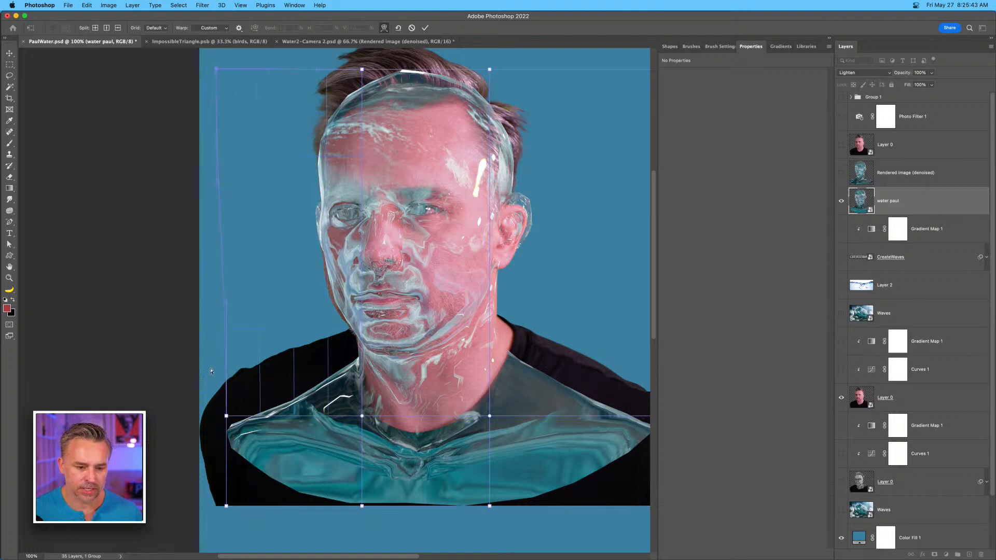
pyautogui.moveTo(226, 304)
pyautogui.mouseDown()
pyautogui.moveTo(200, 310)
pyautogui.moveTo(227, 308)
pyautogui.mouseUp()
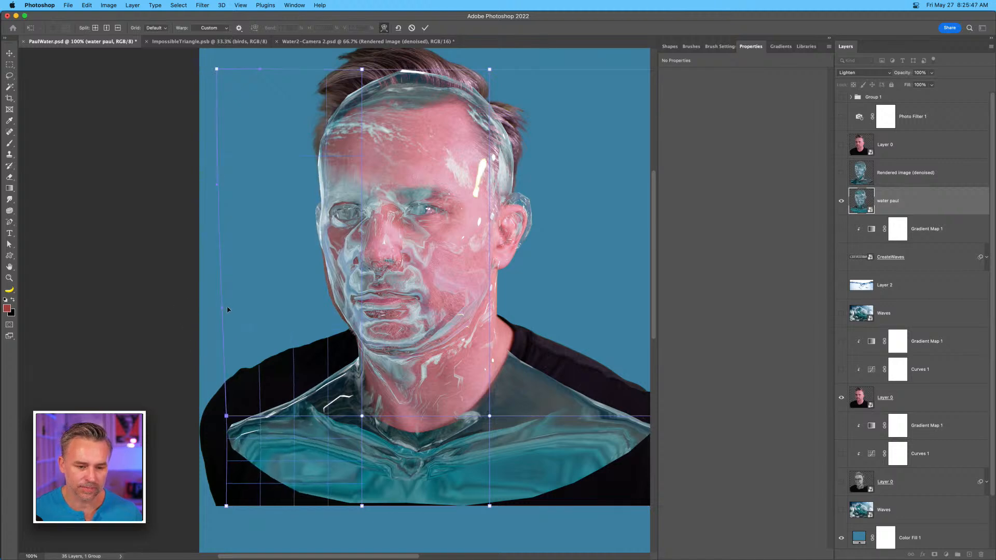
# Split the water head's warp mesh with a vertical line along the face edge and crosswise splits at the cheek, jaw and opposite shoulder.
pyautogui.click(106, 27)
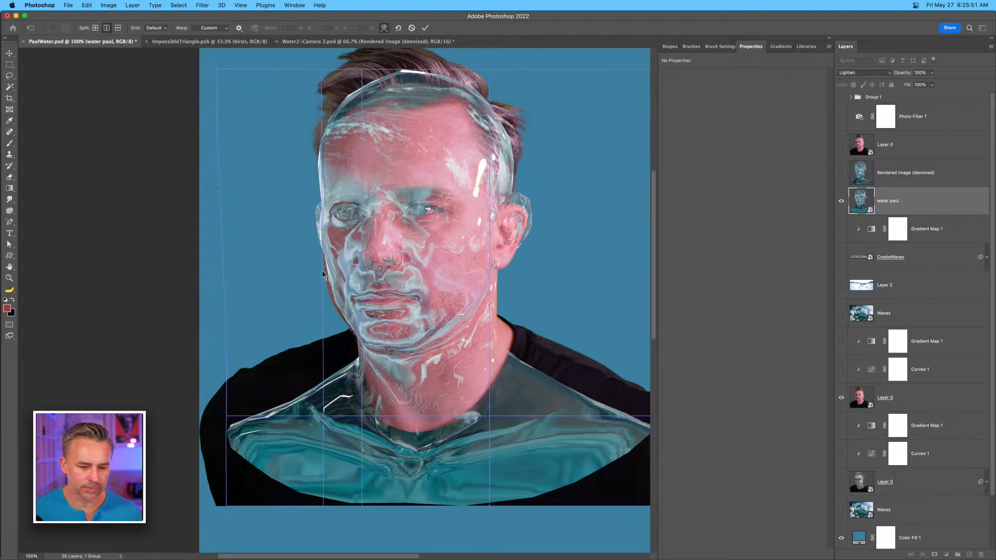
pyautogui.click(323, 276)
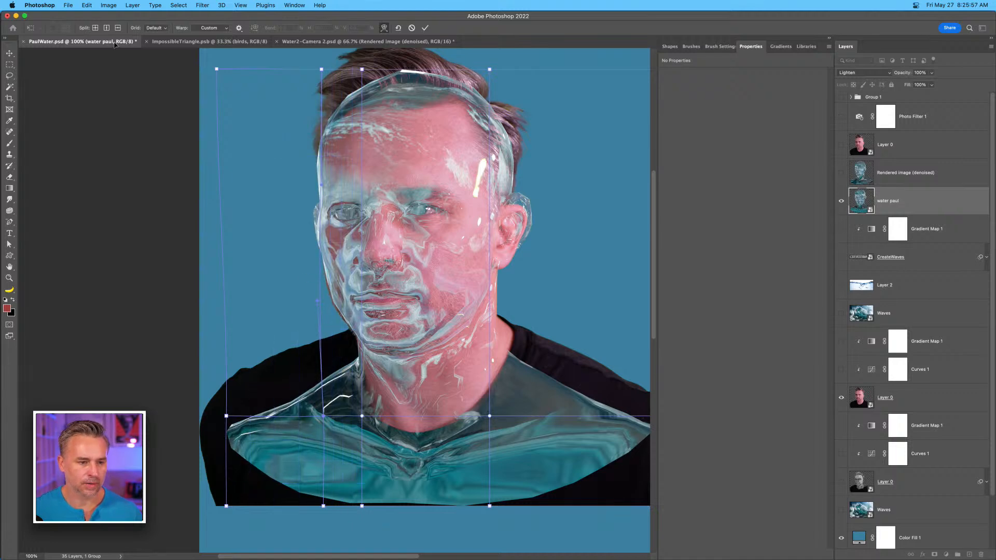
pyautogui.click(95, 28)
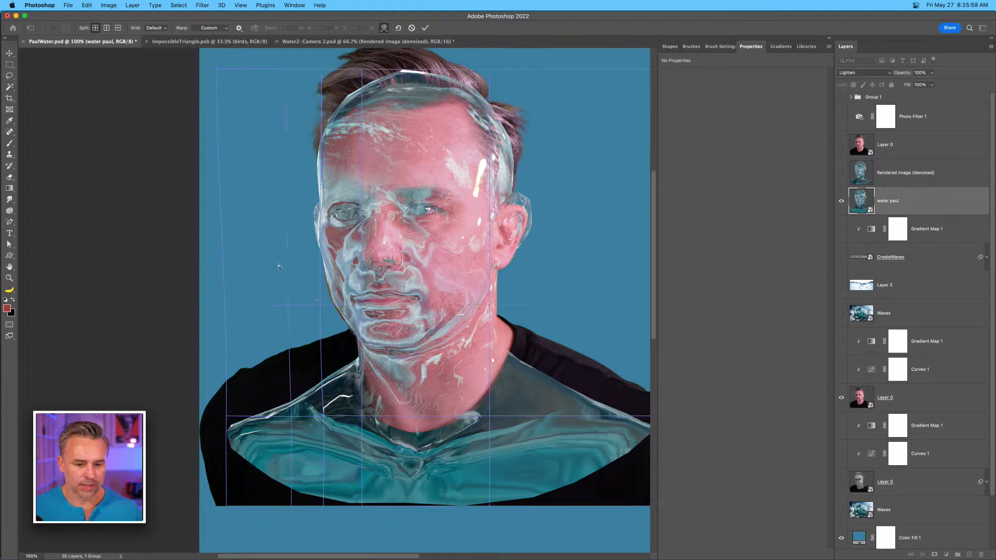
pyautogui.click(303, 254)
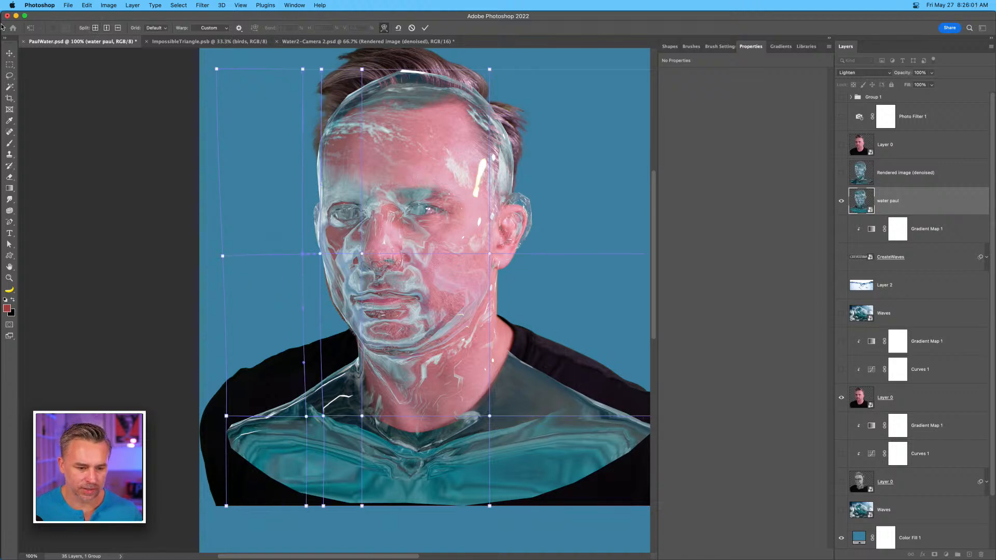
pyautogui.click(95, 28)
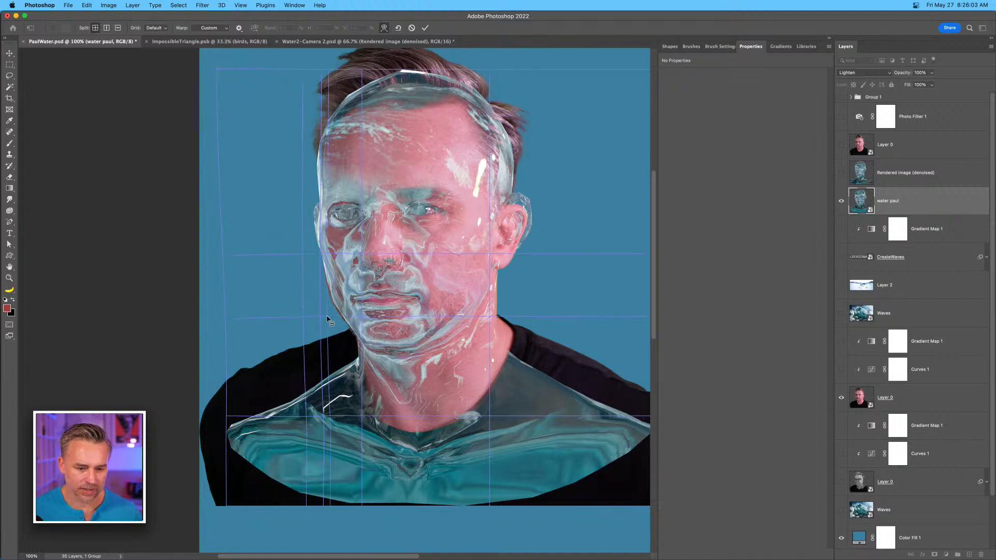
pyautogui.click(328, 319)
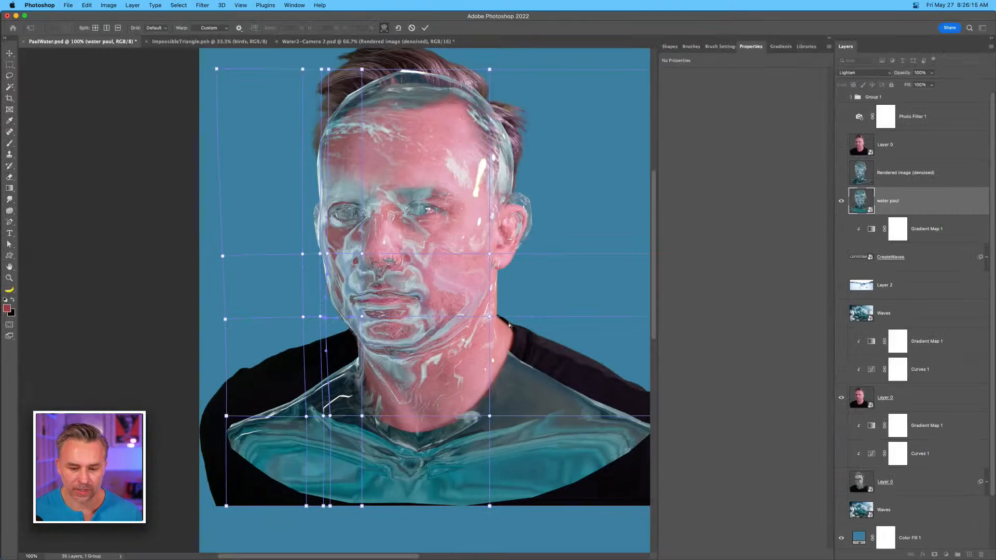
pyautogui.click(95, 28)
pyautogui.click(534, 391)
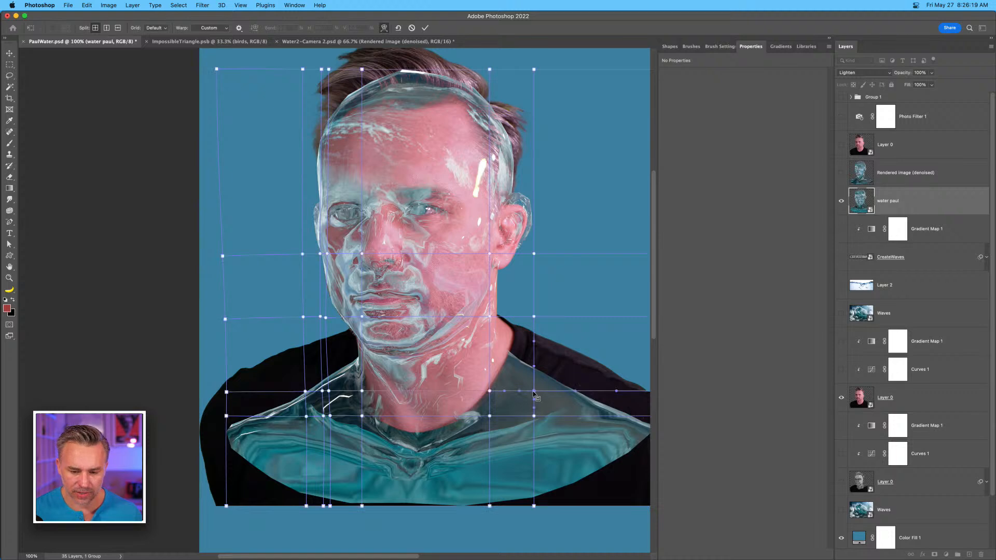
# Pull the warp mesh points over the ear-side shoulder and at the mesh's outer edge outward and upward to fit the shirt's shoulder.
pyautogui.moveTo(534, 391); pyautogui.dragTo(552, 381)
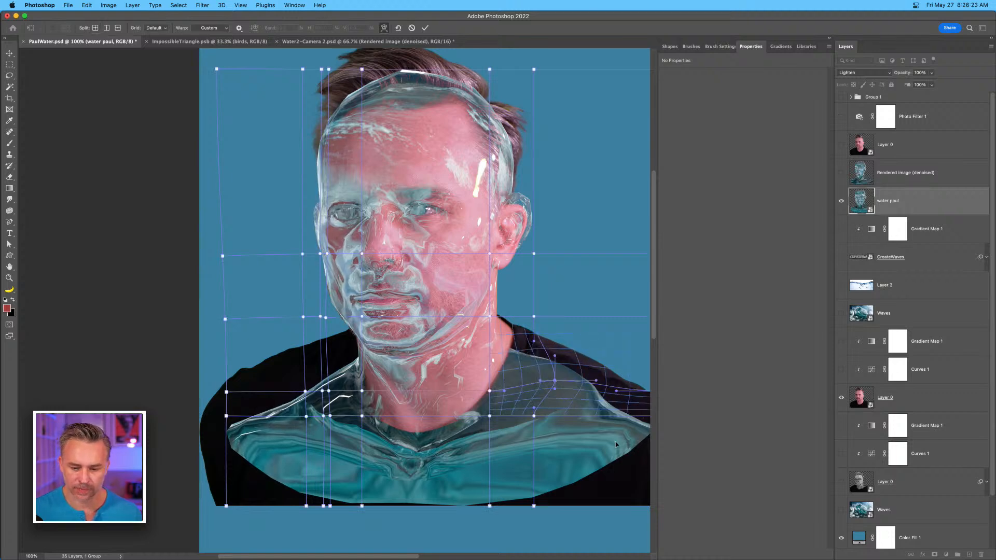
pyautogui.press('super+0')
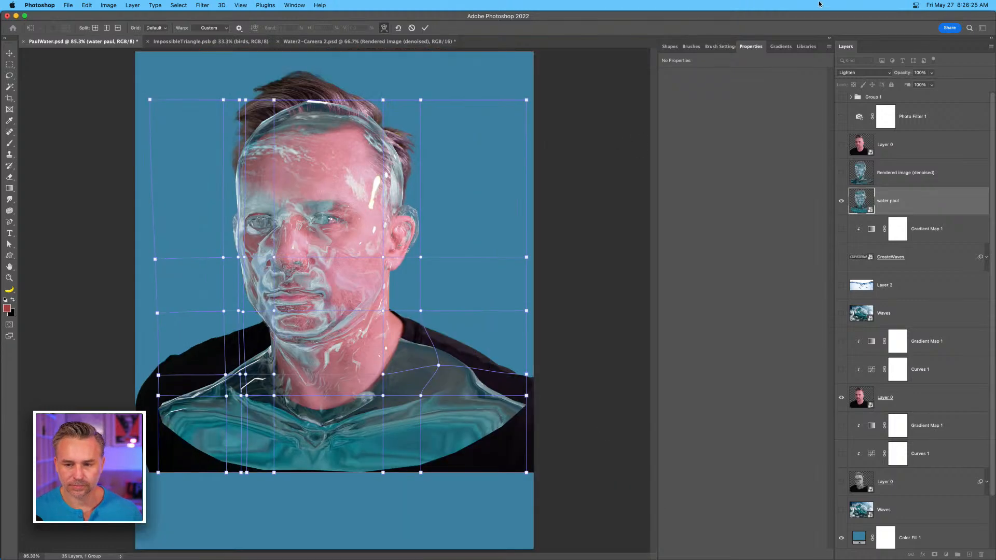
pyautogui.click(829, 39)
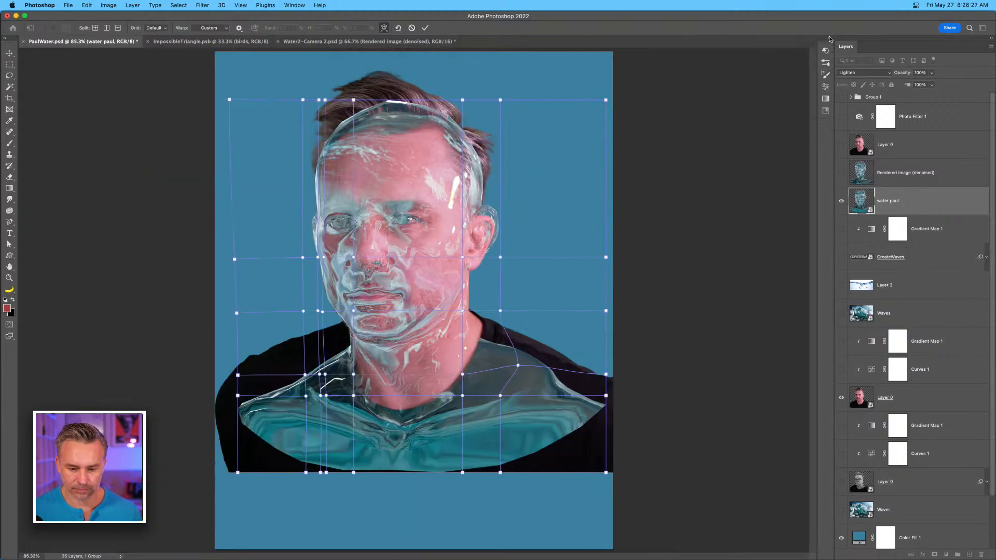
pyautogui.press('super+1')
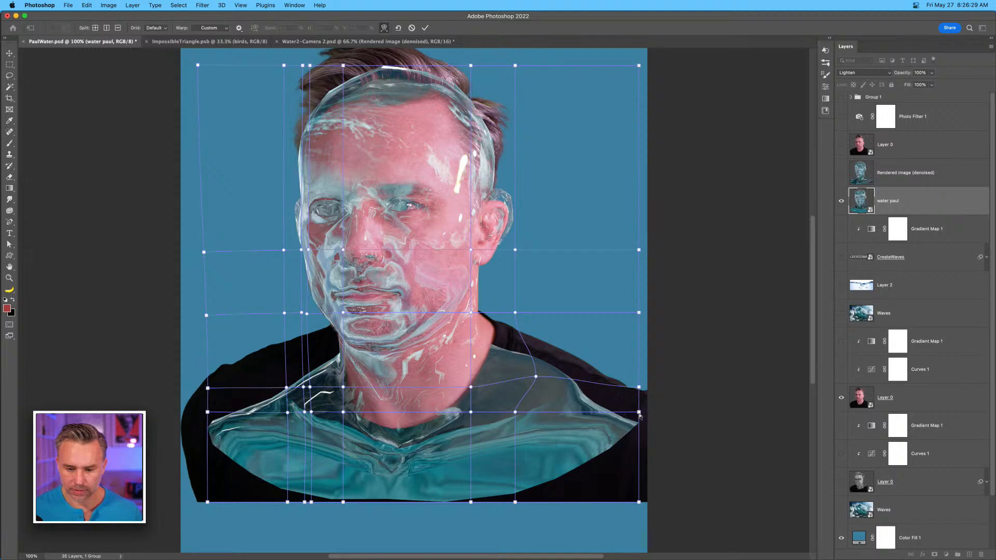
pyautogui.click(639, 412)
pyautogui.moveTo(639, 412); pyautogui.dragTo(690, 351)
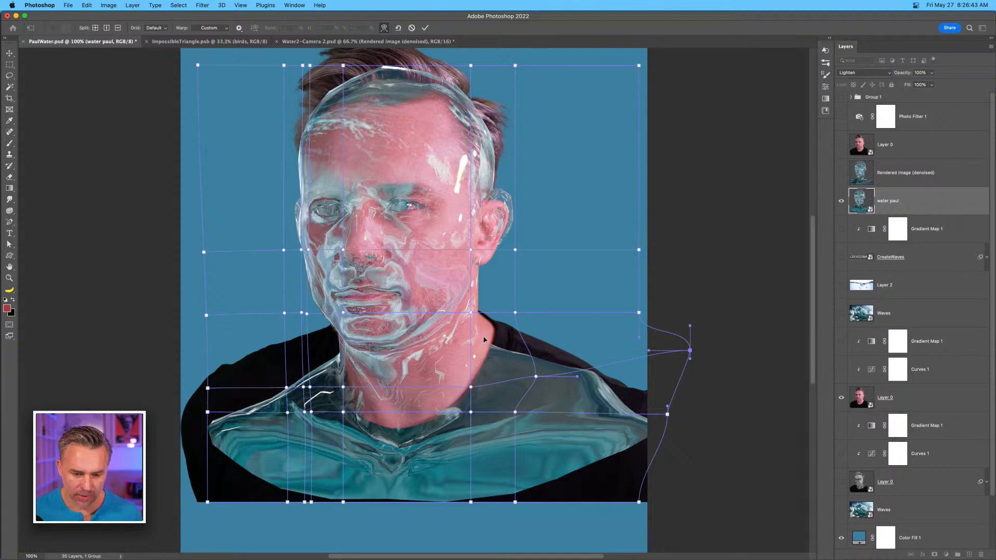
# Add a crosswise split where the neck meets the shoulder, pull the mesh there outward to fit the neck, and apply the warp.
pyautogui.moveTo(484, 340); pyautogui.dragTo(482, 343)
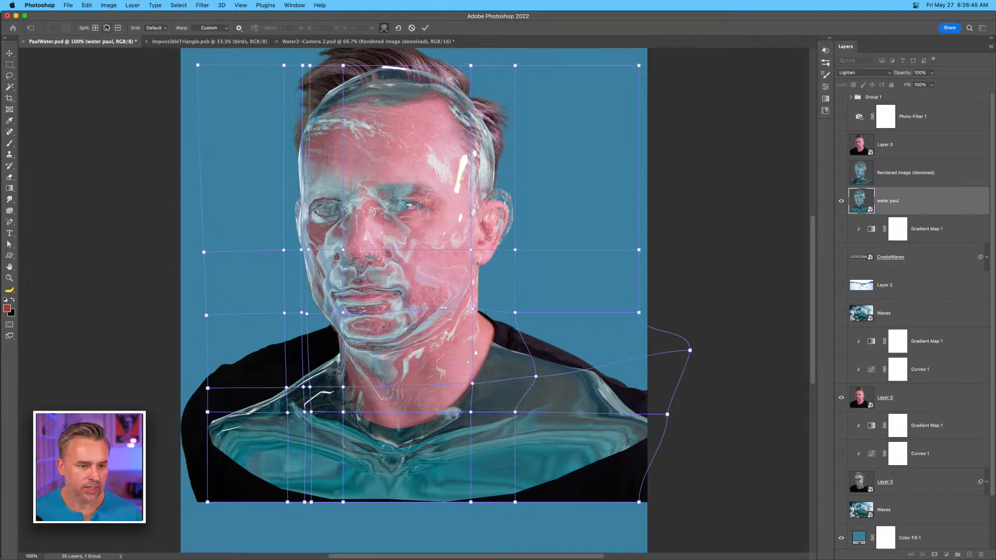
pyautogui.click(481, 338)
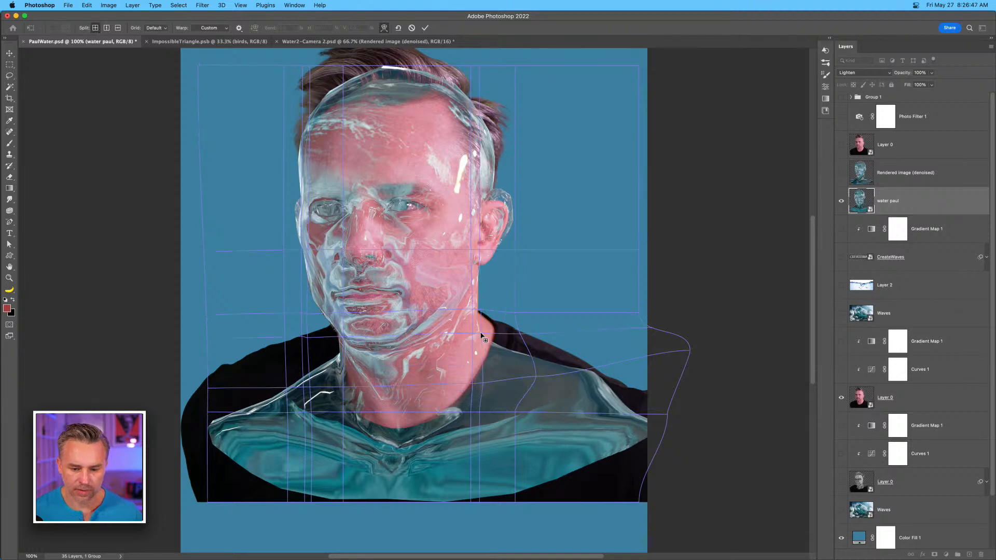
pyautogui.moveTo(484, 340); pyautogui.dragTo(492, 324)
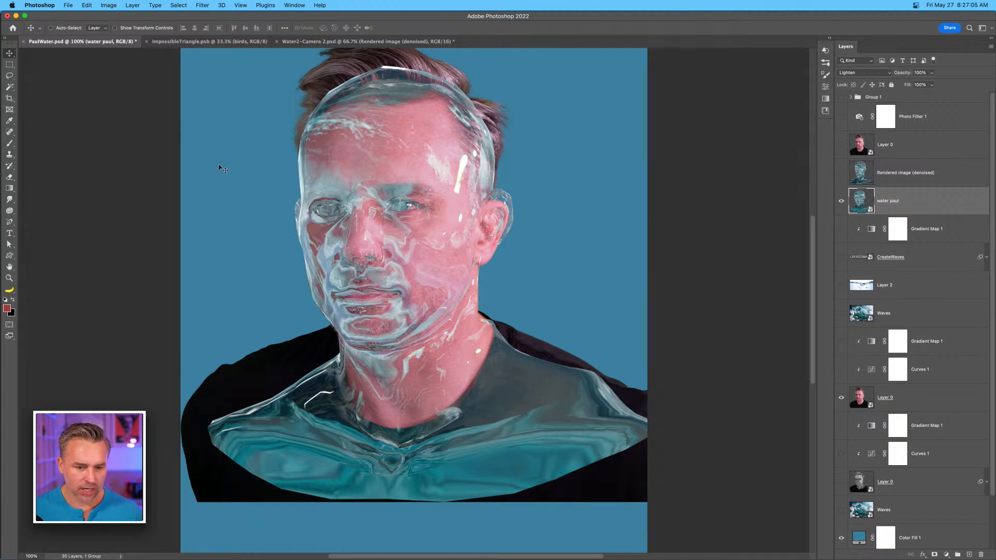
# Reopen the warp on the water head, pull the mesh points beside the ear inward onto the portrait's ear, and apply it.
pyautogui.press('super+t')
pyautogui.rightClick(353, 136)
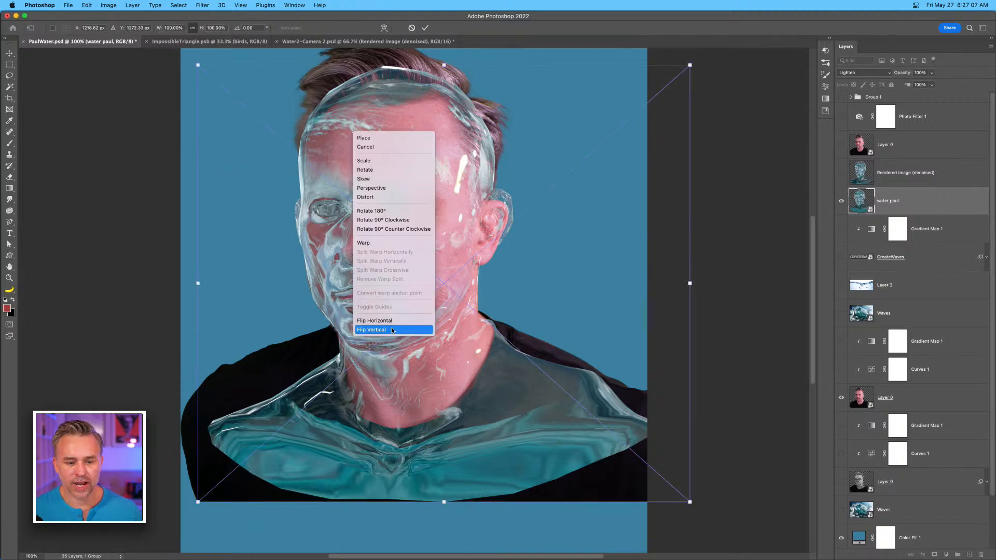
pyautogui.click(387, 249)
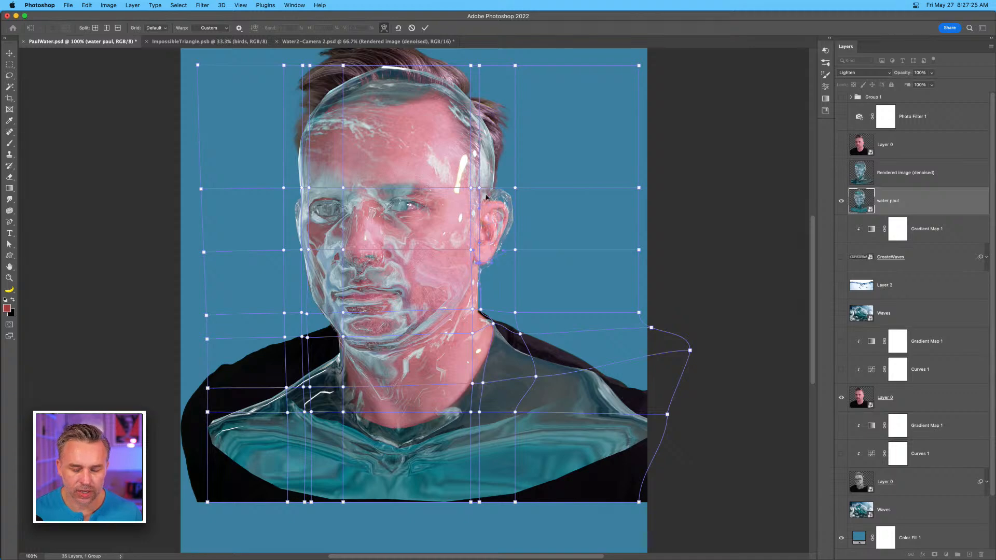
pyautogui.moveTo(514, 190); pyautogui.dragTo(511, 200)
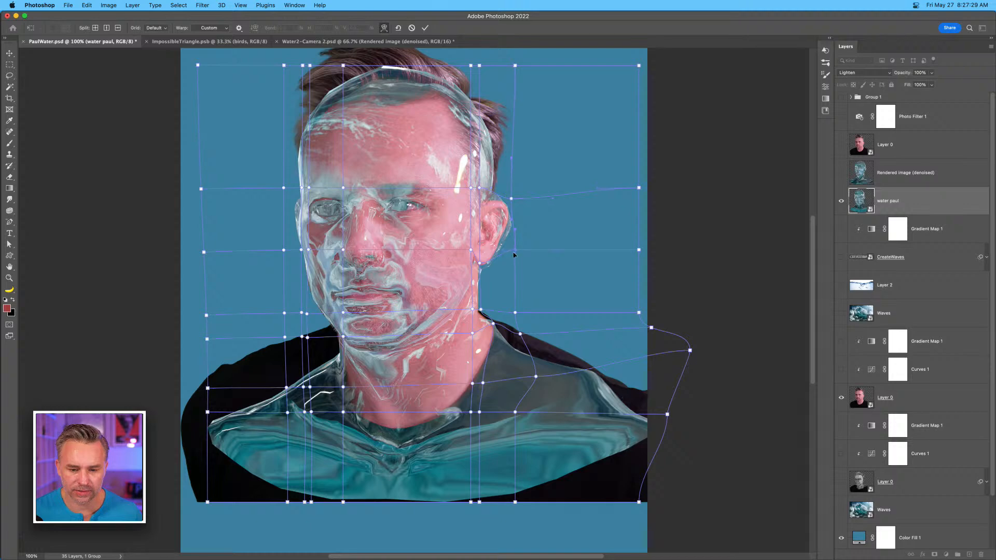
pyautogui.moveTo(514, 255); pyautogui.dragTo(507, 257)
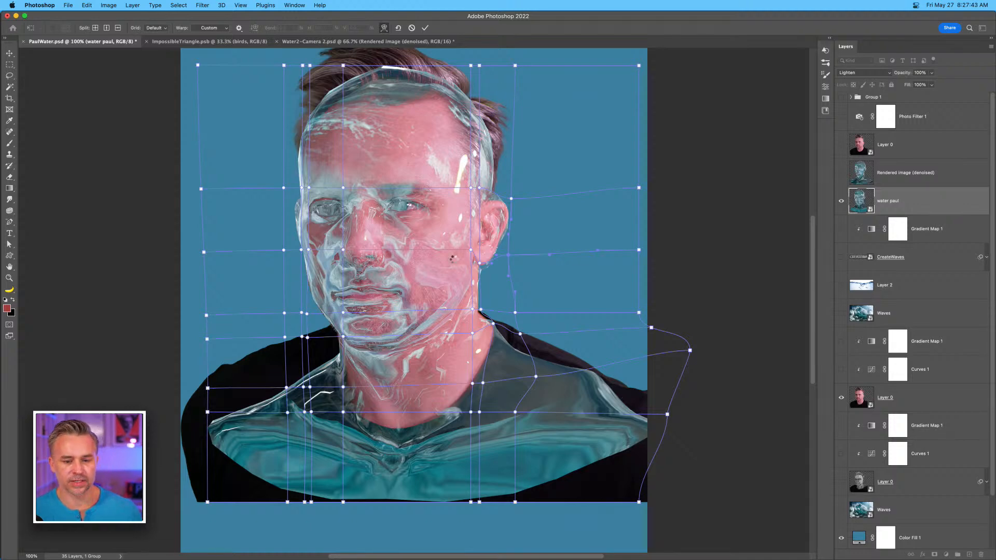
pyautogui.press('Return')
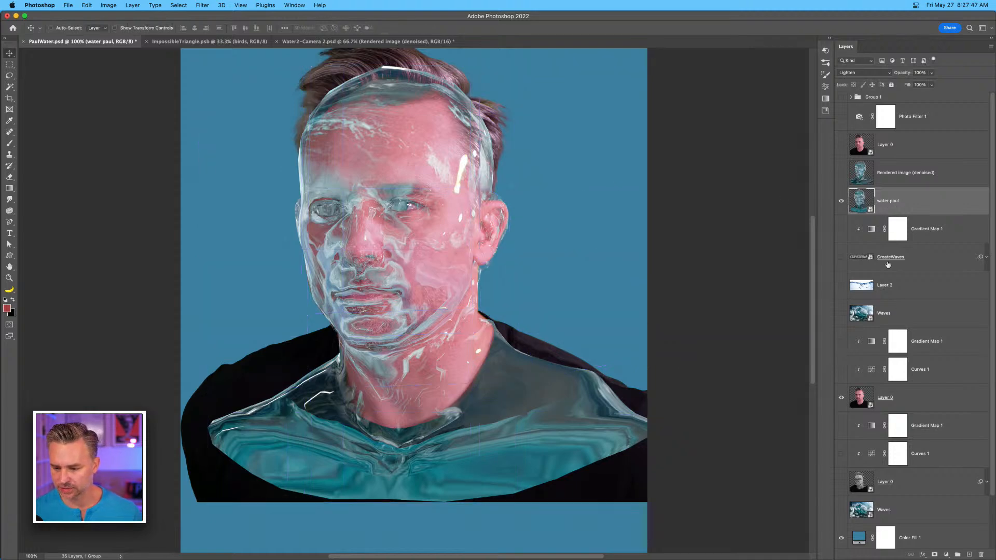
# Duplicate the visible portrait Layer 0 and group the Gradient Map 1, Curves 1 and hidden Layer 0 beneath it.
pyautogui.click(912, 396)
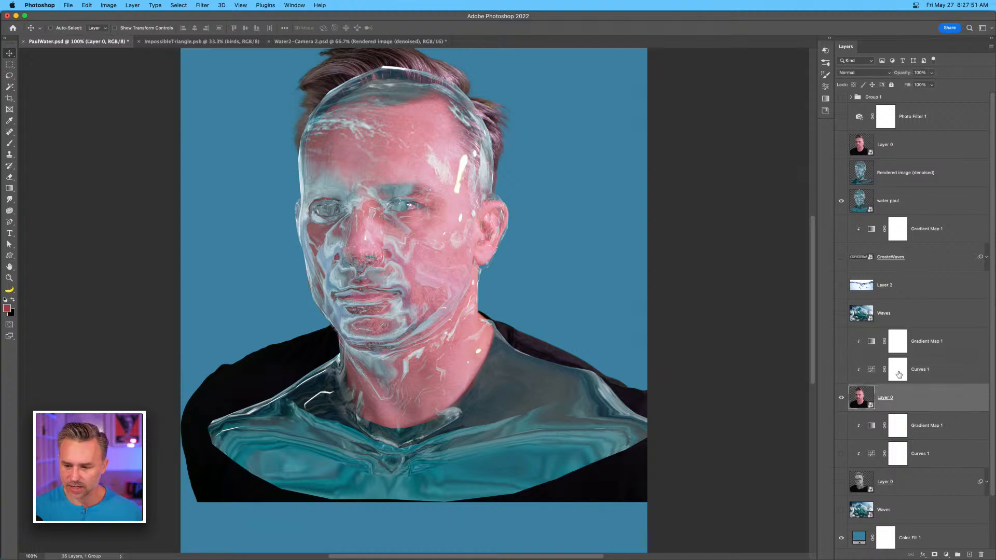
pyautogui.press('super+j')
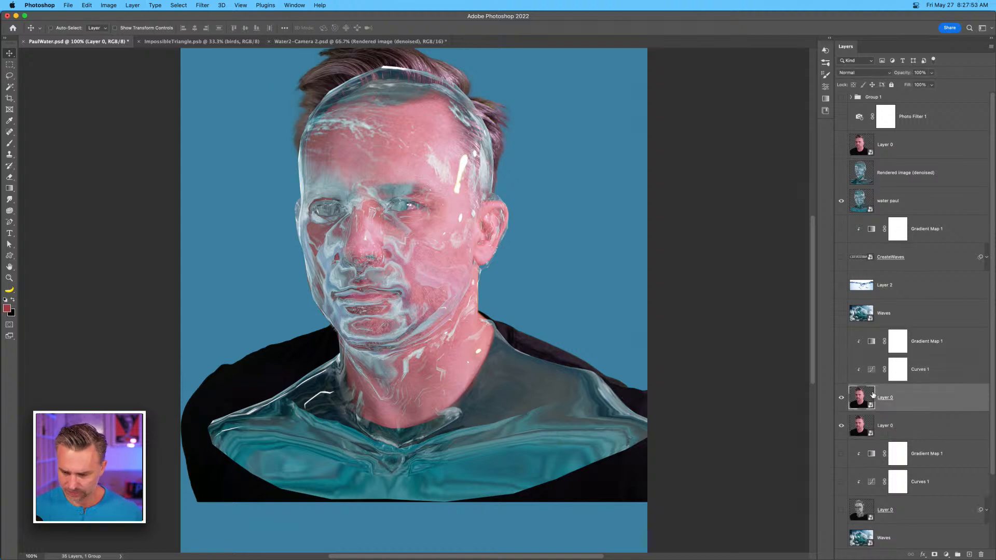
pyautogui.click(920, 457)
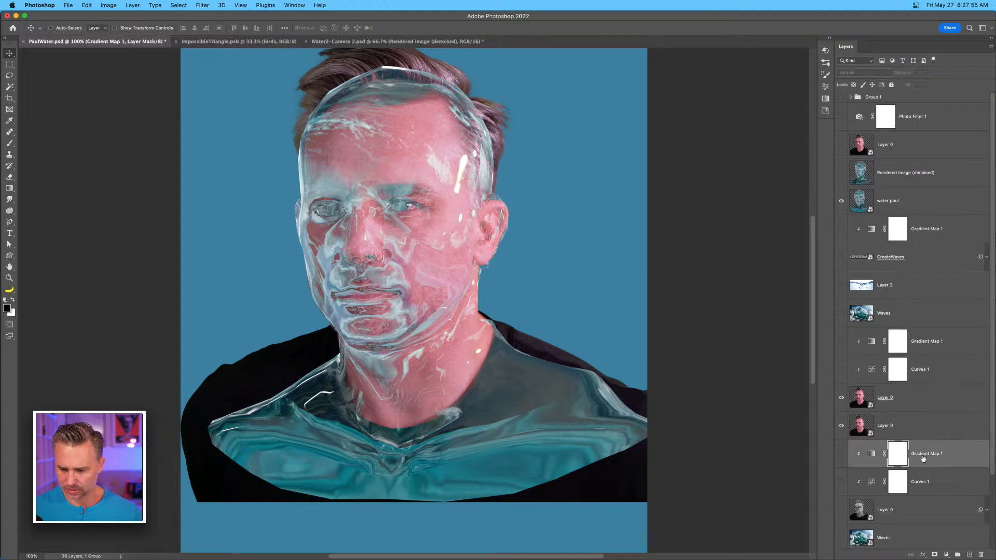
pyautogui.scroll(-3, 920, 458)
pyautogui.keyDown('shift'); pyautogui.click(851, 425); pyautogui.keyUp('shift')
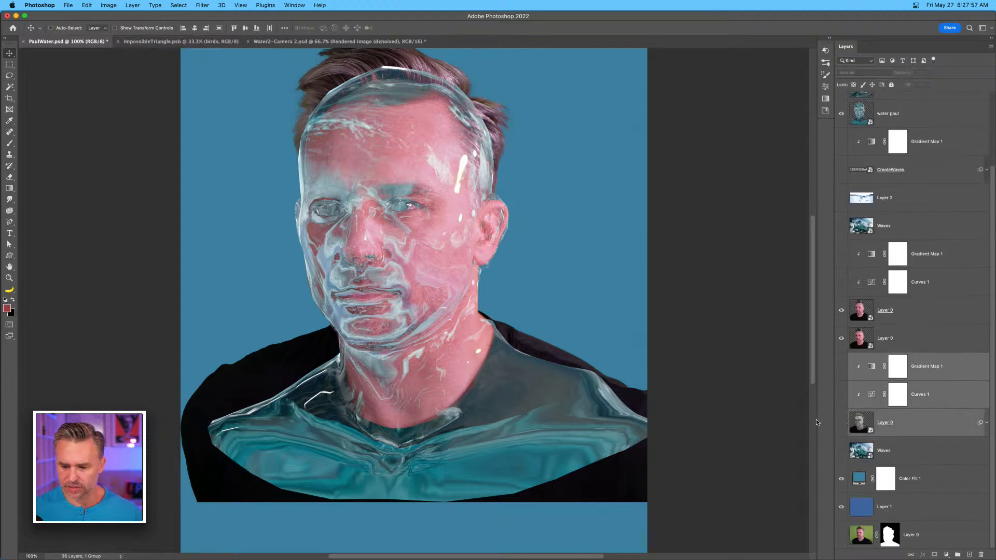
pyautogui.press('super+g')
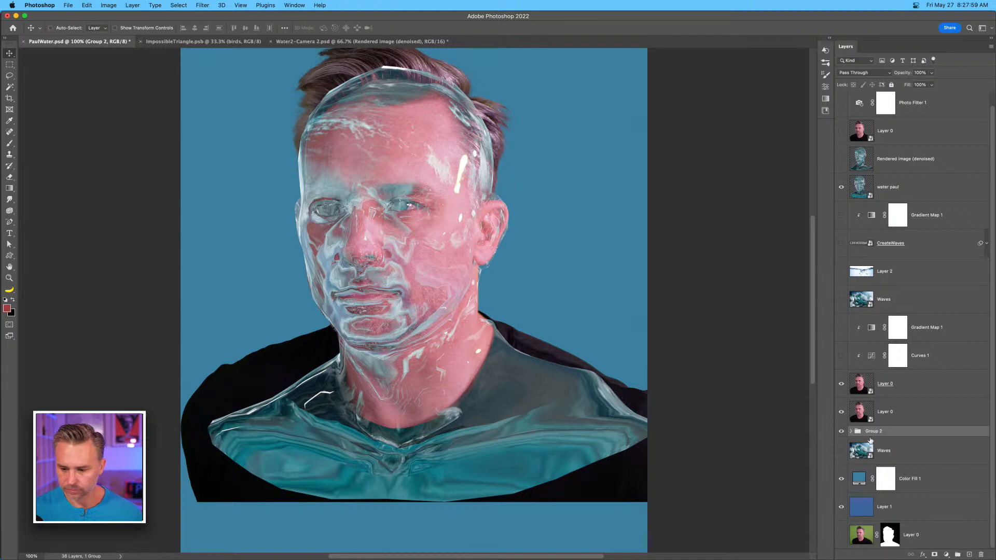
# Move the new group below the Color Fill 1 layer and delete the leftover Layer 1 beneath it.
pyautogui.moveTo(886, 439); pyautogui.dragTo(907, 488)
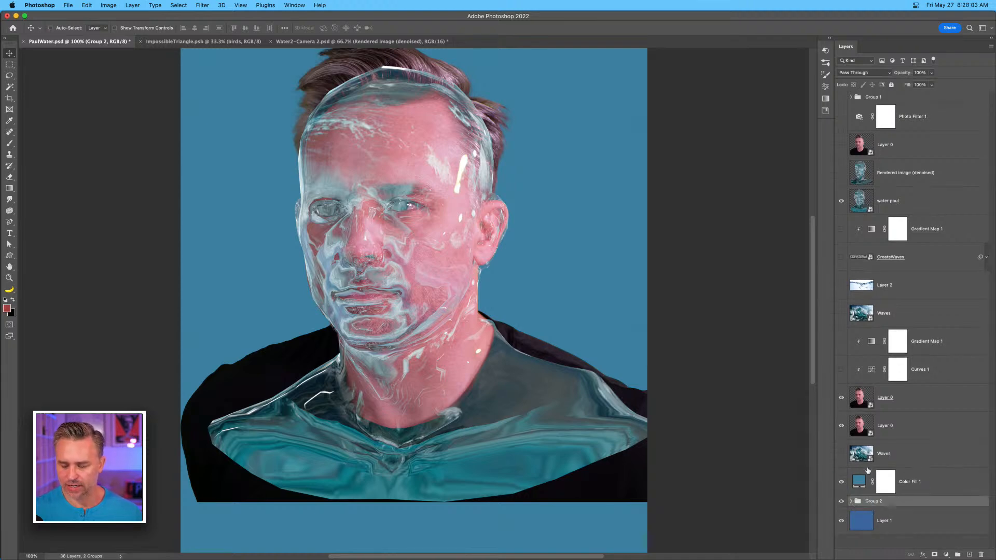
pyautogui.click(893, 525)
pyautogui.click(980, 555)
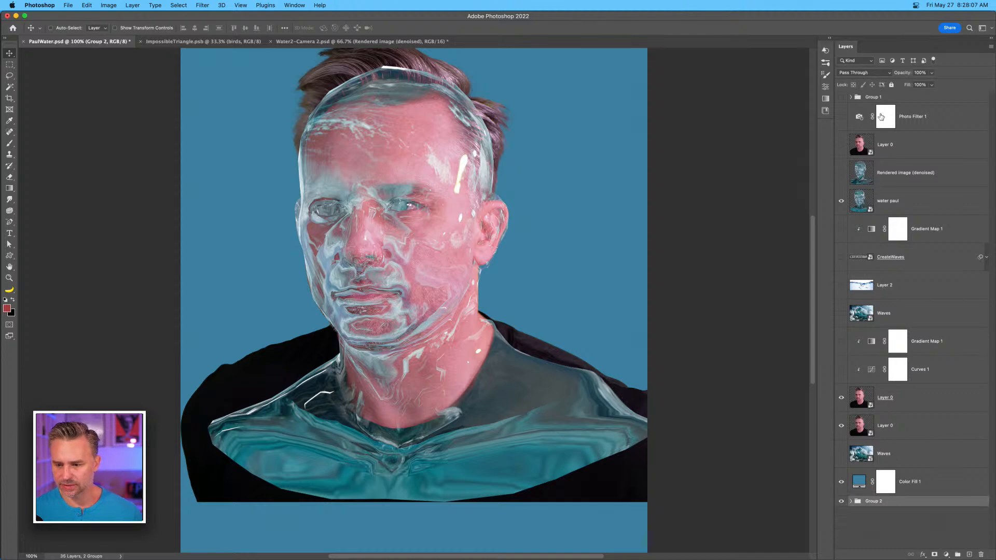
# Delete the Rendered image (denoised) layer, the Gradient Map 1 below water paul, and the CreateWaves layer.
pyautogui.click(915, 205)
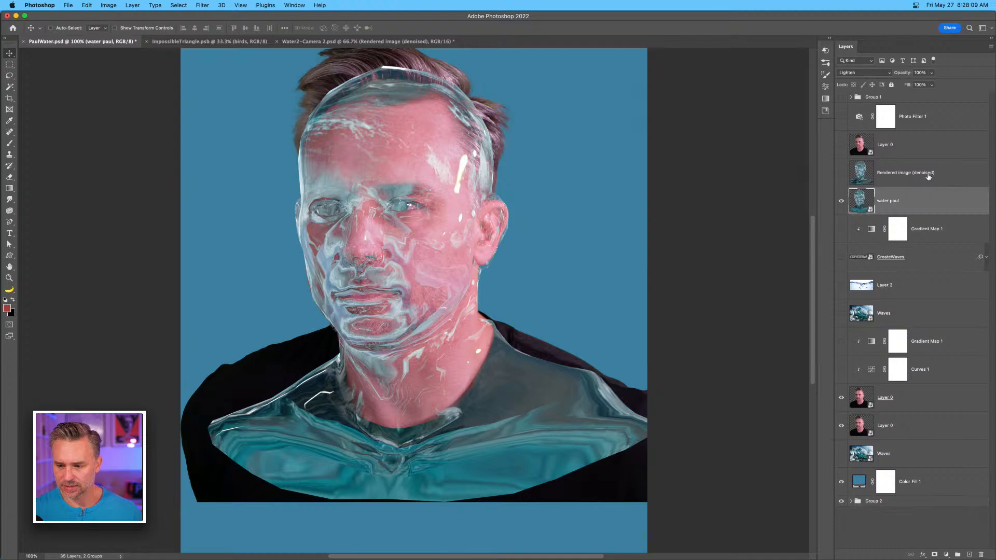
pyautogui.click(938, 176)
pyautogui.press('Delete')
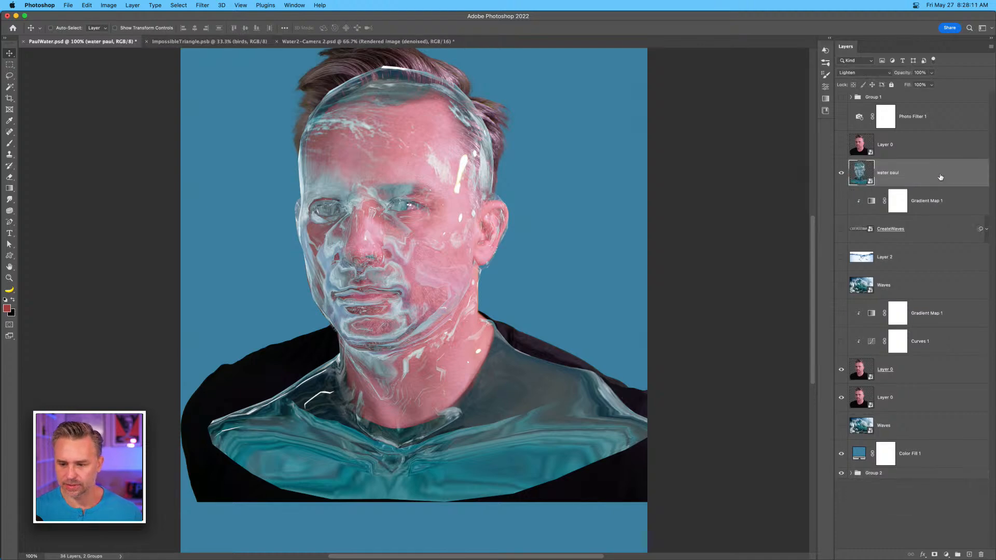
pyautogui.click(936, 203)
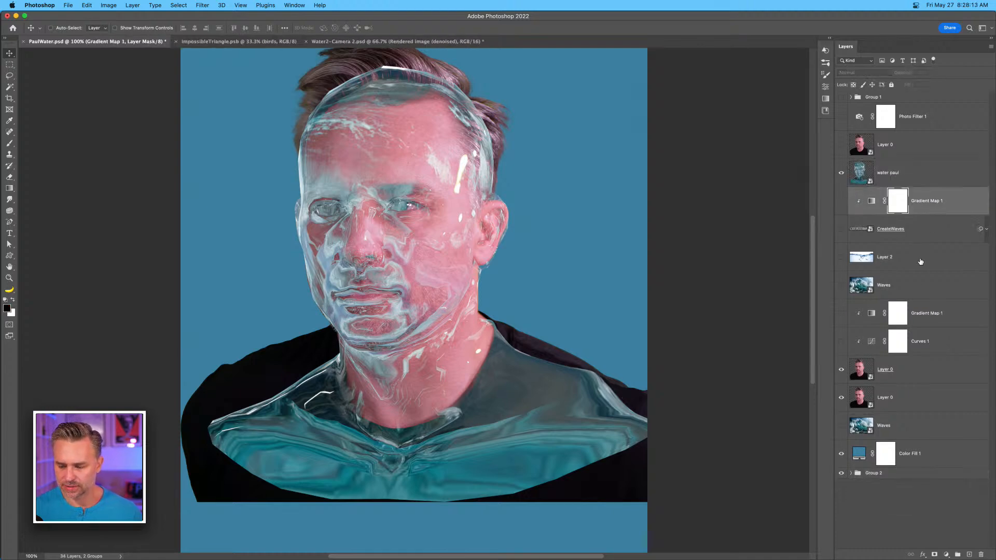
pyautogui.press('Delete')
pyautogui.press('Delete')
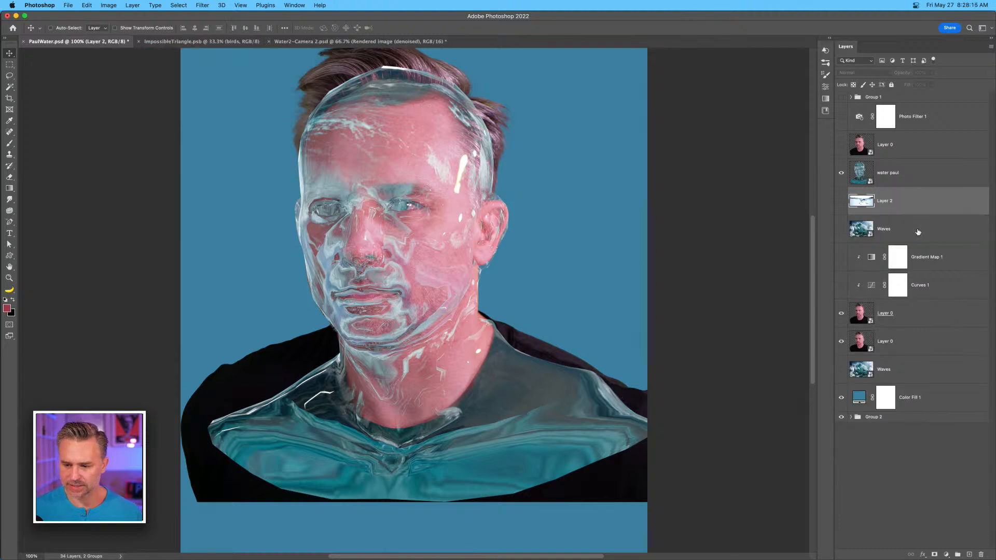
pyautogui.click(892, 287)
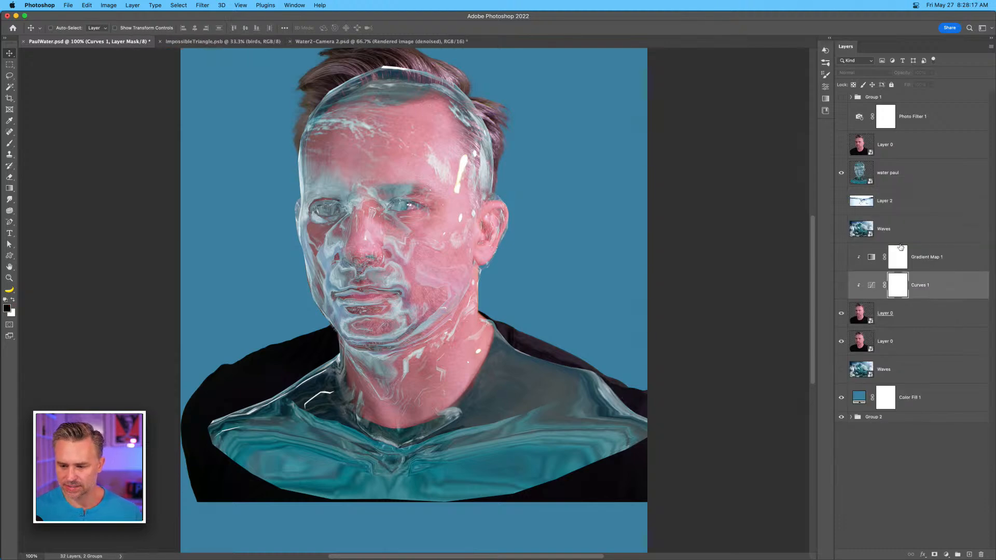
# Select the water paul layer, hide both portrait layers below it, and inspect the water face against the blue fill.
pyautogui.click(896, 182)
pyautogui.moveTo(842, 348); pyautogui.dragTo(839, 314)
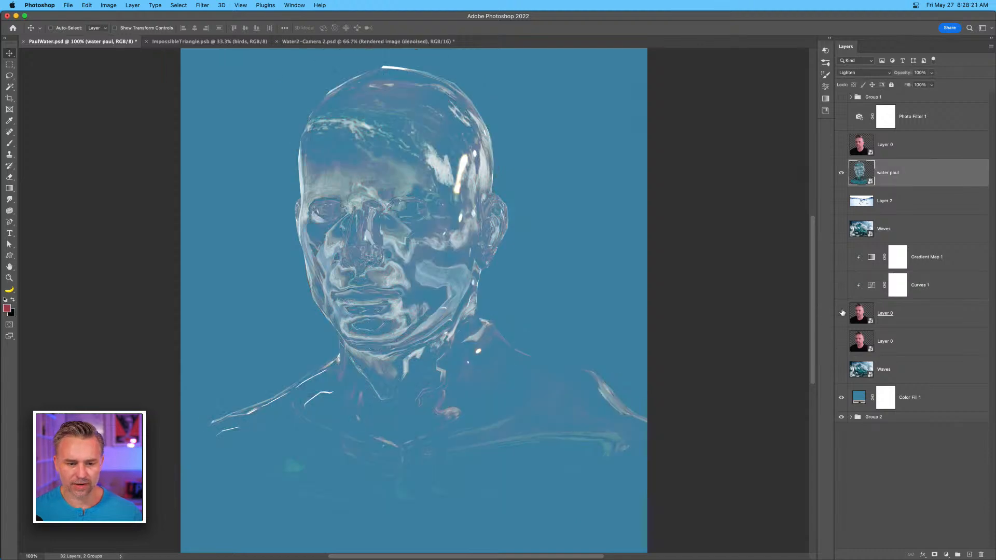
pyautogui.press('super+equal')
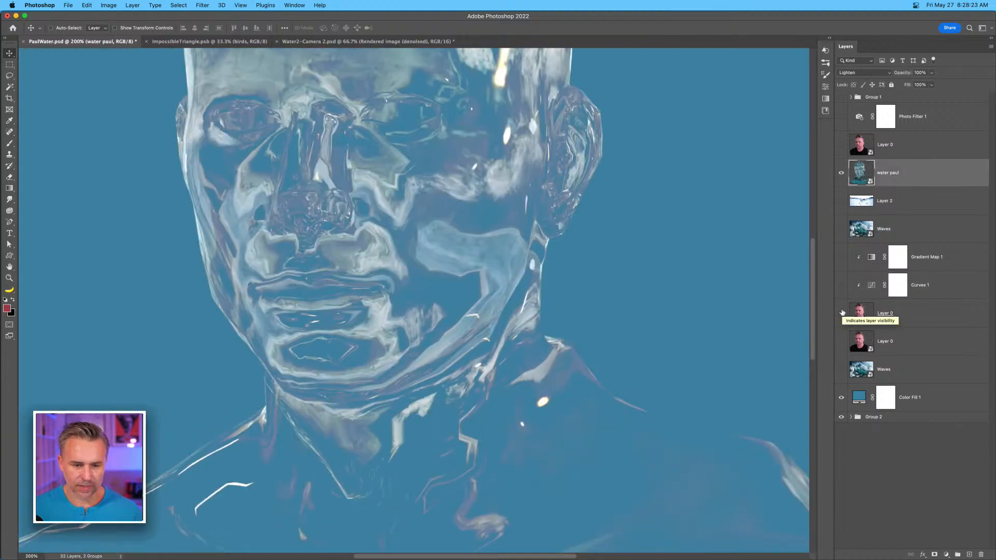
pyautogui.moveTo(217, 330); pyautogui.dragTo(307, 447)
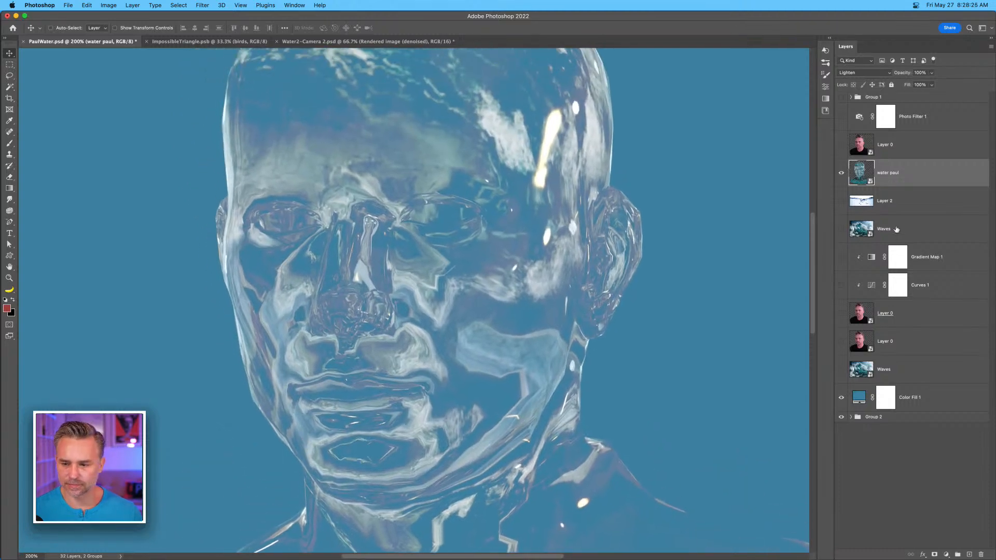
# Show the upper portrait Layer 0 above the visible water paul layer, with the lower portraits hidden, comparing how the heads align.
pyautogui.click(842, 146)
pyautogui.click(842, 148)
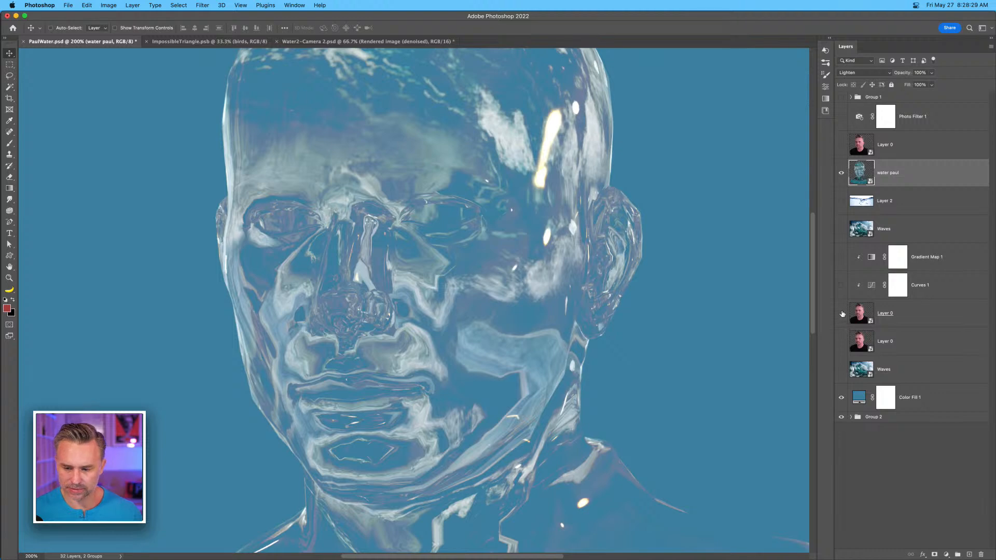
pyautogui.click(841, 313)
pyautogui.click(841, 149)
pyautogui.click(841, 147)
pyautogui.click(841, 147)
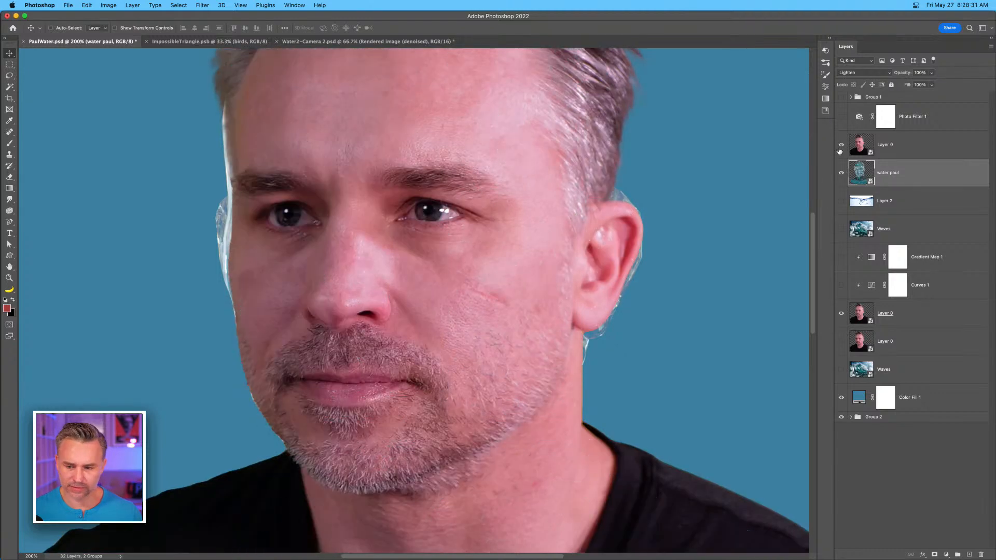
pyautogui.click(842, 173)
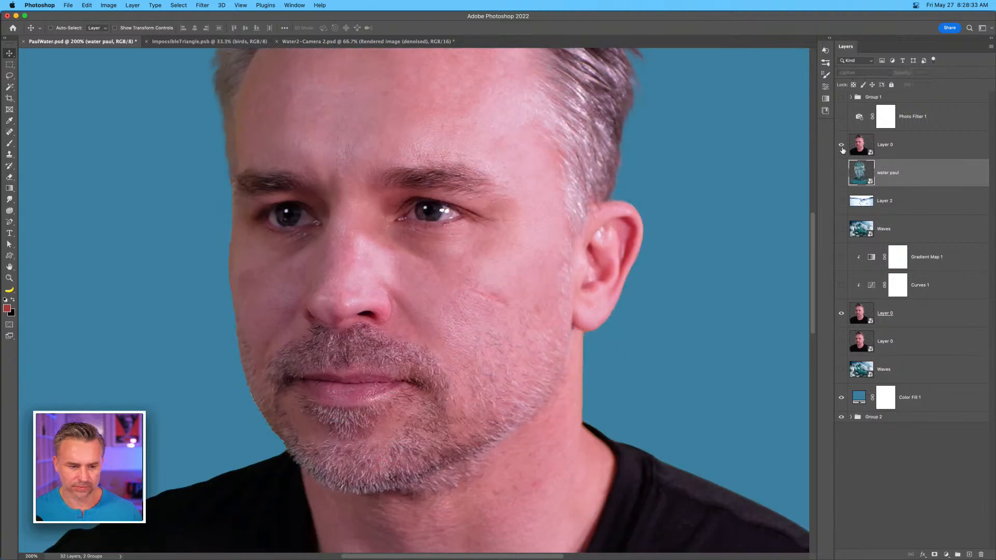
pyautogui.click(842, 314)
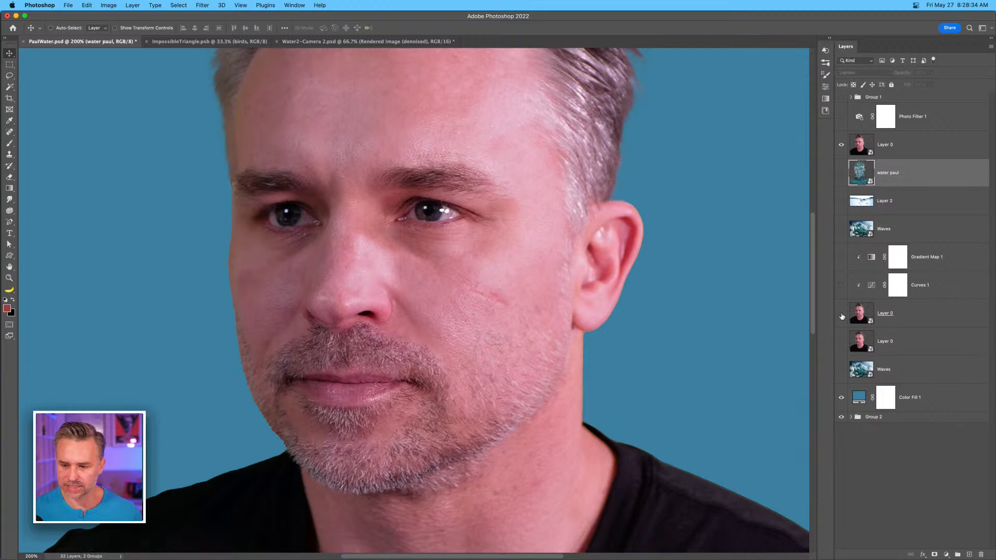
pyautogui.click(842, 173)
# Clip the upper portrait Layer 0 to the water paul layer and set water paul's blend mode to Normal.
pyautogui.click(892, 149)
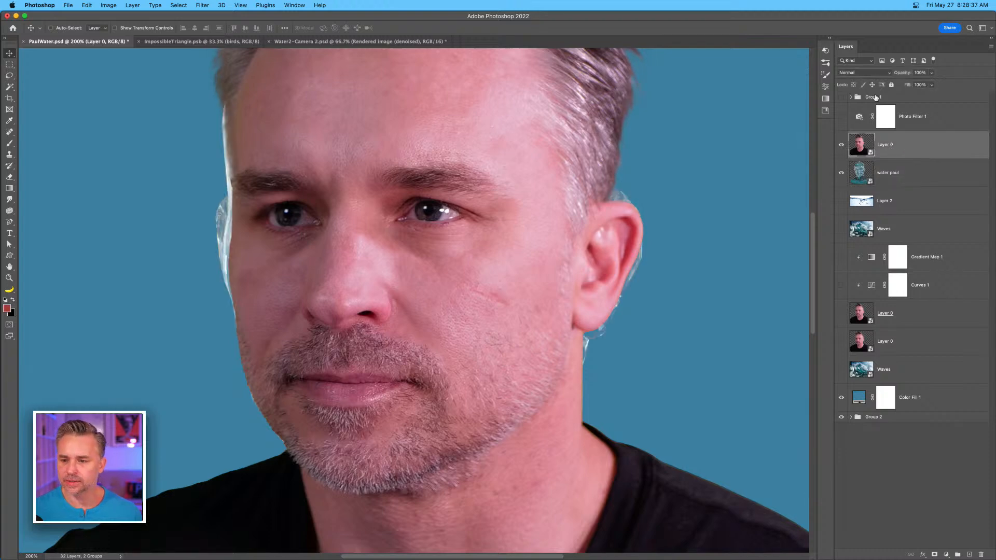
pyautogui.keyDown('alt'); pyautogui.click(906, 158); pyautogui.keyUp('alt')
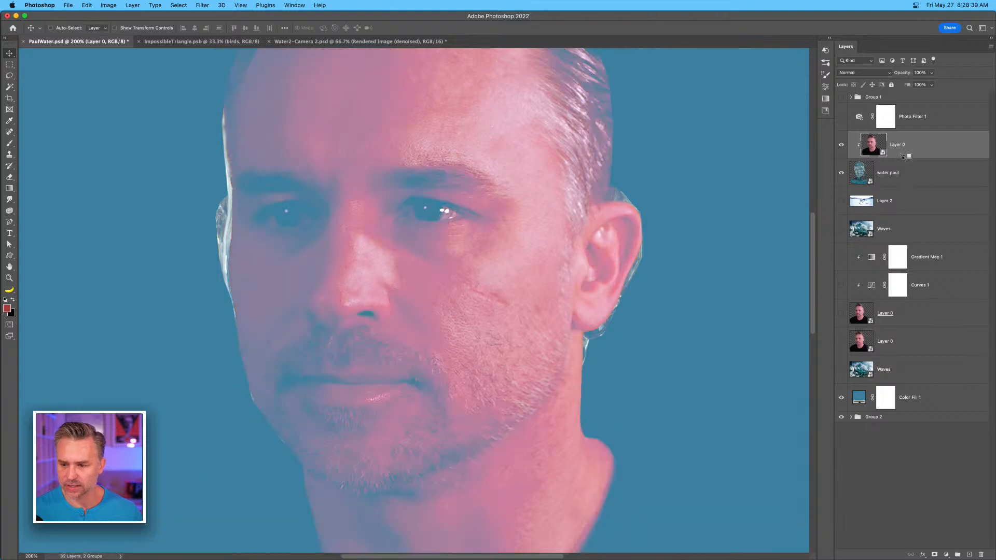
pyautogui.press('super+minus')
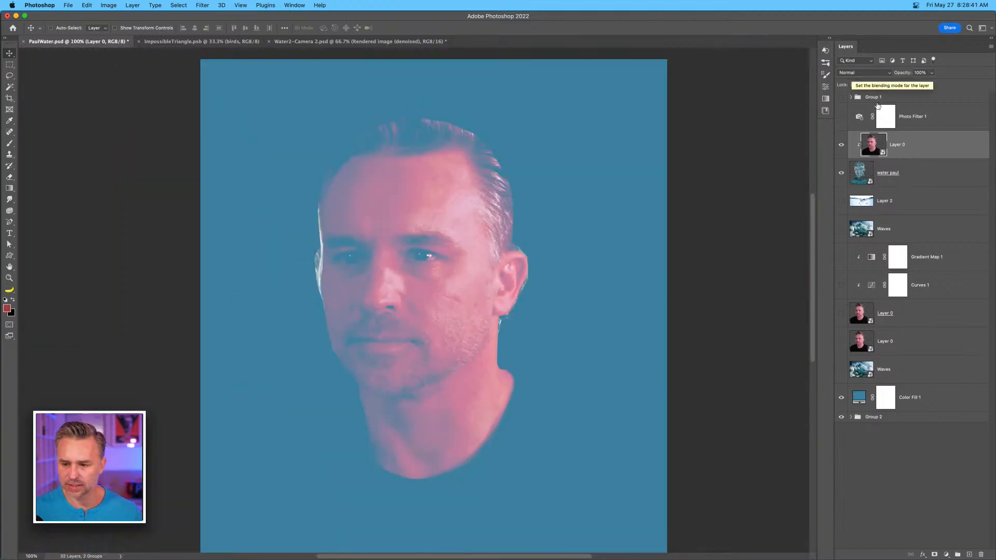
pyautogui.click(923, 177)
pyautogui.click(848, 73)
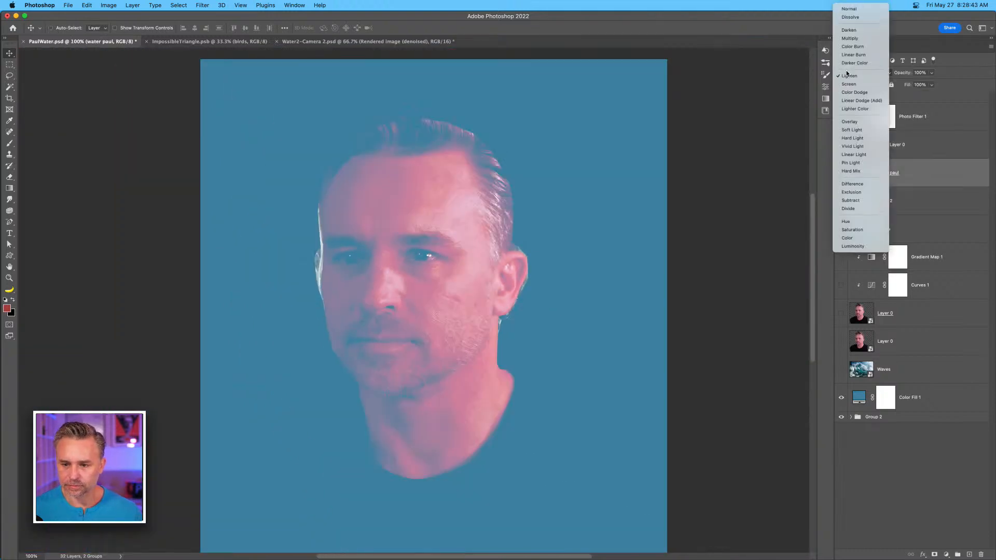
pyautogui.click(846, 8)
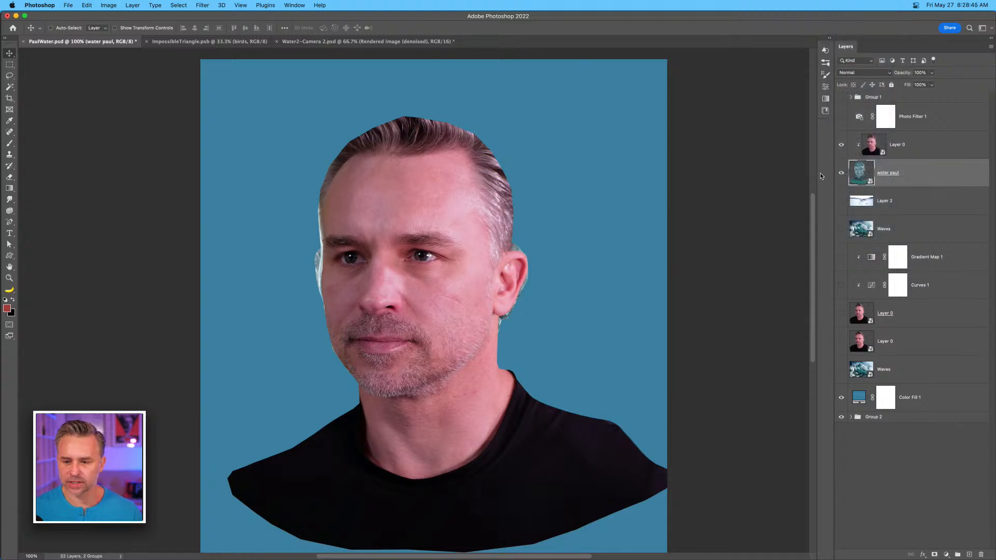
# Preview alternative blend modes such as Overlay and Hard Light on water paul and the clipped Layer 0, keeping both at Normal.
pyautogui.click(861, 71)
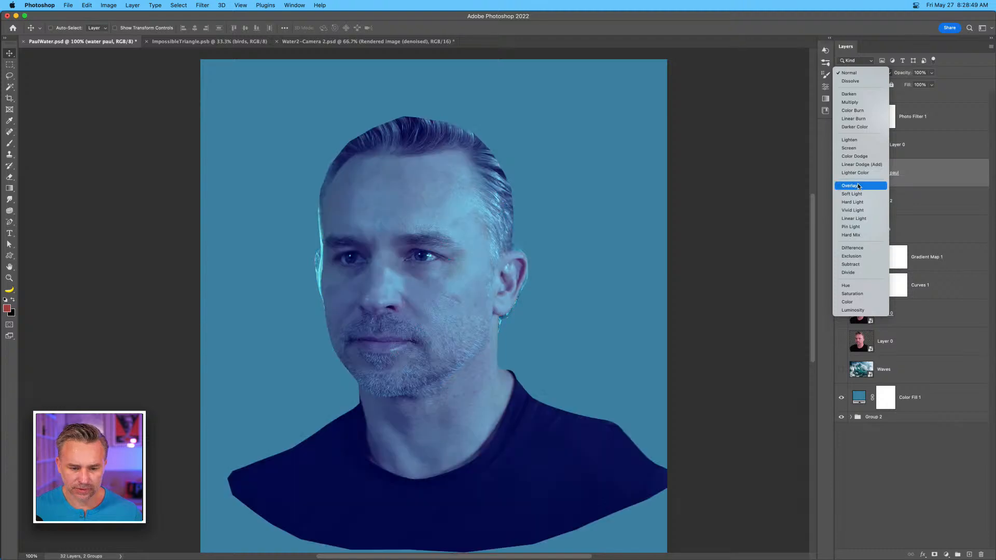
pyautogui.click(974, 169)
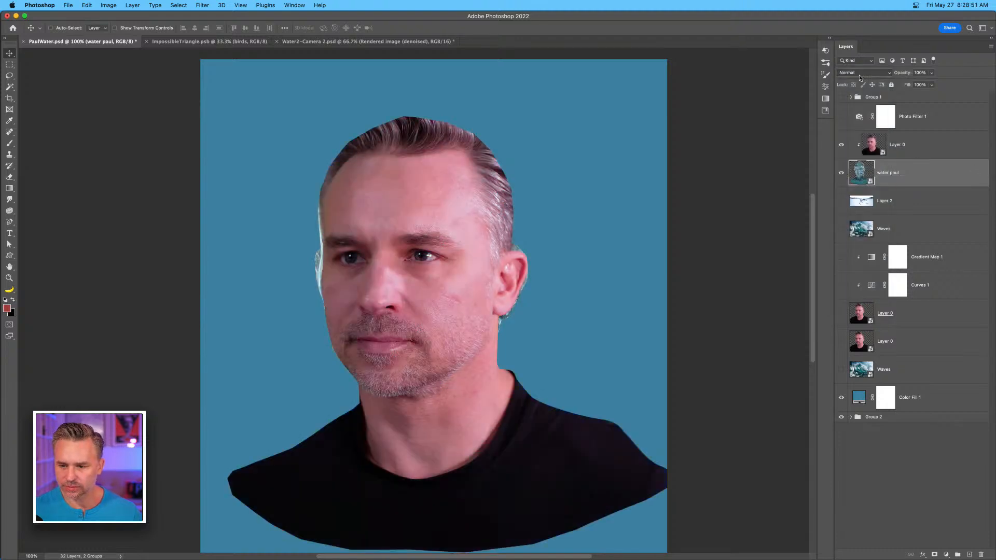
pyautogui.click(876, 143)
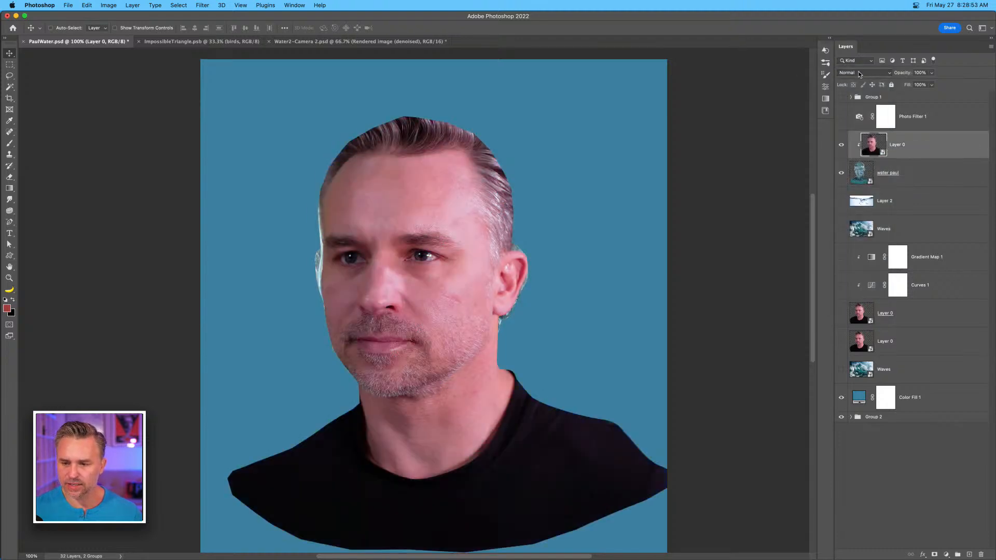
pyautogui.click(861, 73)
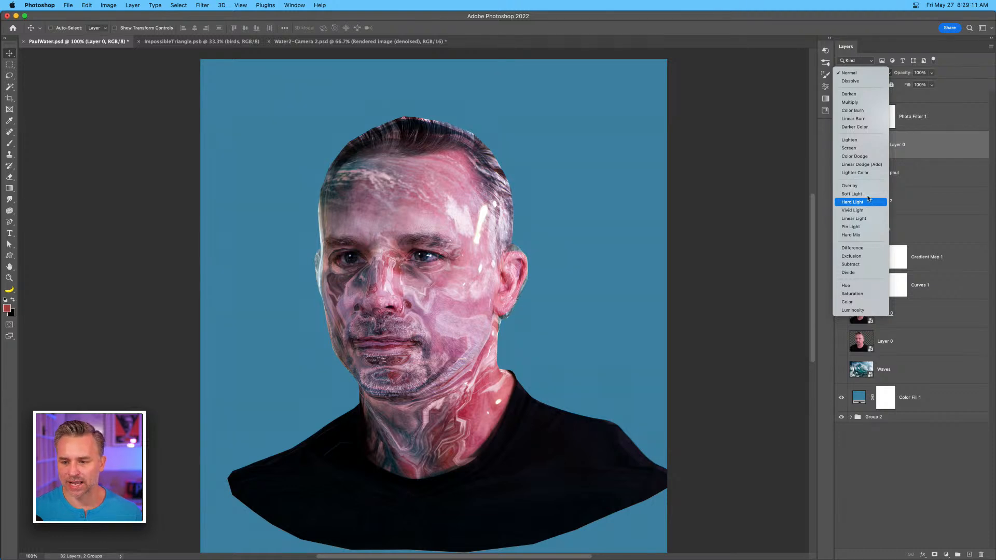
pyautogui.click(953, 145)
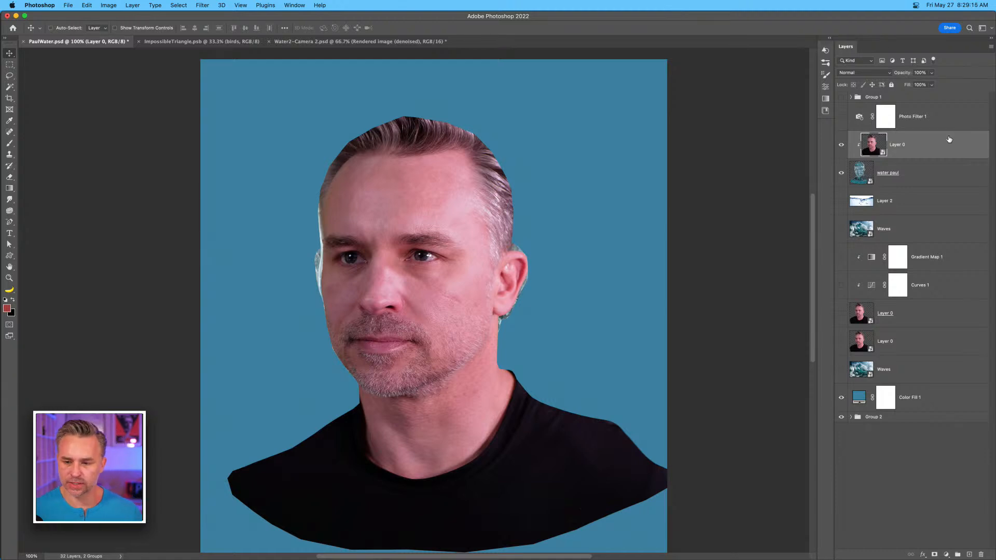
# Delete the hidden Photo Filter 1 and add a new Photo Filter adjustment above the portrait using Cooling Filter (80).
pyautogui.click(938, 122)
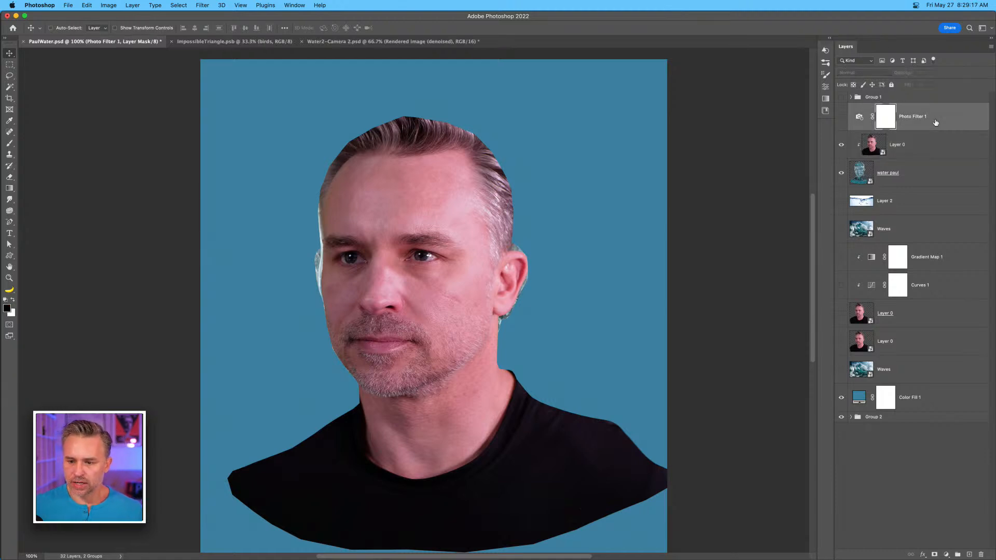
pyautogui.press('Delete')
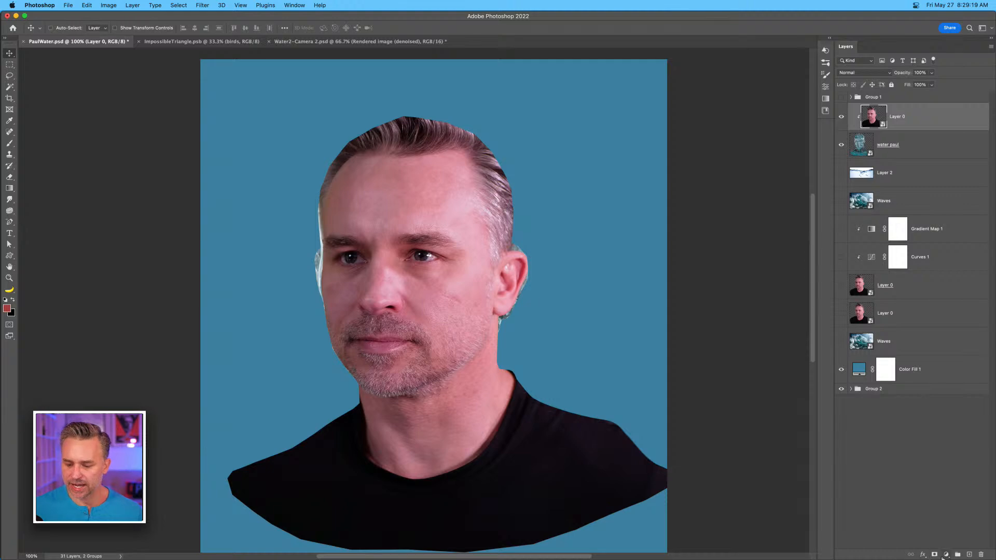
pyautogui.click(946, 555)
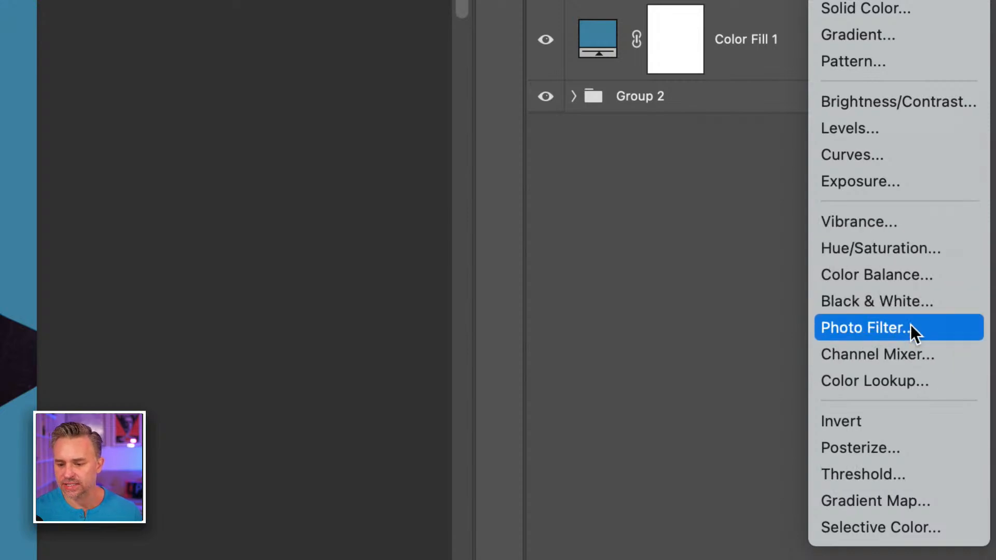
pyautogui.click(909, 325)
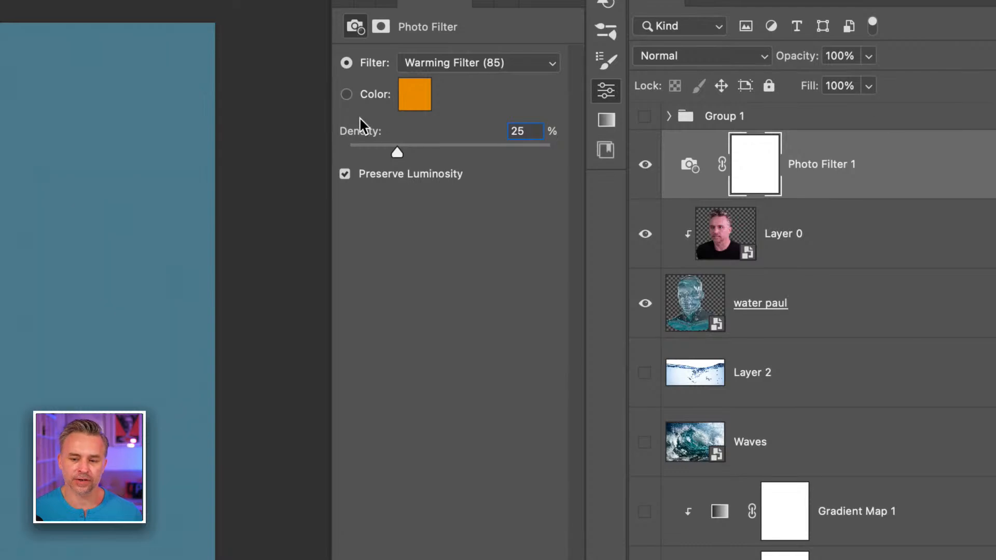
pyautogui.click(440, 64)
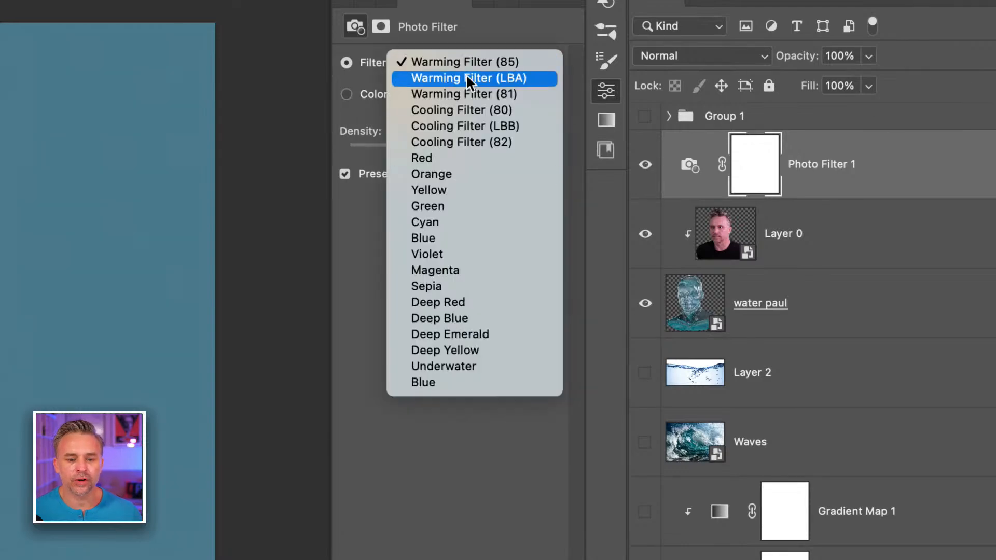
pyautogui.click(471, 109)
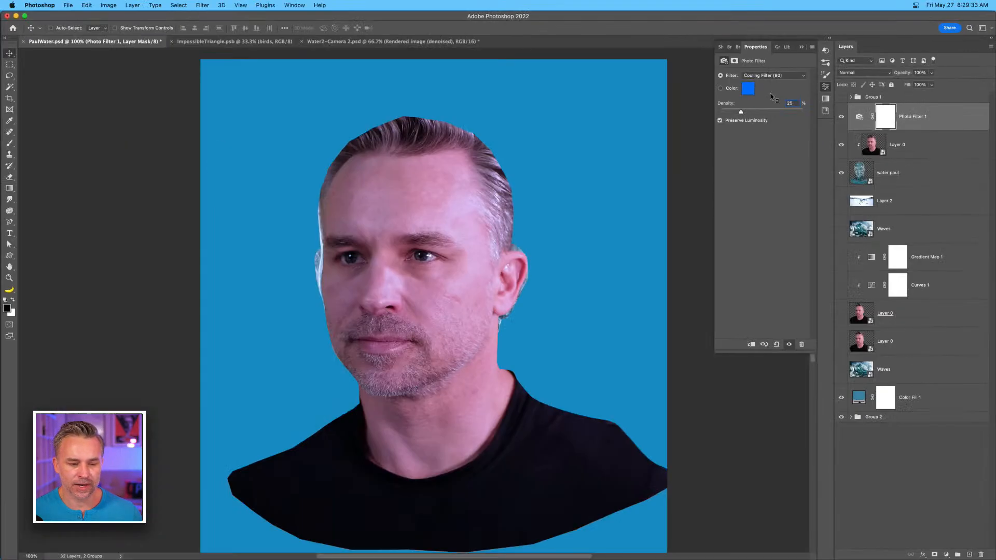
# Clip the Photo Filter 1 adjustment to the portrait layers beneath it and compare the image with and without the filter.
pyautogui.click(843, 118)
pyautogui.click(843, 119)
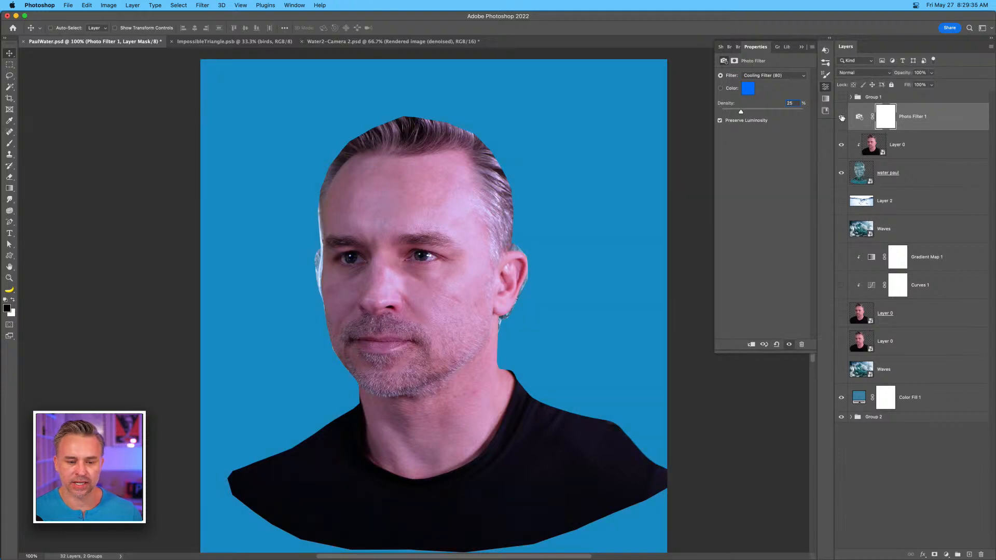
pyautogui.click(843, 118)
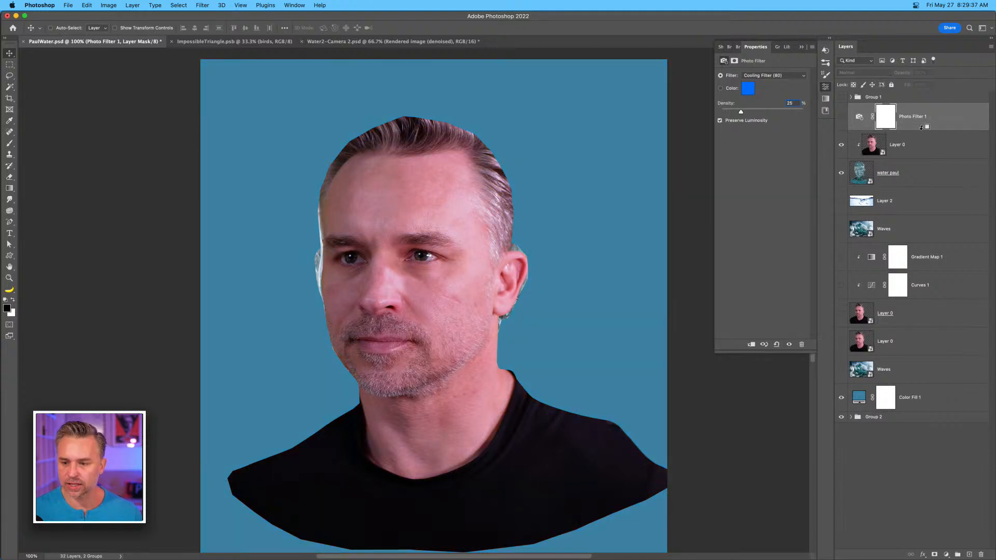
pyautogui.keyDown('alt'); pyautogui.click(924, 129); pyautogui.keyUp('alt')
pyautogui.click(842, 118)
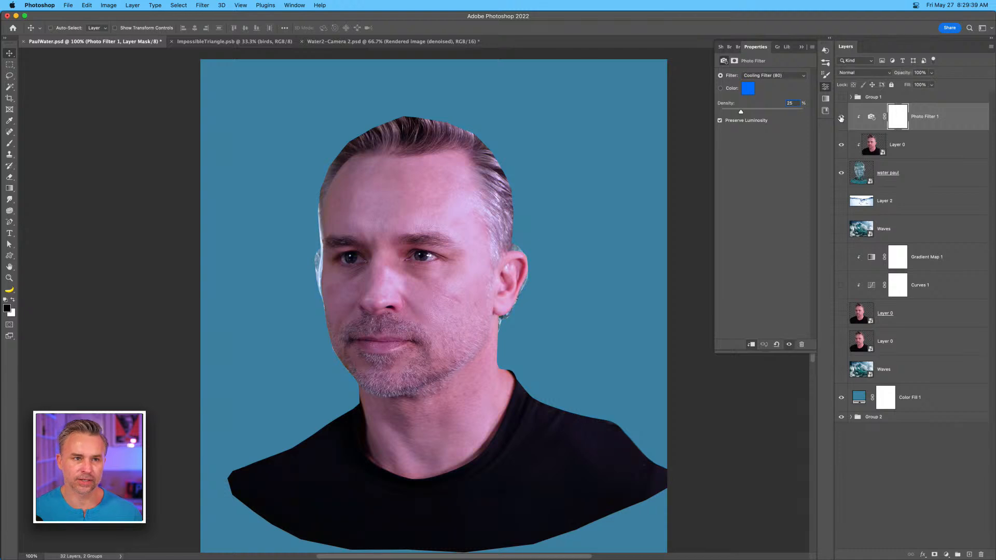
pyautogui.click(842, 118)
pyautogui.click(842, 118)
# Change the photo filter to Cooling Filter (82) and set its density to 40%.
pyautogui.click(762, 76)
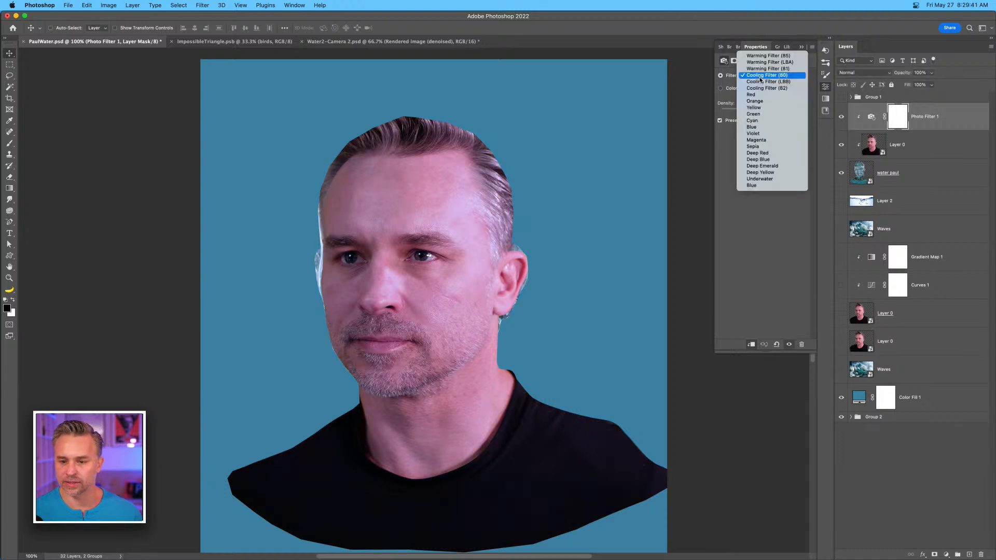
pyautogui.click(763, 75)
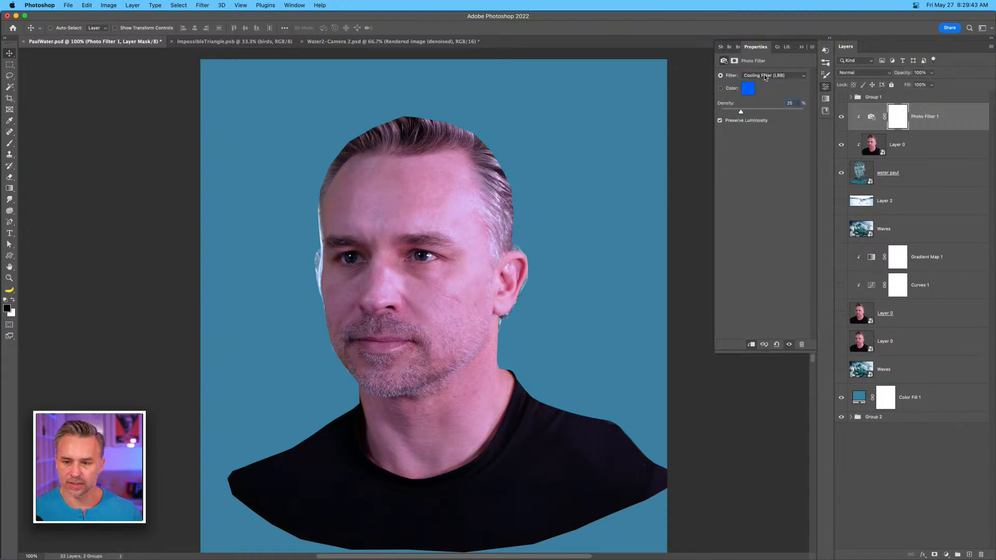
pyautogui.click(765, 77)
pyautogui.click(765, 83)
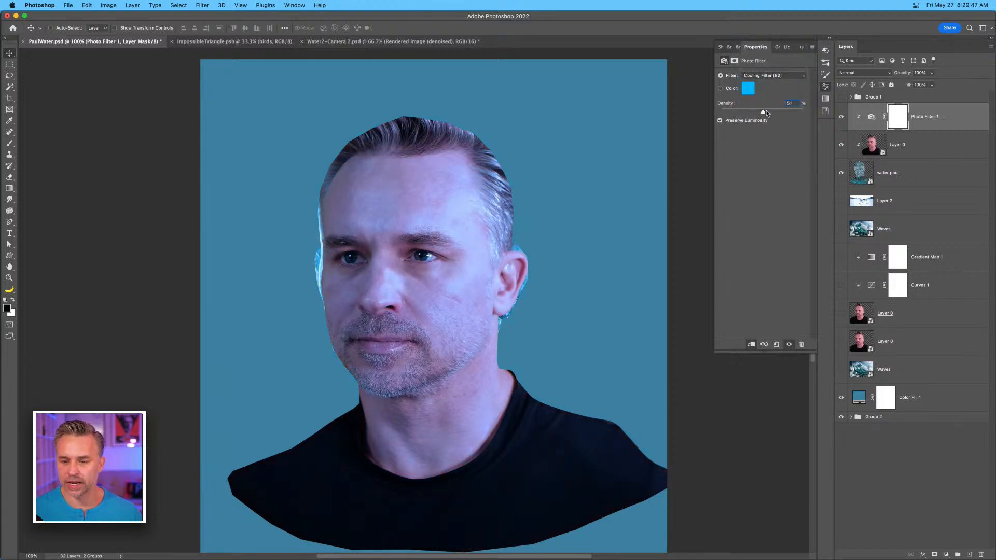
pyautogui.moveTo(767, 113)
pyautogui.mouseDown()
pyautogui.moveTo(783, 113)
pyautogui.moveTo(754, 113)
pyautogui.mouseUp()
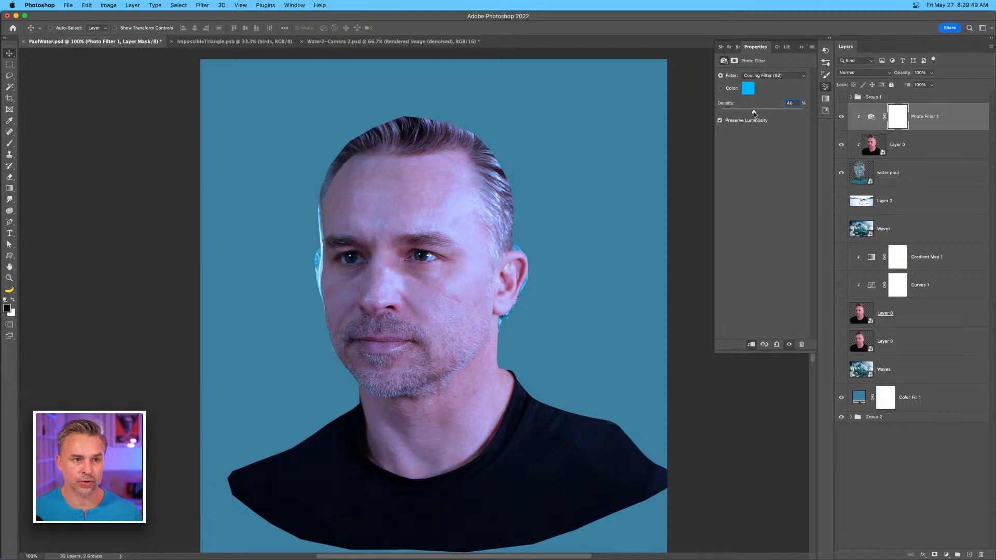
# Compare the clipped portrait Layer 0 with the water paul face beneath it, both under the cooling filter.
pyautogui.click(913, 173)
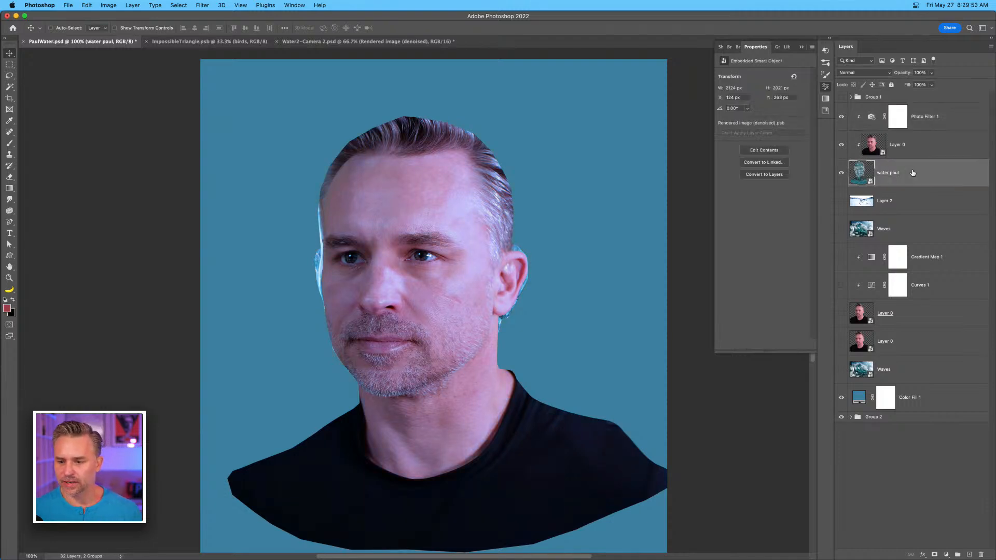
pyautogui.click(909, 149)
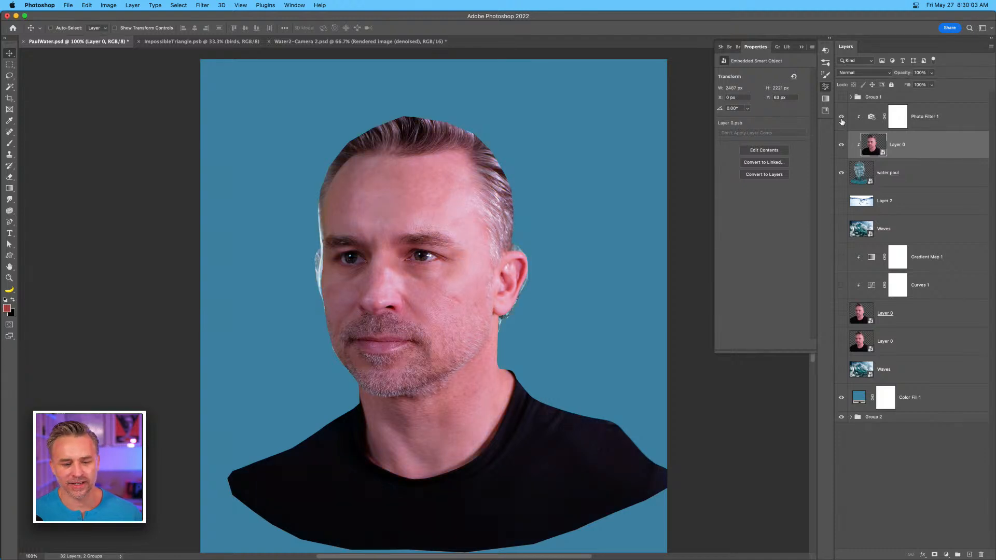
pyautogui.click(842, 145)
pyautogui.click(842, 145)
pyautogui.click(842, 146)
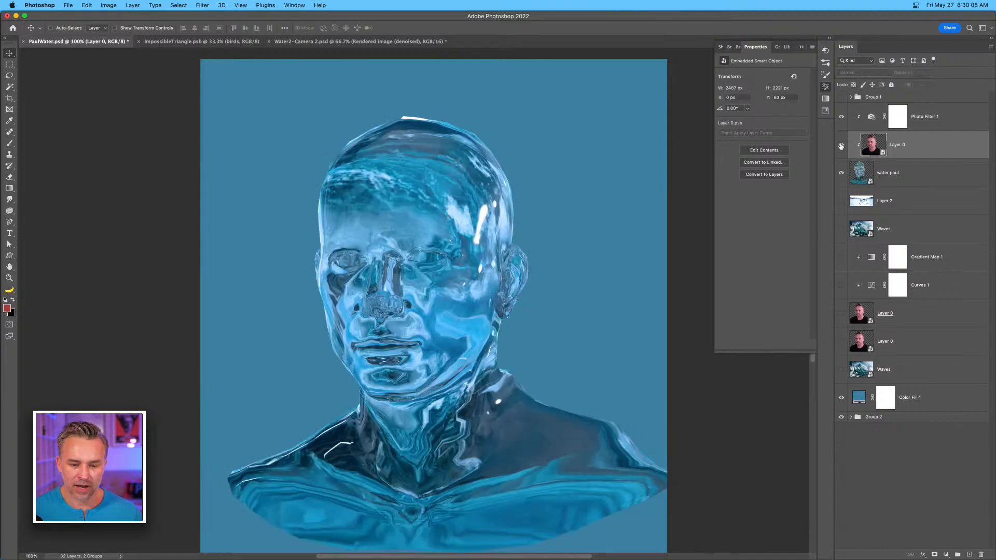
pyautogui.click(841, 146)
pyautogui.click(842, 147)
pyautogui.click(841, 146)
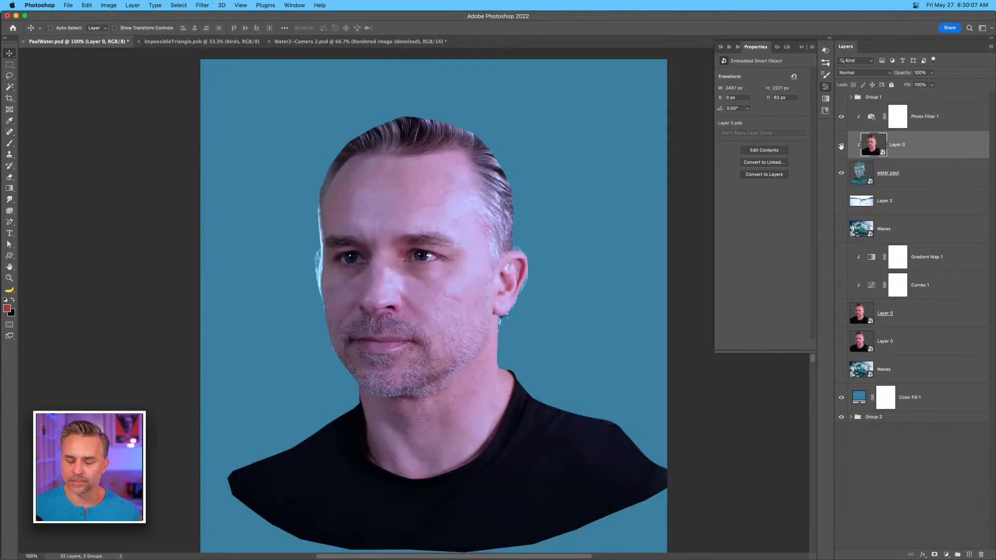
pyautogui.click(841, 146)
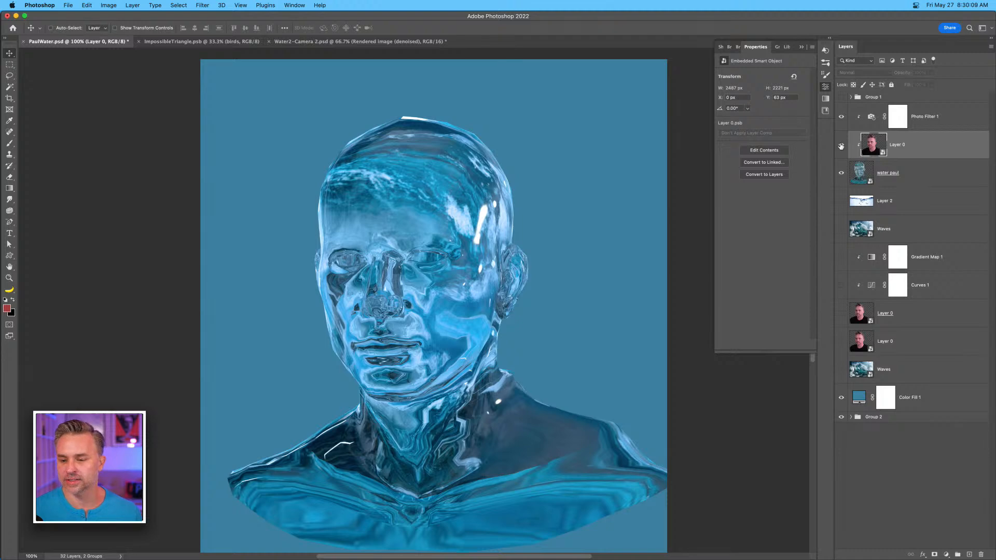
pyautogui.click(841, 147)
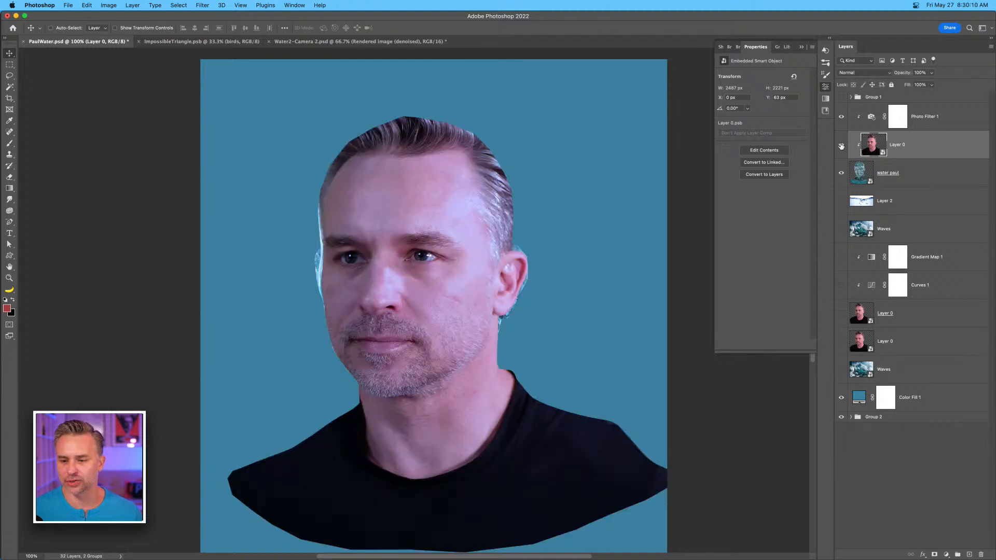
# Release Layer 0 from the clipping mask, move it below the water paul layer, and select water paul.
pyautogui.keyDown('alt'); pyautogui.click(903, 158); pyautogui.keyUp('alt')
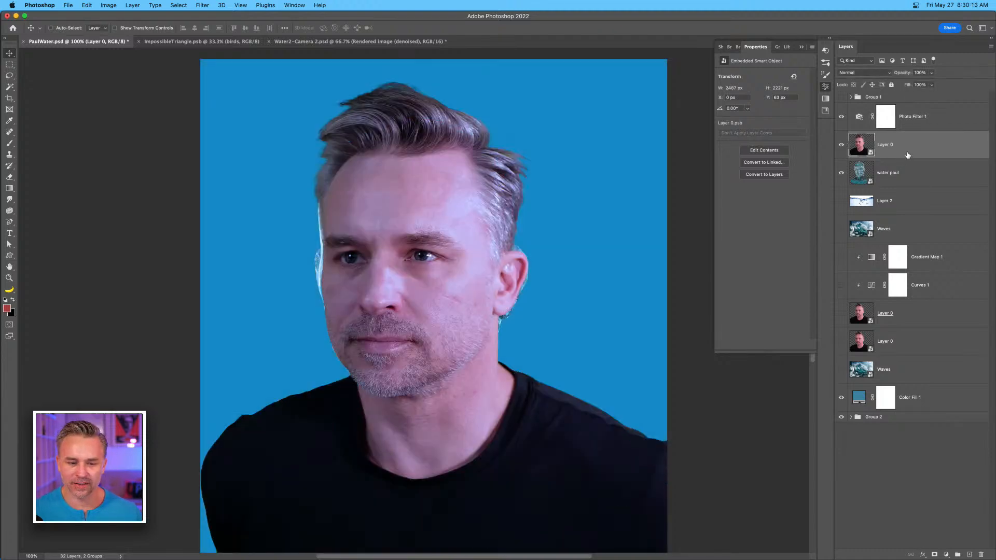
pyautogui.moveTo(934, 149); pyautogui.dragTo(886, 181)
pyautogui.click(887, 147)
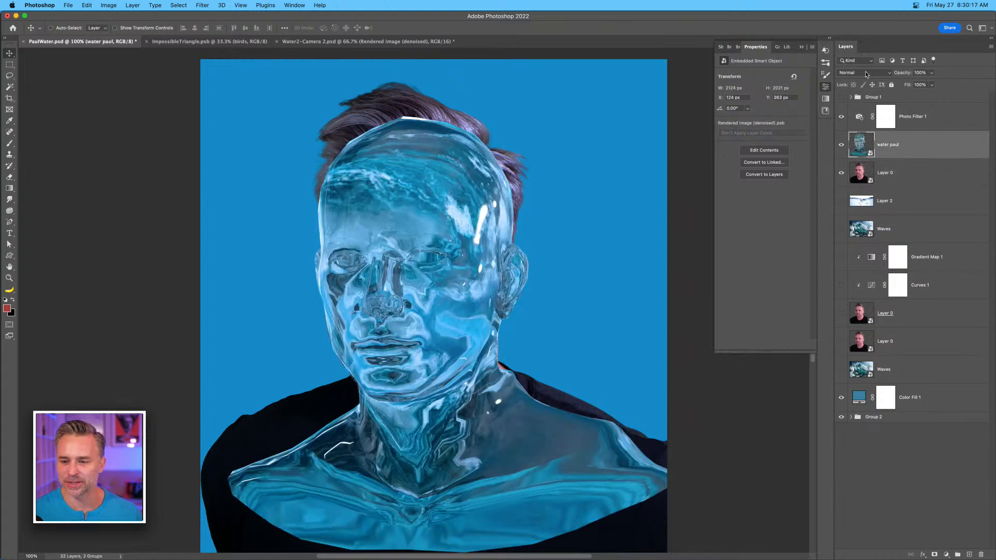
# Add a layer mask to the water paul layer and try loading the water head's outline as a selection.
pyautogui.click(937, 554)
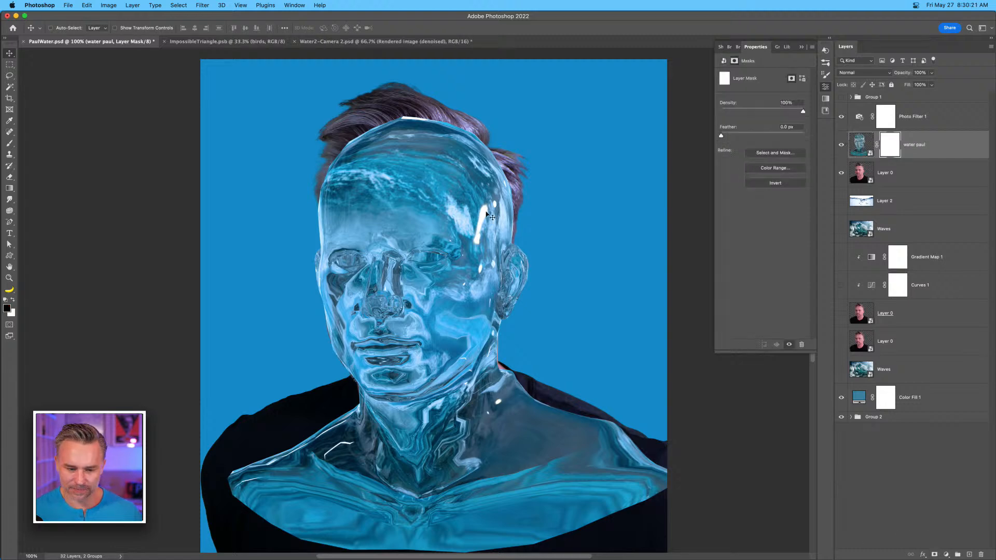
pyautogui.click(842, 145)
pyautogui.click(843, 145)
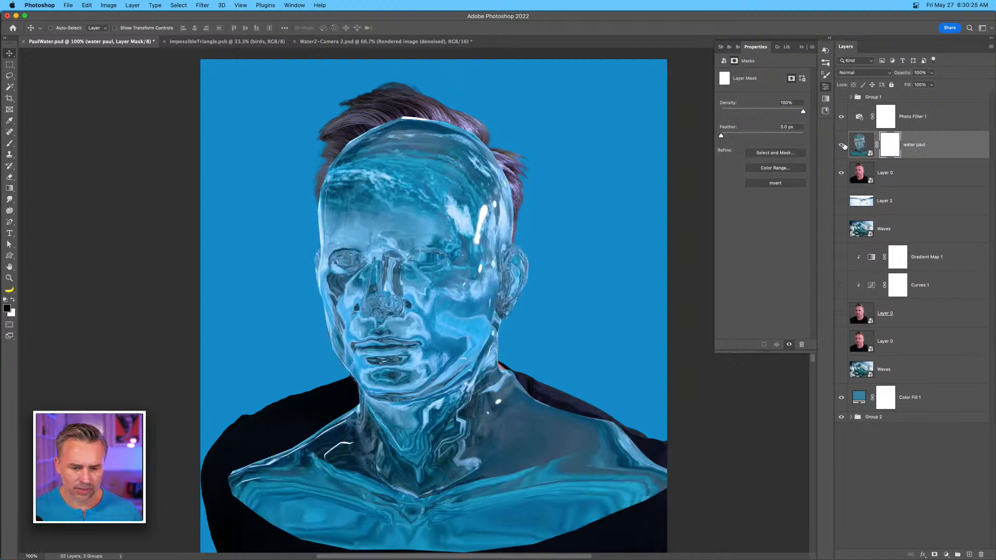
pyautogui.press('b')
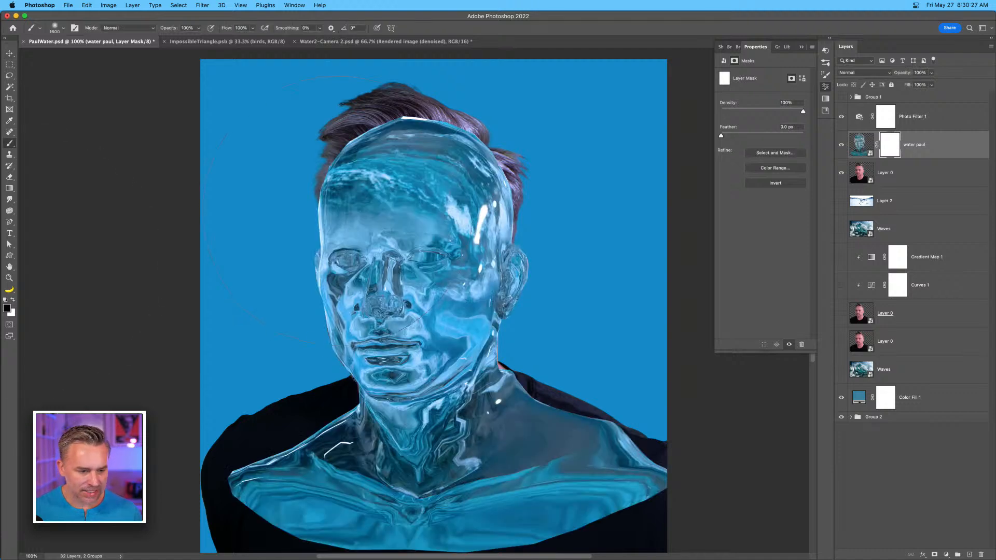
pyautogui.press('[')
pyautogui.press('[')
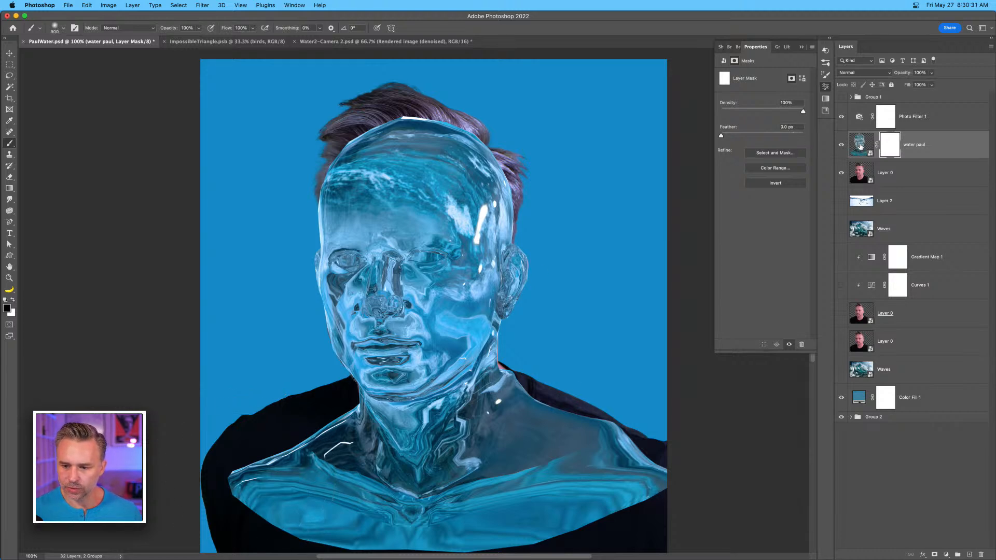
pyautogui.keyDown('super'); pyautogui.click(861, 146); pyautogui.keyUp('super')
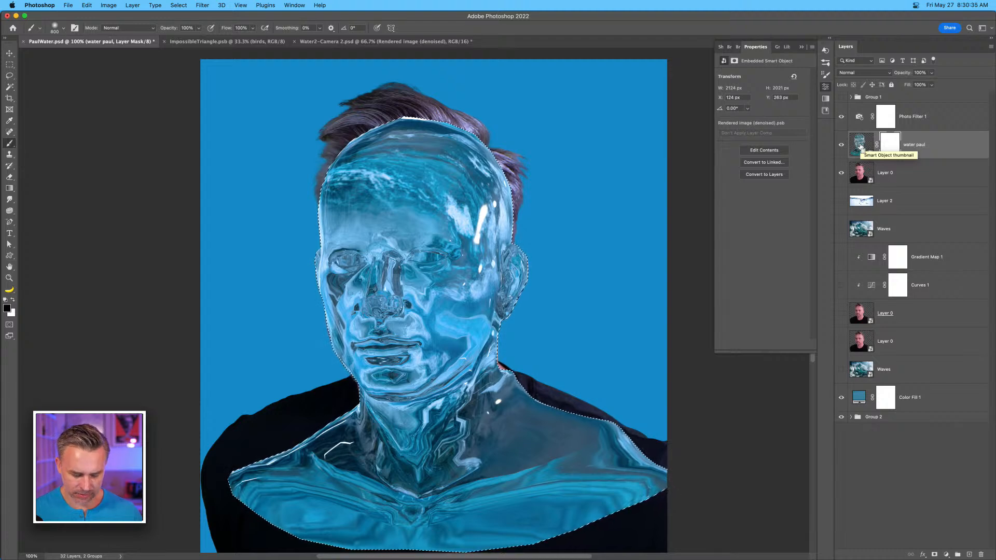
pyautogui.press('super+d')
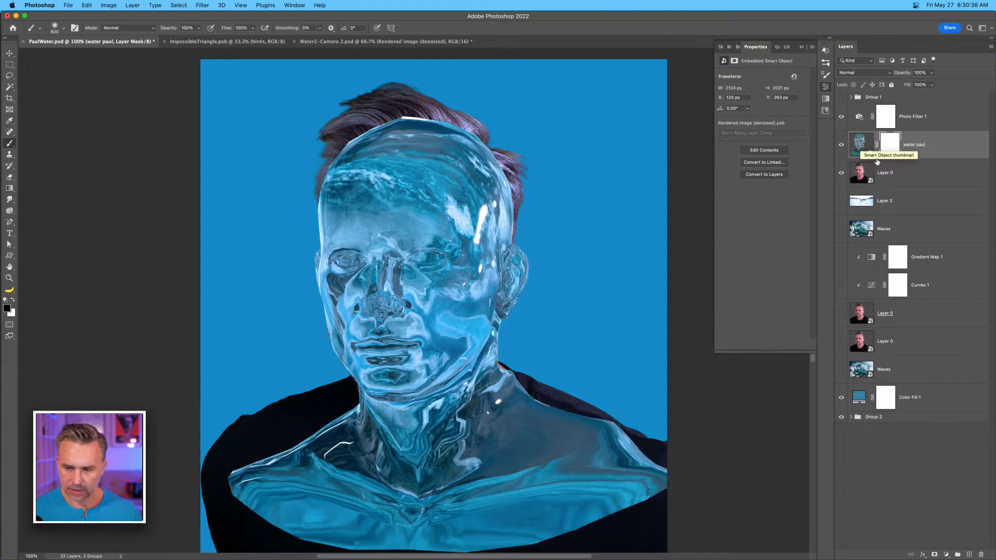
# Show the lower Waves layer as background and compare the water head with and without the Layer 0 portrait behind it.
pyautogui.click(842, 369)
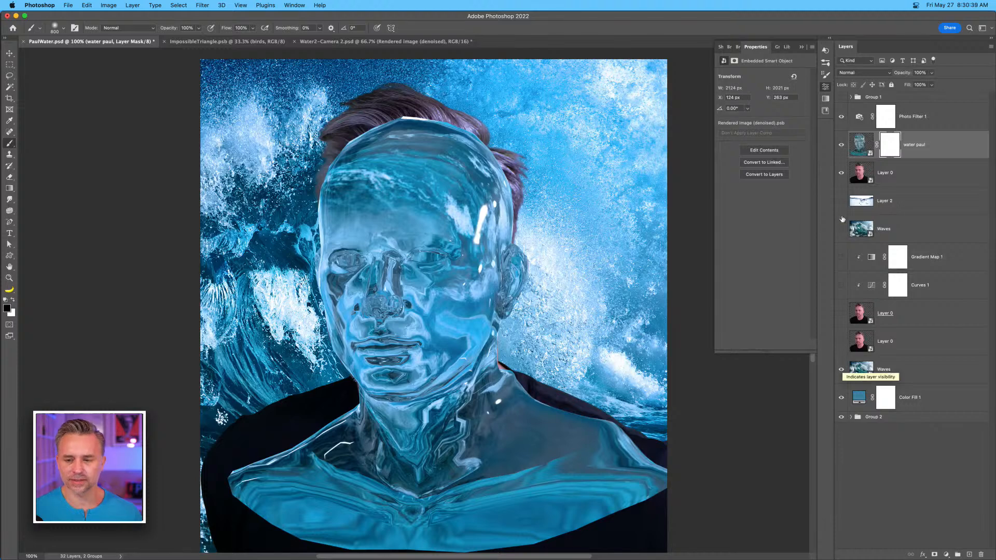
pyautogui.click(842, 173)
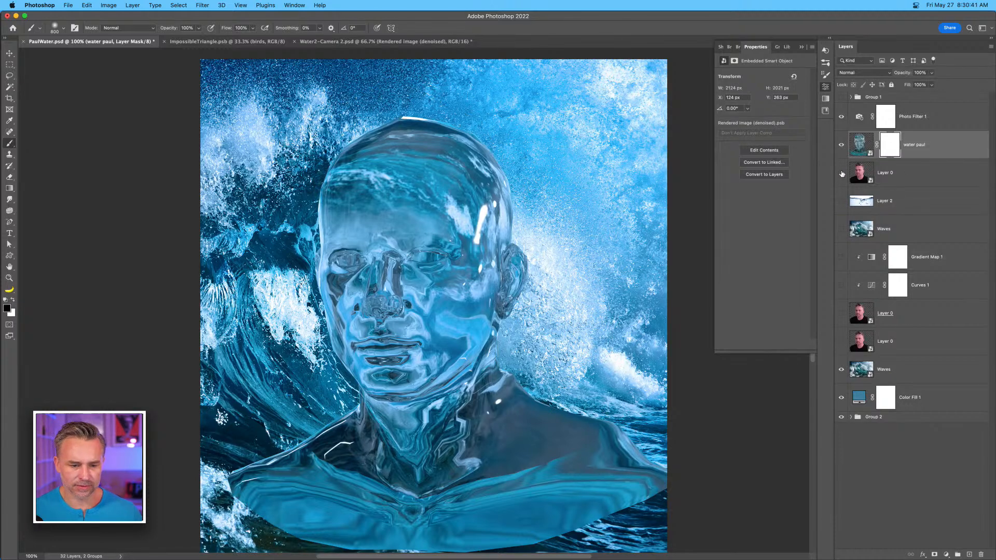
pyautogui.click(841, 173)
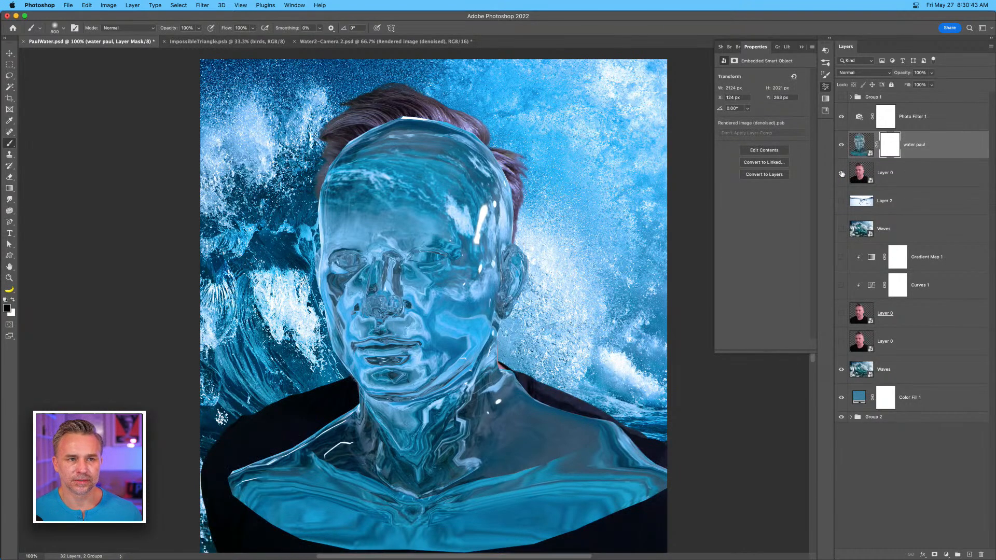
pyautogui.click(842, 173)
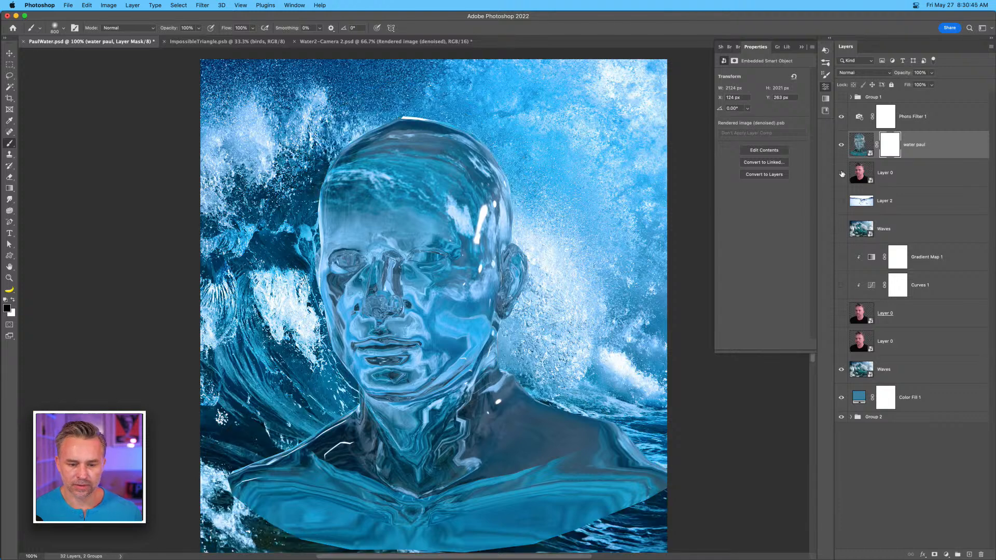
pyautogui.click(842, 173)
pyautogui.click(842, 173)
pyautogui.click(842, 173)
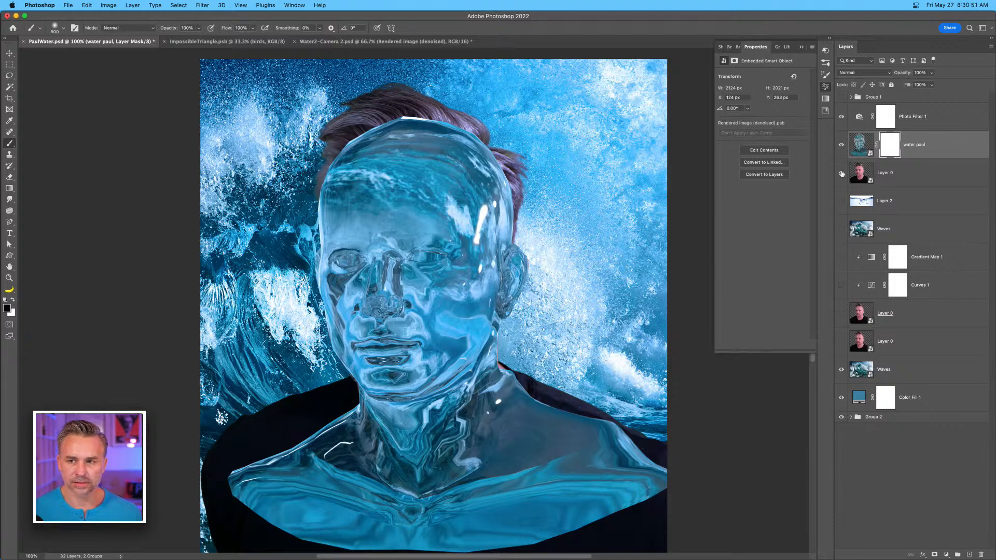
# Duplicate Layer 0 above water paul, hide the original portrait, and conceal the copy with an inverted black layer mask.
pyautogui.click(886, 177)
pyautogui.press('super+j')
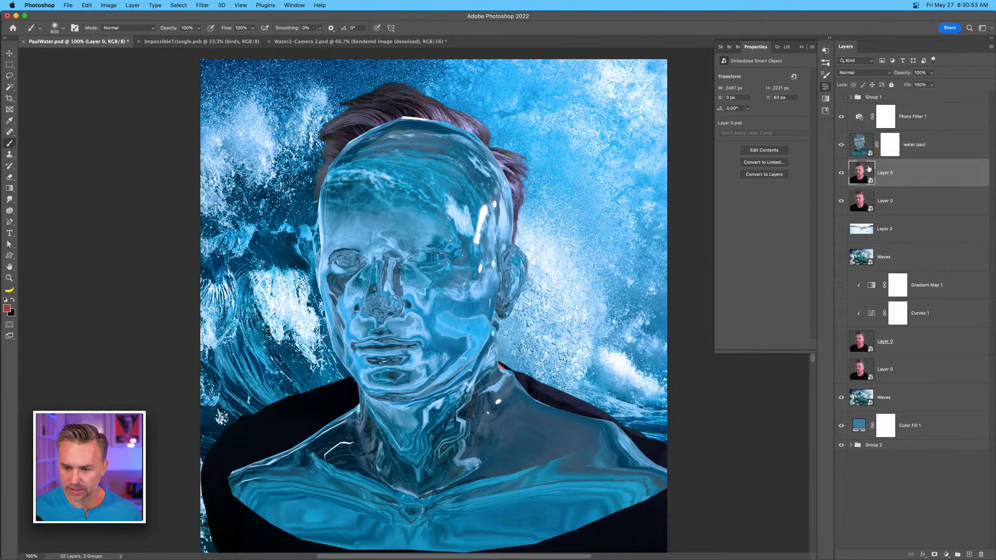
pyautogui.moveTo(904, 175); pyautogui.dragTo(906, 131)
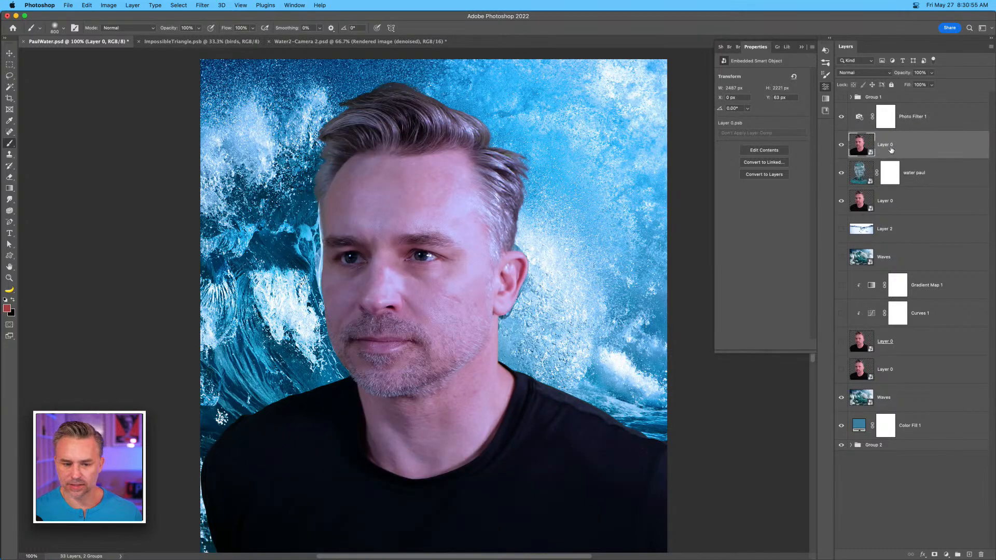
pyautogui.click(841, 201)
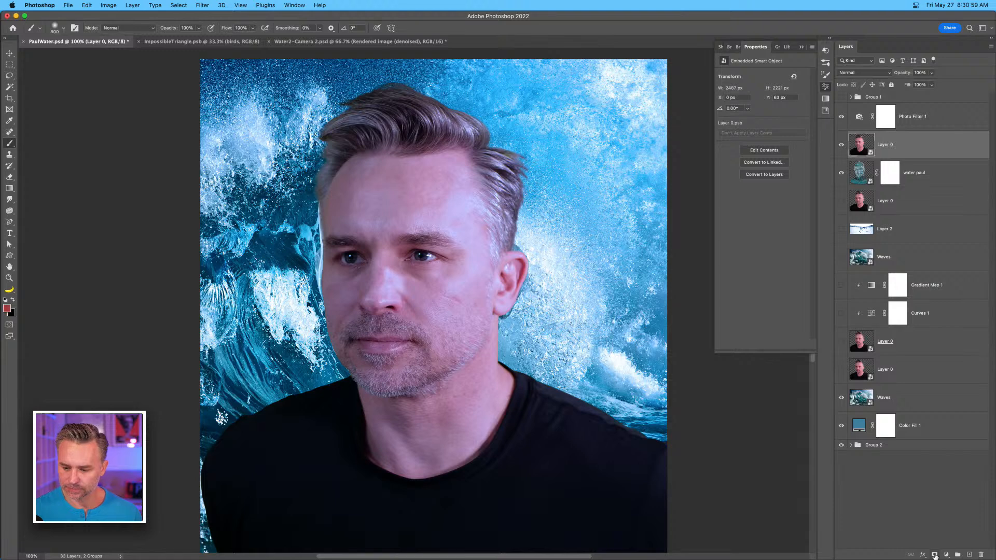
pyautogui.click(935, 555)
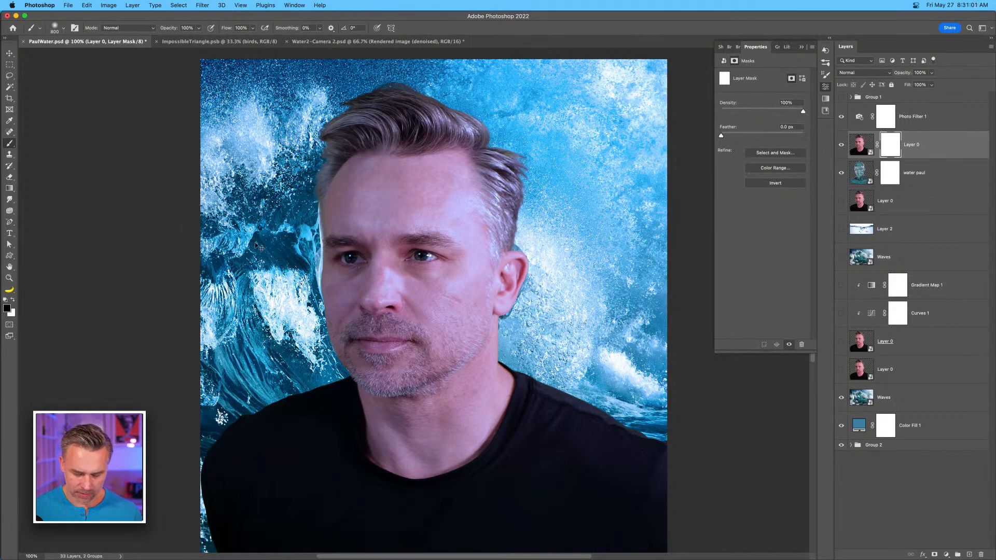
pyautogui.press('super+i')
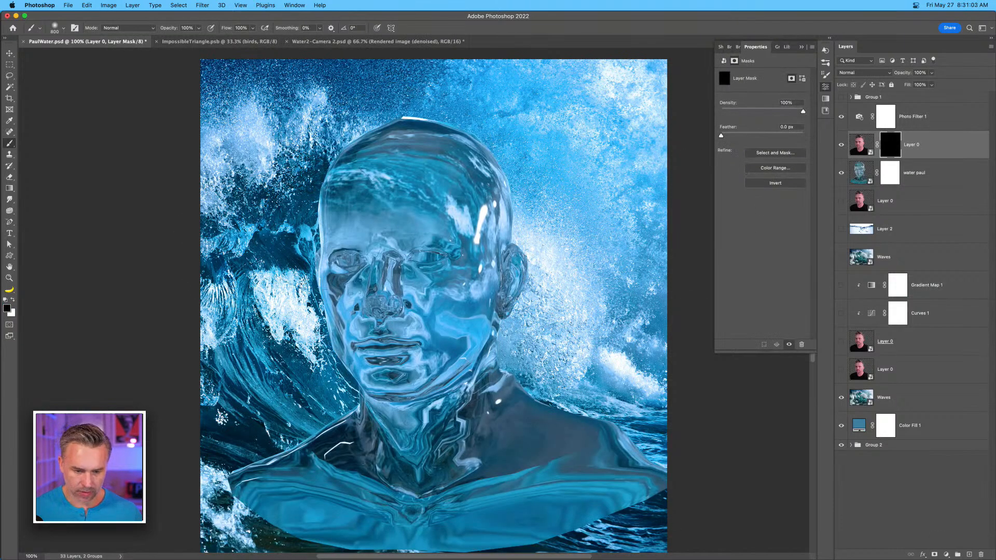
# Try revealing the portrait's eye area by painting white on the Layer 0 mask with a soft 400 px brush, and refill the mask black.
pyautogui.press('[')
pyautogui.press('[')
pyautogui.press('[')
pyautogui.press('[')
pyautogui.press('[')
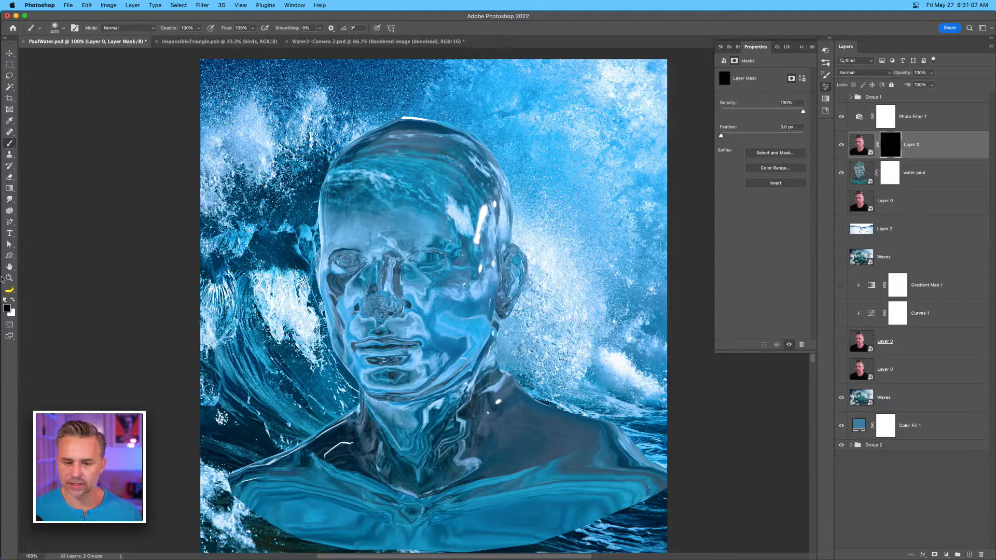
pyautogui.press('x')
pyautogui.click(373, 265)
pyautogui.moveTo(491, 266)
pyautogui.mouseDown()
pyautogui.moveTo(579, 266)
pyautogui.moveTo(496, 249)
pyautogui.mouseUp()
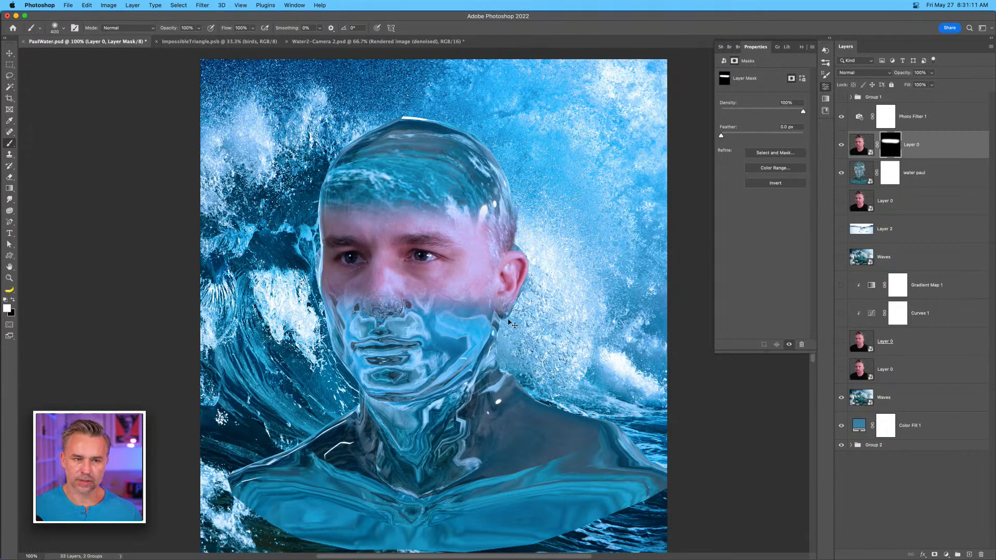
pyautogui.press('super+BackSpace')
# Lasso a band from the eyebrows to the nose including the ear, and fill it white on the Layer 0 mask.
pyautogui.click(10, 75)
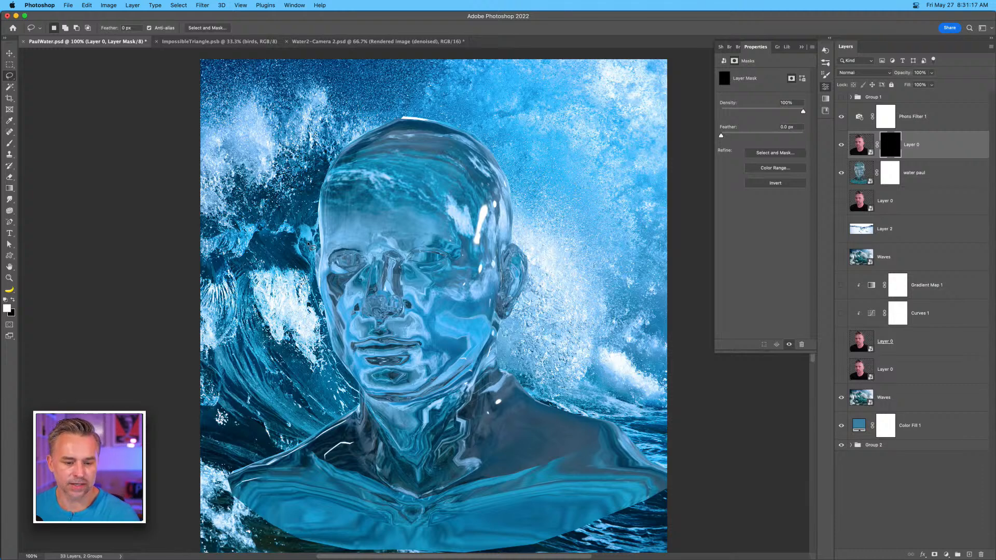
pyautogui.moveTo(317, 246)
pyautogui.mouseDown()
pyautogui.moveTo(384, 229)
pyautogui.moveTo(503, 251)
pyautogui.moveTo(520, 242)
pyautogui.moveTo(536, 286)
pyautogui.moveTo(512, 337)
pyautogui.moveTo(437, 313)
pyautogui.moveTo(318, 320)
pyautogui.mouseUp()
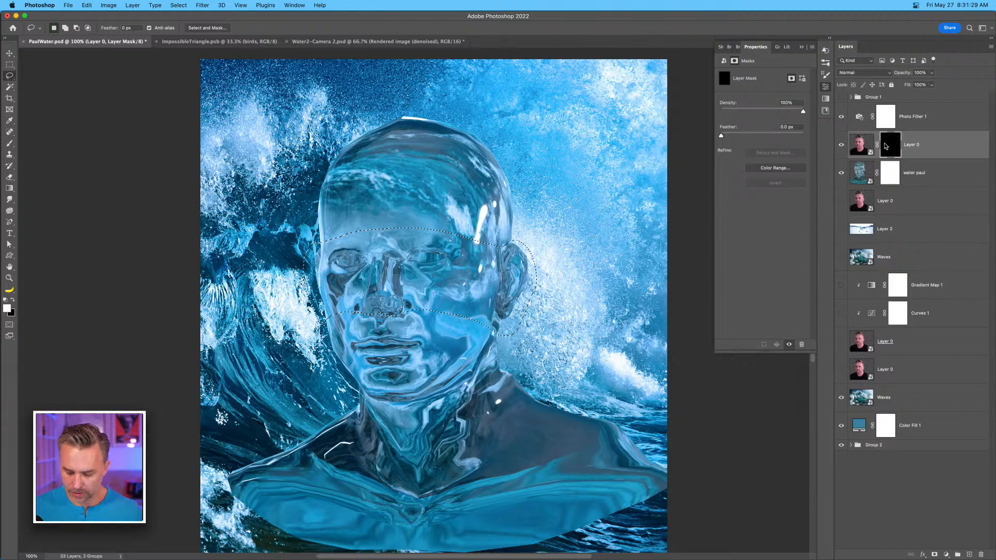
pyautogui.hotkey('alt', 'BackSpace')
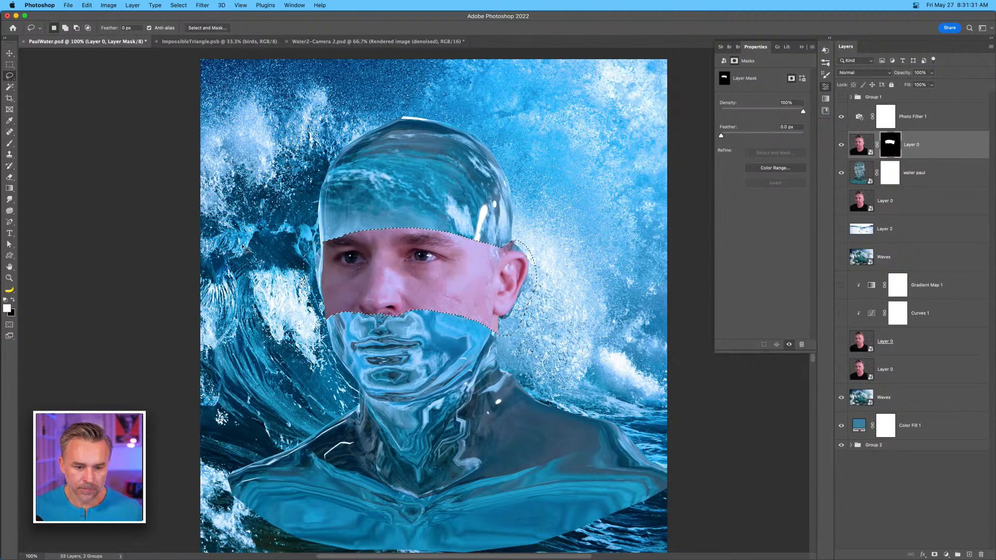
pyautogui.press('super+d')
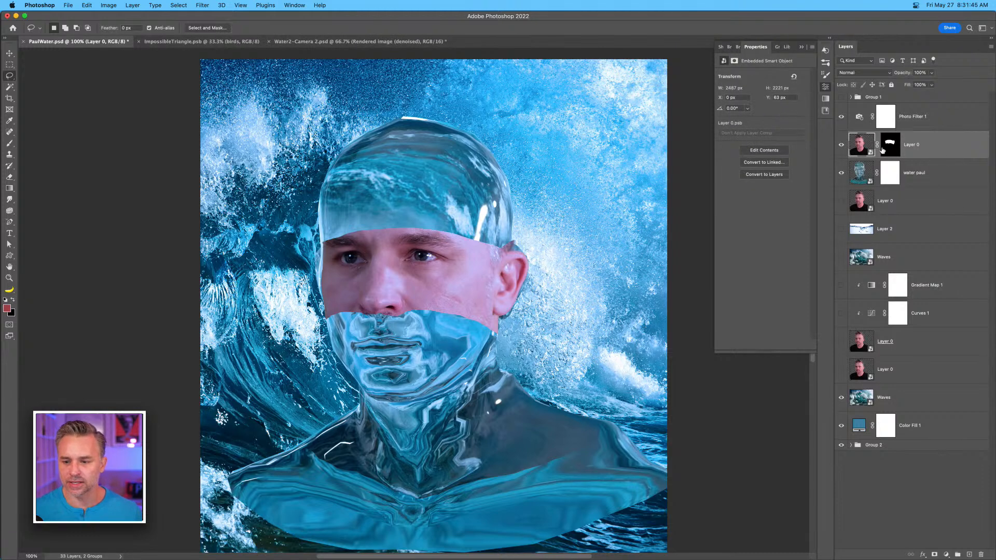
# Show the unmasked Layer 0 portrait and hide the masked Layer 0 copy and the water paul layer.
pyautogui.click(897, 203)
pyautogui.click(842, 201)
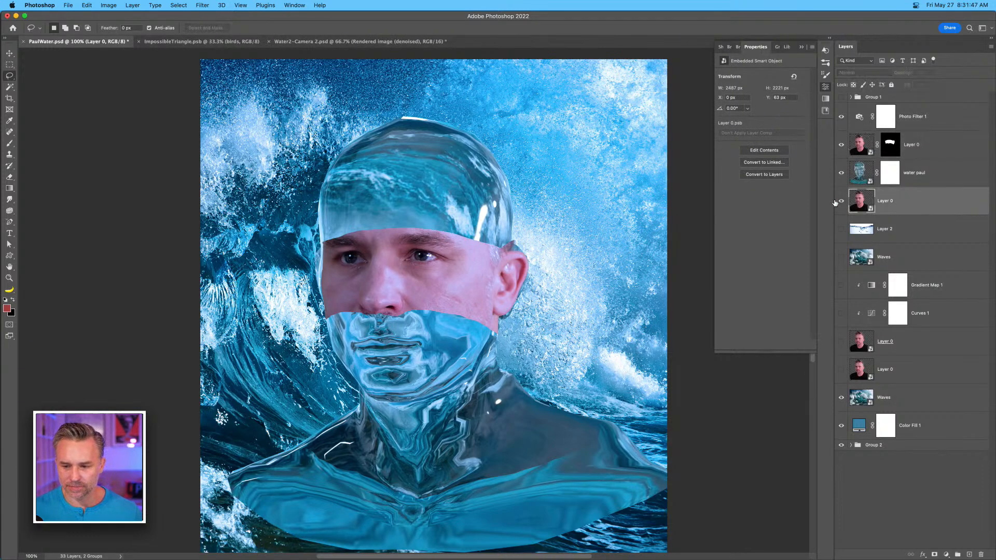
pyautogui.click(842, 173)
pyautogui.click(841, 145)
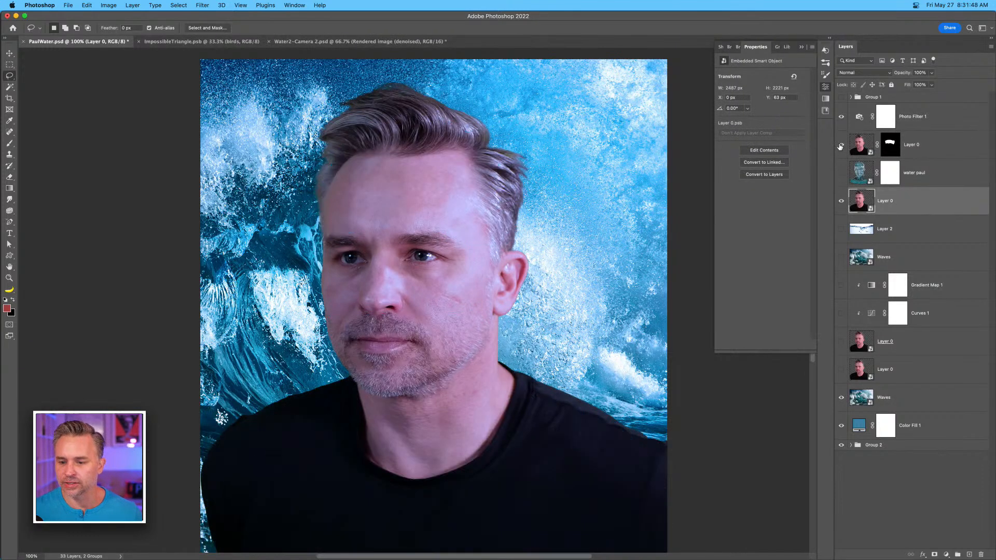
pyautogui.click(842, 174)
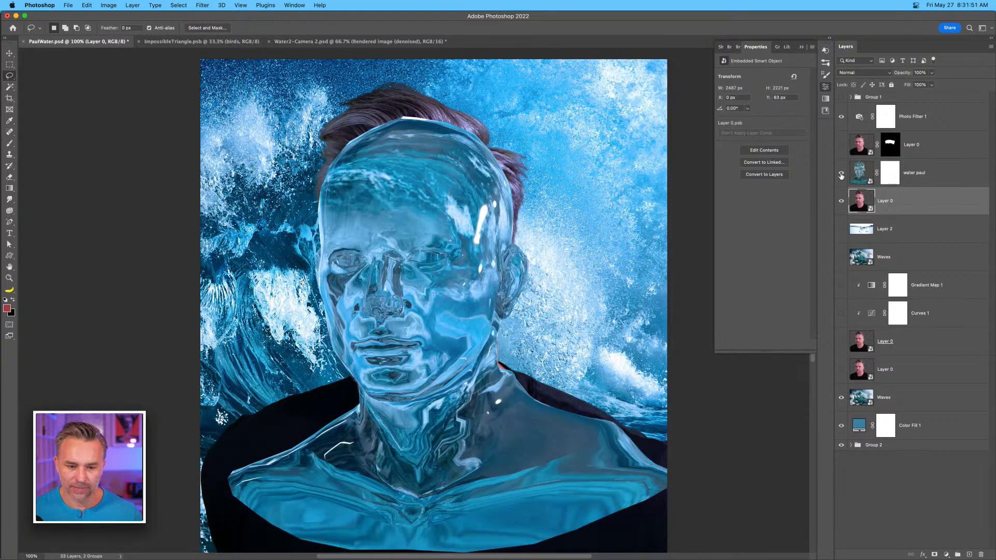
pyautogui.click(842, 175)
# Duplicate the water paul layer and select the Layer 0 portrait beneath the two water heads.
pyautogui.click(962, 183)
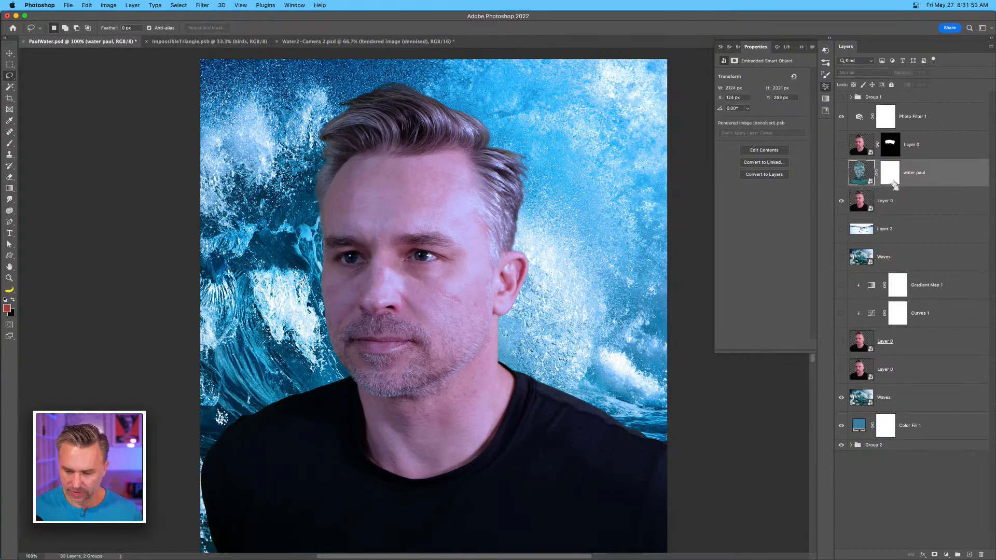
pyautogui.press('super+j')
pyautogui.click(912, 205)
pyautogui.click(891, 229)
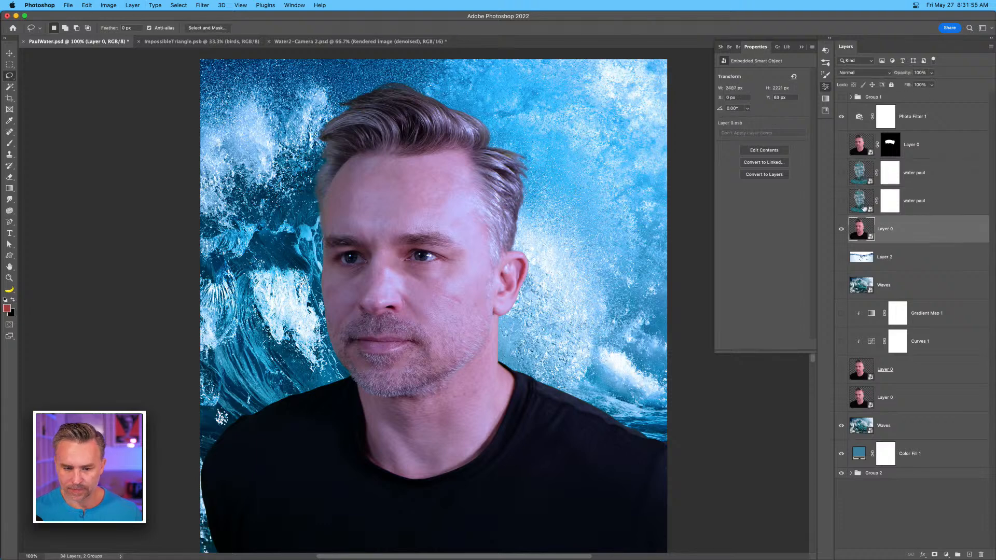
# Mask a full-width rectangular band from forehead to nose out of the lower Layer 0, with the lower water paul visible.
pyautogui.click(9, 64)
pyautogui.moveTo(183, 216); pyautogui.dragTo(688, 316)
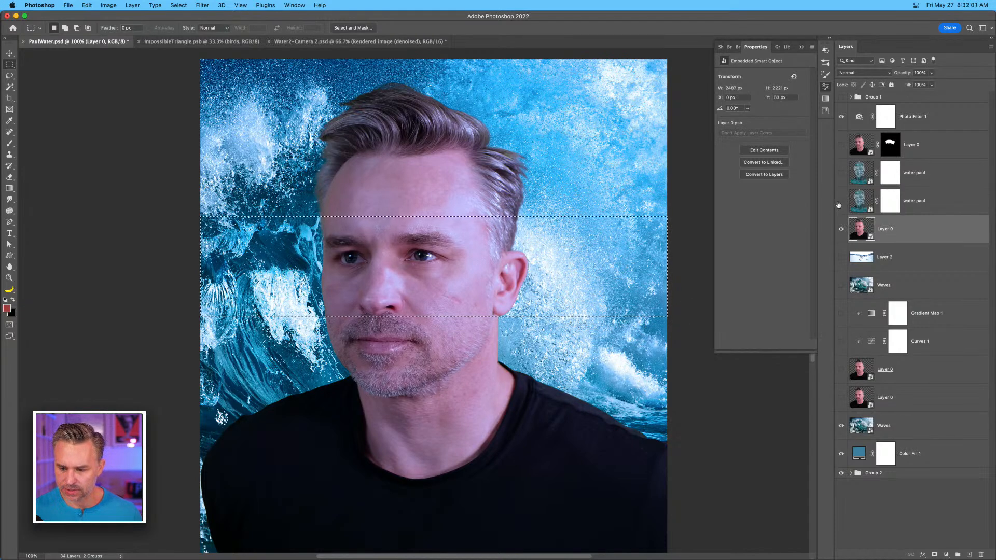
pyautogui.click(841, 201)
pyautogui.click(934, 555)
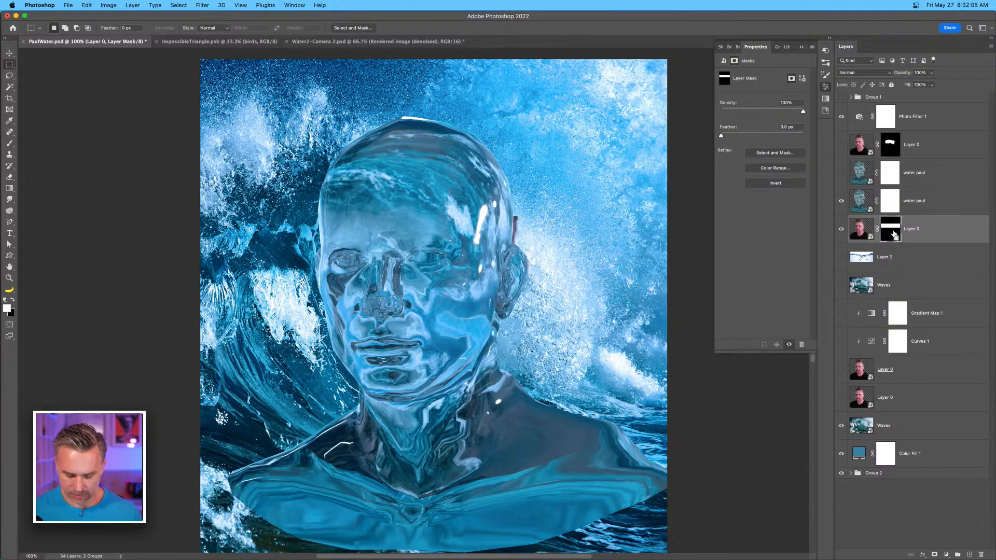
pyautogui.press('super+i')
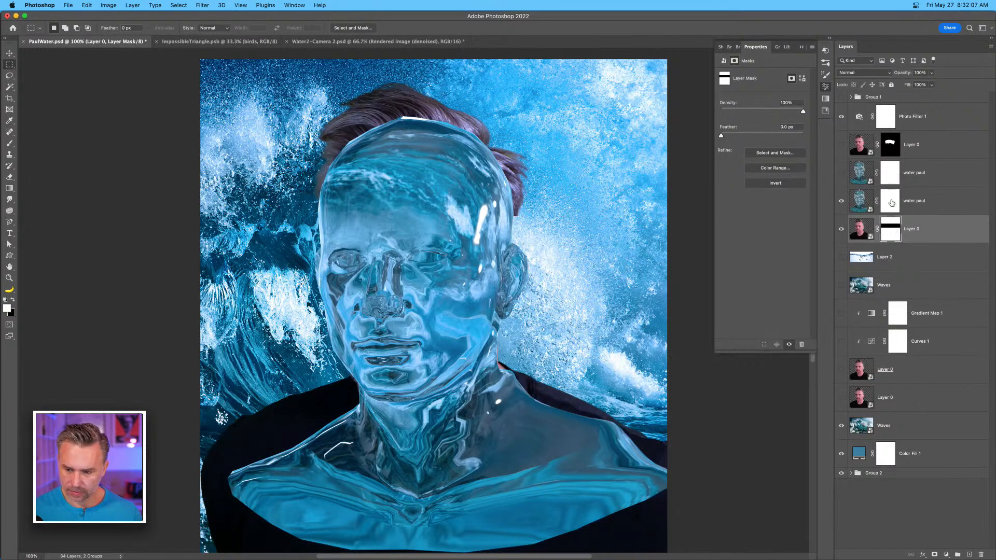
# Delete the lower water paul layer's mask and copy Layer 0's band mask onto it.
pyautogui.rightClick(892, 202)
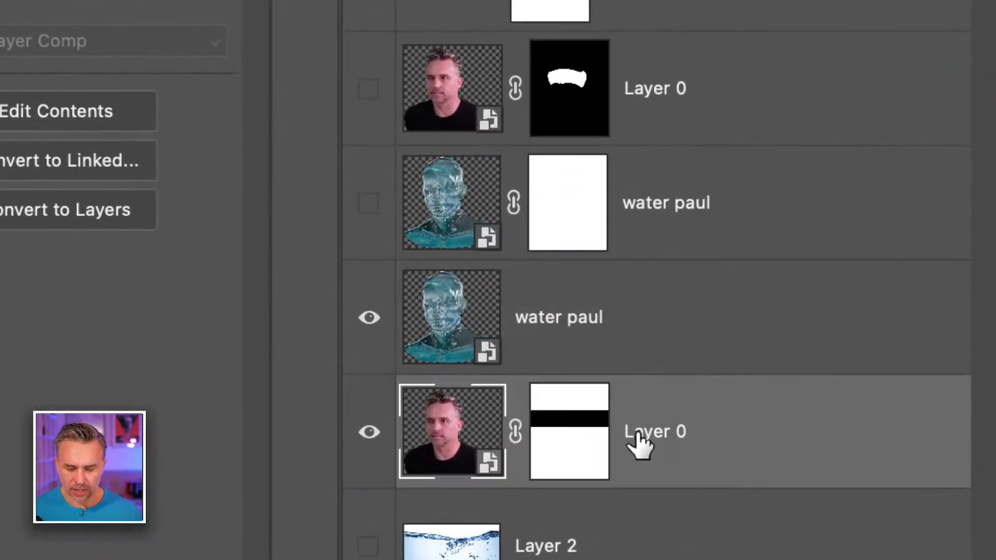
pyautogui.click(640, 438)
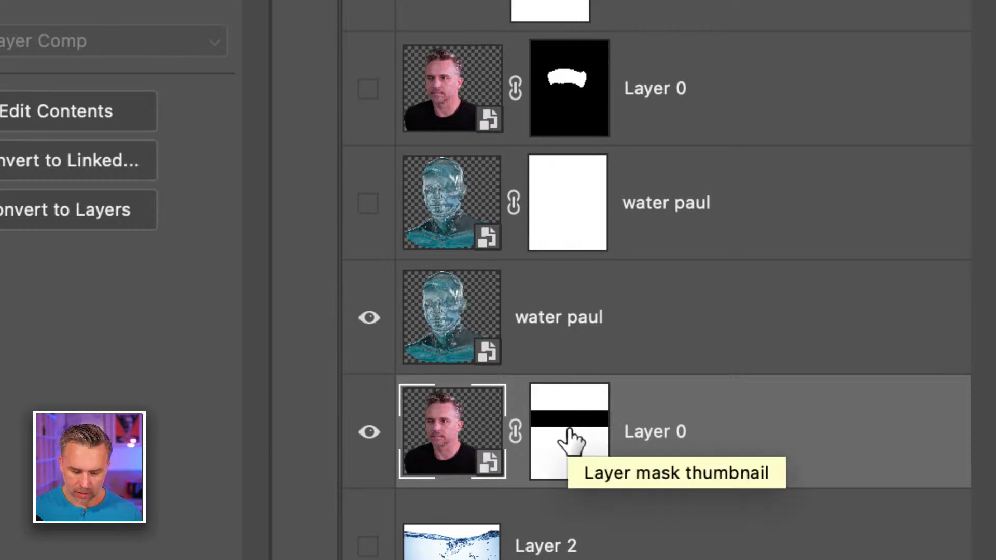
pyautogui.moveTo(569, 429); pyautogui.dragTo(573, 342)
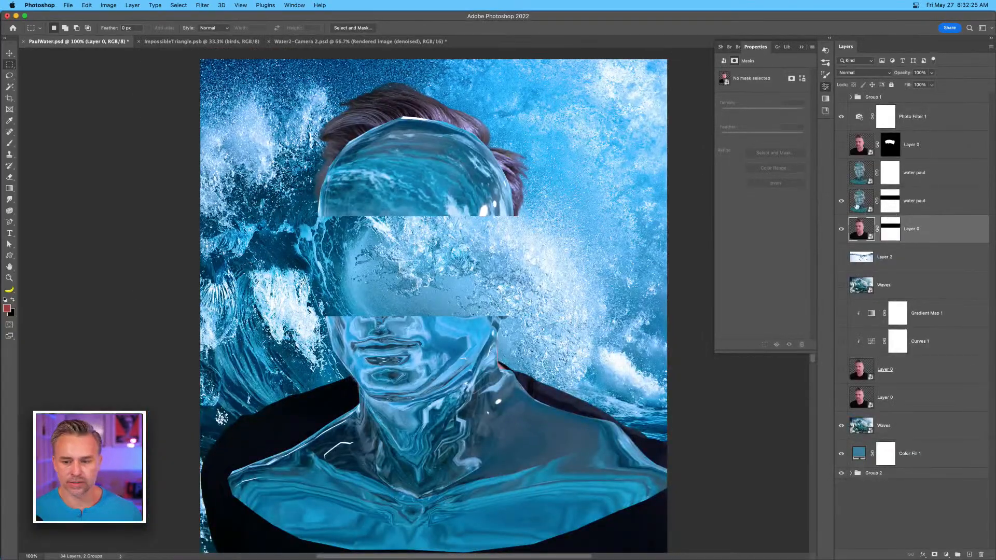
# Invert the lower water paul mask so the water head fills only the eye band, and unlink the mask from the layer.
pyautogui.click(885, 201)
pyautogui.press('super+i')
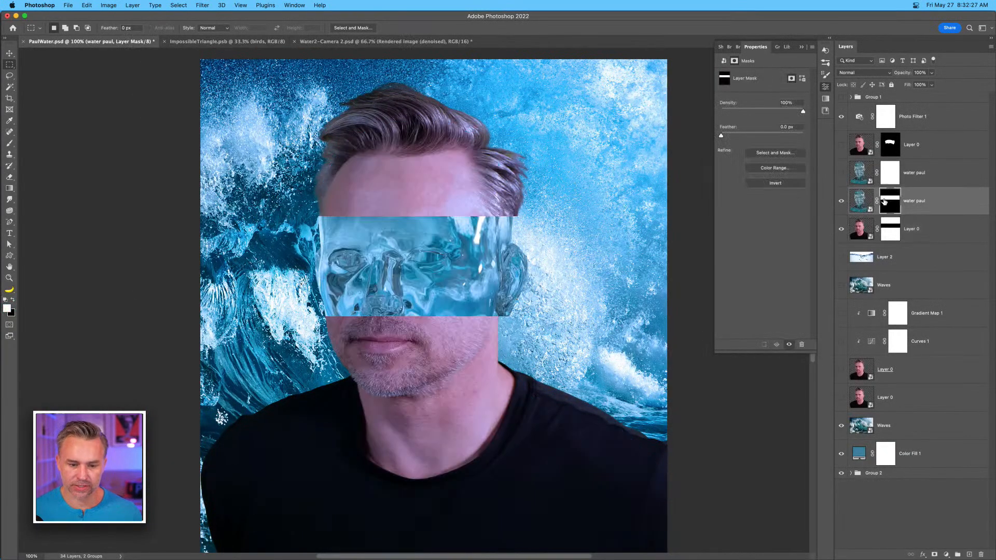
pyautogui.click(875, 202)
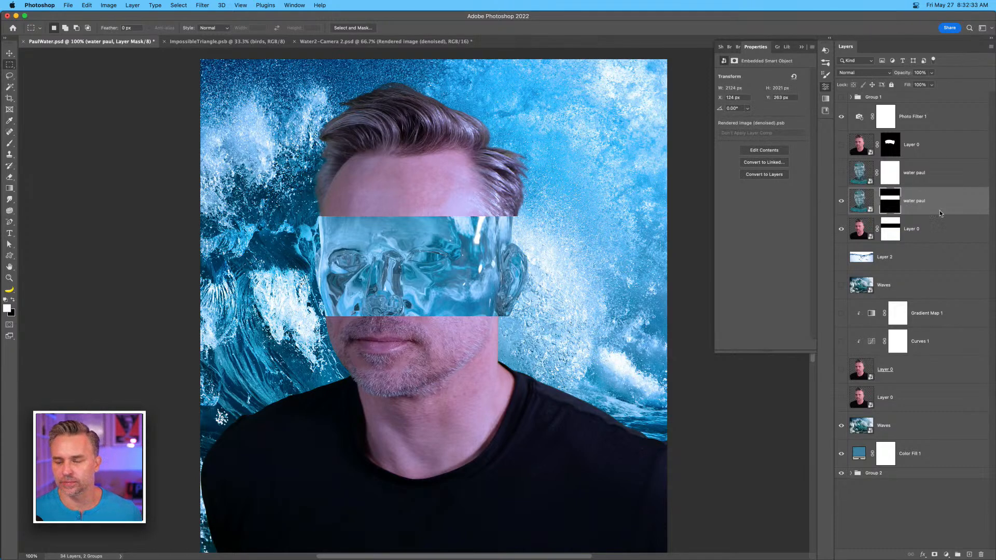
# Target the lower water paul layer's image instead of its mask and save the document.
pyautogui.press('super+2')
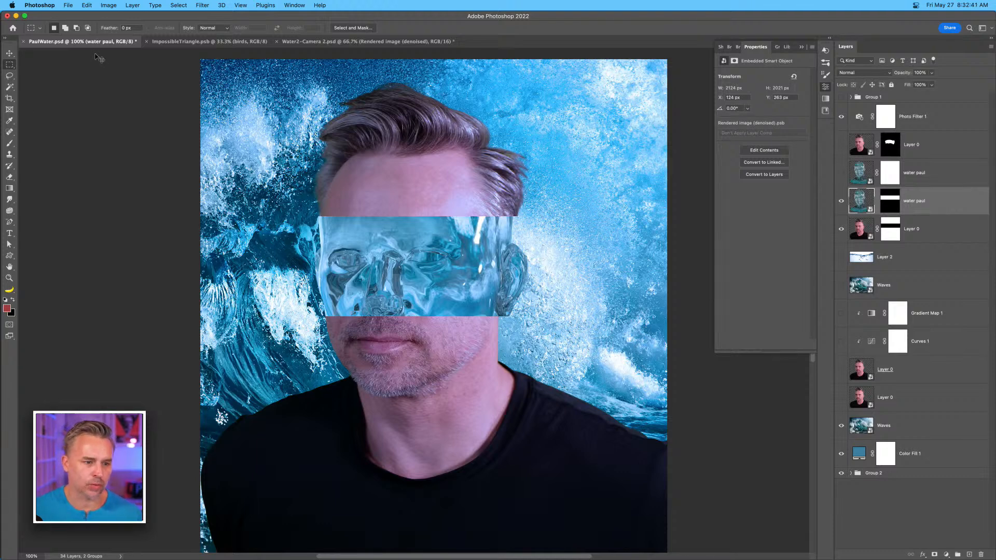
pyautogui.press('super+s')
pyautogui.hscroll(-1, 96, 55)
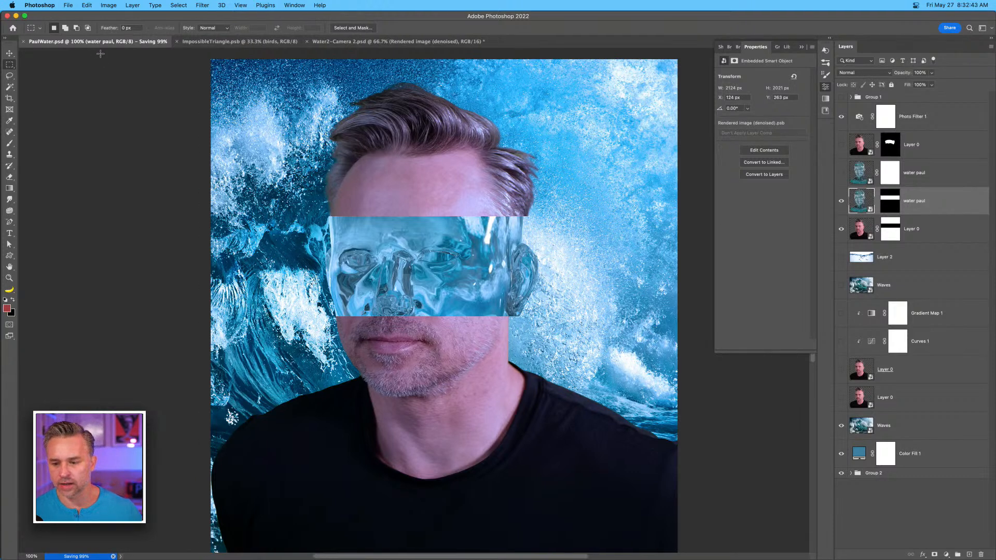
# Hide and show the lower water paul layer repeatedly to compare the eye band with and without the water head.
pyautogui.click(840, 202)
pyautogui.click(841, 202)
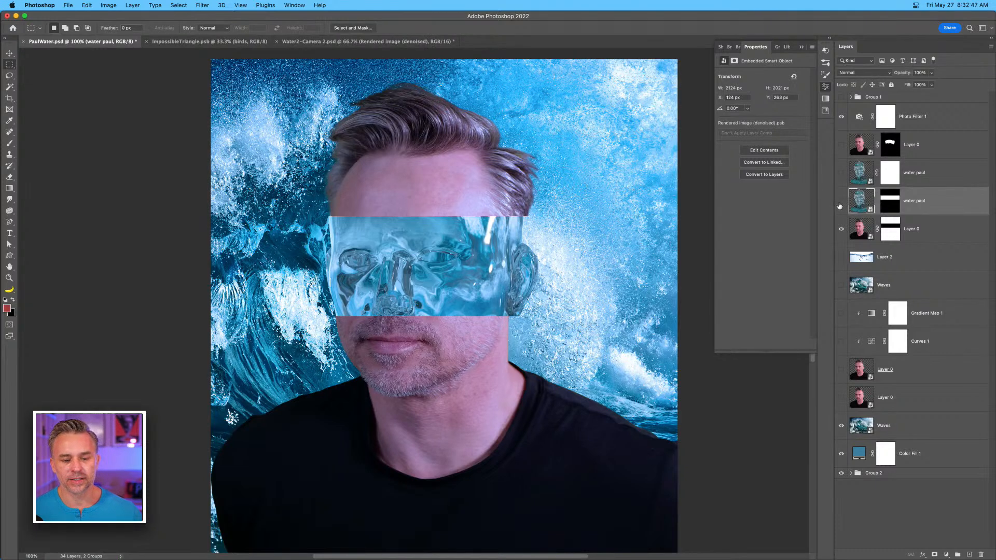
pyautogui.click(839, 205)
pyautogui.click(840, 203)
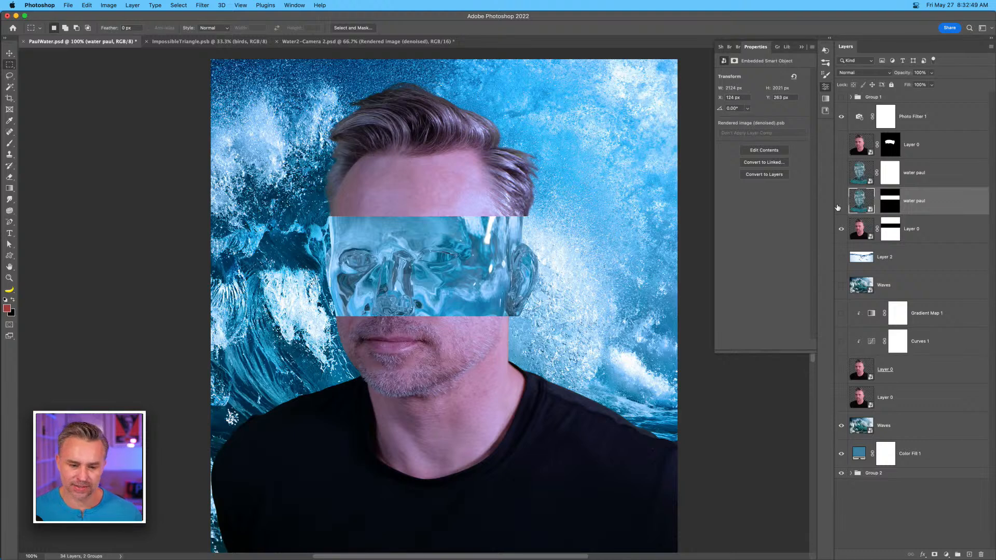
pyautogui.click(840, 204)
pyautogui.click(840, 203)
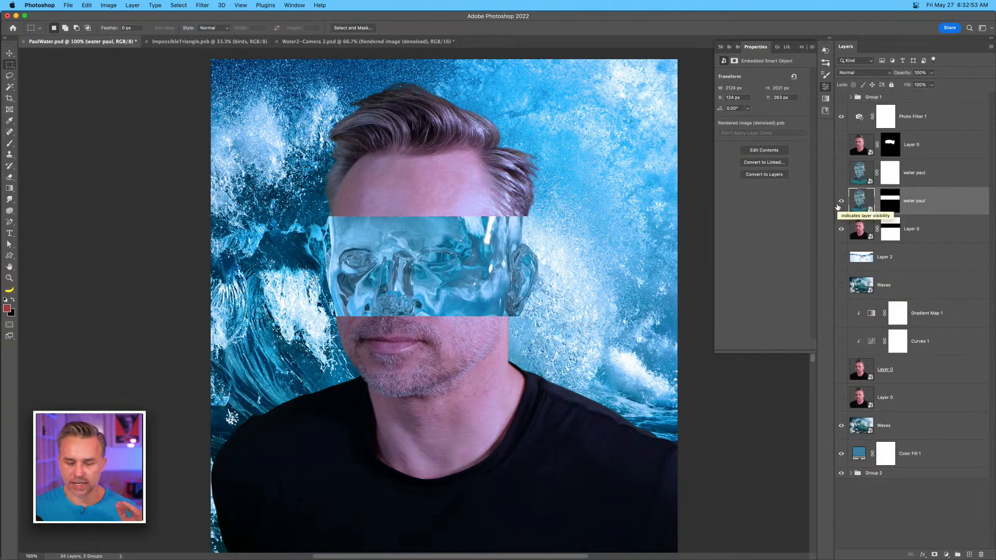
# Open Save As for the document in the Paul Water folder and start editing the file name before the .psd extension.
pyautogui.click(68, 6)
pyautogui.click(70, 93)
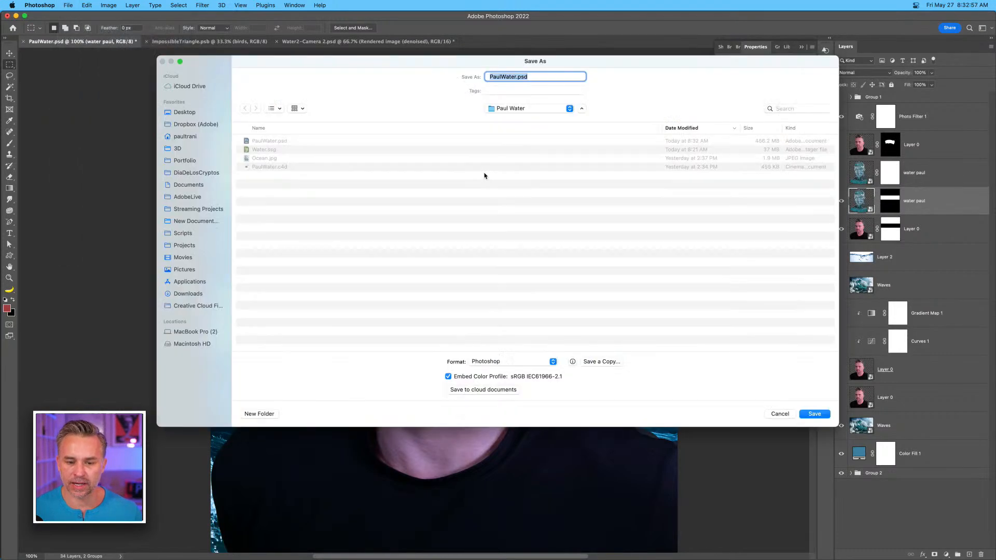
pyautogui.press('Right')
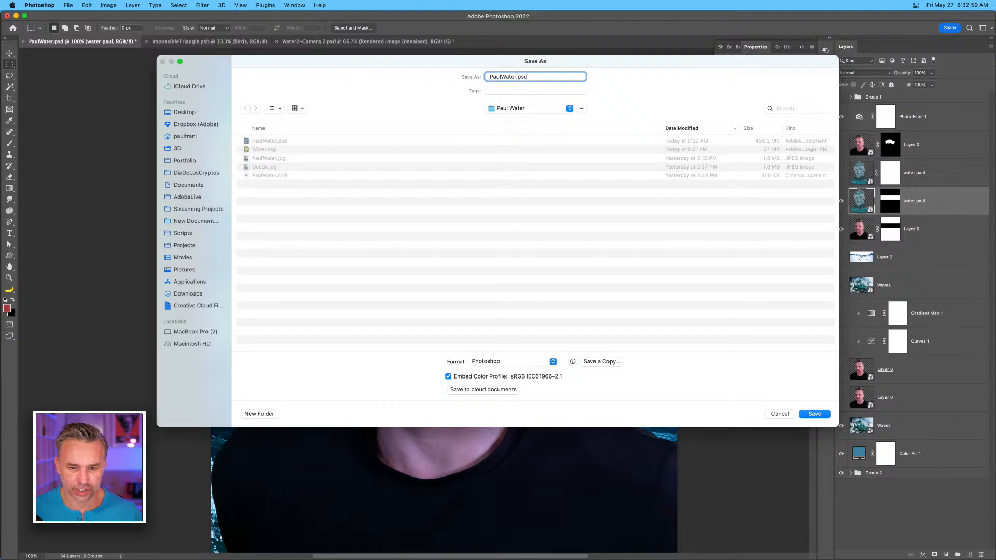
# Save the document as PaulWater2.psd.
pyautogui.write('2')
pyautogui.press('Return')
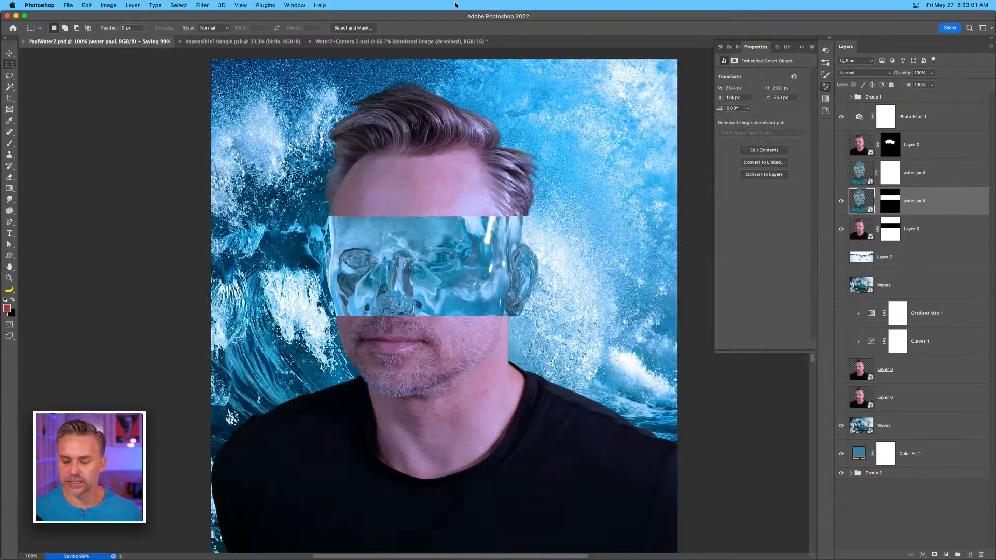
# Hide the water head layer masked to the eye band and delete the layer mask from the portrait layer beneath it.
pyautogui.click(928, 229)
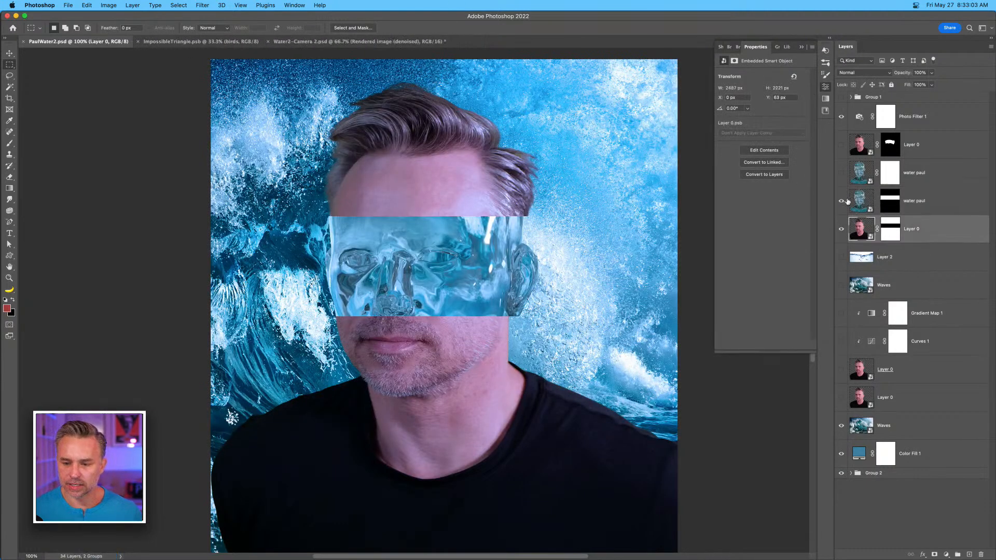
pyautogui.click(841, 201)
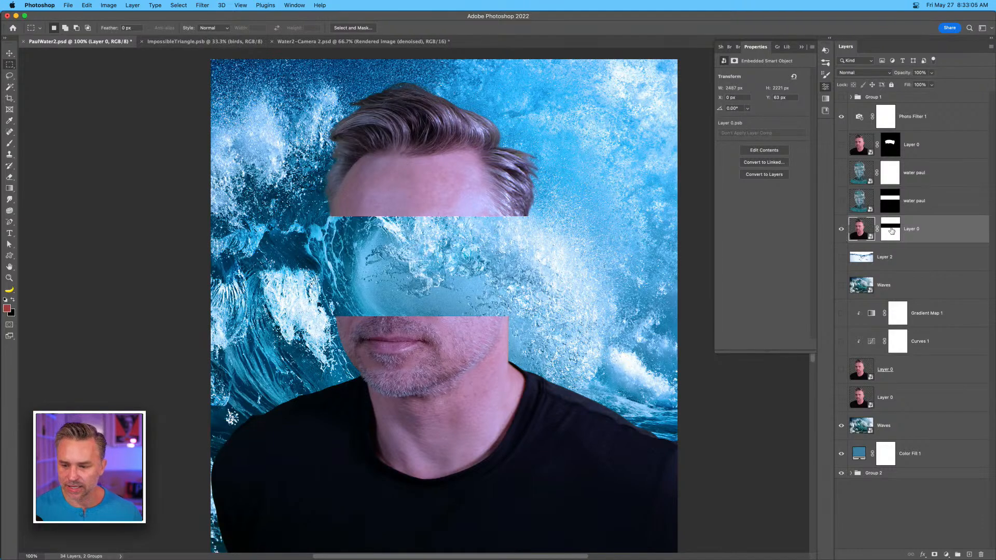
pyautogui.click(892, 231)
pyautogui.press('super+plus')
pyautogui.press('super+plus')
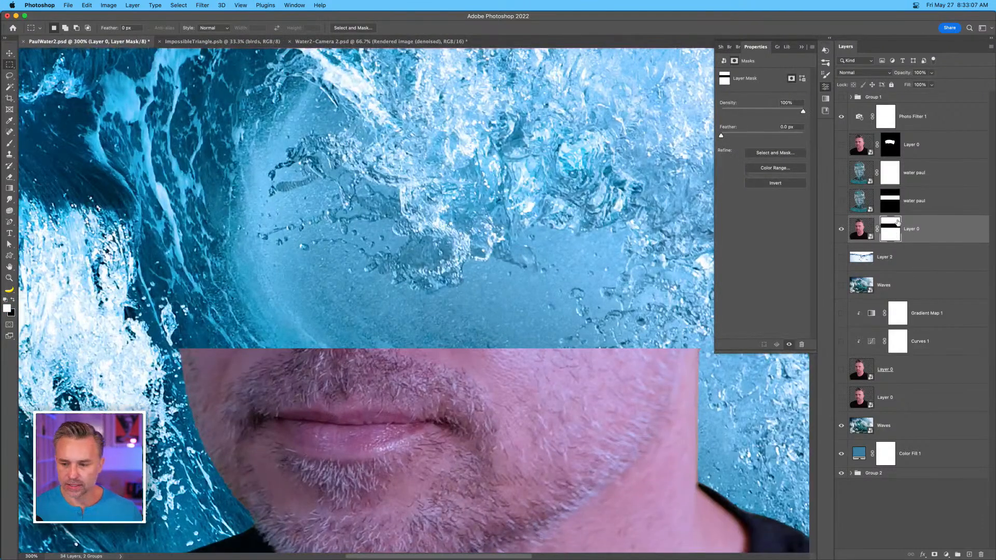
pyautogui.press('super+minus')
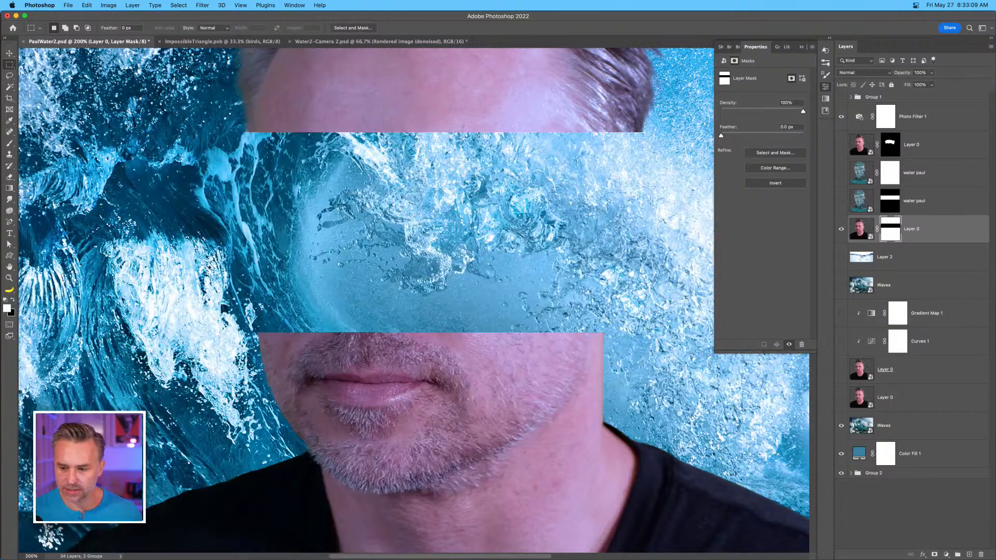
pyautogui.rightClick(893, 226)
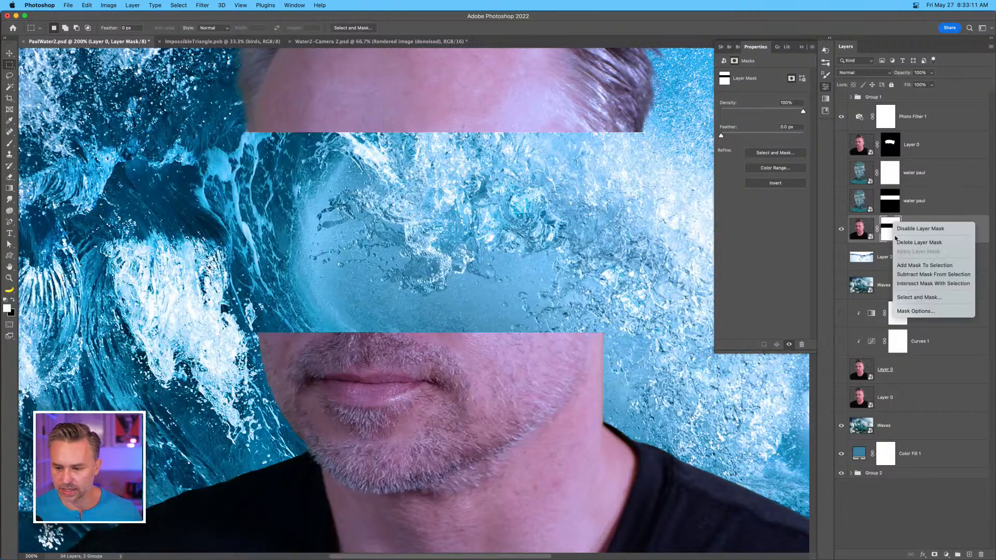
pyautogui.click(919, 242)
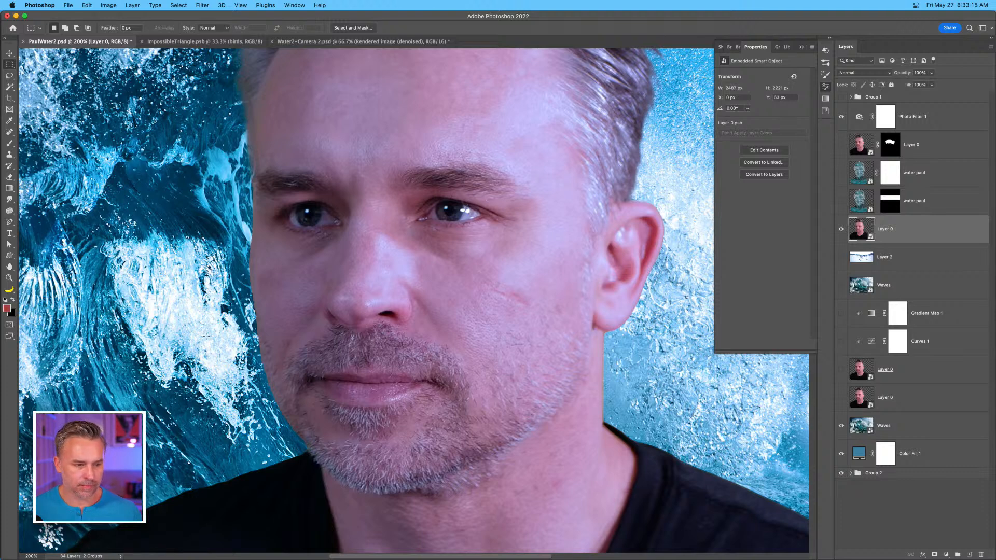
# Draw a closed curved path with the Pen tool around a band across the face, from below the nose to the ear and back.
pyautogui.press('p')
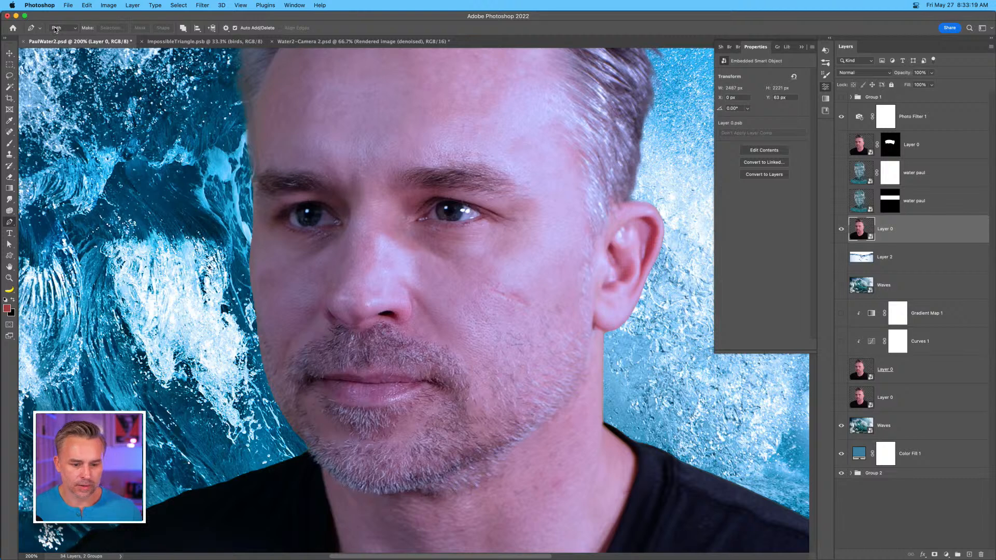
pyautogui.click(258, 317)
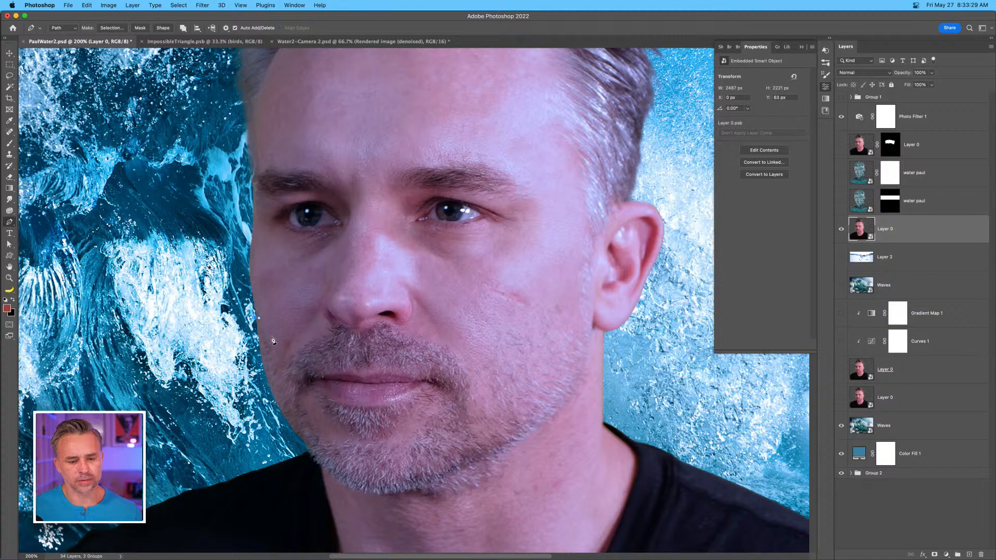
pyautogui.press('super+z')
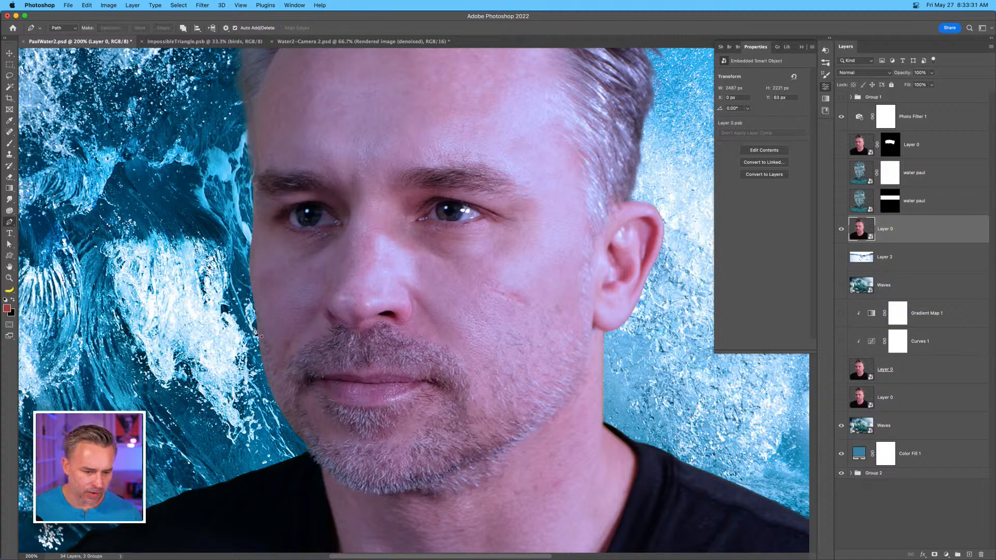
pyautogui.click(255, 331)
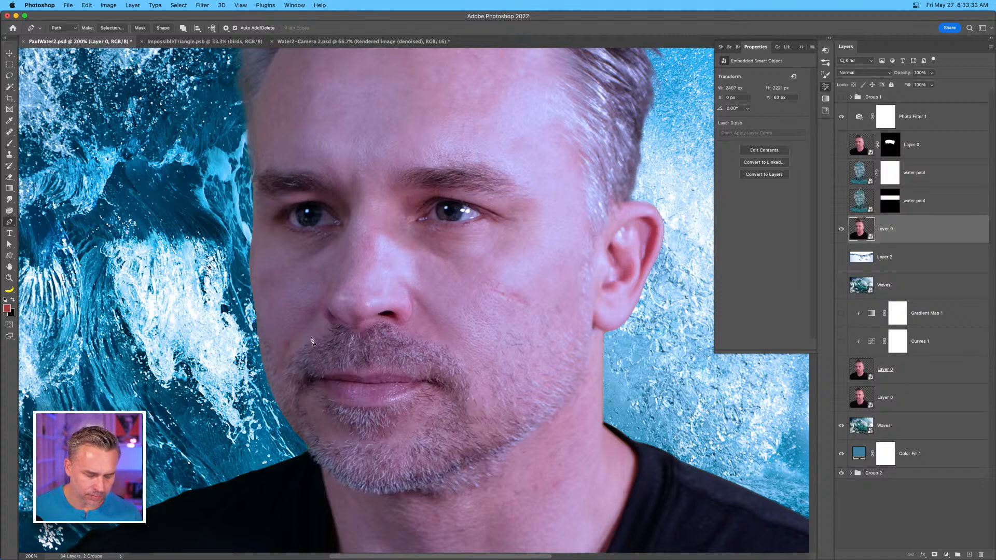
pyautogui.moveTo(312, 333); pyautogui.dragTo(414, 334)
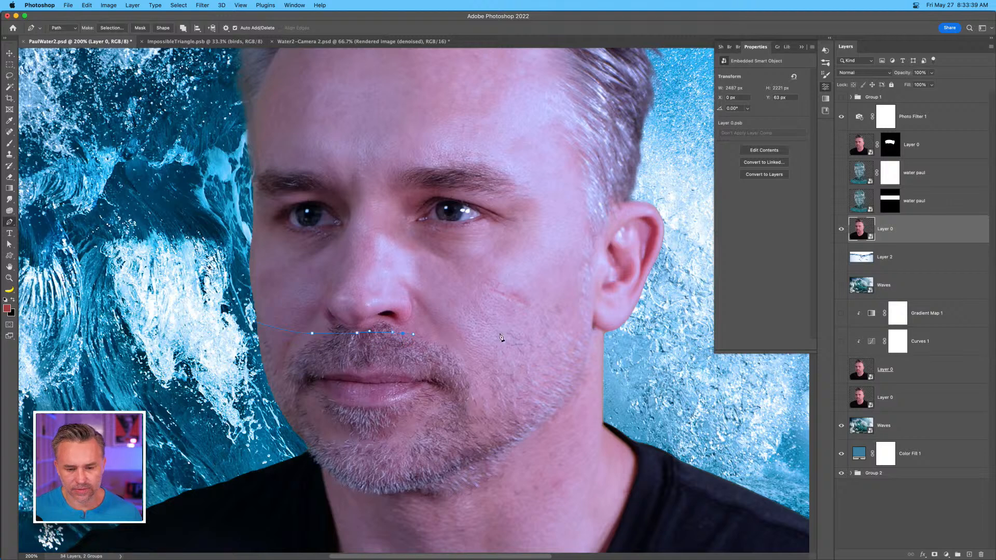
pyautogui.moveTo(540, 335); pyautogui.dragTo(572, 328)
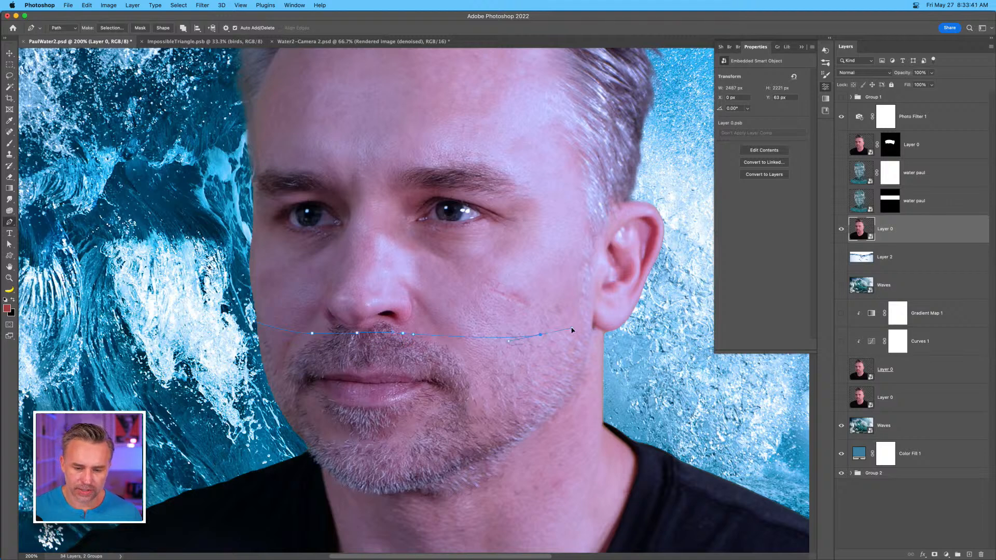
pyautogui.click(595, 310)
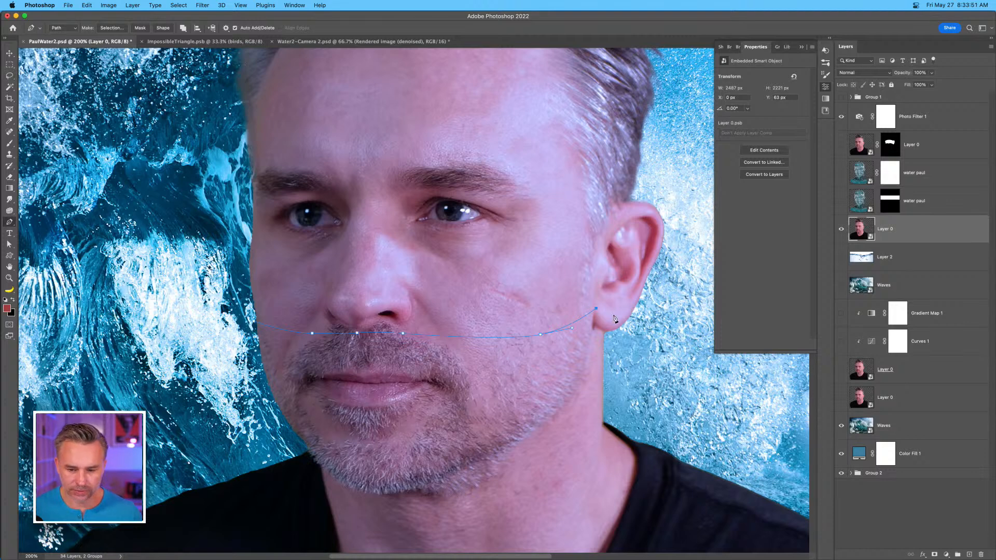
pyautogui.click(622, 290)
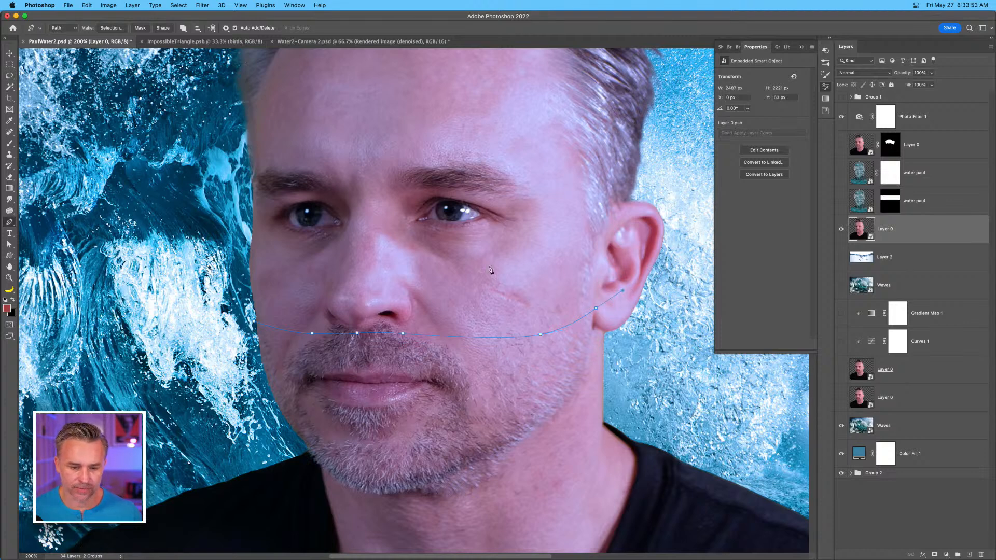
pyautogui.moveTo(447, 264); pyautogui.dragTo(342, 267)
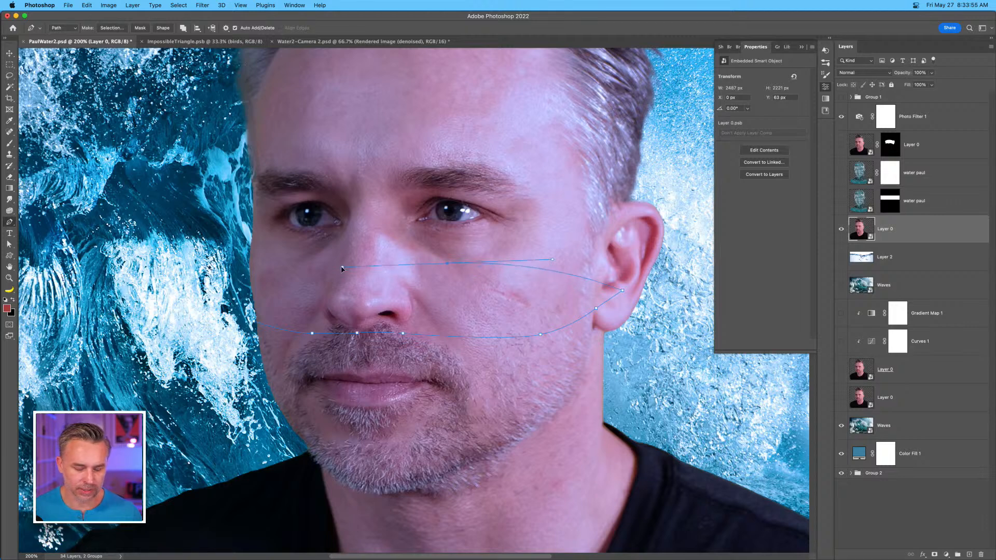
pyautogui.click(299, 278)
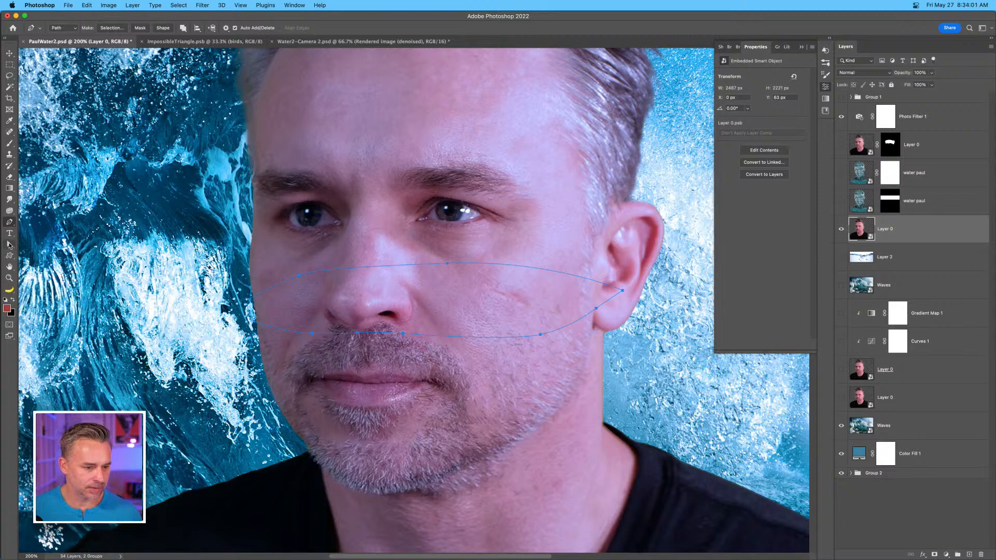
# Select the whole band-shaped path across the face with the Path Selection tool and delete it.
pyautogui.click(9, 244)
pyautogui.click(45, 243)
pyautogui.hscroll(5, 317, 327)
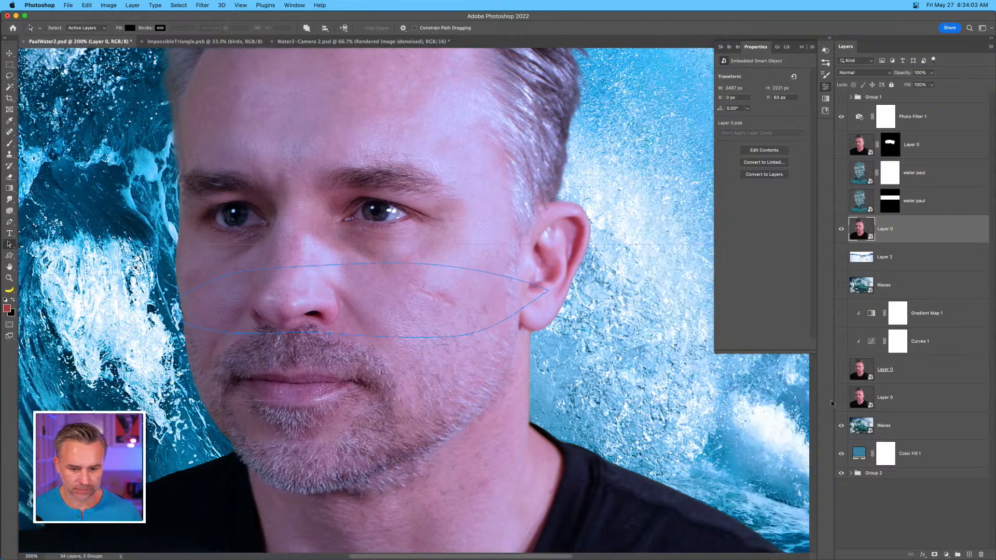
pyautogui.click(324, 346)
pyautogui.moveTo(324, 345); pyautogui.dragTo(456, 286)
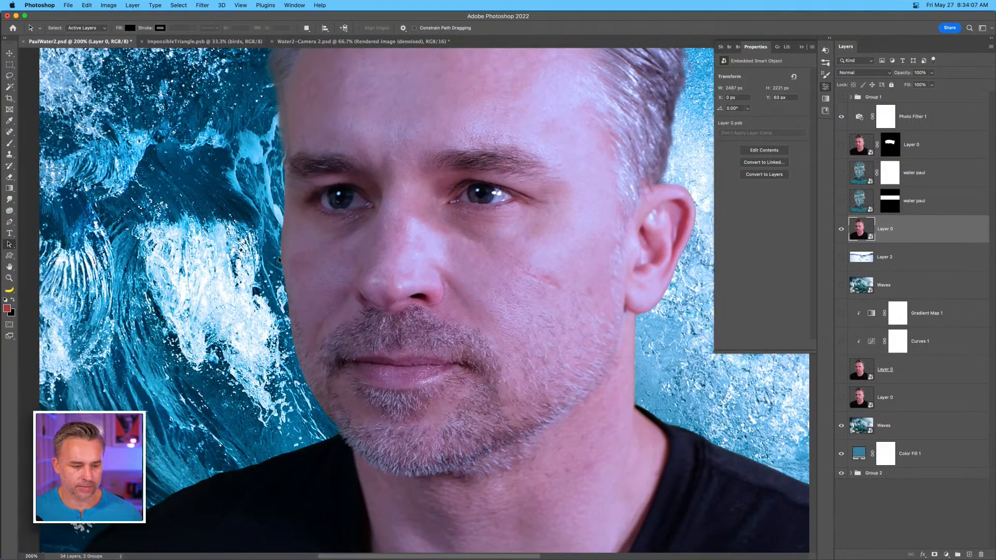
# Draw a closed Pen tool path that curves across the face between nose and mouth to the earlobe and encloses the shoulders and chest.
pyautogui.press('super+minus')
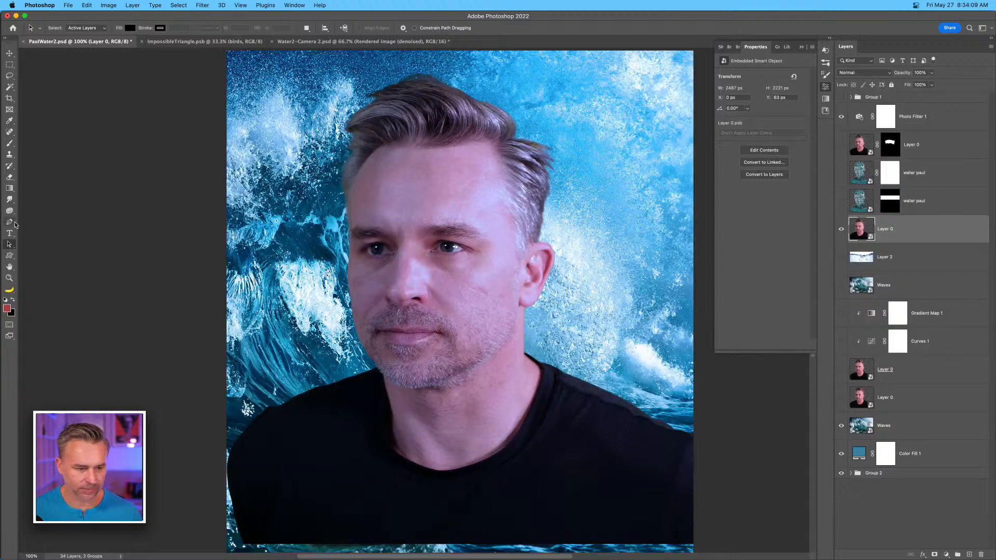
pyautogui.press('p')
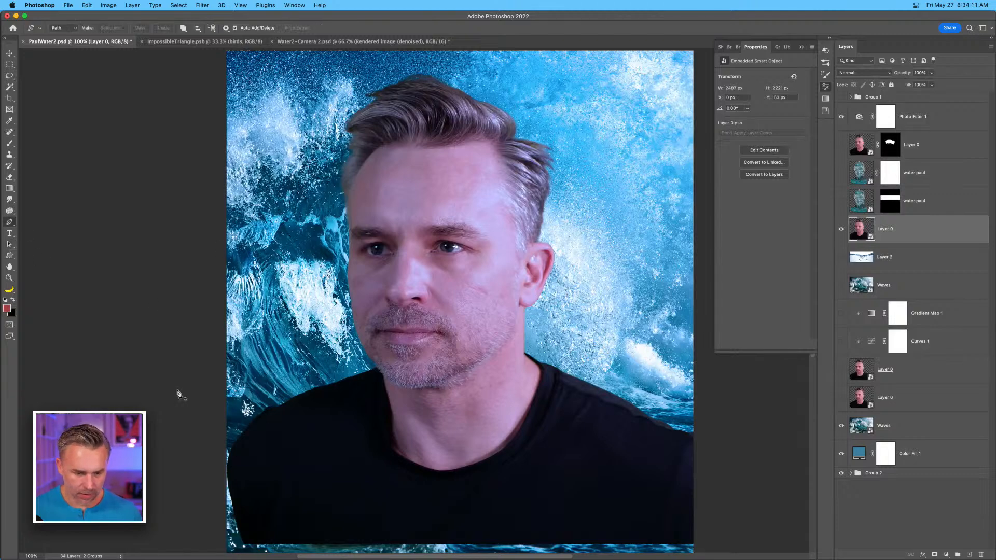
pyautogui.click(213, 422)
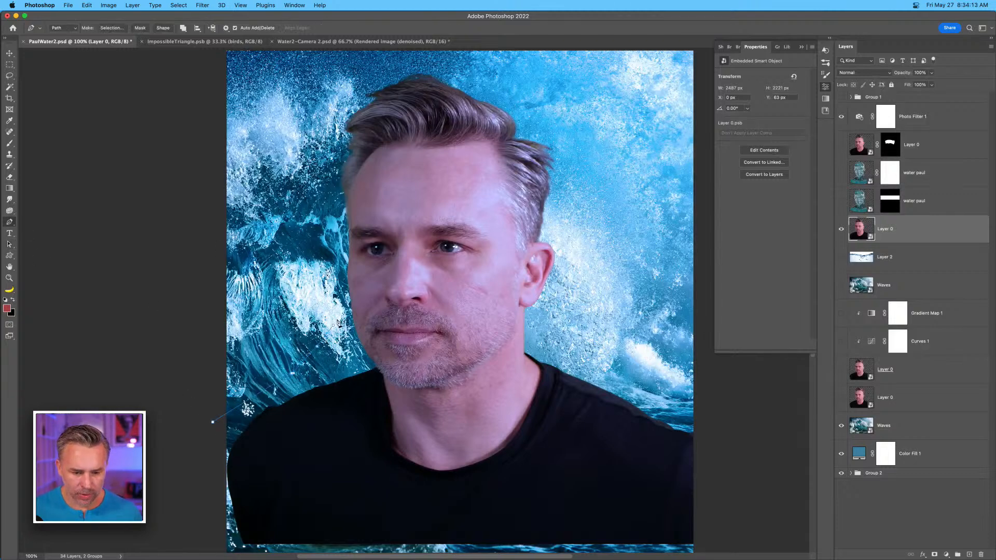
pyautogui.click(352, 312)
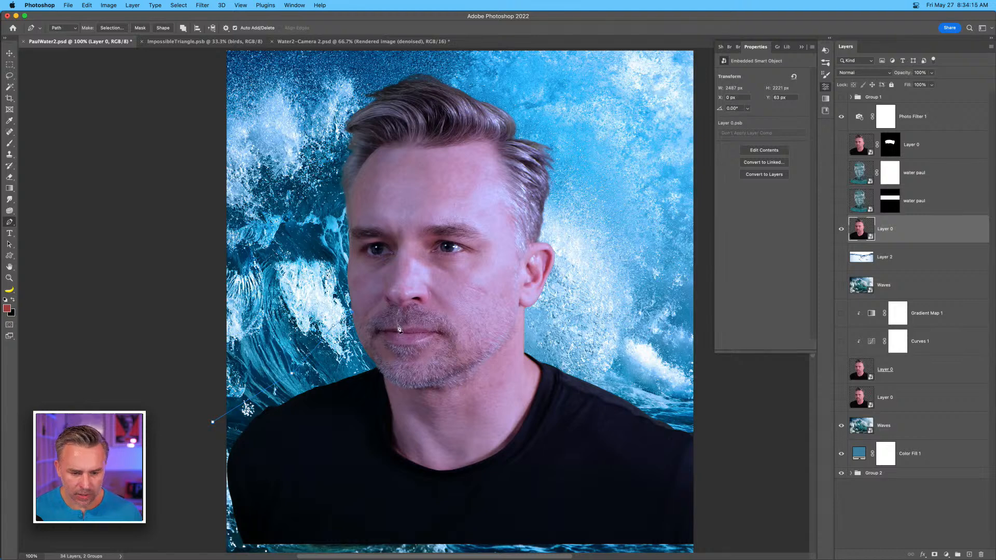
pyautogui.moveTo(400, 326); pyautogui.dragTo(426, 322)
pyautogui.press('super+z')
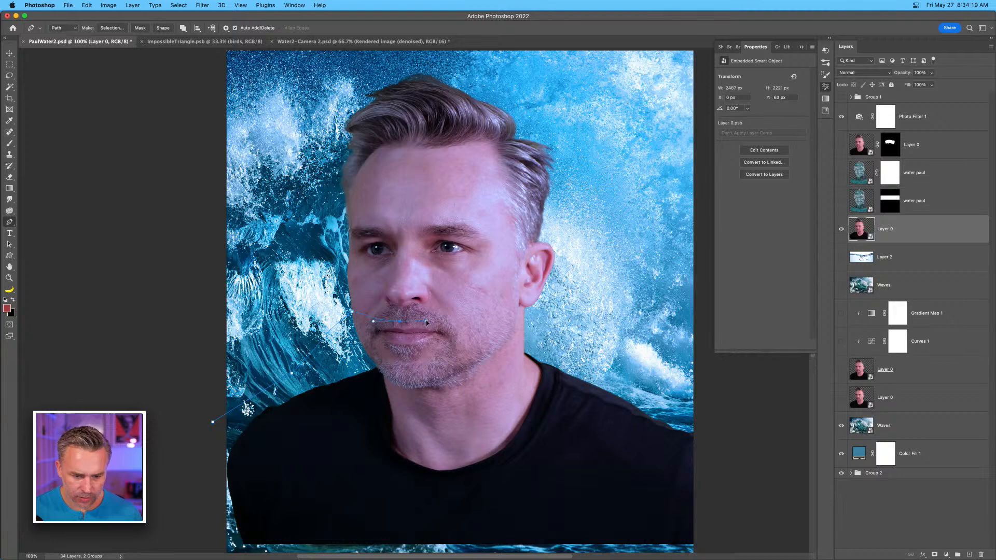
pyautogui.moveTo(507, 306); pyautogui.dragTo(530, 310)
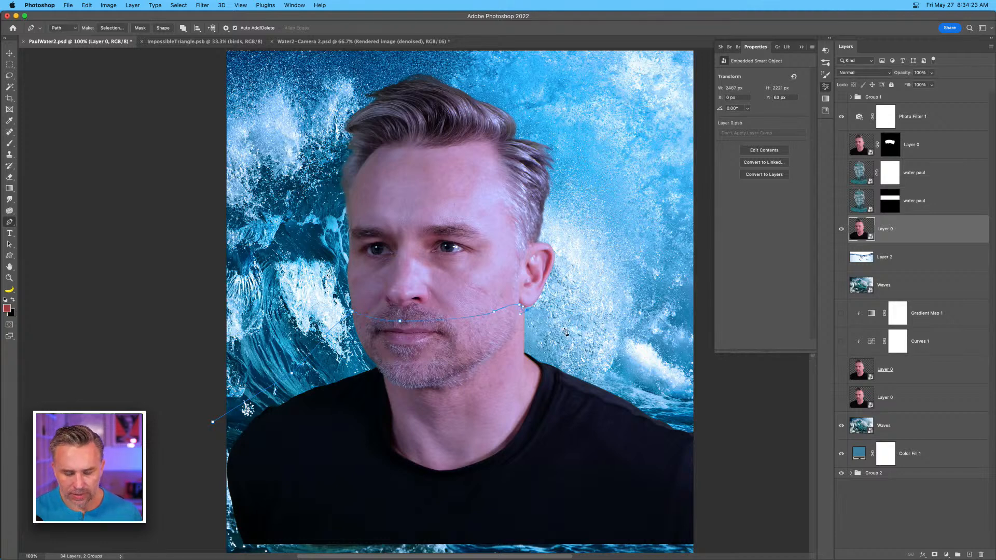
pyautogui.moveTo(723, 442); pyautogui.dragTo(653, 346)
pyautogui.click(673, 474)
pyautogui.moveTo(174, 488); pyautogui.dragTo(172, 487)
pyautogui.click(141, 405)
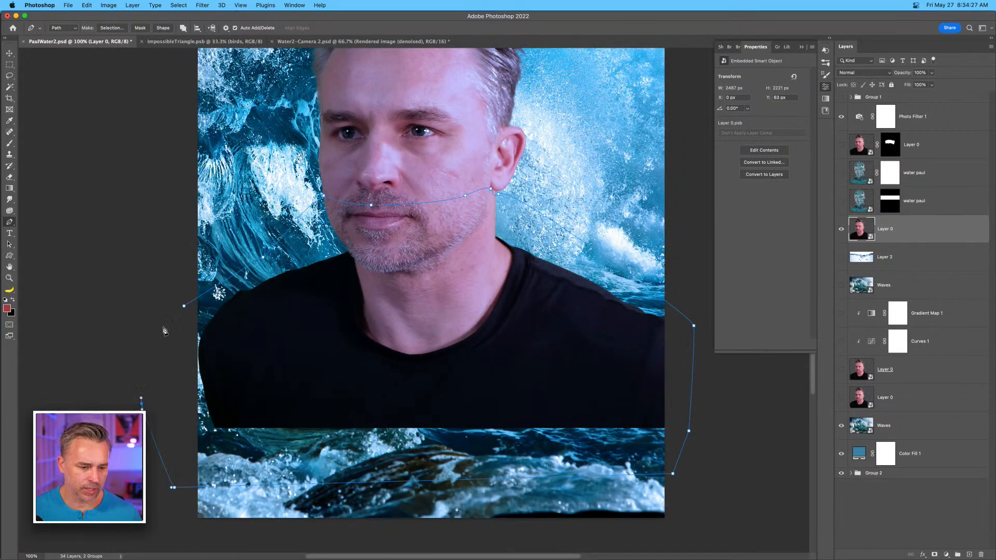
pyautogui.click(184, 307)
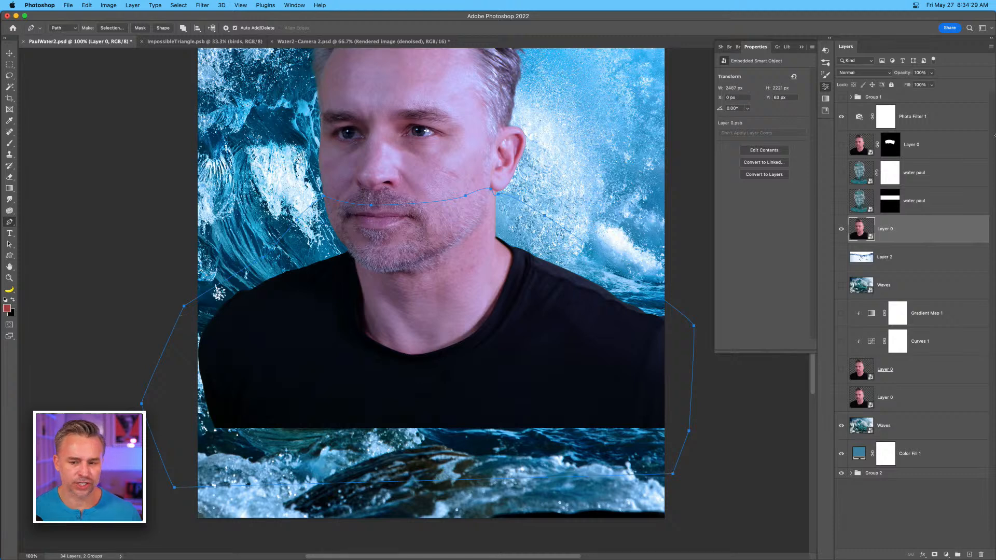
# Add a vector mask to the portrait layer from the current path.
pyautogui.click(132, 5)
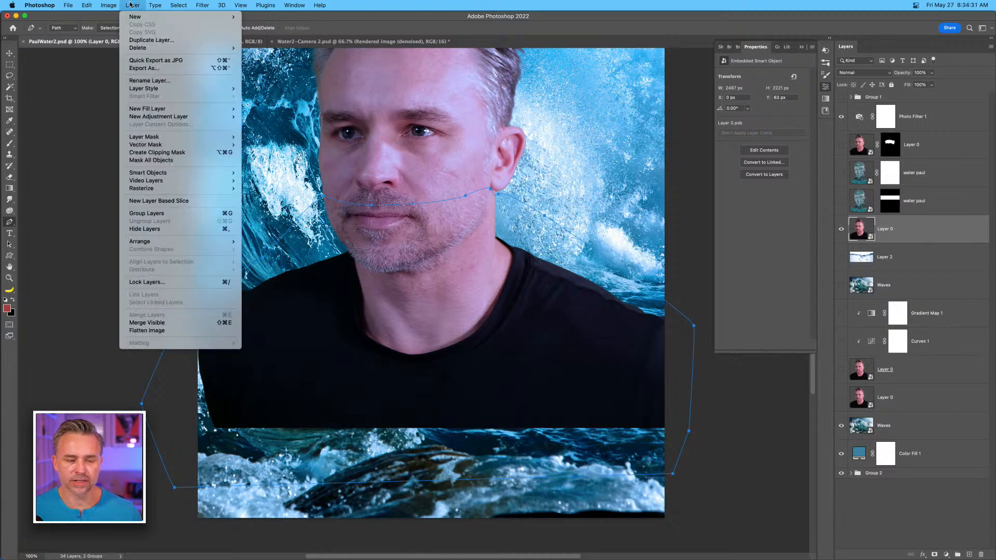
pyautogui.moveTo(156, 147)
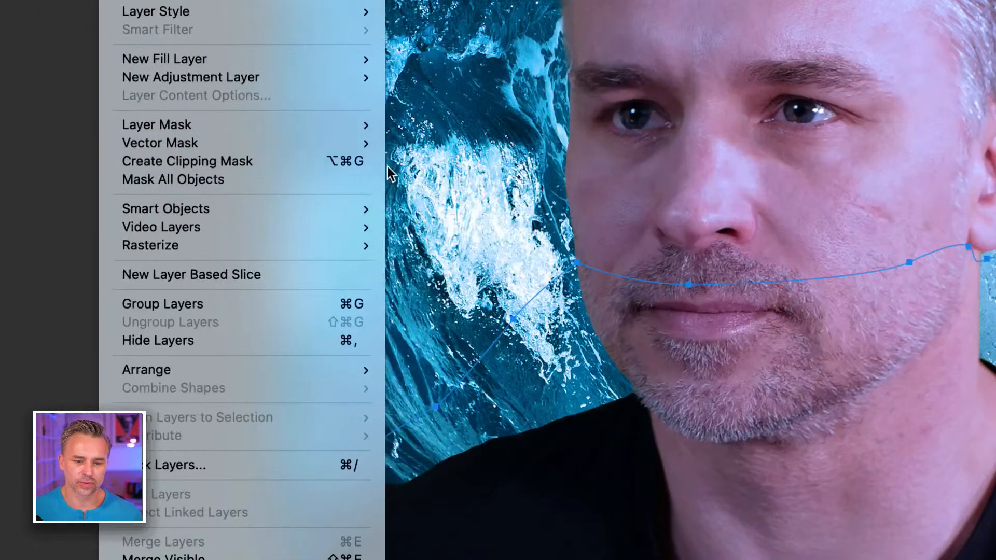
pyautogui.click(451, 180)
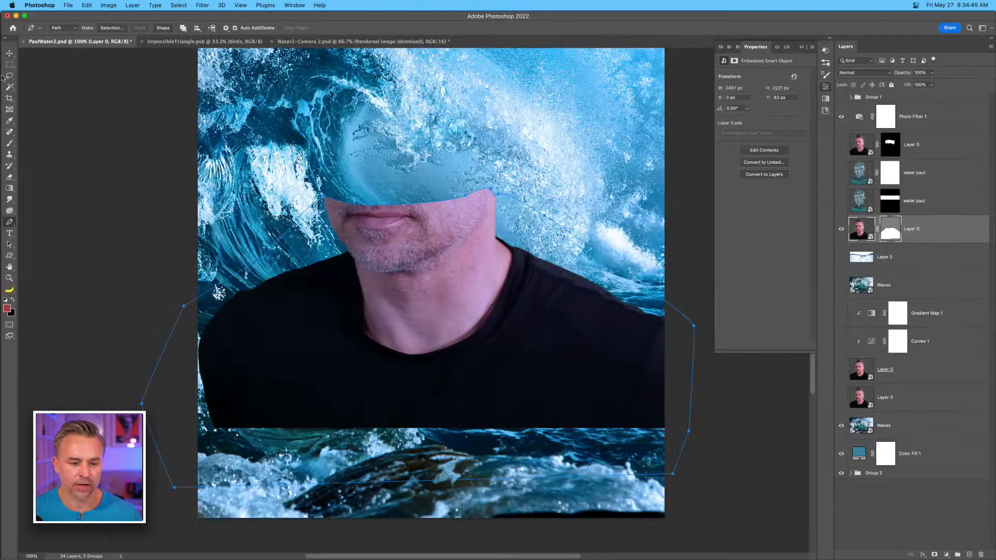
# Refine the vector mask's upper edge with the Direct Selection tool, adjusting its points and handles into a smooth curve across the face above the mouth.
pyautogui.click(9, 246)
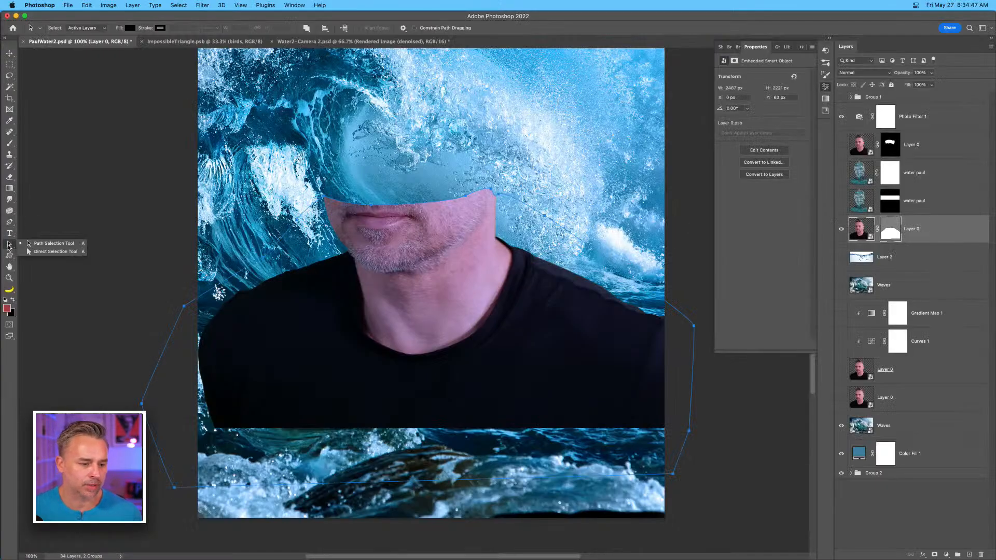
pyautogui.scroll(-1, 503, 173)
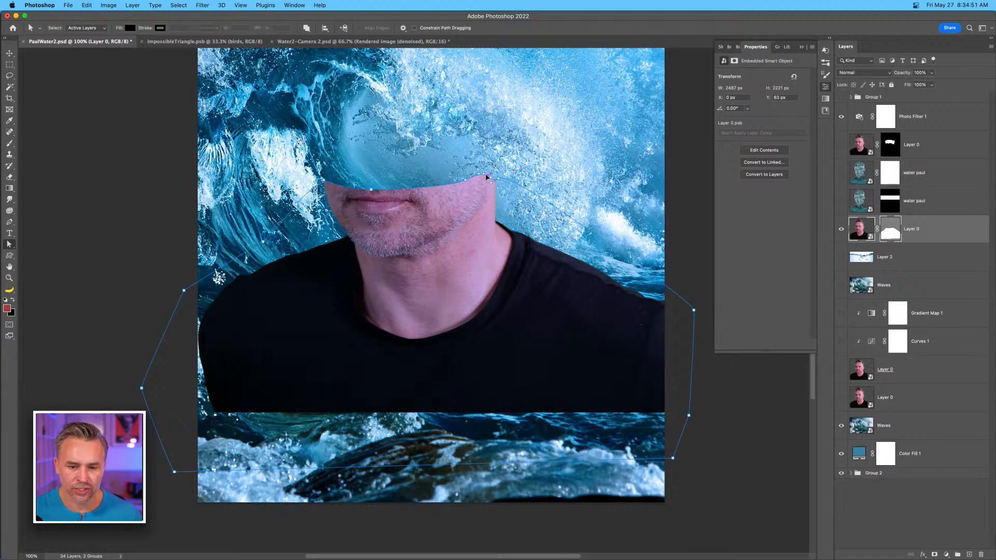
pyautogui.moveTo(460, 182); pyautogui.dragTo(456, 187)
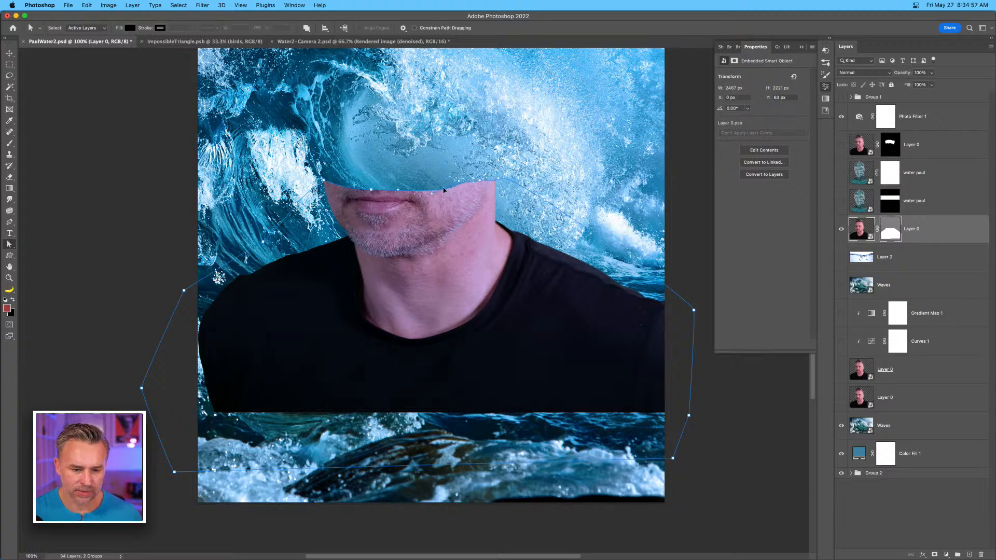
pyautogui.click(364, 189)
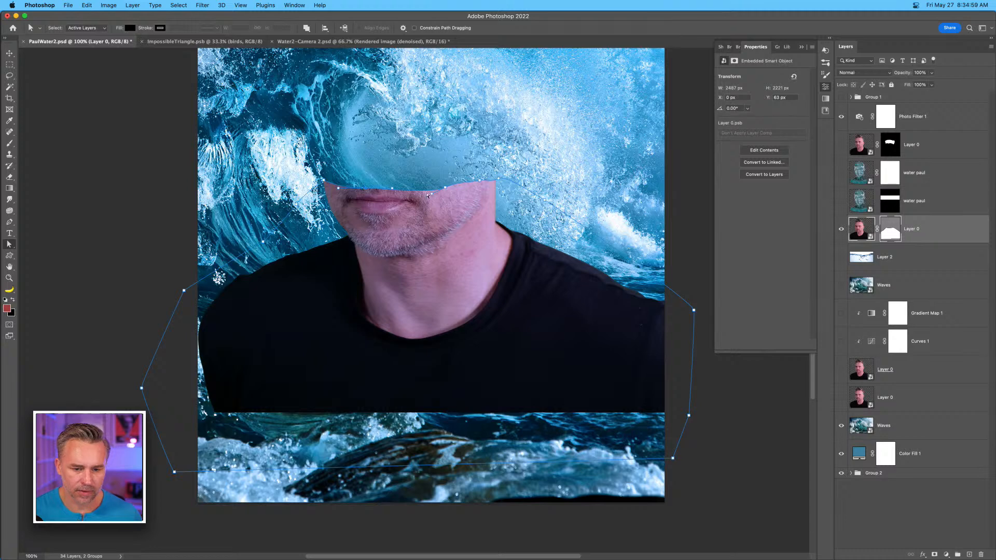
pyautogui.moveTo(430, 189); pyautogui.dragTo(428, 191)
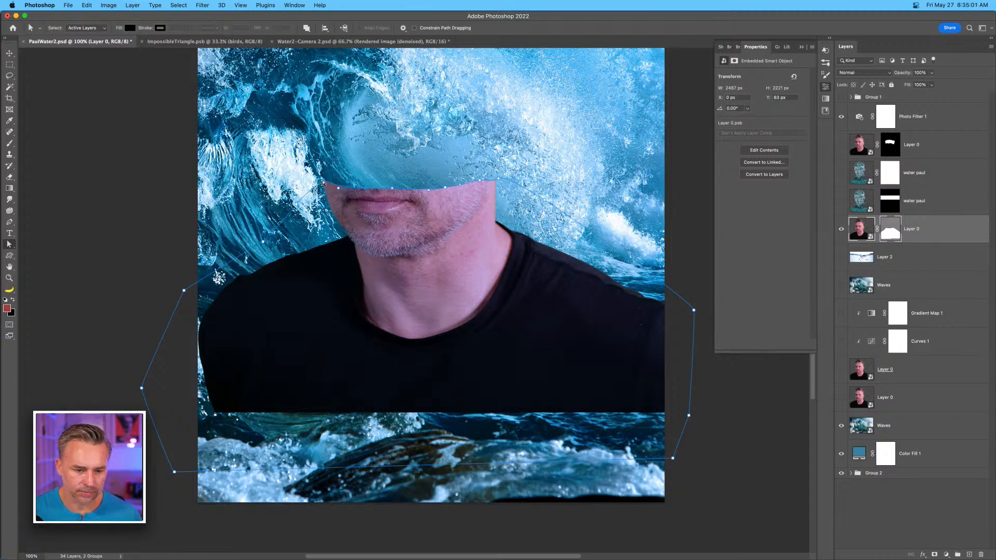
# Fine-tune the anchor points of the portrait's vector mask at the cheek, above the upper lip and near the earlobe.
pyautogui.click(323, 180)
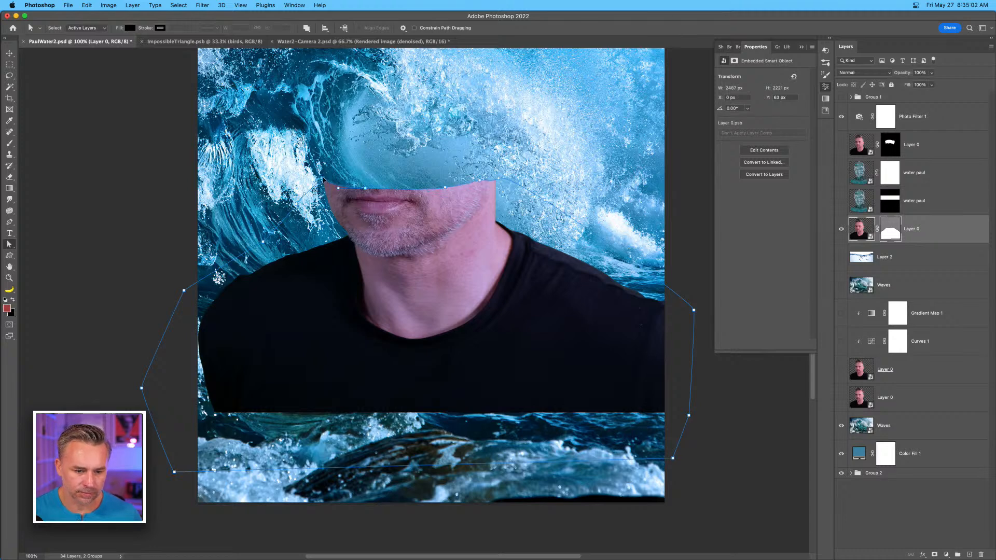
pyautogui.click(479, 184)
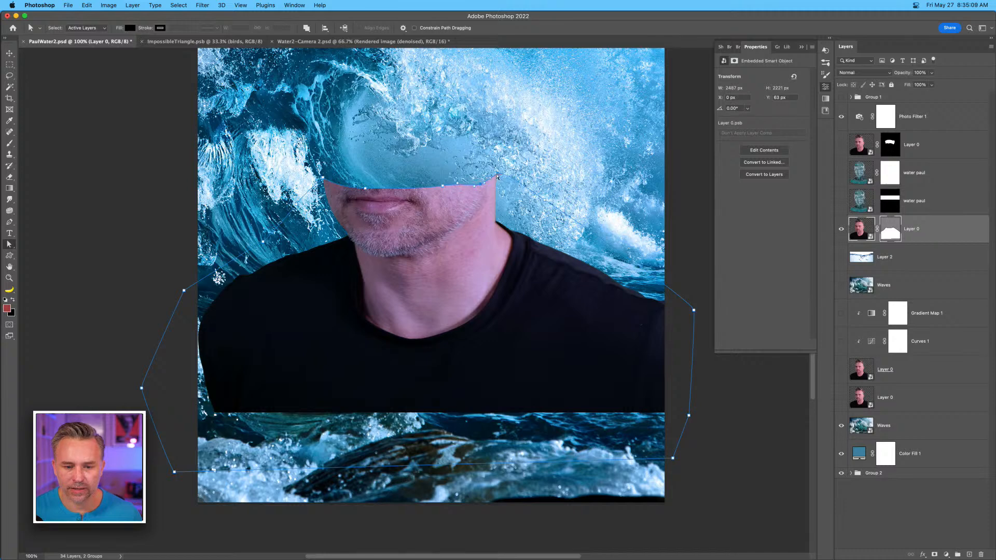
pyautogui.moveTo(497, 177); pyautogui.dragTo(439, 190)
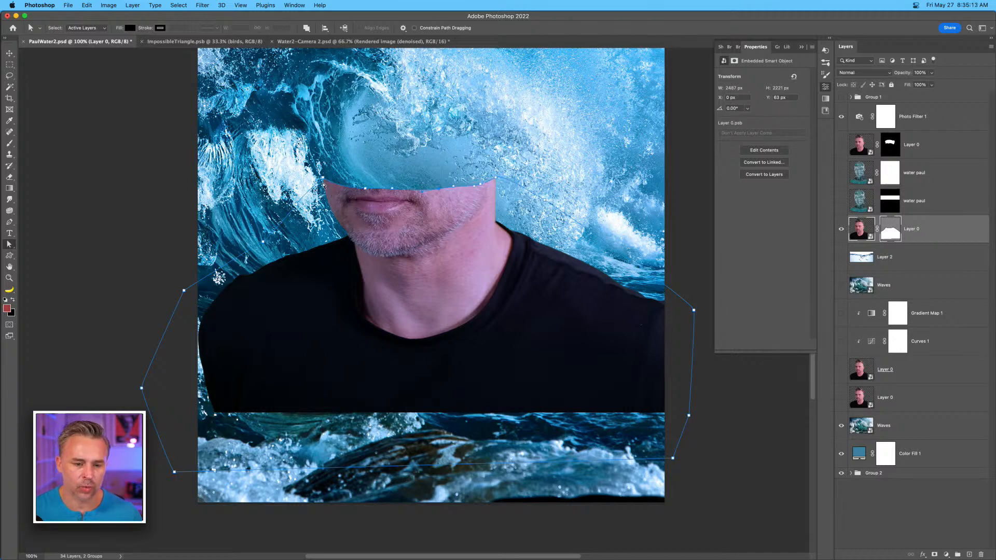
pyautogui.click(322, 181)
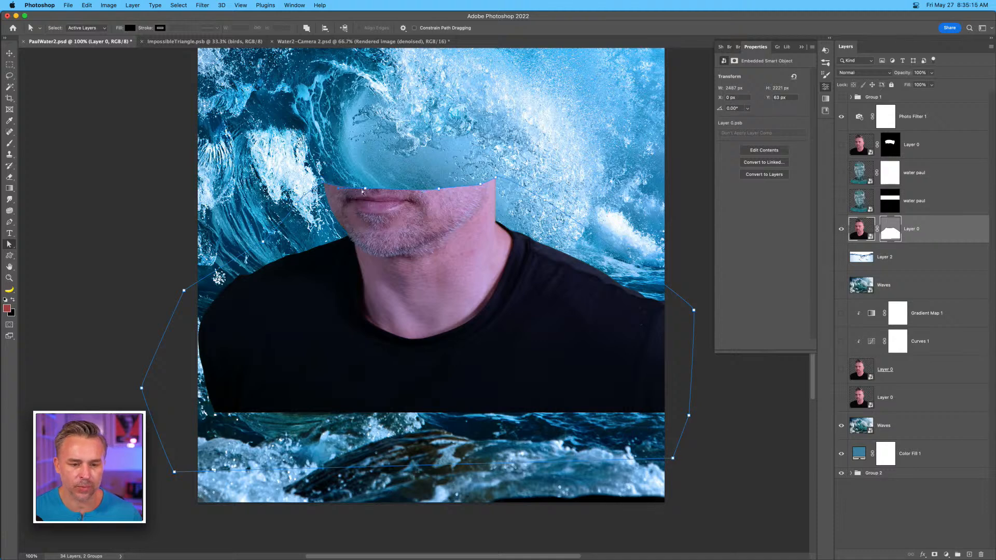
pyautogui.moveTo(365, 188); pyautogui.dragTo(366, 191)
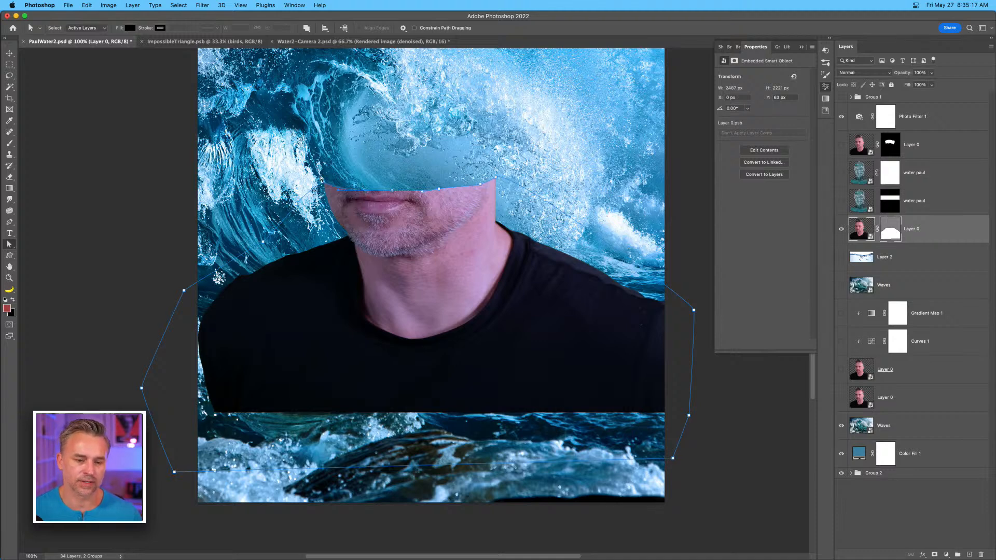
pyautogui.hscroll(-2, 321, 180)
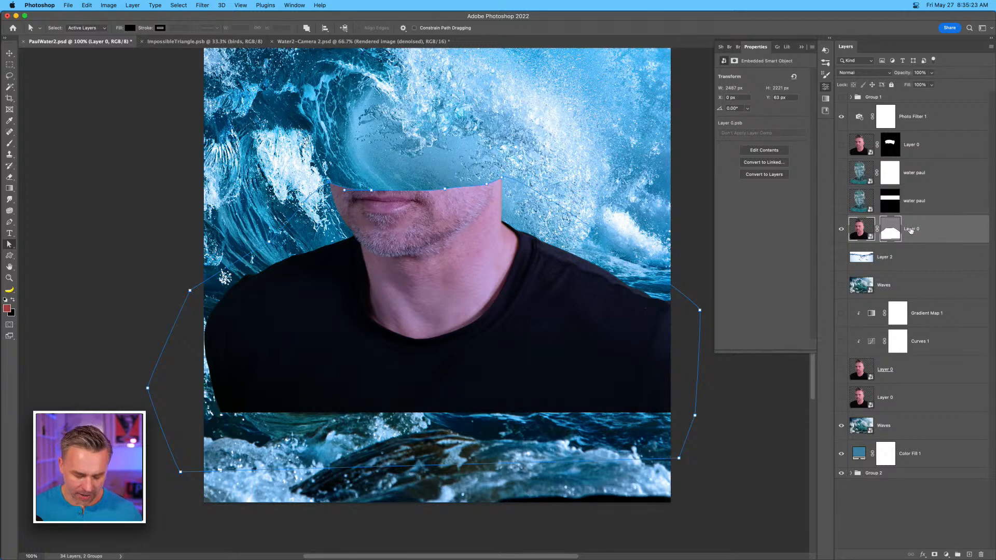
# Hide the Waves layer above Color Fill 1 to check the sliced portrait's edge against the plain blue fill at 200% zoom.
pyautogui.press('super+equal')
pyautogui.scroll(5, 406, 300)
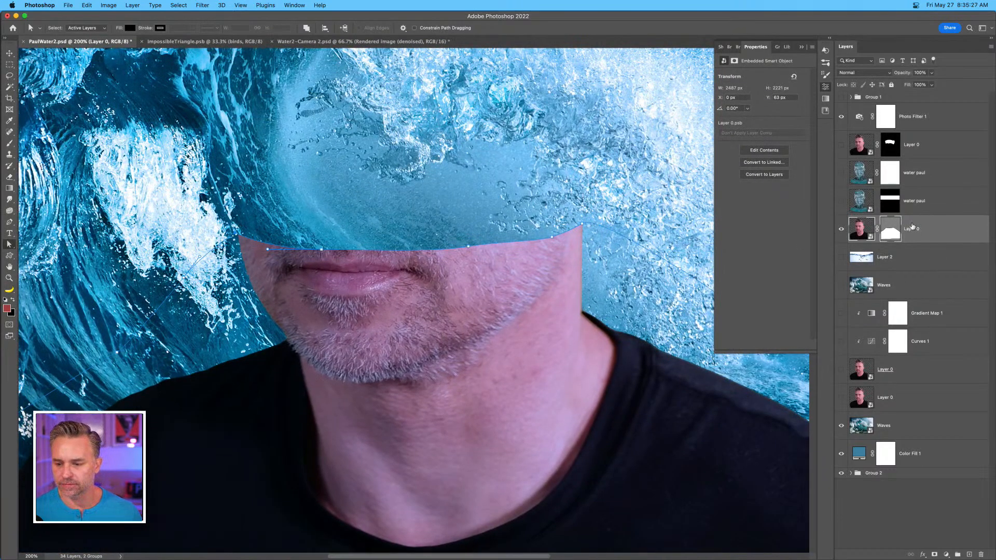
pyautogui.click(803, 48)
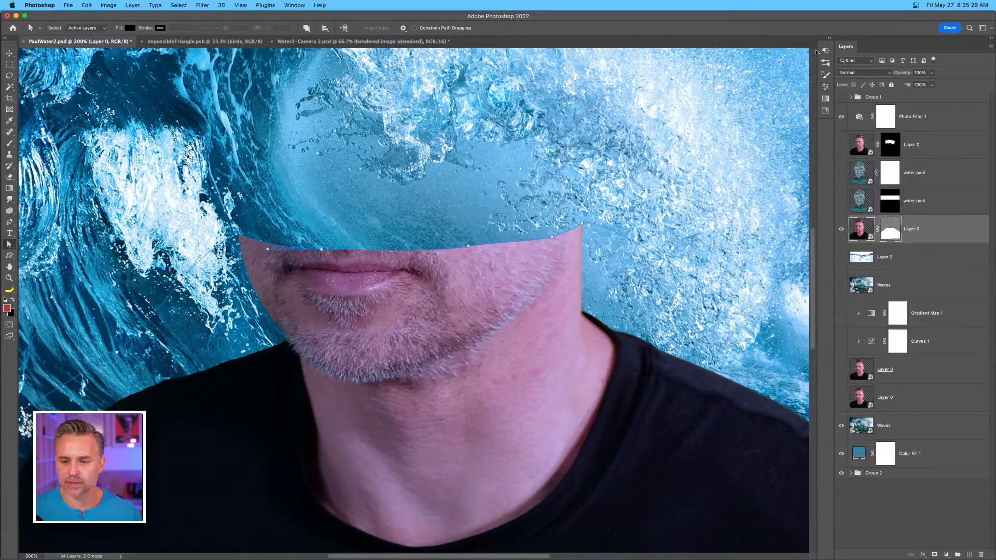
pyautogui.click(841, 428)
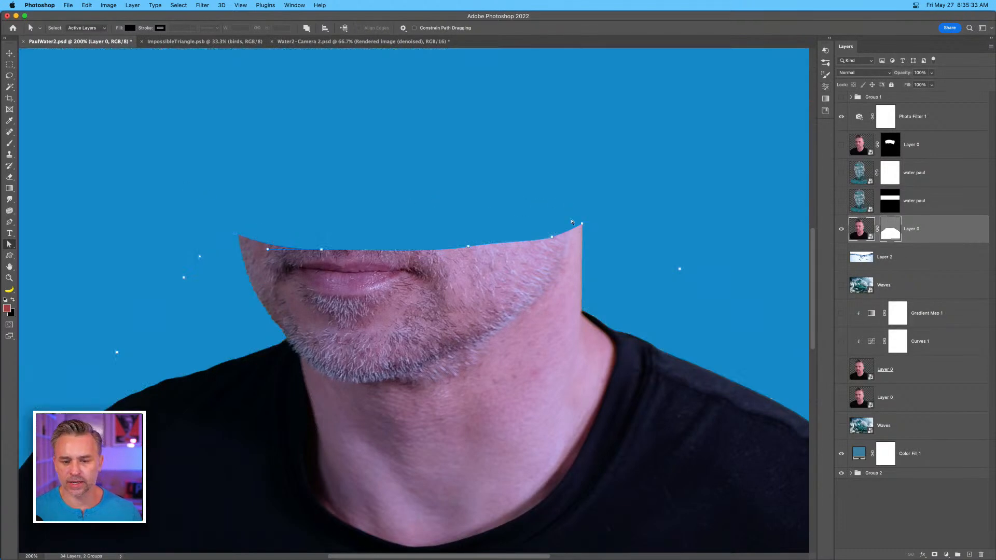
pyautogui.click(830, 39)
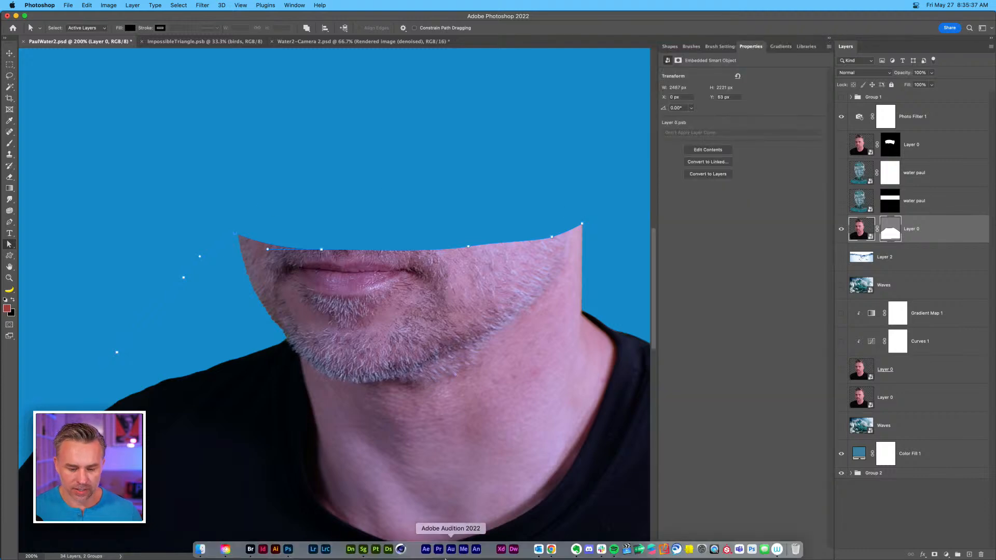
# Switch to Adobe Stock in Chrome and license the selected free water surface image under the Standard License.
pyautogui.click(554, 549)
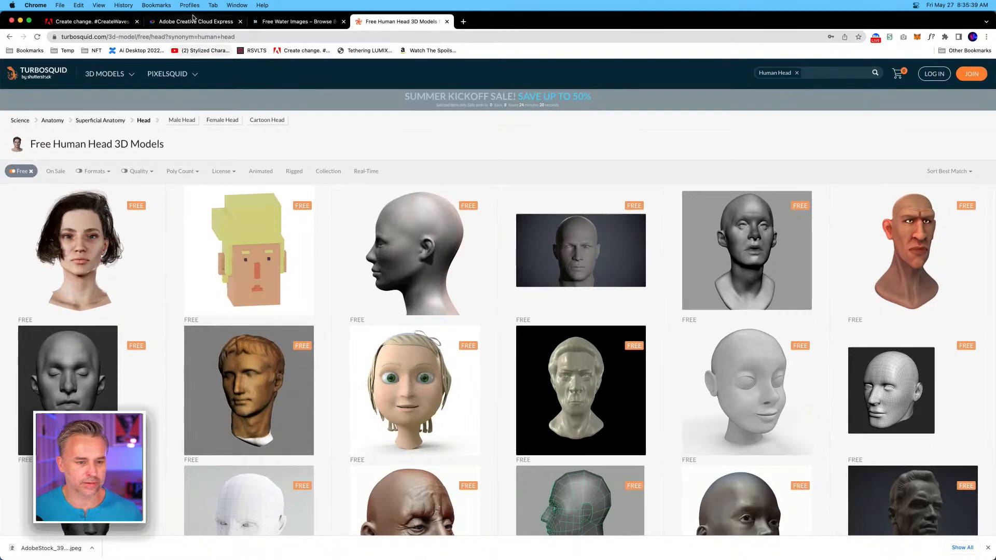
pyautogui.click(274, 26)
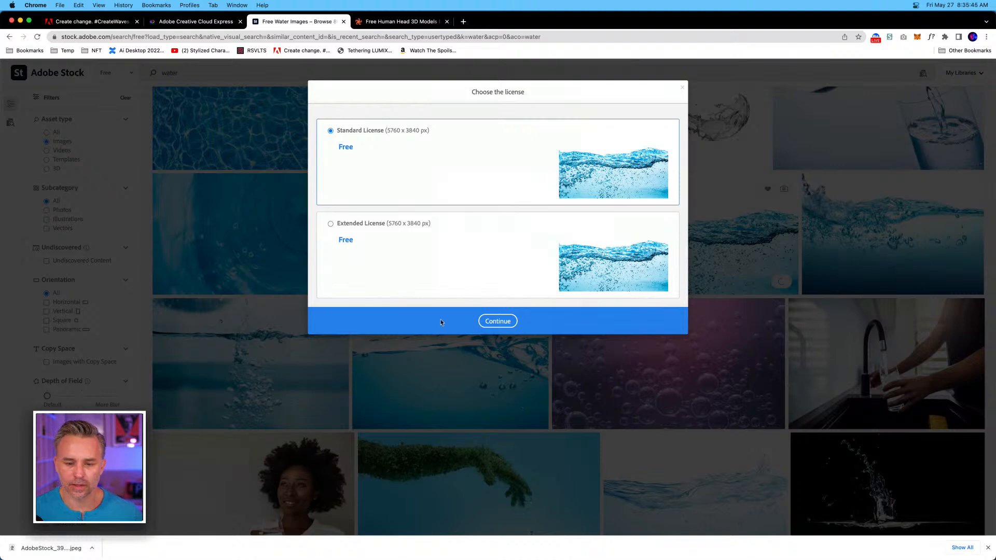
pyautogui.click(498, 322)
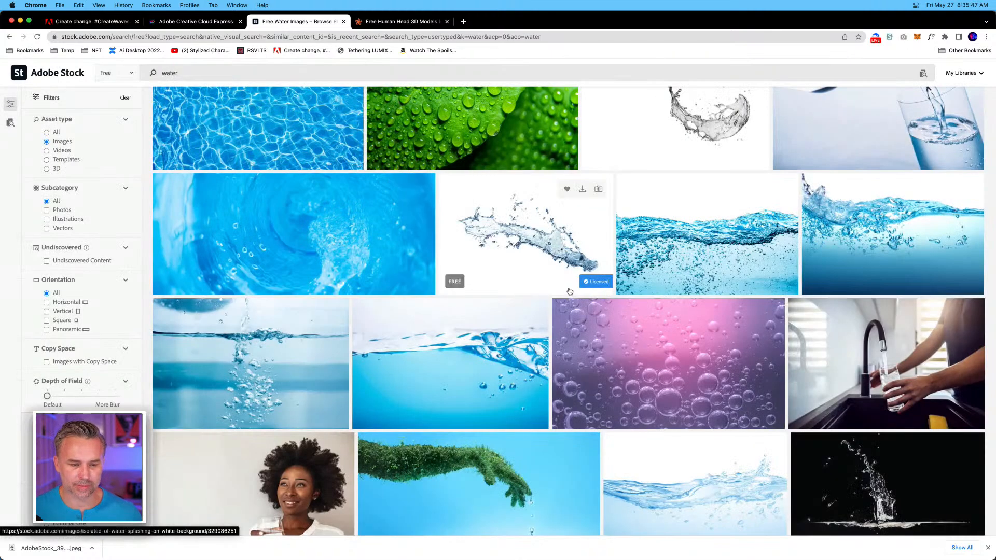
# Search Adobe Stock's free images for "ocean".
pyautogui.doubleClick(172, 74)
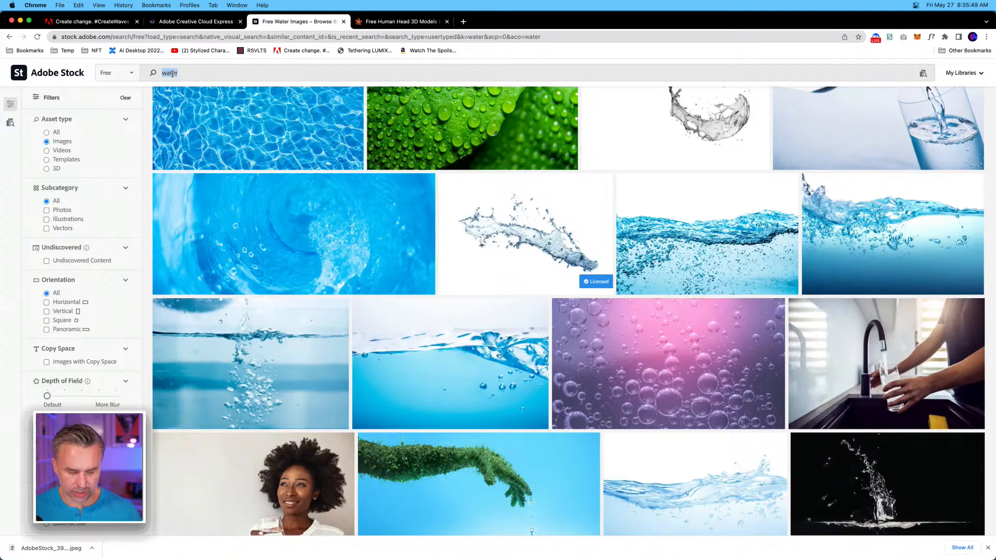
pyautogui.write('ocean')
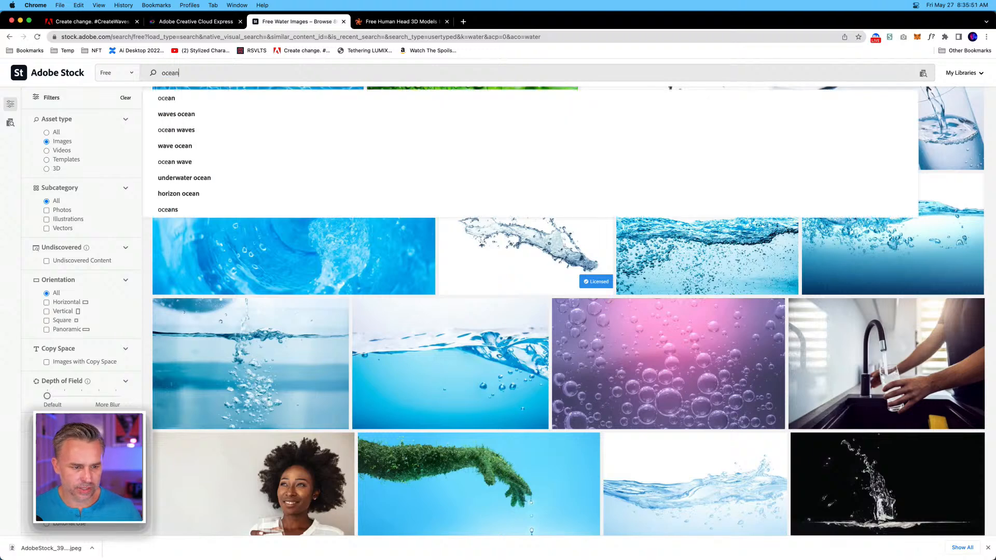
pyautogui.press('Return')
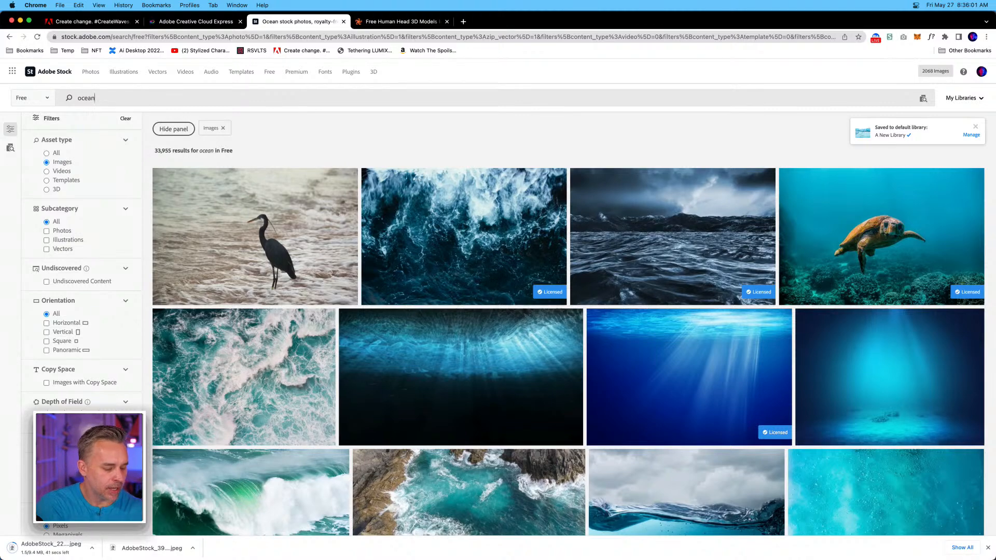
# License the free photo of the rippled deep-blue sea surface from the ocean results under the Standard License.
pyautogui.scroll(-6, 540, 225)
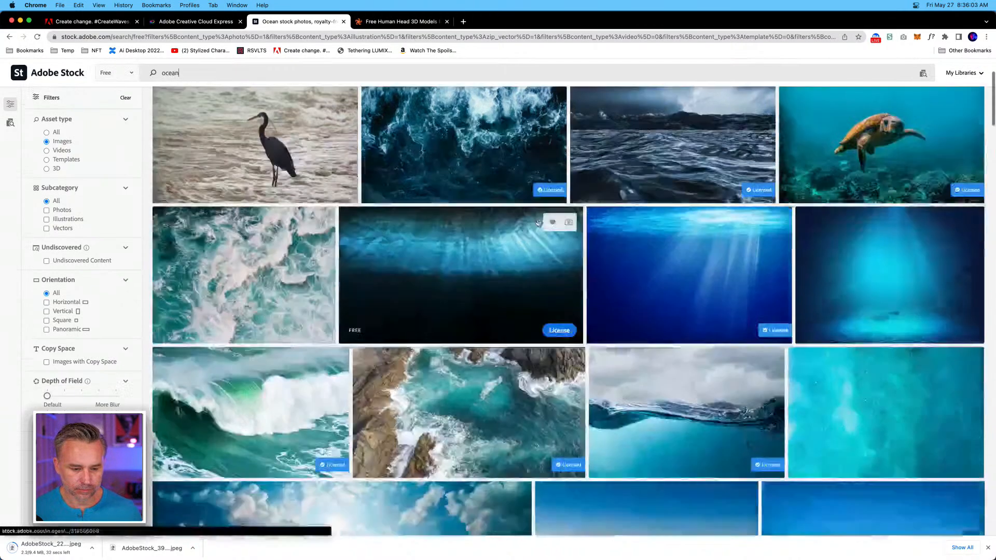
pyautogui.scroll(-4, 539, 225)
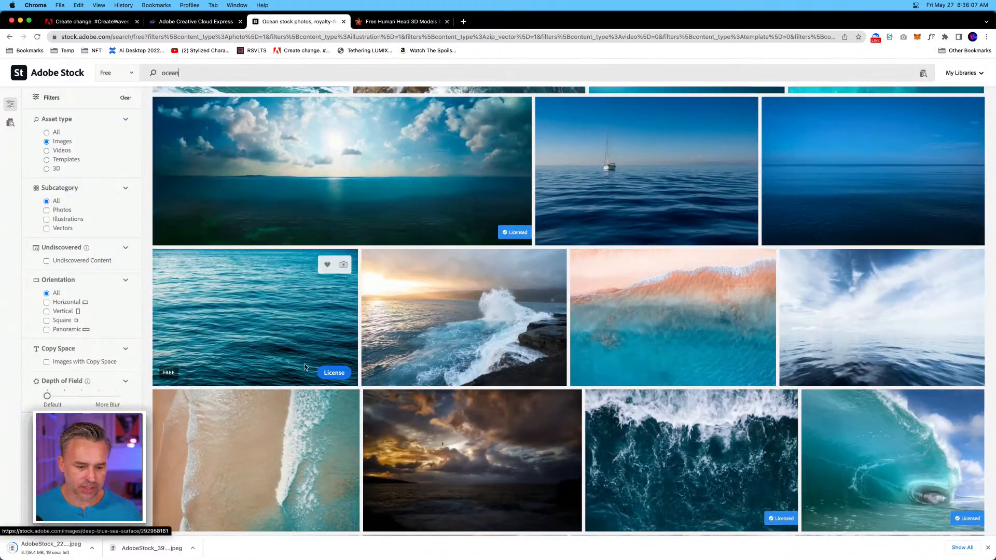
pyautogui.click(331, 375)
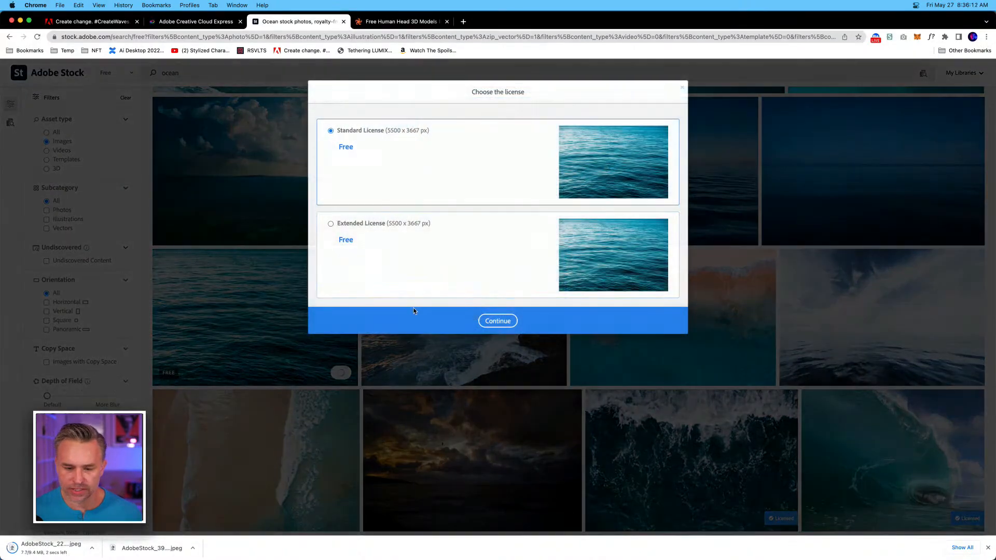
pyautogui.click(498, 321)
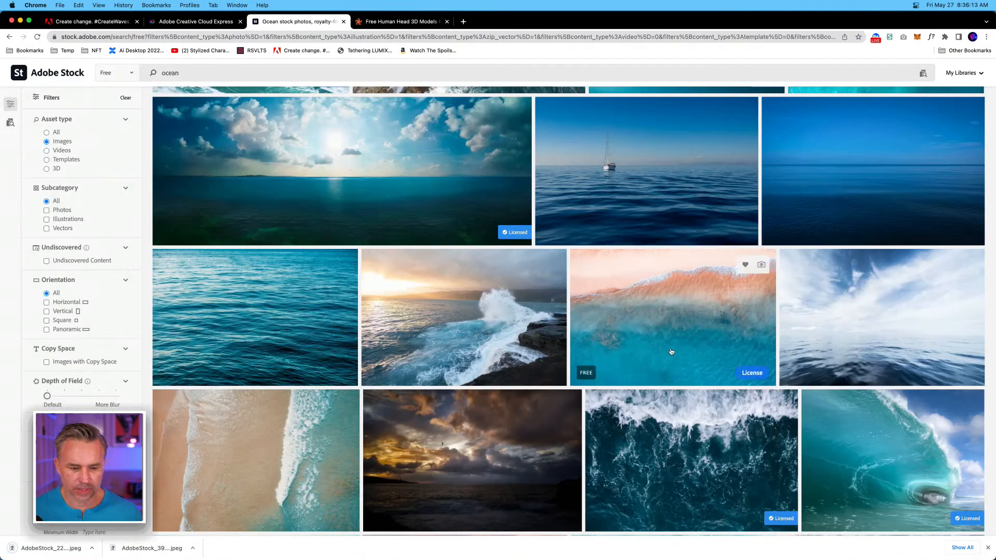
# License the free seascape with white clouds under the Standard License and request a license for the calm open-water photo.
pyautogui.click(955, 373)
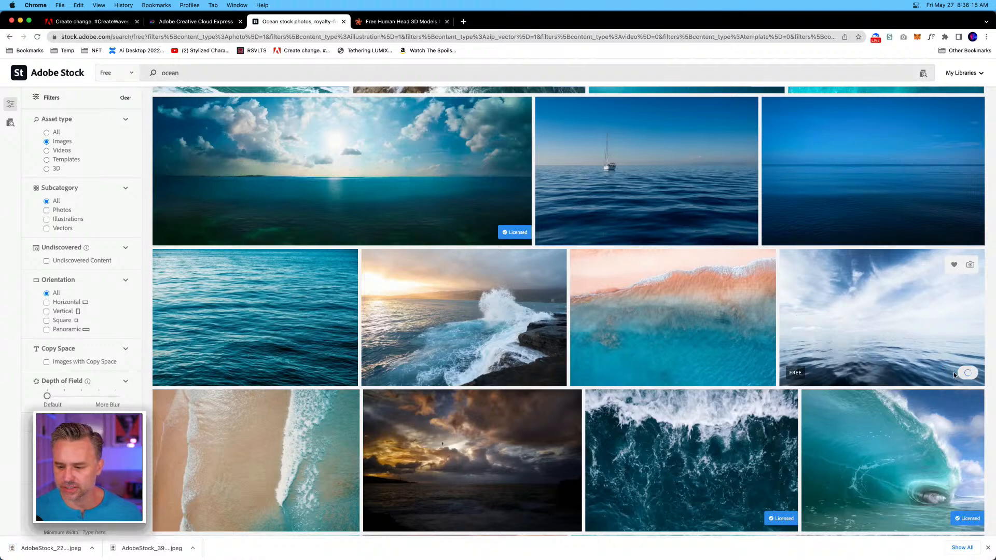
pyautogui.scroll(-2, 527, 344)
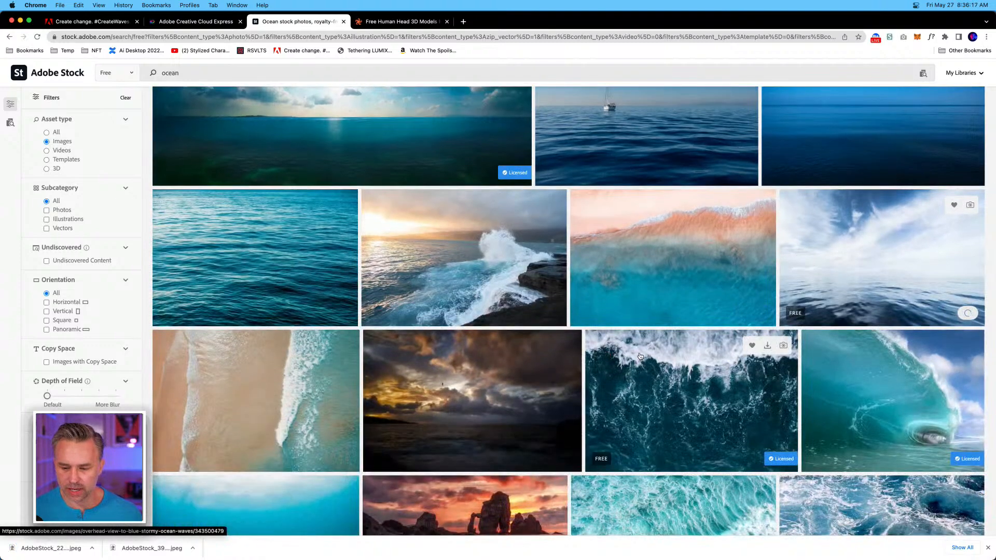
pyautogui.scroll(-5, 224, 261)
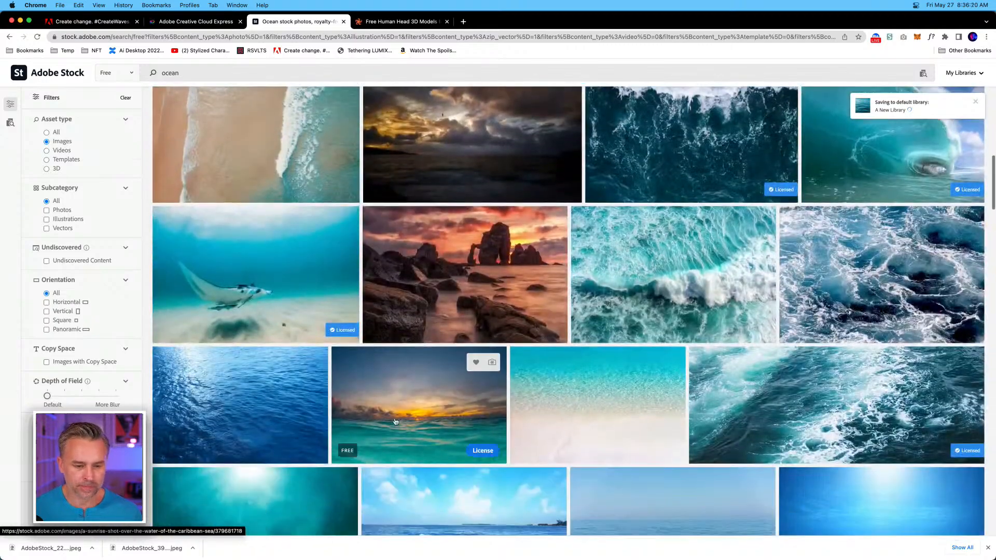
pyautogui.click(483, 450)
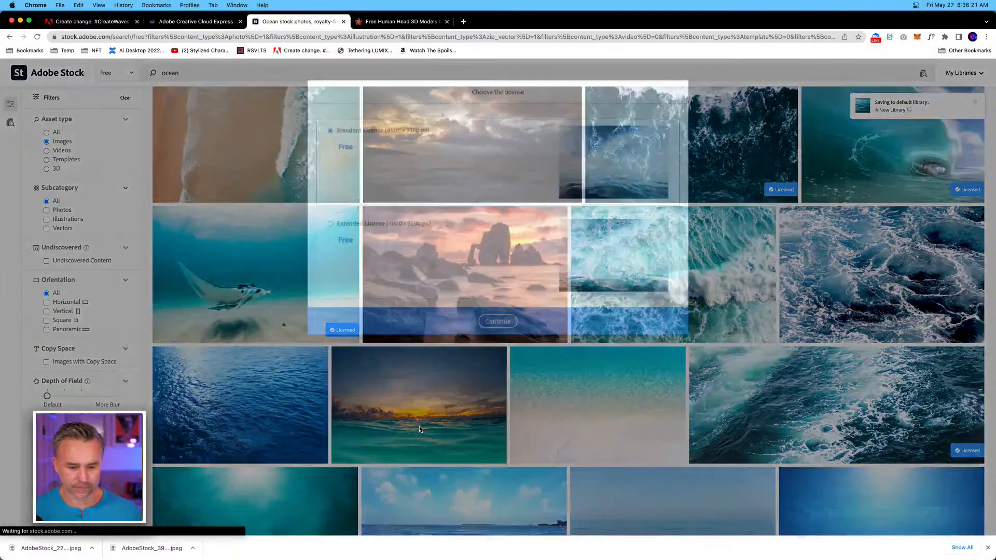
pyautogui.click(497, 322)
pyautogui.scroll(-4, 482, 316)
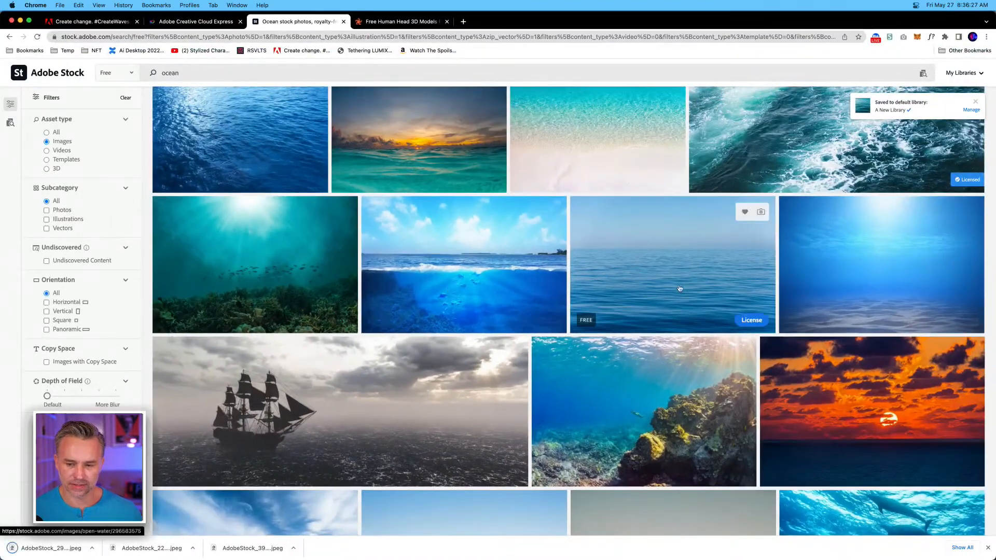
pyautogui.click(751, 320)
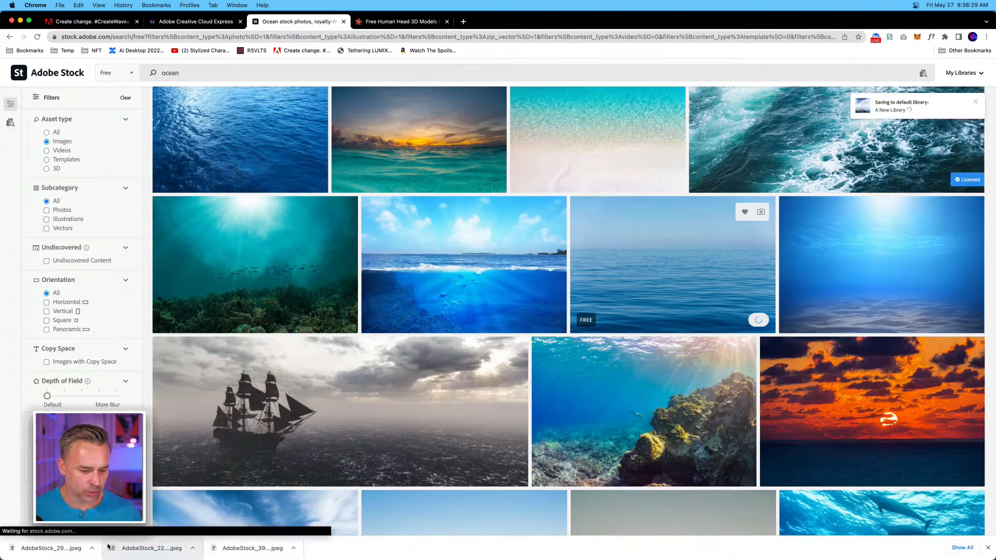
# Open AdobeStock_292958161.jpeg from the Downloads folder in Photoshop, copy the whole image and close the file.
pyautogui.click(201, 550)
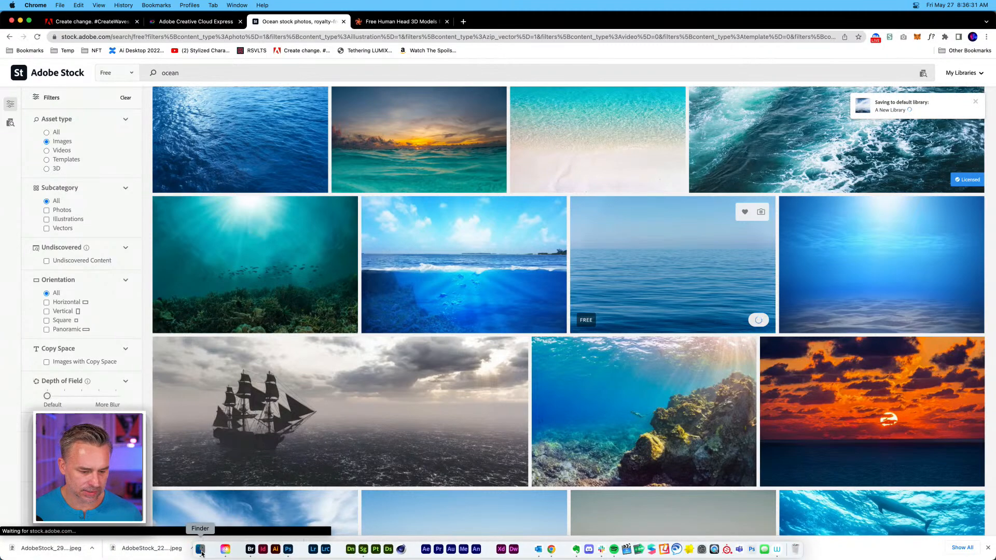
pyautogui.click(280, 335)
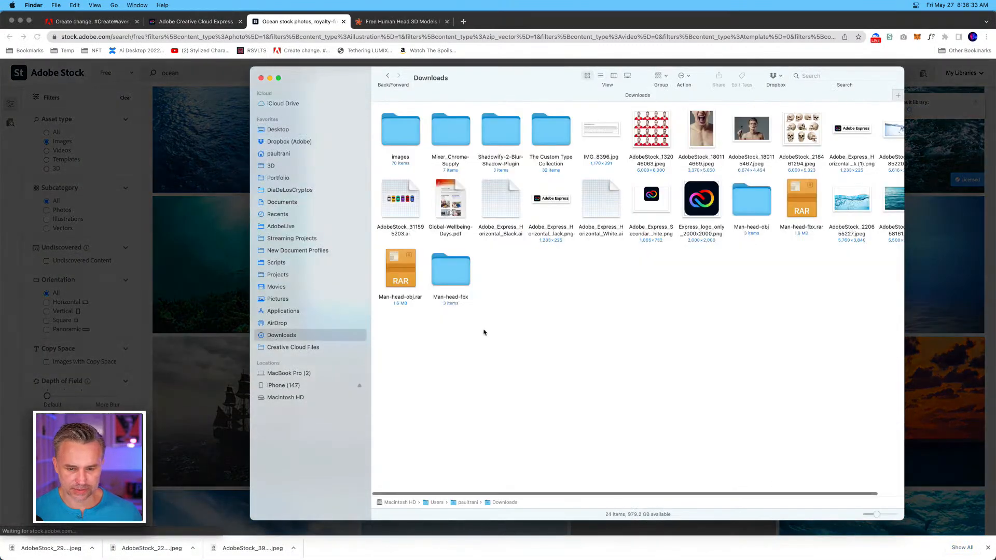
pyautogui.hscroll(3, 580, 345)
pyautogui.doubleClick(874, 199)
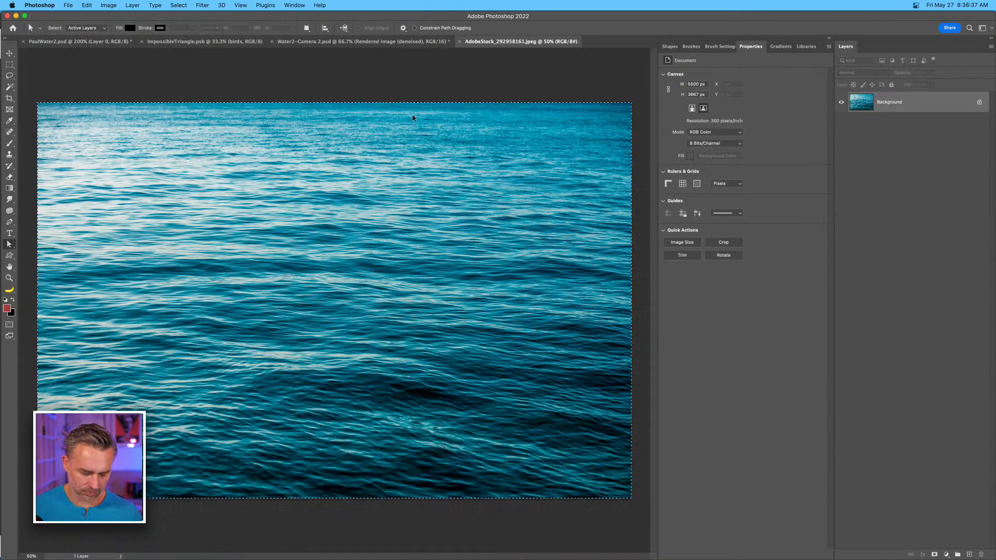
pyautogui.press('super+w')
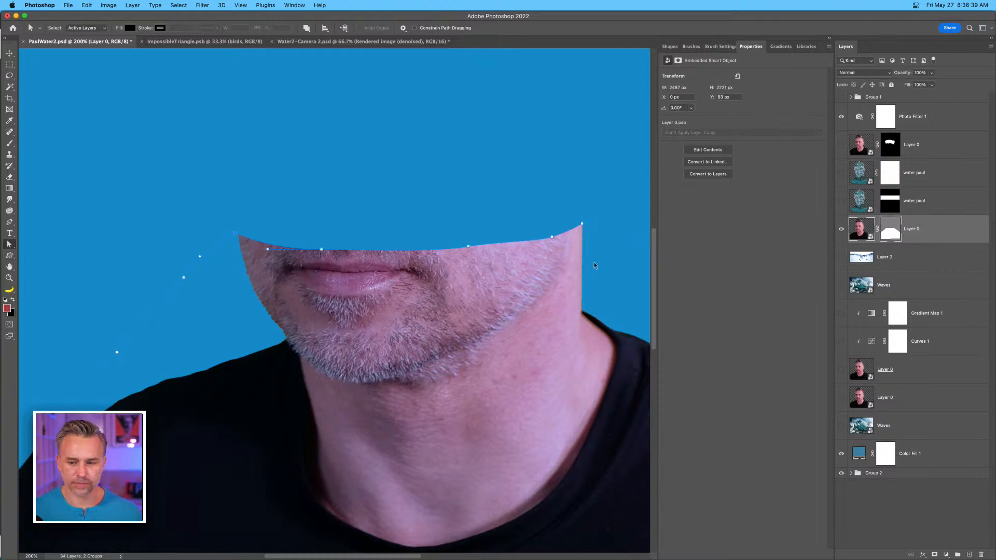
# Paste the ocean image above the masked portrait layer in PaulWater2.psd and convert it to a smart object.
pyautogui.press('super+v')
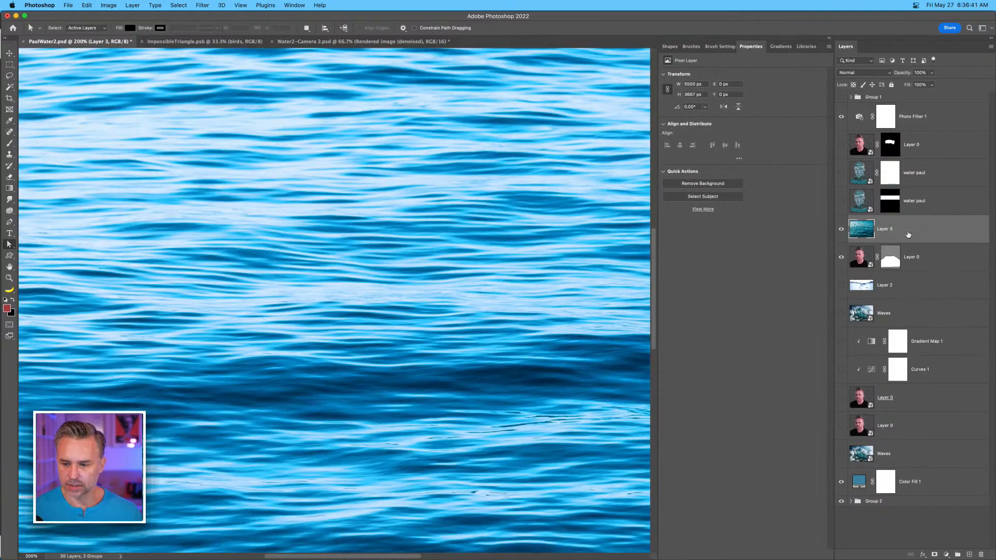
pyautogui.press('super+shift+o')
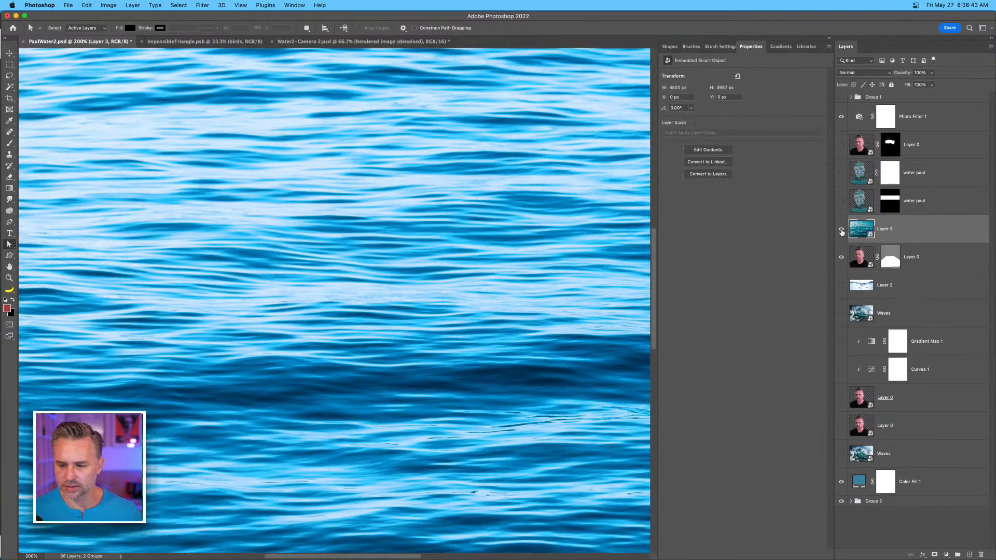
# Hide the ocean layer to check the portrait beneath, activate the Brush tool and show the ocean layer again.
pyautogui.click(841, 230)
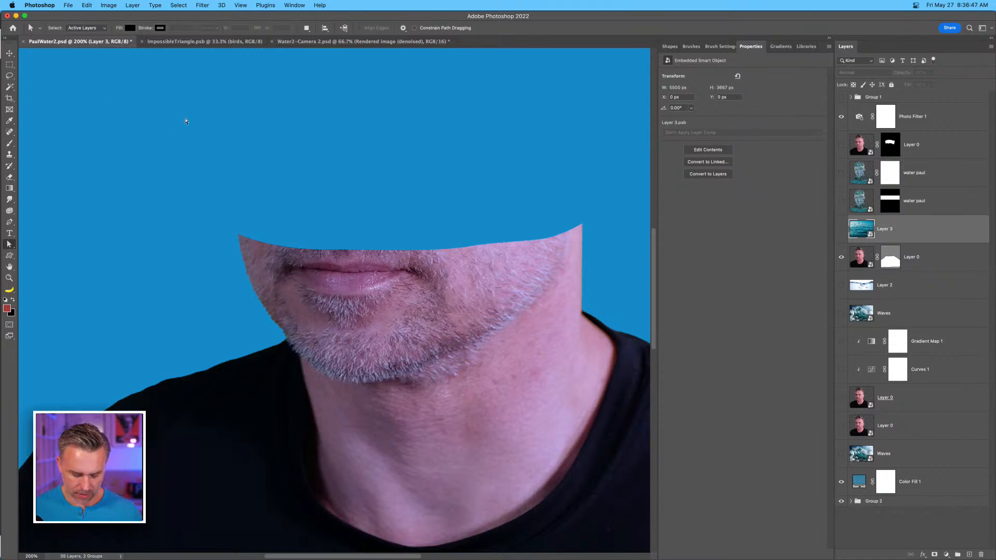
pyautogui.press('b')
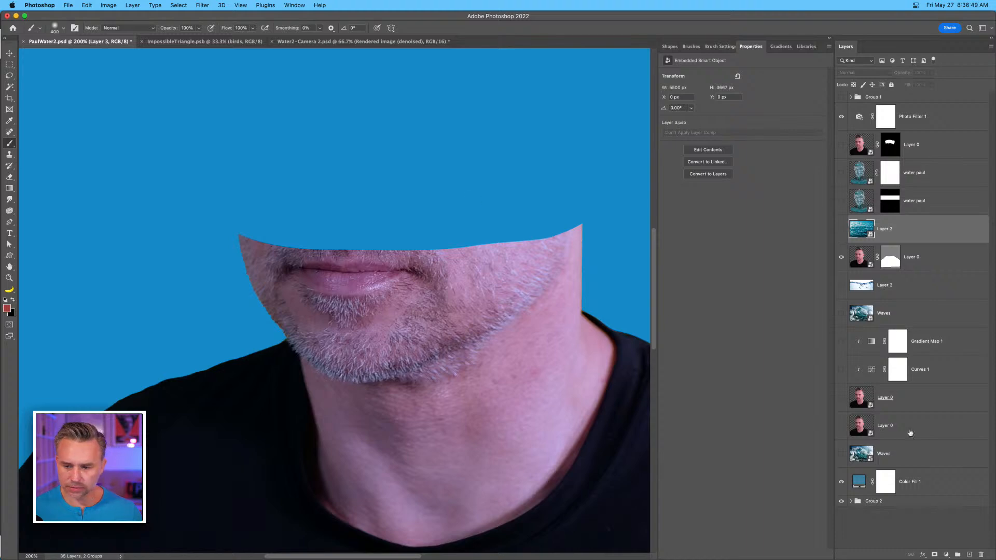
pyautogui.click(841, 231)
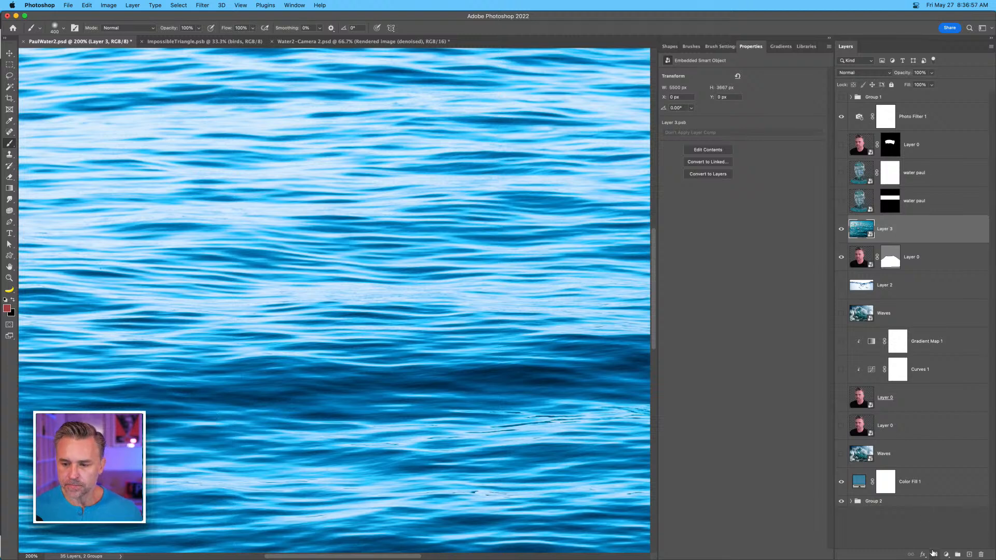
# Hide the ocean layer and paint a filled red ellipse about 800 px wide over the cut above the mouth on a new layer.
pyautogui.click(970, 554)
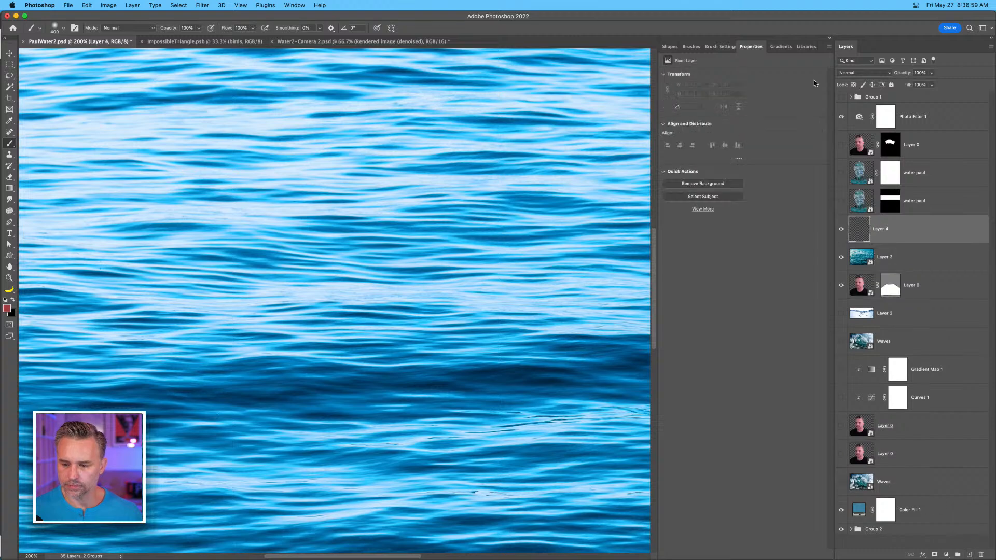
pyautogui.click(841, 257)
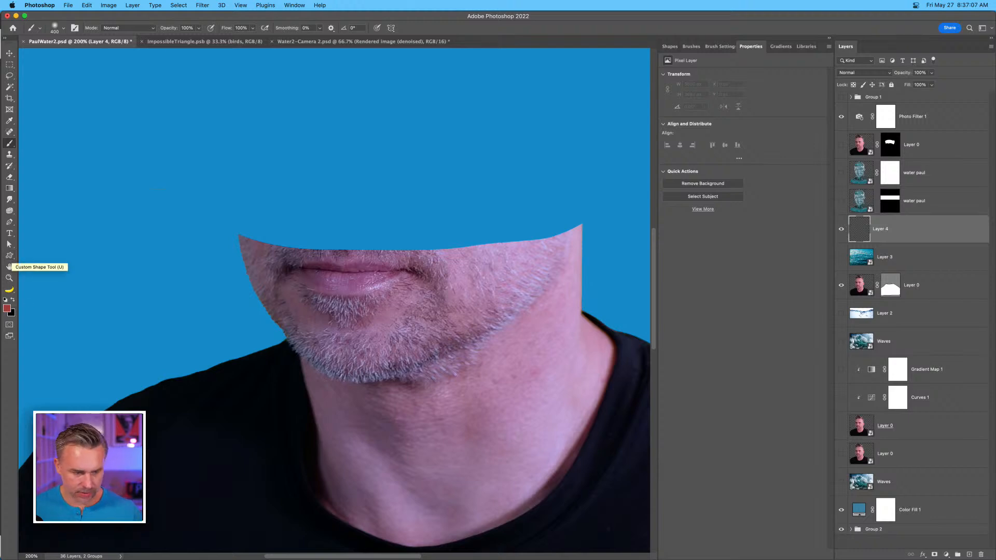
pyautogui.rightClick(234, 132)
pyautogui.doubleClick(364, 235)
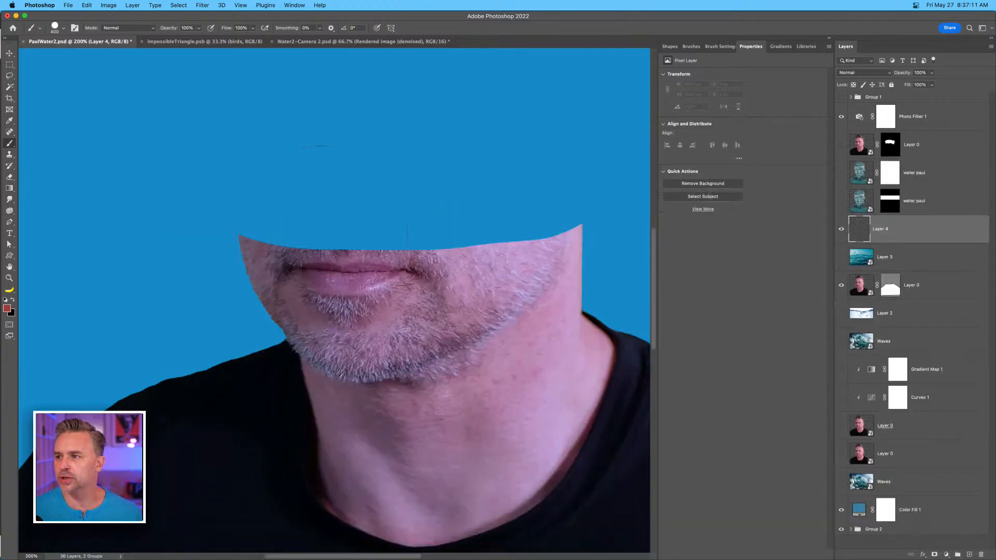
pyautogui.press('[')
pyautogui.press('[')
pyautogui.press('[')
pyautogui.press('[')
pyautogui.press('[')
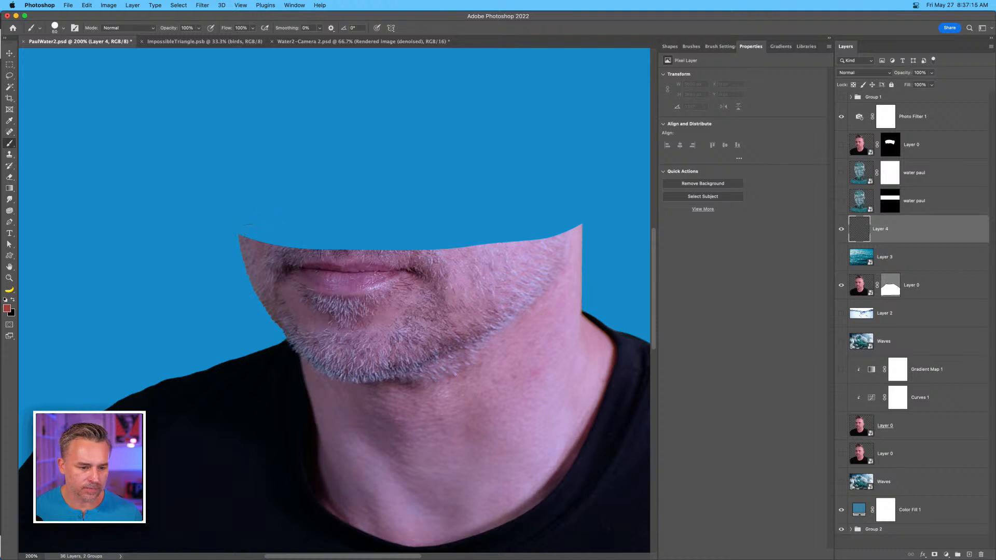
pyautogui.moveTo(251, 236)
pyautogui.mouseDown()
pyautogui.moveTo(573, 226)
pyautogui.moveTo(520, 217)
pyautogui.moveTo(264, 225)
pyautogui.moveTo(490, 212)
pyautogui.moveTo(546, 222)
pyautogui.moveTo(499, 241)
pyautogui.moveTo(326, 244)
pyautogui.moveTo(456, 239)
pyautogui.moveTo(481, 252)
pyautogui.mouseUp()
# Place the red ellipse layer beneath the masked portrait, show the ocean layer and clip it to the ellipse.
pyautogui.moveTo(918, 229); pyautogui.dragTo(917, 299)
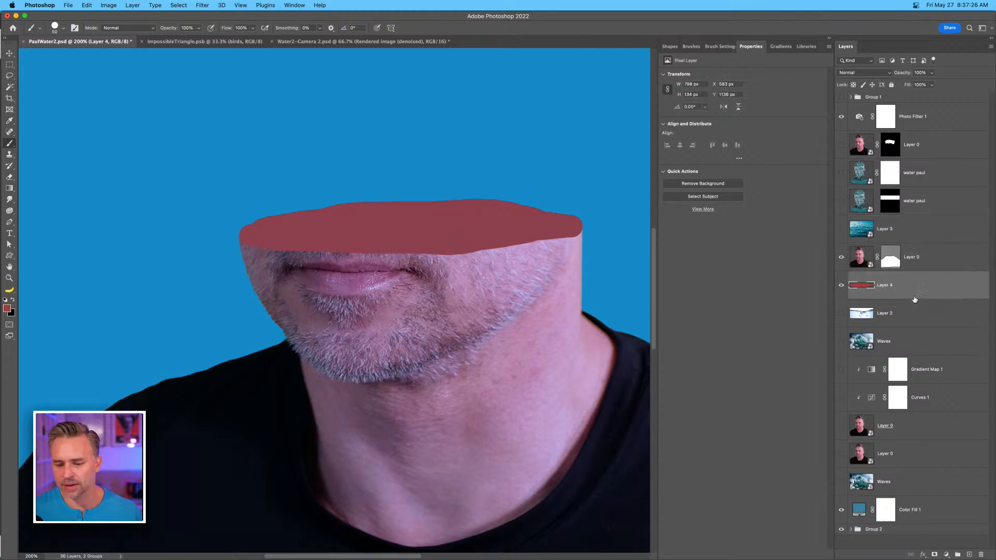
pyautogui.click(842, 229)
pyautogui.moveTo(883, 229); pyautogui.dragTo(897, 269)
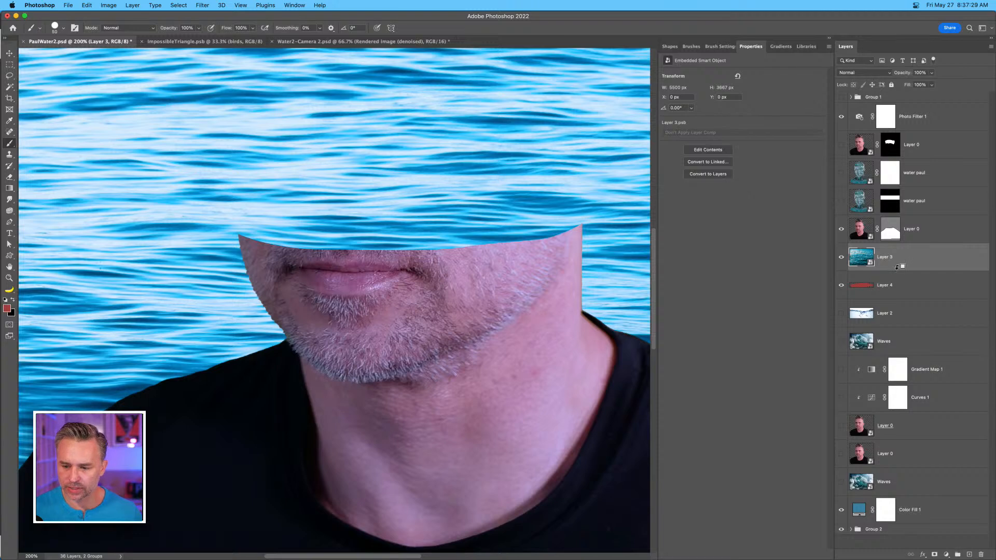
pyautogui.keyDown('alt'); pyautogui.click(898, 267); pyautogui.keyUp('alt')
# Scale the clipped ocean layer down to about 19% and position it over the ellipse above the mouth.
pyautogui.click(9, 54)
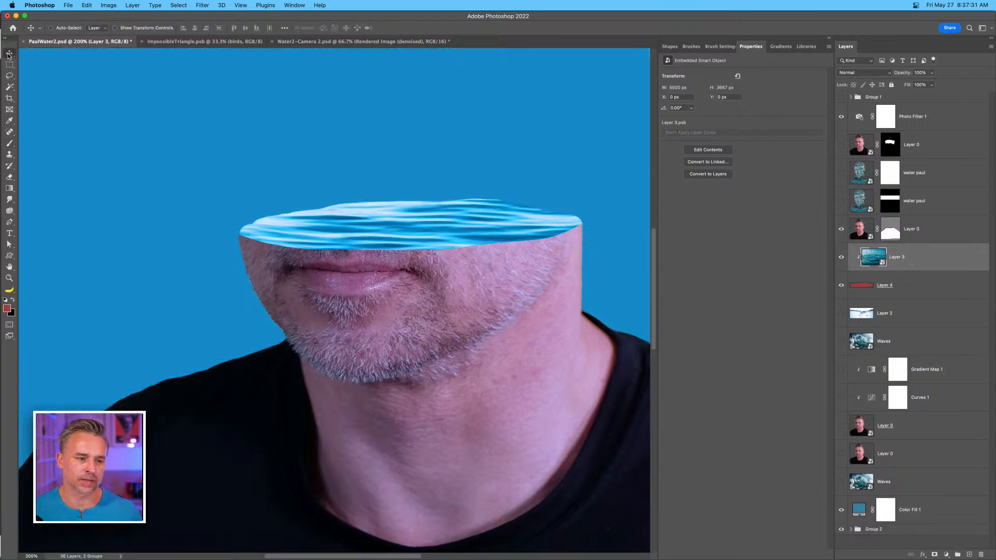
pyautogui.press('super+t')
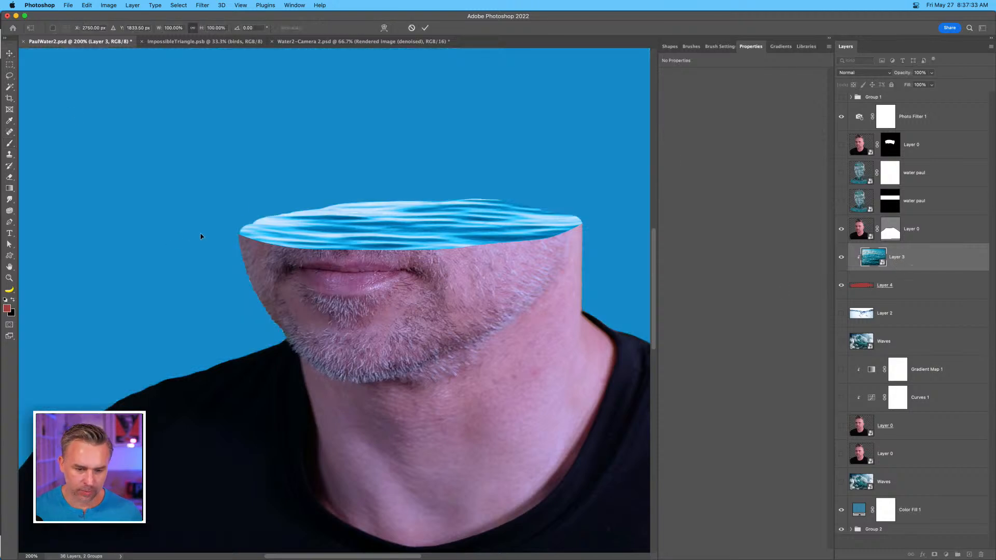
pyautogui.press('super+minus')
pyautogui.press('super+minus')
pyautogui.press('super+minus')
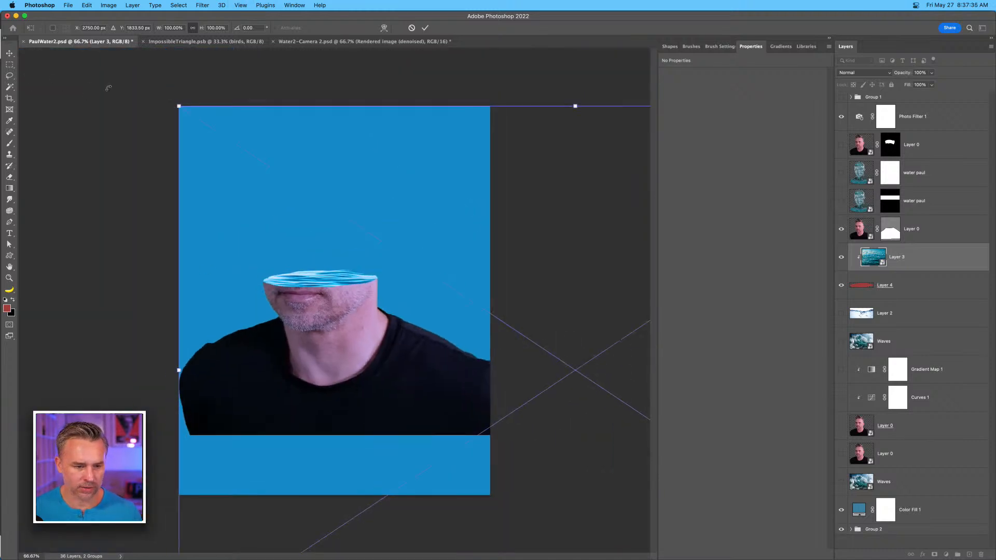
pyautogui.moveTo(178, 106); pyautogui.dragTo(155, 219)
pyautogui.moveTo(94, 98); pyautogui.dragTo(263, 286)
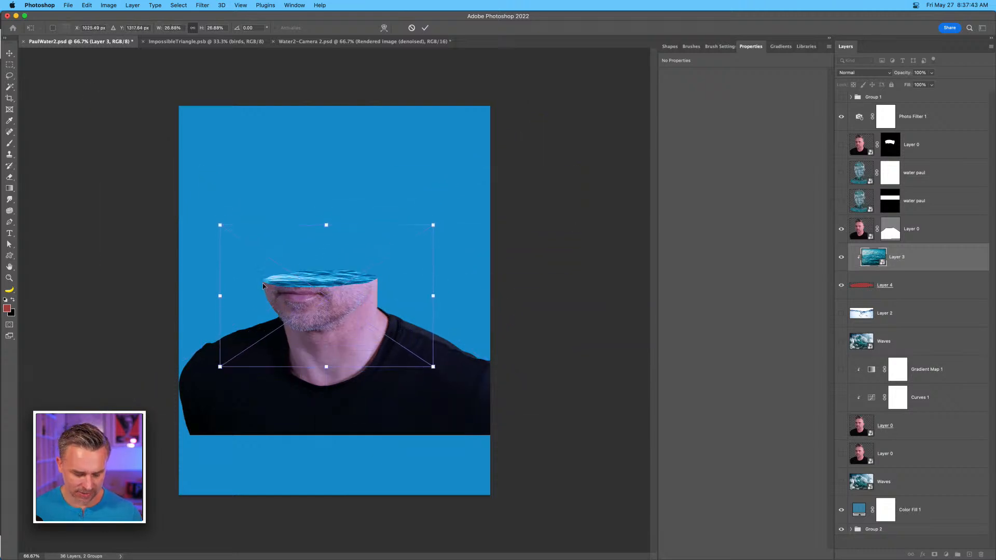
pyautogui.press('super+plus')
pyautogui.press('super+plus')
pyautogui.press('super+minus')
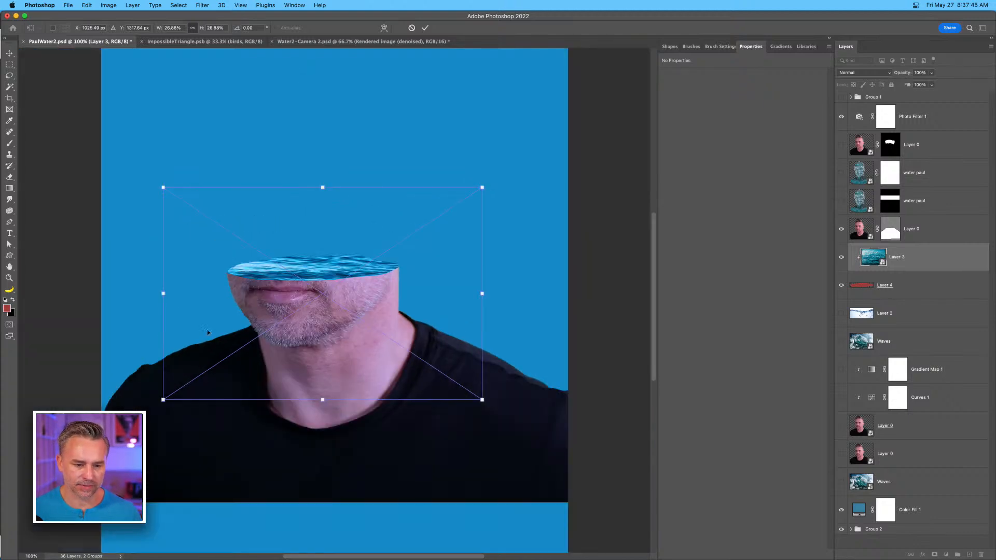
pyautogui.moveTo(483, 401); pyautogui.dragTo(389, 338)
pyautogui.moveTo(181, 261); pyautogui.dragTo(226, 276)
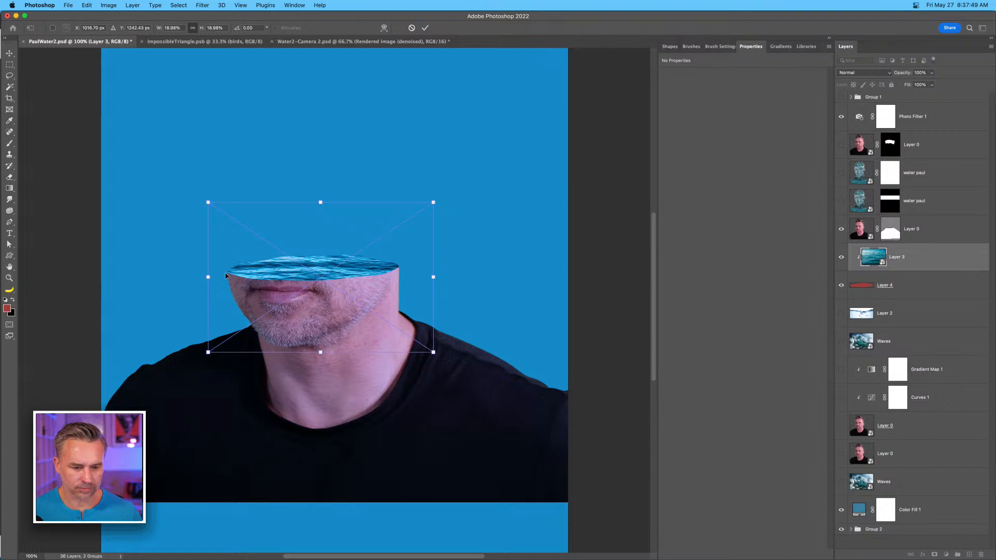
pyautogui.press('Return')
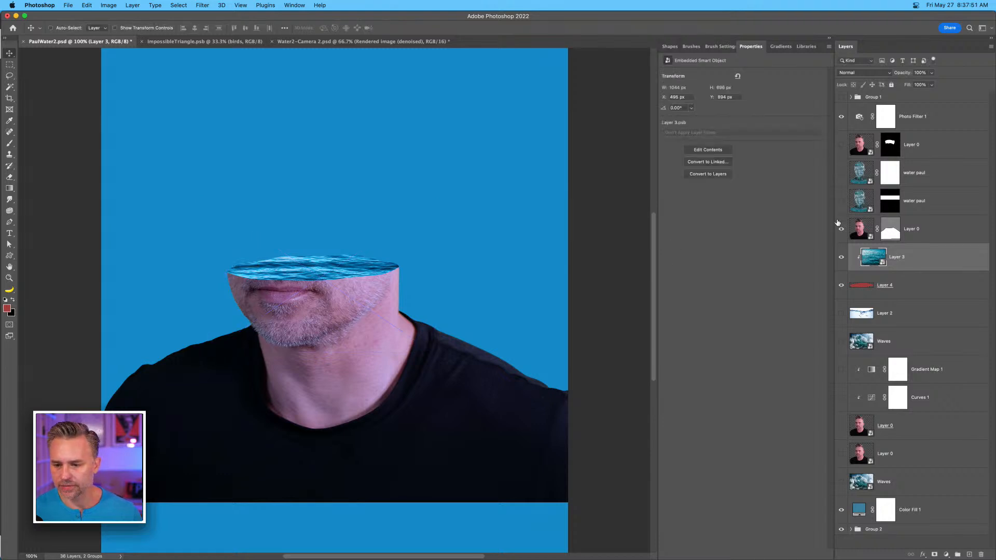
# Duplicate the portrait layer that is masked to the lower face and shoulders.
pyautogui.click(920, 232)
pyautogui.press('super+j')
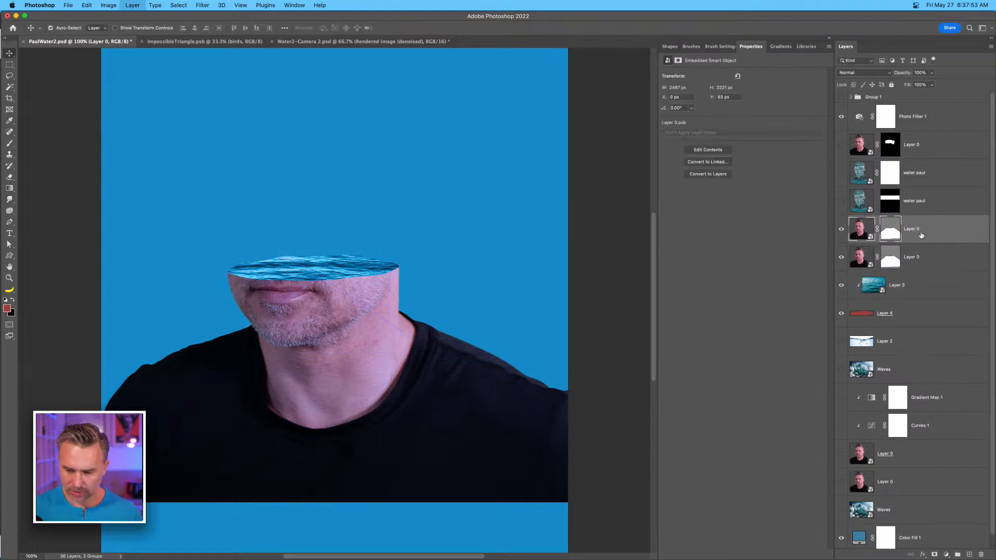
pyautogui.click(890, 234)
pyautogui.press('super+space')
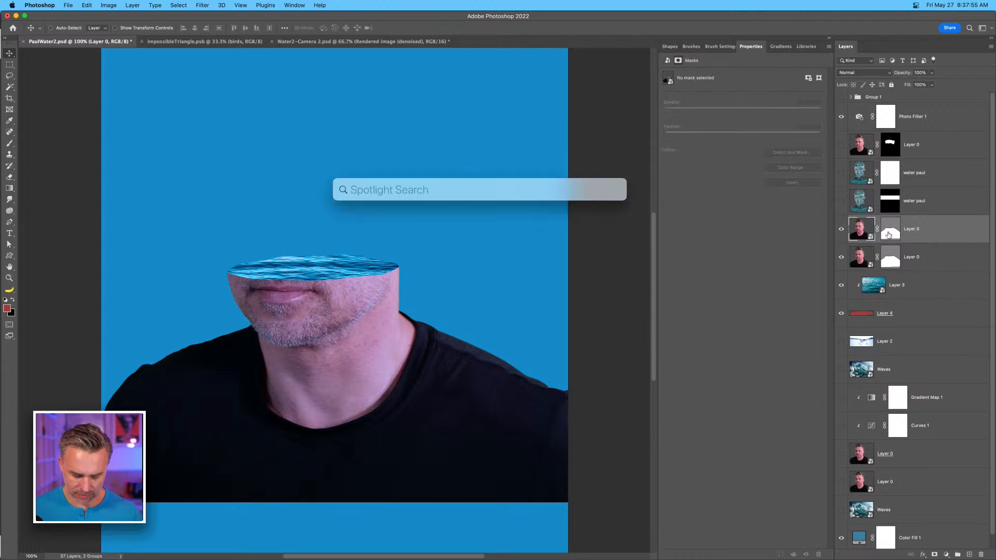
pyautogui.press('super+space')
pyautogui.press('super+minus')
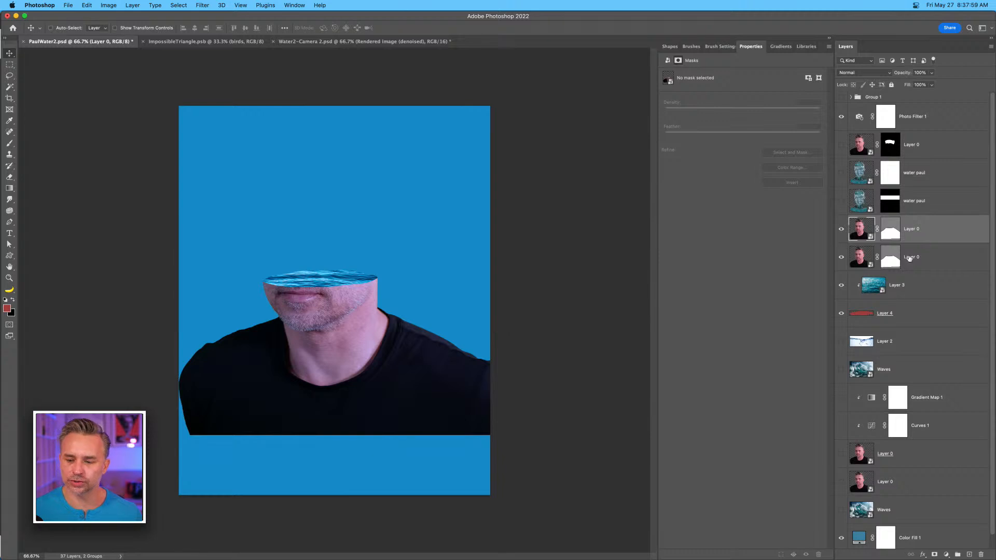
# Move the copy's lower vector mask points above the head and pull its side points inward to reveal the upper face.
pyautogui.click(889, 233)
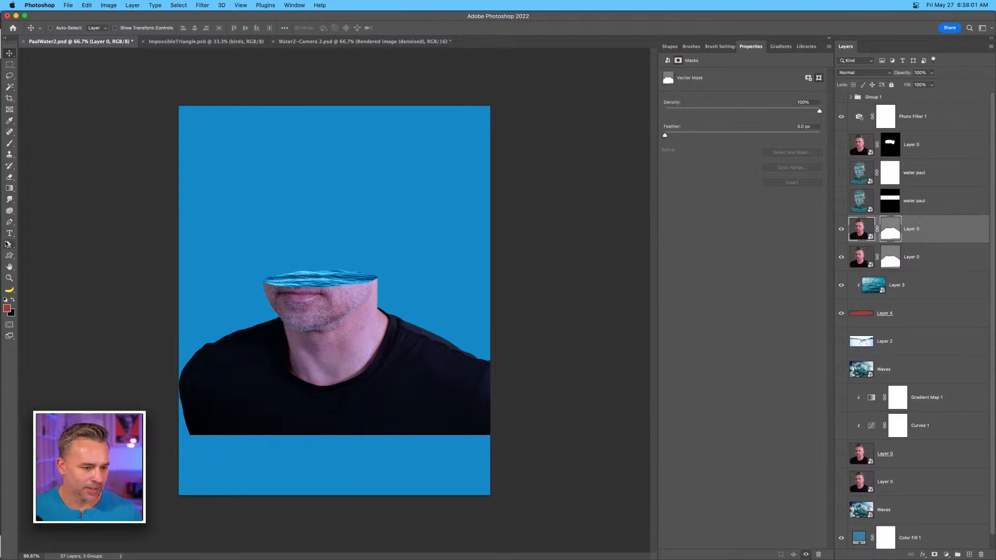
pyautogui.click(9, 244)
pyautogui.moveTo(106, 406); pyautogui.dragTo(580, 546)
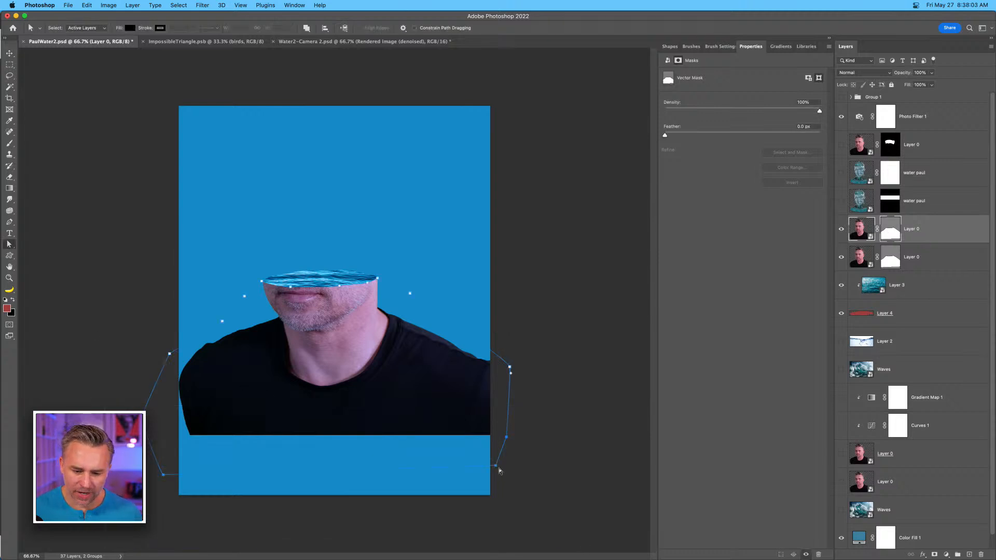
pyautogui.moveTo(495, 468); pyautogui.dragTo(500, 98)
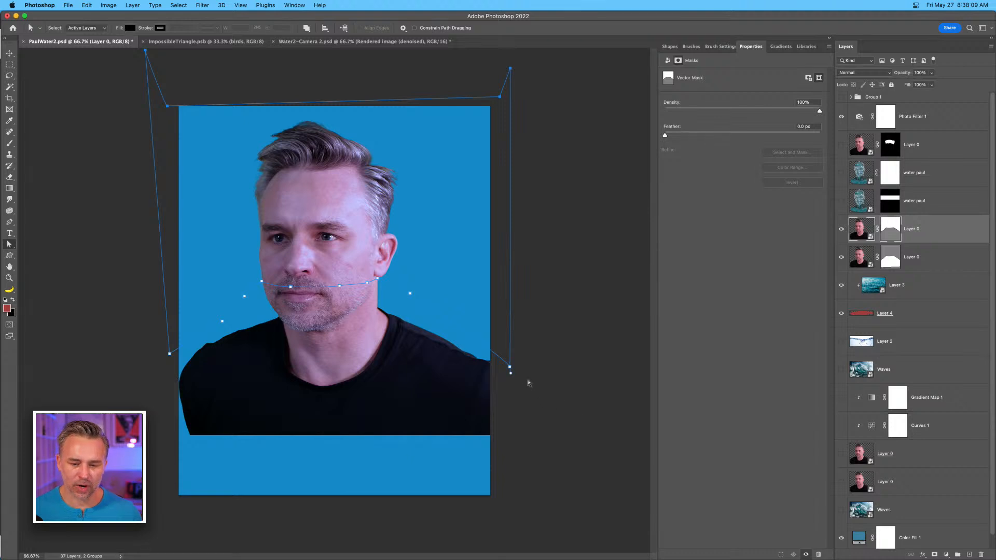
pyautogui.moveTo(510, 367); pyautogui.dragTo(461, 213)
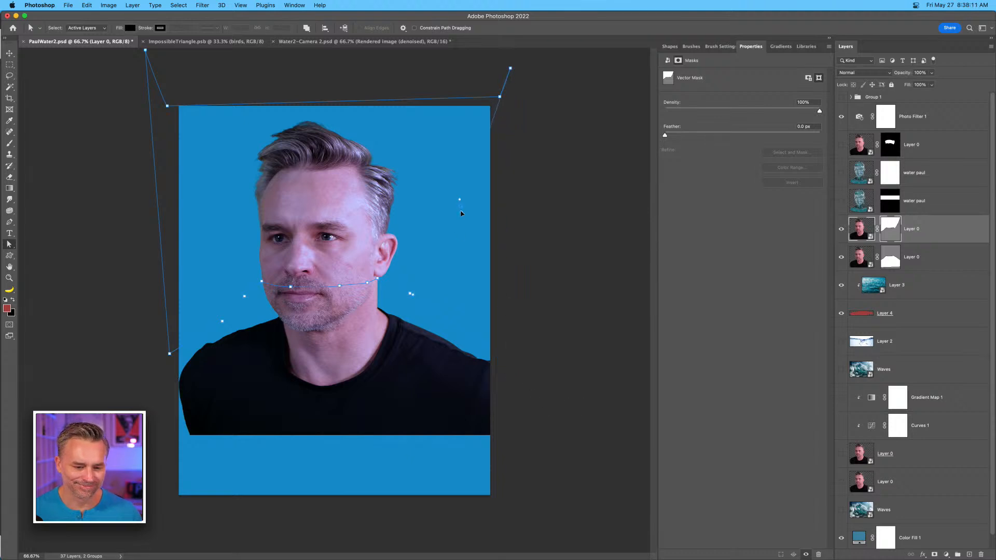
pyautogui.moveTo(169, 356); pyautogui.dragTo(177, 274)
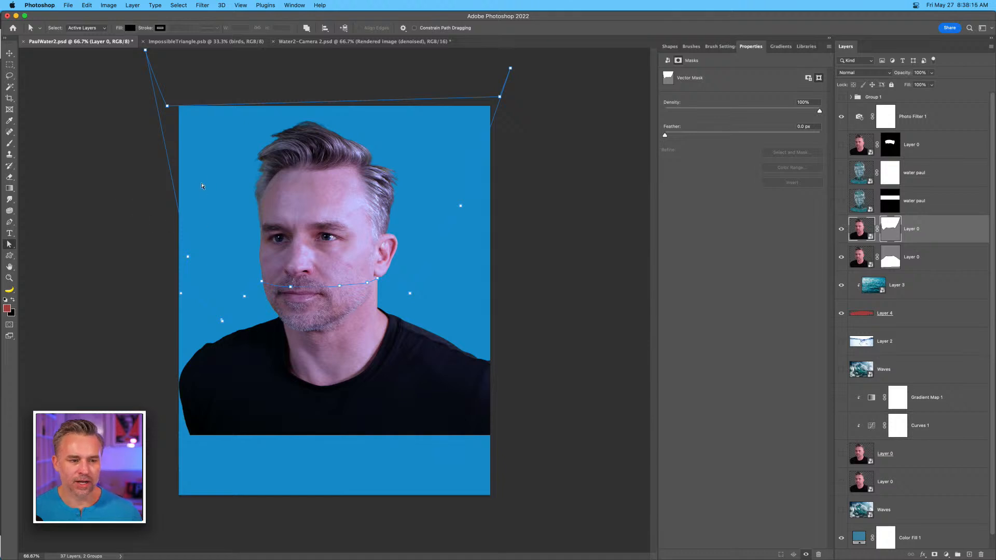
# Set the path display colour to Magenta in the path options.
pyautogui.click(403, 28)
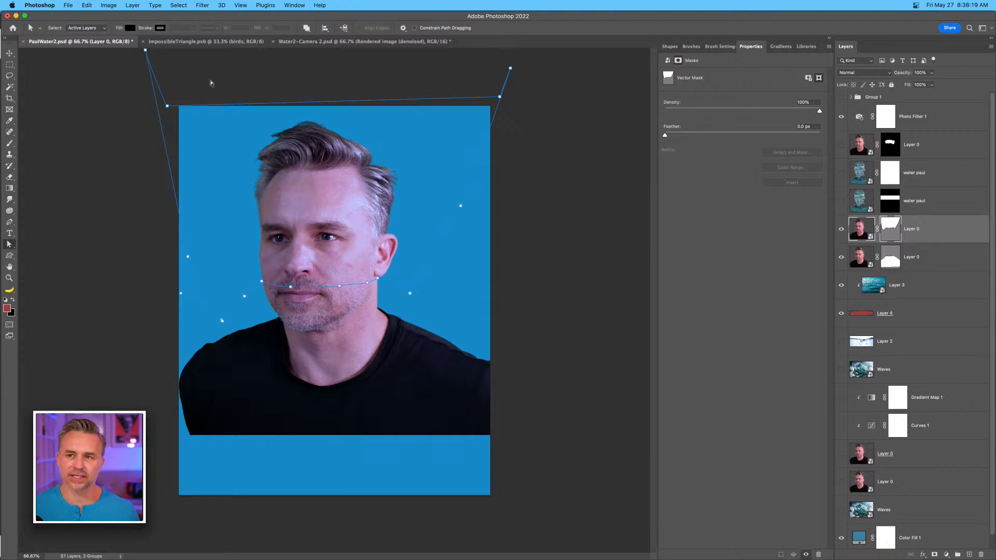
pyautogui.press('super+equal')
pyautogui.press('super+equal')
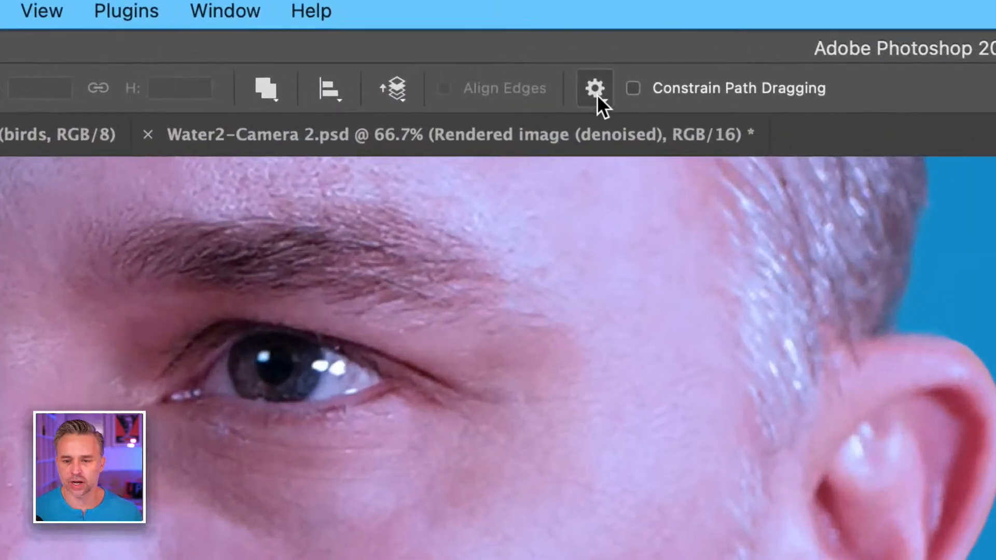
pyautogui.click(403, 28)
pyautogui.click(624, 189)
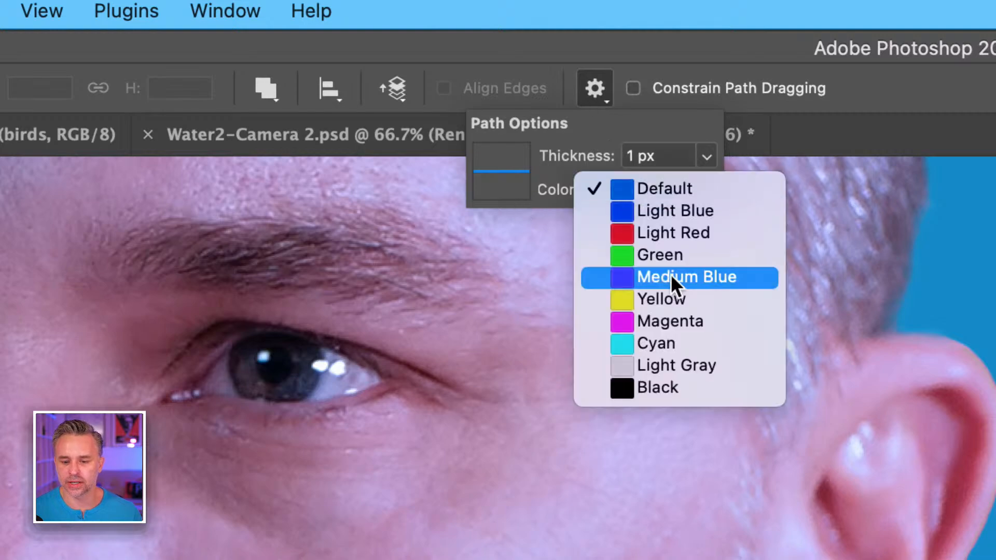
pyautogui.click(663, 322)
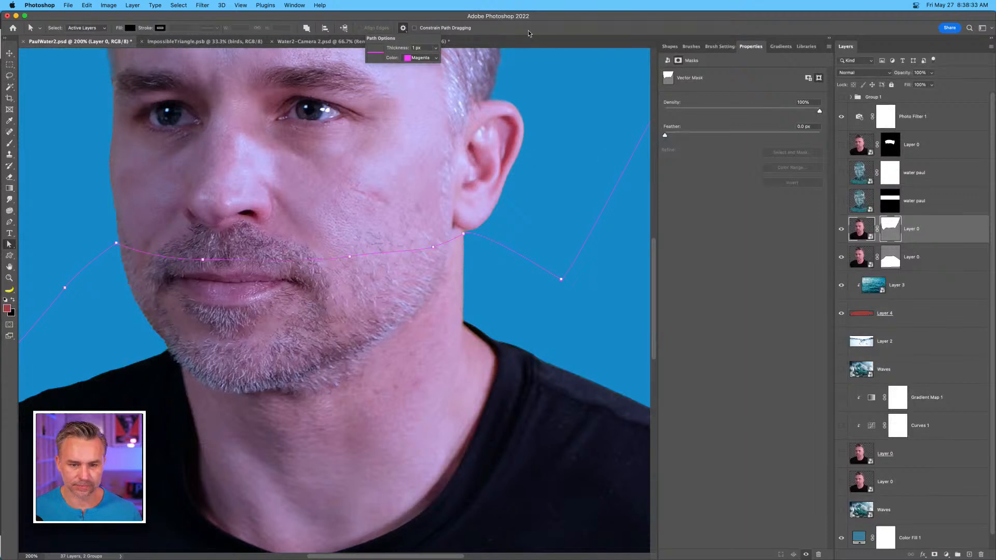
# Move the lower edge of the upper portrait's vector mask up from the mouth to just below the eyes.
pyautogui.press('super+minus')
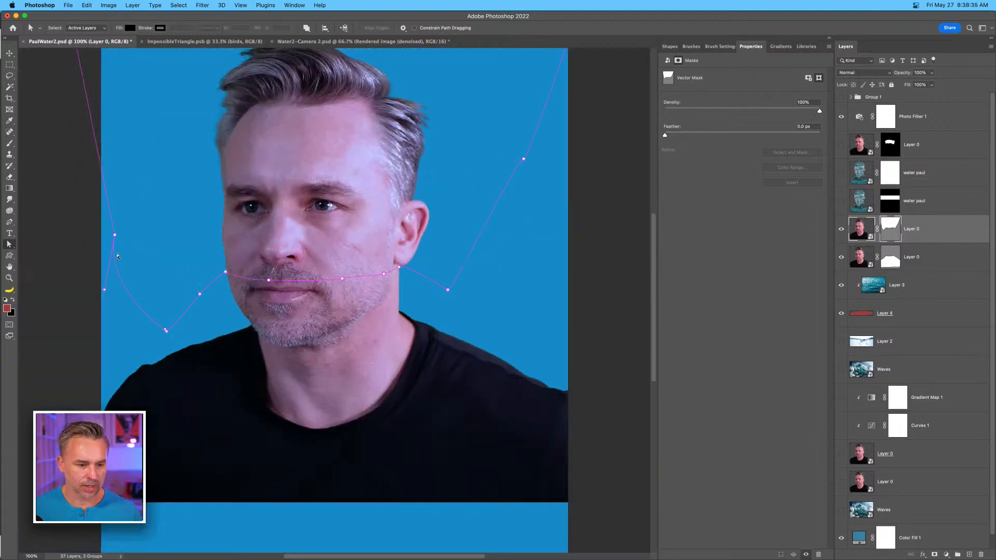
pyautogui.moveTo(40, 188); pyautogui.dragTo(524, 402)
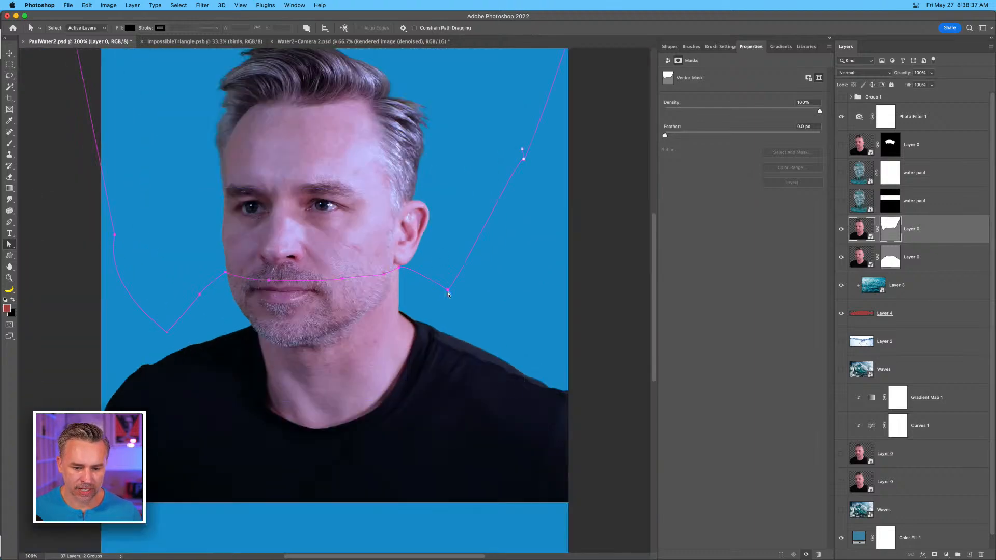
pyautogui.moveTo(449, 294); pyautogui.dragTo(444, 174)
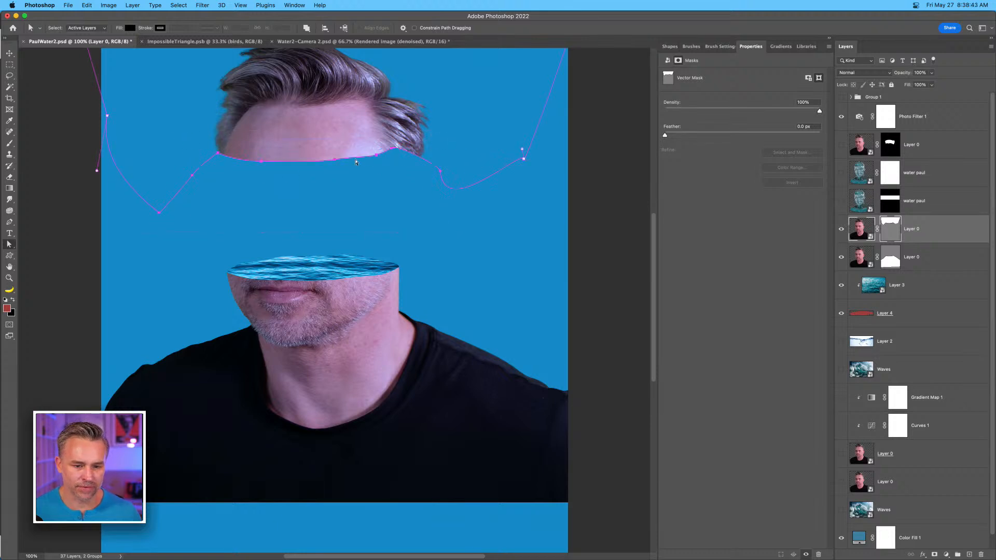
pyautogui.moveTo(378, 157); pyautogui.dragTo(373, 217)
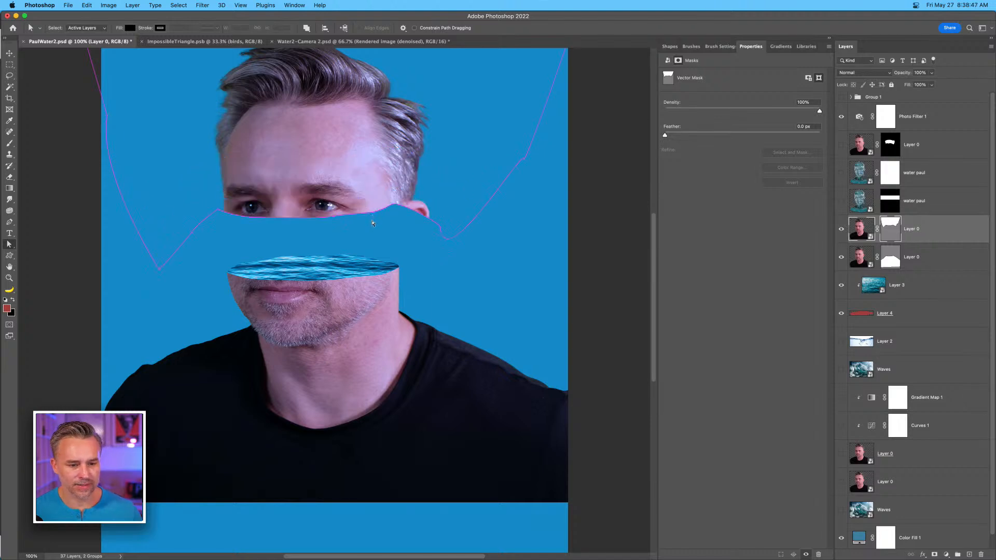
pyautogui.click(372, 223)
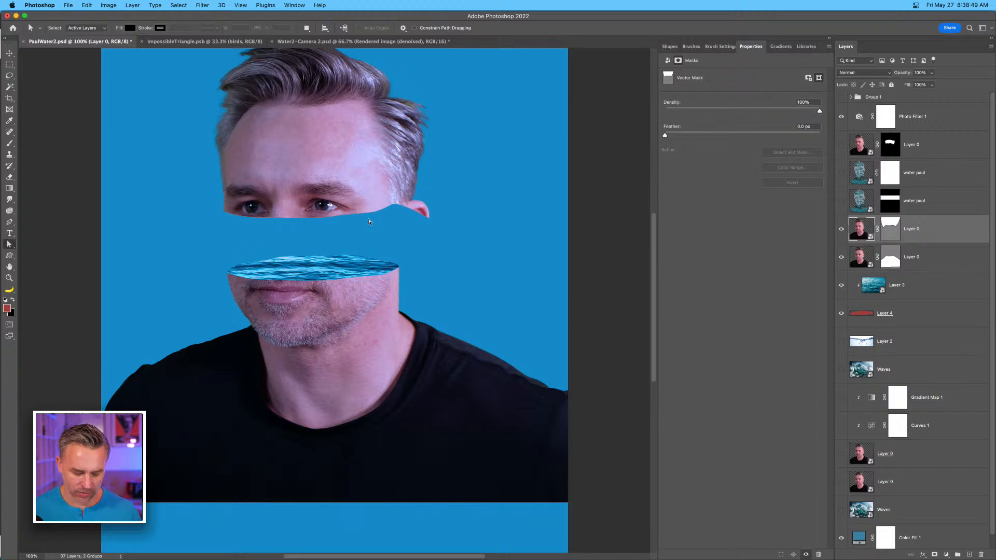
# Reshape the upper portrait's vector mask points beside the temple so the curve dips around the whole ear.
pyautogui.press('super+equal')
pyautogui.moveTo(231, 182); pyautogui.dragTo(325, 336)
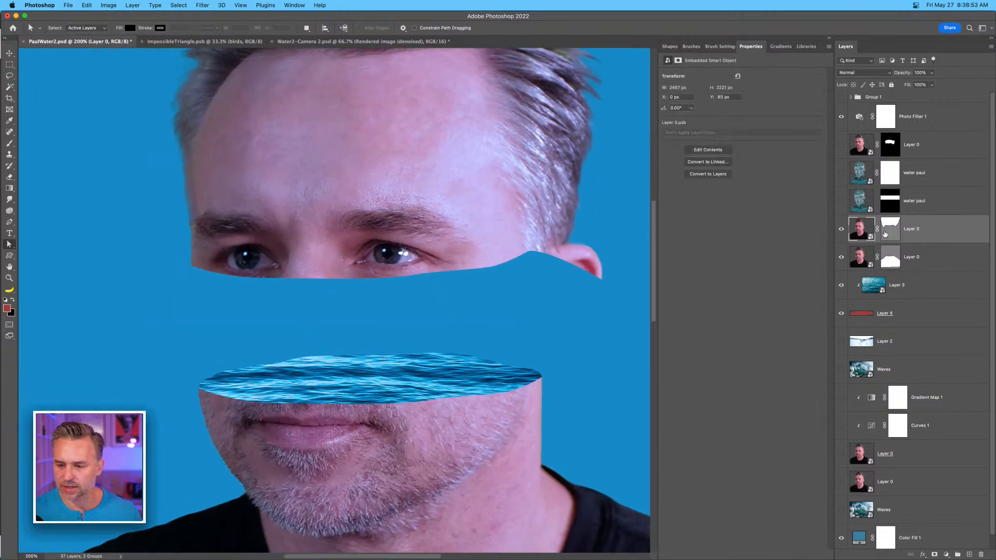
pyautogui.click(547, 256)
pyautogui.click(527, 254)
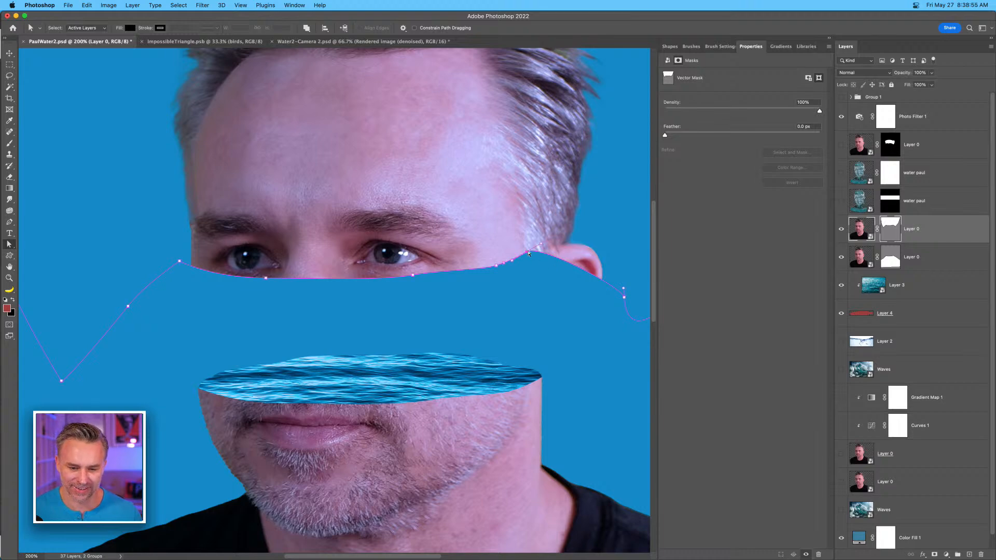
pyautogui.moveTo(531, 252); pyautogui.dragTo(518, 278)
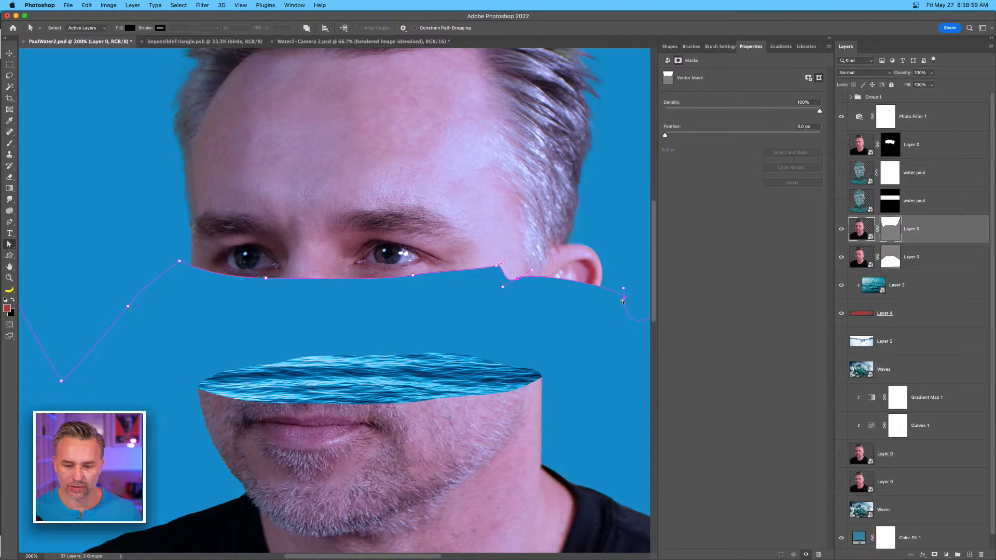
pyautogui.moveTo(625, 299); pyautogui.dragTo(560, 340)
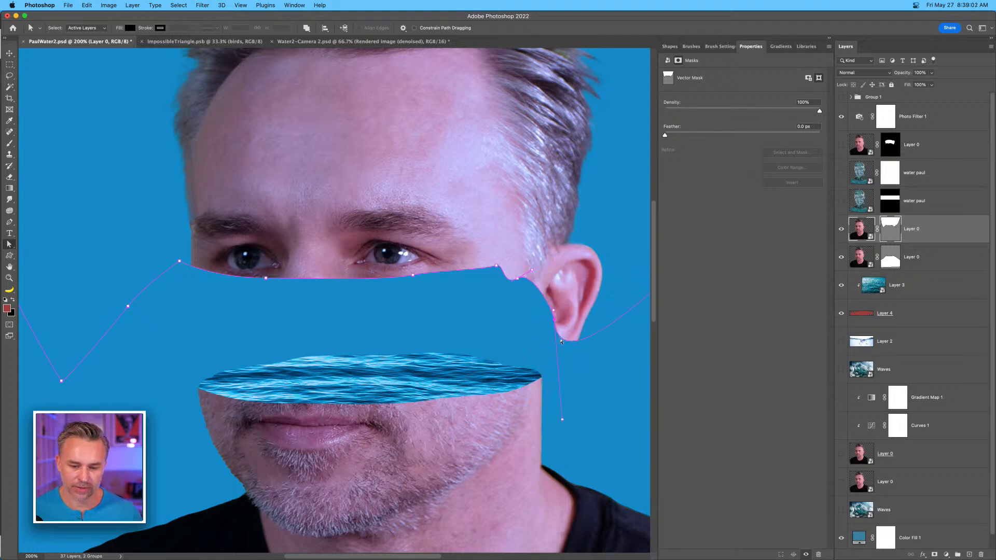
# Lower the upper portrait's vector mask points beneath the eyes to form a wavy cut across the nose and cheek.
pyautogui.click(180, 262)
pyautogui.moveTo(260, 297); pyautogui.dragTo(312, 286)
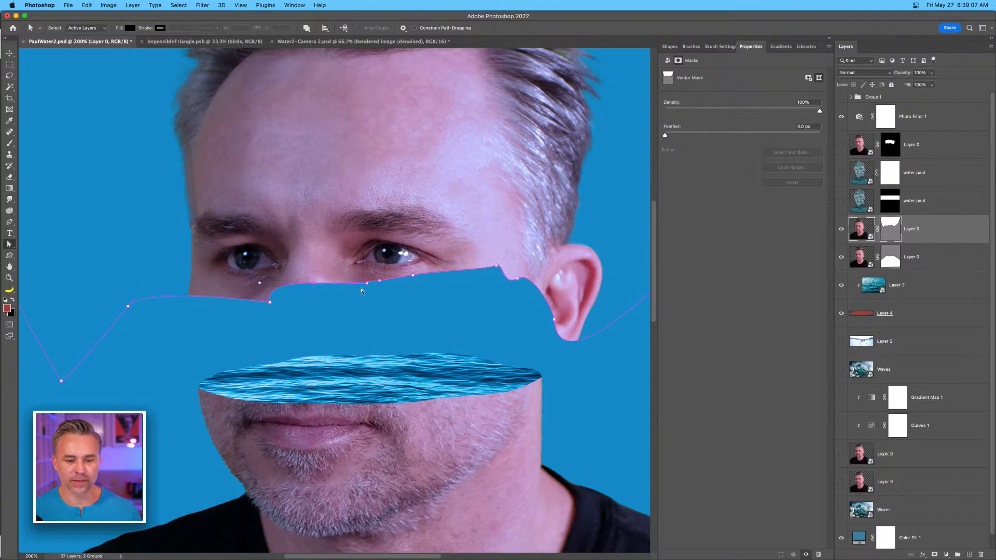
pyautogui.moveTo(413, 277); pyautogui.dragTo(417, 317)
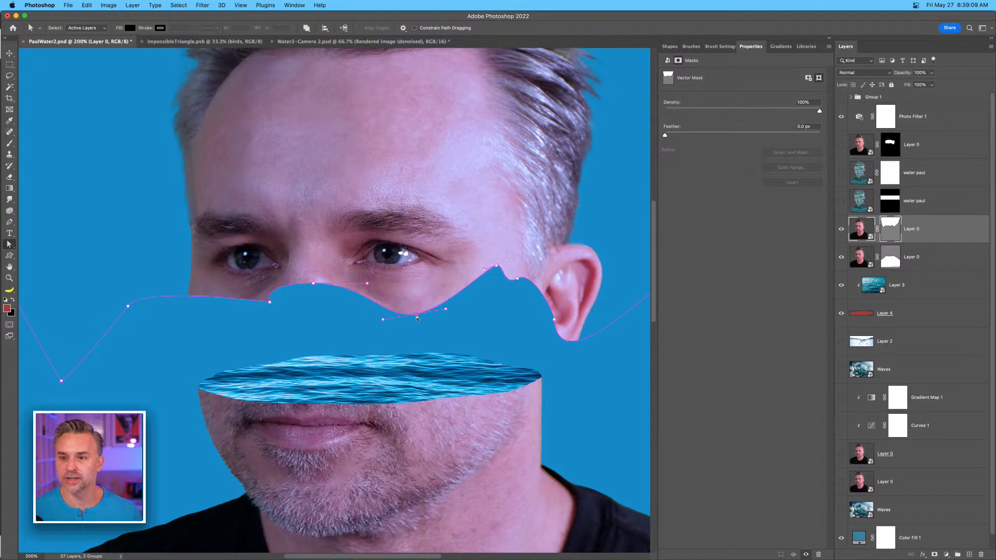
pyautogui.moveTo(497, 266); pyautogui.dragTo(474, 305)
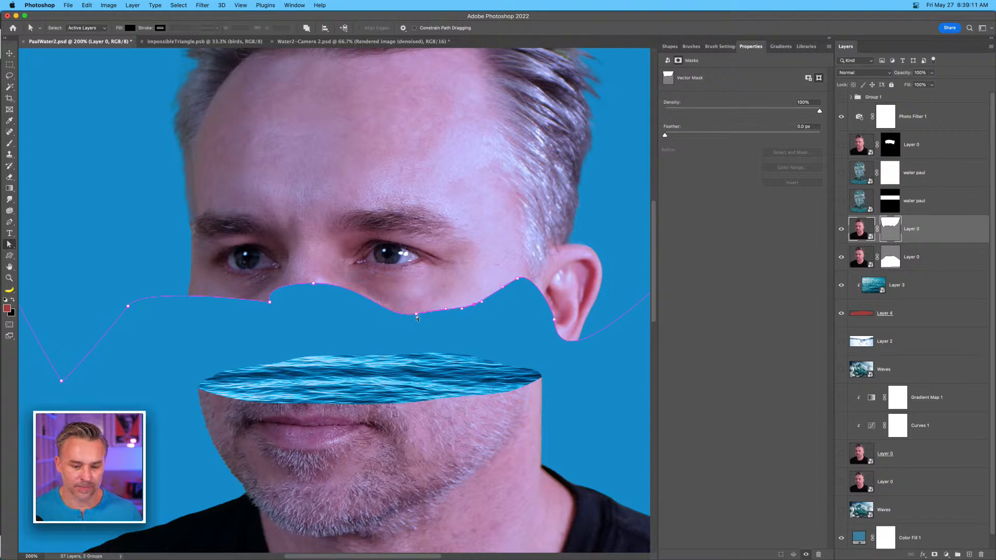
pyautogui.click(270, 303)
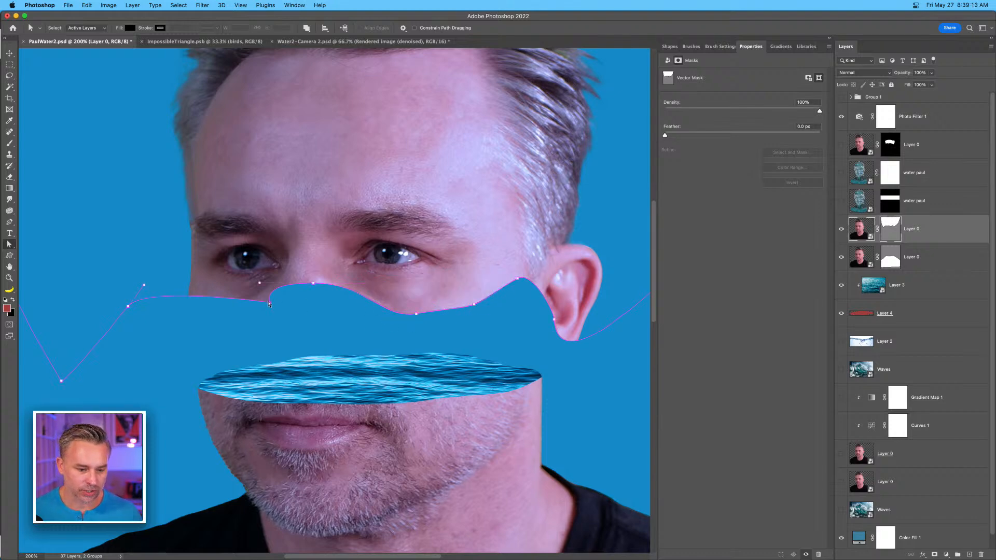
pyautogui.click(313, 284)
pyautogui.moveTo(313, 284); pyautogui.dragTo(302, 291)
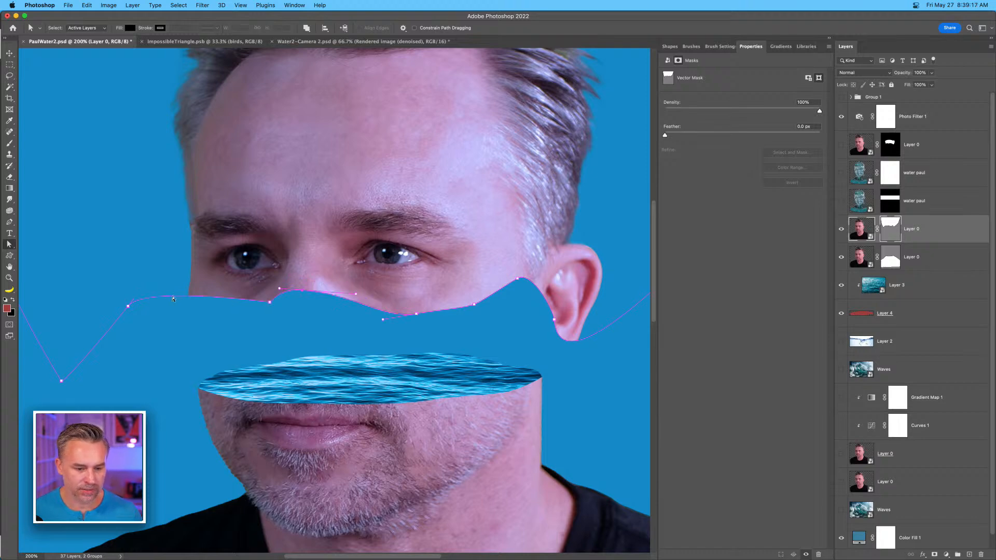
# Pull the vector mask's outer point in to the edge of the face opposite the ear and smooth the curve toward the nose.
pyautogui.moveTo(127, 307); pyautogui.dragTo(193, 305)
pyautogui.moveTo(300, 289); pyautogui.dragTo(273, 306)
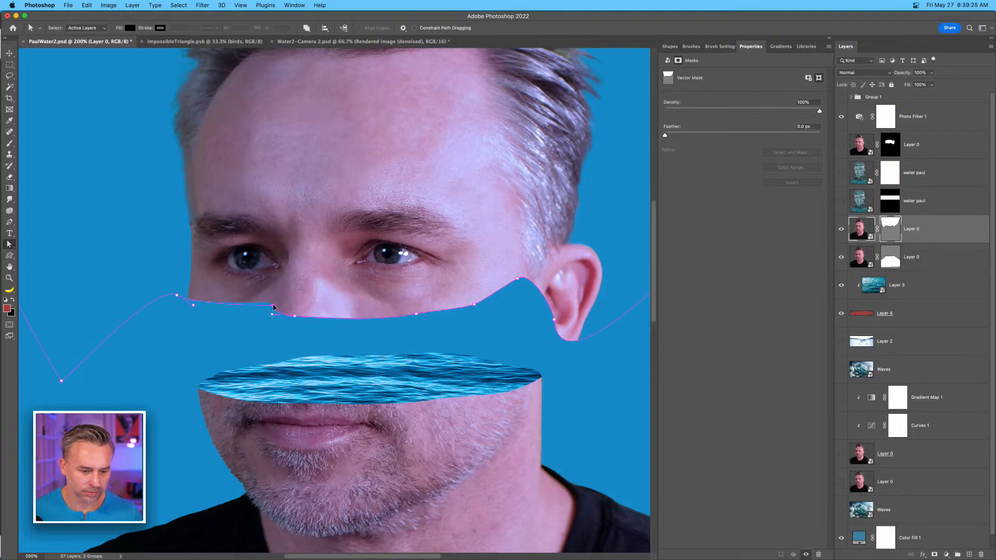
pyautogui.moveTo(415, 314); pyautogui.dragTo(393, 298)
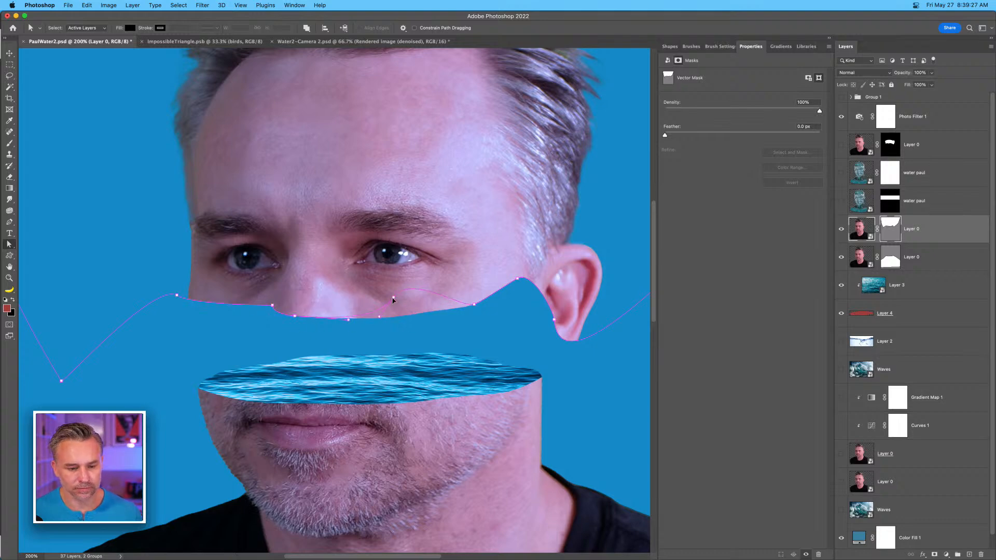
pyautogui.moveTo(295, 317); pyautogui.dragTo(234, 297)
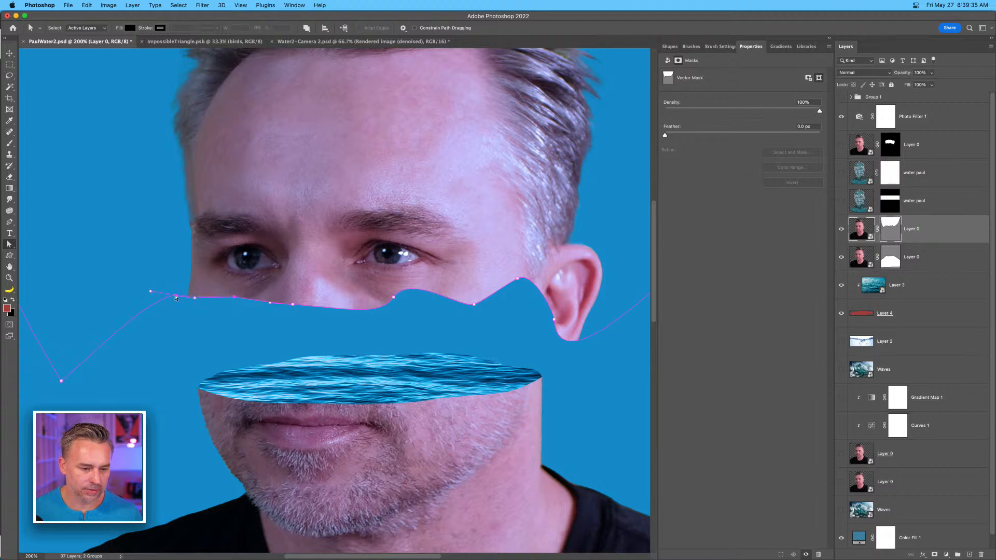
pyautogui.moveTo(177, 296); pyautogui.dragTo(207, 297)
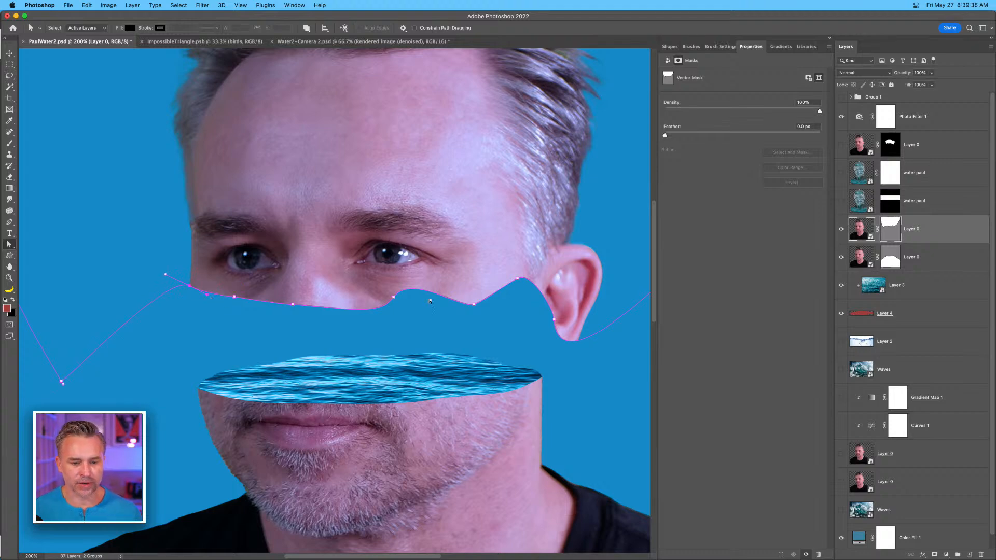
# Flatten the vector mask curve across the cheek between the nose and the visible ear.
pyautogui.click(516, 279)
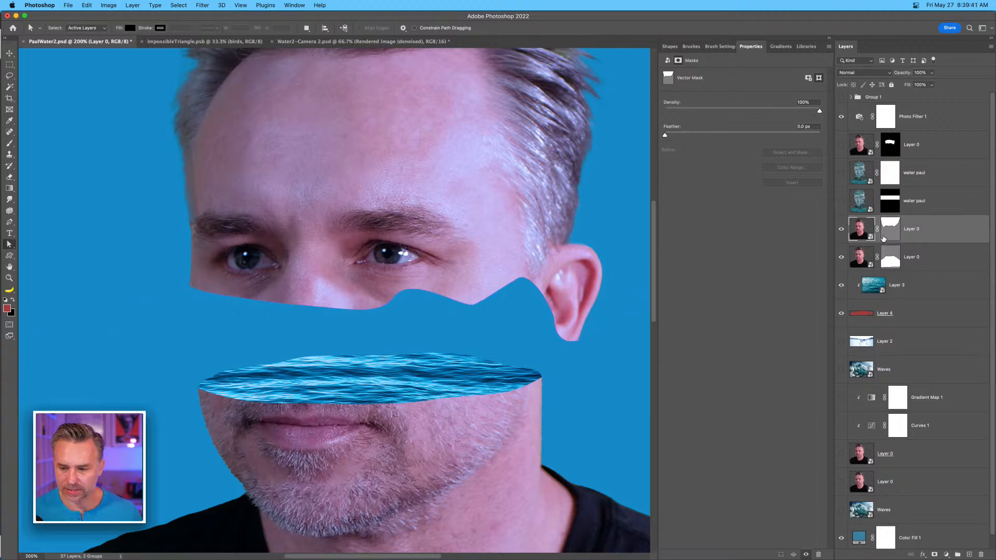
pyautogui.click(886, 235)
pyautogui.click(517, 278)
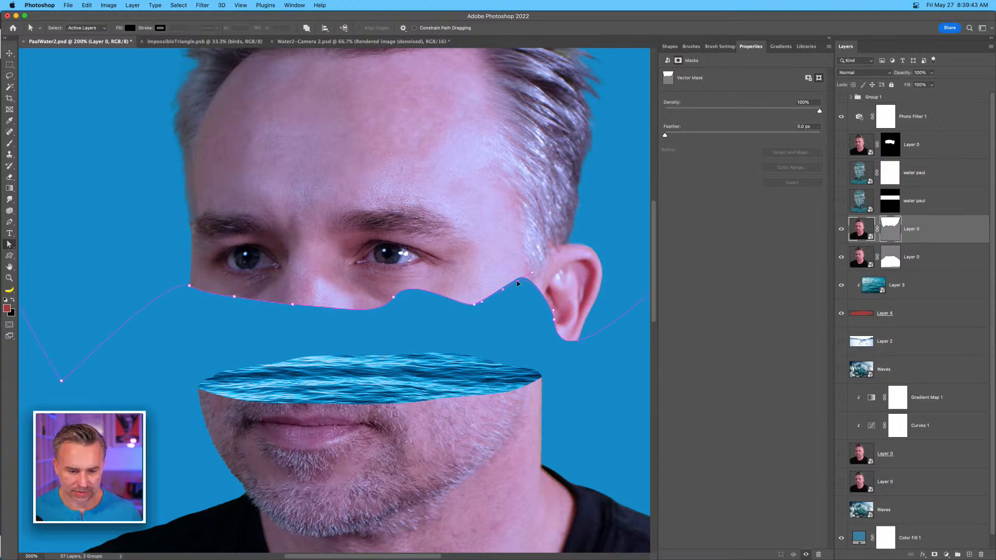
pyautogui.moveTo(474, 305); pyautogui.dragTo(471, 299)
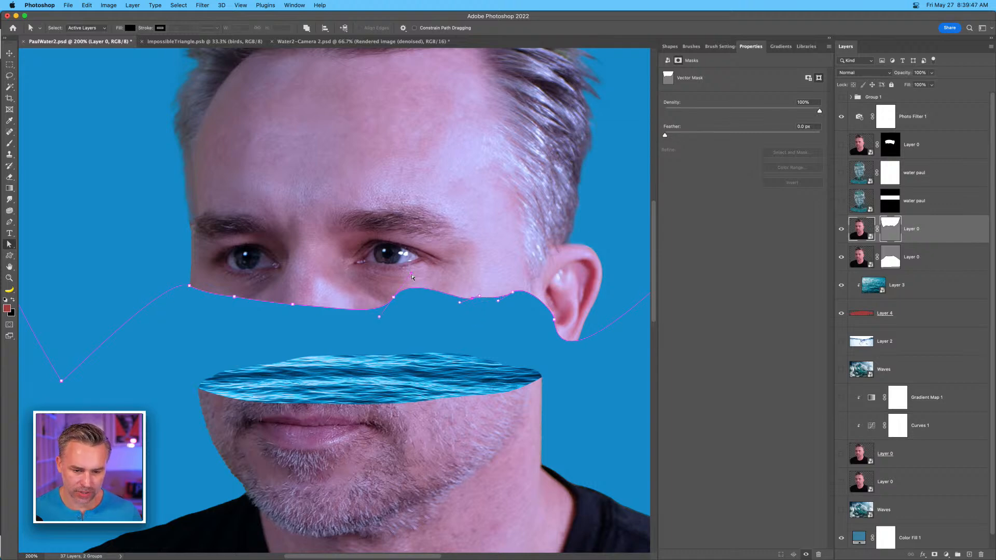
pyautogui.moveTo(411, 274); pyautogui.dragTo(428, 295)
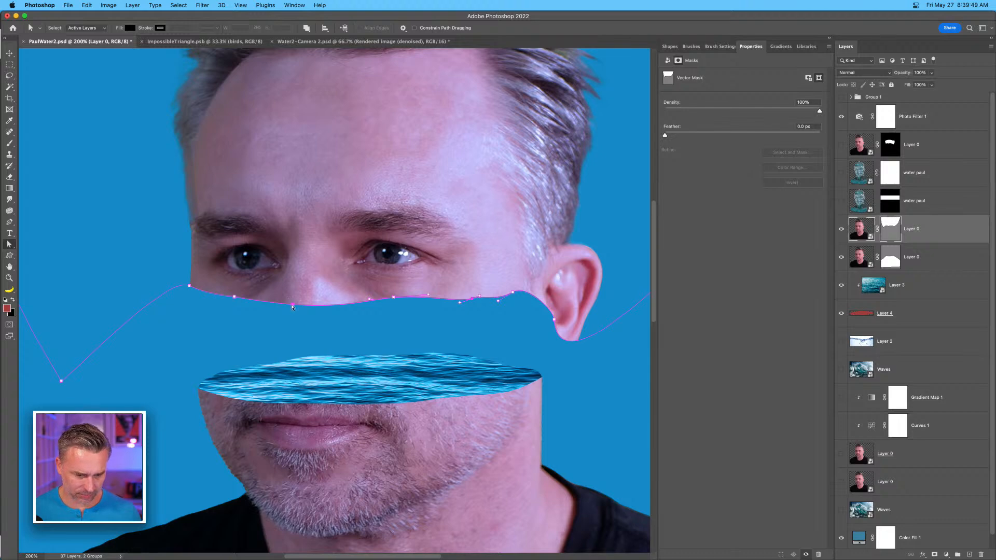
# Raise the vector mask points beside the nose and reshape the corner there with the Convert Point tool.
pyautogui.moveTo(293, 305); pyautogui.dragTo(269, 299)
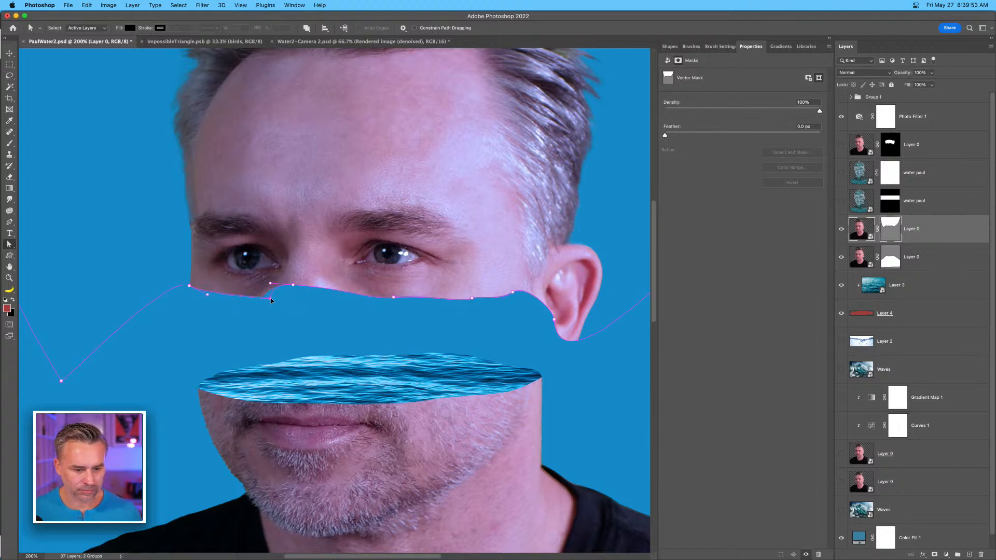
pyautogui.click(270, 283)
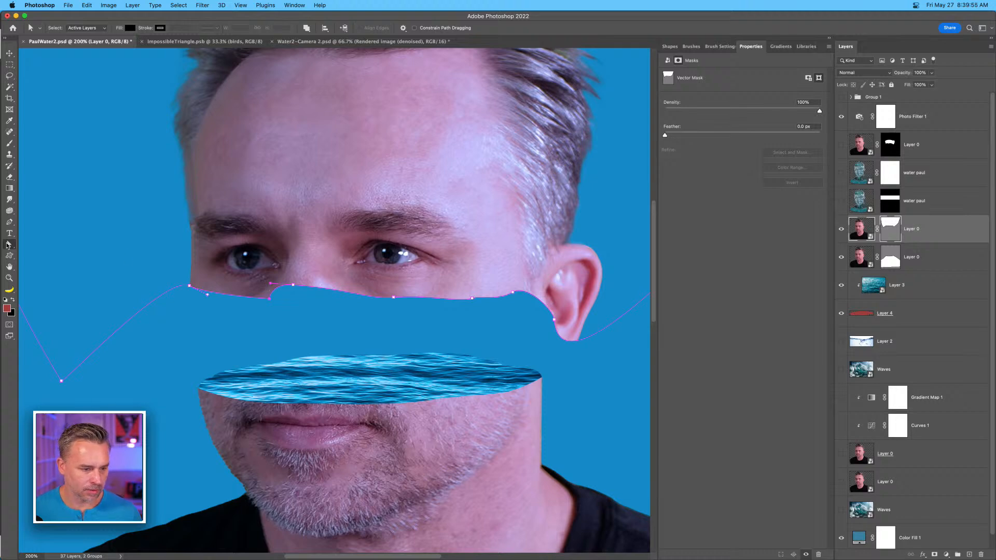
pyautogui.click(8, 244)
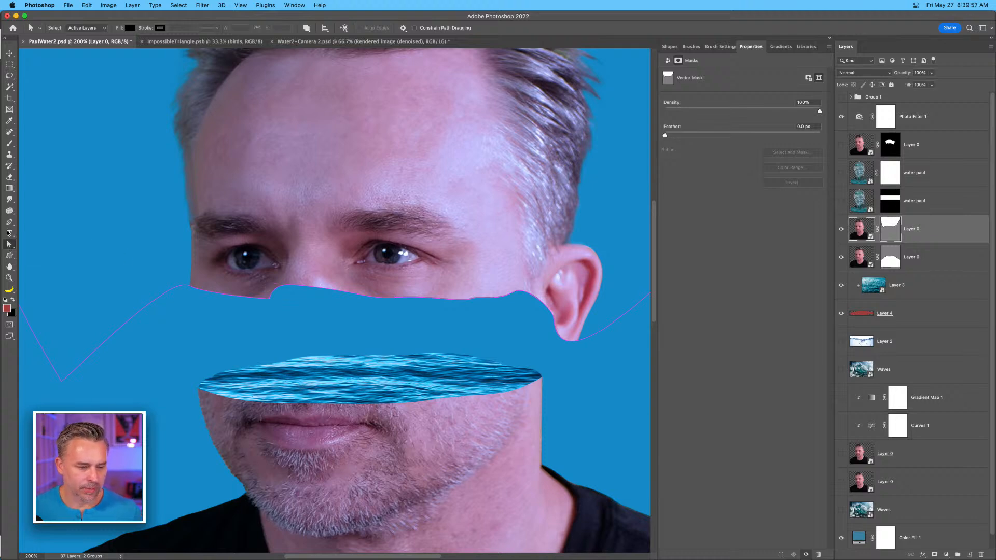
pyautogui.click(9, 222)
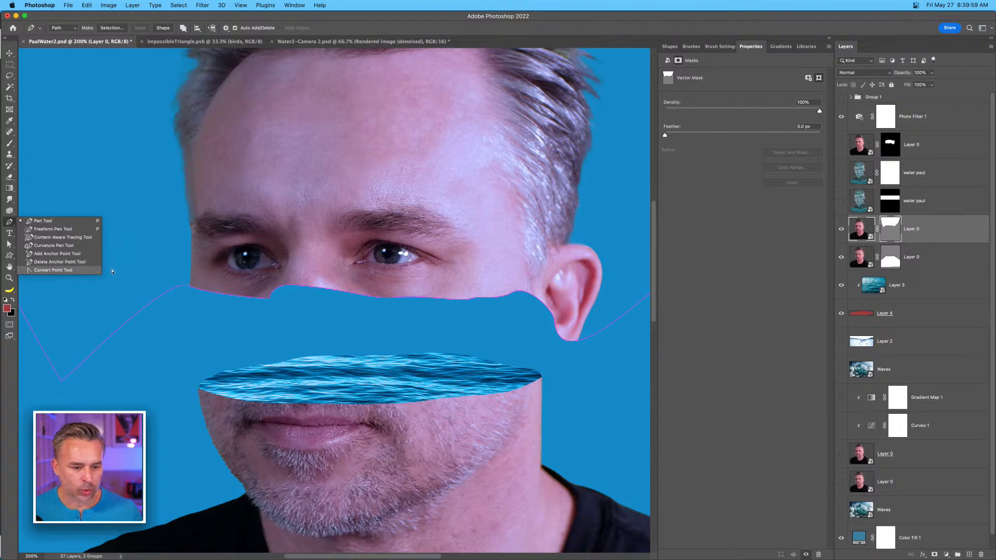
pyautogui.click(52, 270)
pyautogui.click(270, 302)
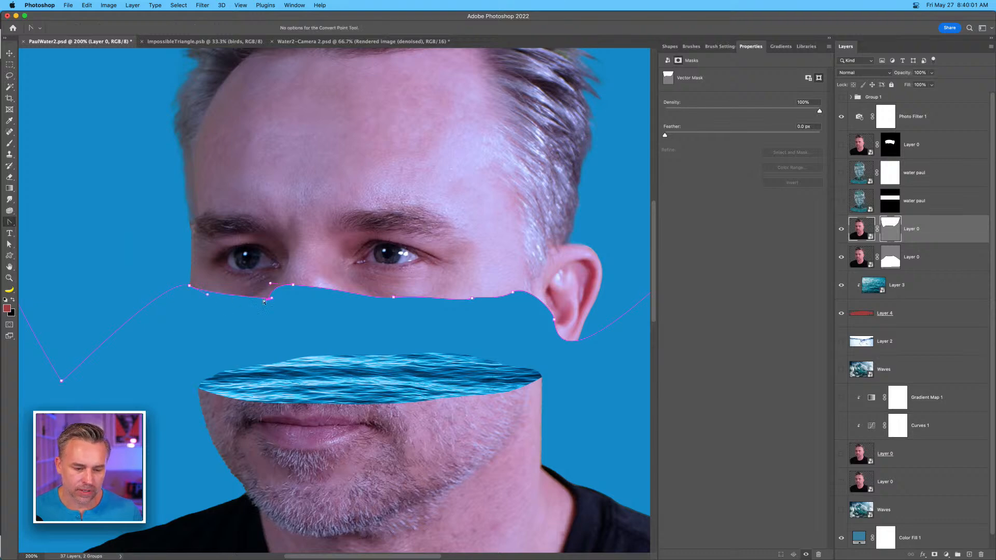
pyautogui.moveTo(269, 299); pyautogui.dragTo(275, 296)
pyautogui.press('Up')
pyautogui.press('Up')
pyautogui.press('Up')
pyautogui.press('Up')
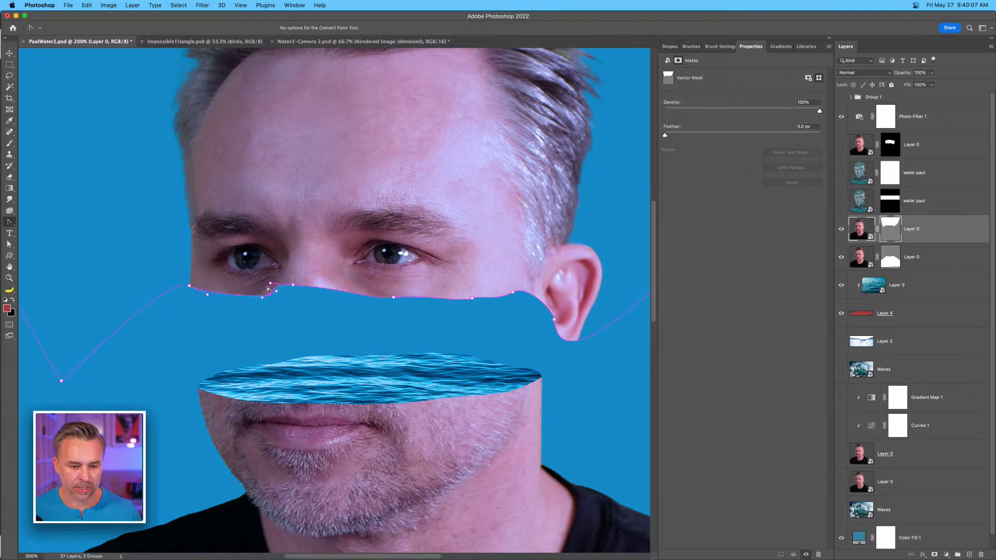
# Soften the bump in the vector mask edge over the nose with the Direct Selection tool.
pyautogui.click(8, 224)
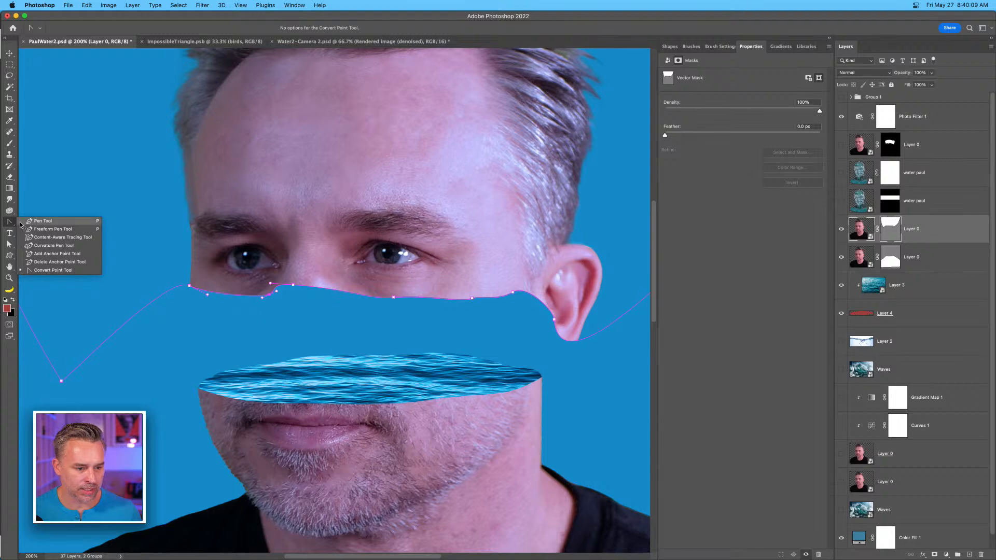
pyautogui.click(24, 270)
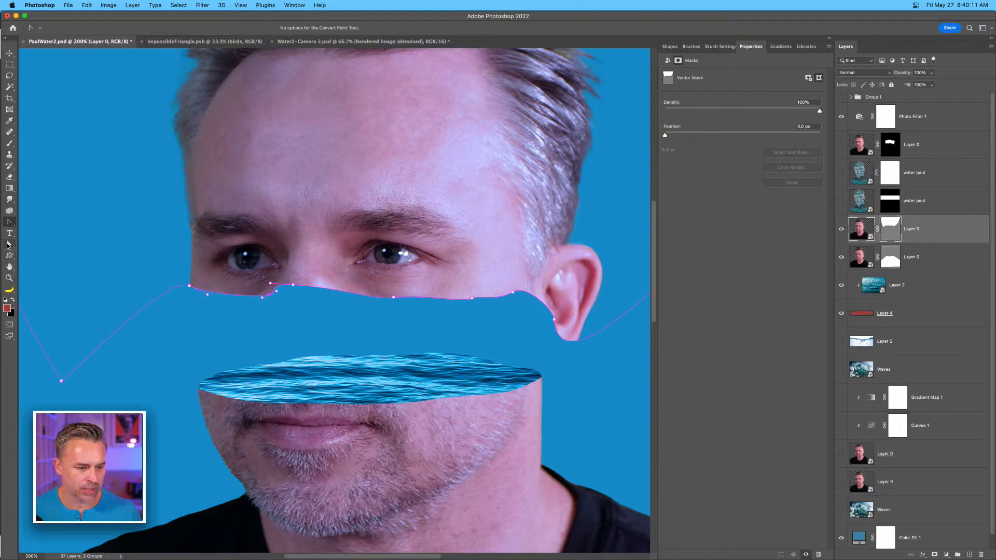
pyautogui.click(8, 245)
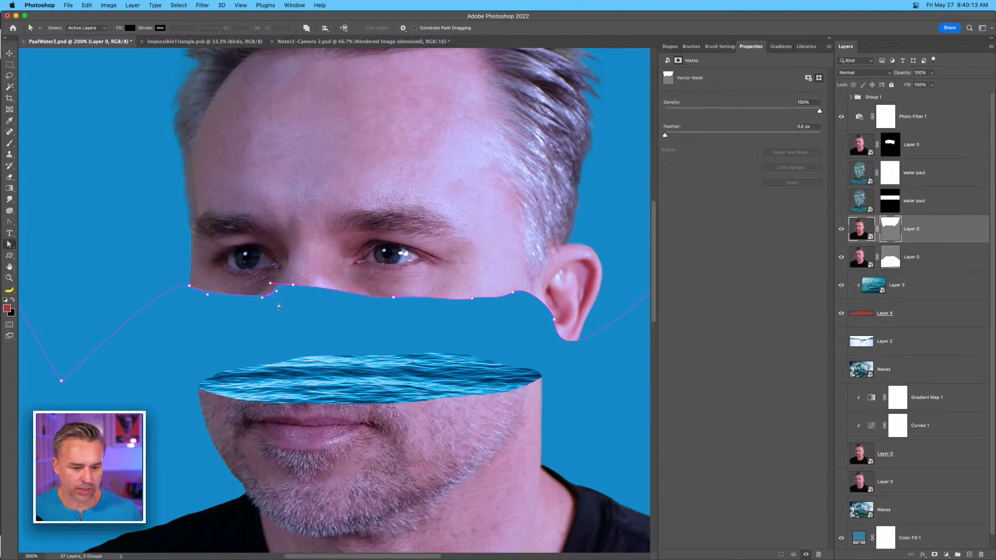
pyautogui.moveTo(292, 287)
pyautogui.mouseDown()
pyautogui.moveTo(274, 288)
pyautogui.moveTo(295, 298)
pyautogui.mouseUp()
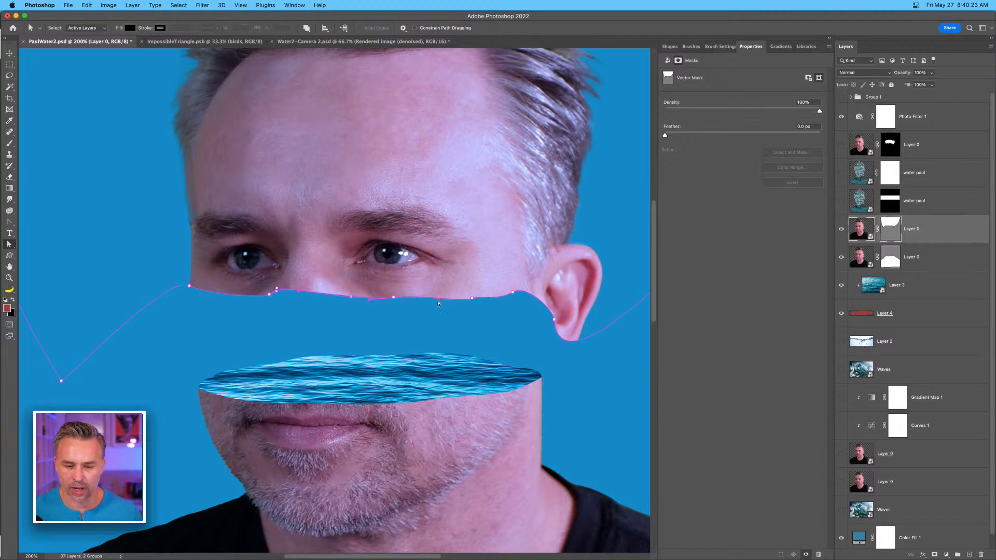
# Reshape the mask's ends to slice through the lower ear and follow the opposite edge of the face, then deselect the path.
pyautogui.moveTo(555, 322); pyautogui.dragTo(589, 313)
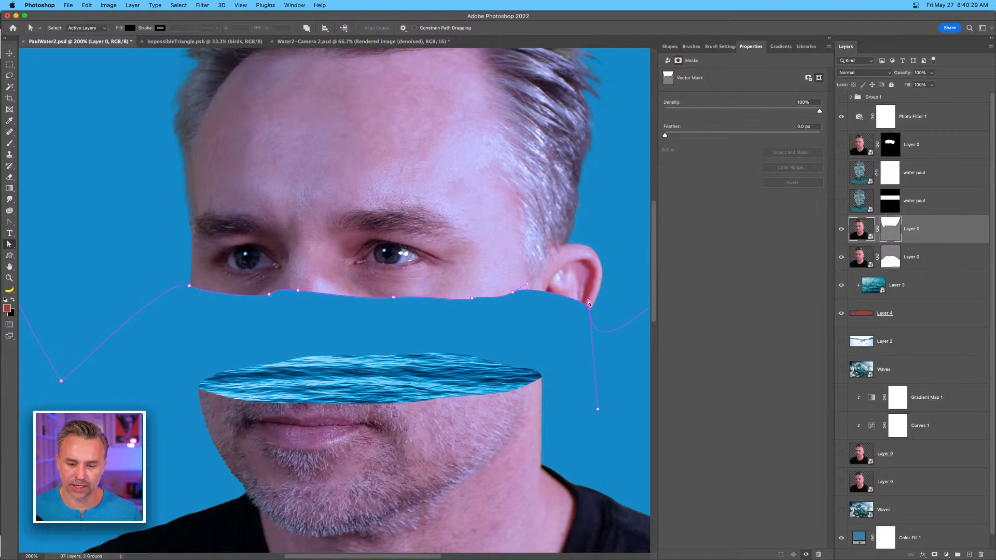
pyautogui.moveTo(589, 301)
pyautogui.mouseDown()
pyautogui.moveTo(570, 328)
pyautogui.moveTo(597, 297)
pyautogui.moveTo(587, 313)
pyautogui.mouseUp()
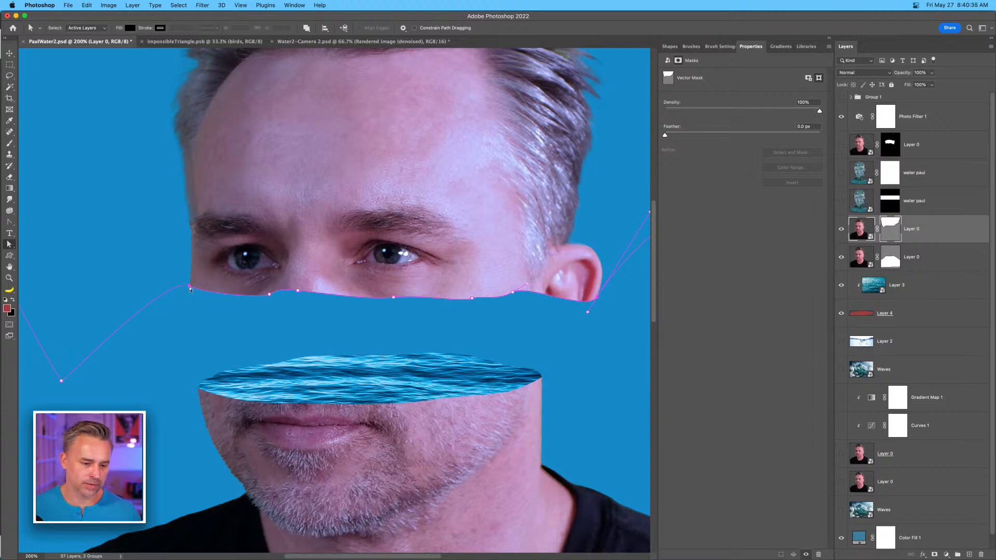
pyautogui.moveTo(190, 285); pyautogui.dragTo(193, 290)
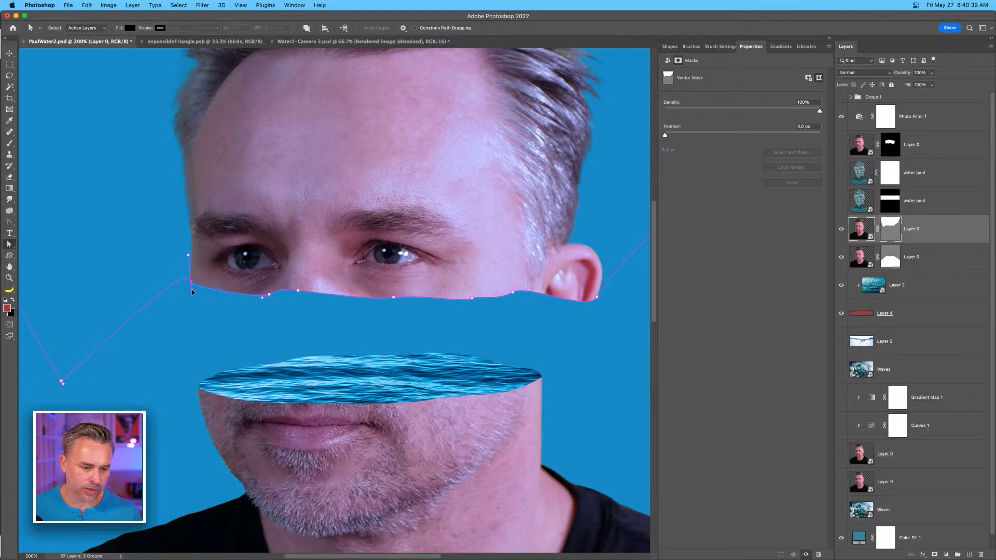
pyautogui.click(278, 344)
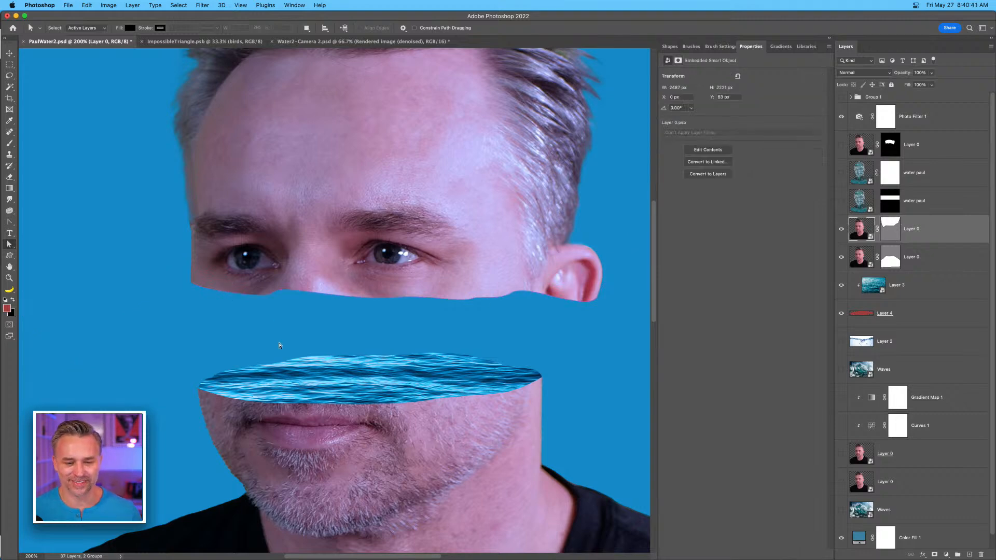
pyautogui.press('super+minus')
pyautogui.press('super+minus')
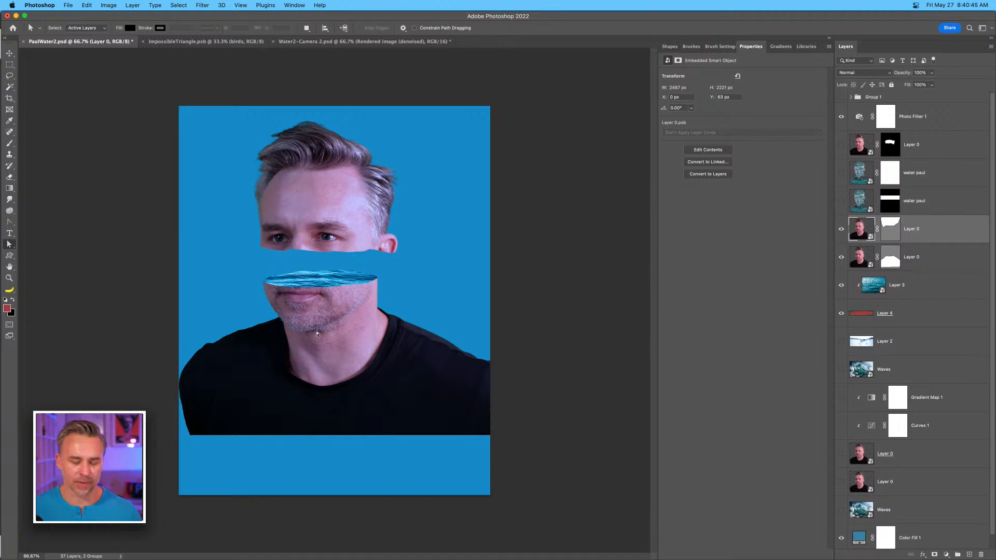
pyautogui.press('super+plus')
pyautogui.press('super+plus')
pyautogui.moveTo(232, 170); pyautogui.dragTo(288, 257)
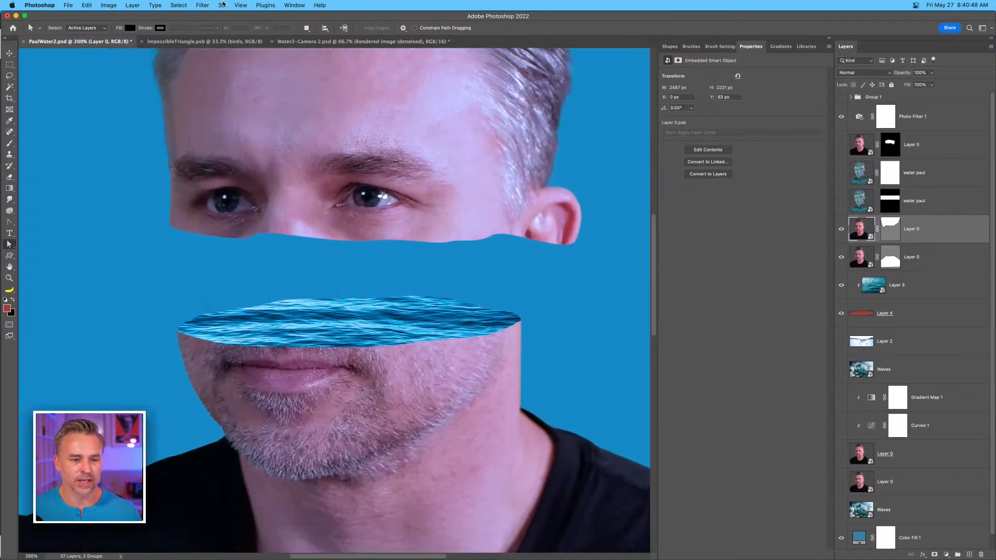
# Switch to the ImpossibleTriangle.psb document and examine the triangle's ocean surfaces and edges enlarged in full-screen view.
pyautogui.click(214, 42)
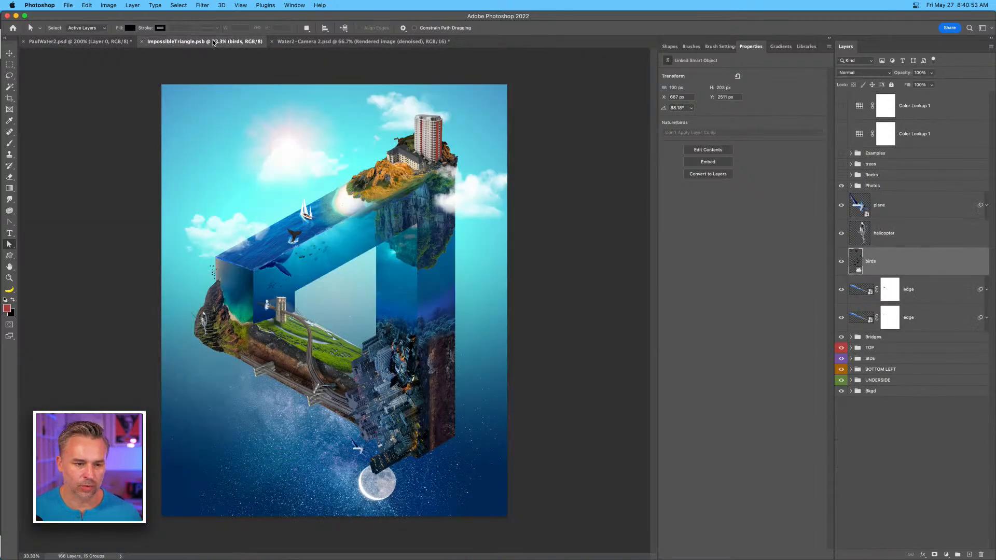
pyautogui.press('super+equal')
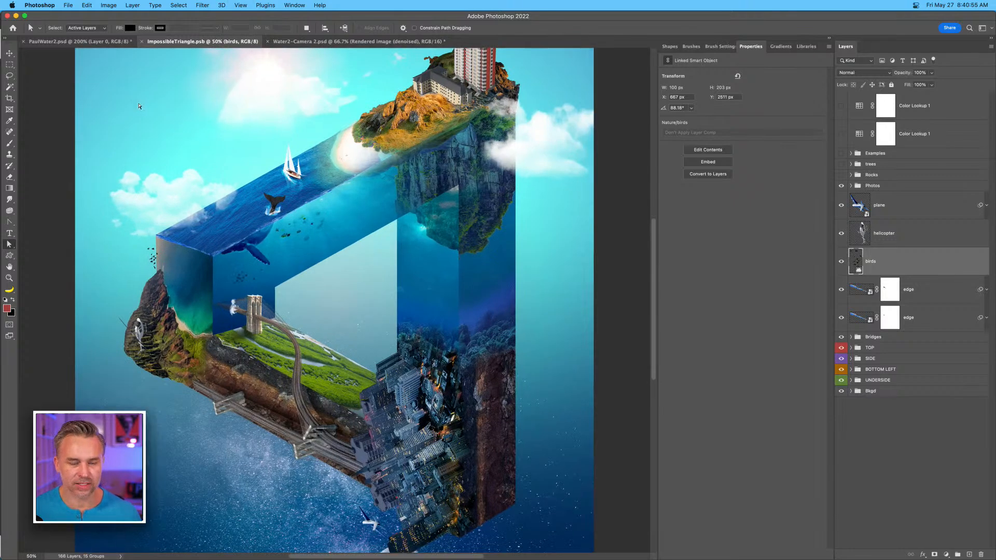
pyautogui.hscroll(-5, 139, 106)
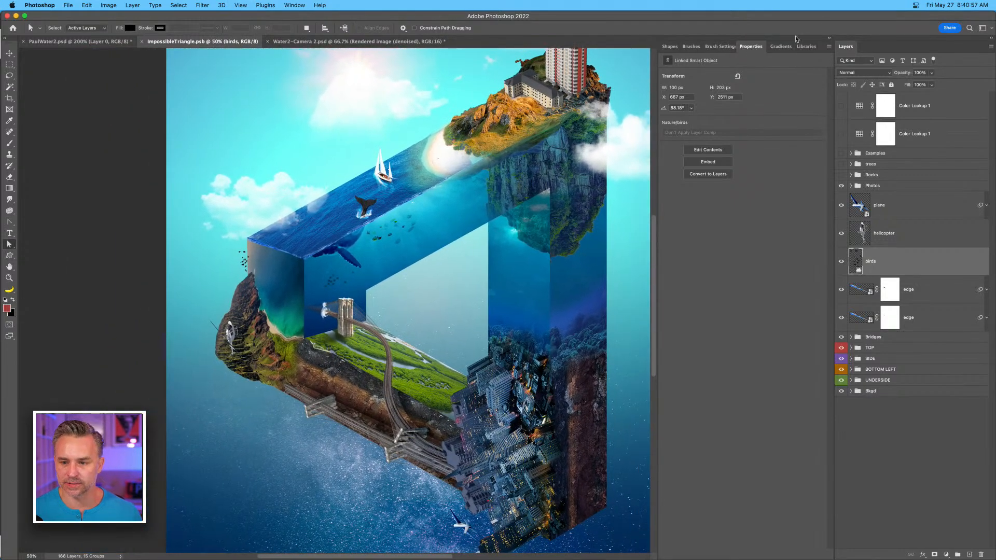
pyautogui.click(830, 38)
pyautogui.moveTo(417, 164); pyautogui.dragTo(457, 179)
pyautogui.press('super+equal')
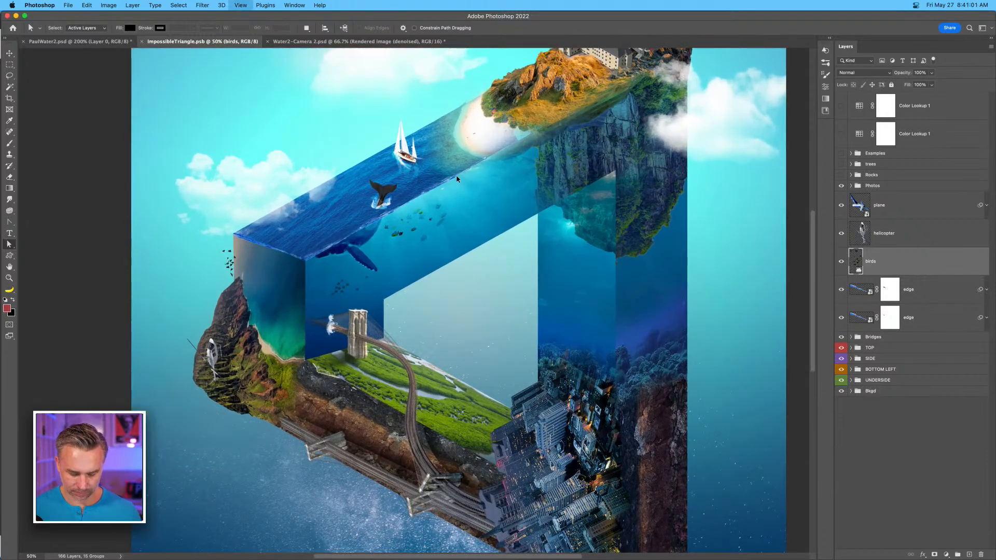
pyautogui.press('f')
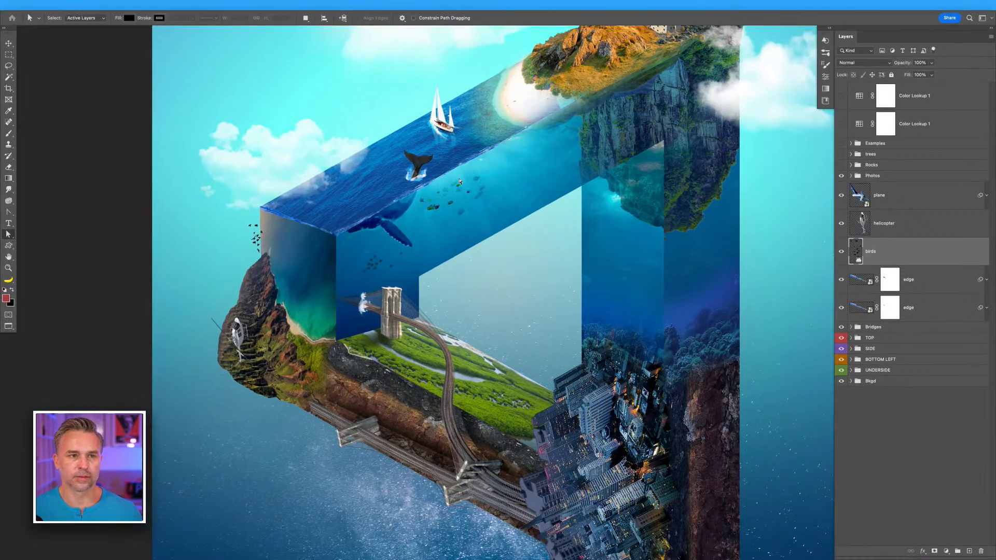
pyautogui.press('f')
pyautogui.press('super+equal')
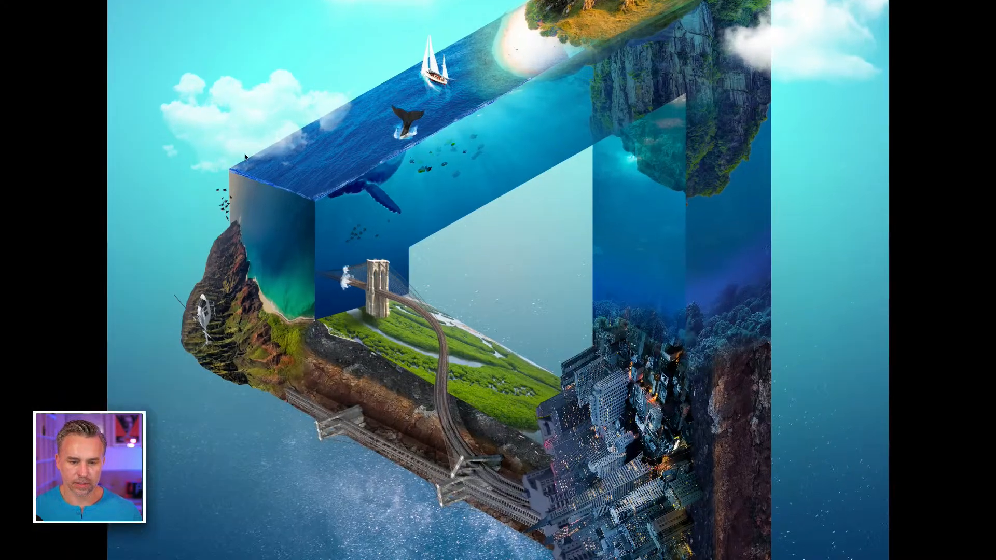
# Examine the whale, the water line and the waves along the triangle's top ocean edge at closer range.
pyautogui.moveTo(320, 181); pyautogui.dragTo(363, 284)
pyautogui.press('super+equal')
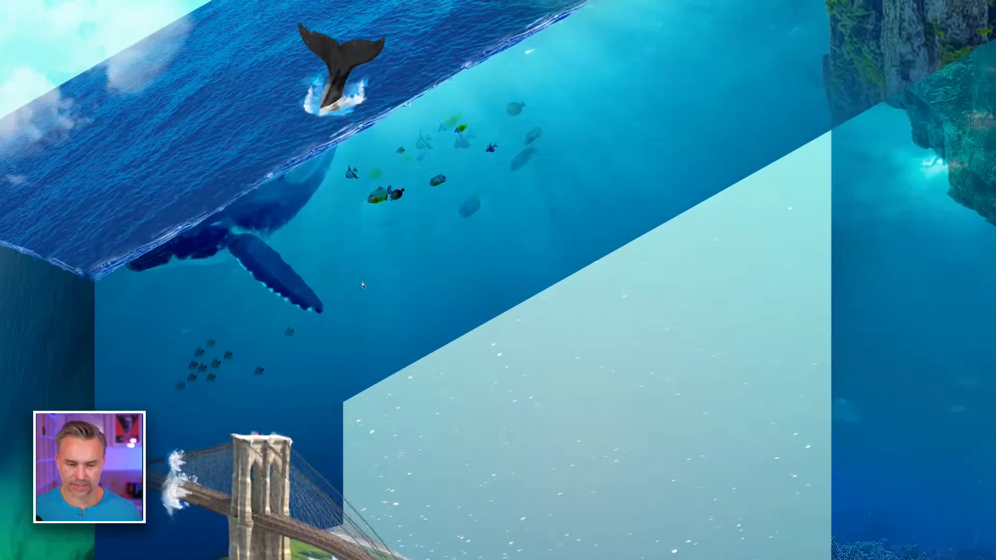
pyautogui.moveTo(326, 207); pyautogui.dragTo(469, 318)
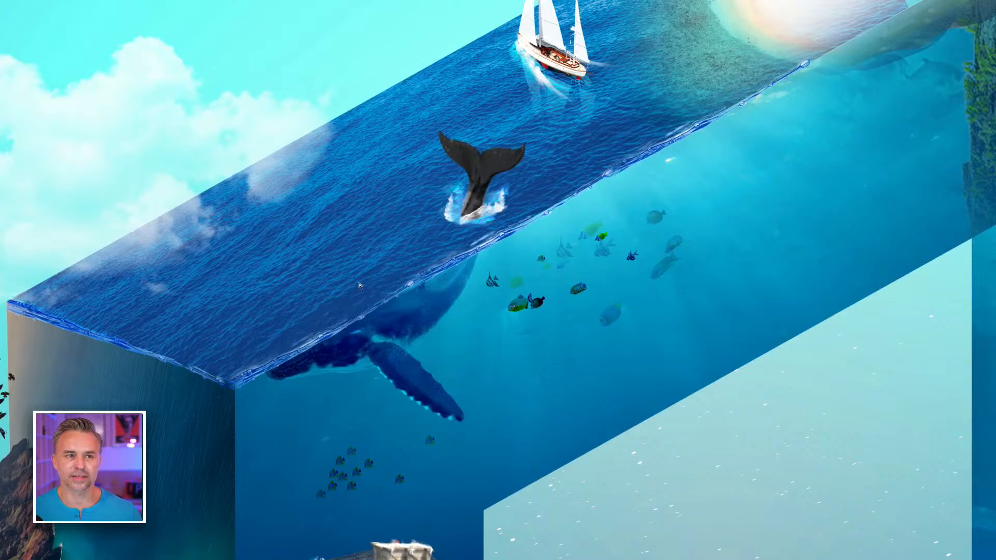
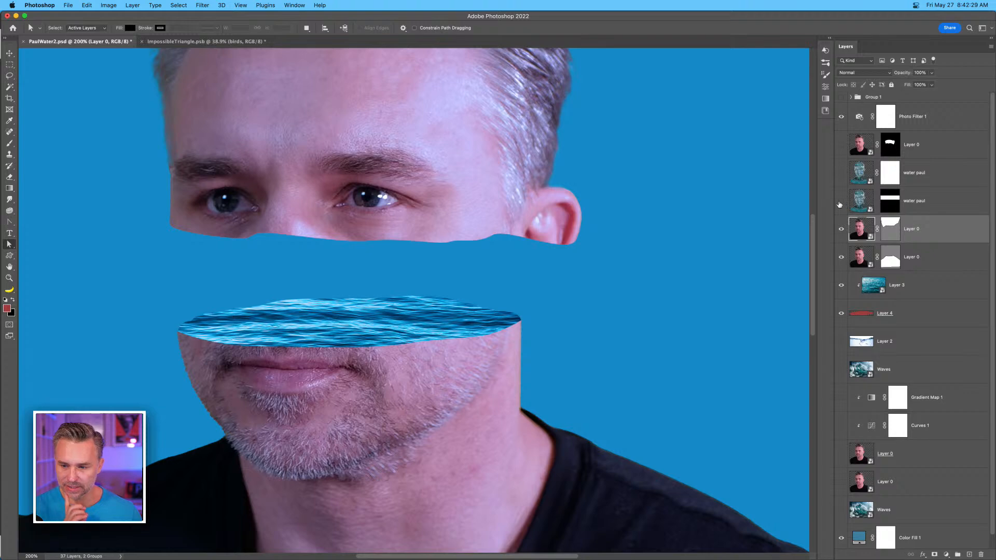
# Show the lower of the two water face layers in PaulWater2.psd and delete its layer mask.
pyautogui.click(916, 206)
pyautogui.click(842, 202)
pyautogui.rightClick(889, 202)
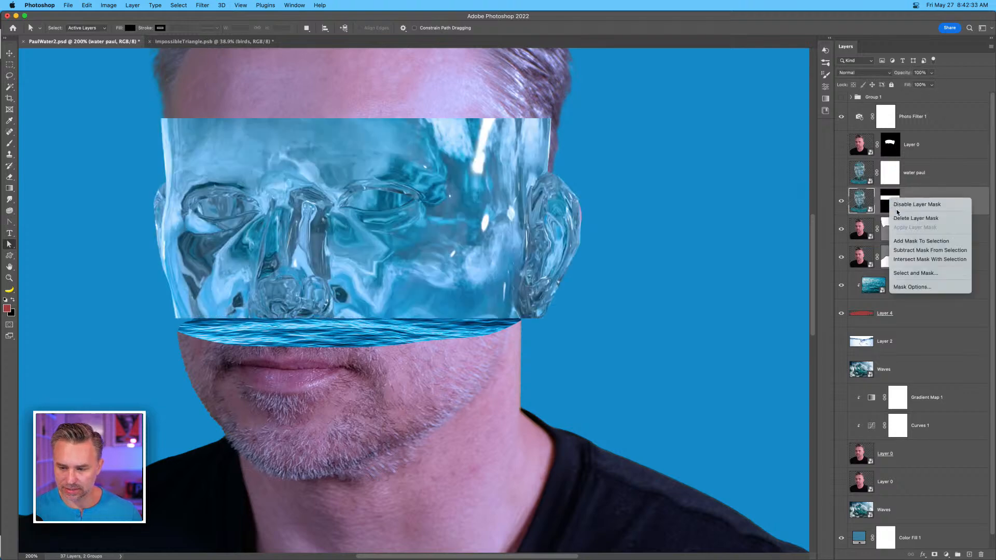
pyautogui.click(901, 218)
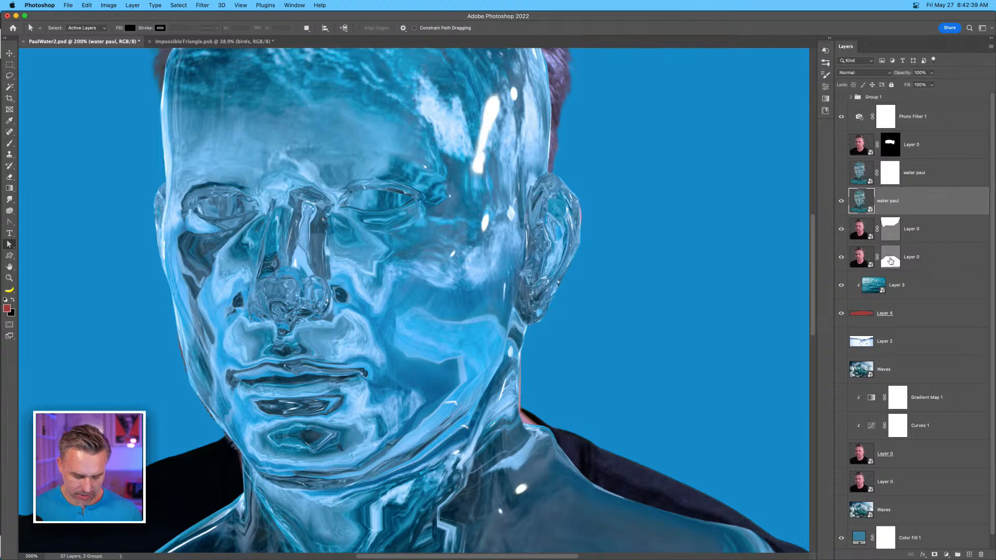
# Copy the lower portrait layer's vector mask onto the visible water face layer and hide that portrait layer.
pyautogui.moveTo(891, 261); pyautogui.dragTo(893, 200)
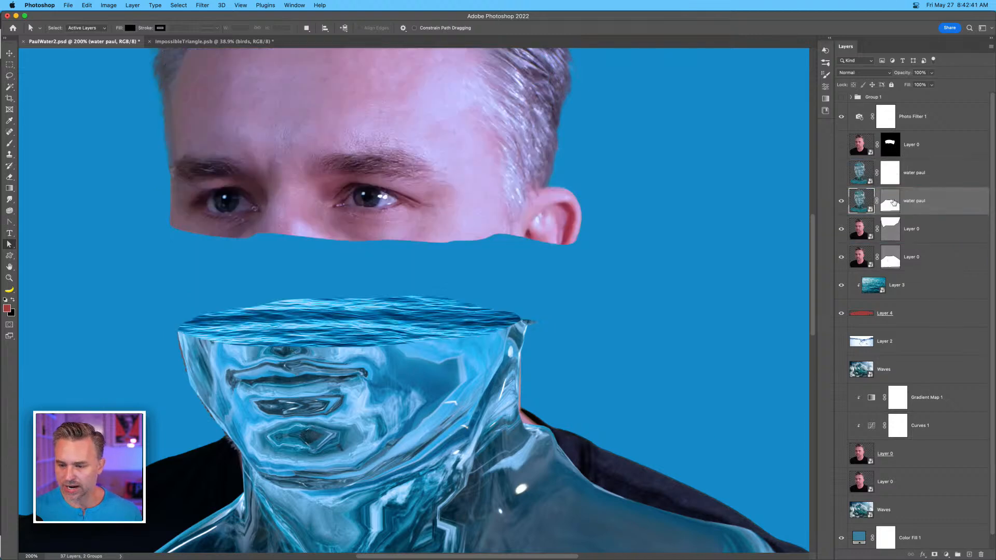
pyautogui.click(842, 261)
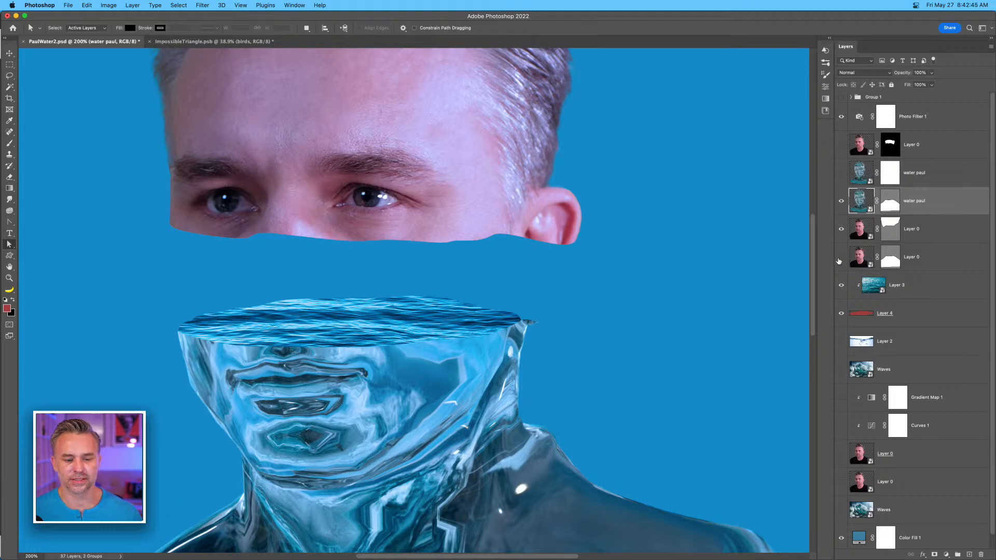
pyautogui.moveTo(274, 350); pyautogui.dragTo(300, 170)
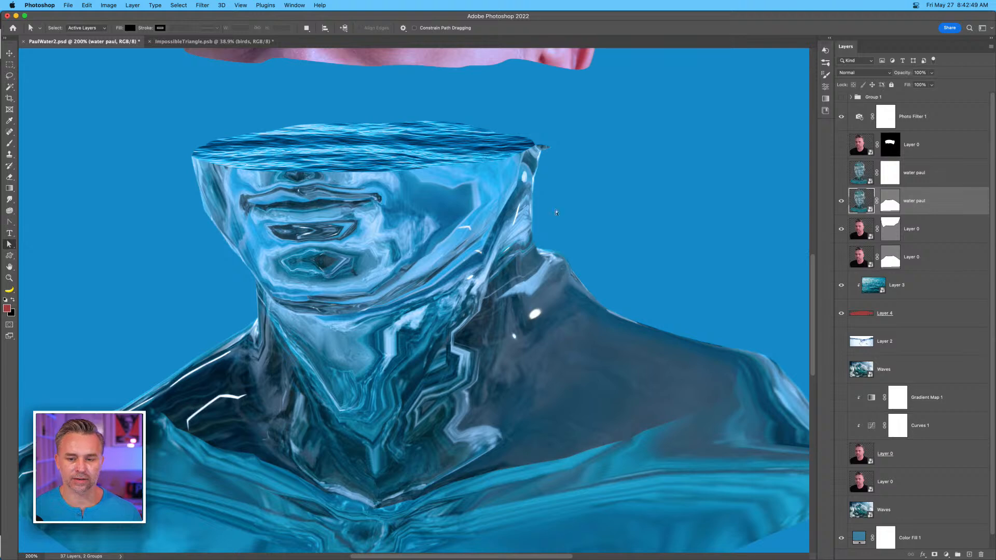
pyautogui.scroll(5, 675, 223)
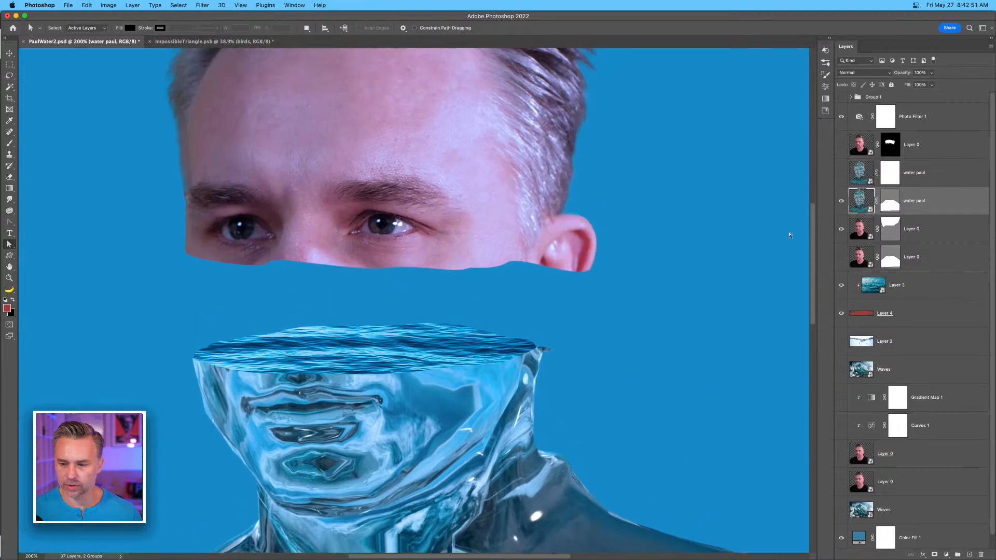
# Delete the layer mask from the upper water face layer.
pyautogui.click(916, 230)
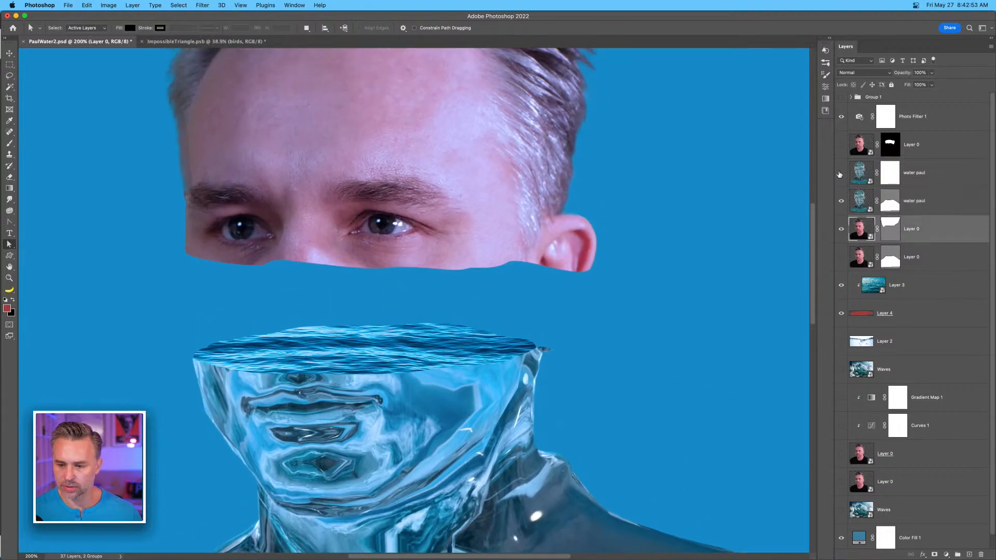
pyautogui.rightClick(889, 173)
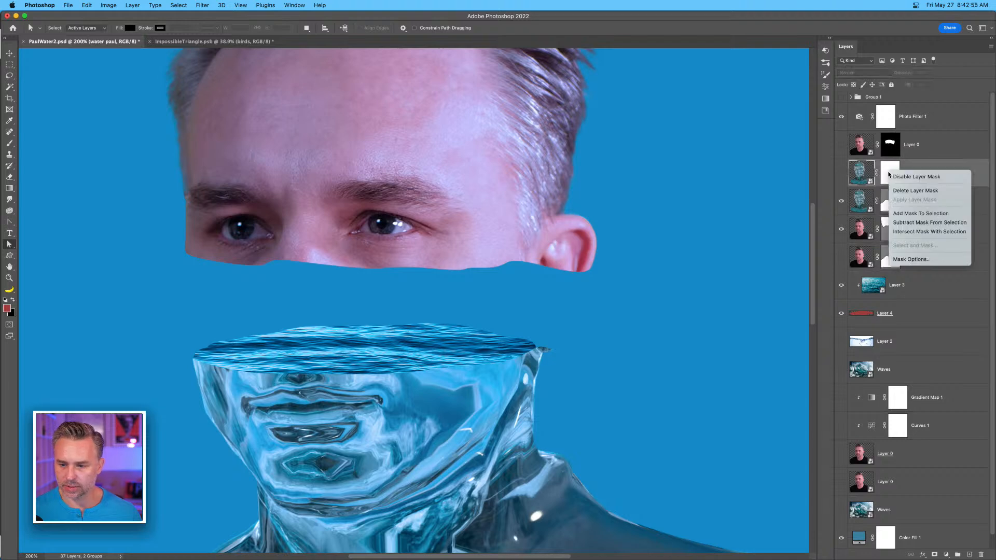
pyautogui.click(916, 191)
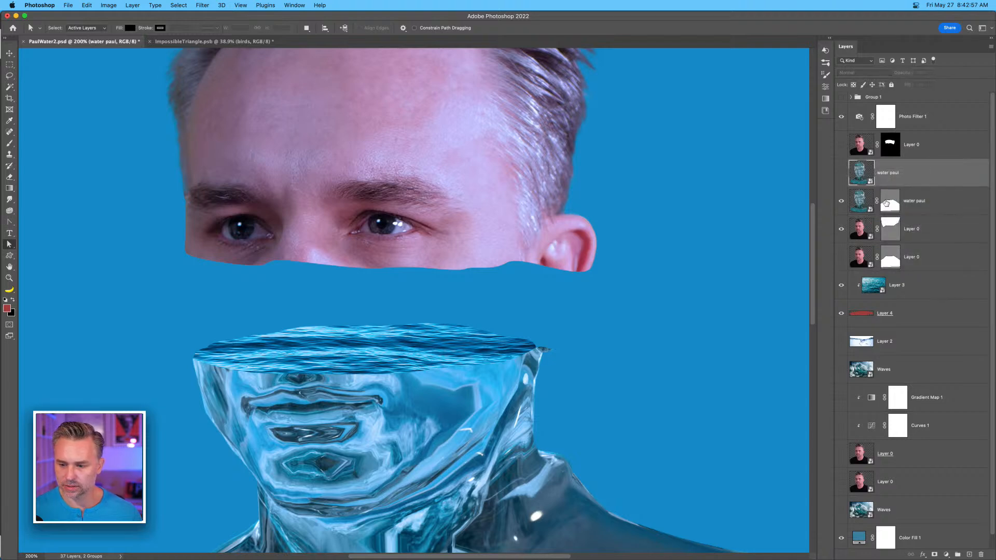
# Copy the upper head section's vector mask to the upper water face layer, show that layer and hide the photo layer.
pyautogui.click(886, 230)
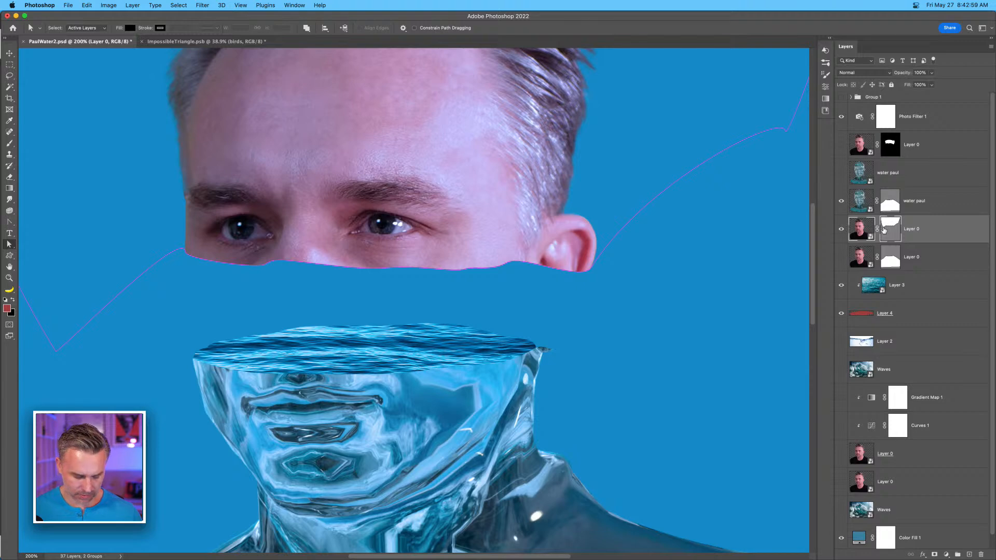
pyautogui.moveTo(885, 230); pyautogui.dragTo(893, 177)
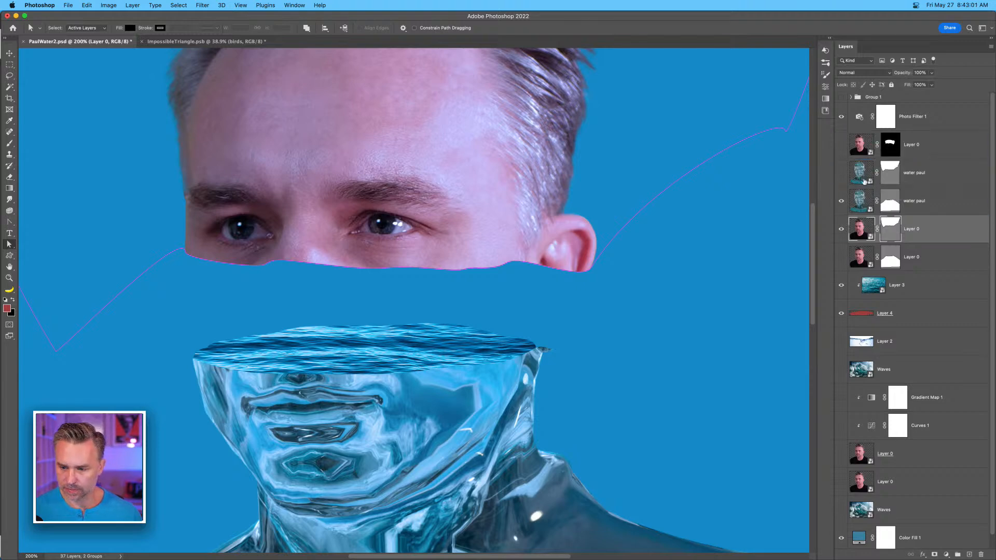
pyautogui.click(843, 177)
pyautogui.click(841, 229)
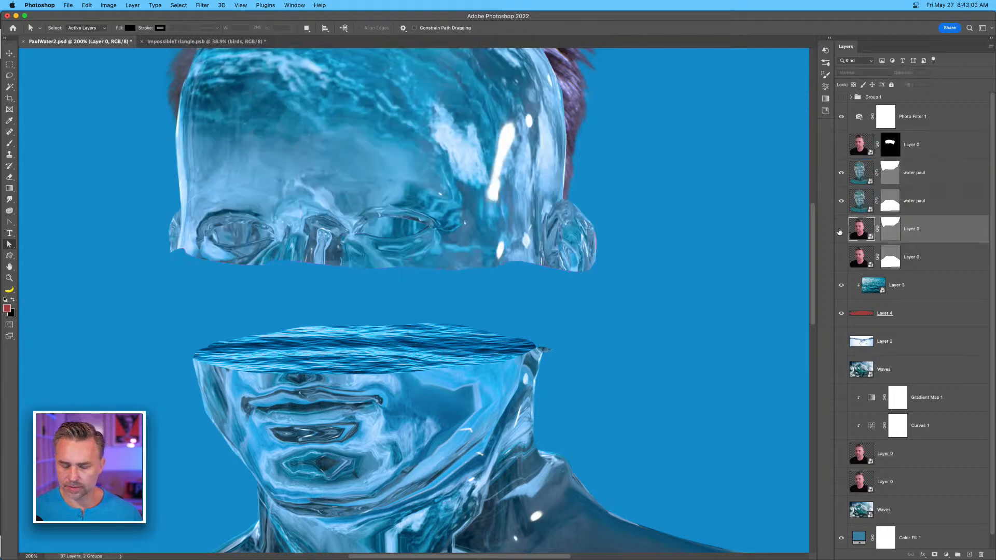
# Adjust the lower water face's vector mask at the cheek end of the ocean surface with the Convert Point tool.
pyautogui.press('super+equal')
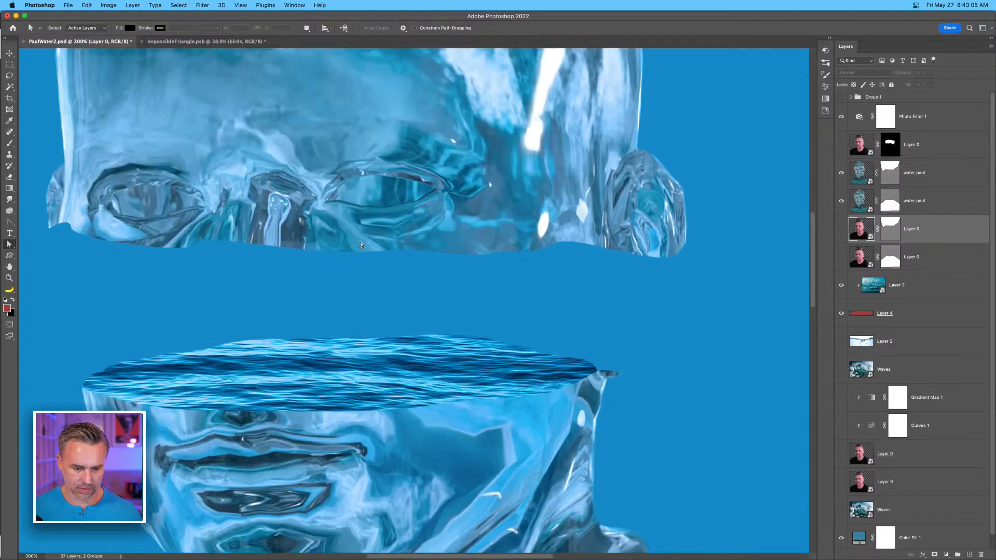
pyautogui.moveTo(269, 298); pyautogui.dragTo(376, 143)
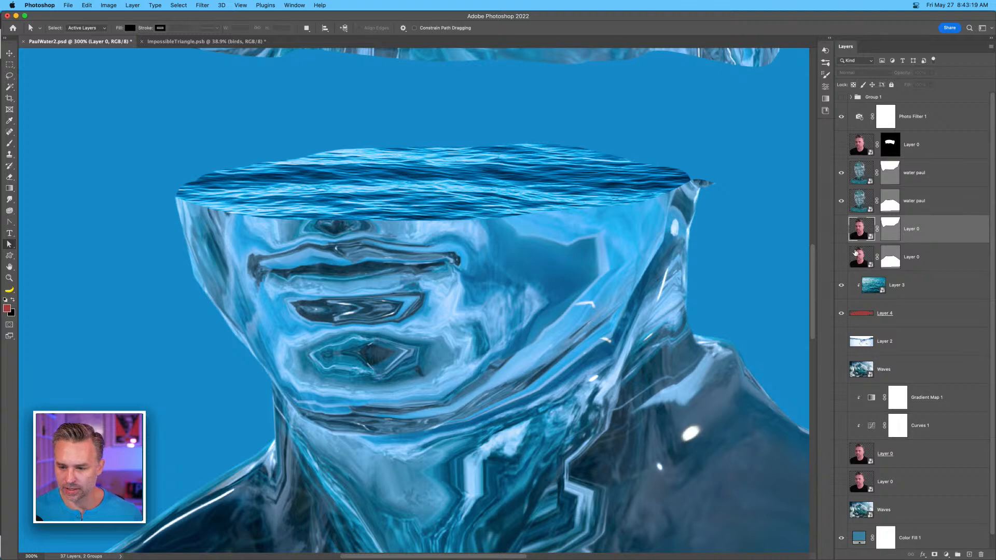
pyautogui.click(885, 206)
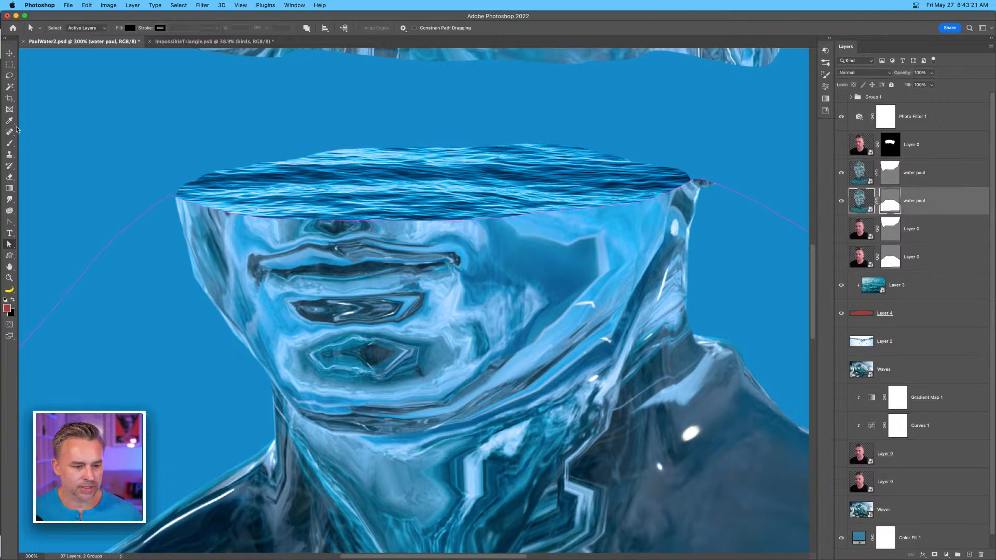
pyautogui.click(10, 222)
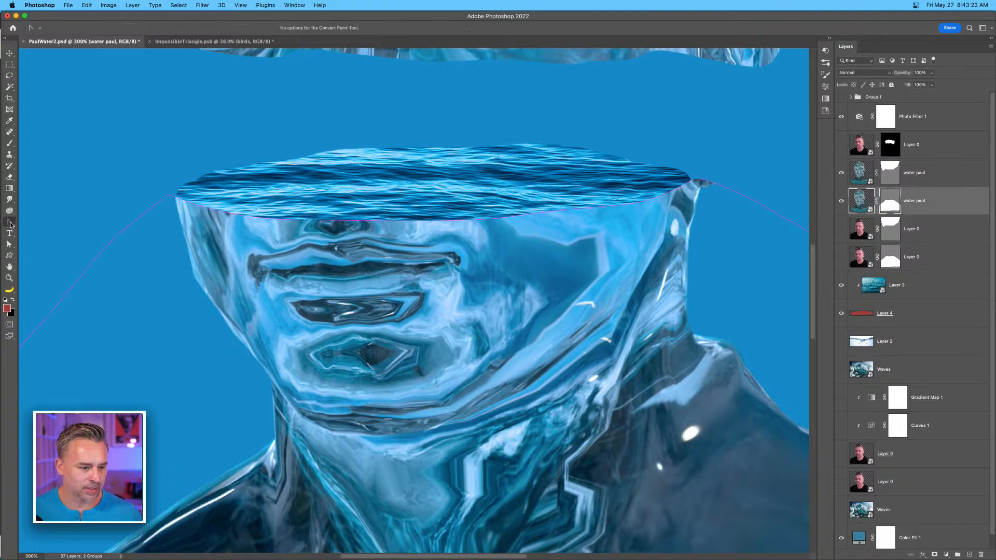
pyautogui.click(52, 269)
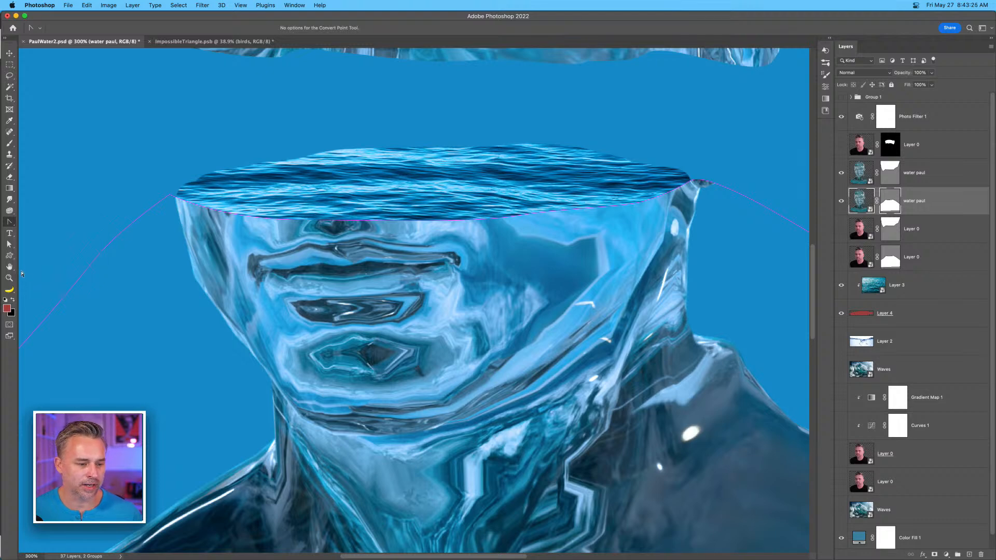
pyautogui.click(9, 244)
pyautogui.click(52, 252)
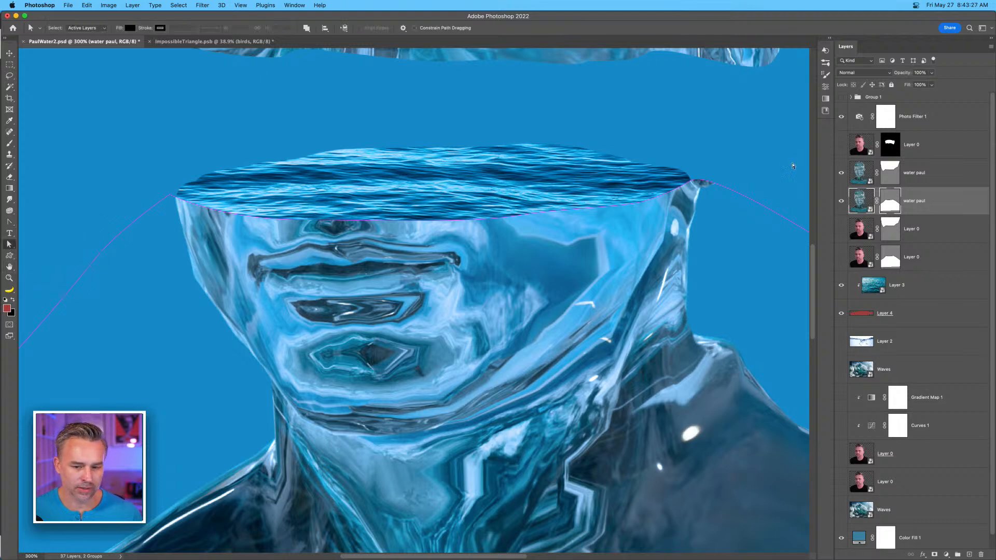
# Move the vector mask points beside the neck with the Direct Selection tool to cut off the stray sliver by the ocean surface.
pyautogui.click(700, 181)
pyautogui.moveTo(675, 166); pyautogui.dragTo(549, 196)
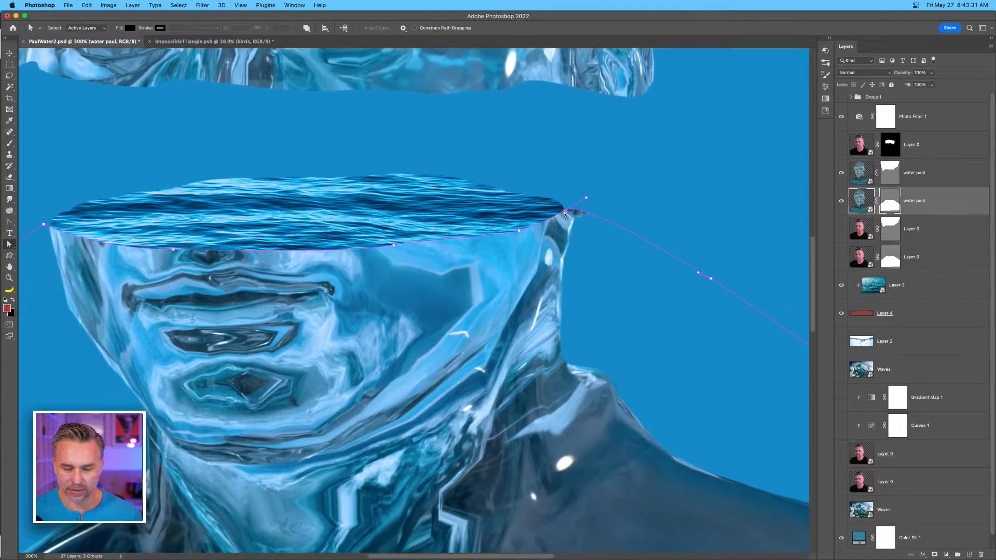
pyautogui.click(564, 197)
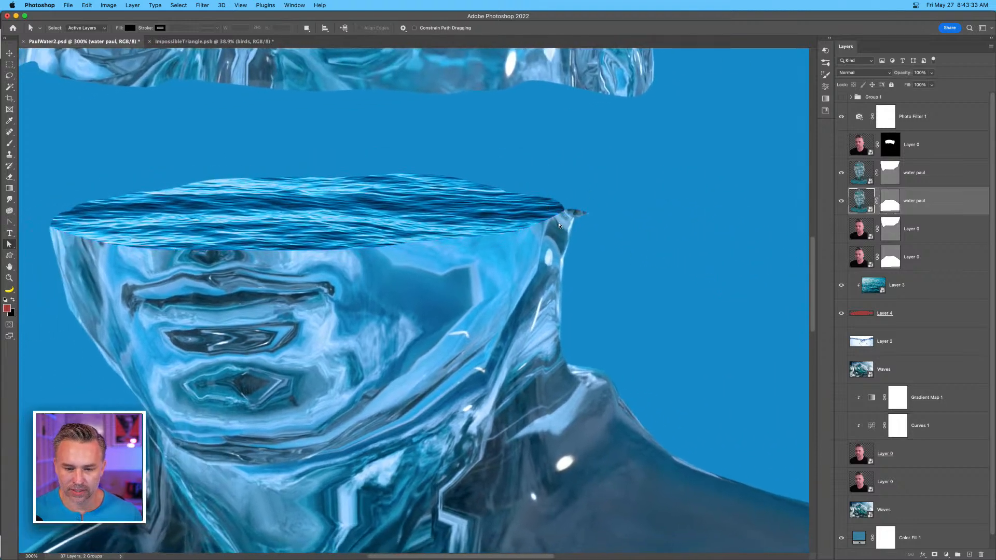
pyautogui.click(888, 201)
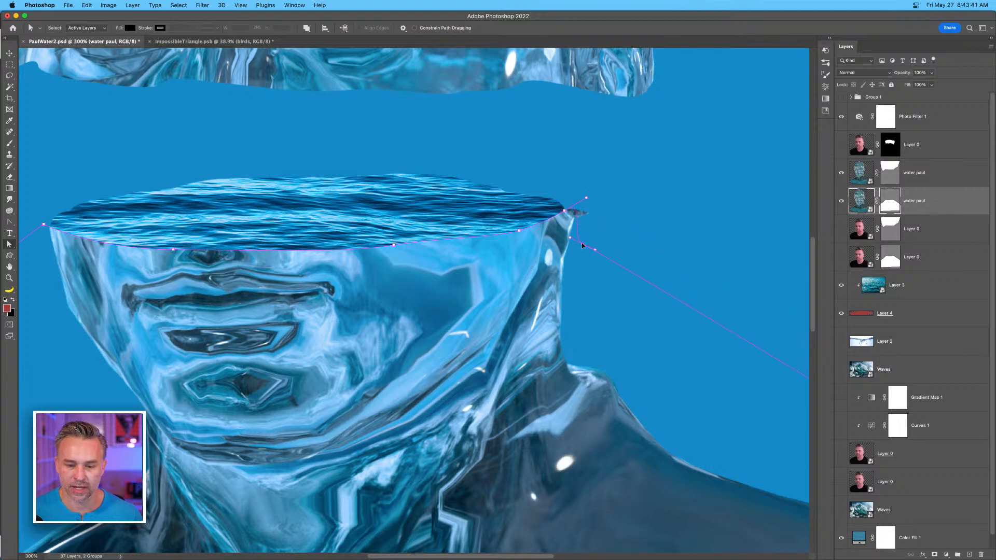
pyautogui.moveTo(578, 257); pyautogui.dragTo(579, 256)
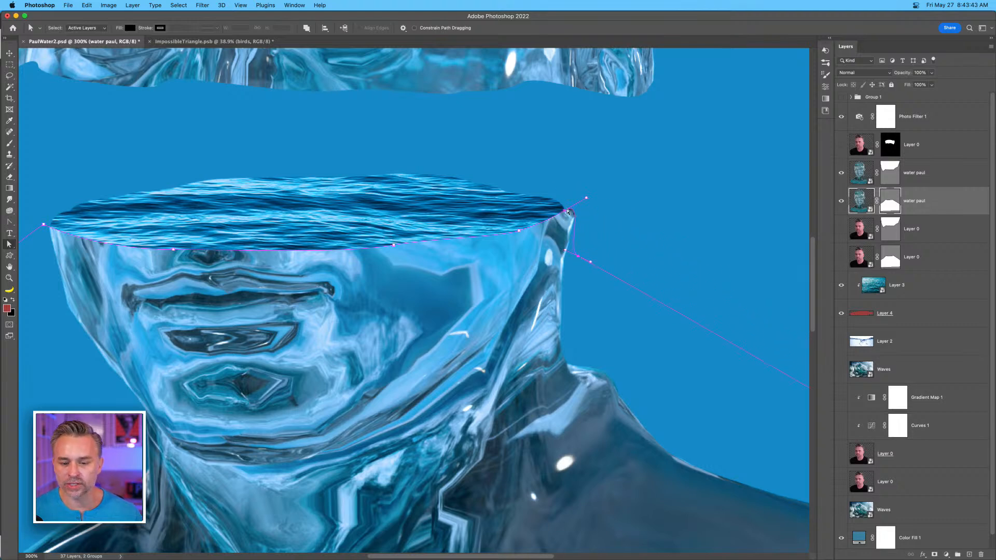
# Add a Levels adjustment clipped to the lower water face layer and raise its black input level to deepen the shadows.
pyautogui.moveTo(467, 173); pyautogui.dragTo(627, 92)
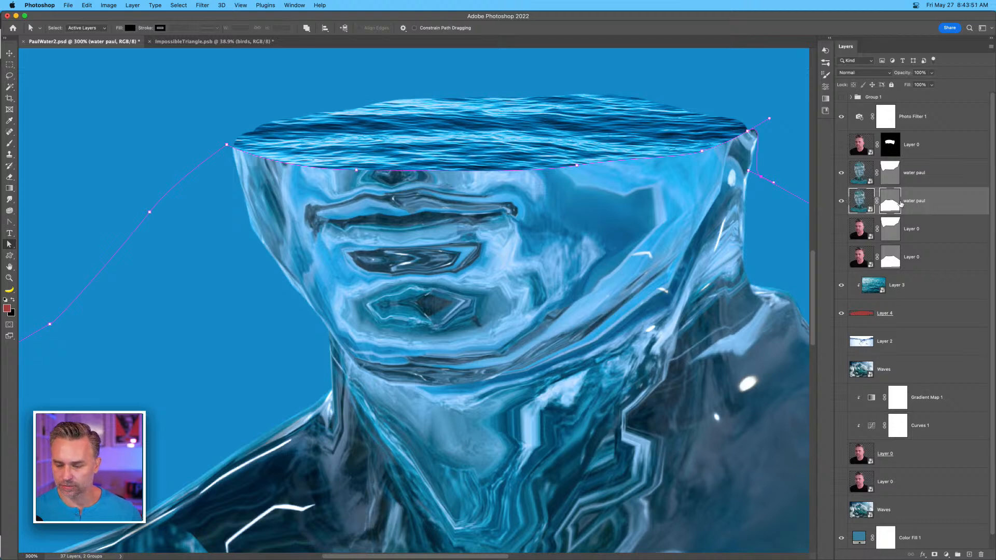
pyautogui.click(947, 556)
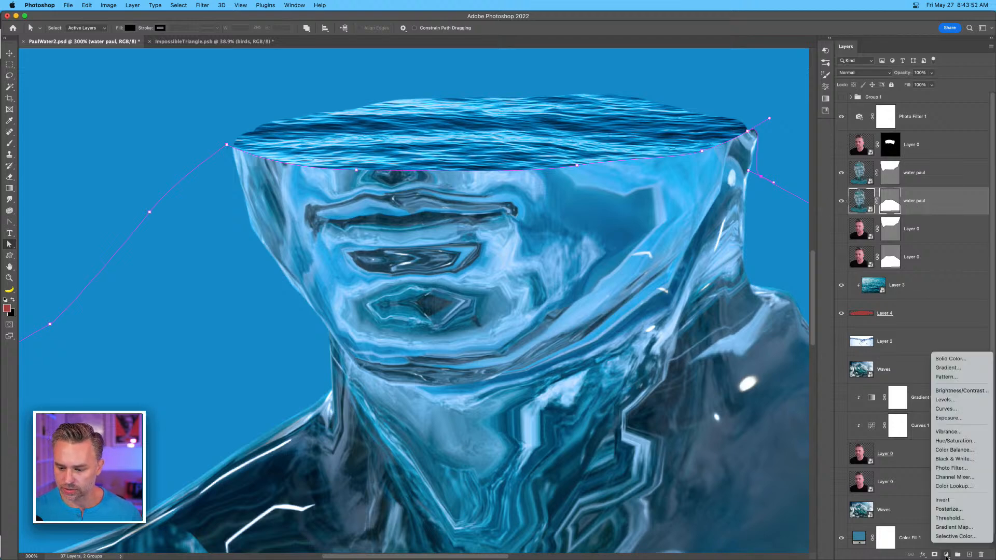
pyautogui.click(945, 400)
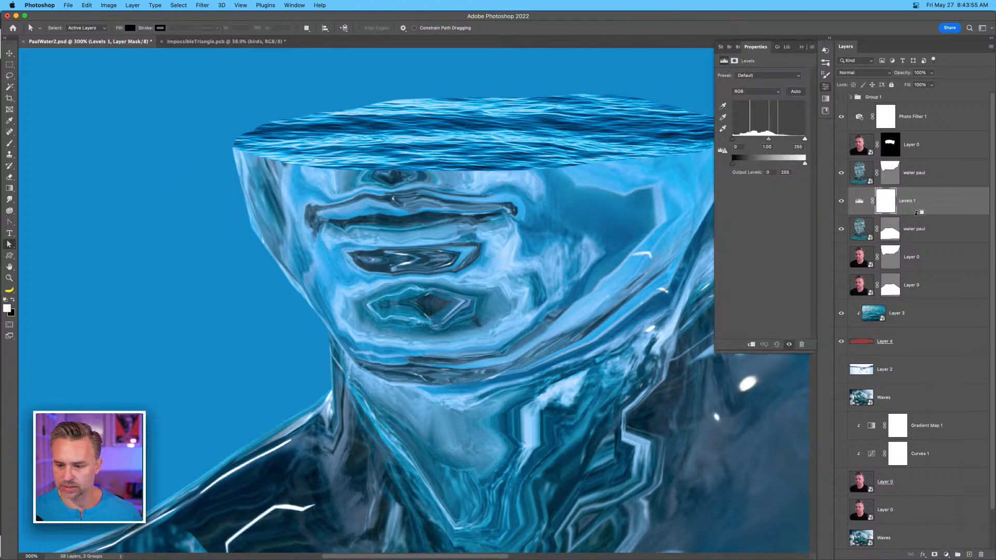
pyautogui.keyDown('alt'); pyautogui.click(916, 213); pyautogui.keyUp('alt')
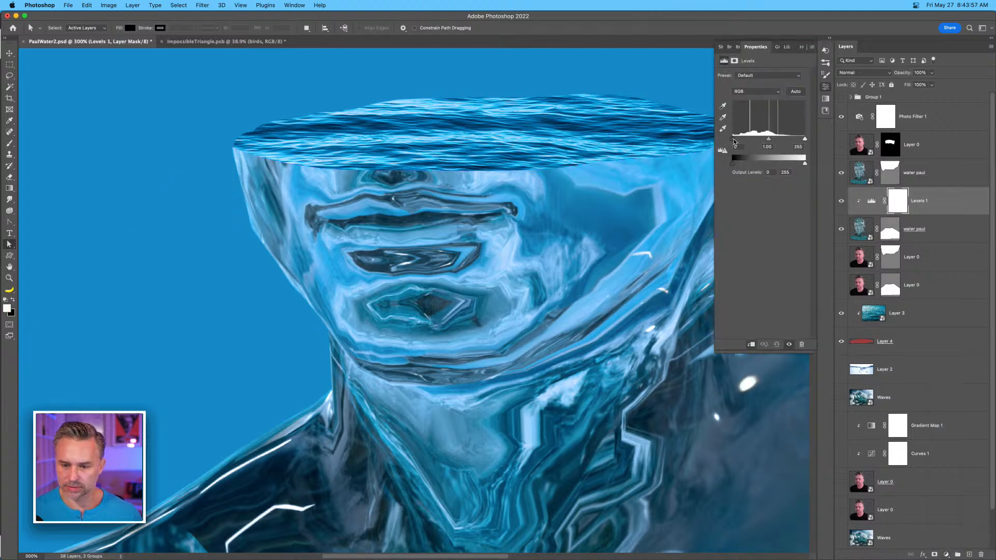
pyautogui.moveTo(734, 139); pyautogui.dragTo(742, 138)
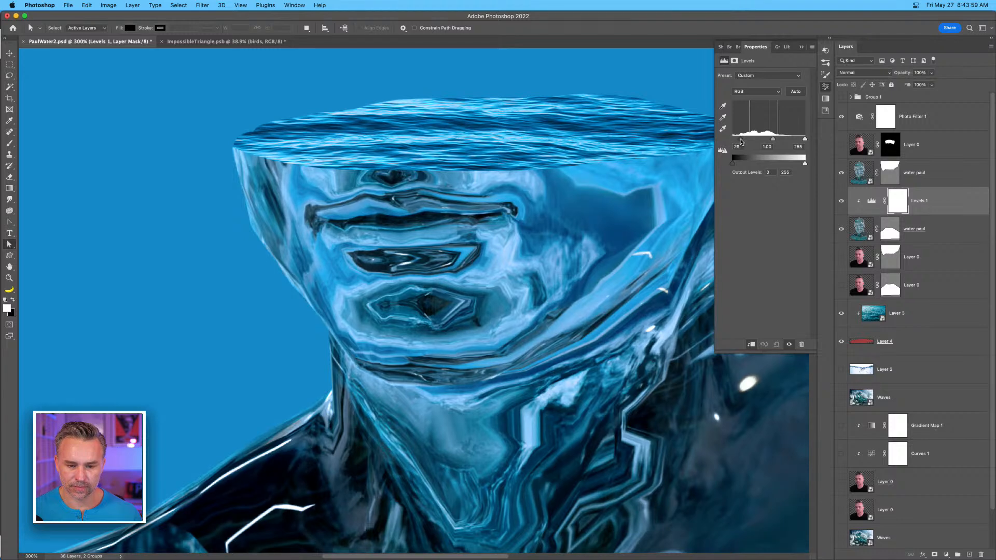
pyautogui.click(802, 46)
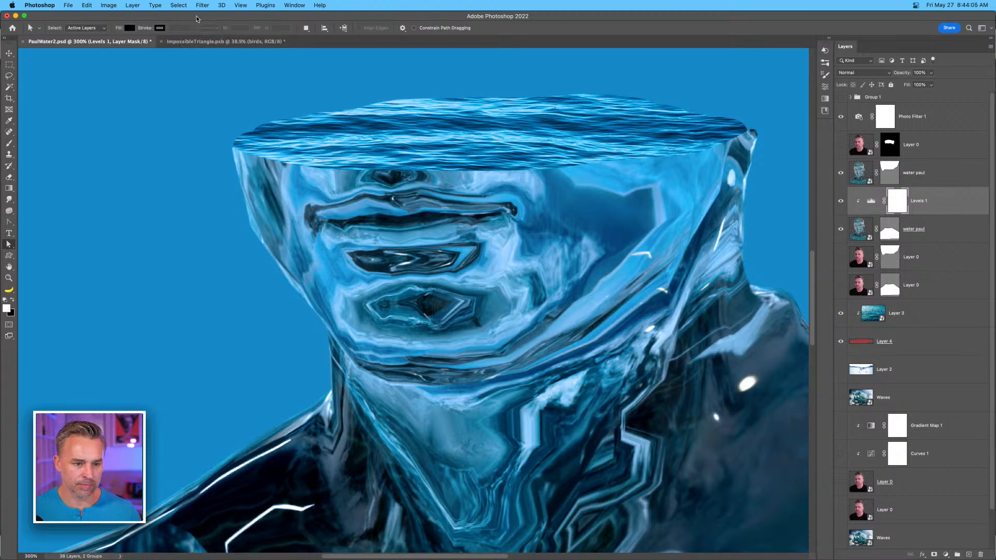
# Tile the two open documents side by side and make ImpossibleTriangle.psb active with the Move tool.
pyautogui.press('F2')
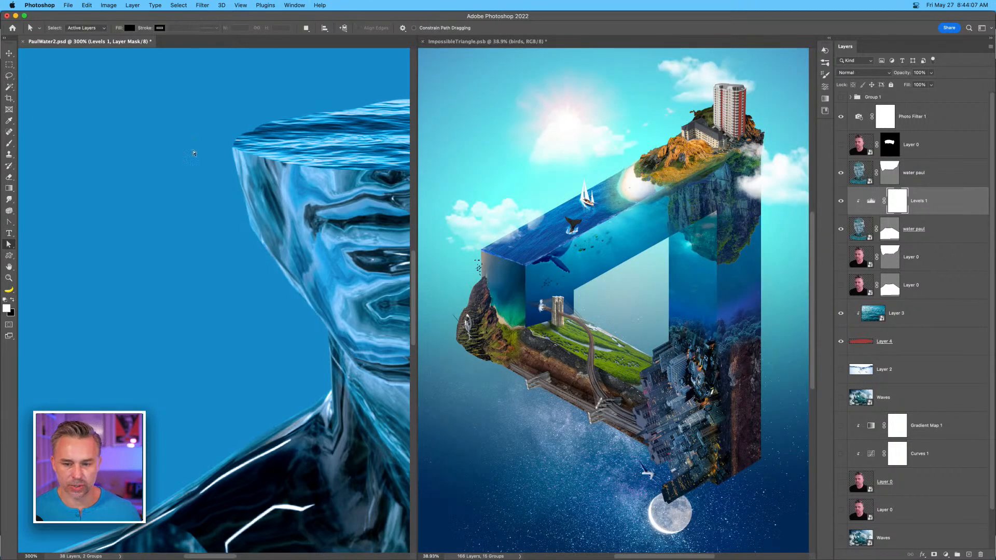
pyautogui.click(10, 54)
pyautogui.click(691, 234)
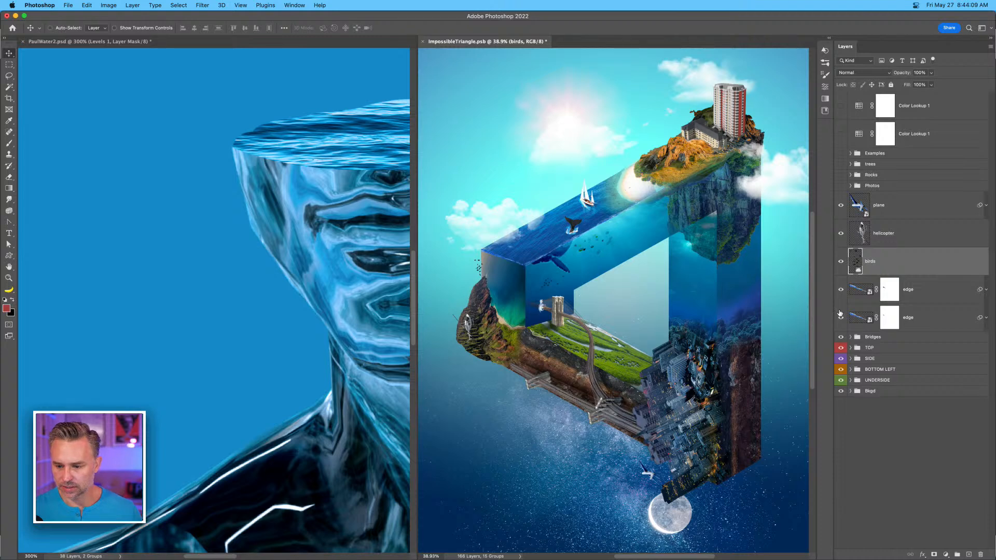
# Hide the plane, helicopter, birds and both edge layers above the Bridges group, and collapse the BOTTOM LEFT group.
pyautogui.moveTo(837, 206); pyautogui.dragTo(830, 324)
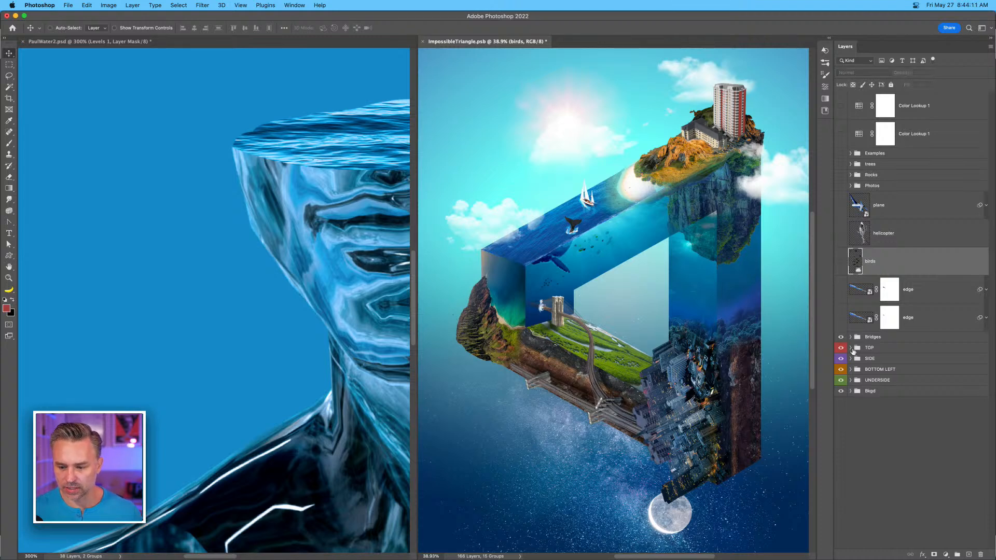
pyautogui.keyDown('super'); pyautogui.click(679, 276); pyautogui.keyUp('super')
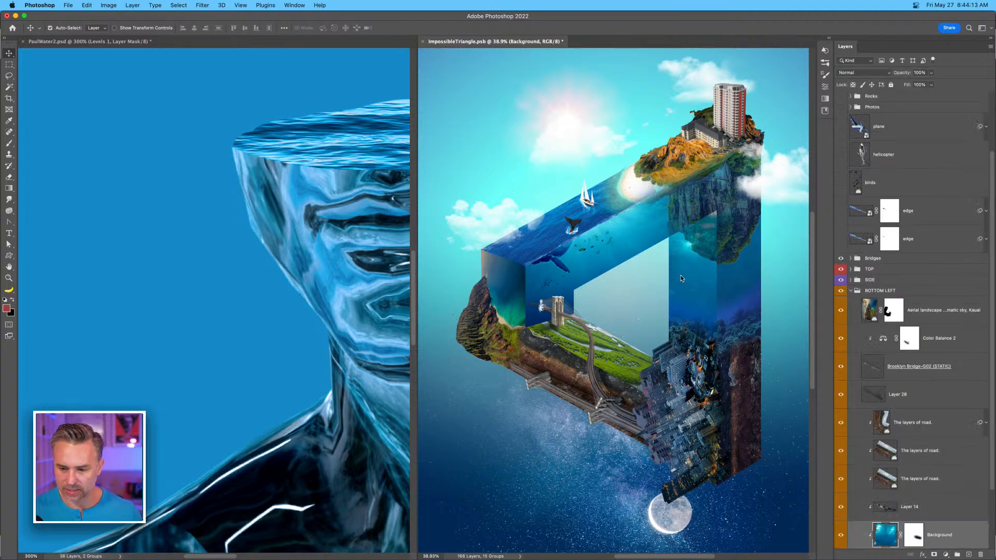
pyautogui.scroll(-2, 902, 469)
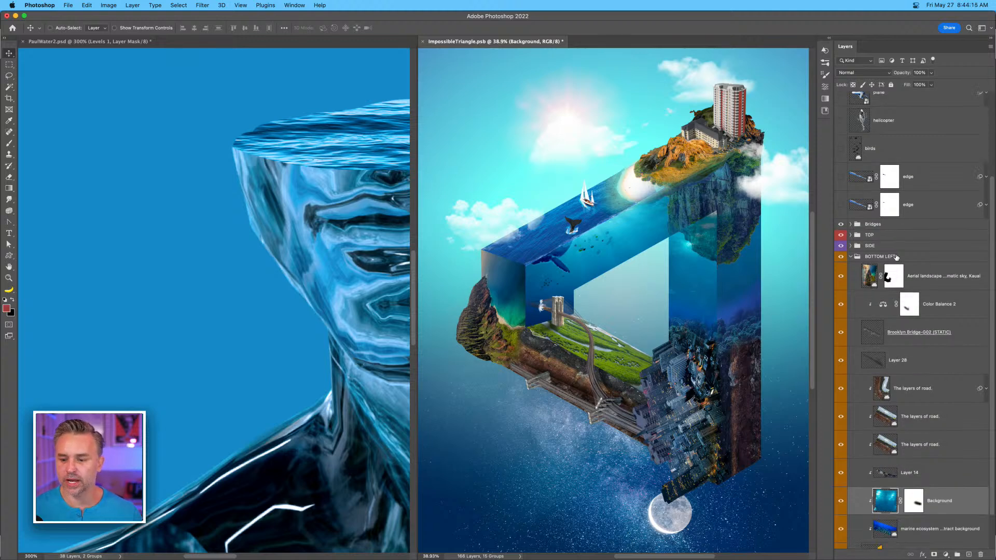
pyautogui.click(858, 258)
pyautogui.click(851, 257)
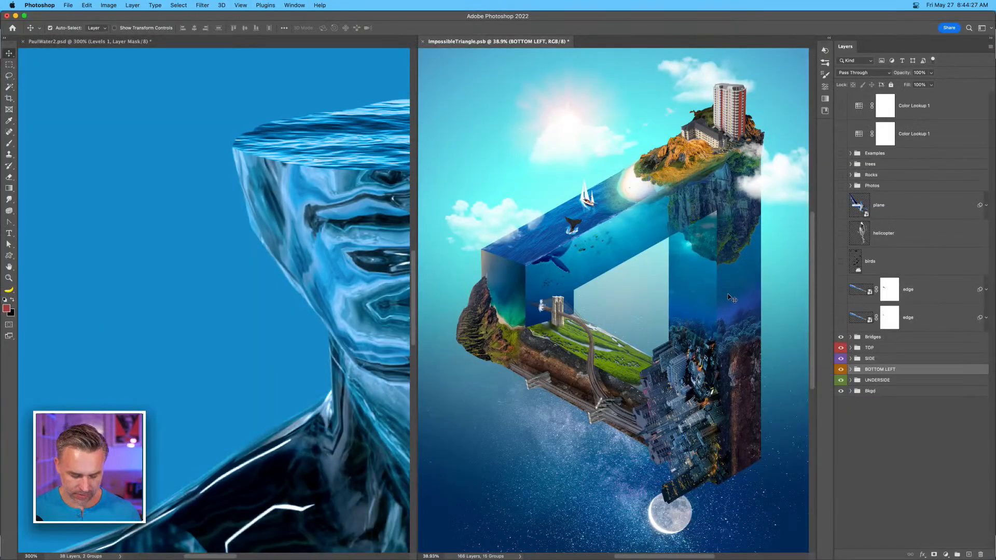
# Examine the underwater, cliff and whale layers of the SIDE group to find the water image worth borrowing.
pyautogui.click(726, 291)
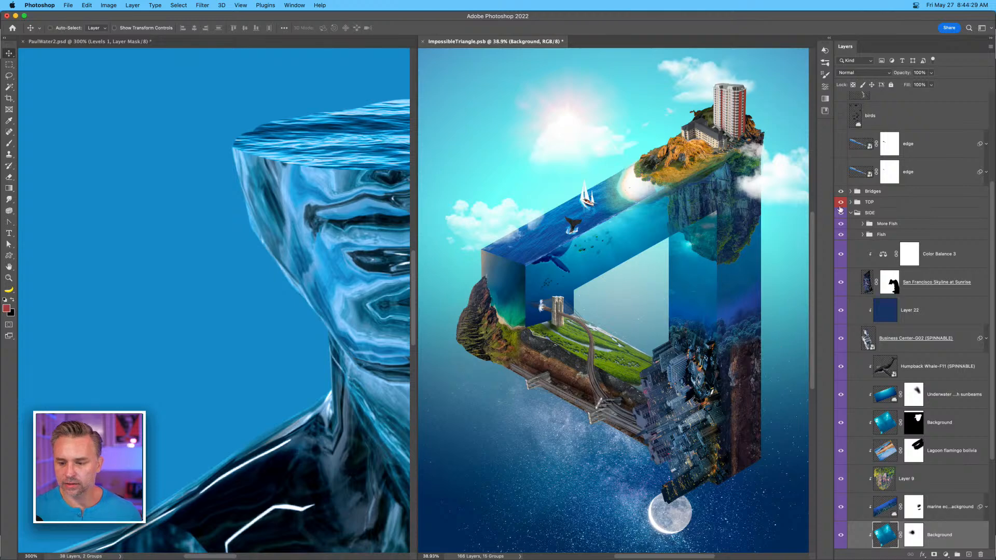
pyautogui.scroll(-5, 900, 243)
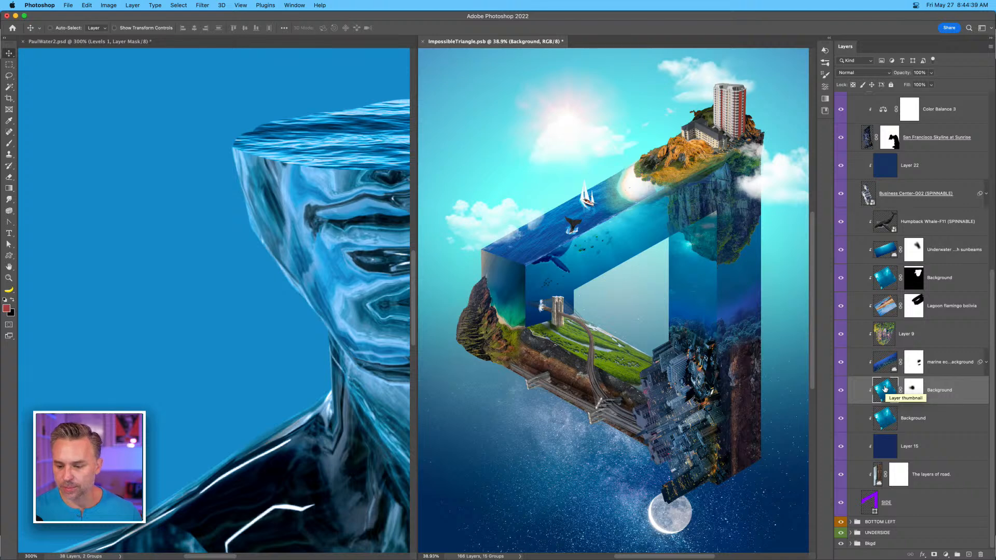
pyautogui.keyDown('super'); pyautogui.click(886, 389); pyautogui.keyUp('super')
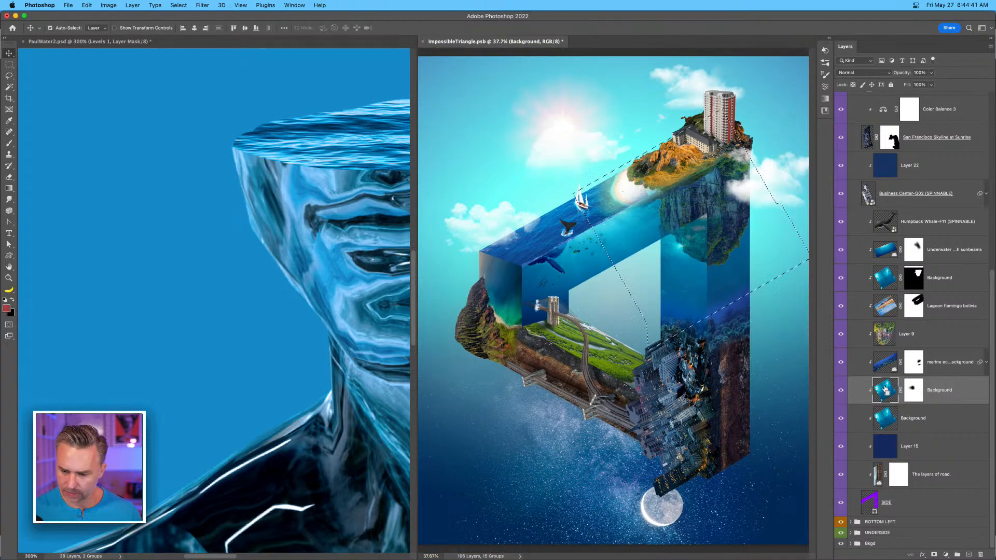
pyautogui.press('super+d')
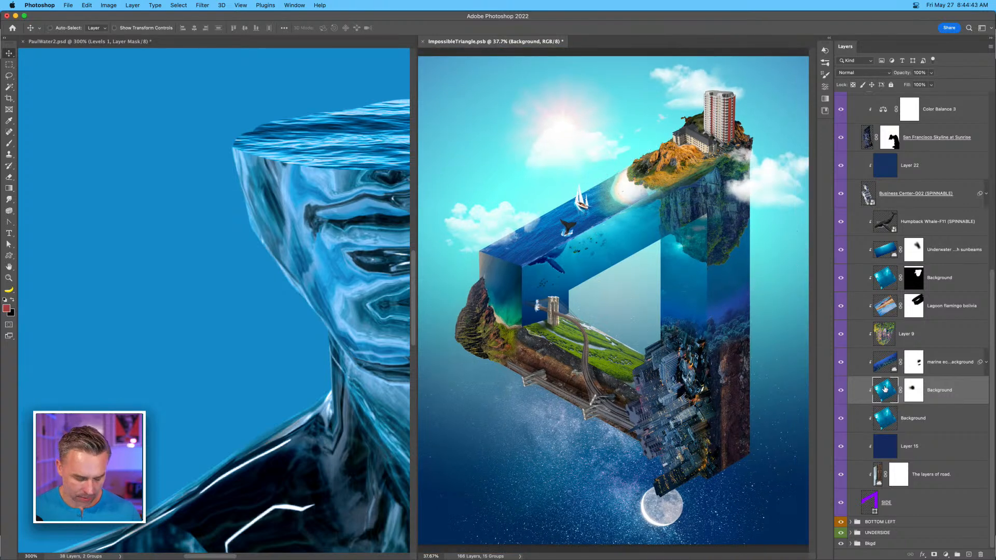
pyautogui.keyDown('alt'); pyautogui.click(883, 338); pyautogui.keyUp('alt')
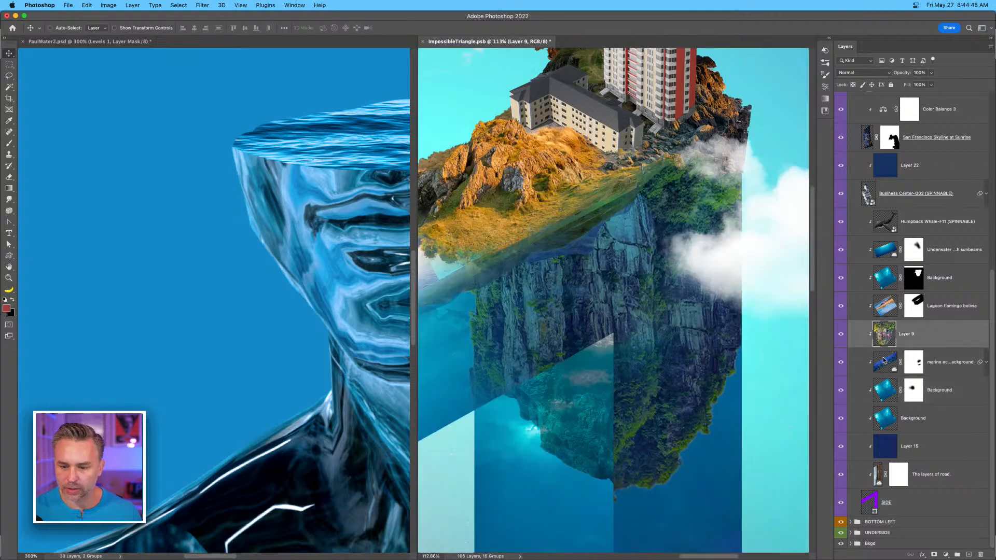
pyautogui.keyDown('alt'); pyautogui.click(885, 307); pyautogui.keyUp('alt')
pyautogui.keyDown('alt'); pyautogui.click(885, 278); pyautogui.keyUp('alt')
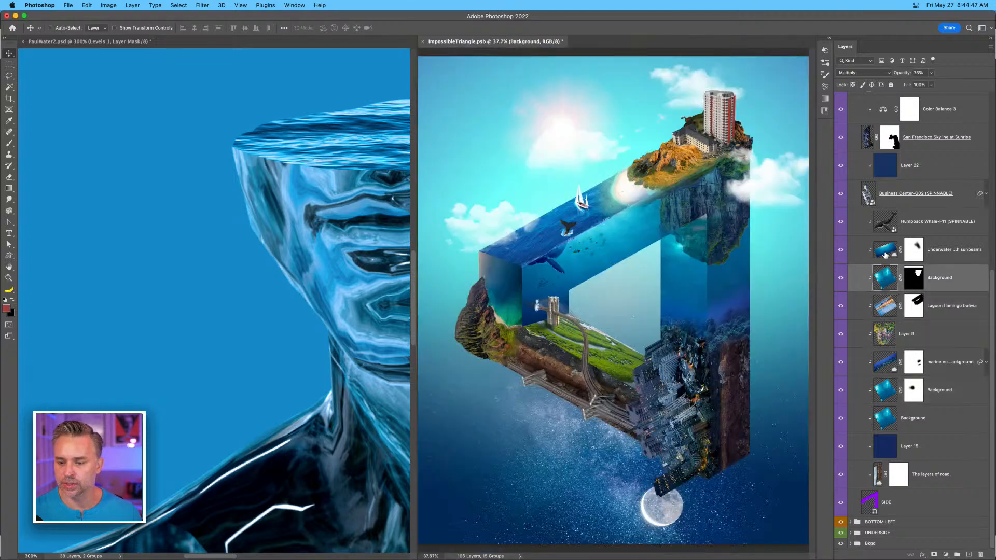
pyautogui.keyDown('alt'); pyautogui.click(886, 250); pyautogui.keyUp('alt')
pyautogui.keyDown('alt'); pyautogui.click(884, 227); pyautogui.keyUp('alt')
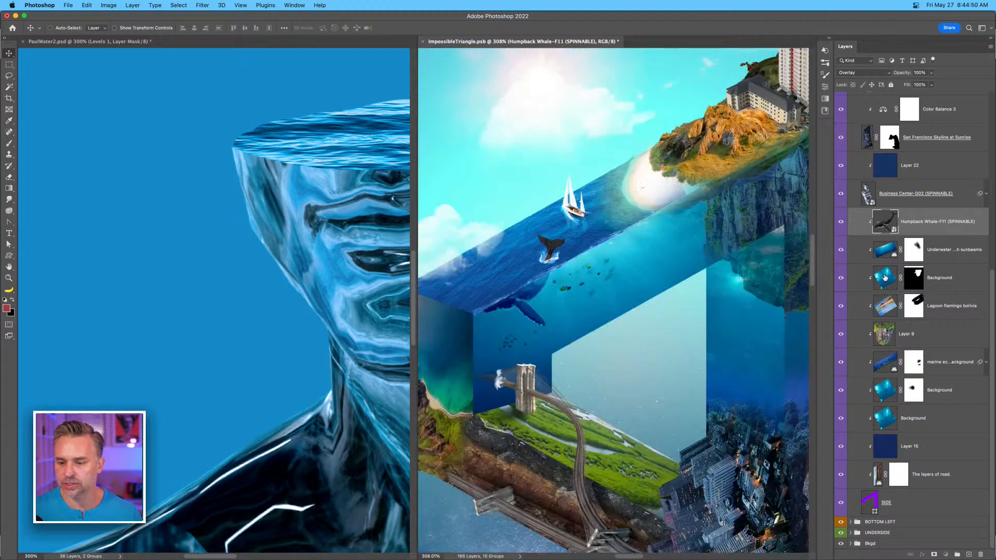
pyautogui.keyDown('alt'); pyautogui.click(885, 278); pyautogui.keyUp('alt')
pyautogui.keyDown('alt'); pyautogui.click(883, 348); pyautogui.keyUp('alt')
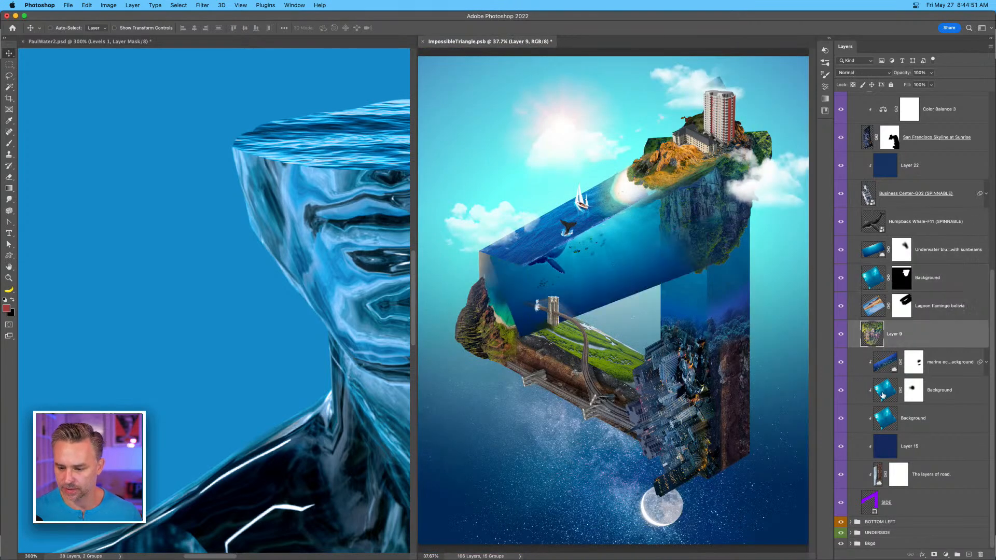
# Copy the underwater Background layer and the Humpback Whale layer from the SIDE group into PaulWater2.psd.
pyautogui.keyDown('alt'); pyautogui.click(877, 394); pyautogui.keyUp('alt')
pyautogui.moveTo(875, 393); pyautogui.dragTo(235, 280)
pyautogui.click(644, 299)
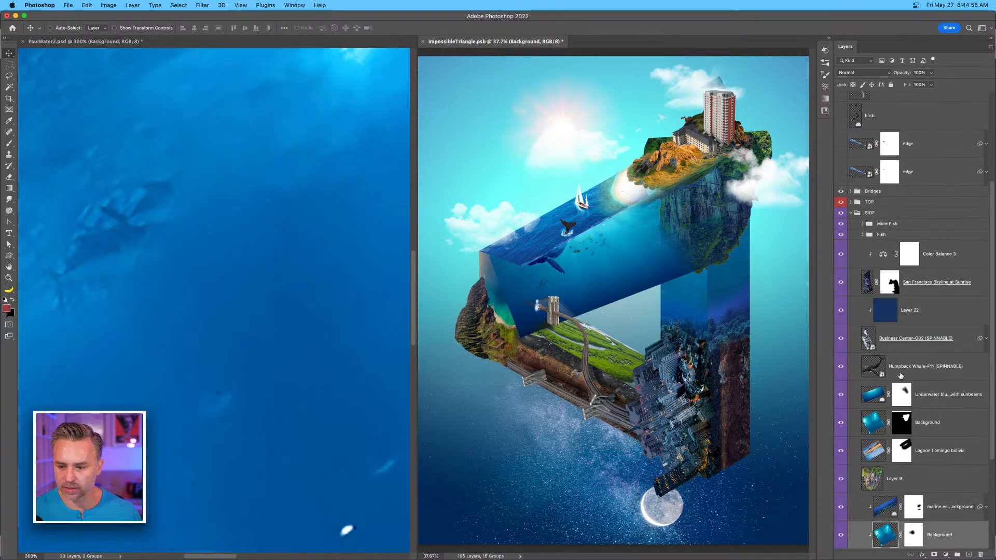
pyautogui.moveTo(878, 367); pyautogui.dragTo(185, 278)
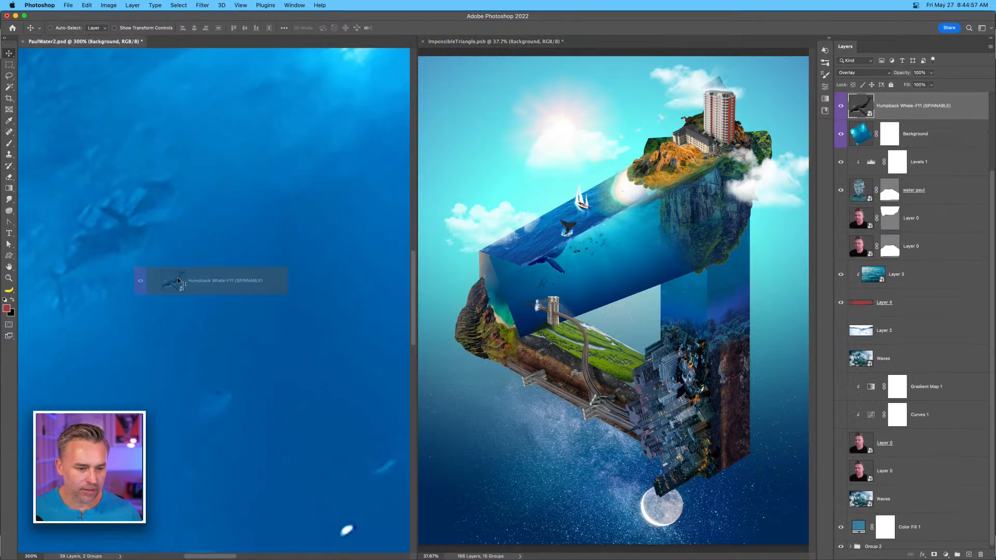
pyautogui.click(570, 332)
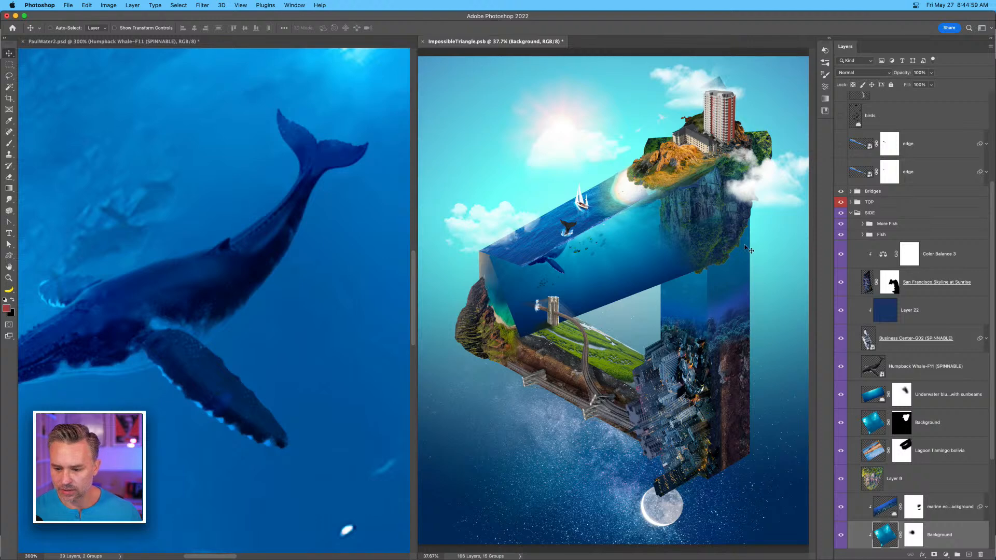
# Copy the More Fish and Fish groups into PaulWater2.psd and place the fish around the whale.
pyautogui.keyDown('super'); pyautogui.click(578, 254); pyautogui.keyUp('super')
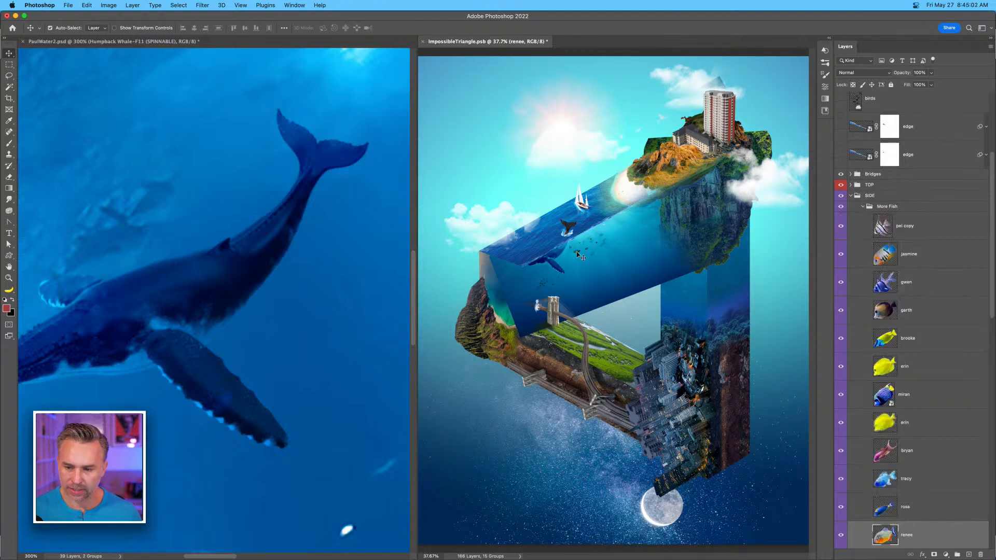
pyautogui.click(863, 209)
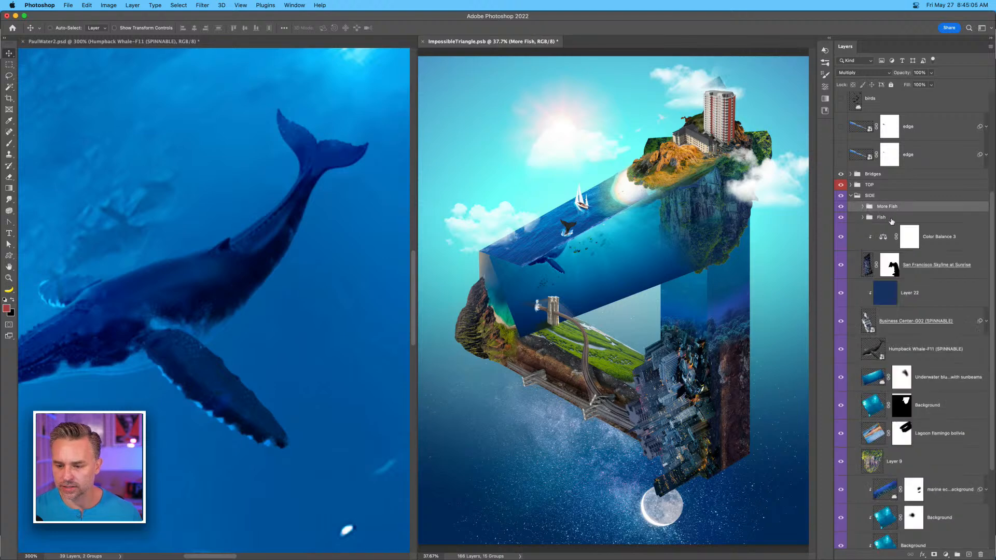
pyautogui.moveTo(930, 213); pyautogui.dragTo(166, 238)
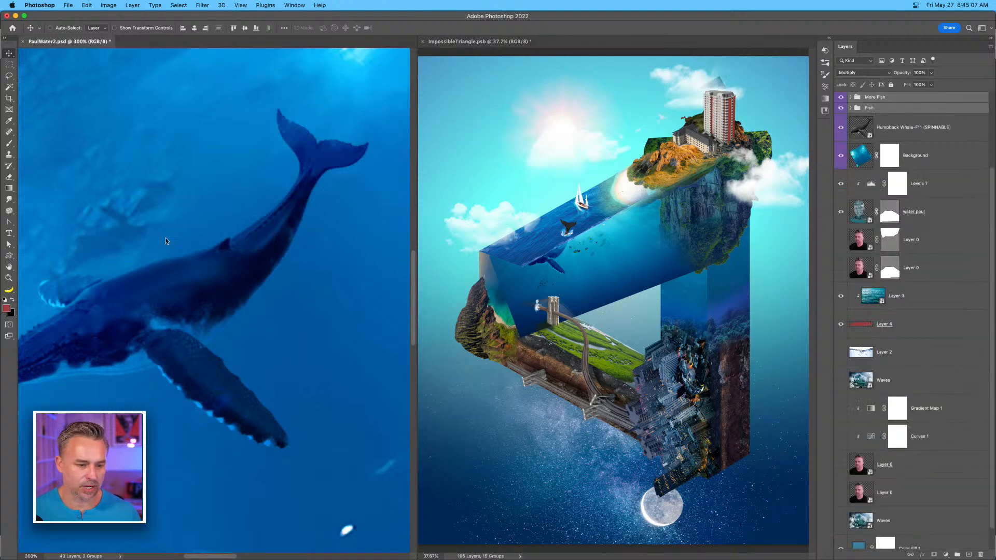
pyautogui.moveTo(188, 143); pyautogui.dragTo(157, 273)
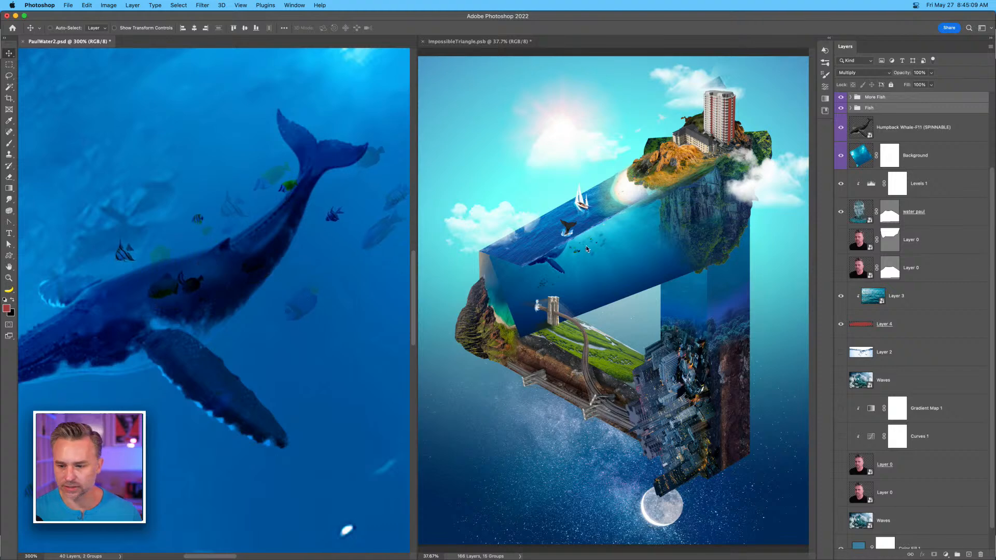
# Identify the sailing yacht's group inside the TOP group of ImpossibleTriangle.psb and copy it into PaulWater2.psd over the whale.
pyautogui.click(604, 247)
pyautogui.keyDown('super'); pyautogui.click(581, 203); pyautogui.keyUp('super')
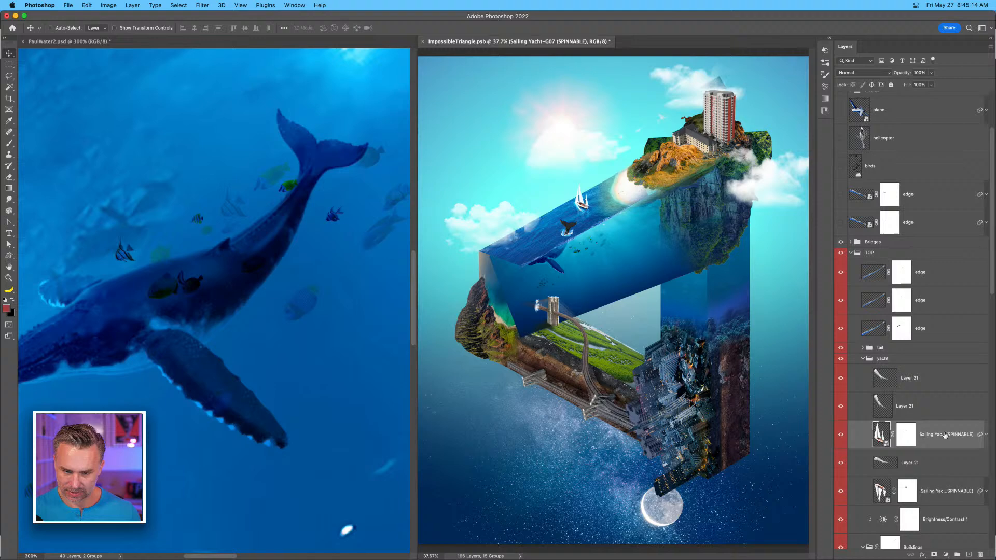
pyautogui.click(862, 358)
pyautogui.click(841, 359)
pyautogui.click(842, 359)
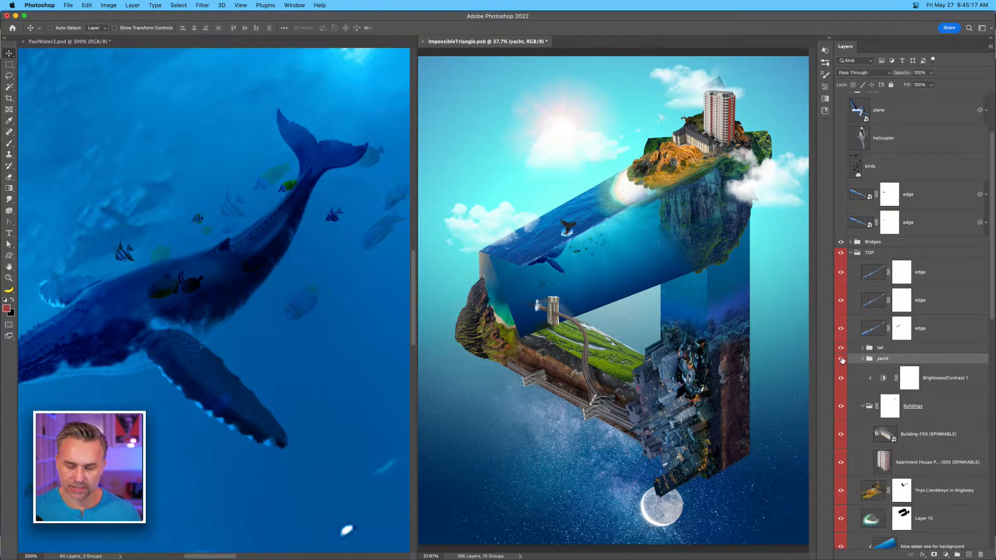
pyautogui.moveTo(899, 361); pyautogui.dragTo(231, 219)
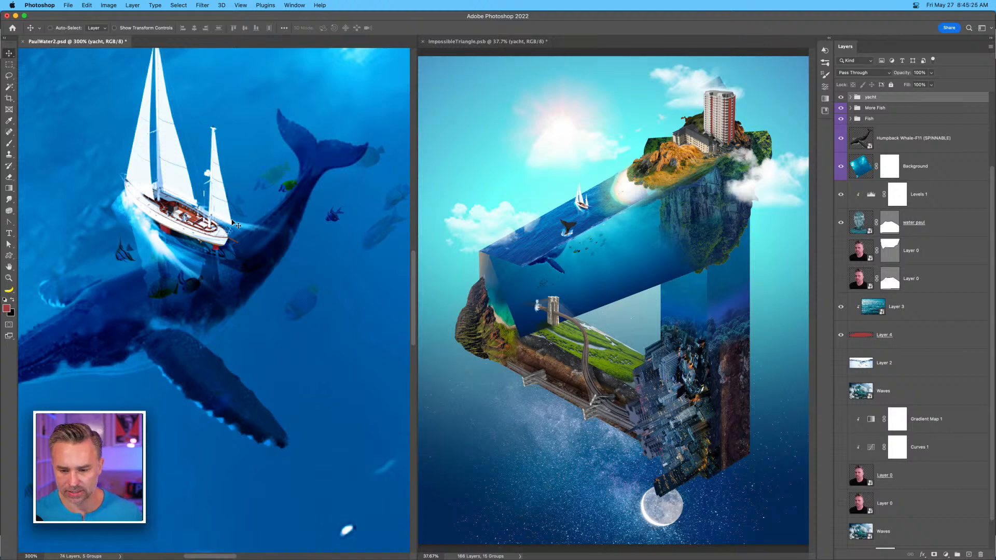
# Consolidate the documents into tabs, hide the underwater Background layer in PaulWater2.psd and select the Humpback Whale layer.
pyautogui.press('super+shift+c')
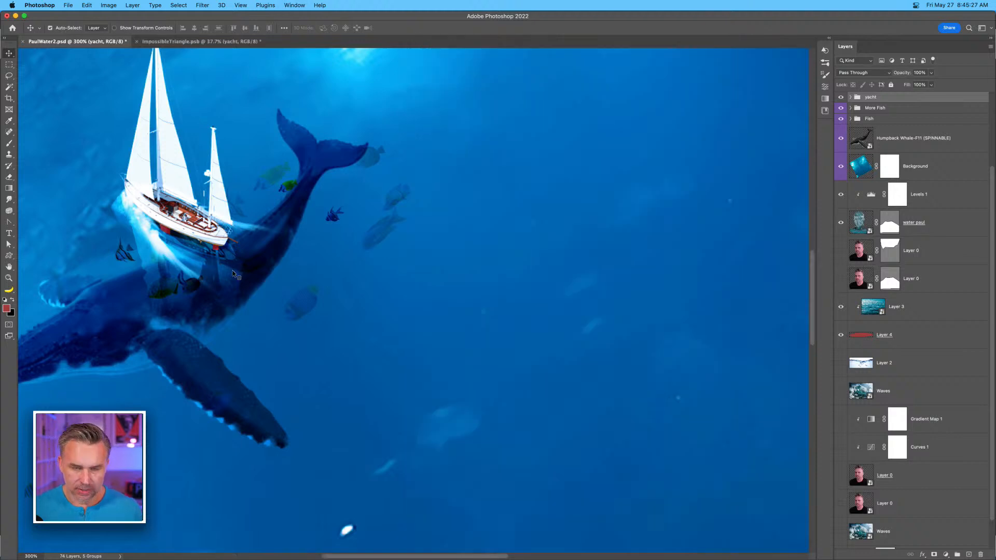
pyautogui.moveTo(198, 190); pyautogui.dragTo(234, 232)
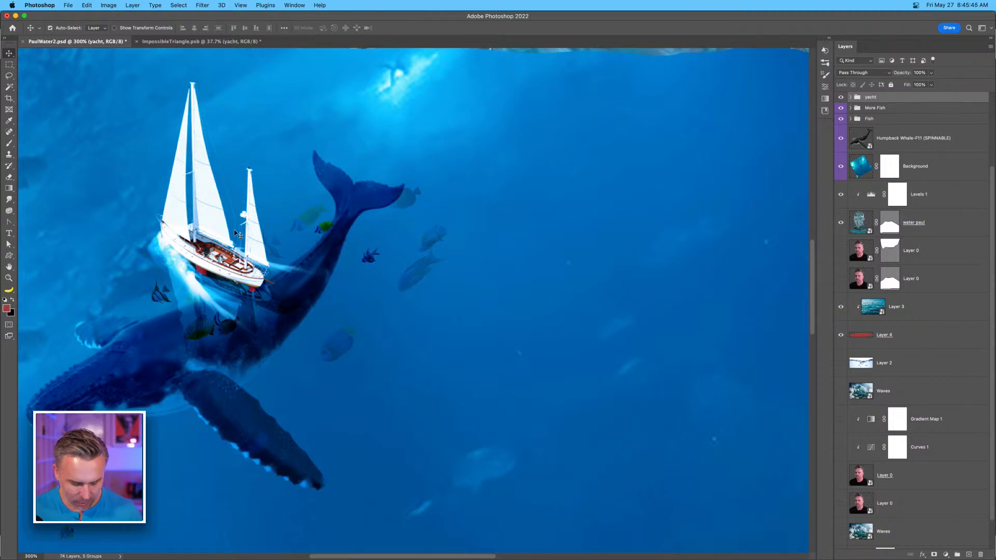
pyautogui.press('super+1')
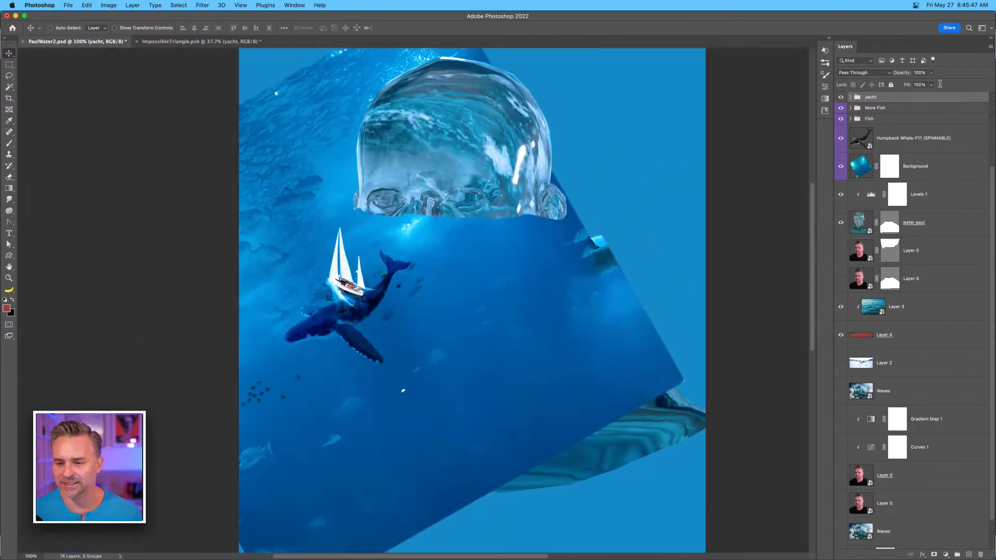
pyautogui.click(841, 167)
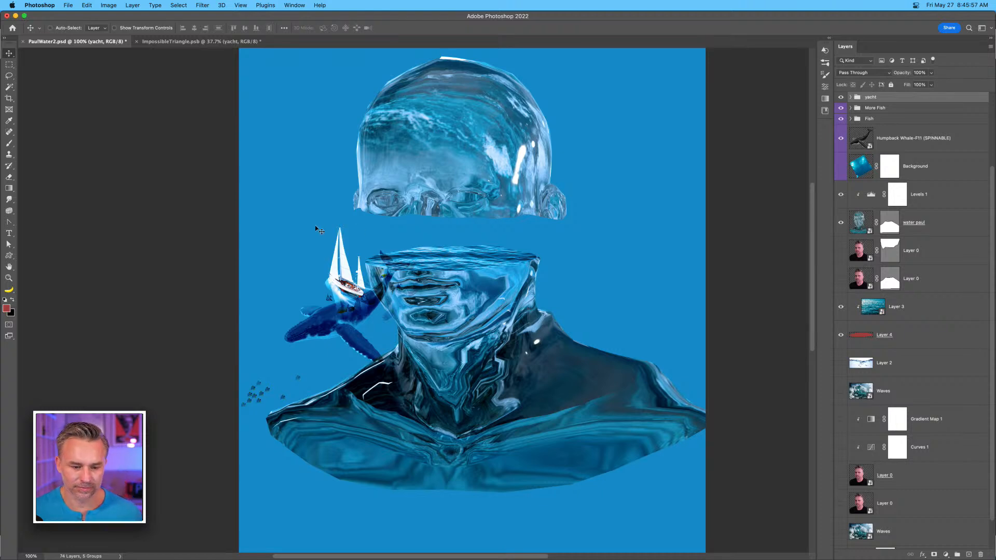
pyautogui.hscroll(-1, 329, 322)
pyautogui.scroll(1, 329, 321)
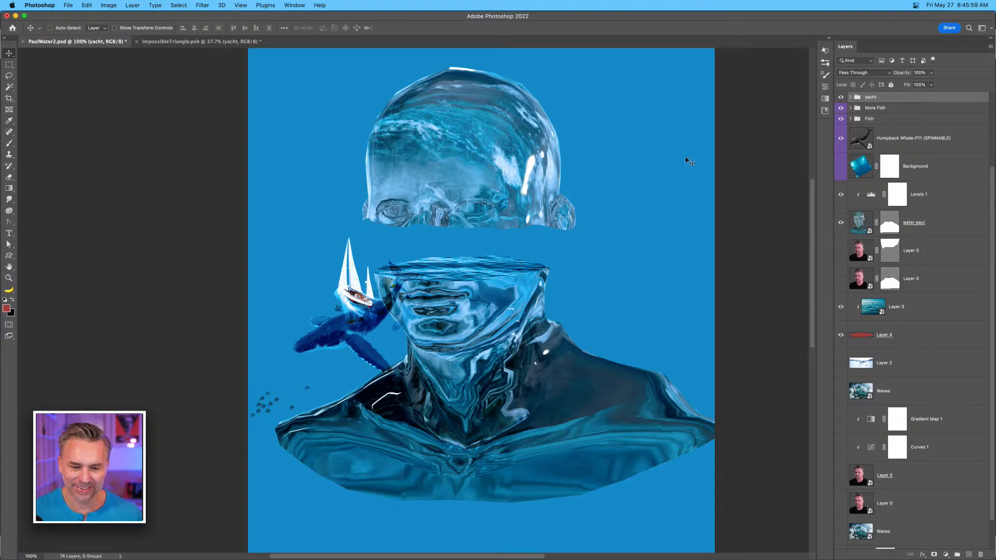
pyautogui.click(885, 139)
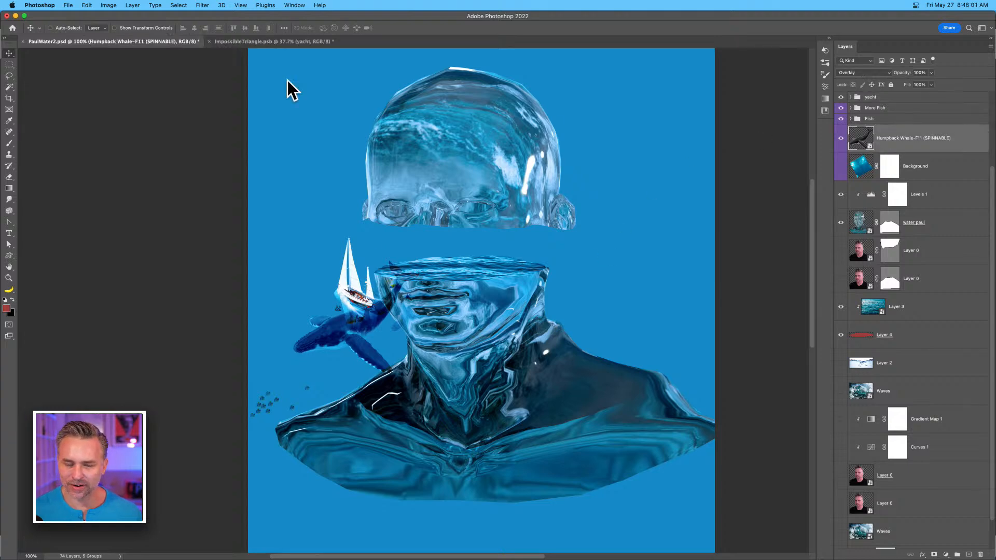
# Select the whale's tail group within the TOP group of ImpossibleTriangle.psb and tile both documents side by side.
pyautogui.click(274, 41)
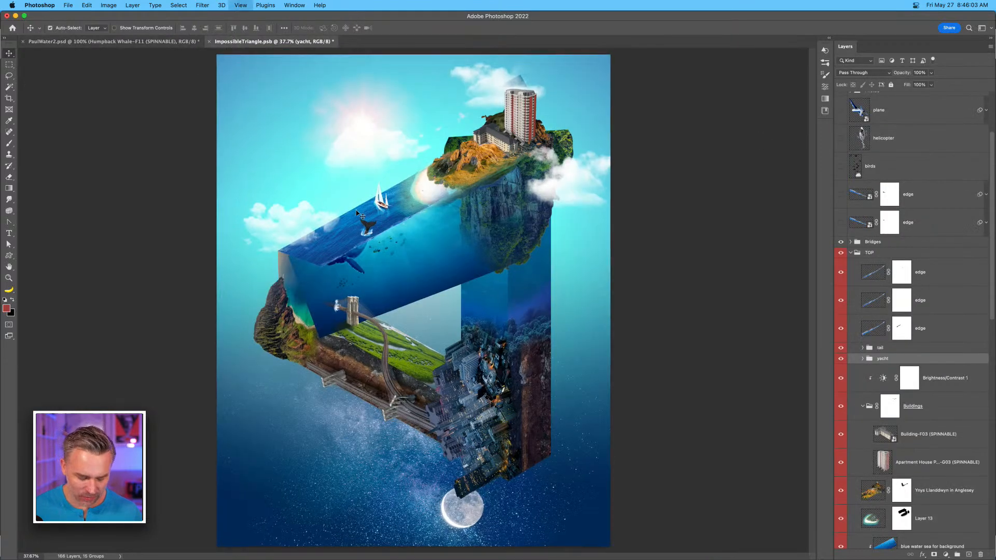
pyautogui.scroll(1, 358, 215)
pyautogui.scroll(1, 410, 260)
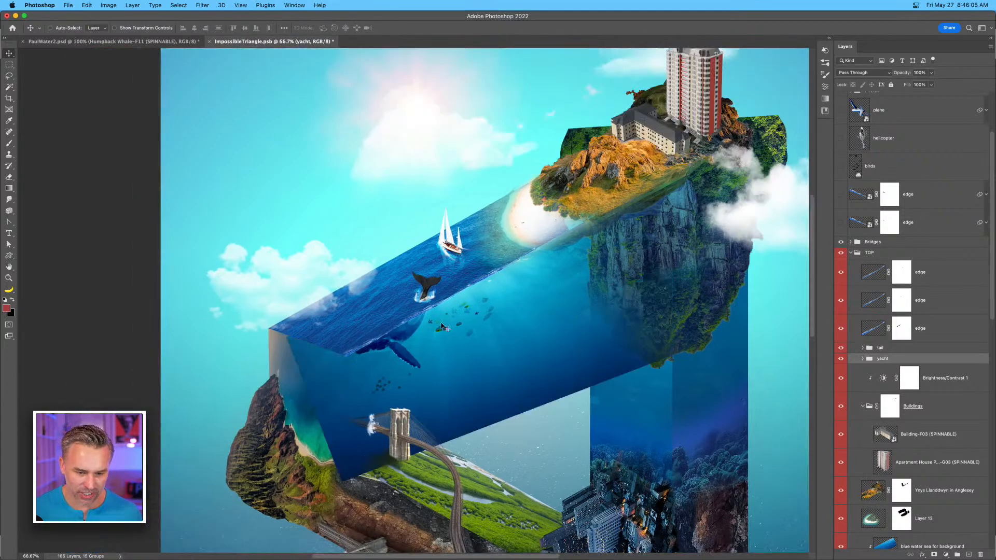
pyautogui.scroll(3, 441, 327)
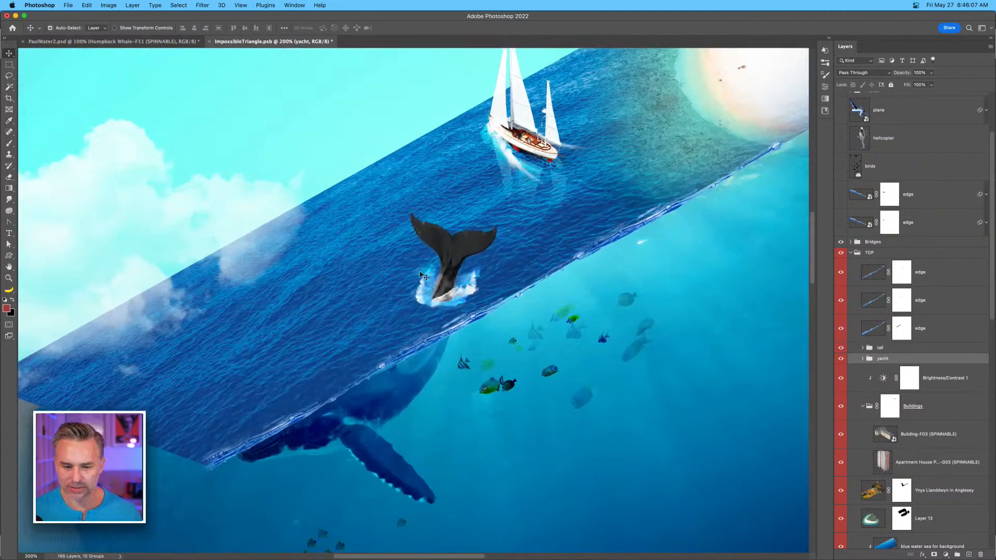
pyautogui.keyDown('super'); pyautogui.click(444, 277); pyautogui.keyUp('super')
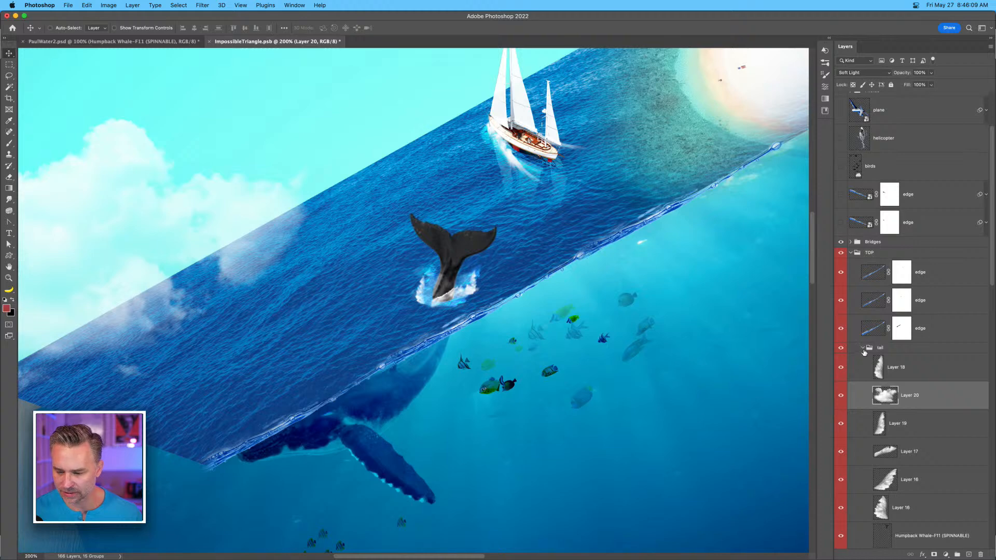
pyautogui.click(863, 349)
pyautogui.click(842, 350)
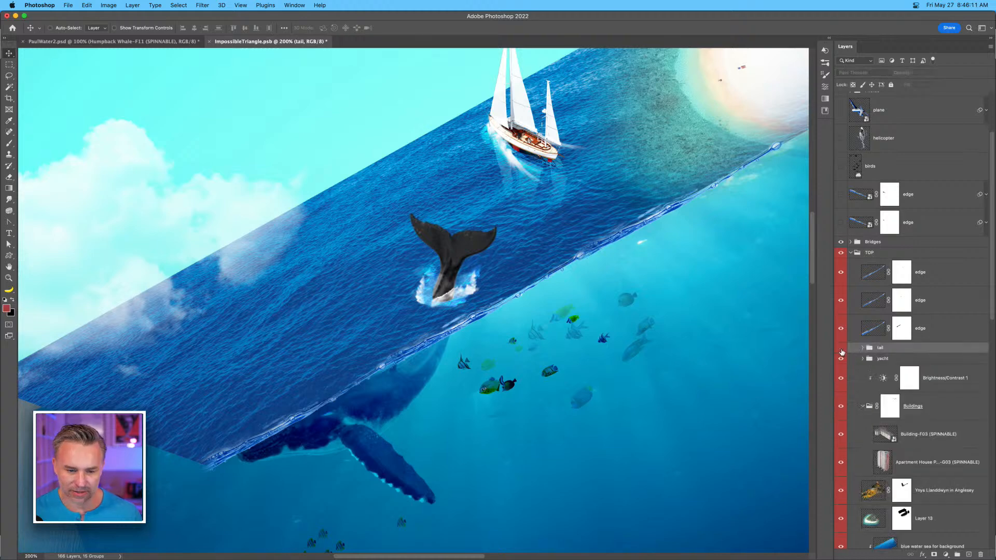
pyautogui.click(842, 351)
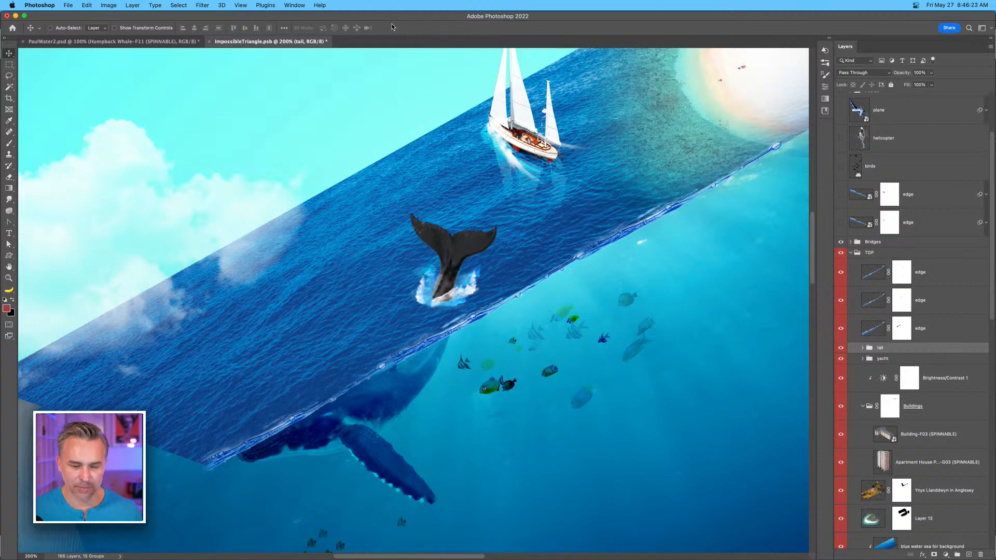
pyautogui.press('super+2')
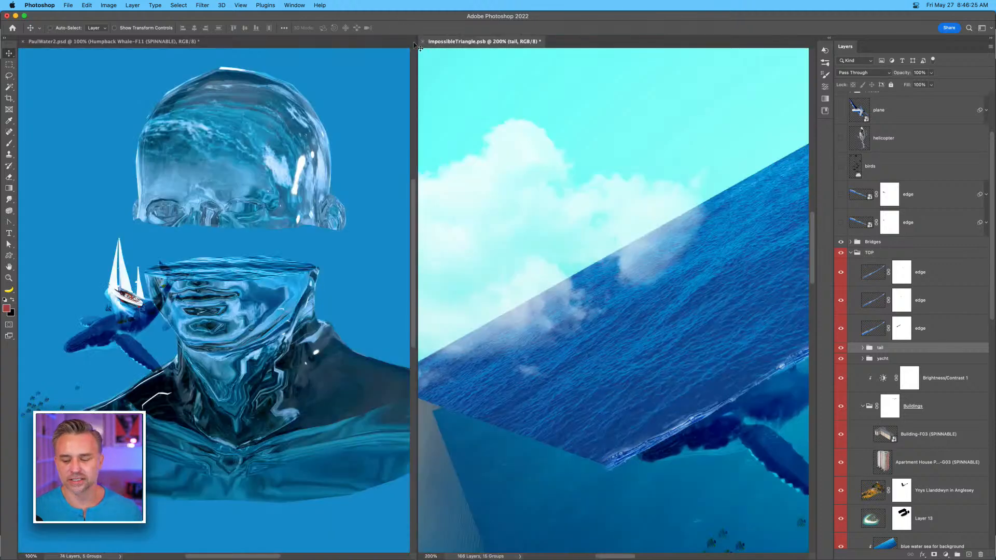
# Copy the tail group into PaulWater2.psd above the water surface's right end and align the Humpback Whale layer beneath it.
pyautogui.moveTo(900, 349); pyautogui.dragTo(235, 280)
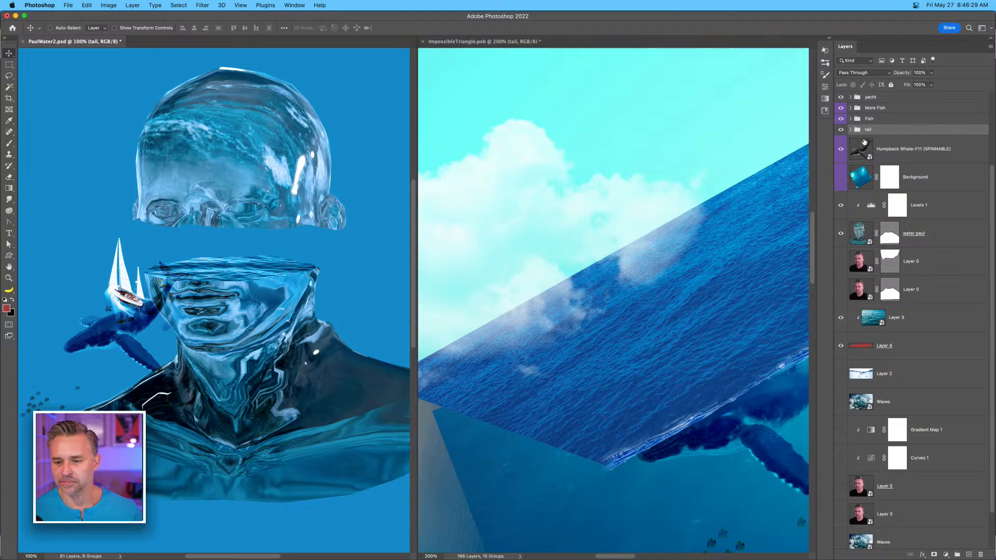
pyautogui.moveTo(153, 274); pyautogui.dragTo(151, 326)
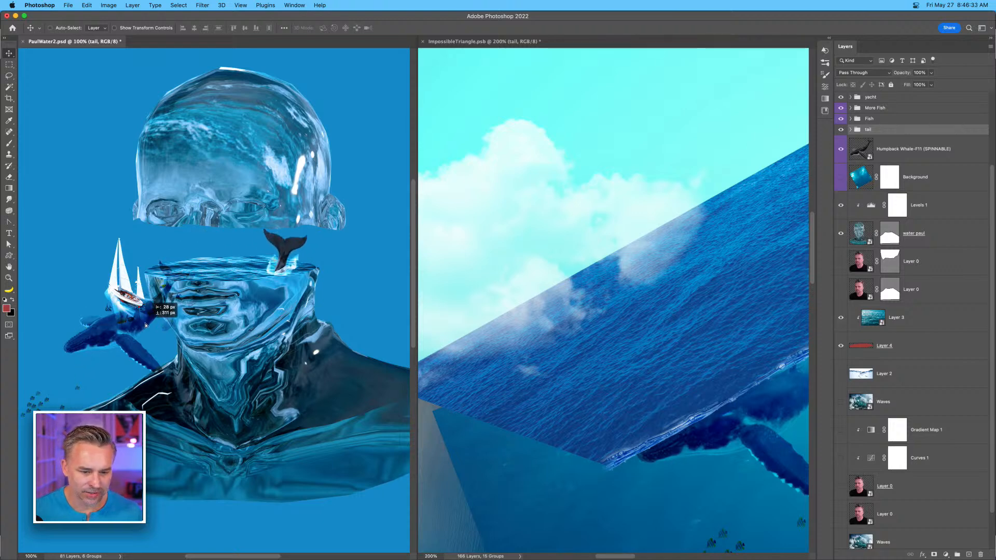
pyautogui.click(924, 150)
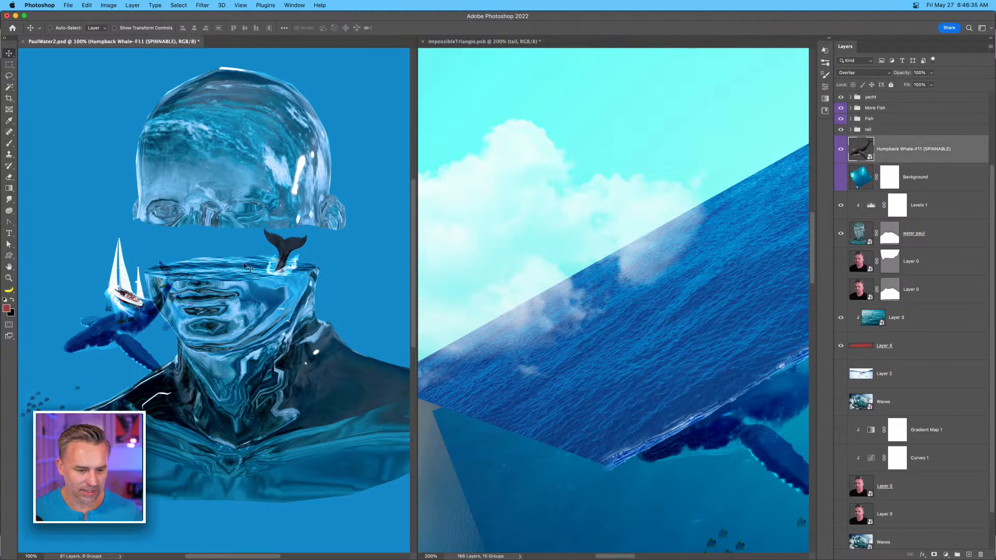
pyautogui.moveTo(99, 330); pyautogui.dragTo(232, 306)
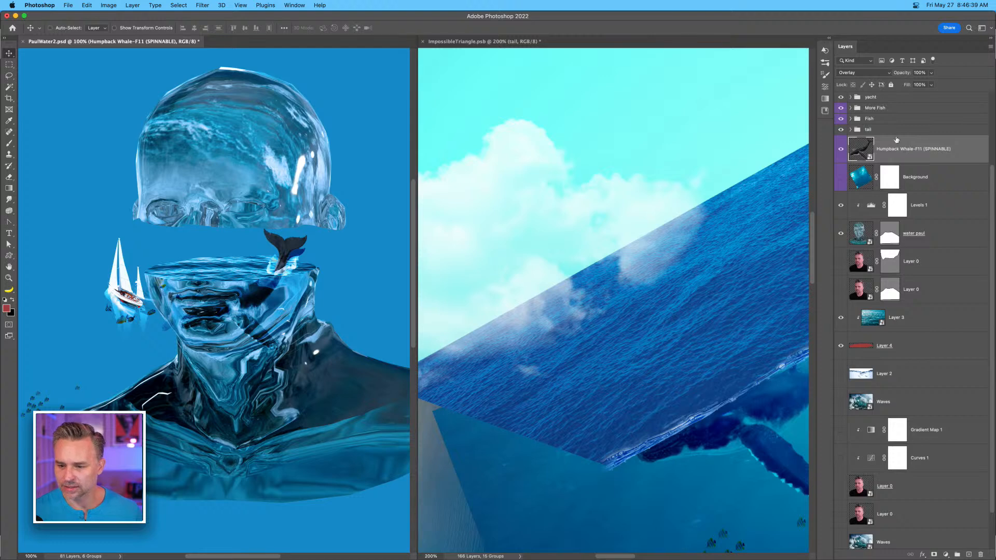
# Combine all layers inside the tail group, Layer 18 through Humpback Whale, into one smart object and rename it tail.
pyautogui.click(852, 130)
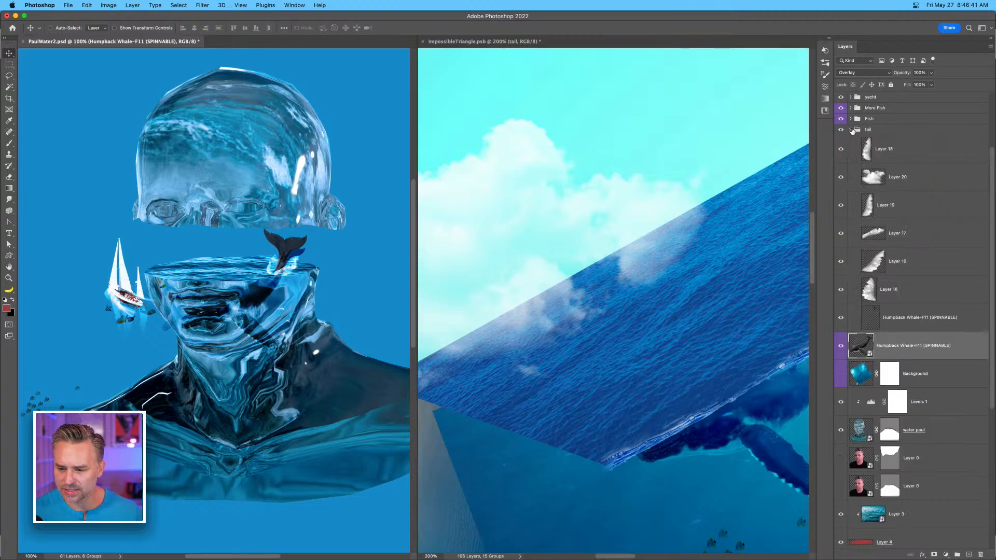
pyautogui.click(900, 320)
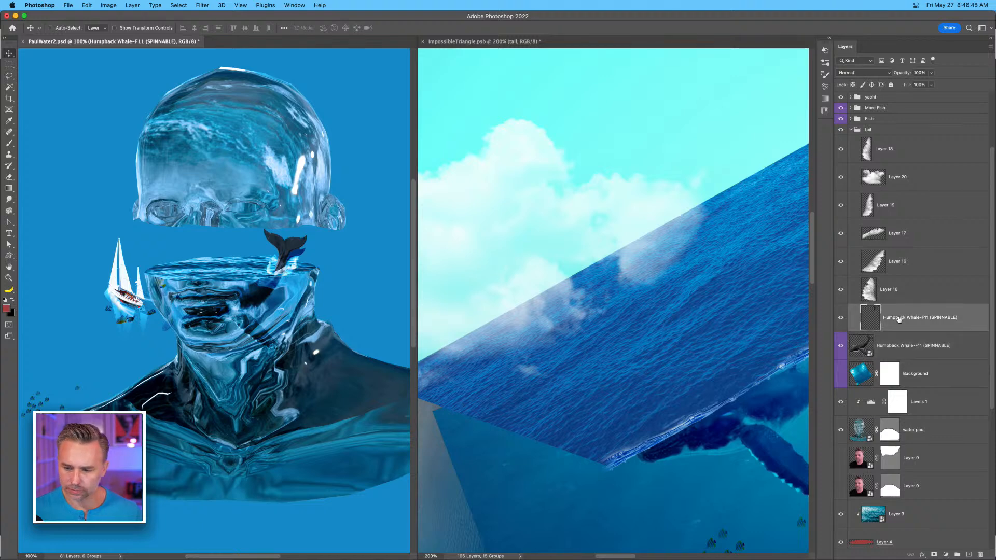
pyautogui.keyDown('shift'); pyautogui.click(892, 155); pyautogui.keyUp('shift')
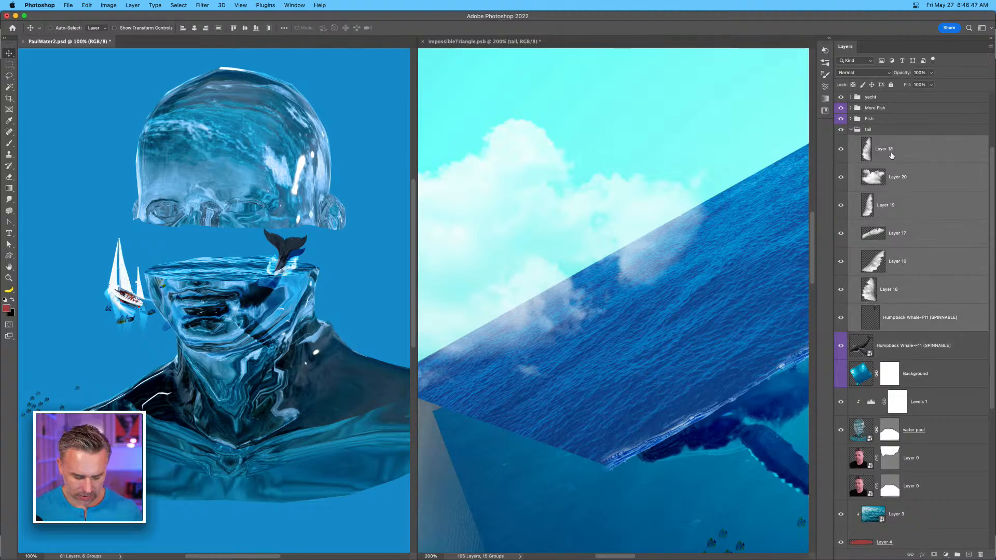
pyautogui.press('super+shift+o')
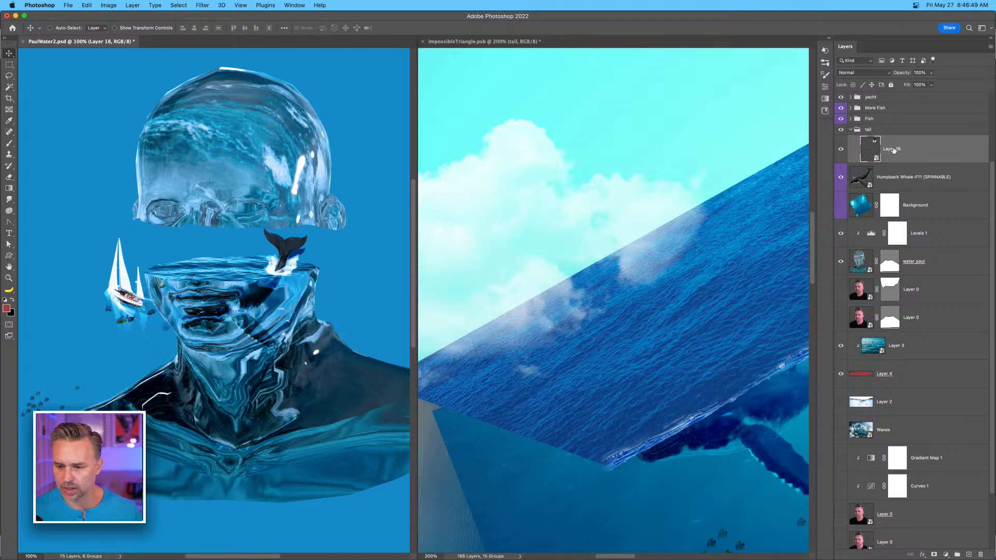
pyautogui.press('BackSpace')
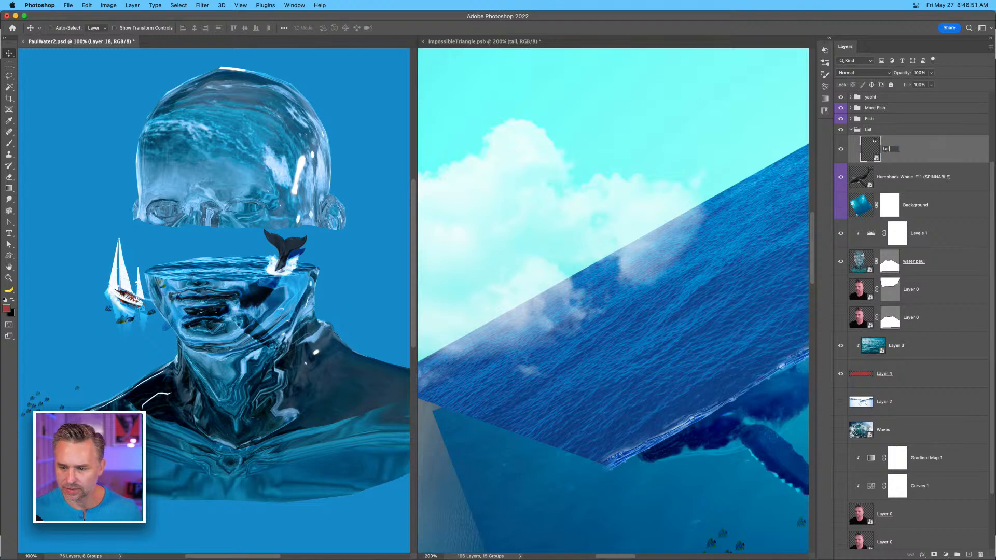
pyautogui.press('Return')
# Scale the tail and humpback whale together to about half size and fit them at the water surface's right edge.
pyautogui.keyDown('shift'); pyautogui.click(887, 178); pyautogui.keyUp('shift')
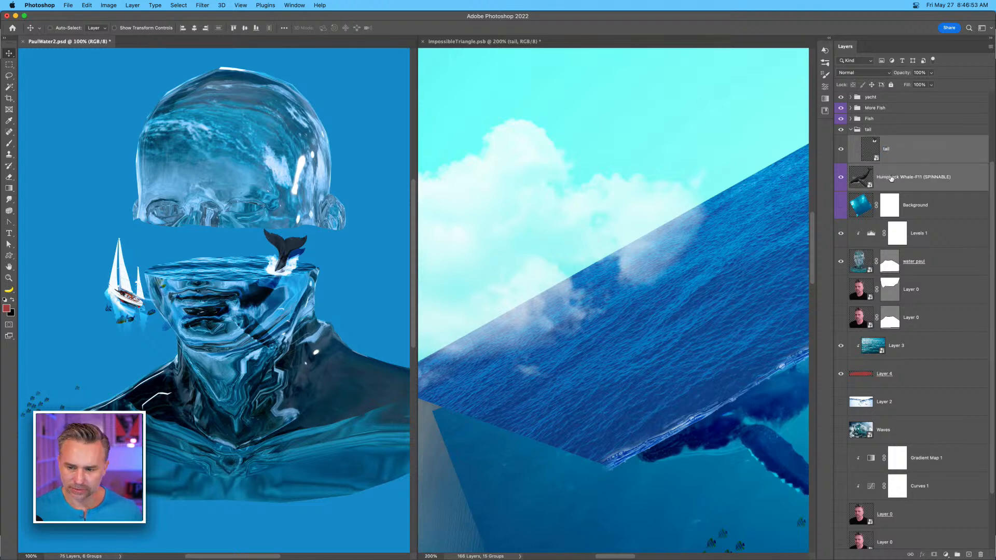
pyautogui.press('super+t')
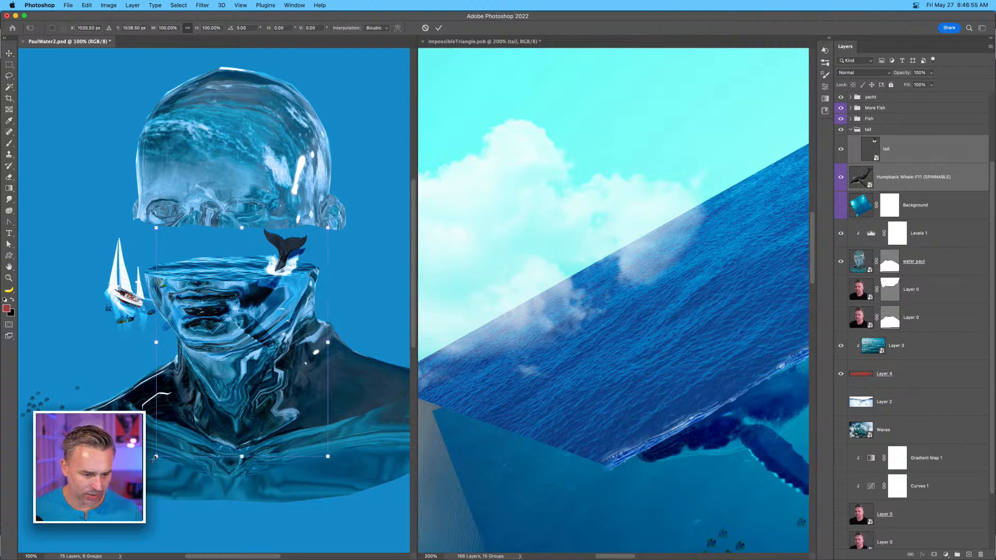
pyautogui.moveTo(154, 458); pyautogui.dragTo(263, 357)
pyautogui.moveTo(270, 265); pyautogui.dragTo(259, 289)
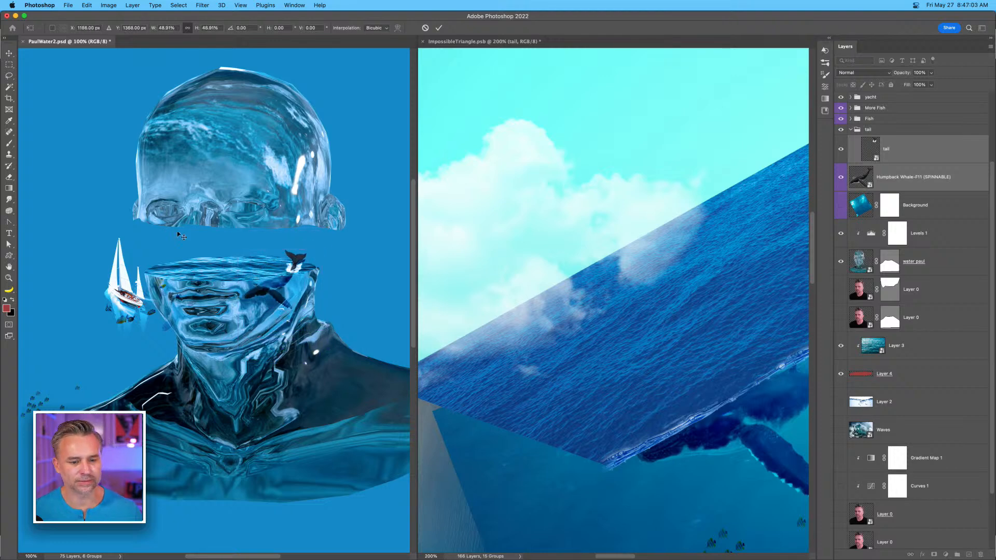
pyautogui.press('Return')
# Consolidate both documents into tabs and collapse the tail group in PaulWater2.psd.
pyautogui.moveTo(154, 235); pyautogui.dragTo(207, 256)
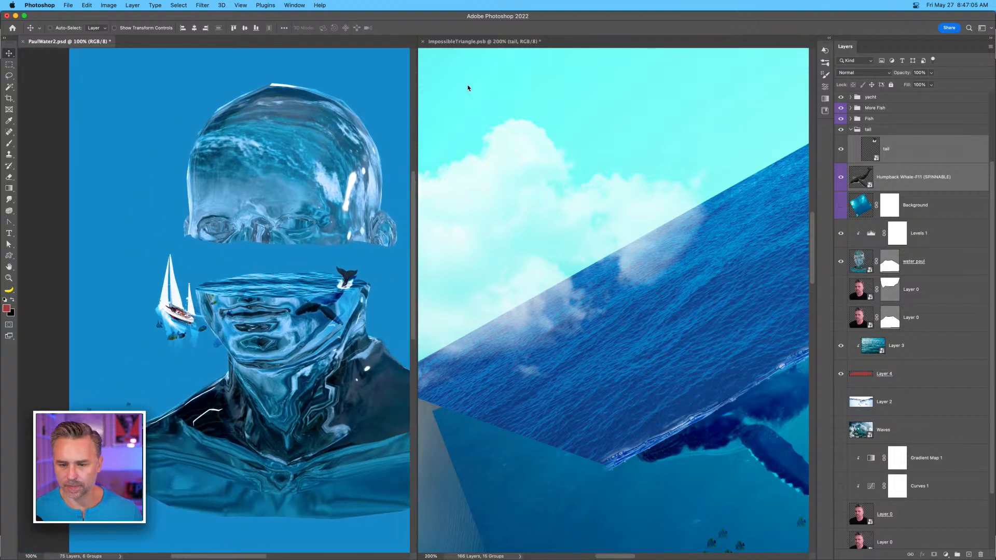
pyautogui.press('ctrl+super+1')
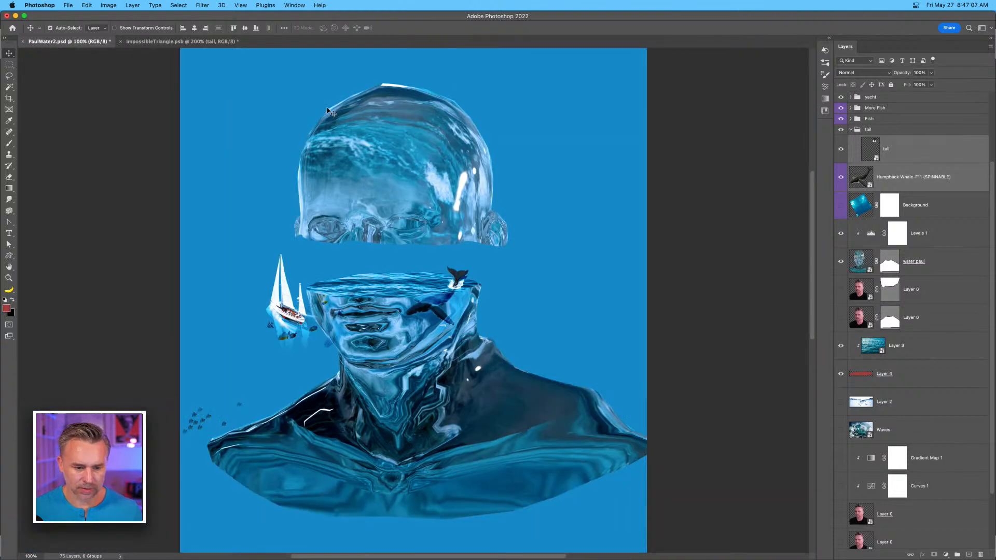
pyautogui.press('super+equal')
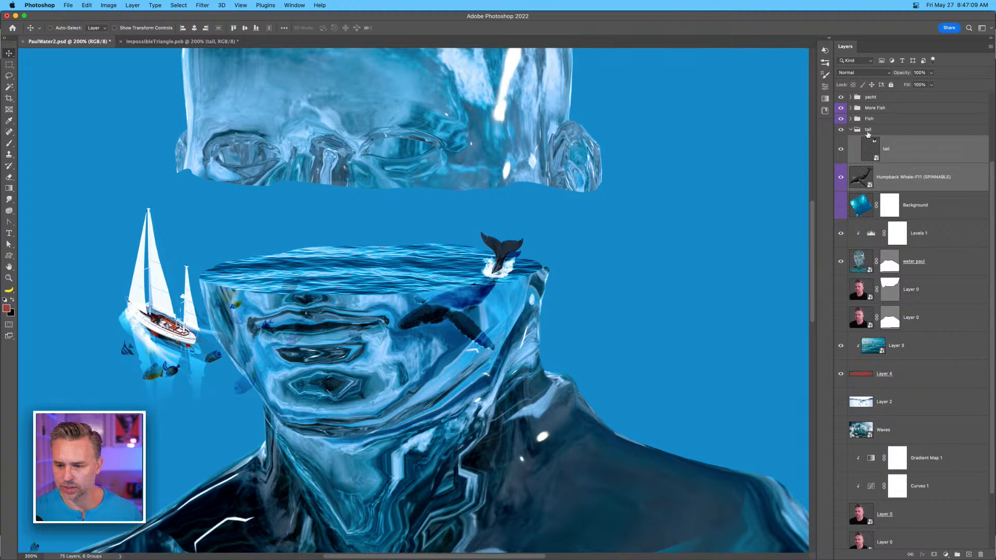
pyautogui.click(850, 130)
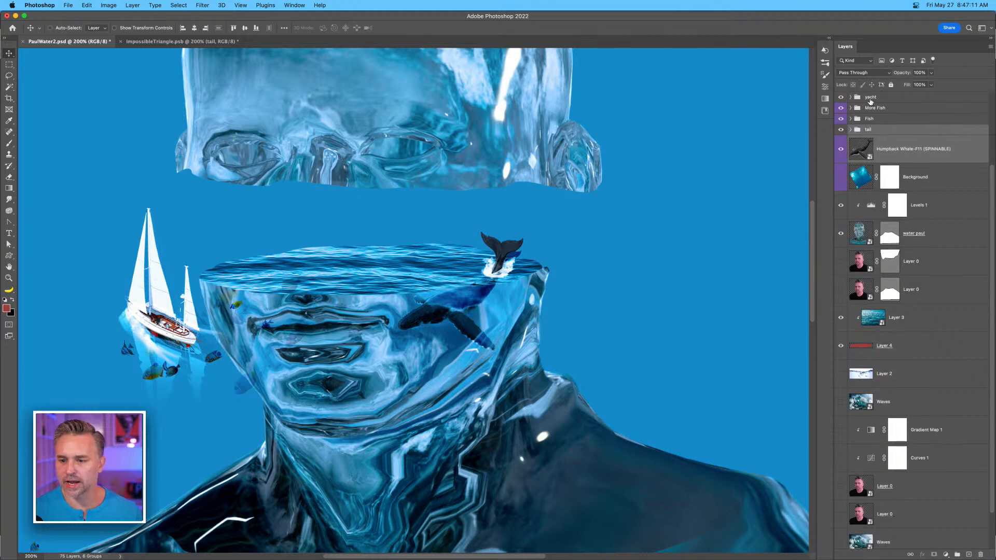
# Move the yacht group onto the water surface inside the sliced head, below the nose.
pyautogui.click(871, 99)
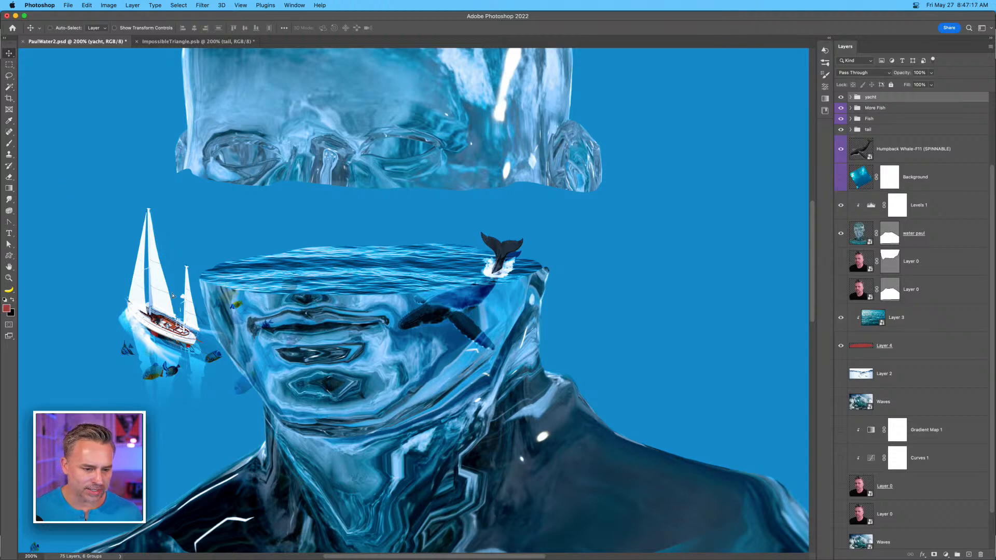
pyautogui.moveTo(148, 311); pyautogui.dragTo(596, 324)
pyautogui.click(155, 41)
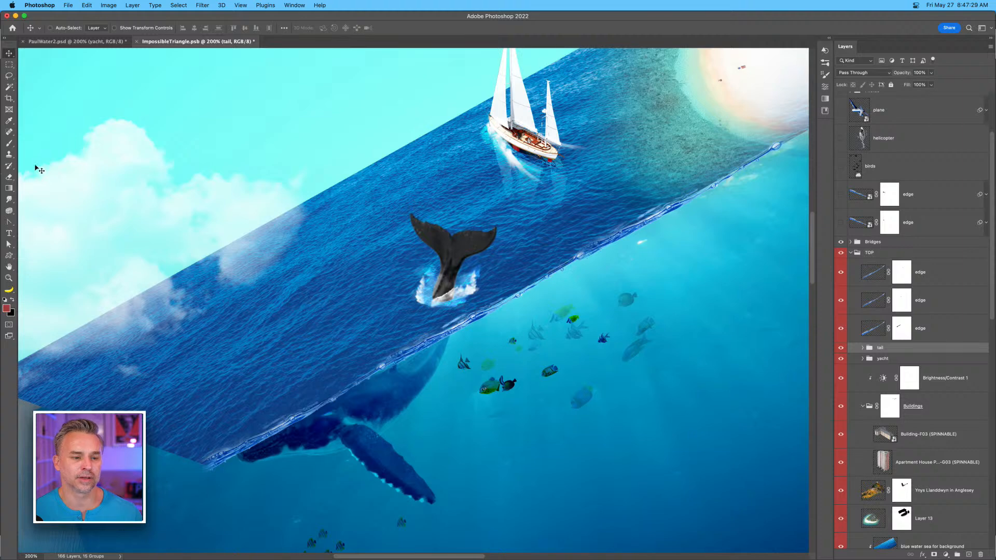
pyautogui.click(51, 42)
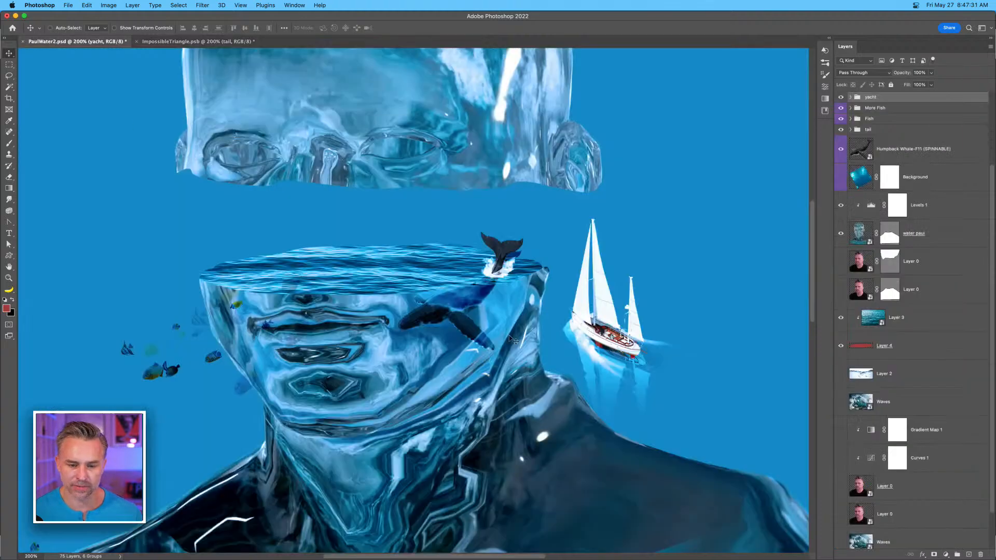
pyautogui.moveTo(592, 347); pyautogui.dragTo(339, 277)
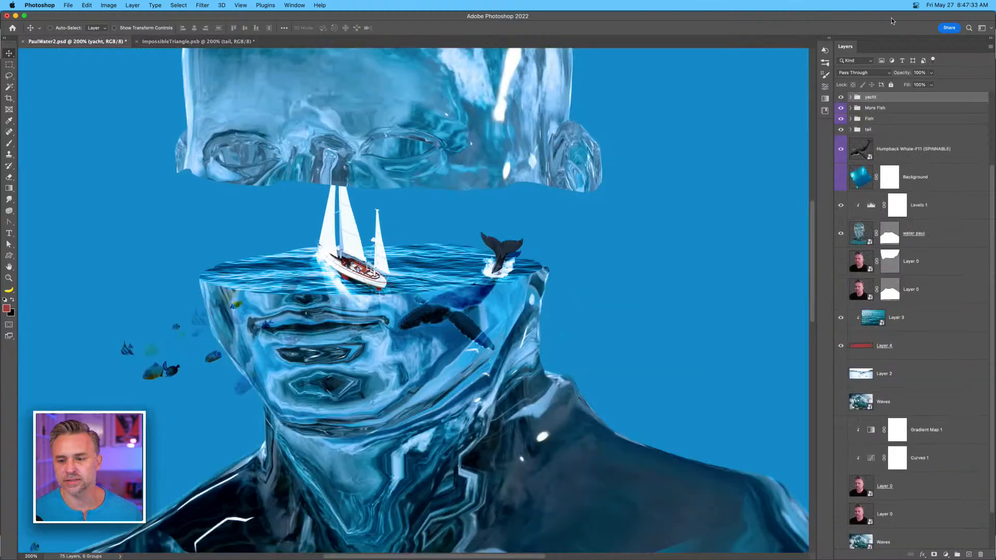
# Open the PixelSquid plugin, search for "yacht" and add the grey sailing yacht to the document.
pyautogui.click(829, 40)
pyautogui.click(264, 5)
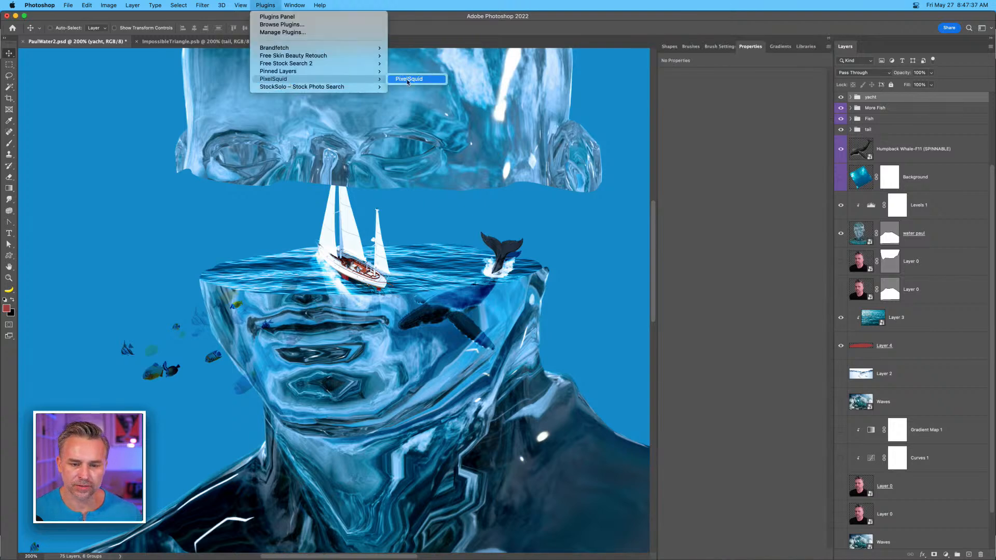
pyautogui.click(410, 84)
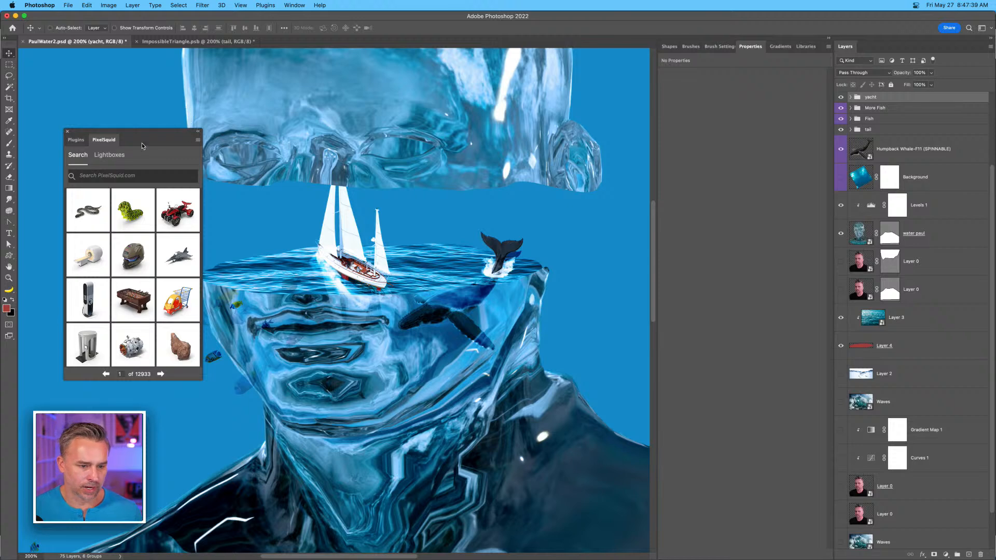
pyautogui.moveTo(145, 144); pyautogui.dragTo(606, 115)
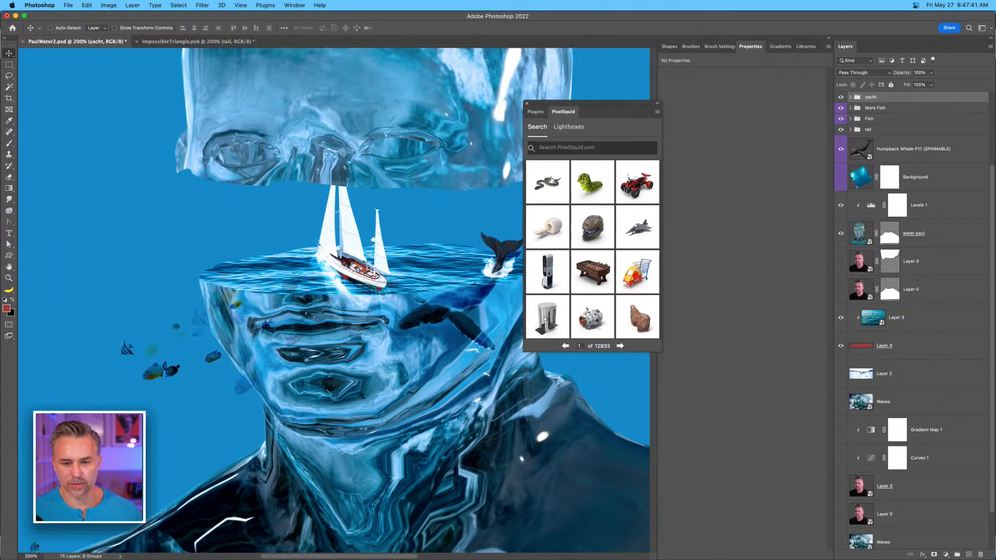
pyautogui.click(558, 149)
pyautogui.write('yach')
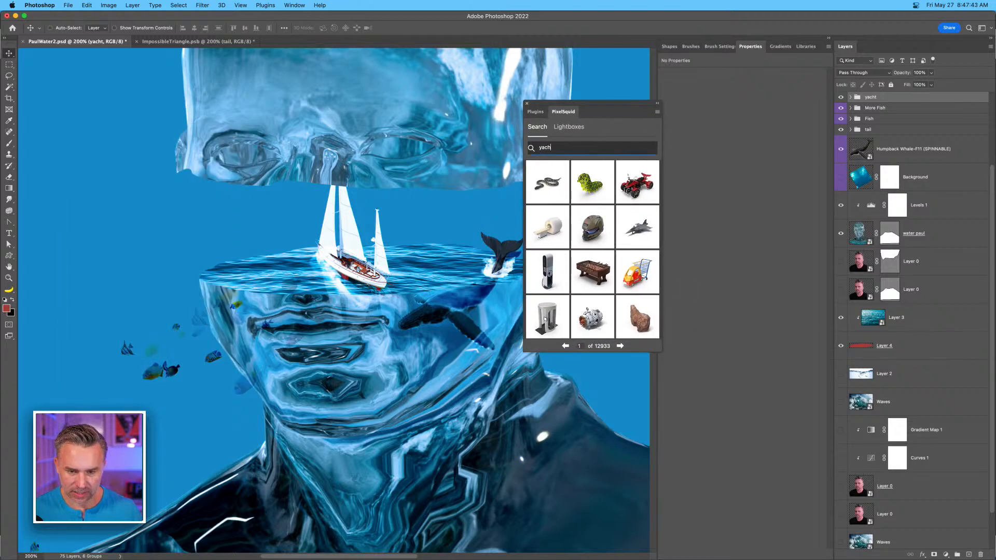
pyautogui.write('t')
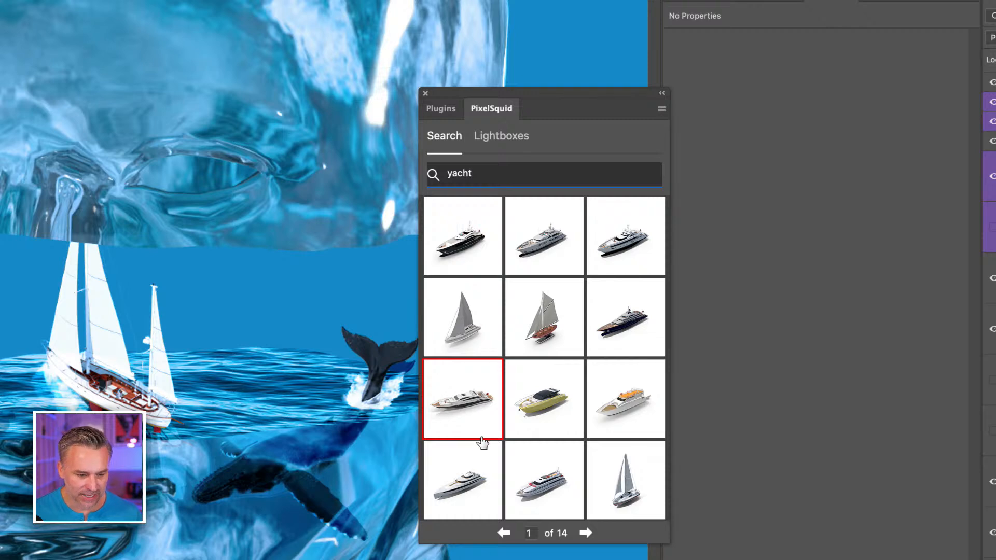
pyautogui.click(477, 337)
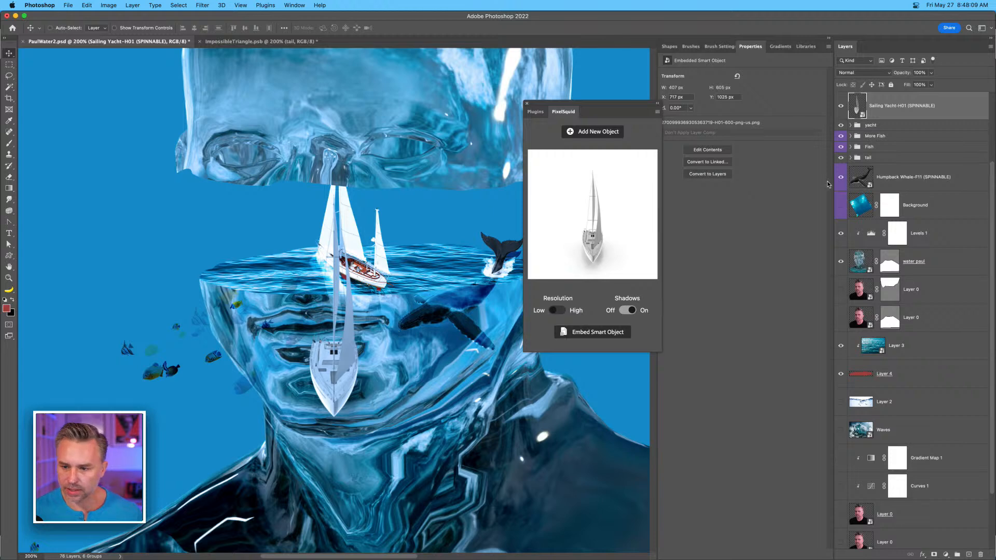
# Spin the PixelSquid sailing yacht to a three-quarter rear view with its bow facing left and switch its shadows off.
pyautogui.moveTo(601, 240)
pyautogui.mouseDown()
pyautogui.moveTo(576, 236)
pyautogui.moveTo(606, 254)
pyautogui.mouseUp()
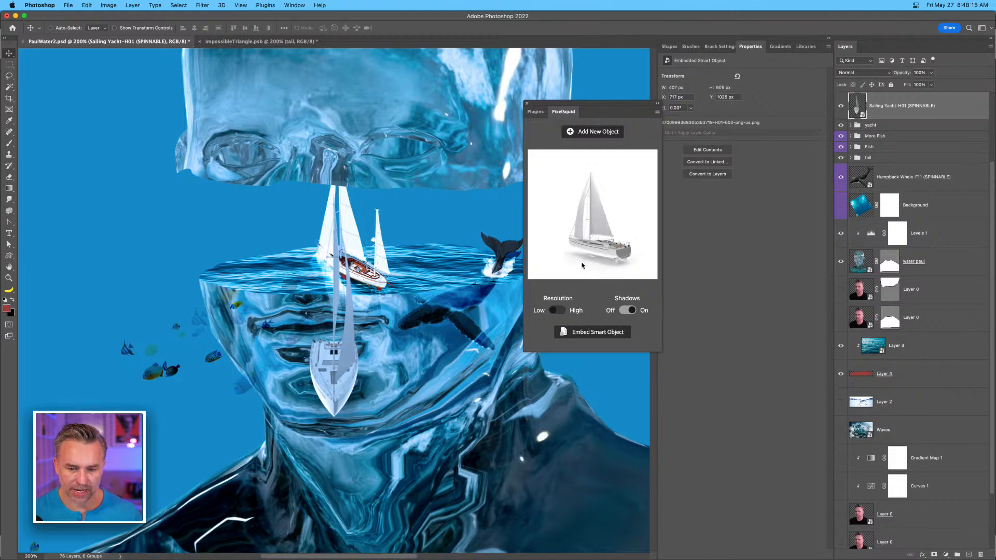
pyautogui.moveTo(578, 124); pyautogui.dragTo(450, 247)
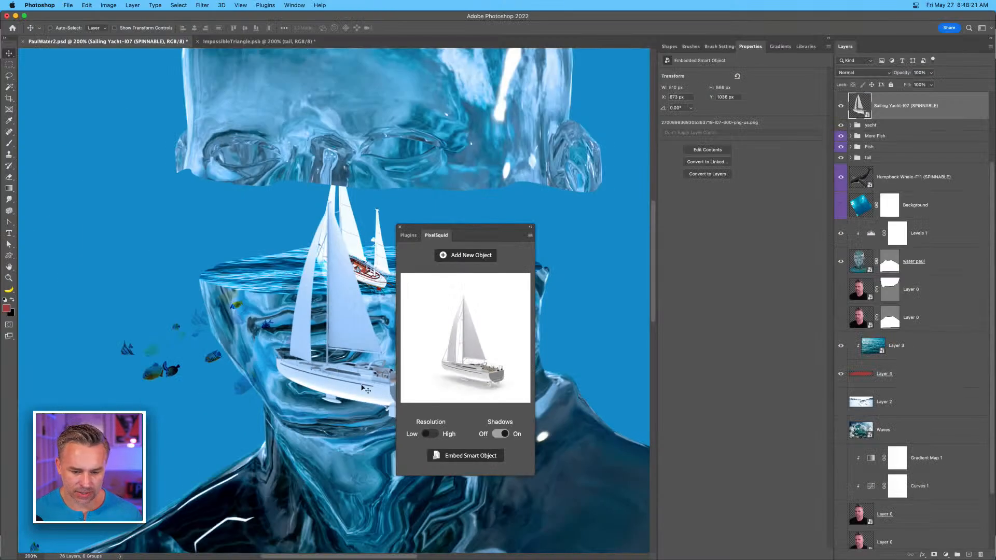
pyautogui.click(501, 435)
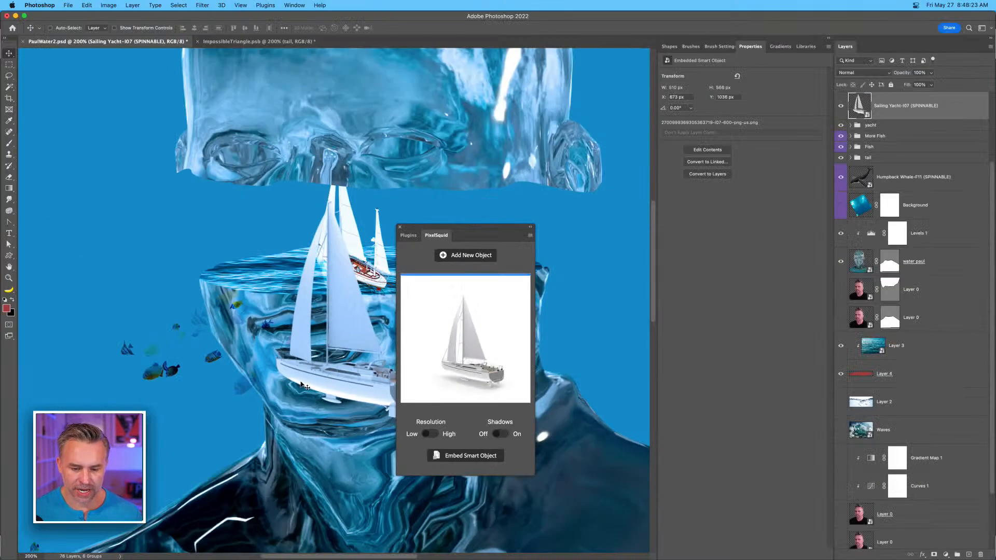
# Scale the new sailing yacht layer to about 78.56% and place it on the water left of the existing yacht.
pyautogui.moveTo(335, 387); pyautogui.dragTo(270, 254)
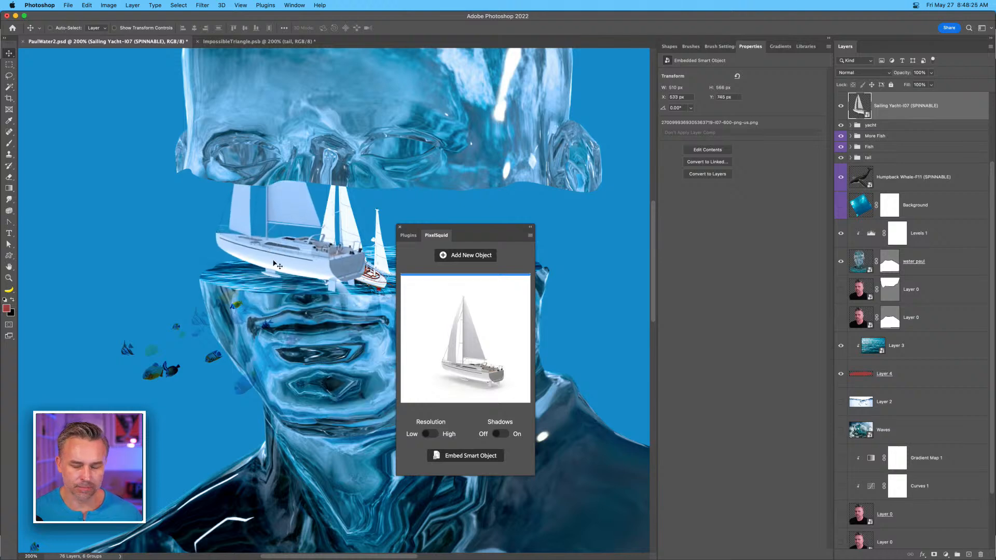
pyautogui.press('super+t')
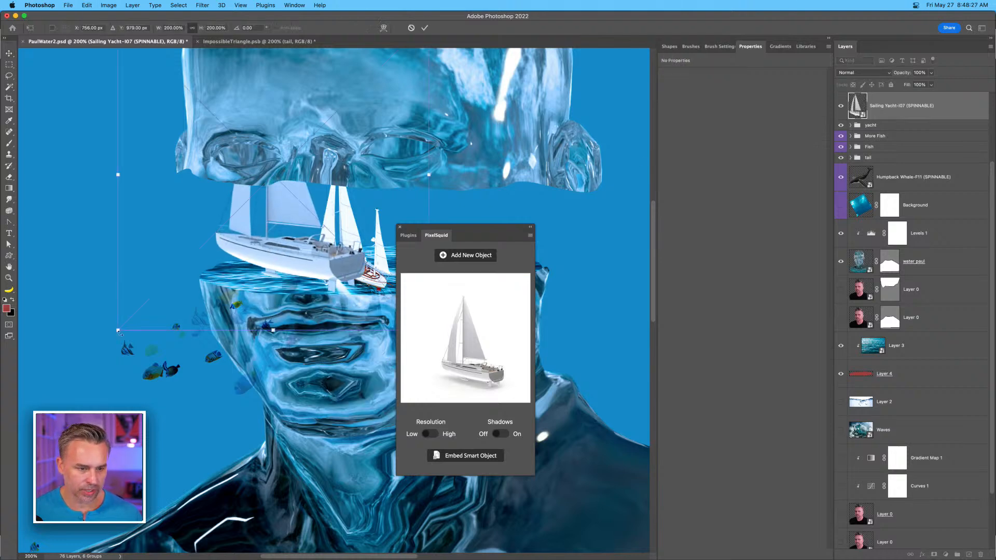
pyautogui.moveTo(119, 329); pyautogui.dragTo(307, 141)
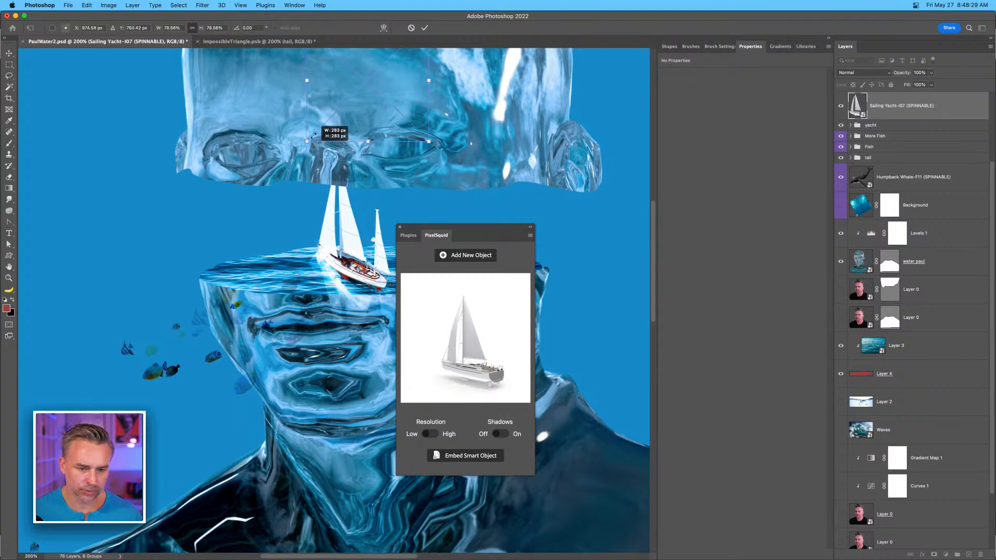
pyautogui.moveTo(340, 94); pyautogui.dragTo(257, 245)
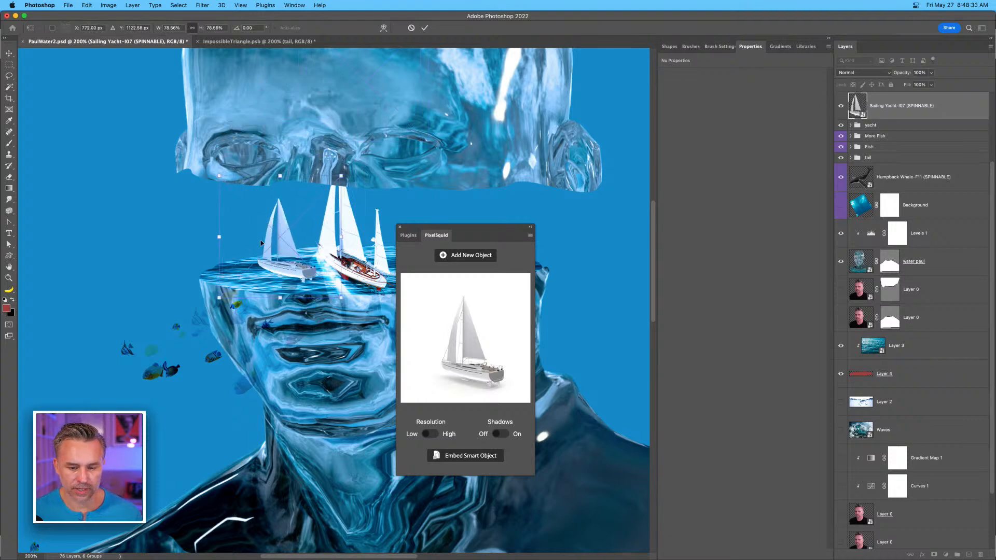
pyautogui.press('Return')
pyautogui.scroll(4, 856, 181)
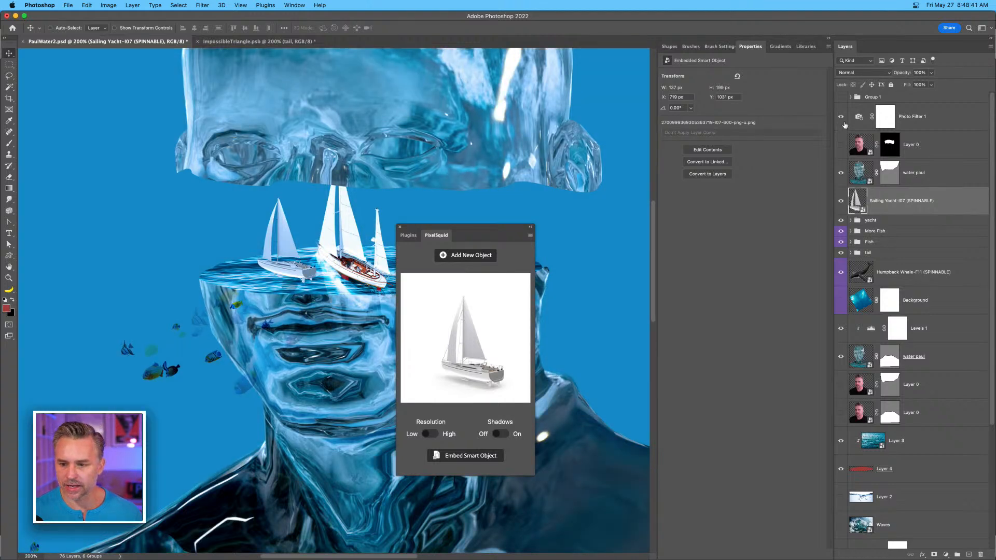
pyautogui.moveTo(519, 228); pyautogui.dragTo(587, 197)
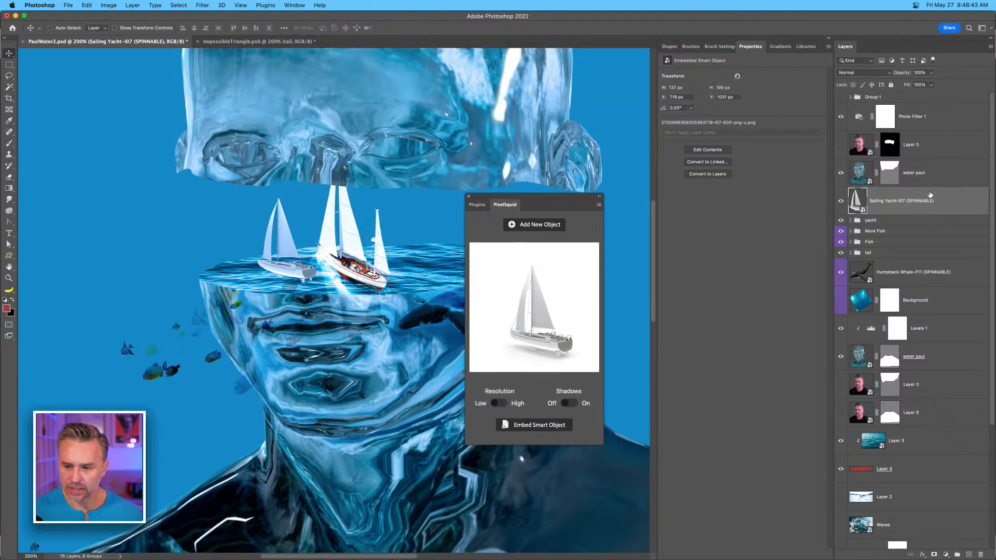
# Move the new sailing yacht layer up the layer stack so it sits directly below Photo Filter 1.
pyautogui.moveTo(929, 203); pyautogui.dragTo(923, 125)
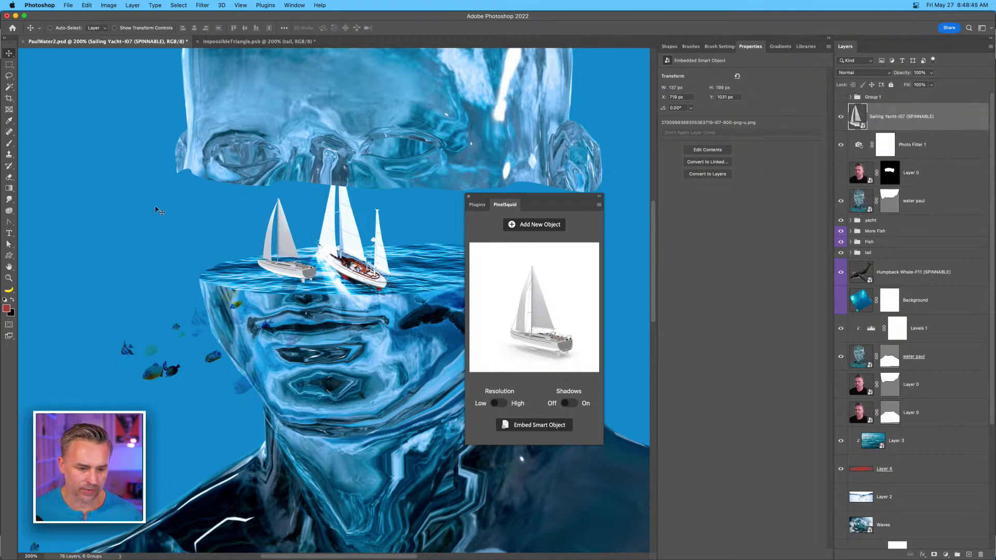
pyautogui.press('super+equal')
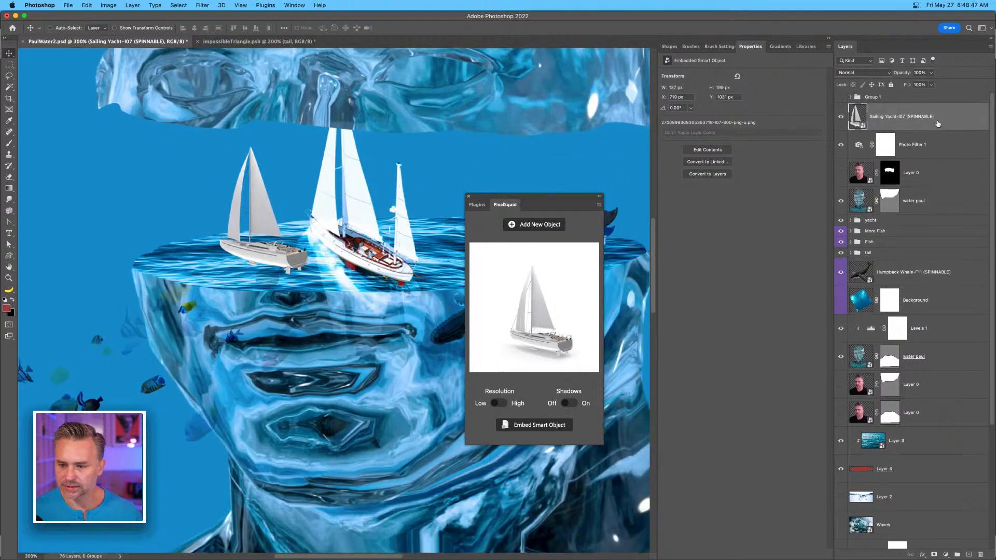
pyautogui.moveTo(938, 124); pyautogui.dragTo(917, 165)
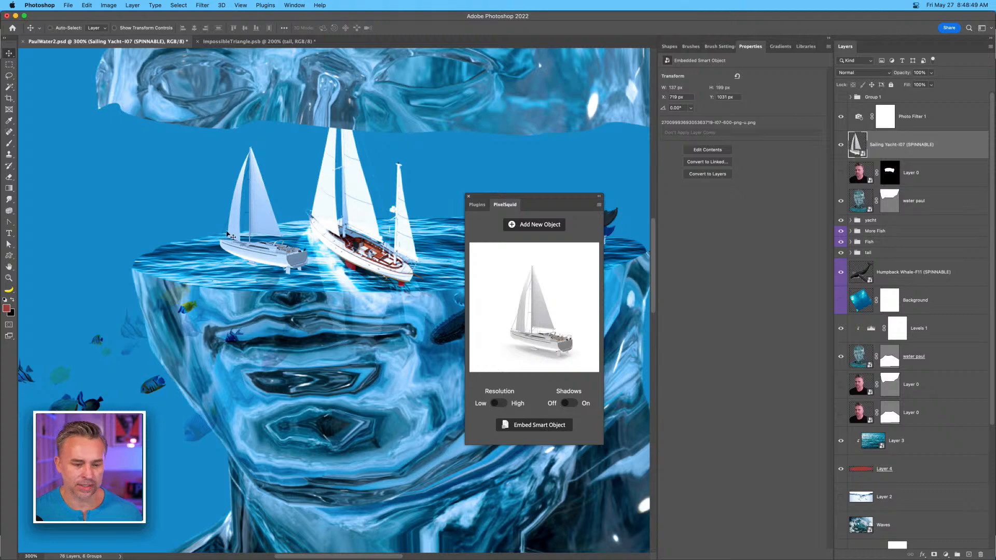
pyautogui.hscroll(-3, 250, 212)
pyautogui.scroll(1, 249, 213)
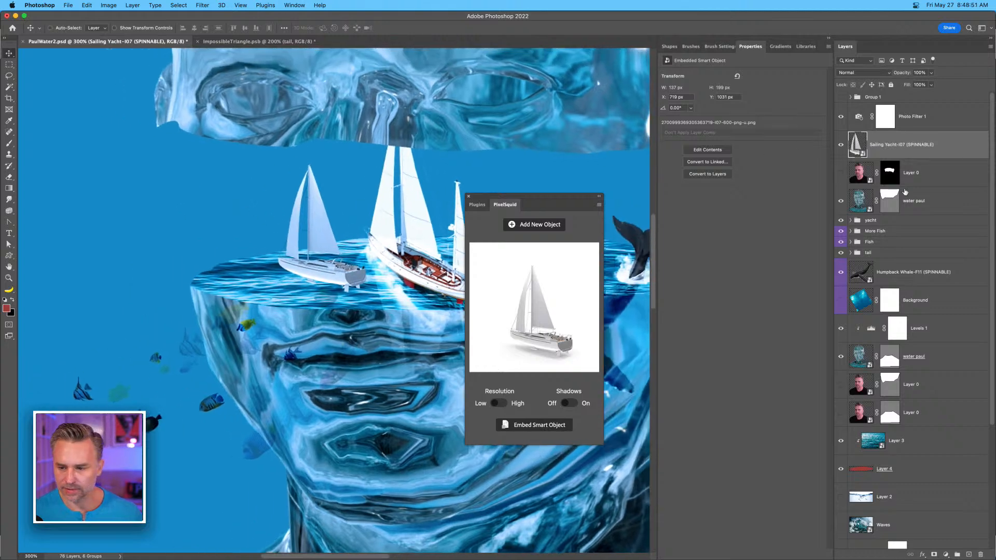
# Add a layer mask to the new sailing yacht and paint out the keel, rudders and hull bottom with a small black brush.
pyautogui.click(934, 554)
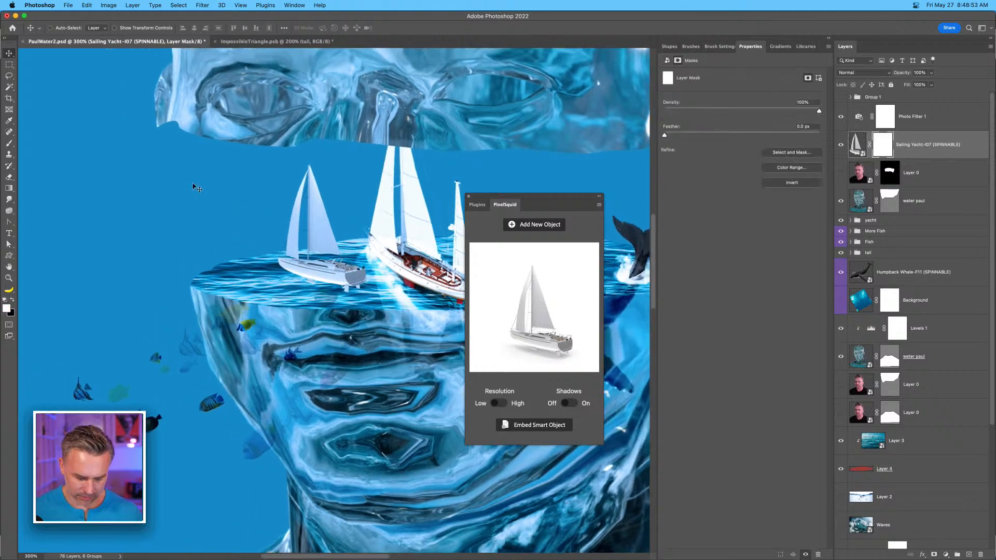
pyautogui.press('super+equal')
pyautogui.press('super+equal')
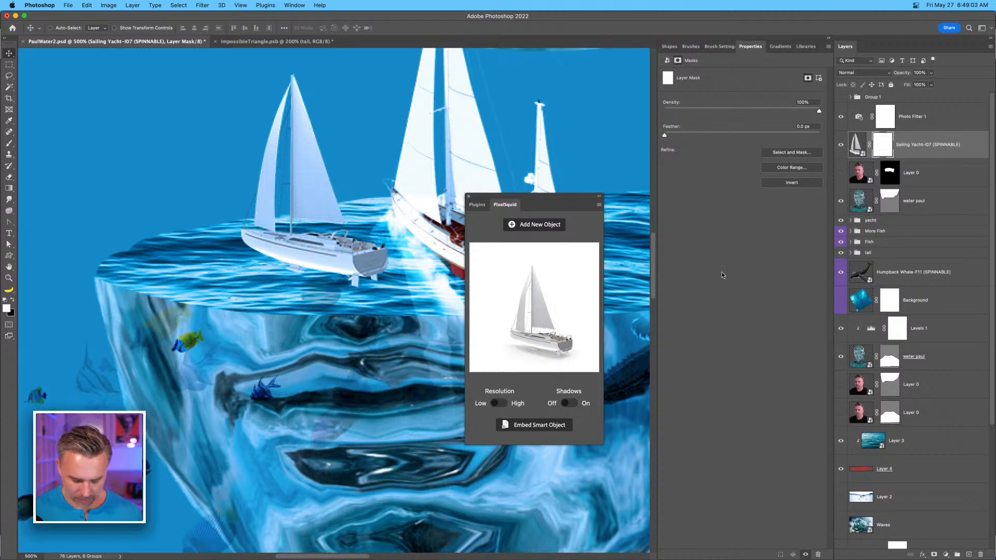
pyautogui.press('b')
pyautogui.press('[')
pyautogui.press('[')
pyautogui.press('[')
pyautogui.press('[')
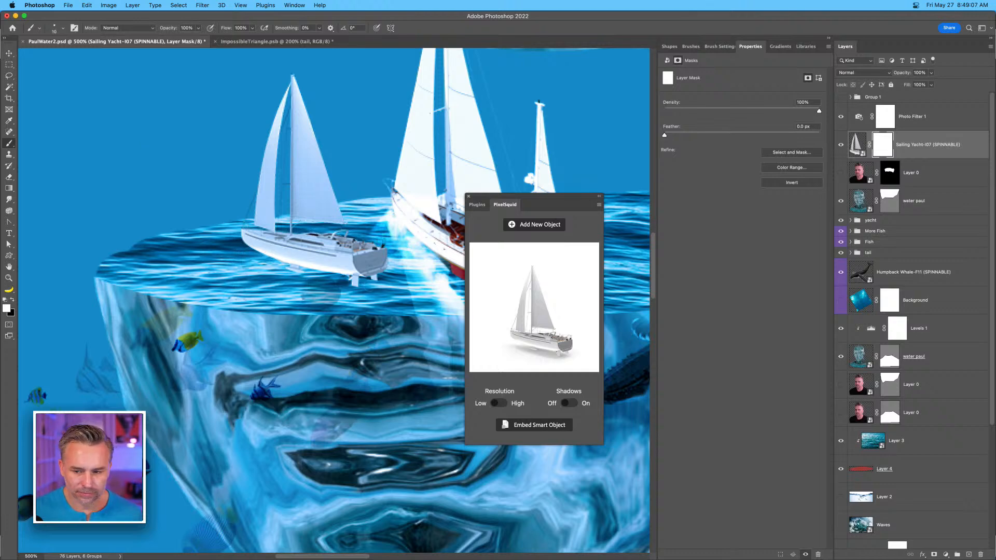
pyautogui.click(12, 300)
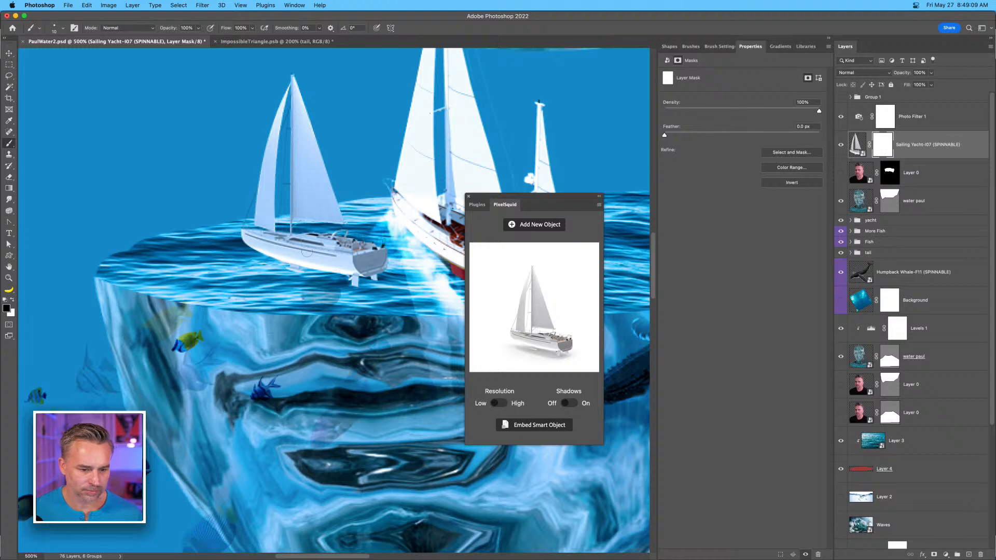
pyautogui.moveTo(245, 251)
pyautogui.mouseDown()
pyautogui.moveTo(375, 279)
pyautogui.moveTo(296, 266)
pyautogui.mouseUp()
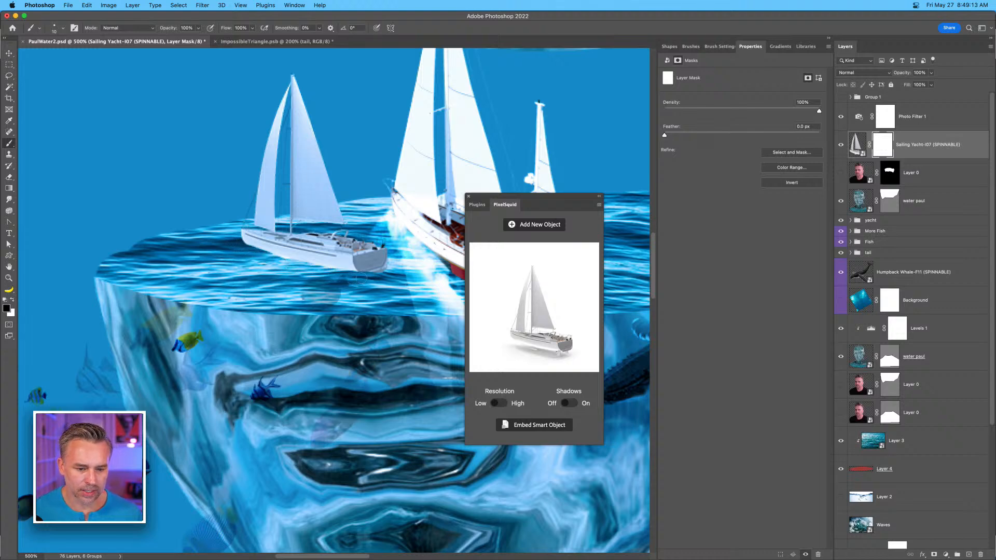
pyautogui.moveTo(362, 278); pyautogui.dragTo(384, 272)
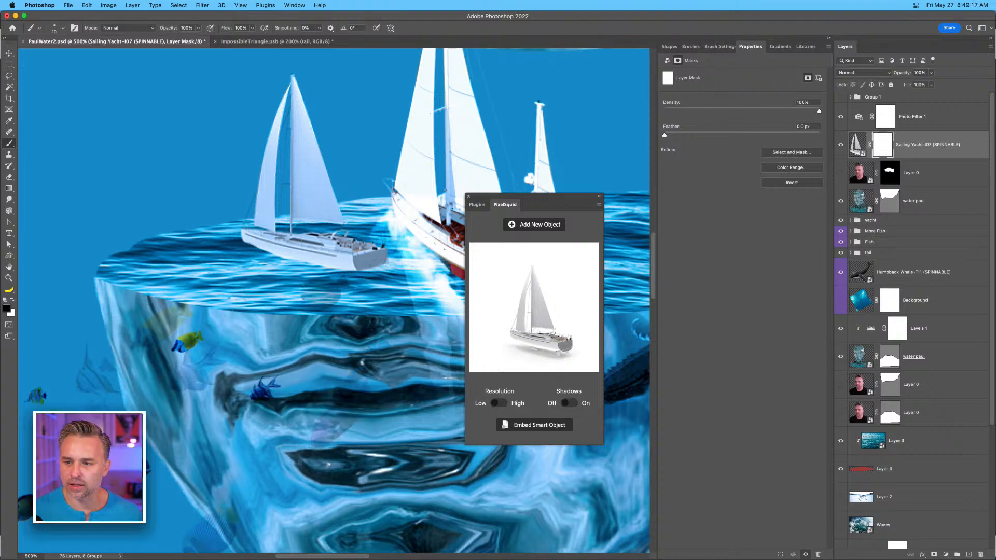
# Dock the floating PixelSquid panel beside the layers and move the masked sailing yacht layer into the yacht group.
pyautogui.moveTo(550, 205)
pyautogui.mouseDown()
pyautogui.moveTo(515, 84)
pyautogui.moveTo(767, 60)
pyautogui.mouseUp()
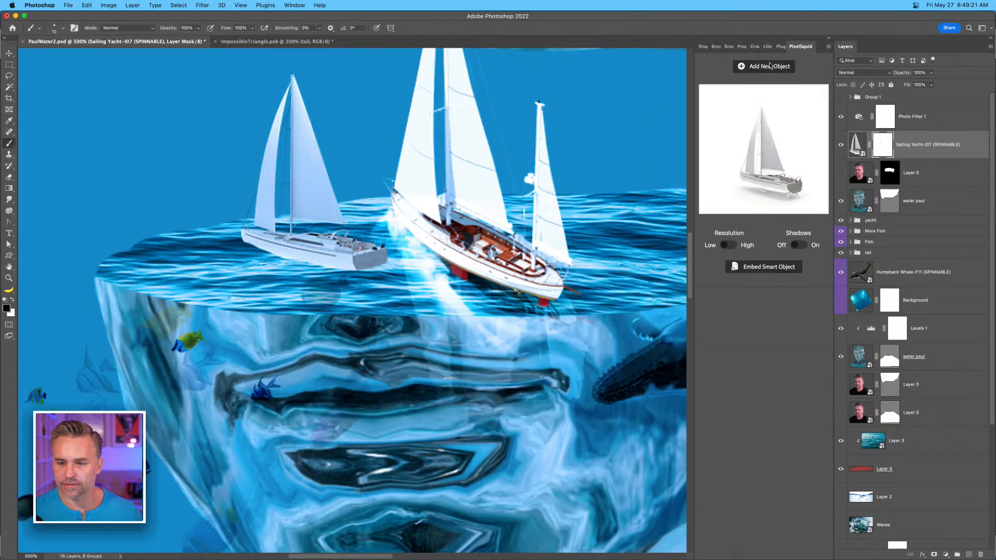
pyautogui.moveTo(350, 192); pyautogui.dragTo(339, 238)
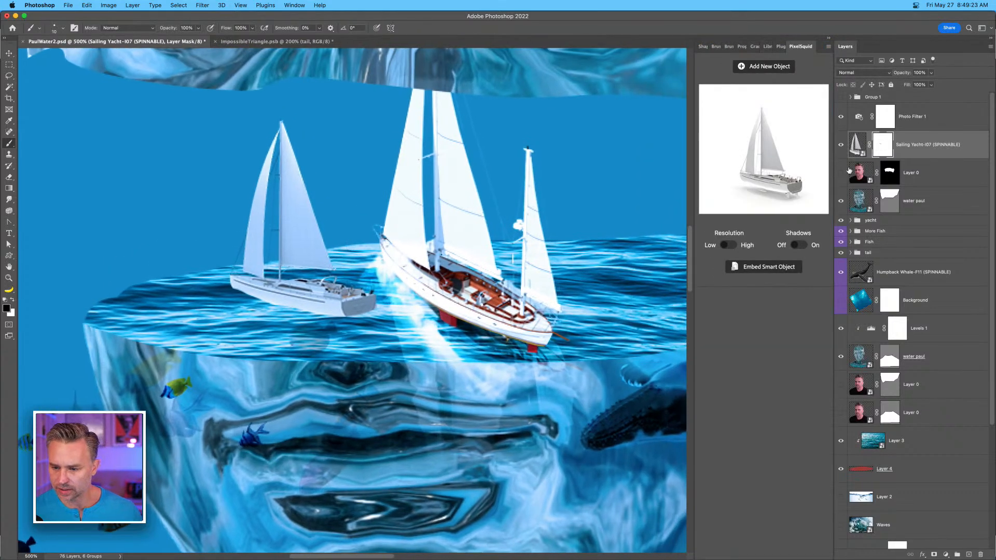
pyautogui.click(852, 221)
pyautogui.moveTo(919, 156); pyautogui.dragTo(918, 247)
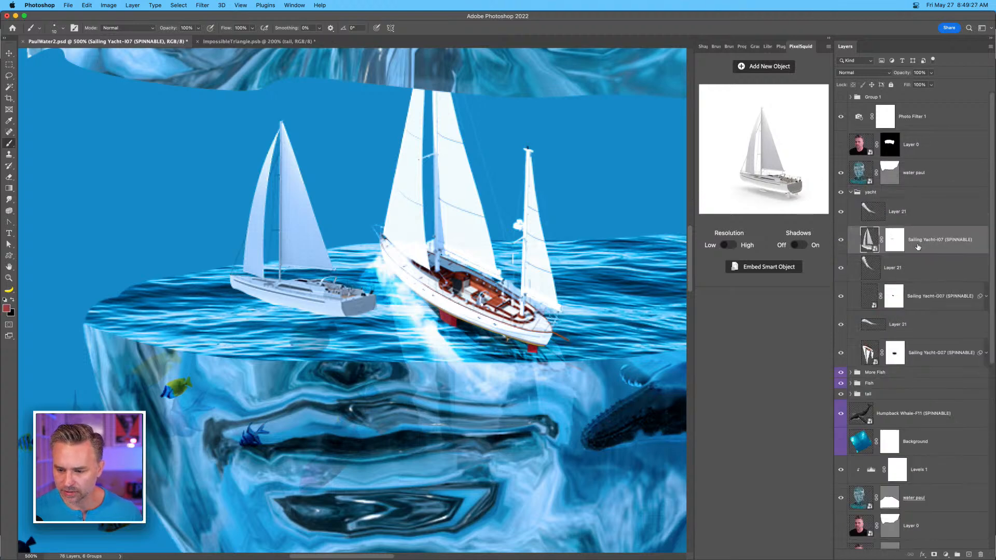
# Delete the two old Sailing Yacht-G07 layers from the yacht group, keeping the splash layers.
pyautogui.click(959, 355)
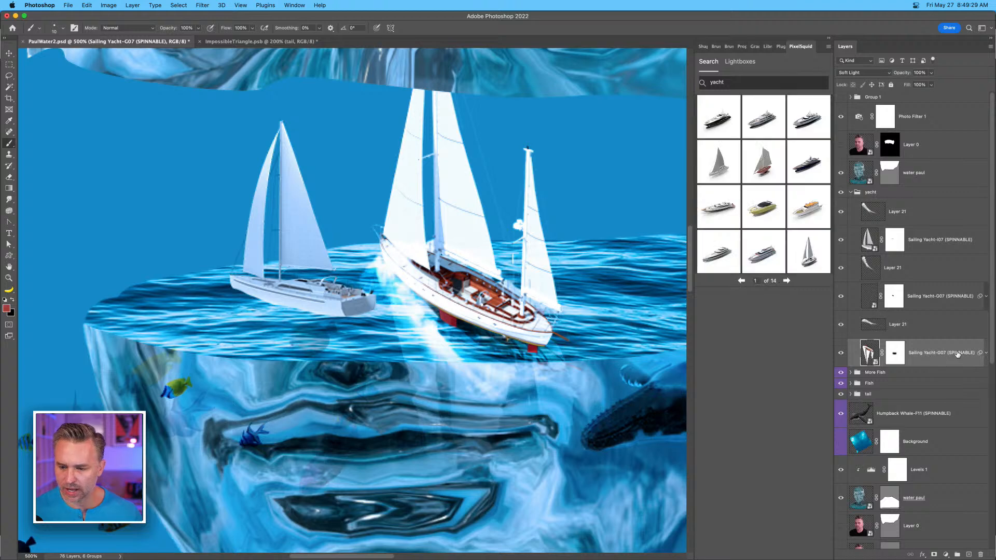
pyautogui.press('Delete')
pyautogui.click(933, 297)
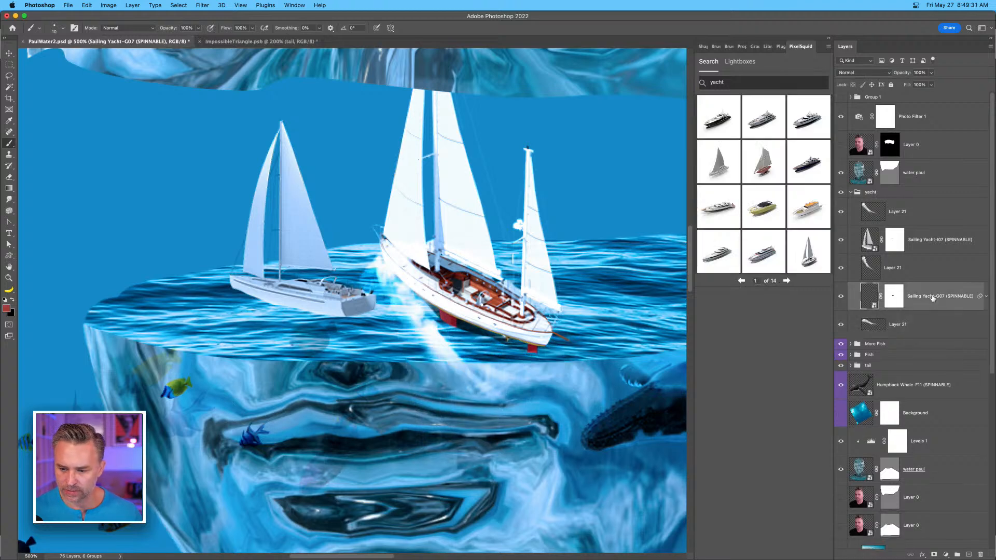
pyautogui.press('Delete')
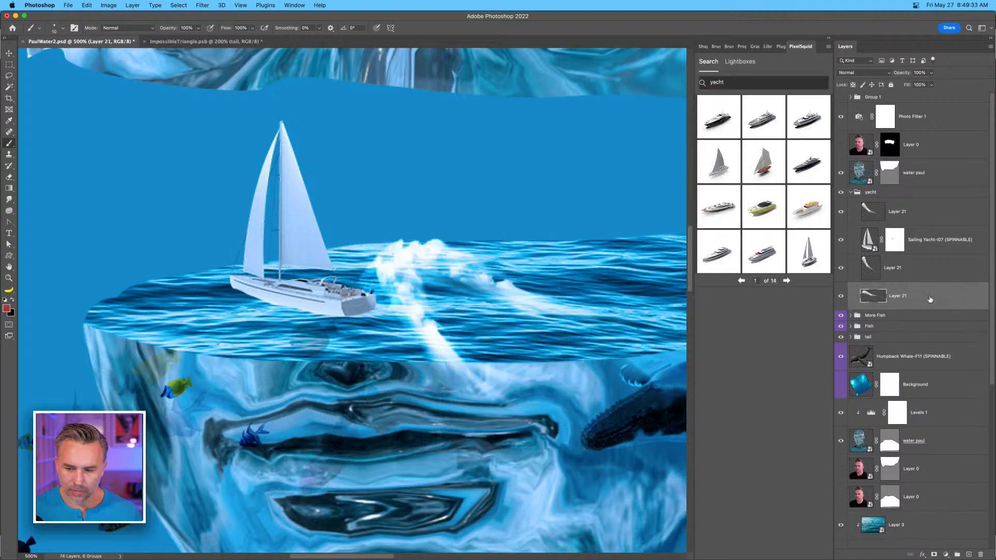
# Place the top splash layer beneath the new yacht and move all three splash layers to the yacht's bow.
pyautogui.click(903, 270)
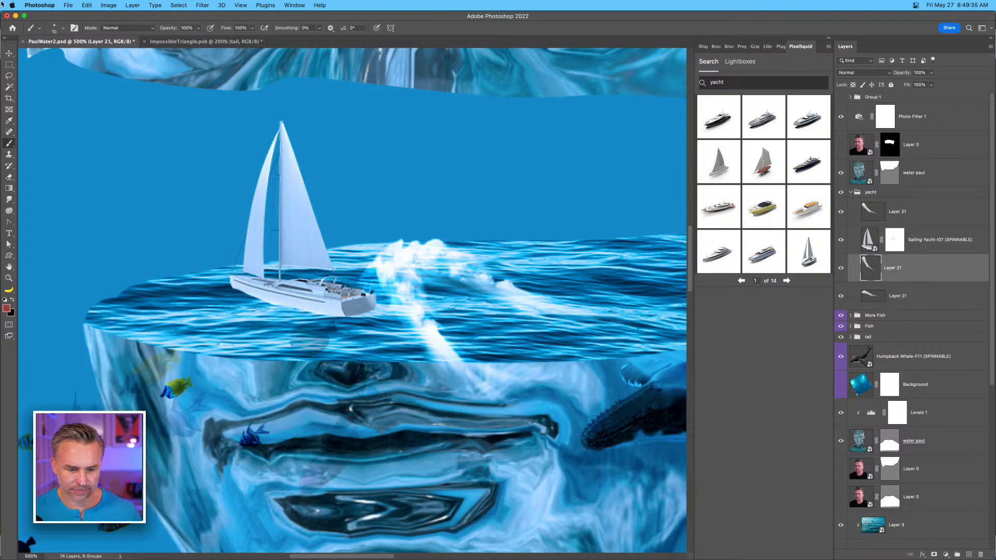
pyautogui.click(9, 53)
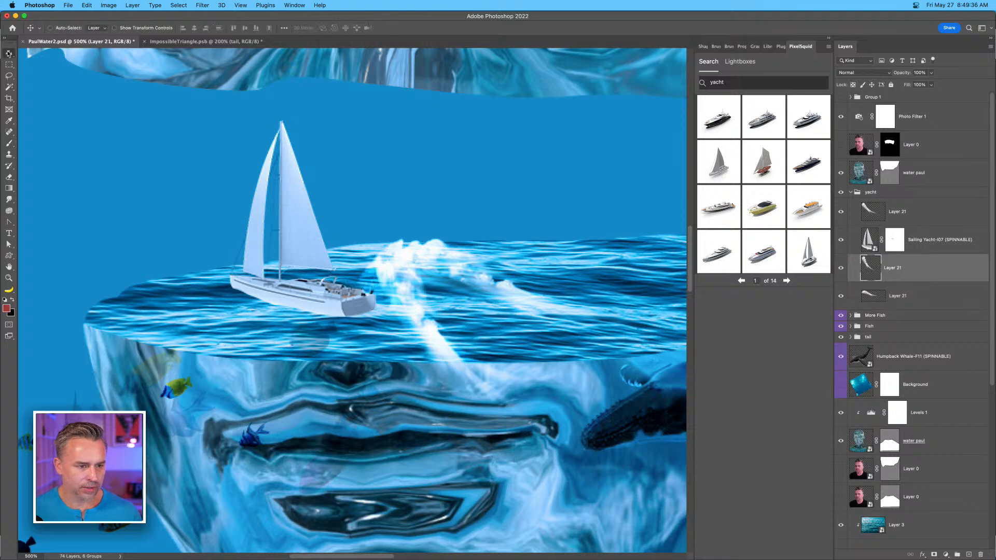
pyautogui.click(841, 212)
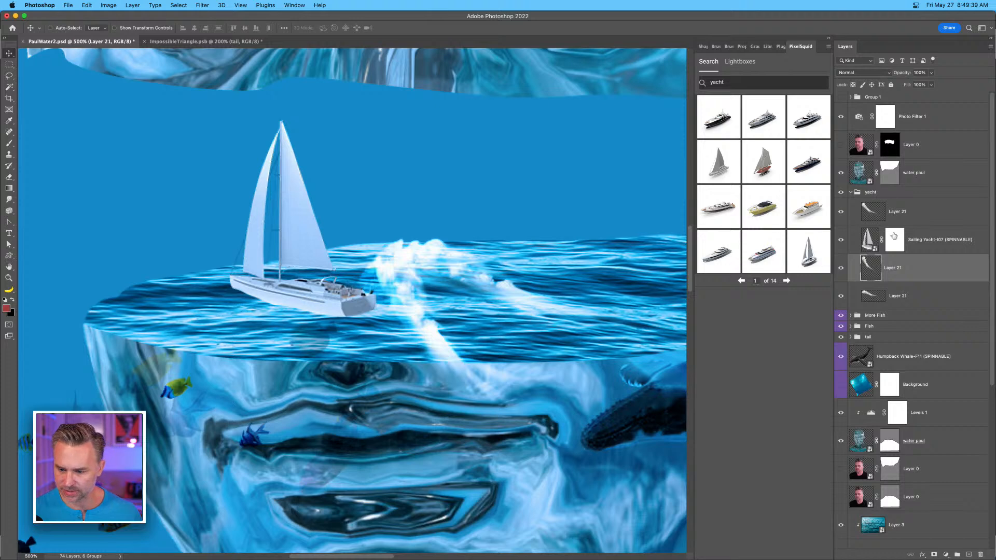
pyautogui.moveTo(919, 213); pyautogui.dragTo(918, 251)
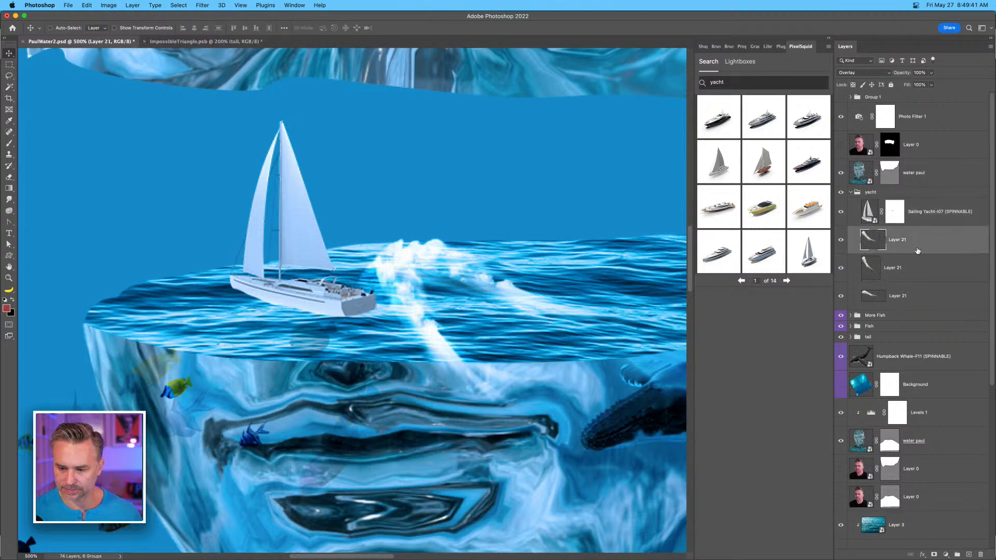
pyautogui.keyDown('shift'); pyautogui.click(912, 295); pyautogui.keyUp('shift')
pyautogui.moveTo(458, 301); pyautogui.dragTo(296, 331)
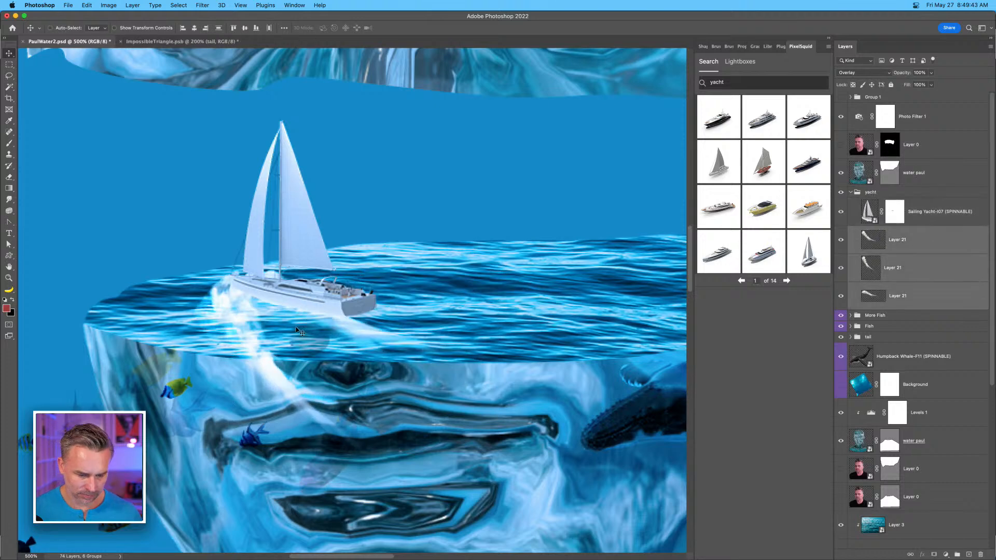
# Scale the three splash layers together to about 56% and position them just below the yacht's bow.
pyautogui.press('super+t')
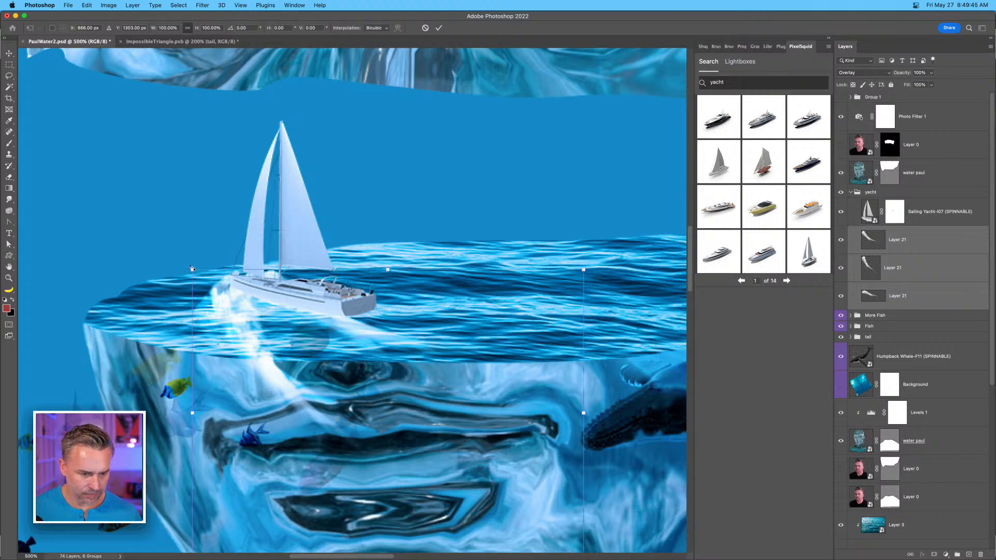
pyautogui.moveTo(192, 268); pyautogui.dragTo(365, 397)
pyautogui.moveTo(405, 458)
pyautogui.mouseDown()
pyautogui.moveTo(263, 327)
pyautogui.moveTo(263, 337)
pyautogui.mouseUp()
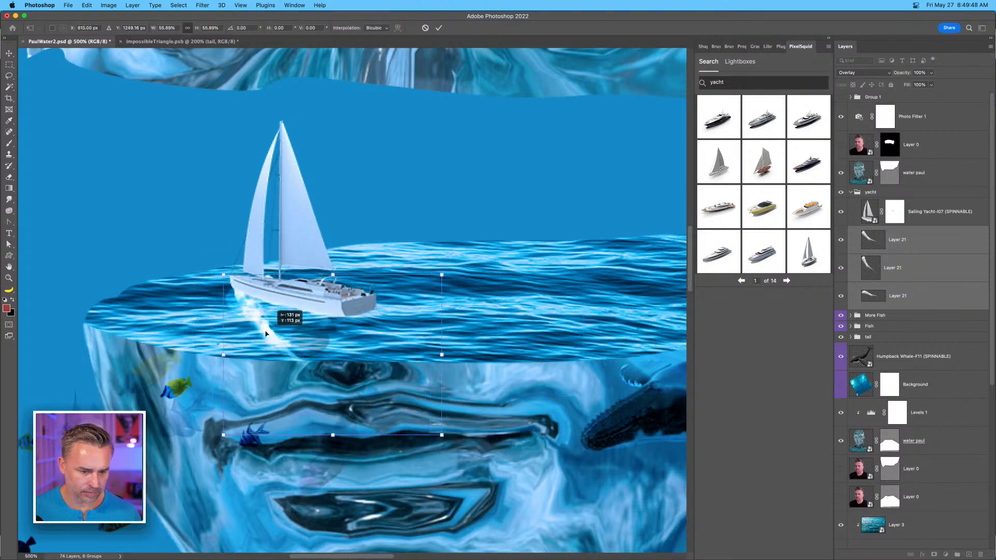
pyautogui.rightClick(332, 438)
pyautogui.click(286, 366)
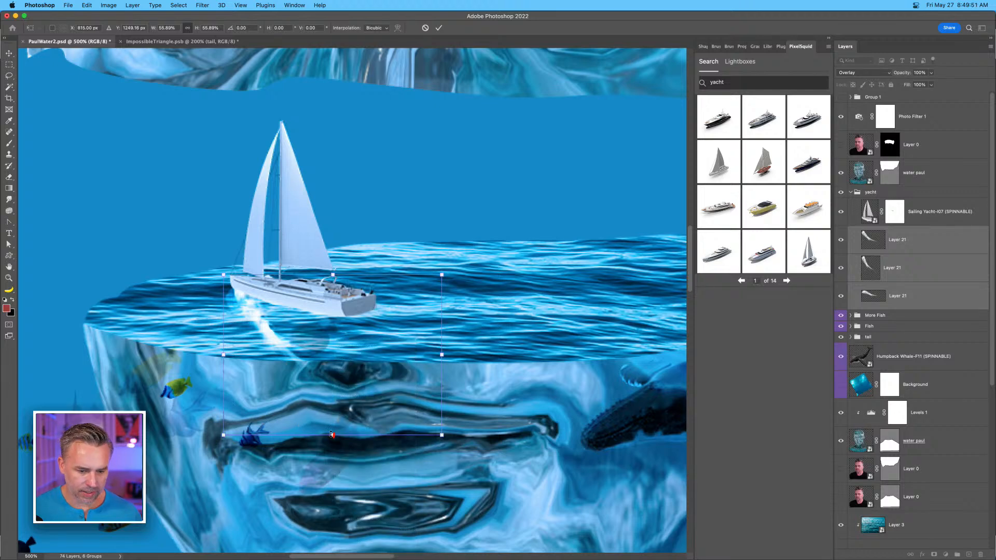
# Squash the splash layers to about 36.84% height and nudge them down and left so they trail from the bow.
pyautogui.moveTo(332, 436); pyautogui.dragTo(333, 380)
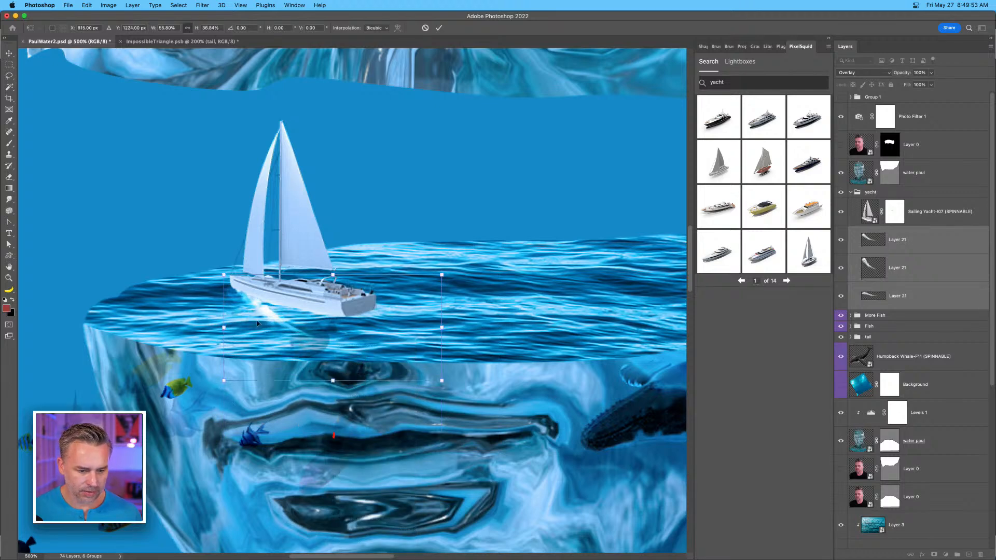
pyautogui.moveTo(258, 319); pyautogui.dragTo(258, 326)
pyautogui.press('Left')
pyautogui.press('Left')
pyautogui.press('Left')
pyautogui.press('Left')
pyautogui.press('Left')
pyautogui.press('Left')
pyautogui.press('Left')
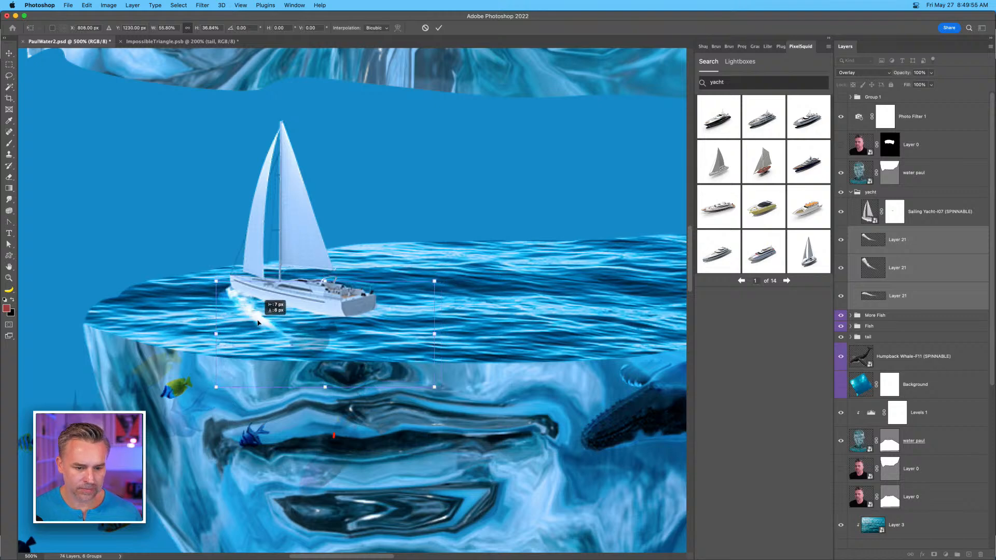
pyautogui.press('Return')
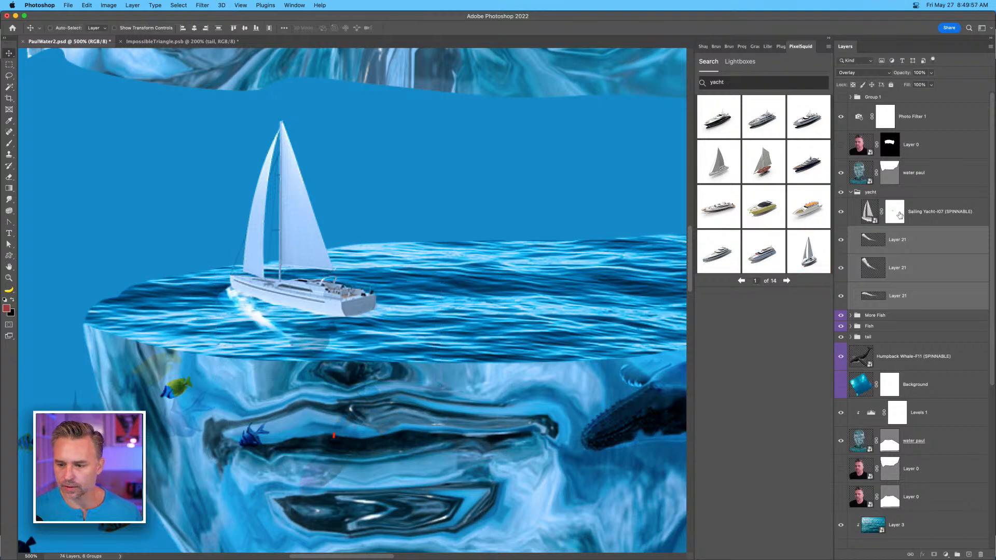
# Paint black on the new yacht's layer mask to trim the hull's lower edge into the water.
pyautogui.click(918, 212)
pyautogui.press('super+1')
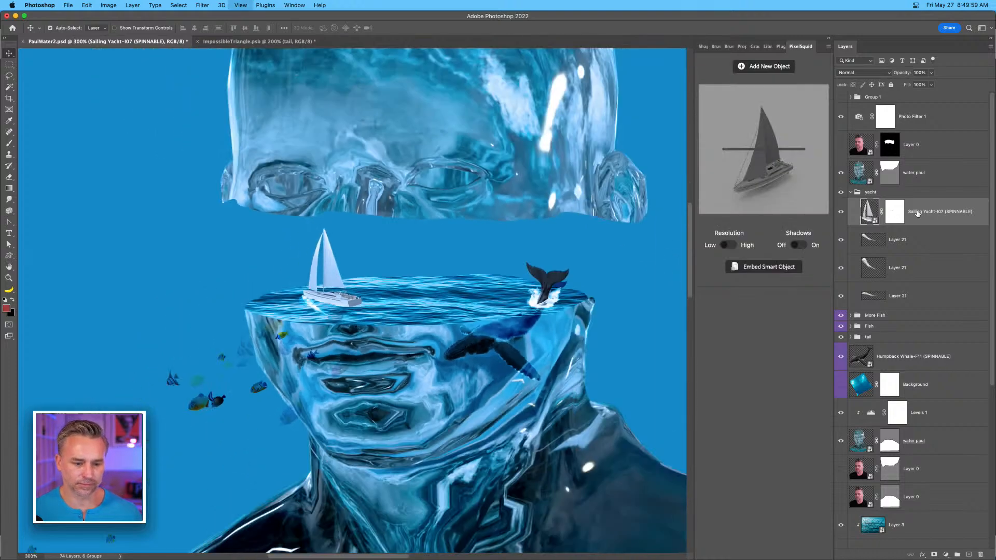
pyautogui.press('super+plus')
pyautogui.press('super+plus')
pyautogui.press('super+plus')
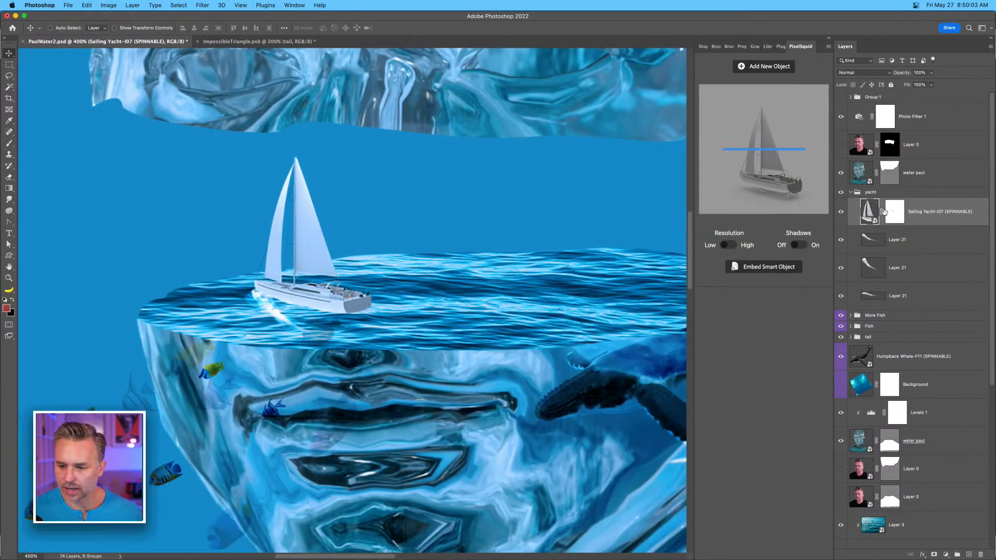
pyautogui.click(895, 212)
pyautogui.press('b')
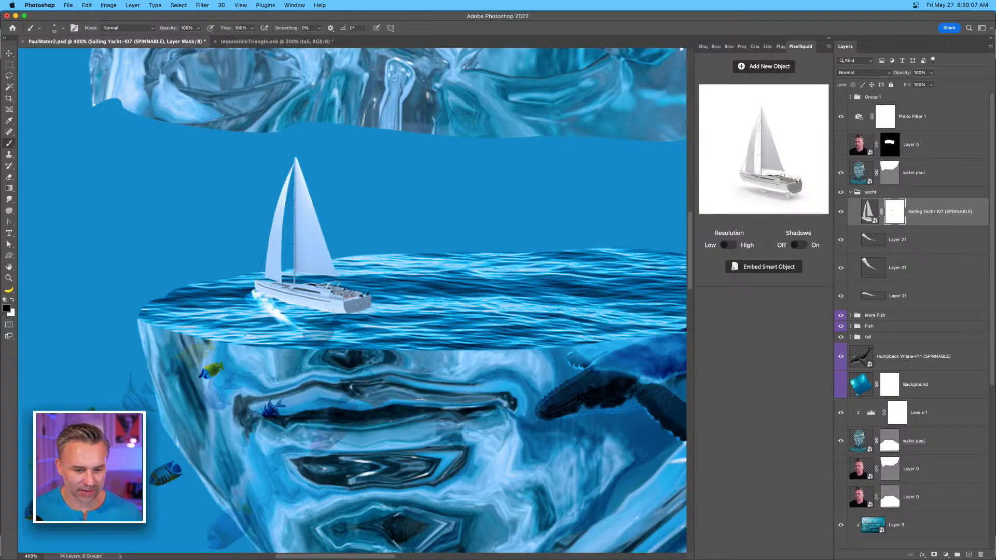
pyautogui.moveTo(327, 321); pyautogui.dragTo(343, 323)
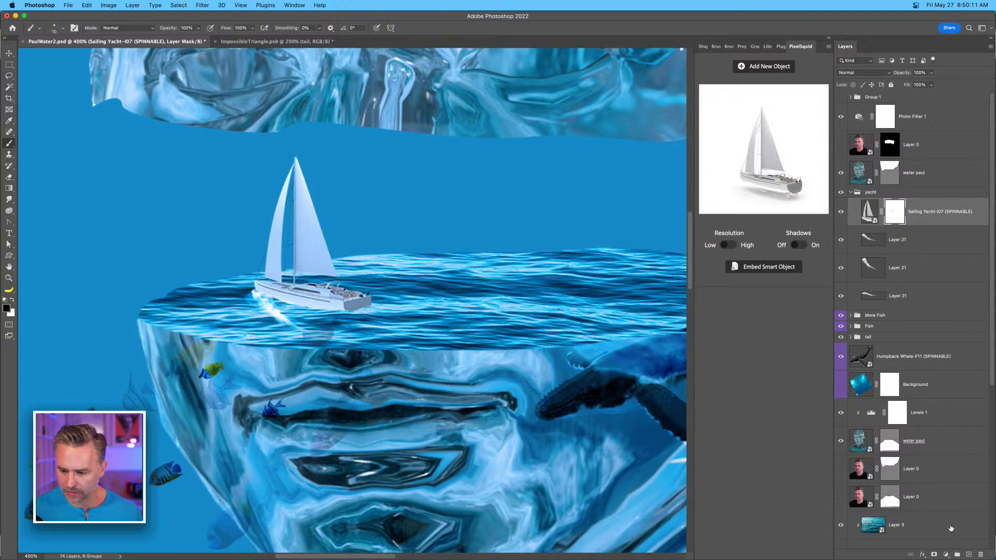
# Add a new layer clipped to the sailing yacht and sample a dark blue from the water as the brush colour.
pyautogui.click(969, 554)
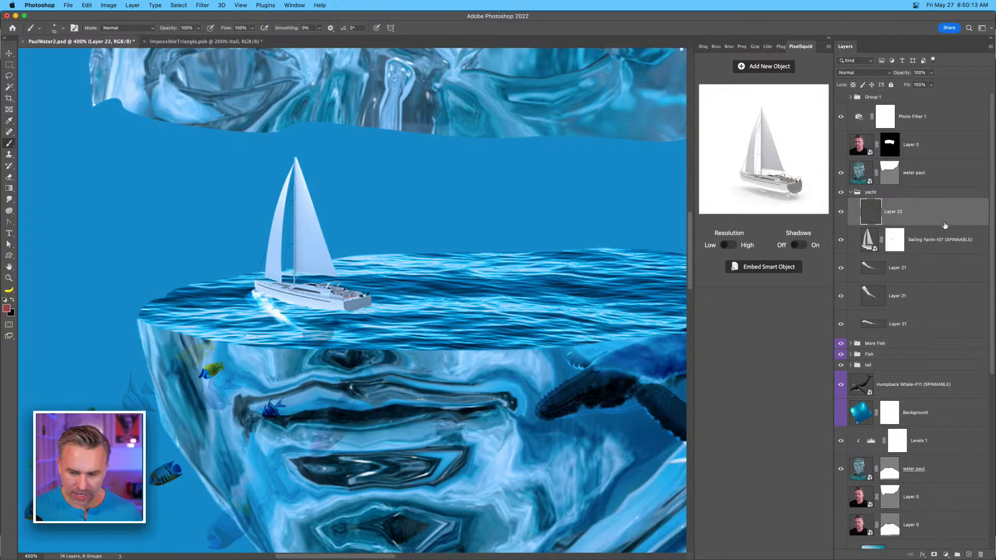
pyautogui.press('alt+super+g')
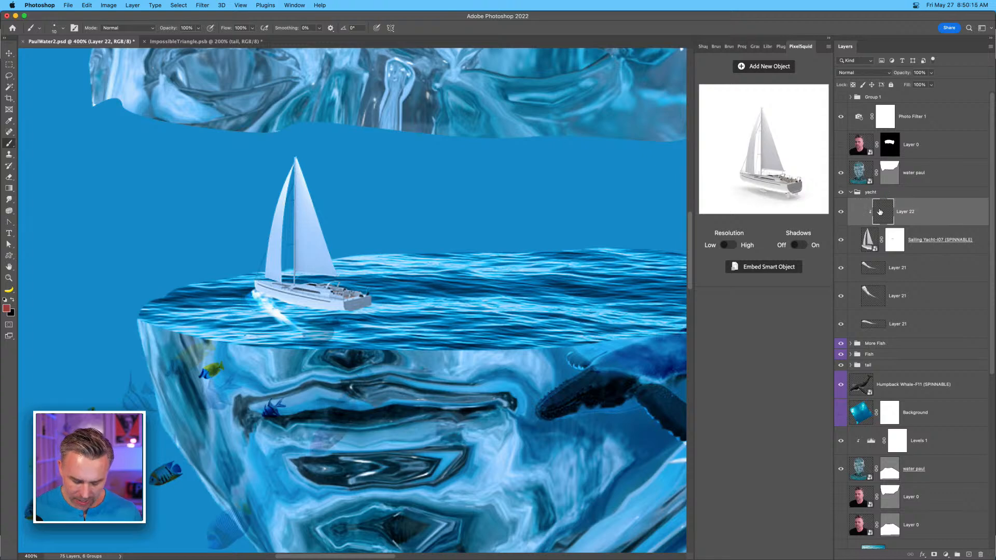
pyautogui.press('i')
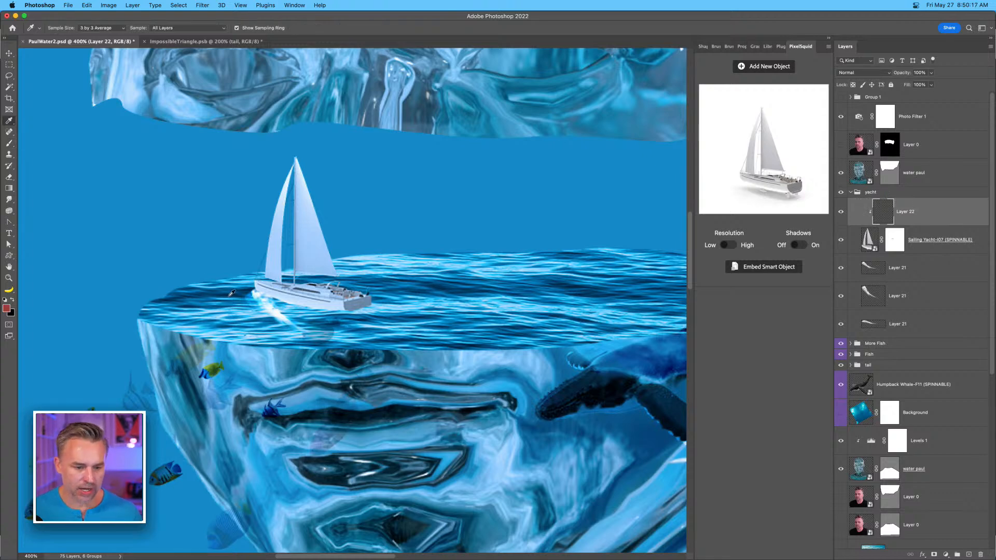
pyautogui.press('b')
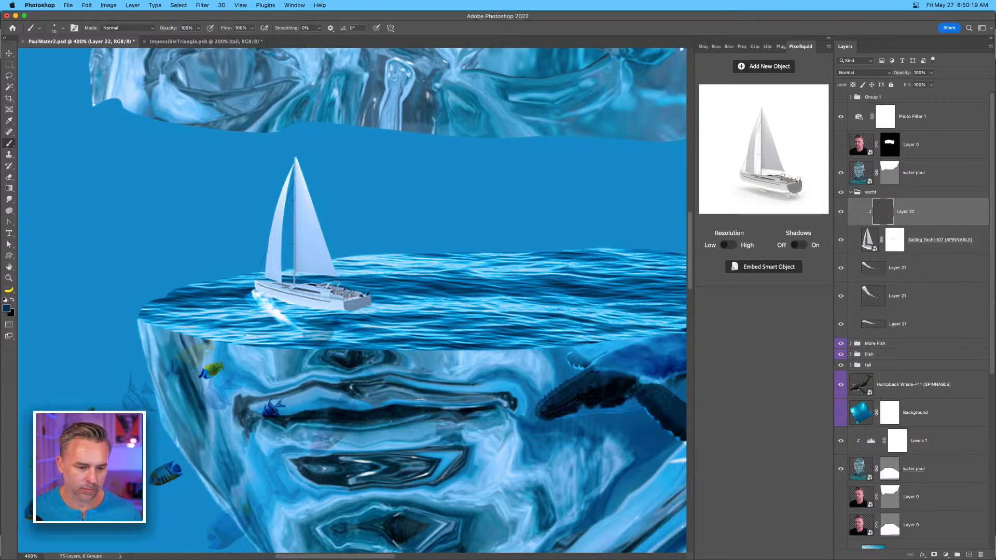
# Paint dark blue shading along the yacht's lower hull with a small soft brush, using 3% and then 25% flow.
pyautogui.rightClick(224, 275)
pyautogui.doubleClick(246, 246)
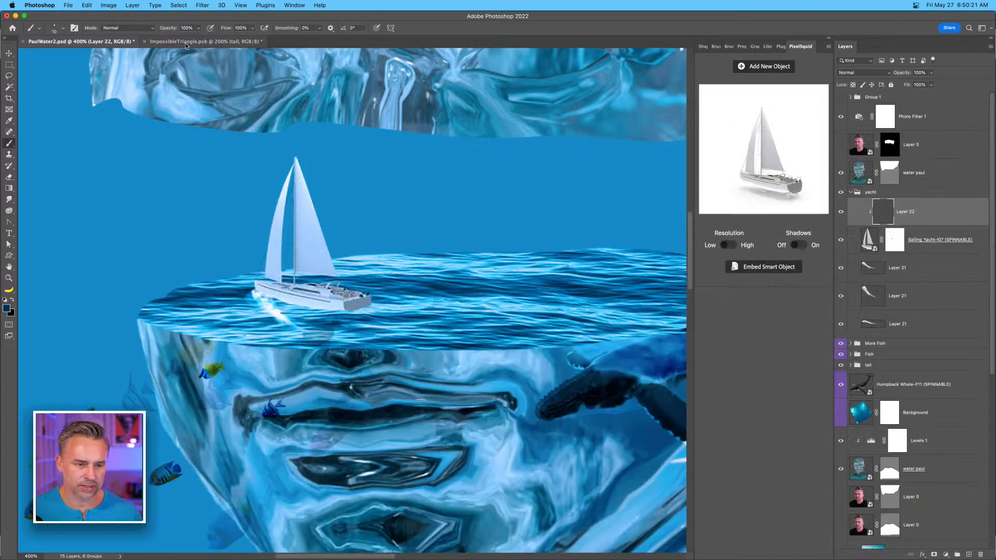
pyautogui.moveTo(228, 30); pyautogui.dragTo(183, 30)
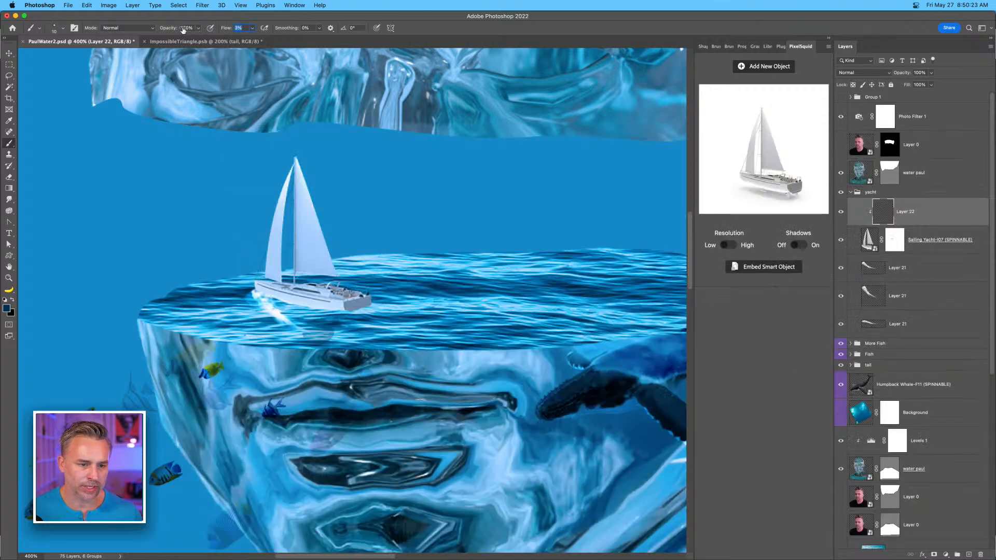
pyautogui.press('[')
pyautogui.moveTo(269, 297)
pyautogui.mouseDown()
pyautogui.moveTo(258, 294)
pyautogui.moveTo(310, 309)
pyautogui.mouseUp()
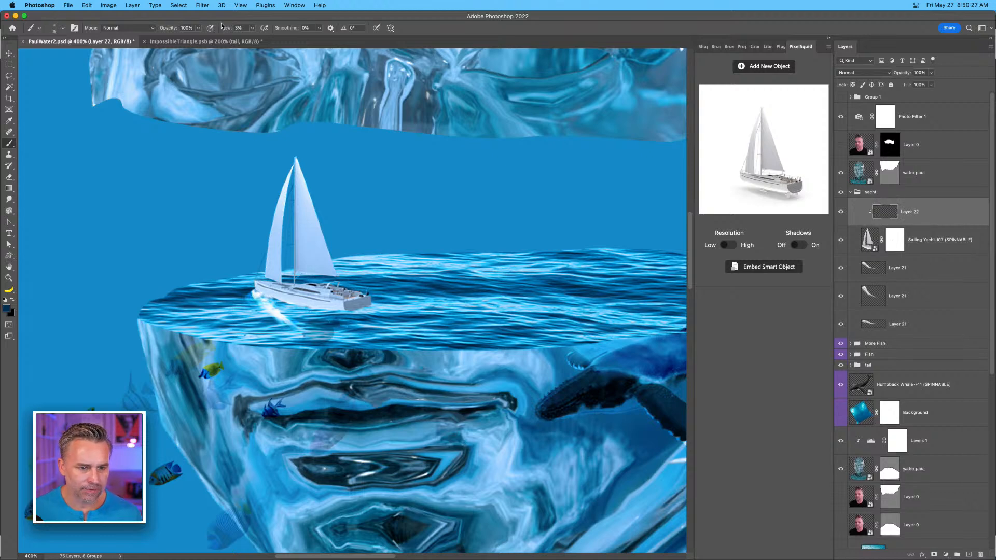
pyautogui.moveTo(226, 29); pyautogui.dragTo(238, 30)
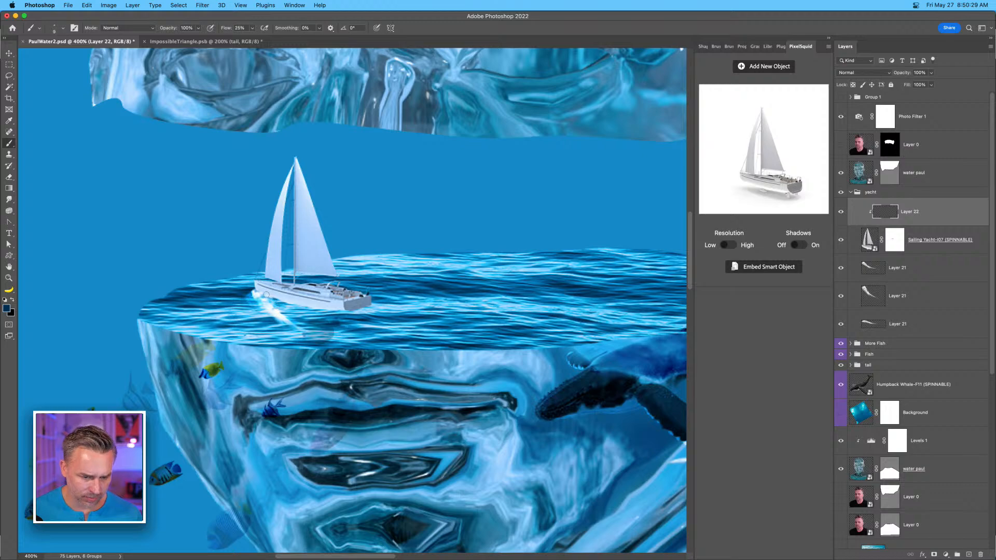
pyautogui.moveTo(265, 294)
pyautogui.mouseDown()
pyautogui.moveTo(294, 305)
pyautogui.moveTo(272, 301)
pyautogui.mouseUp()
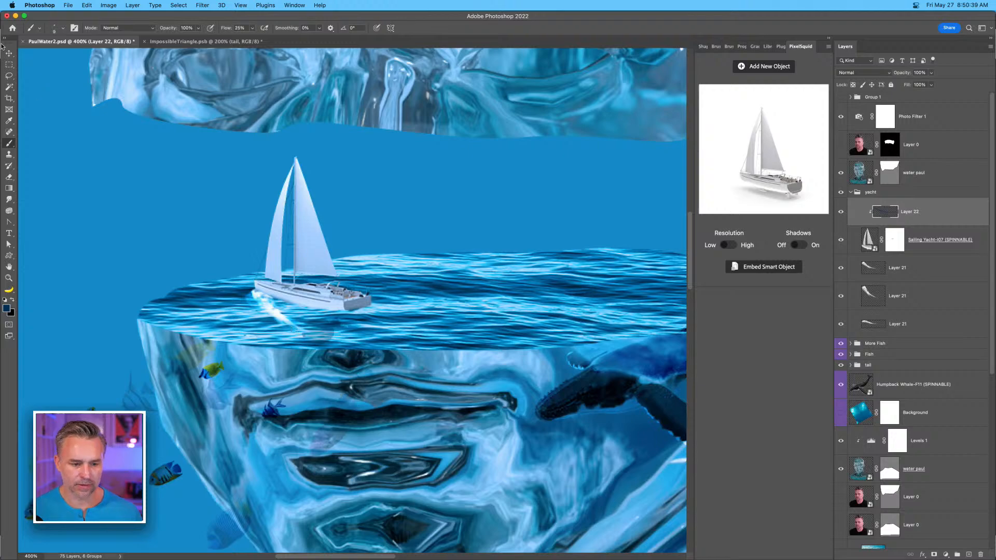
# Select the whole More Fish group and move its fish down and right toward the jaw.
pyautogui.click(9, 54)
pyautogui.press('super+minus')
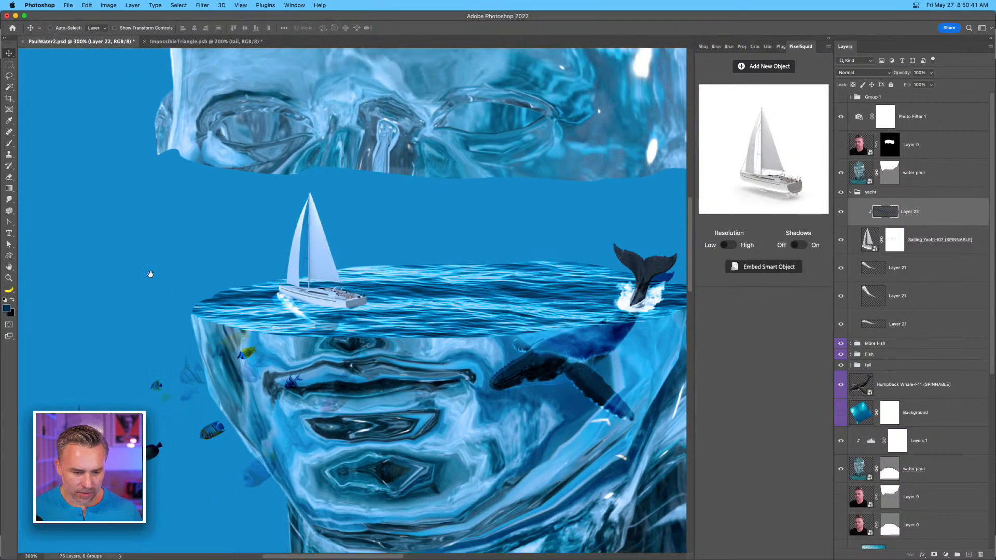
pyautogui.moveTo(275, 322); pyautogui.dragTo(239, 152)
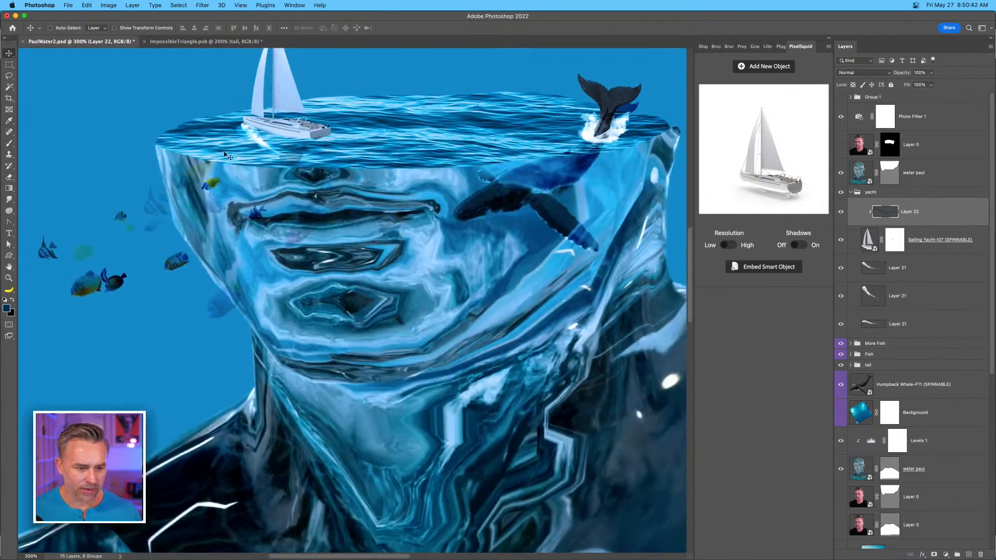
pyautogui.click(83, 282)
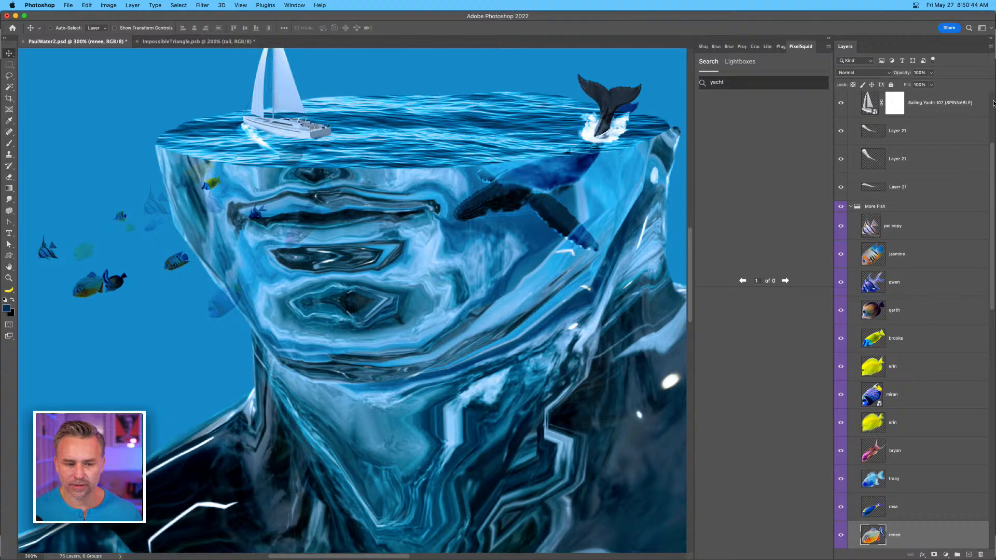
pyautogui.click(851, 206)
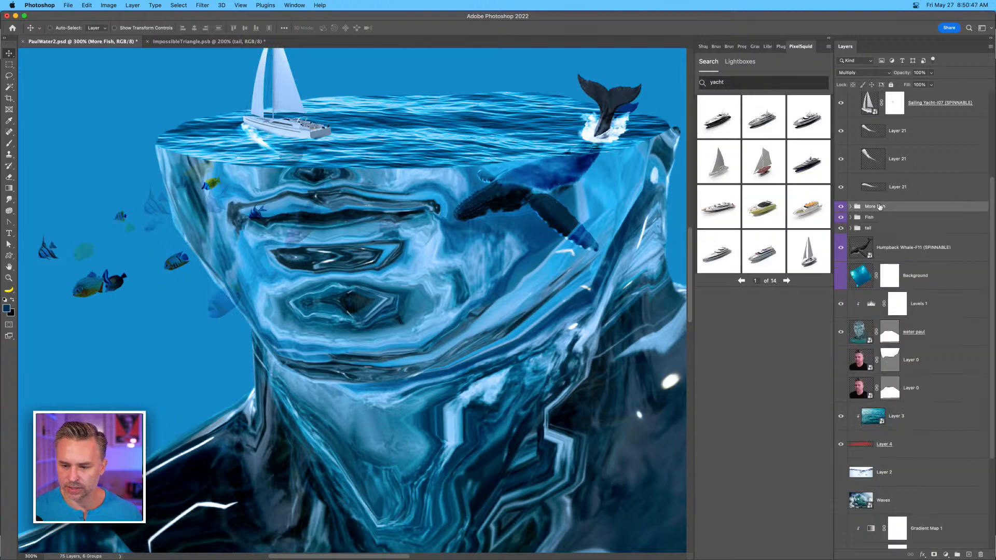
pyautogui.moveTo(158, 263); pyautogui.dragTo(226, 332)
pyautogui.press('super+minus')
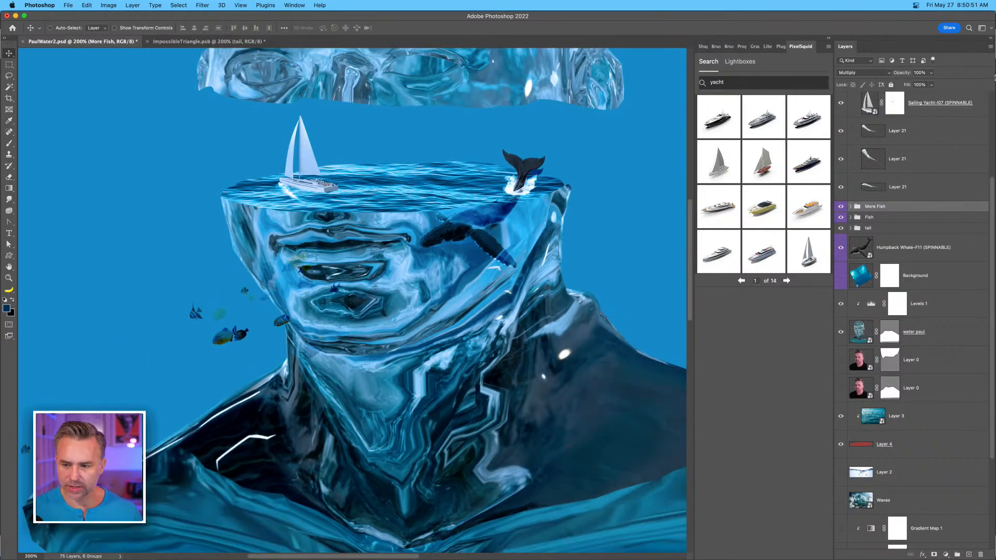
# Restack the More Fish group above the upper water portrait layer and move its fish across the lower jaw and neck.
pyautogui.scroll(5, 850, 172)
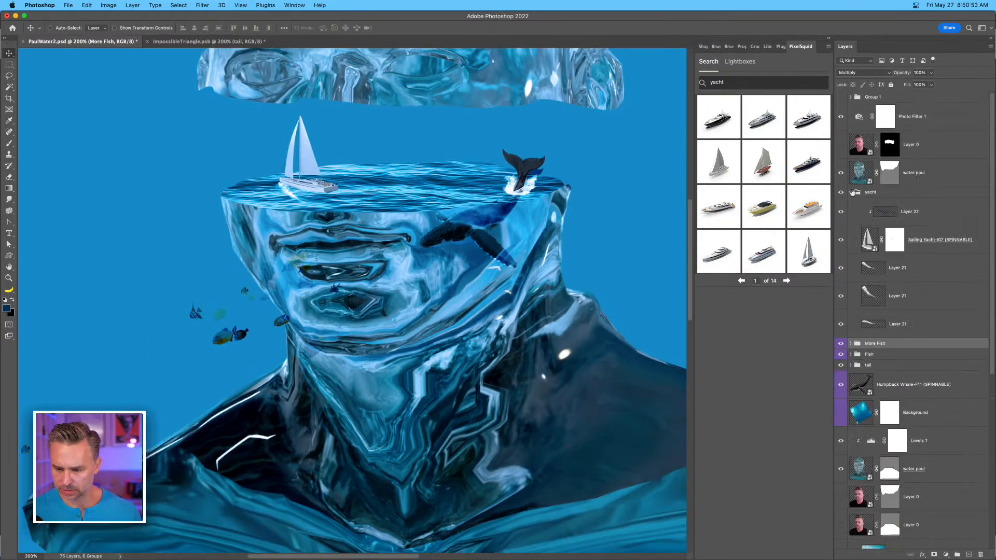
pyautogui.click(850, 193)
pyautogui.moveTo(886, 205); pyautogui.dragTo(883, 160)
pyautogui.moveTo(184, 304); pyautogui.dragTo(362, 336)
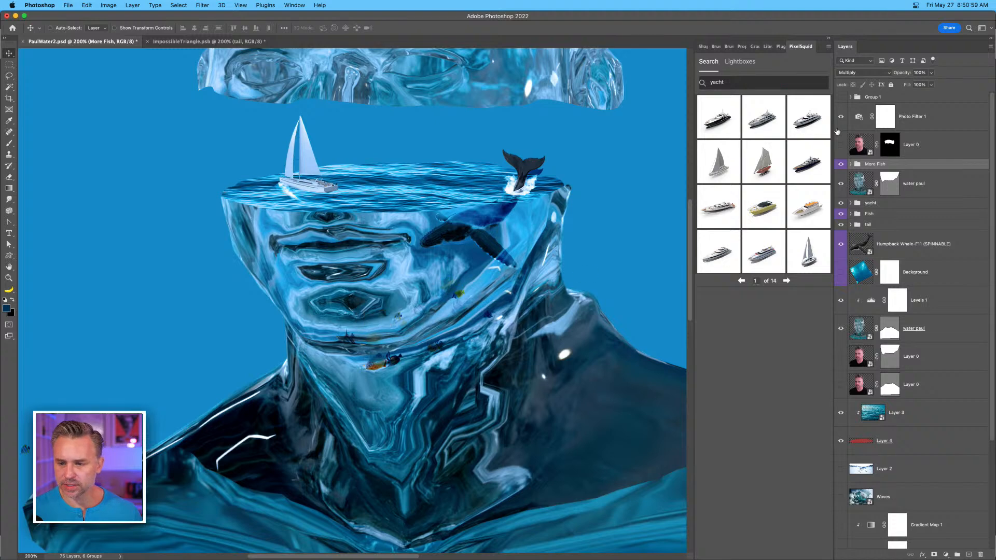
# Set the More Fish group's blend mode to Pass Through and nudge the fish slightly left along the jaw.
pyautogui.click(871, 74)
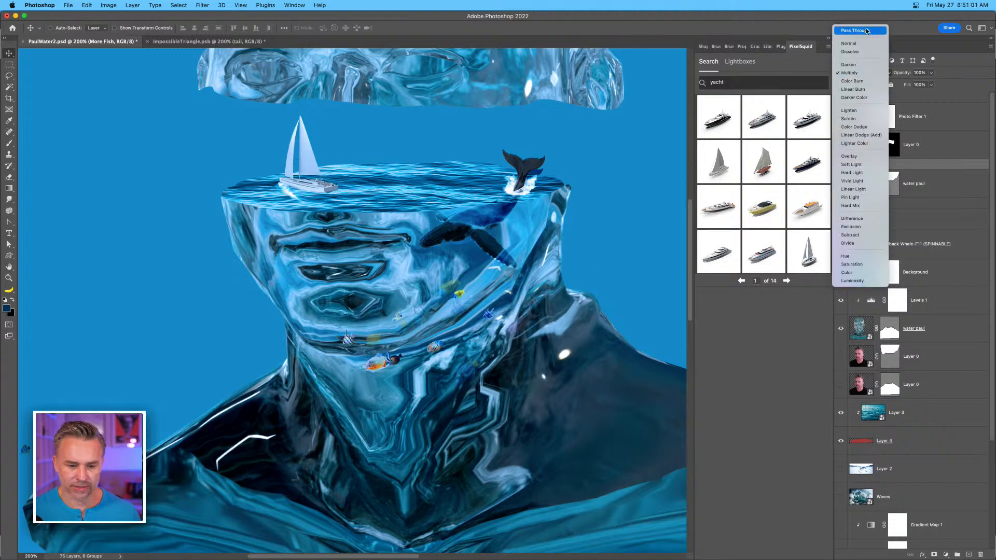
pyautogui.click(866, 31)
pyautogui.moveTo(405, 358); pyautogui.dragTo(369, 355)
pyautogui.press('super+equal')
pyautogui.press('super+equal')
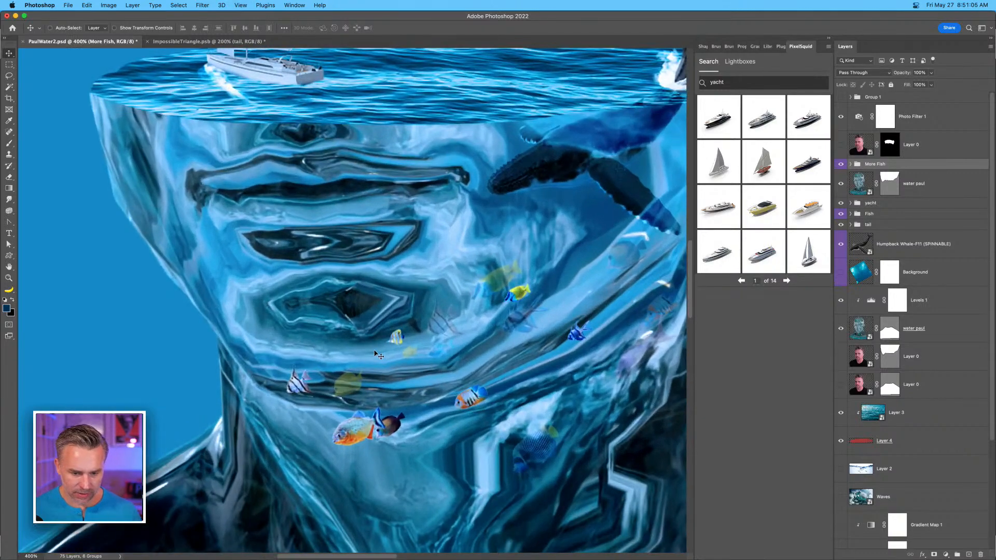
# Examine the fish in the More Fish group one by one to match each to its layer.
pyautogui.keyDown('super'); pyautogui.click(362, 435); pyautogui.keyUp('super')
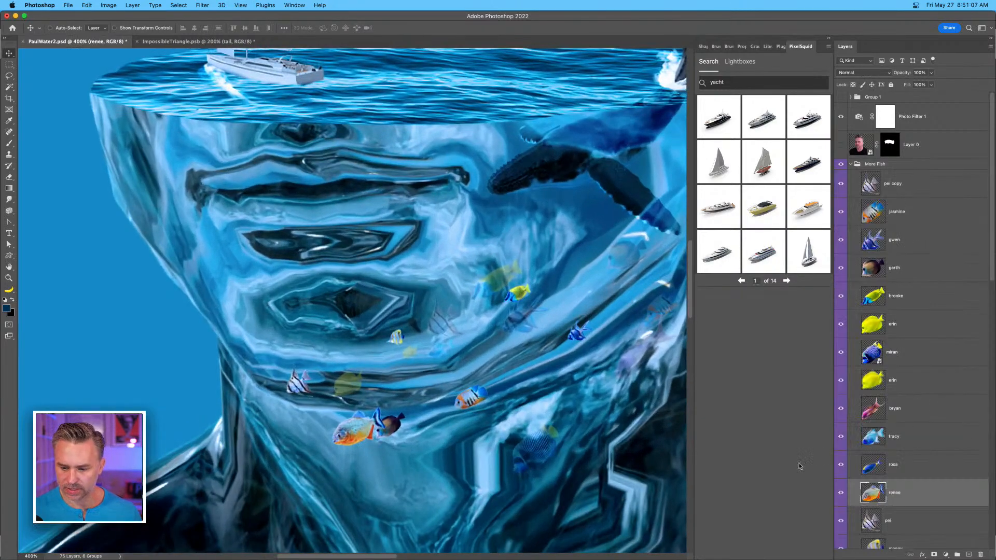
pyautogui.keyDown('super'); pyautogui.click(294, 385); pyautogui.keyUp('super')
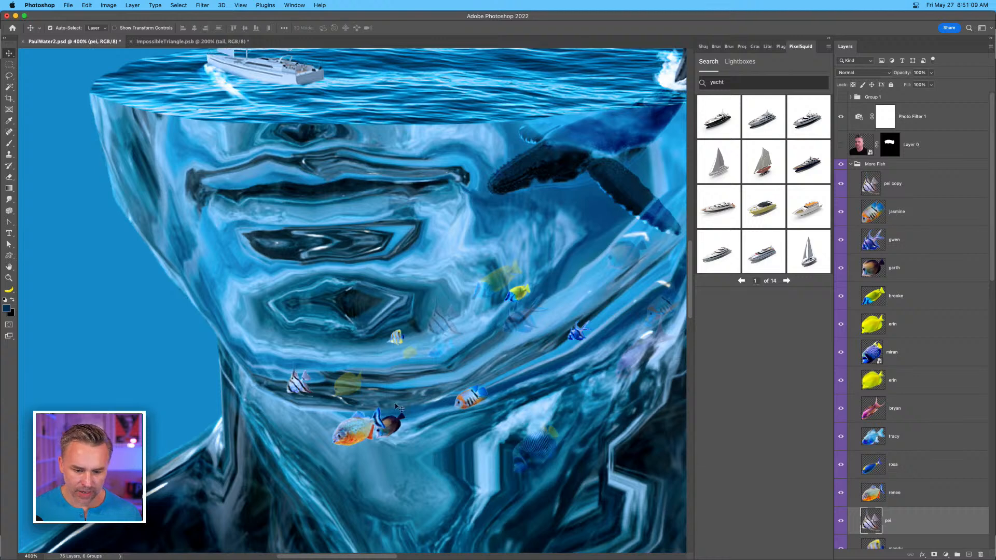
pyautogui.keyDown('super'); pyautogui.click(473, 404); pyautogui.keyUp('super')
pyautogui.keyDown('super'); pyautogui.click(516, 296); pyautogui.keyUp('super')
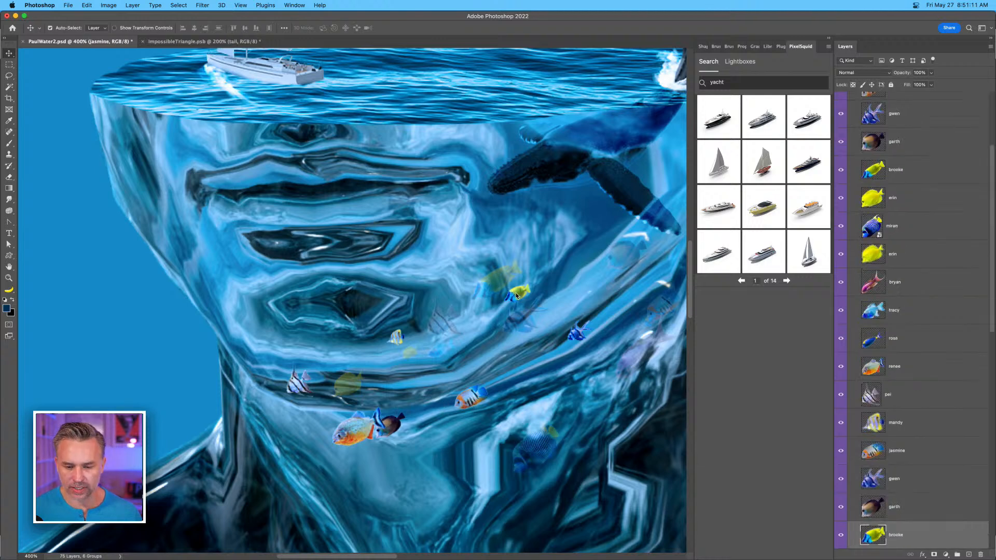
pyautogui.keyDown('super'); pyautogui.click(580, 335); pyautogui.keyUp('super')
pyautogui.keyDown('super'); pyautogui.click(469, 402); pyautogui.keyUp('super')
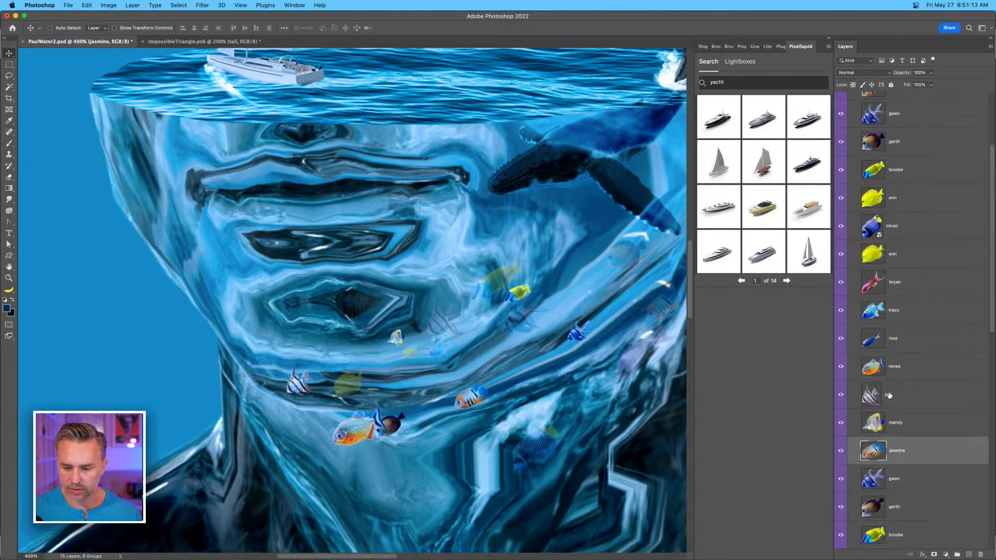
pyautogui.click(885, 425)
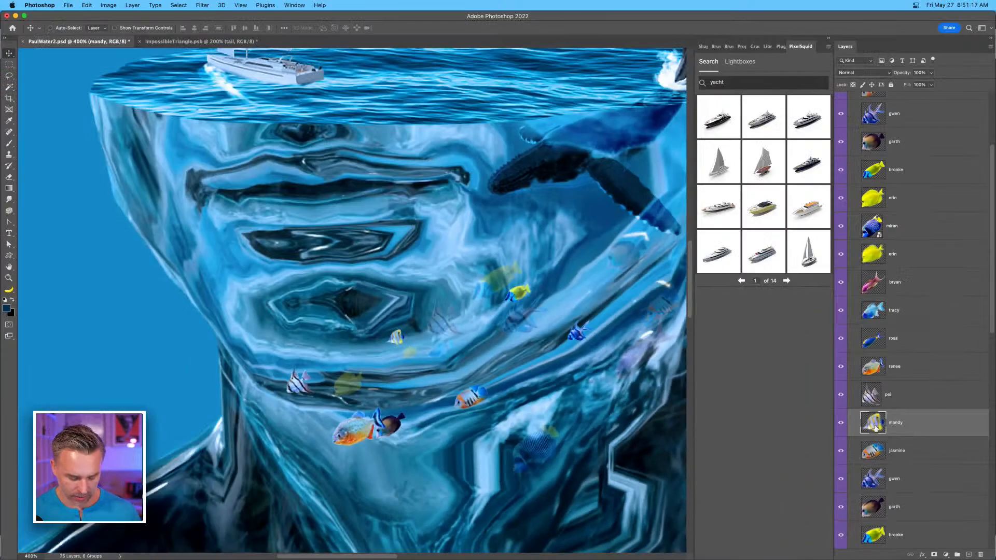
pyautogui.keyDown('alt'); pyautogui.click(875, 428); pyautogui.keyUp('alt')
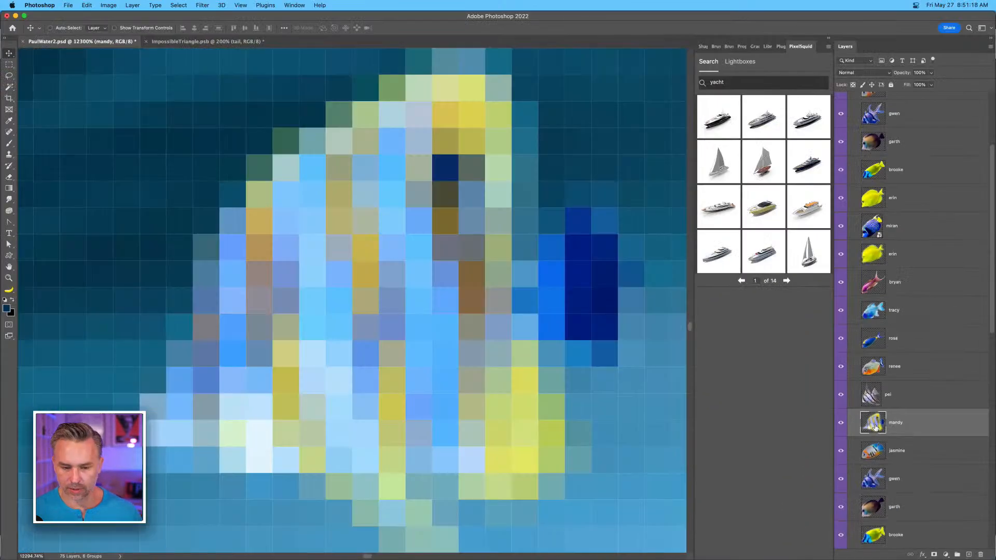
pyautogui.keyDown('alt'); pyautogui.click(877, 396); pyautogui.keyUp('alt')
pyautogui.keyDown('alt'); pyautogui.click(876, 373); pyautogui.keyUp('alt')
pyautogui.keyDown('alt'); pyautogui.click(876, 344); pyautogui.keyUp('alt')
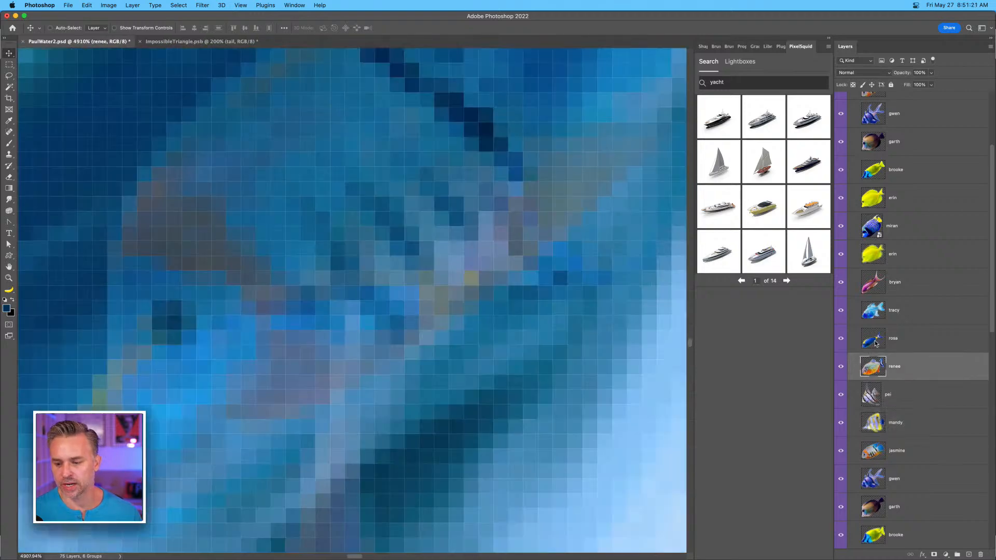
pyautogui.keyDown('alt'); pyautogui.click(873, 312); pyautogui.keyUp('alt')
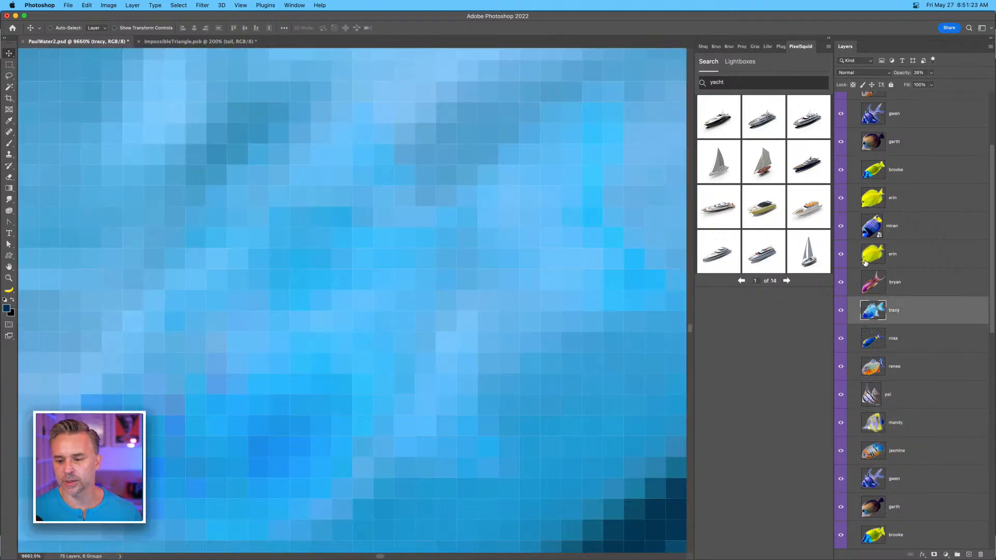
# Lower the opacity of the pink fish layer in the More Fish group to 3%.
pyautogui.keyDown('alt'); pyautogui.click(872, 289); pyautogui.keyUp('alt')
pyautogui.press('super+0')
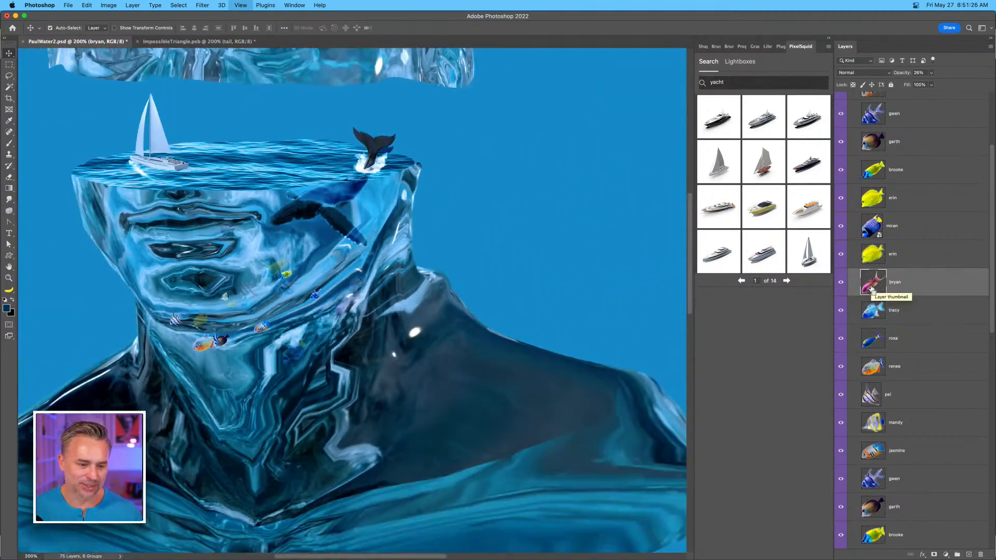
pyautogui.moveTo(289, 289); pyautogui.dragTo(468, 346)
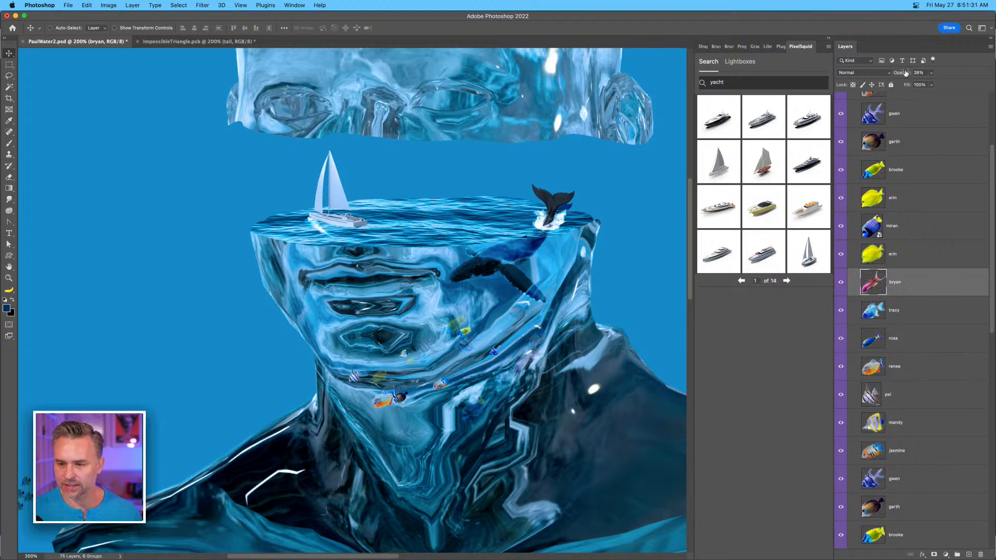
pyautogui.moveTo(905, 72); pyautogui.dragTo(894, 73)
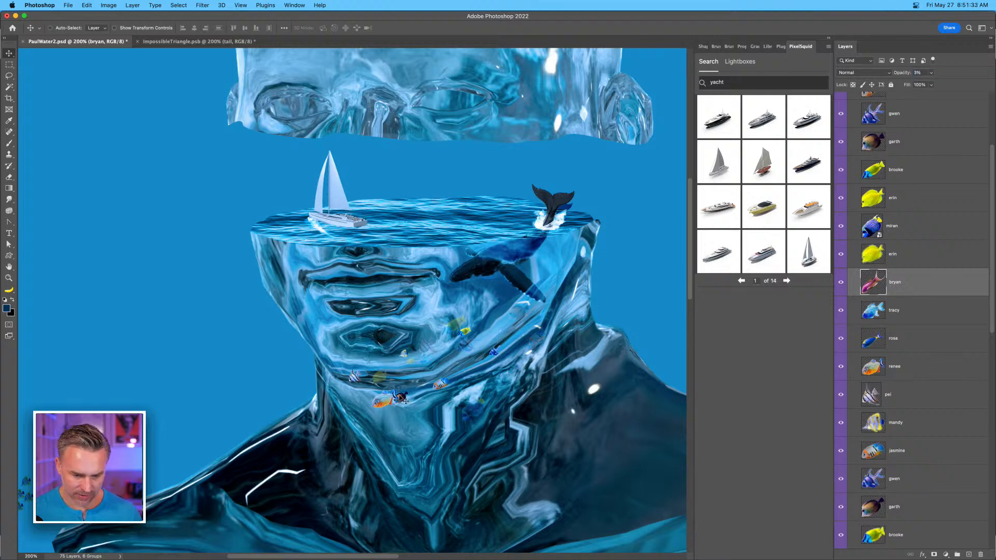
# Move the orange-bellied fish up and right onto the jaw and reduce its layer opacity to 54%.
pyautogui.keyDown('super'); pyautogui.click(383, 404); pyautogui.keyUp('super')
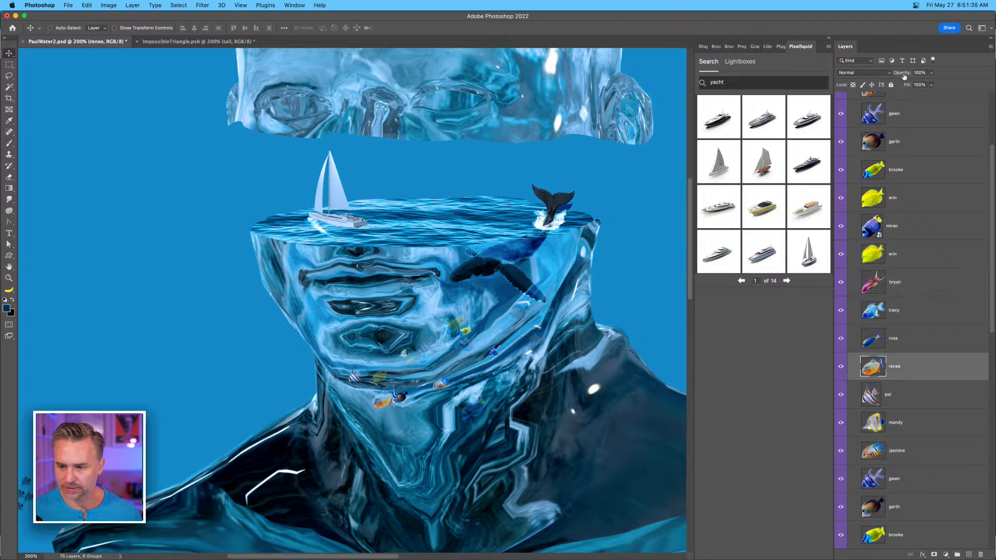
pyautogui.moveTo(904, 75); pyautogui.dragTo(889, 75)
pyautogui.moveTo(385, 399); pyautogui.dragTo(440, 366)
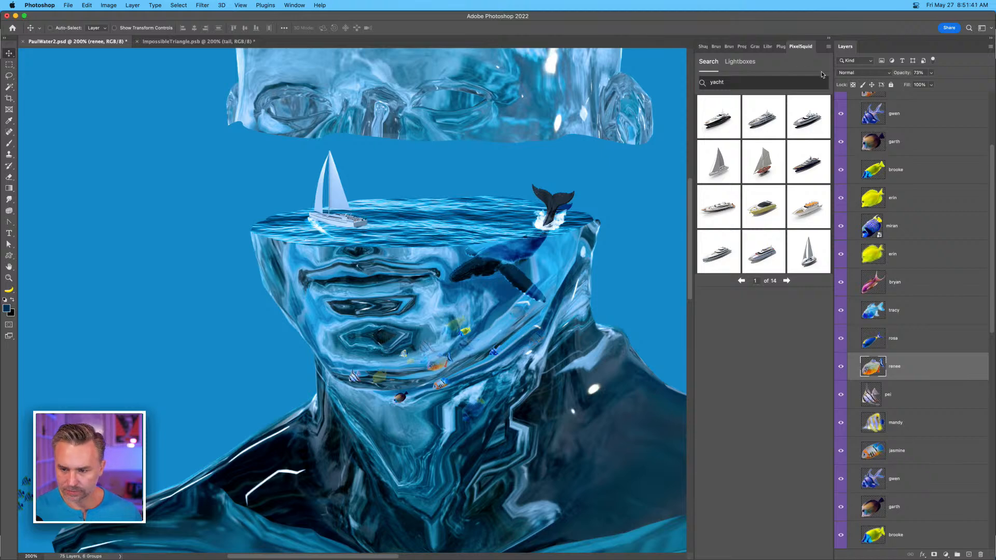
pyautogui.moveTo(898, 75); pyautogui.dragTo(899, 75)
pyautogui.scroll(4, 882, 234)
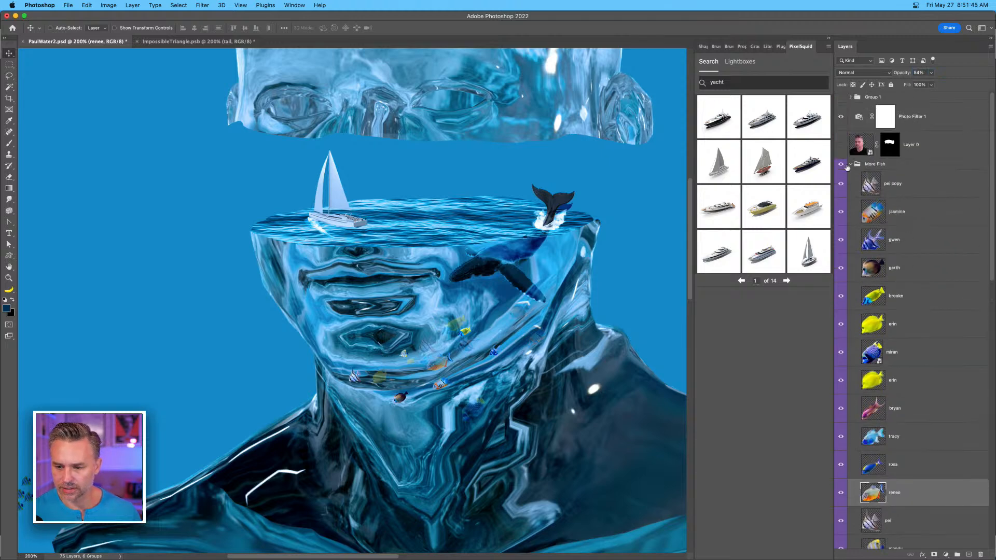
pyautogui.click(856, 153)
pyautogui.moveTo(362, 393); pyautogui.dragTo(347, 356)
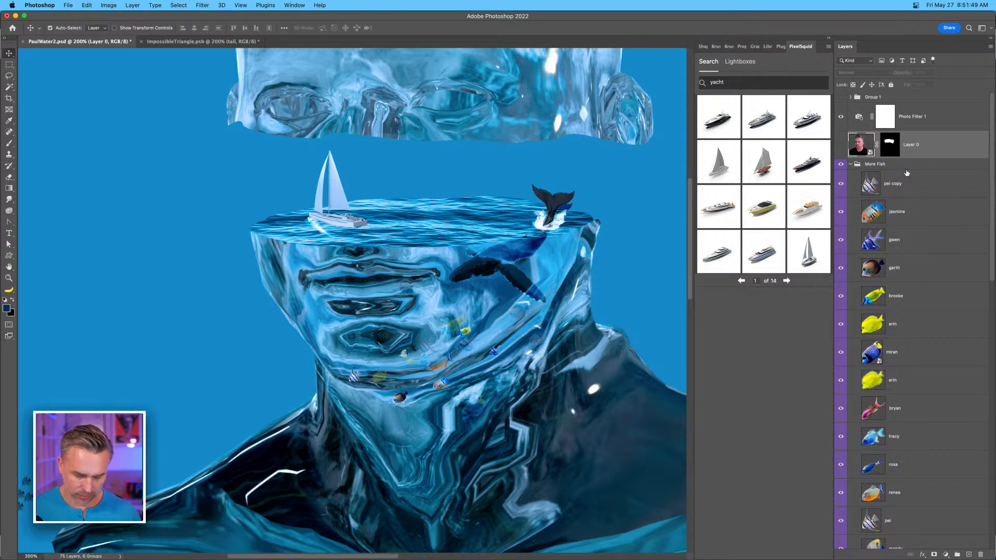
pyautogui.press('super+z')
# Move the whole More Fish group up and left so the fish swim across the chin and mouth area.
pyautogui.click(904, 167)
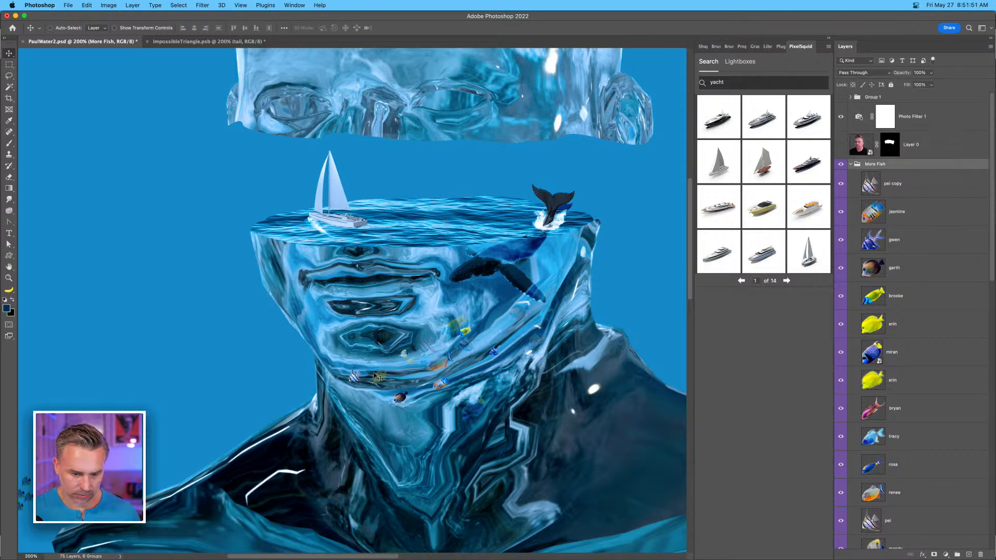
pyautogui.moveTo(377, 377); pyautogui.dragTo(337, 341)
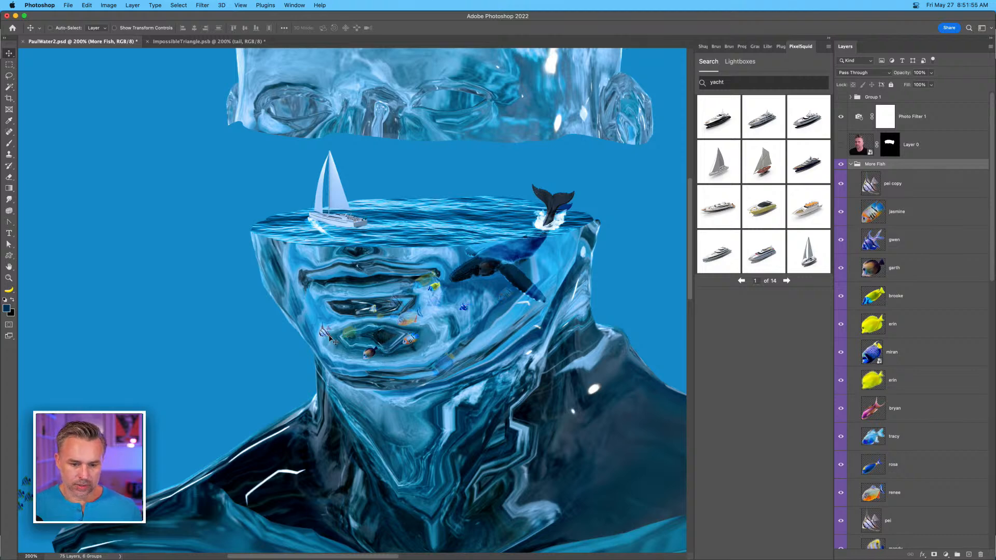
# Search the PixelSquid objects for "tentacle" and add a red octopus tentacle with a curled end.
pyautogui.press('super+minus')
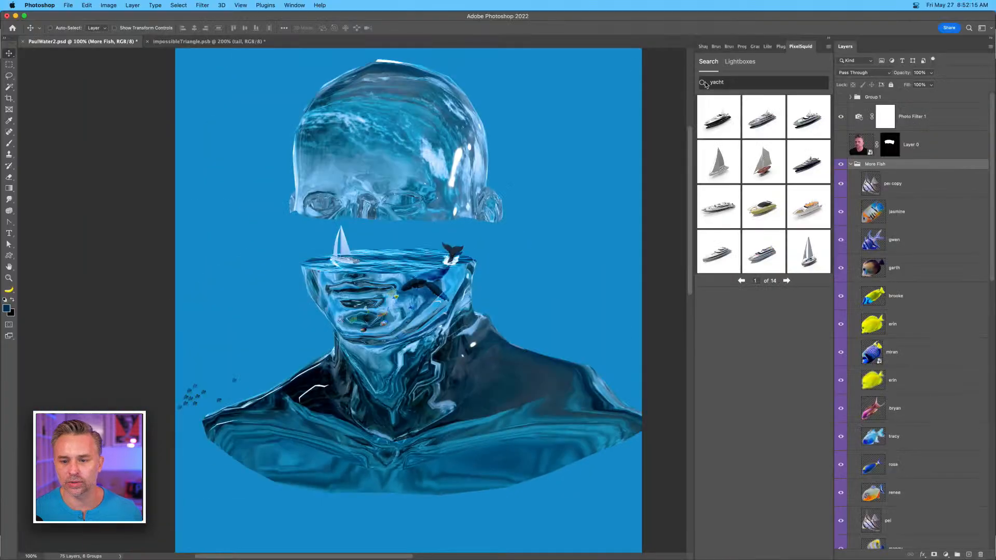
pyautogui.doubleClick(732, 85)
pyautogui.write('tenta')
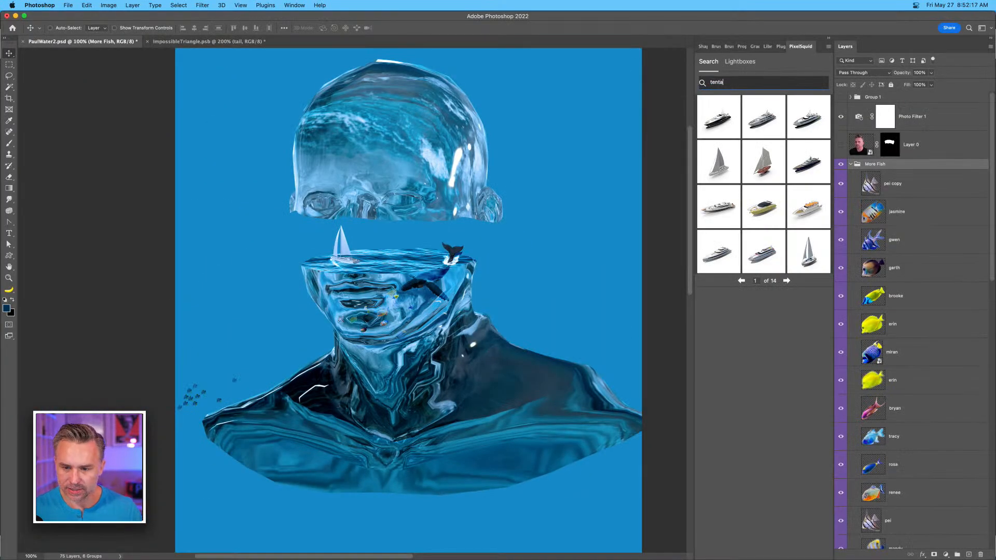
pyautogui.write('cle')
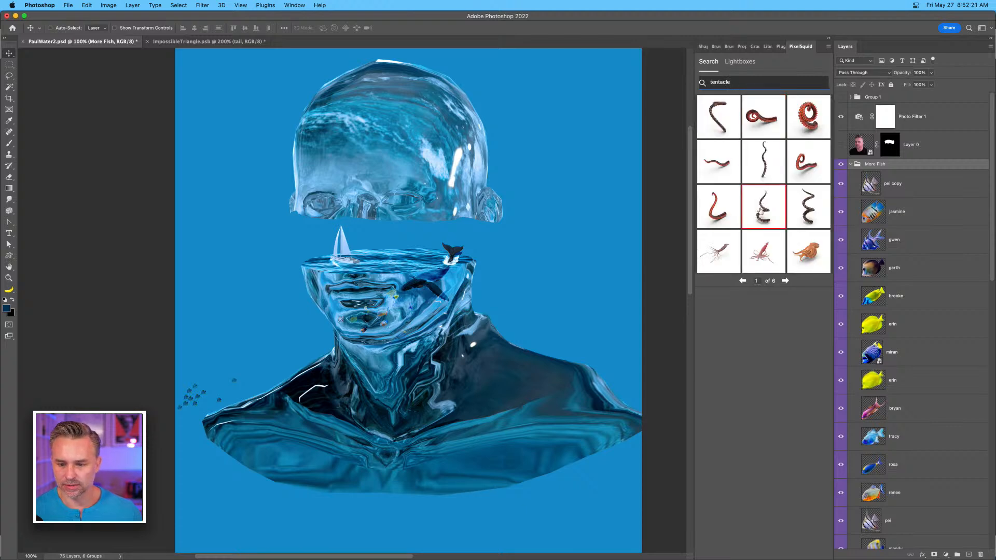
pyautogui.click(801, 162)
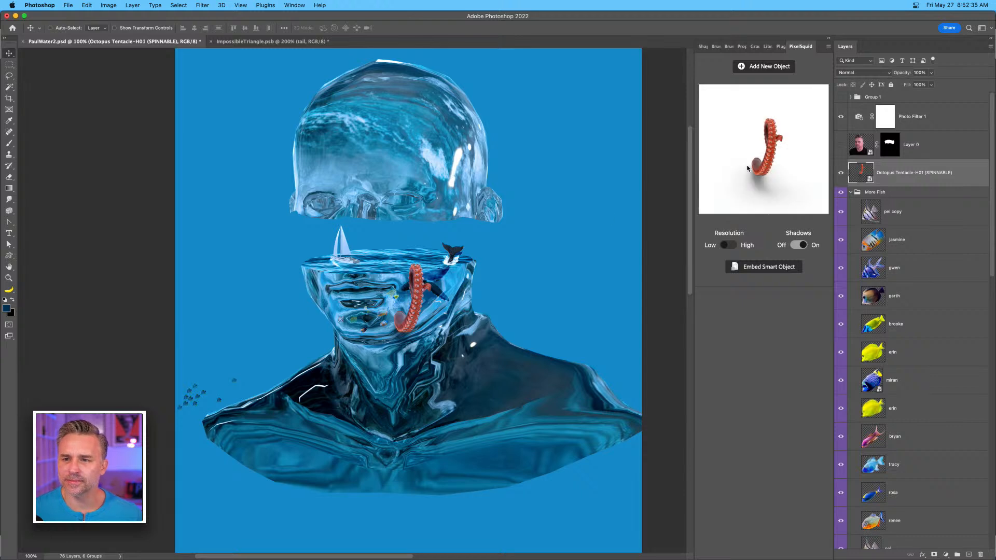
# Spin the tentacle so it rises diagonally with a curled tip, collapse the More Fish group, and move the tentacle beside the neck above the shoulder.
pyautogui.moveTo(744, 178); pyautogui.dragTo(749, 165)
pyautogui.hscroll(-2, 385, 306)
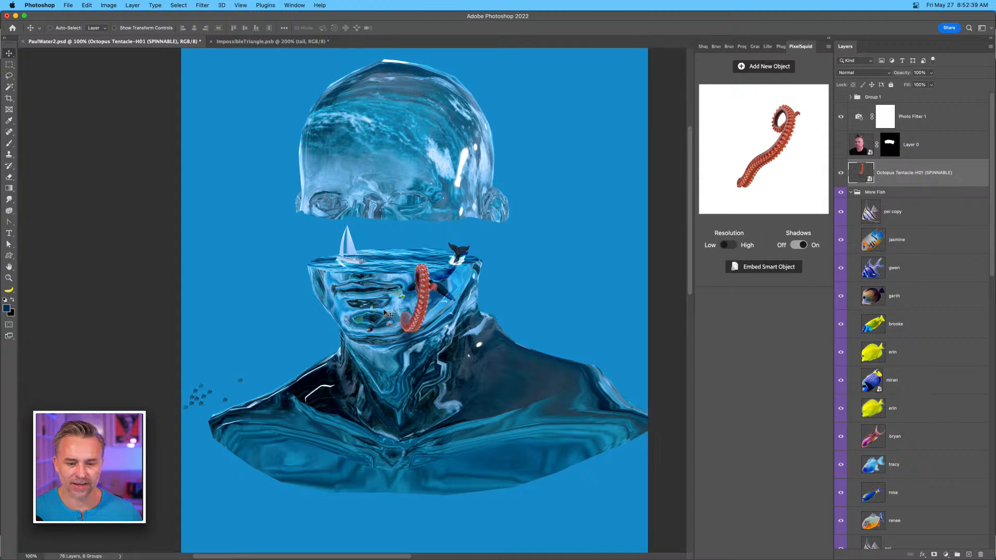
pyautogui.click(855, 193)
pyautogui.click(850, 192)
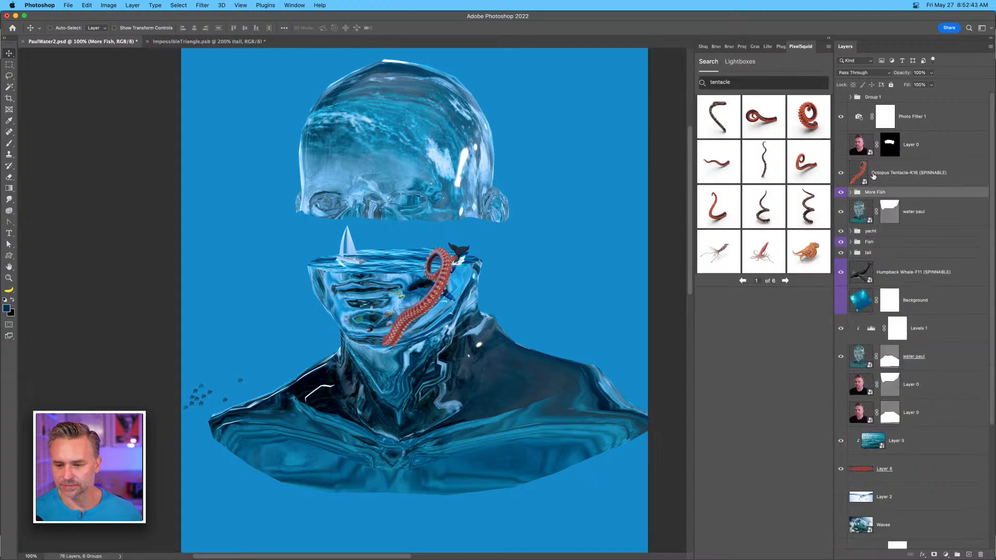
pyautogui.click(874, 177)
pyautogui.moveTo(371, 316); pyautogui.dragTo(476, 337)
# Try the tentacle layer beneath the lower water paul layer, and return it above the More Fish group.
pyautogui.moveTo(894, 176); pyautogui.dragTo(897, 222)
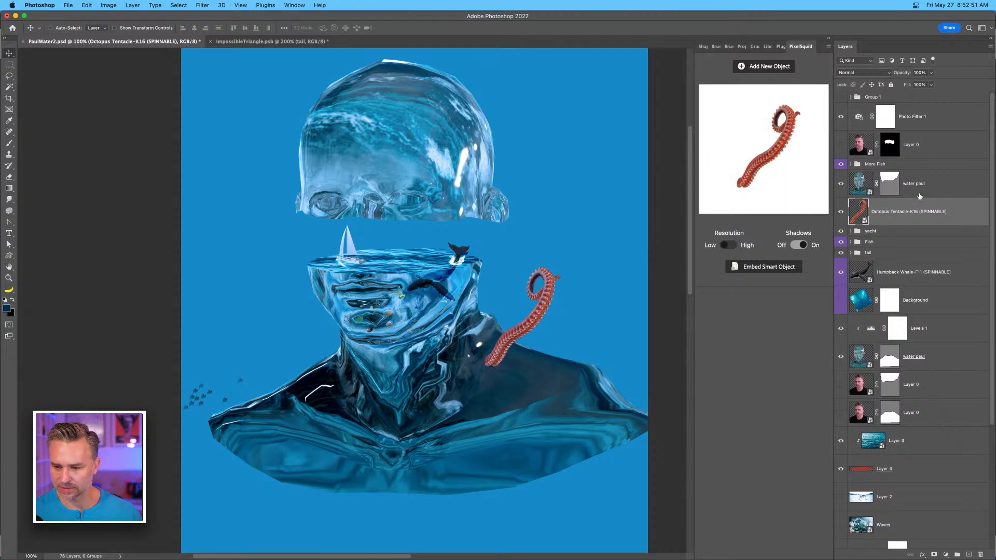
pyautogui.moveTo(925, 214); pyautogui.dragTo(921, 370)
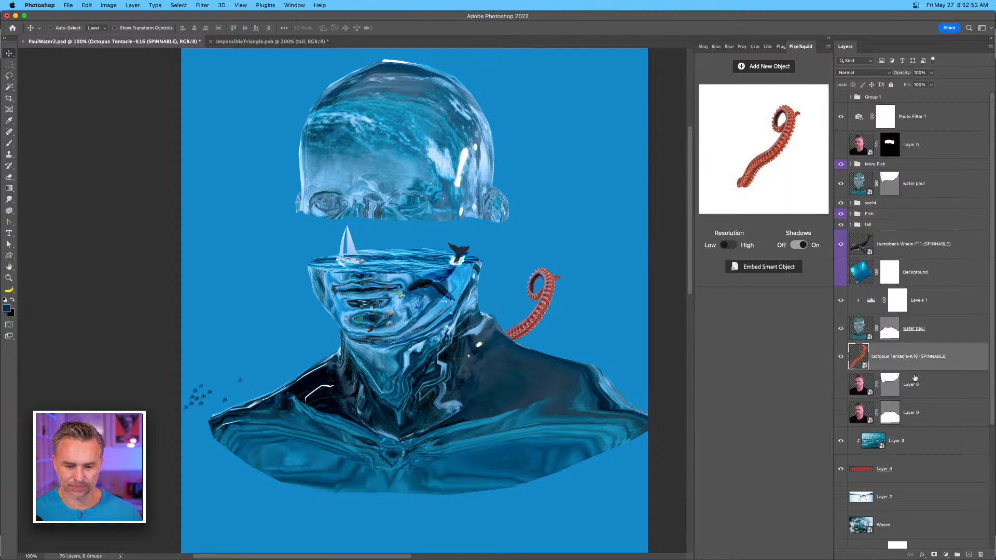
pyautogui.moveTo(487, 379); pyautogui.dragTo(204, 175)
pyautogui.press('super+plus')
pyautogui.press('super+plus')
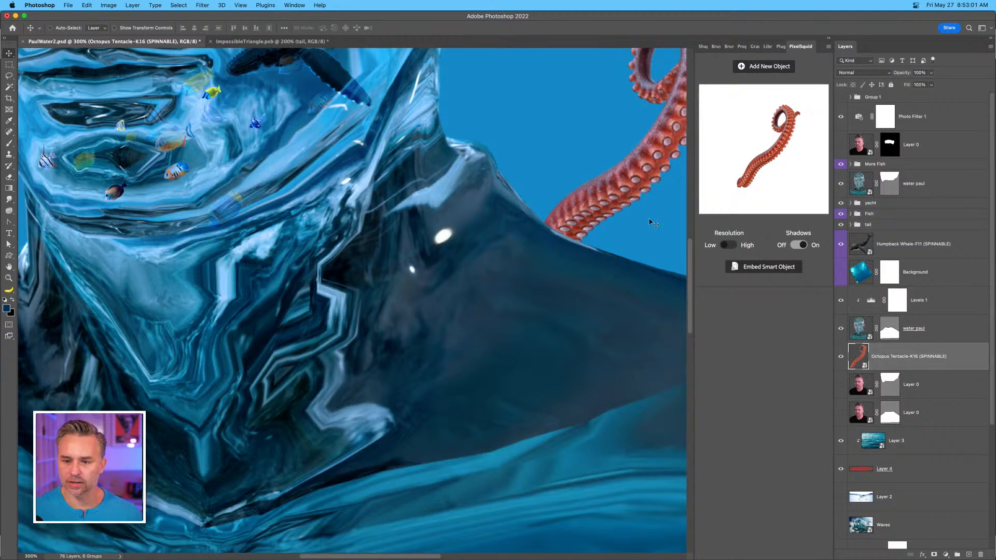
pyautogui.moveTo(874, 359); pyautogui.dragTo(918, 151)
# Scale the tentacle down to about 125% and place it rising out of the shoulder's upper edge.
pyautogui.moveTo(563, 230); pyautogui.dragTo(558, 311)
pyautogui.scroll(-5, 484, 388)
pyautogui.hscroll(-1, 529, 316)
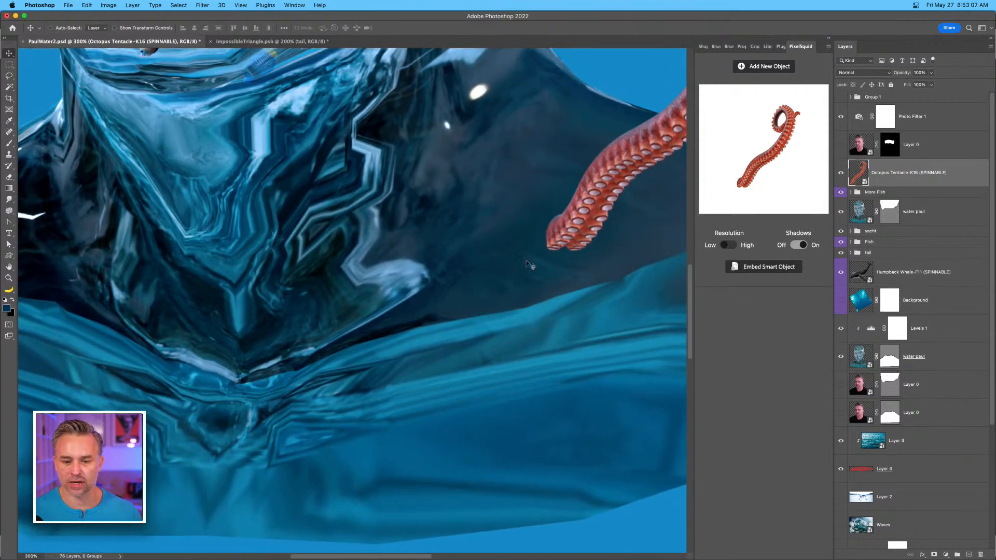
pyautogui.press('super+t')
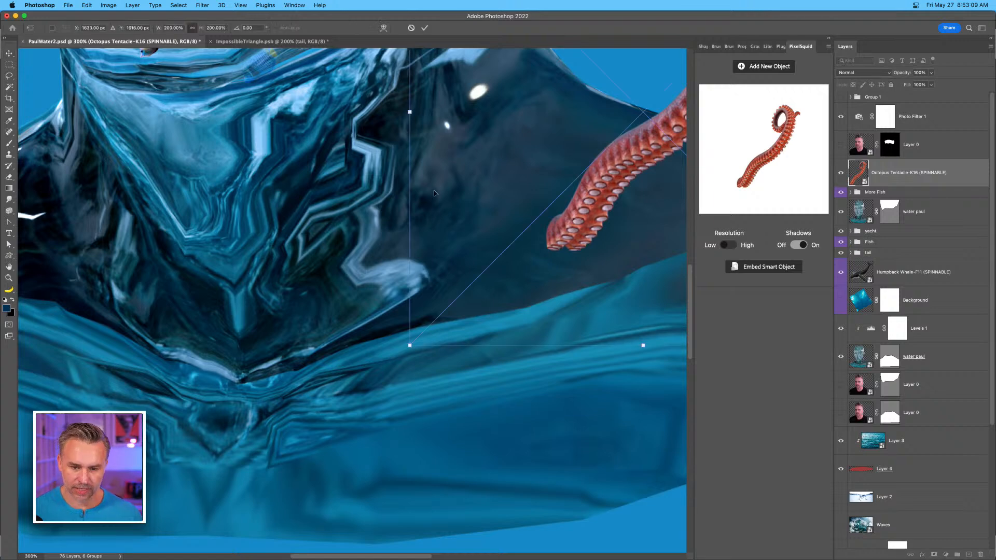
pyautogui.press('super+1')
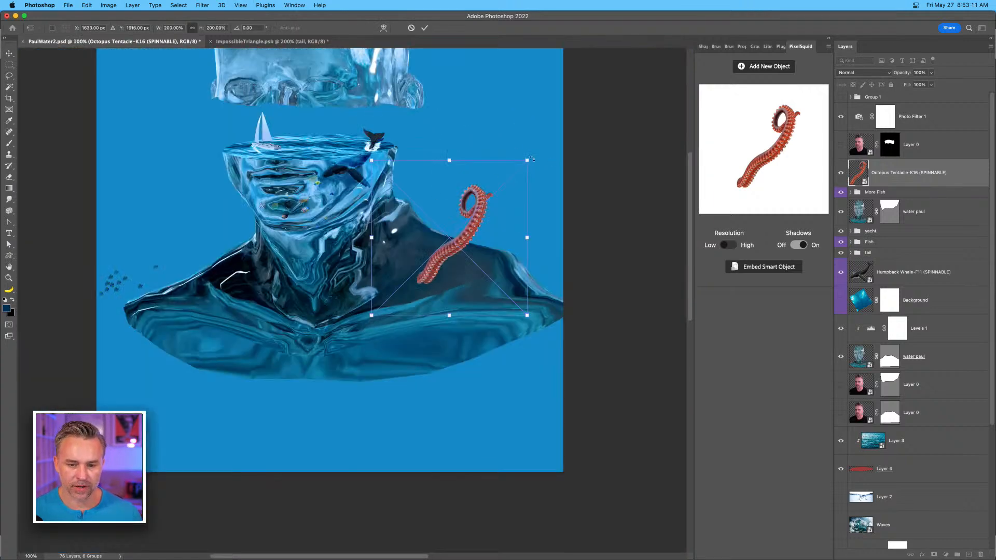
pyautogui.moveTo(528, 158); pyautogui.dragTo(468, 219)
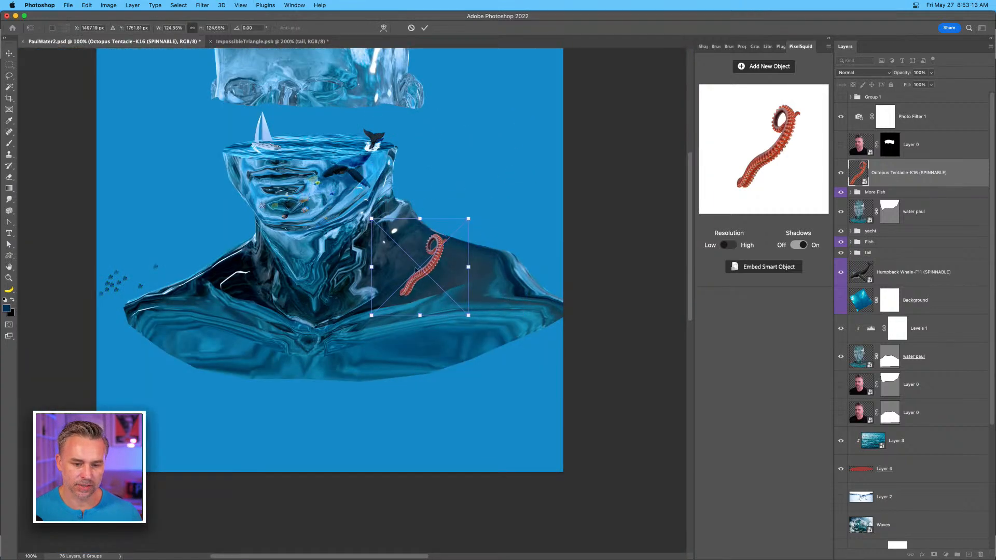
pyautogui.moveTo(416, 269); pyautogui.dragTo(447, 252)
pyautogui.press('Return')
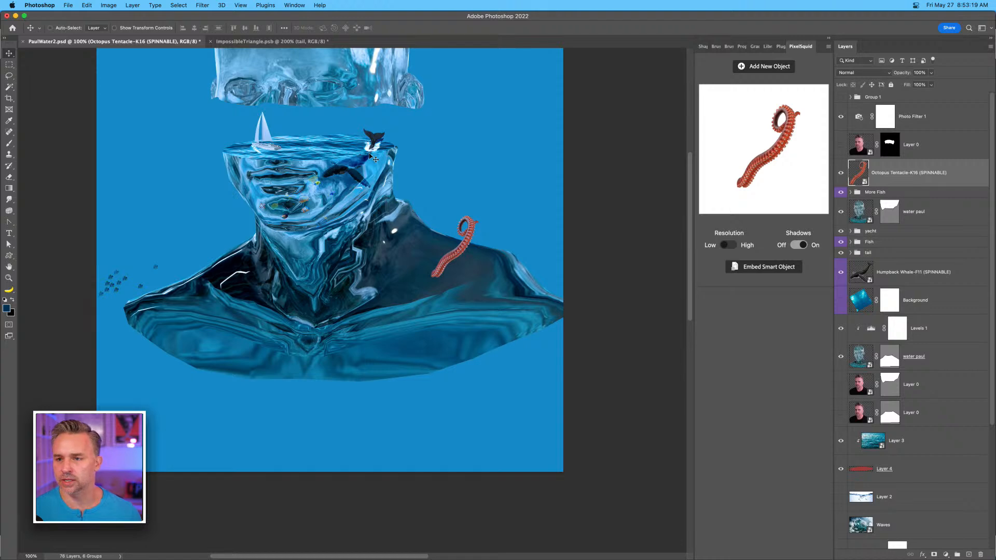
# Select the whale tail's layer, search the brushes for "cloud" and choose the first frequently used cloud brush.
pyautogui.press('super+equal')
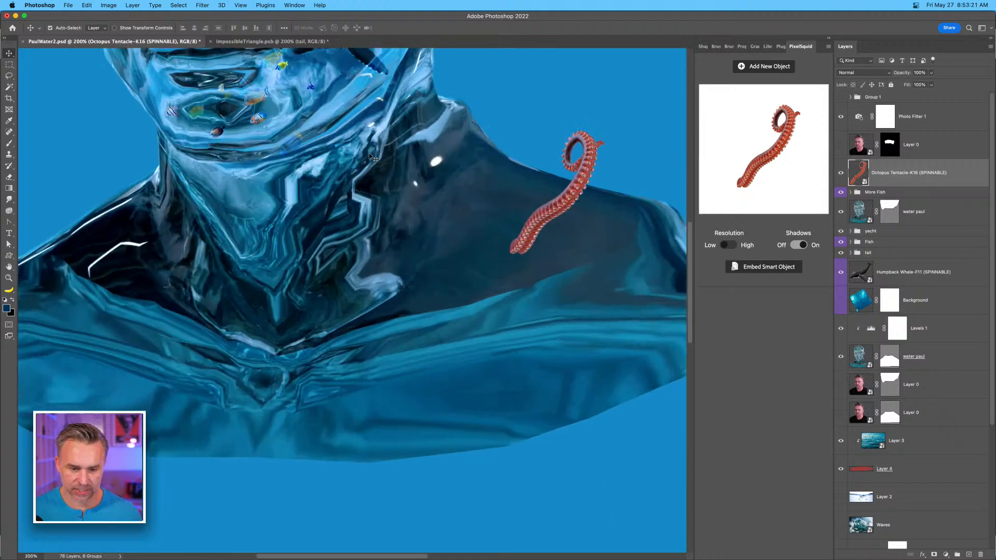
pyautogui.scroll(5, 386, 182)
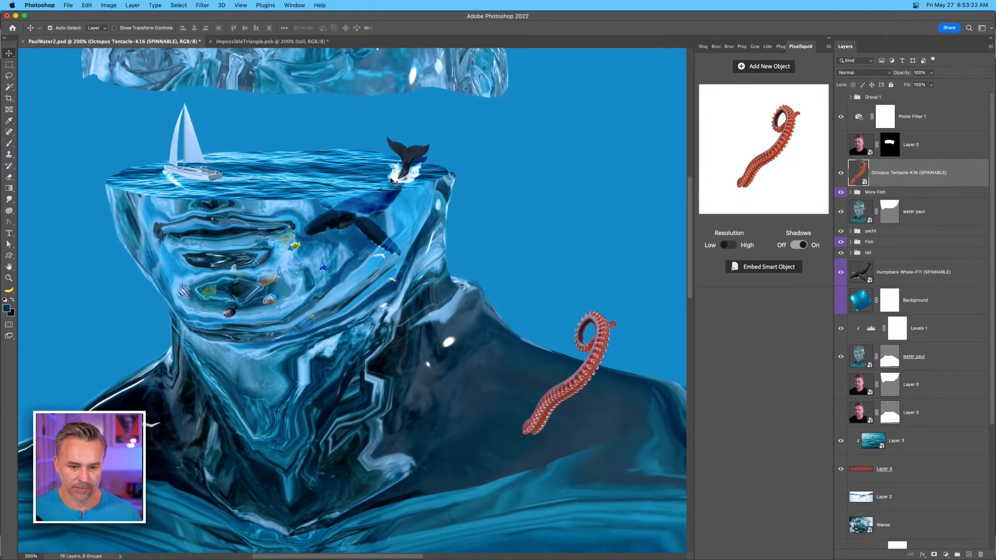
pyautogui.keyDown('super'); pyautogui.click(388, 186); pyautogui.keyUp('super')
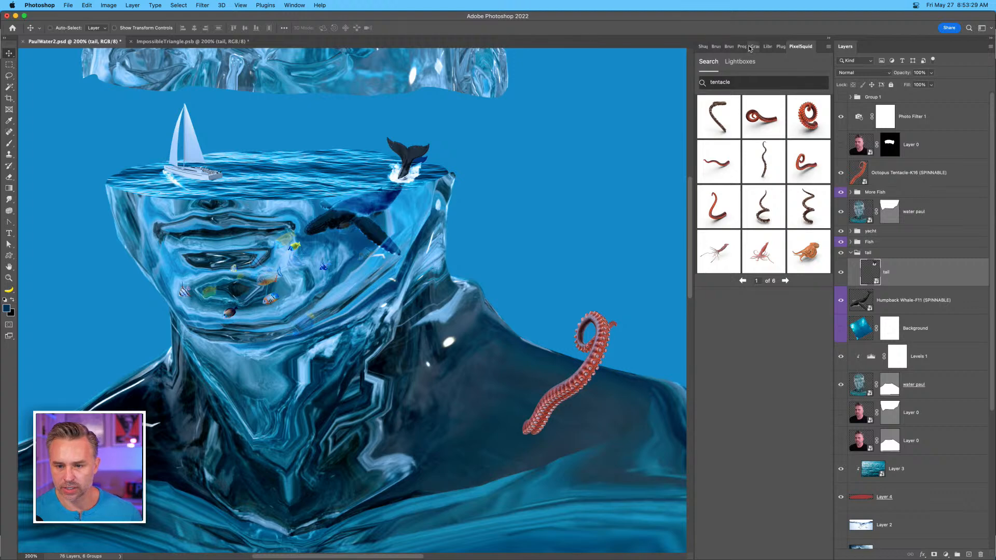
pyautogui.click(729, 46)
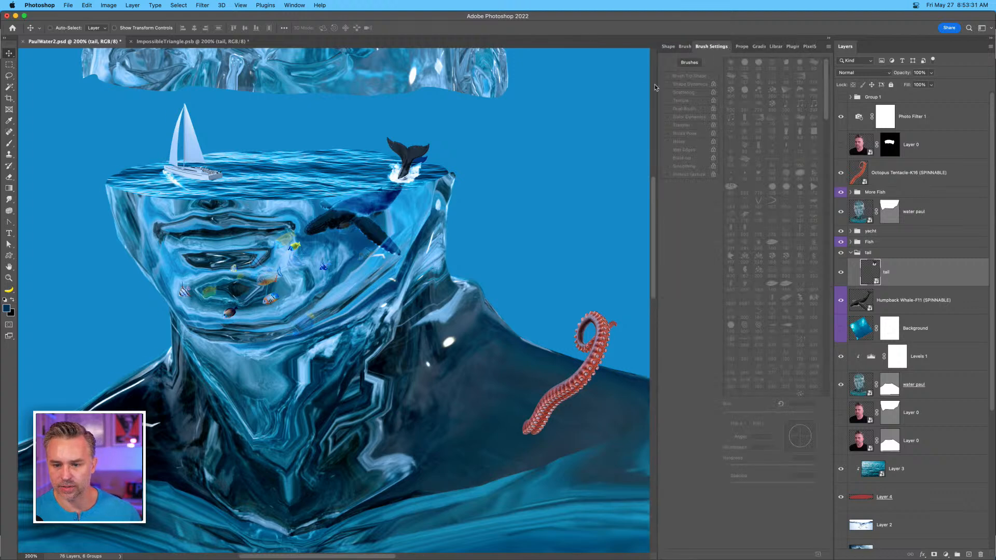
pyautogui.click(685, 46)
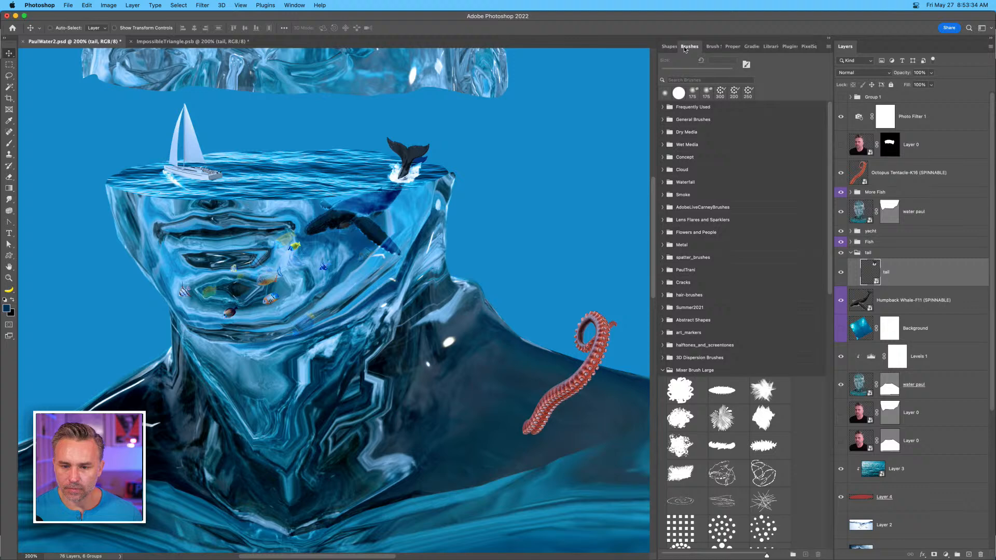
pyautogui.click(691, 80)
pyautogui.write('cloud')
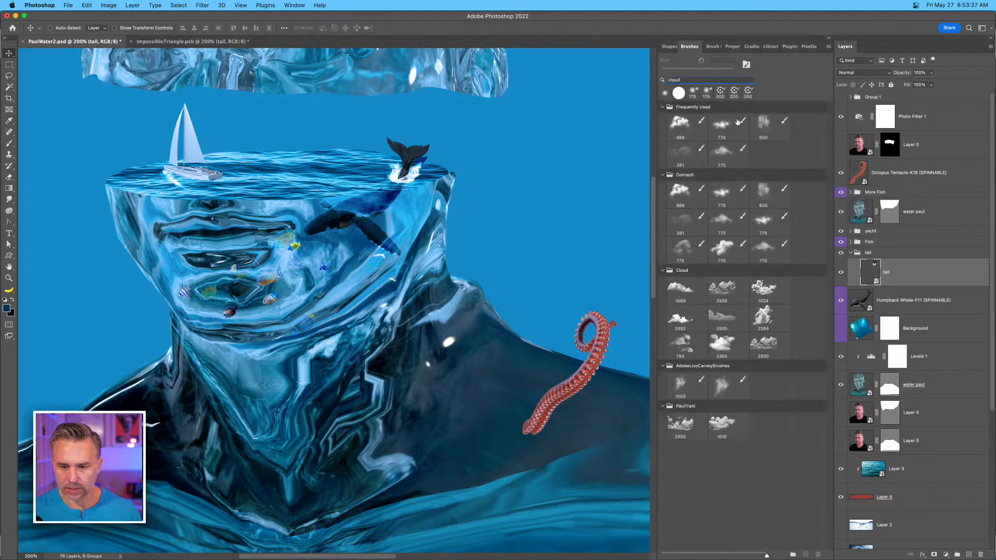
pyautogui.click(677, 123)
# Set the foreground colour to white and add a new layer above the Octopus Tentacle layer.
pyautogui.click(5, 301)
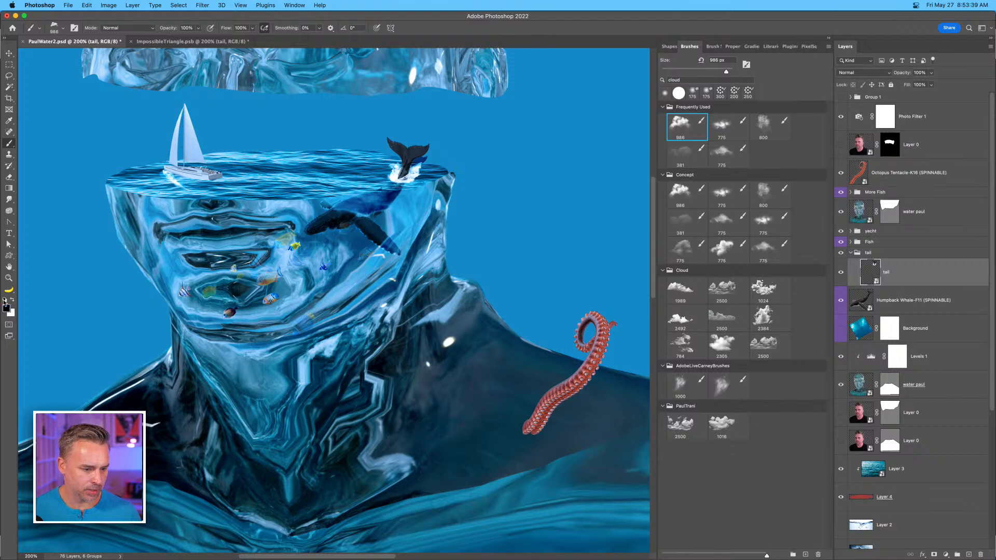
pyautogui.click(12, 300)
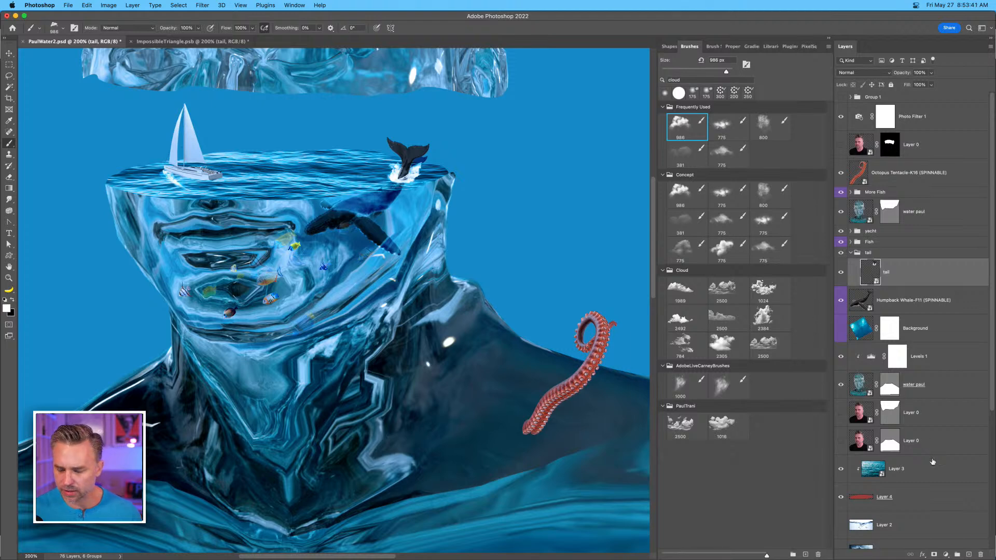
pyautogui.click(968, 555)
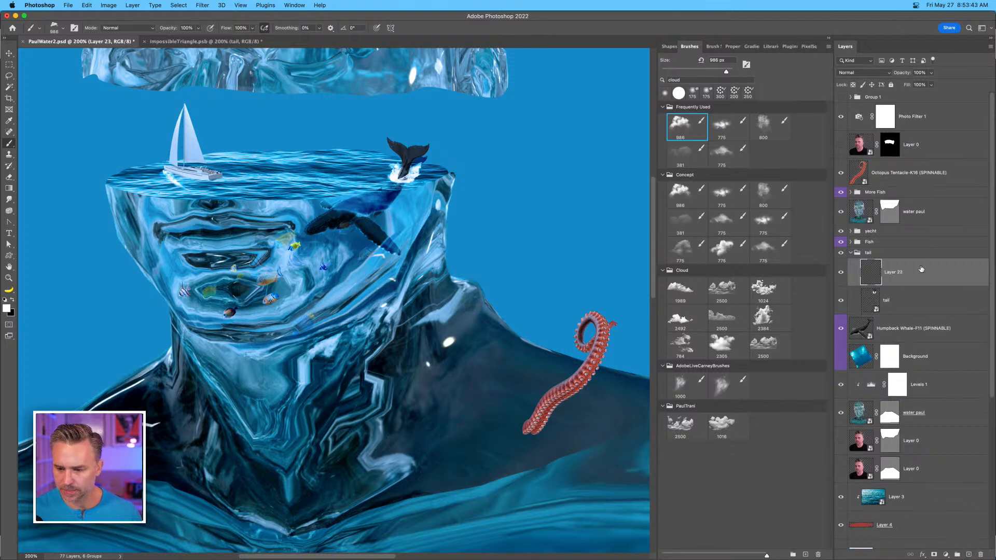
pyautogui.moveTo(922, 269); pyautogui.dragTo(916, 173)
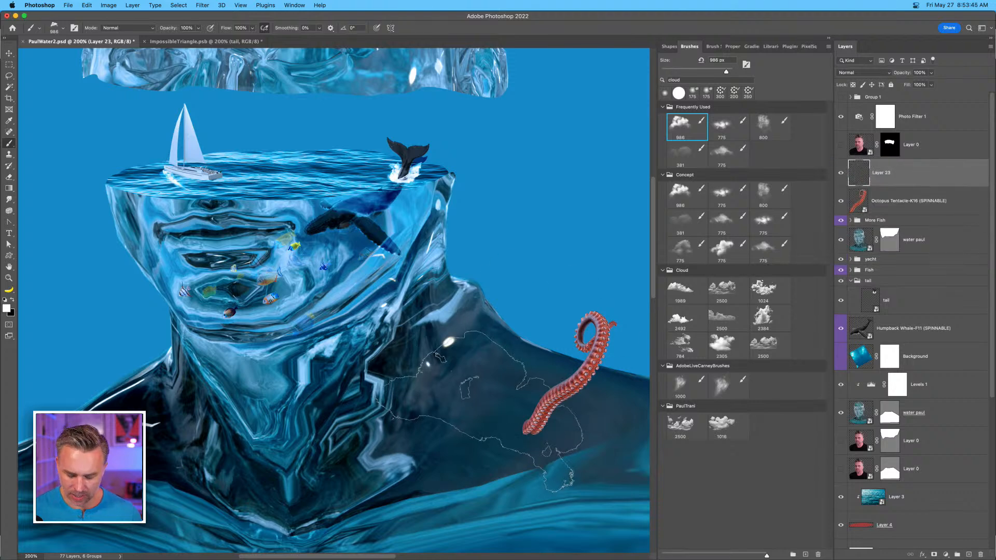
# Reduce the cloud brush to 250 px and stamp a white splash at the base of the tentacle.
pyautogui.press('[')
pyautogui.press('[')
pyautogui.press('[')
pyautogui.press('[')
pyautogui.press('[')
pyautogui.press('[')
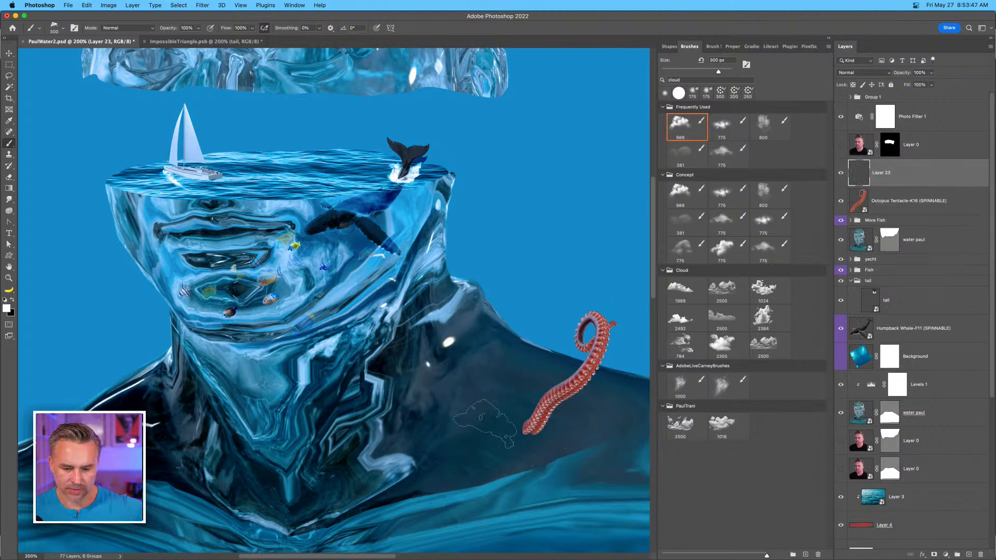
pyautogui.press('[')
pyautogui.press('[')
pyautogui.press('[')
pyautogui.press('[')
pyautogui.press('[')
pyautogui.click(522, 433)
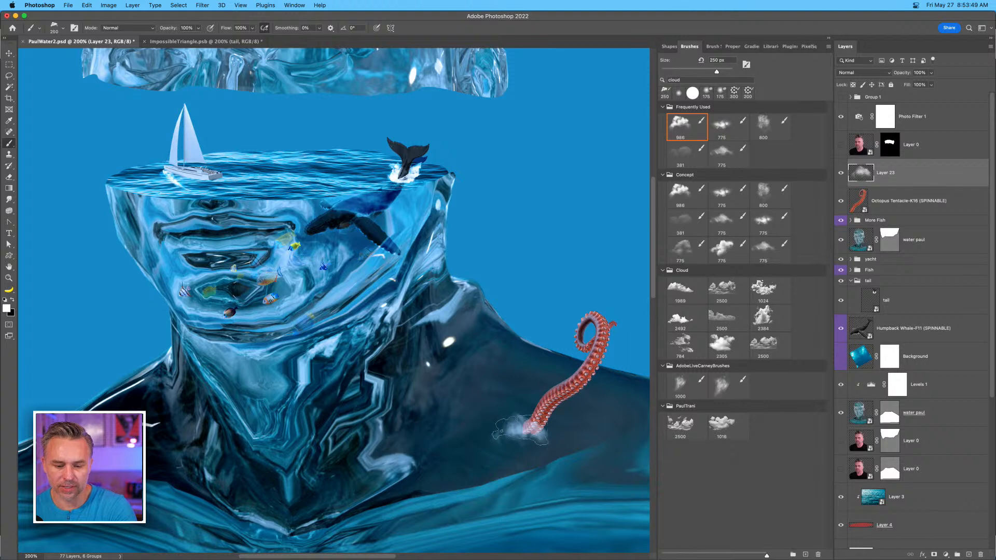
# Reduce the cloud brush to 100 px and build up denser foam around the tentacle's base.
pyautogui.press('[')
pyautogui.press('[')
pyautogui.click(527, 442)
pyautogui.click(517, 439)
pyautogui.click(512, 436)
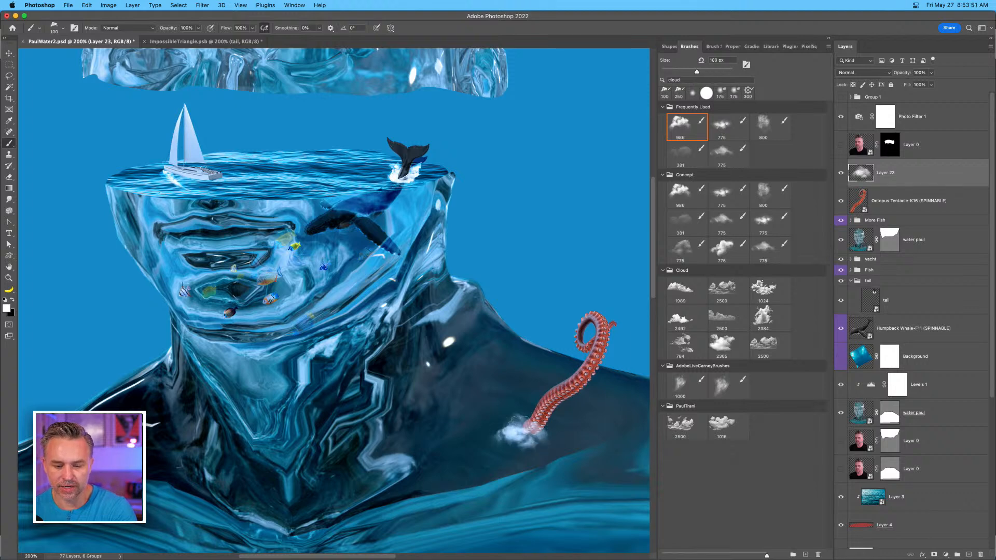
pyautogui.click(518, 419)
pyautogui.click(516, 413)
pyautogui.click(543, 443)
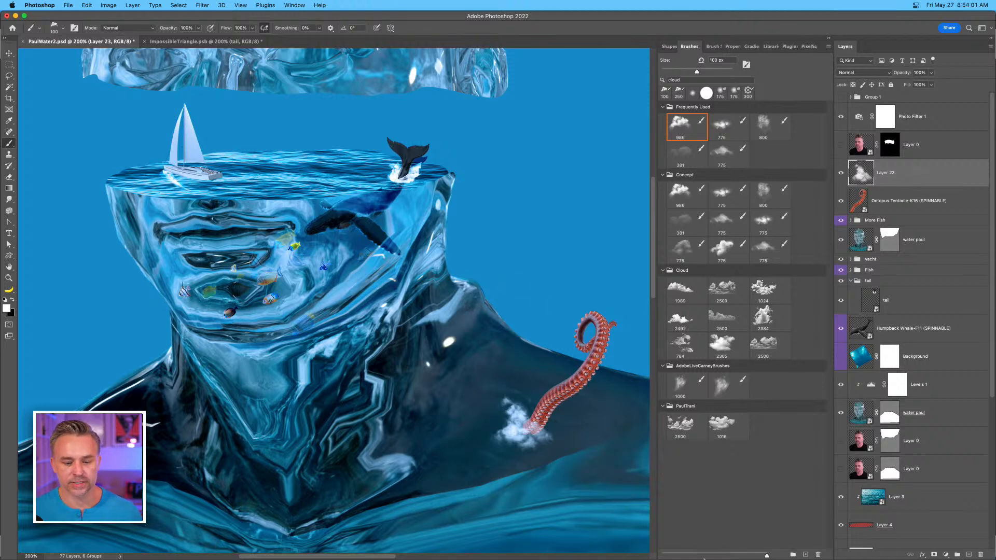
# Switch to Google Chrome, dismissing the clipboard alert, and license the calm ocean photo on Adobe Stock with the free Standard License.
pyautogui.click(545, 557)
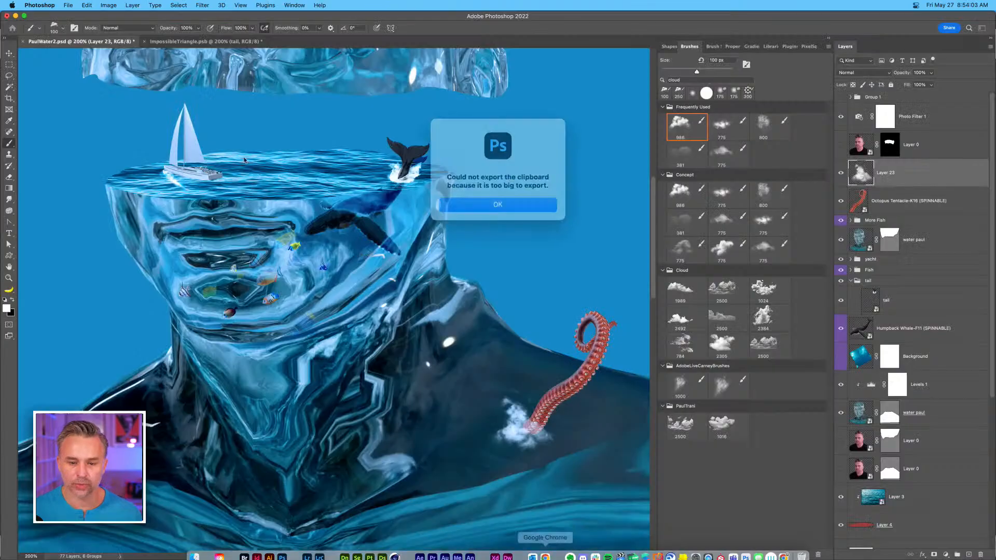
pyautogui.click(469, 199)
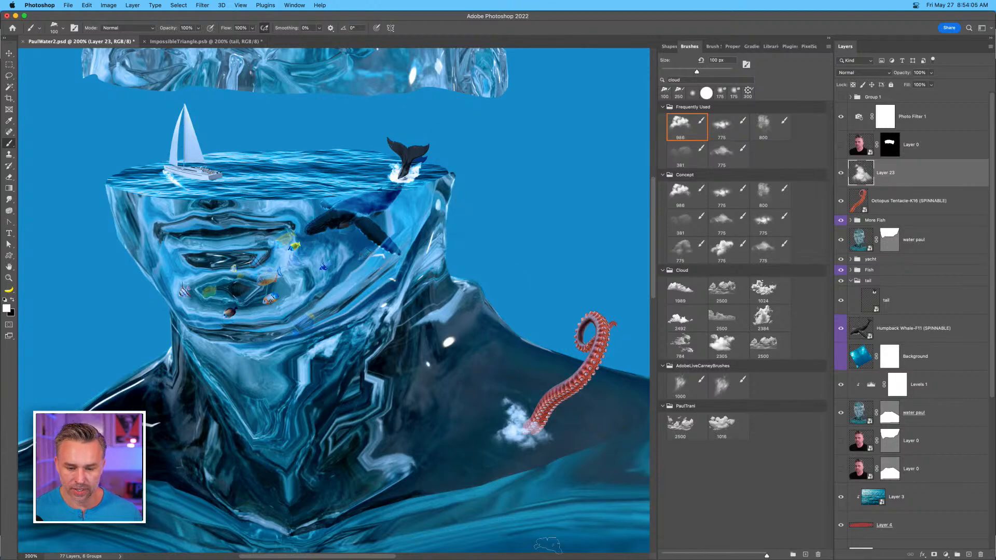
pyautogui.moveTo(544, 553)
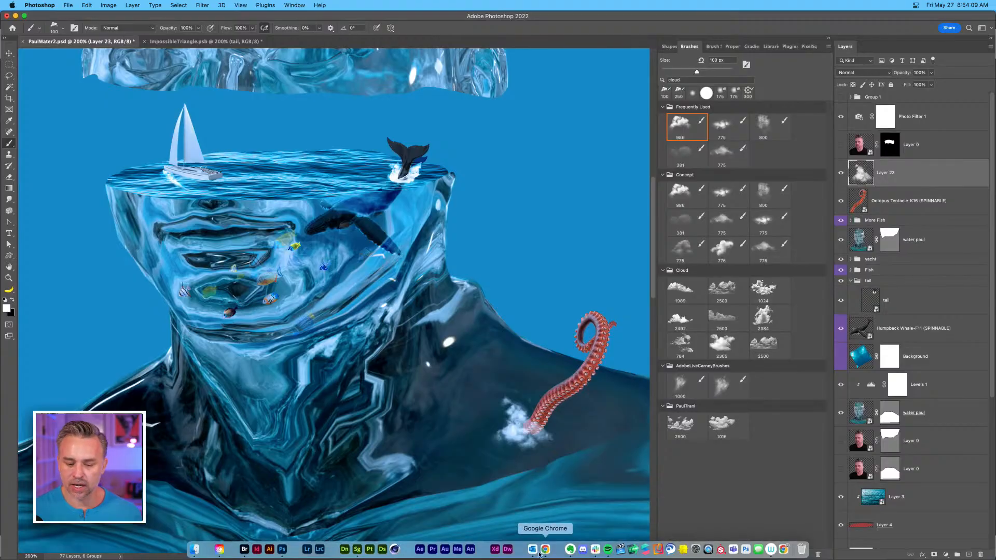
pyautogui.click(545, 551)
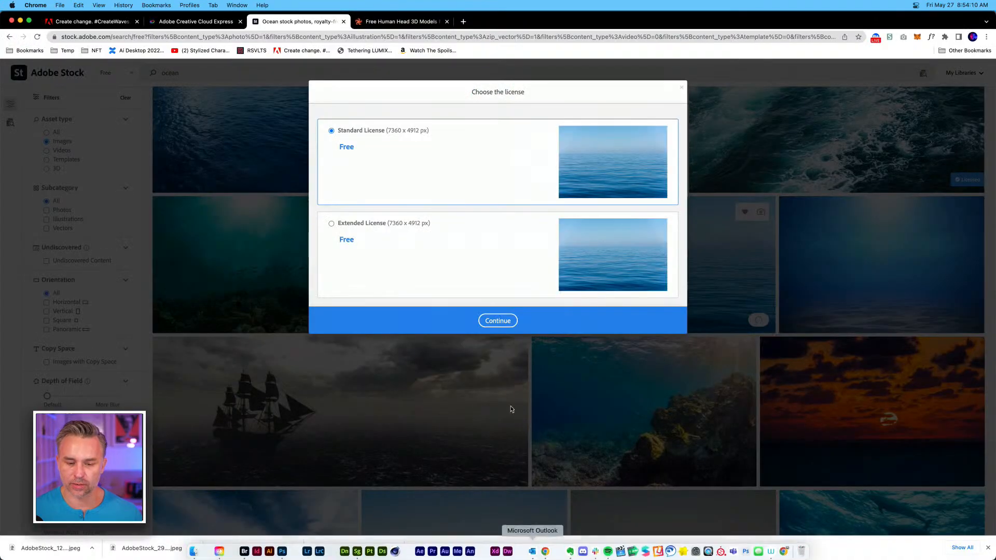
pyautogui.click(498, 321)
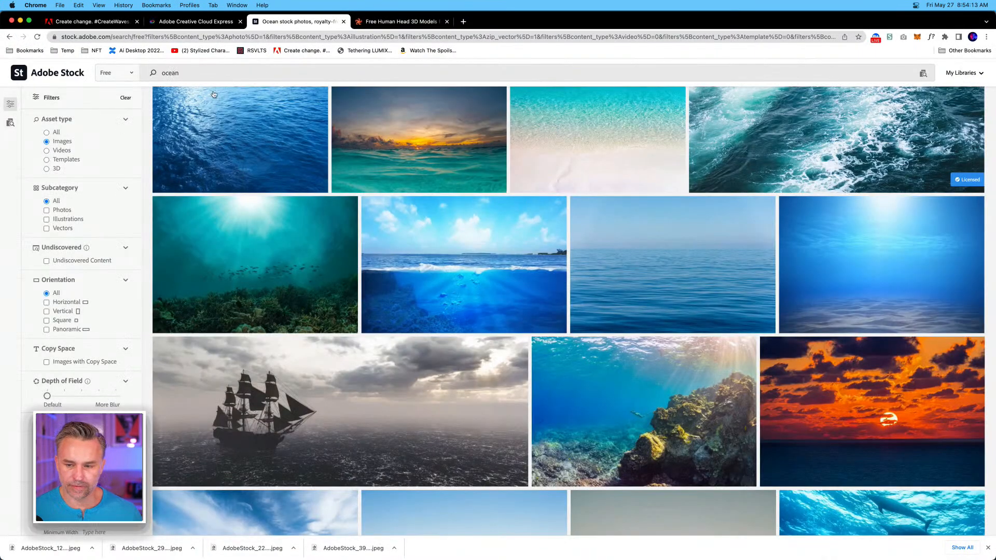
# License the free aerial photo of foamy surf with the Standard License and request a license for the wave crashing on rocks.
pyautogui.scroll(-5, 879, 305)
pyautogui.scroll(-10, 784, 317)
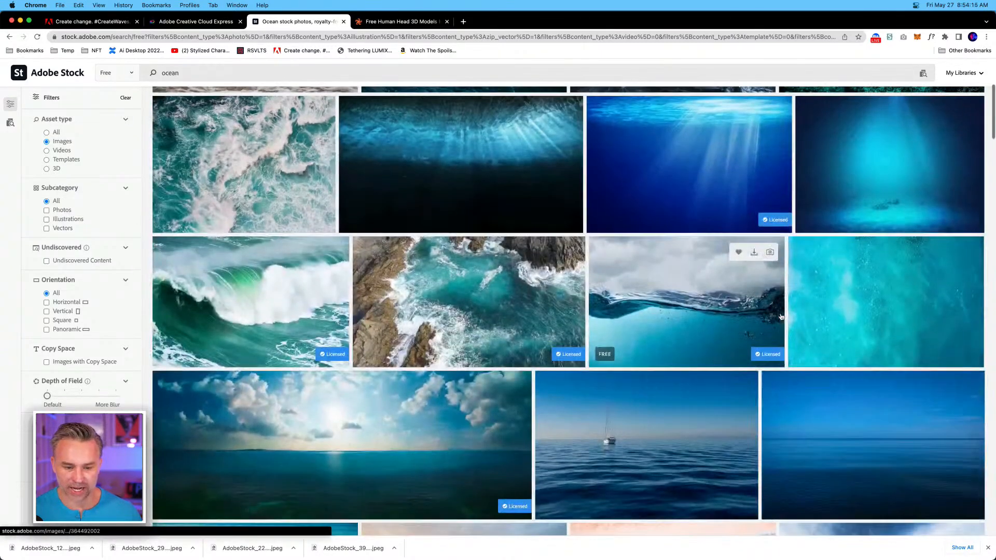
pyautogui.scroll(2, 539, 249)
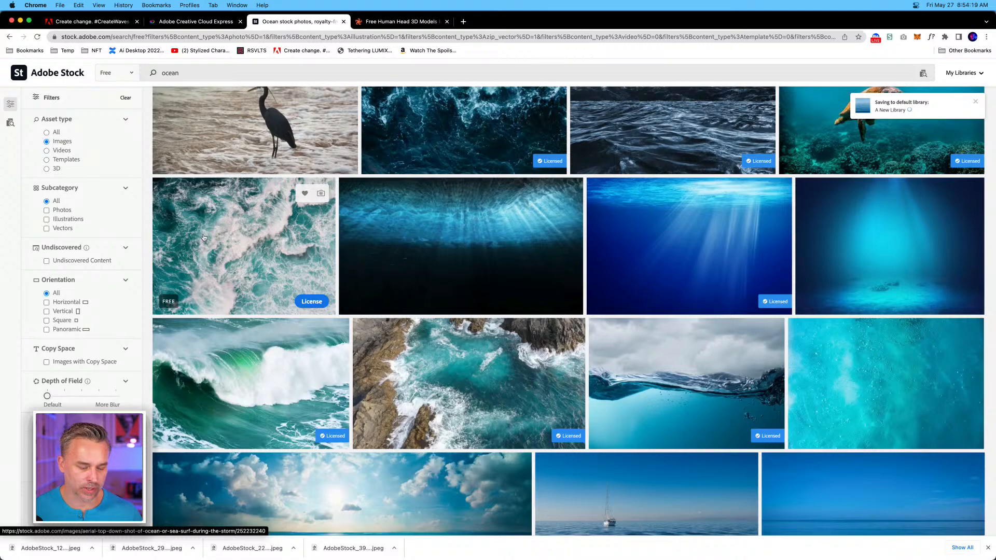
pyautogui.click(312, 302)
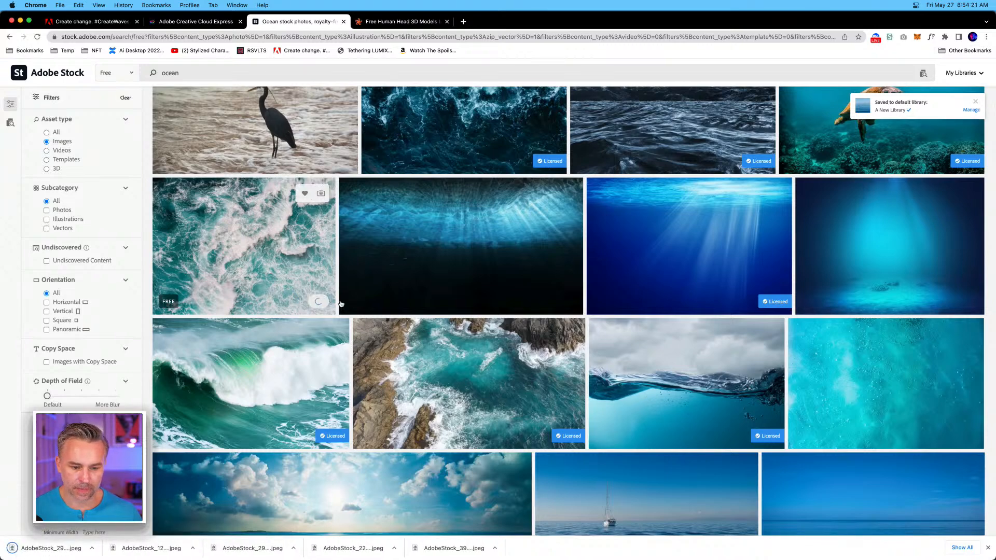
pyautogui.scroll(-5, 572, 269)
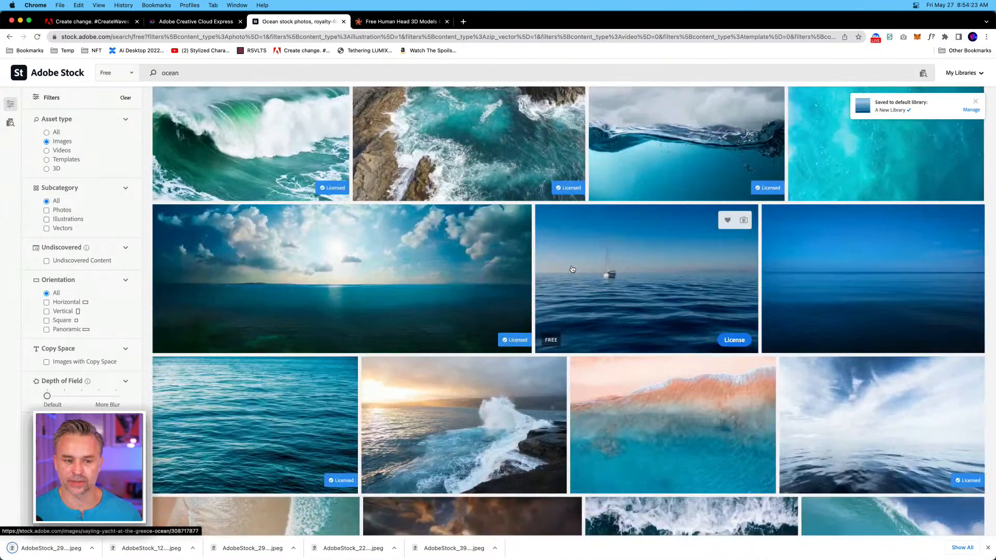
pyautogui.scroll(-3, 572, 269)
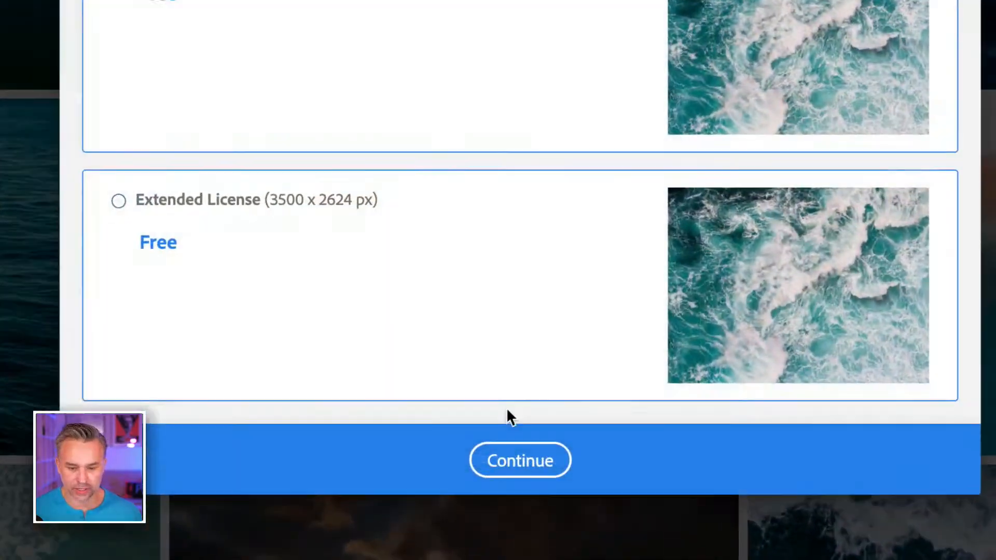
pyautogui.click(517, 461)
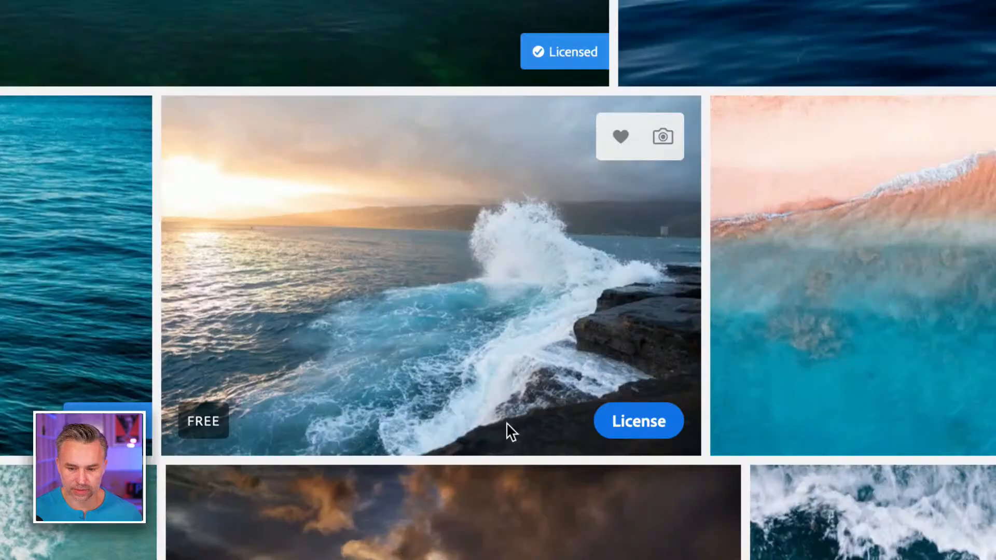
pyautogui.click(630, 428)
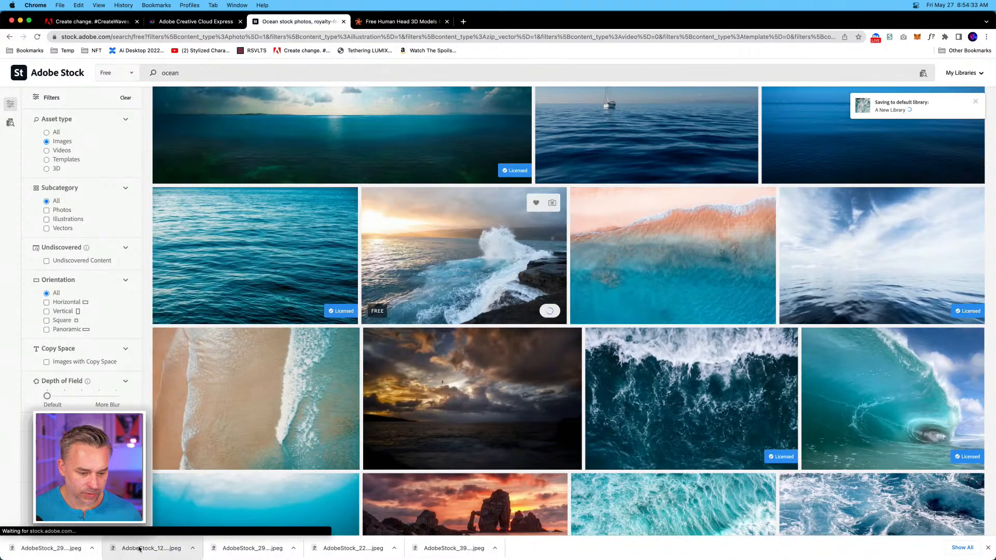
# Switch to Finder's Downloads folder, open AdobeStock_296583575.jpeg in Photoshop, select the whole image and close its document.
pyautogui.click(193, 549)
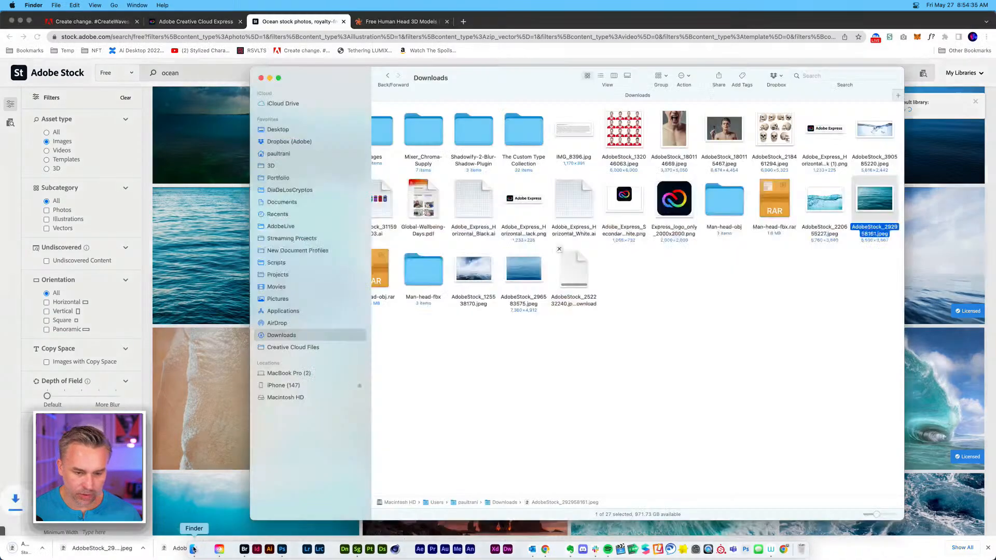
pyautogui.hscroll(-2, 507, 340)
pyautogui.click(541, 270)
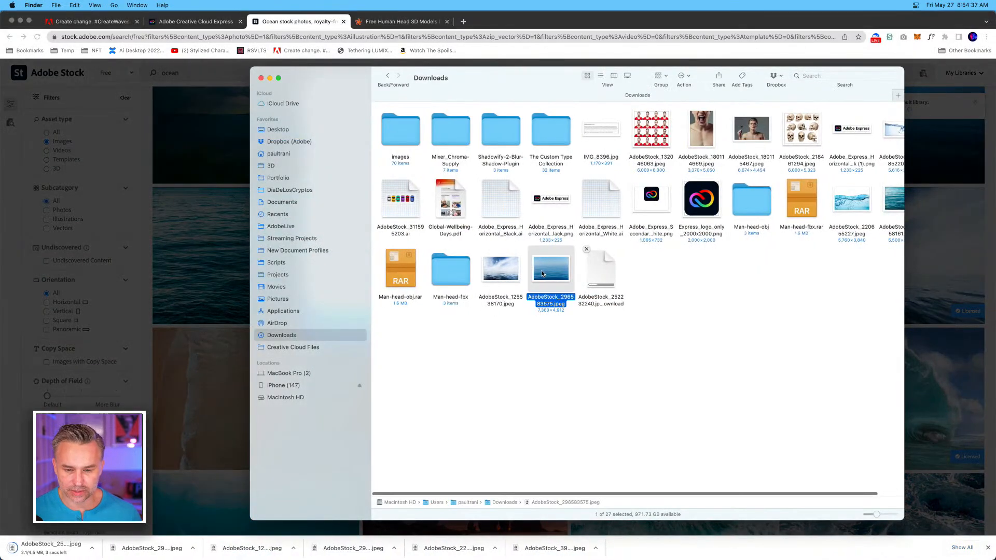
pyautogui.doubleClick(541, 271)
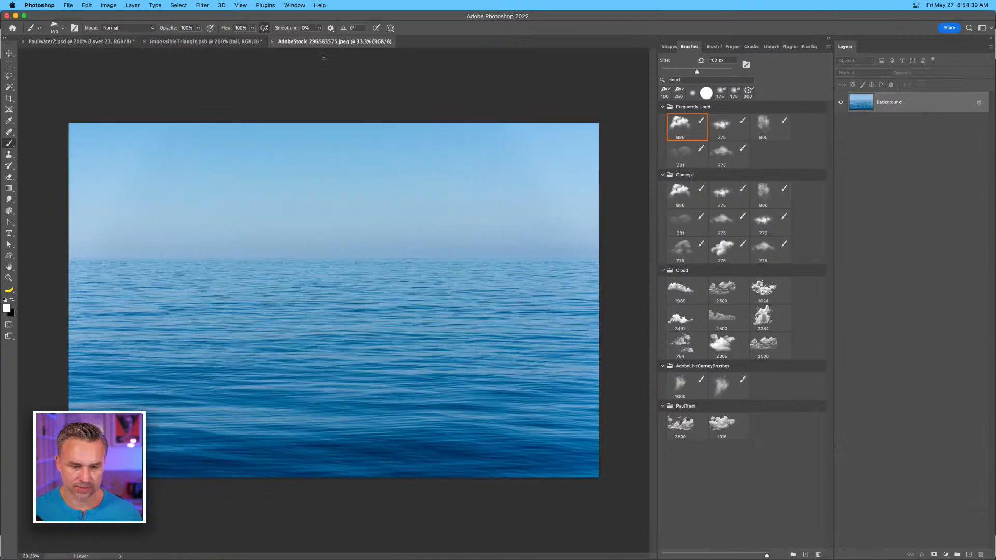
pyautogui.press('super+a')
pyautogui.press('super+w')
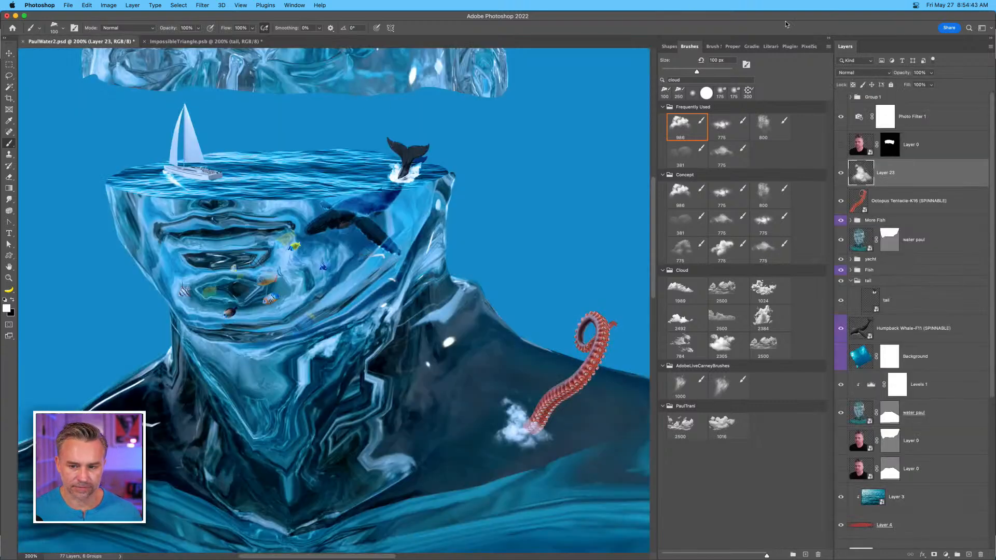
pyautogui.moveTo(470, 553)
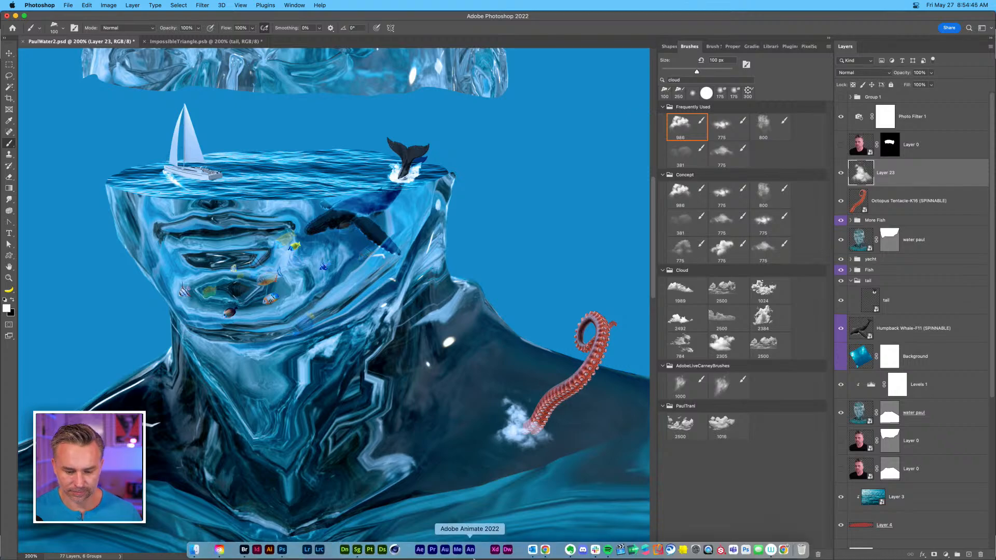
pyautogui.click(547, 550)
pyautogui.click(495, 200)
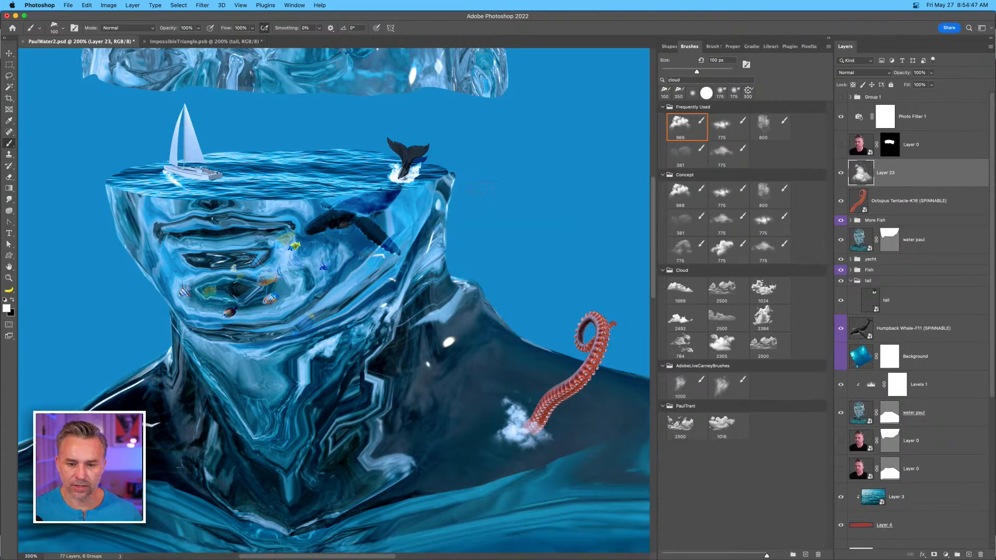
pyautogui.moveTo(582, 556)
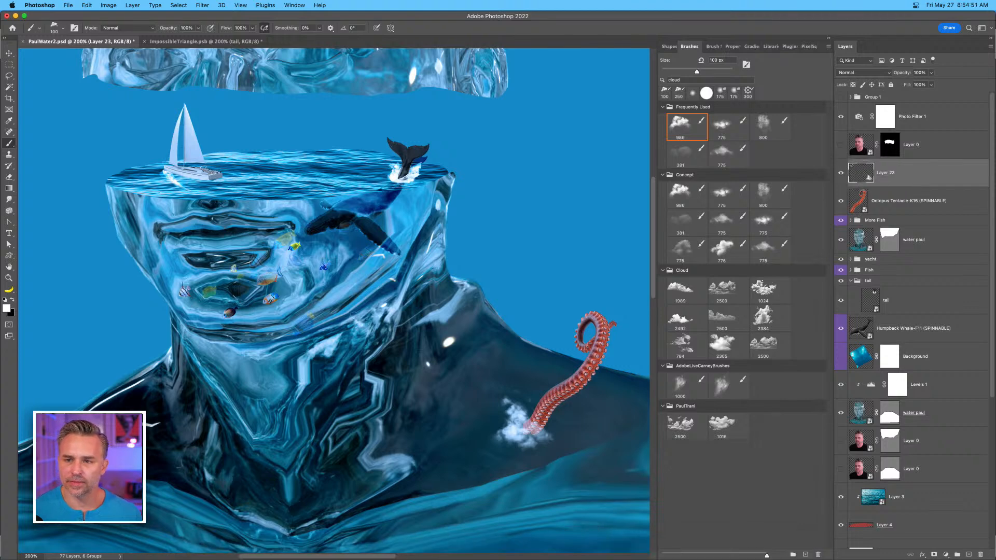
# Hide the Photo Filter 1 layer and add a Levels adjustment above Layer 23 with the white input level at 203.
pyautogui.hotkey('ctrl', '-')
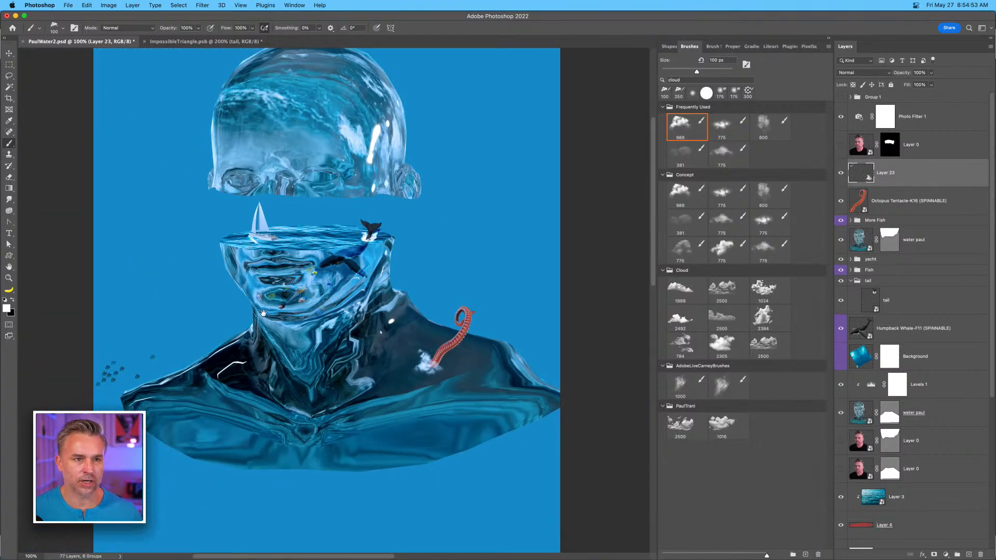
pyautogui.moveTo(263, 314); pyautogui.dragTo(312, 377)
pyautogui.hotkey('ctrl', '+')
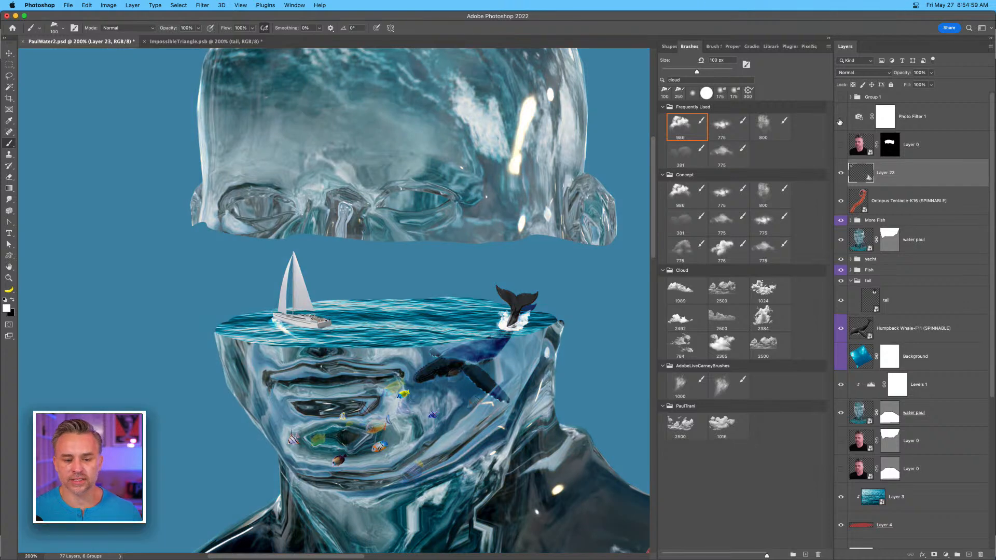
pyautogui.click(946, 555)
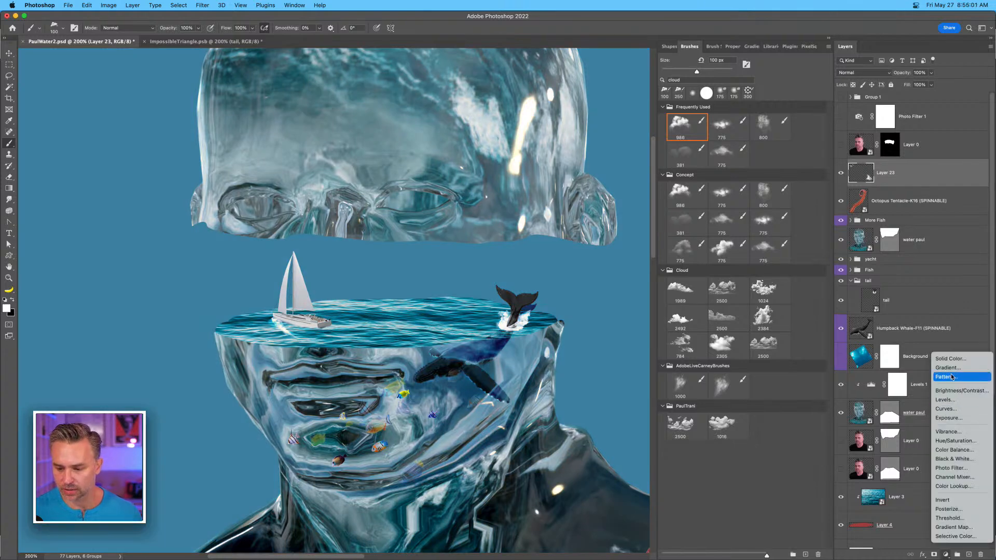
pyautogui.click(960, 403)
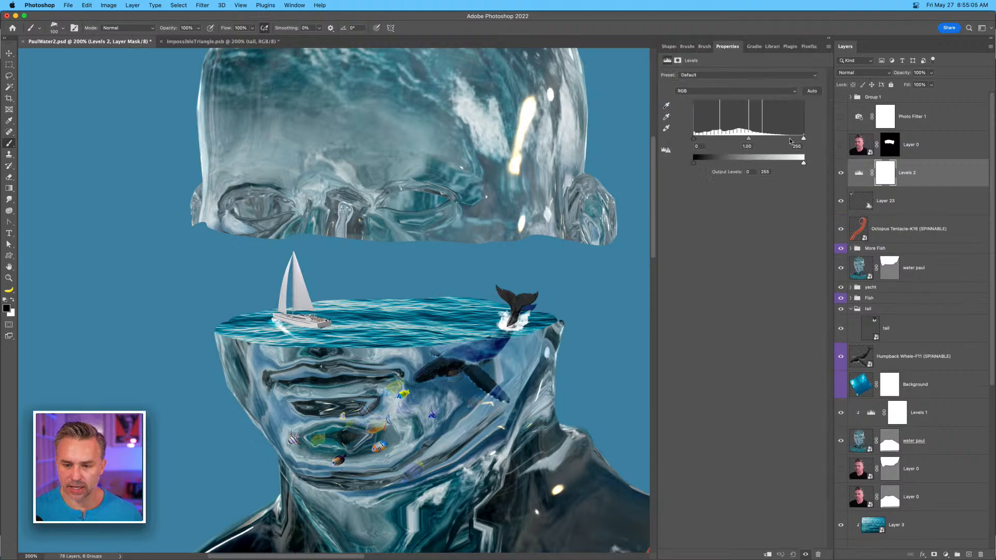
pyautogui.moveTo(803, 141); pyautogui.dragTo(782, 140)
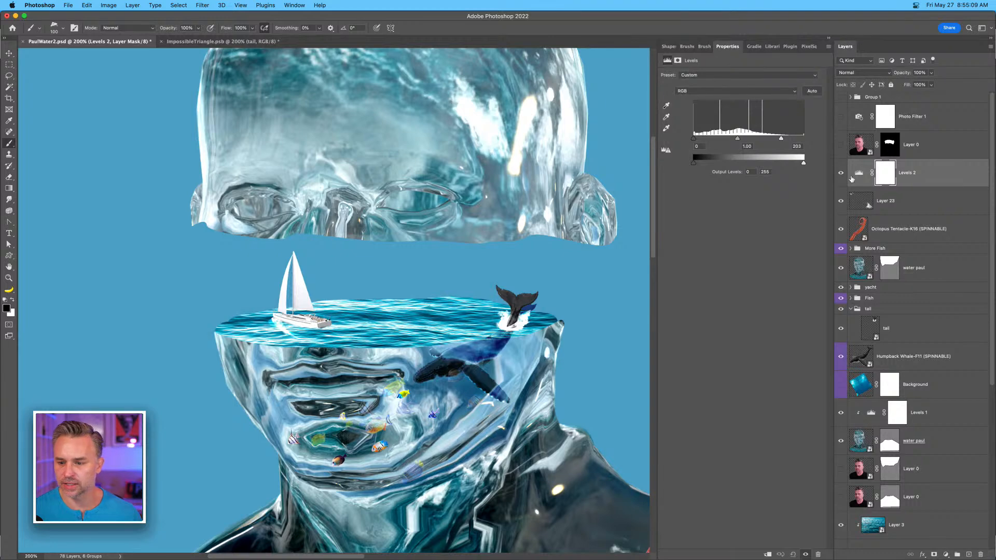
# Show the Photo Filter 1 layer and move the Levels 2 adjustment above it in the layer stack.
pyautogui.click(842, 117)
pyautogui.moveTo(931, 176); pyautogui.dragTo(929, 116)
pyautogui.press('super+minus')
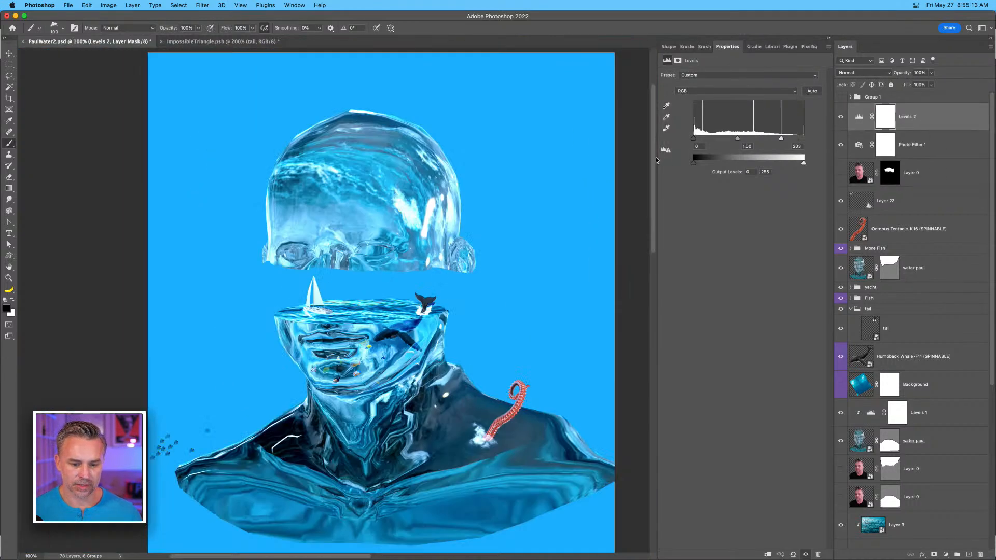
pyautogui.moveTo(289, 366); pyautogui.dragTo(279, 347)
pyautogui.press('super+plus')
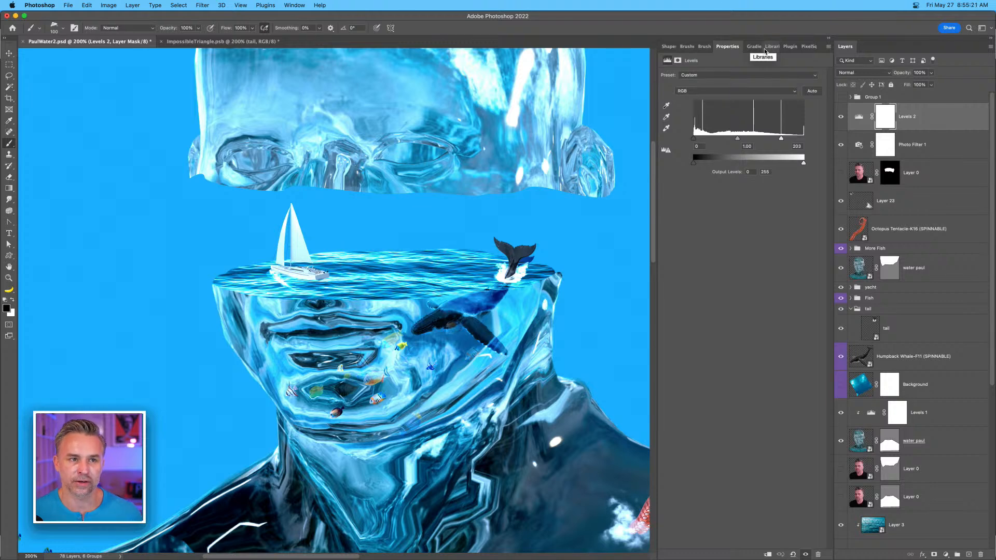
pyautogui.moveTo(478, 166); pyautogui.dragTo(397, 120)
# Switch to Google Chrome, review the Creative Cloud Express home page and the Create Waves blog toolkit, and return to Photoshop.
pyautogui.moveTo(449, 559)
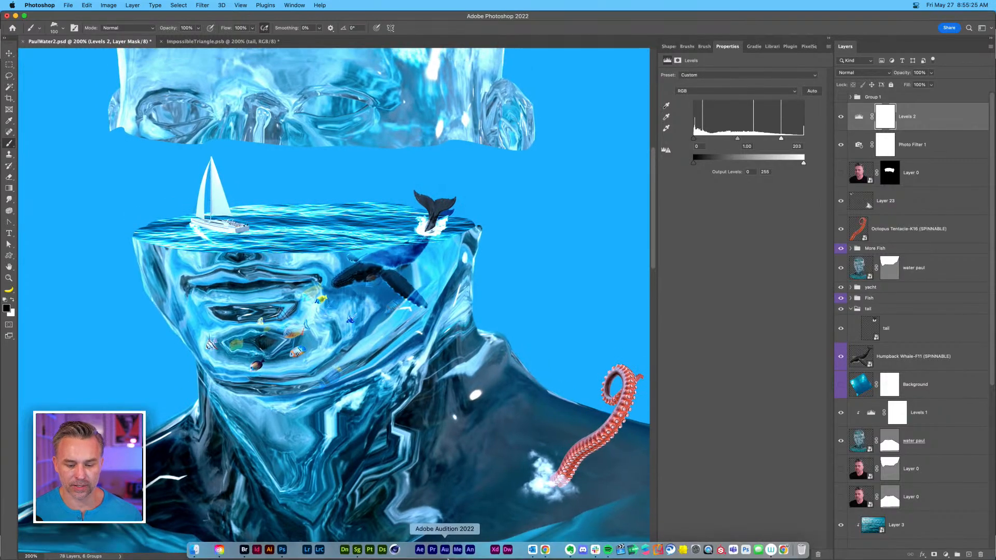
pyautogui.click(545, 550)
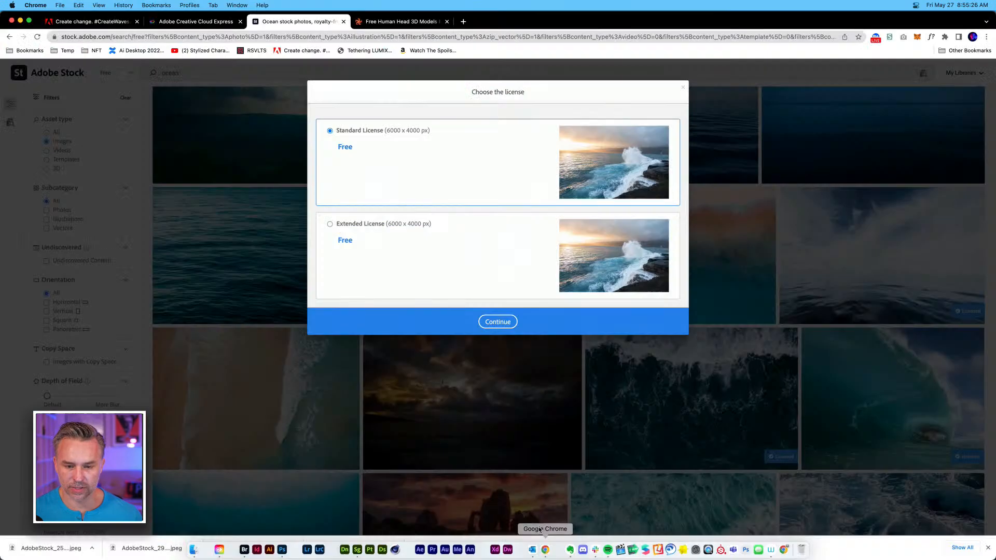
pyautogui.click(178, 20)
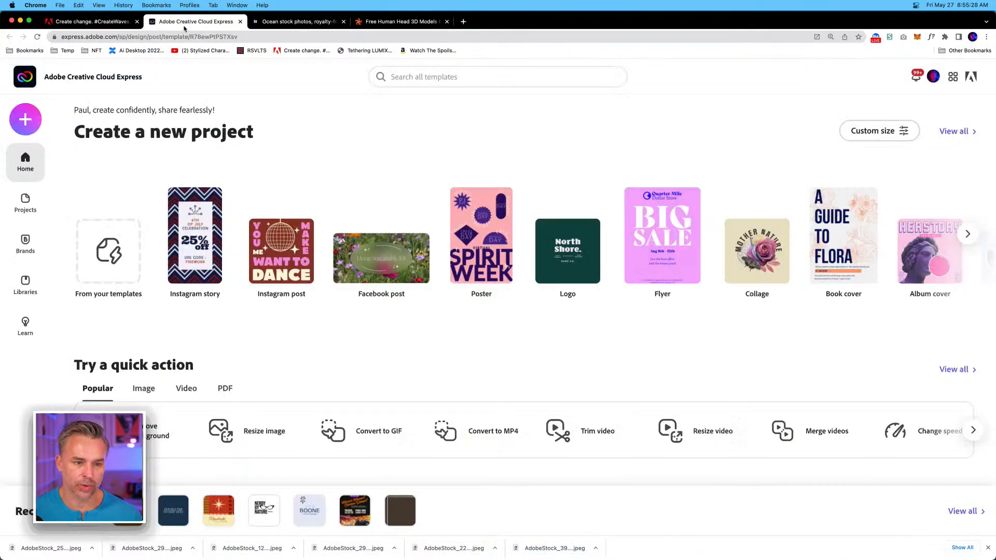
pyautogui.click(73, 23)
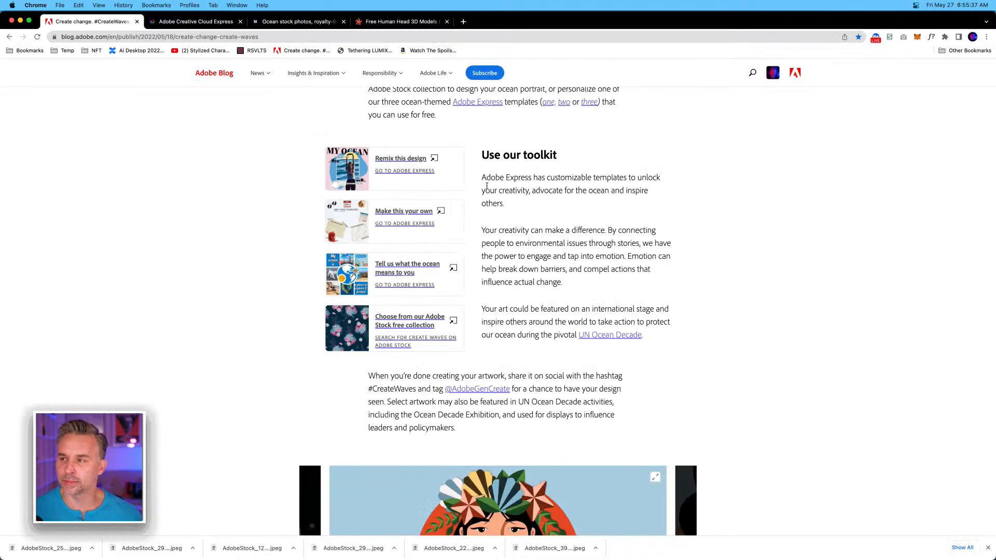
pyautogui.click(21, 22)
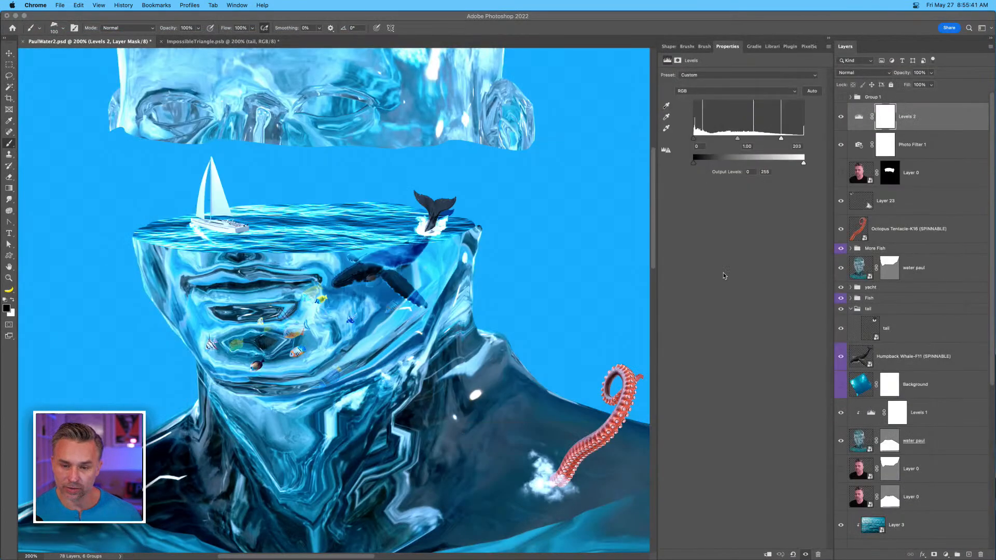
pyautogui.click(449, 281)
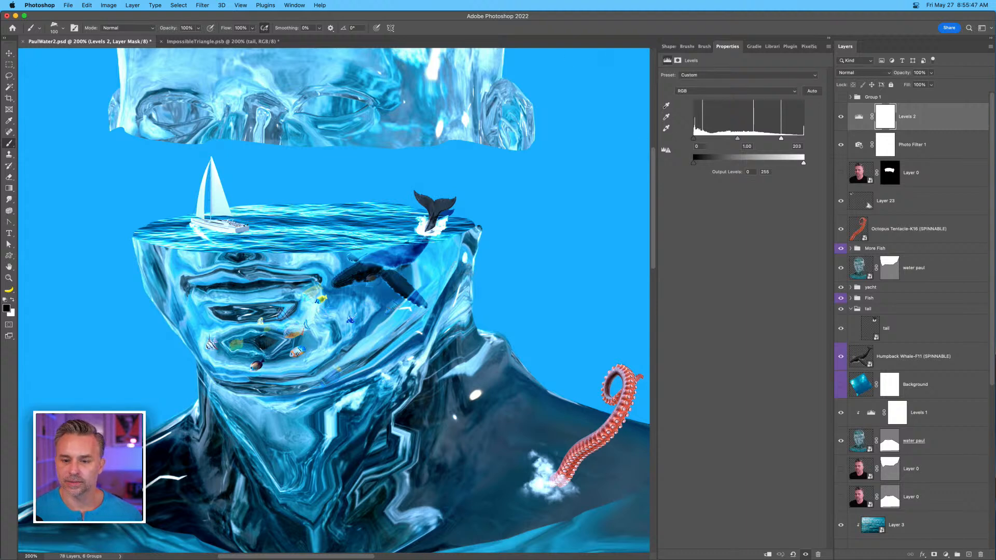
# Search the brush library for "water" and select the first brush in the Waterfall set.
pyautogui.click(703, 46)
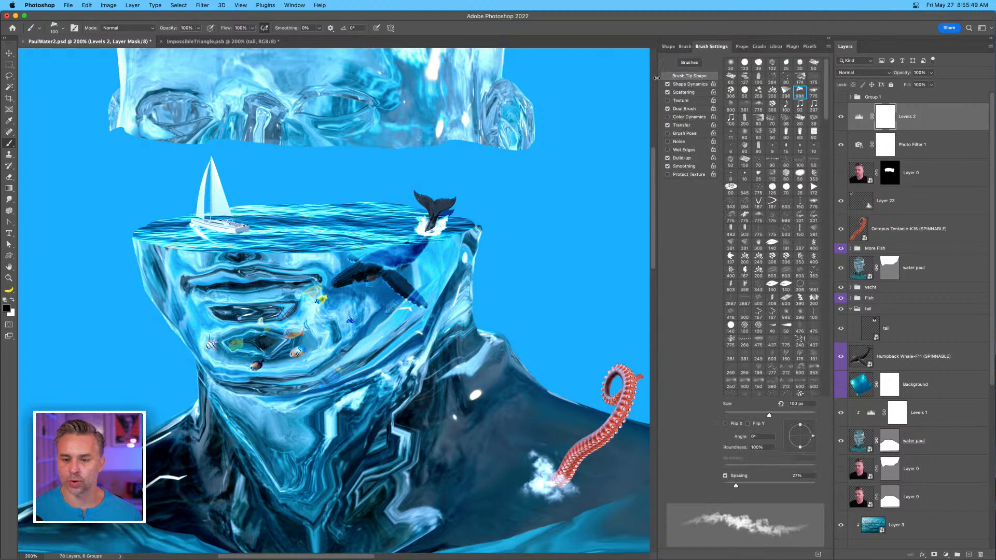
pyautogui.click(684, 47)
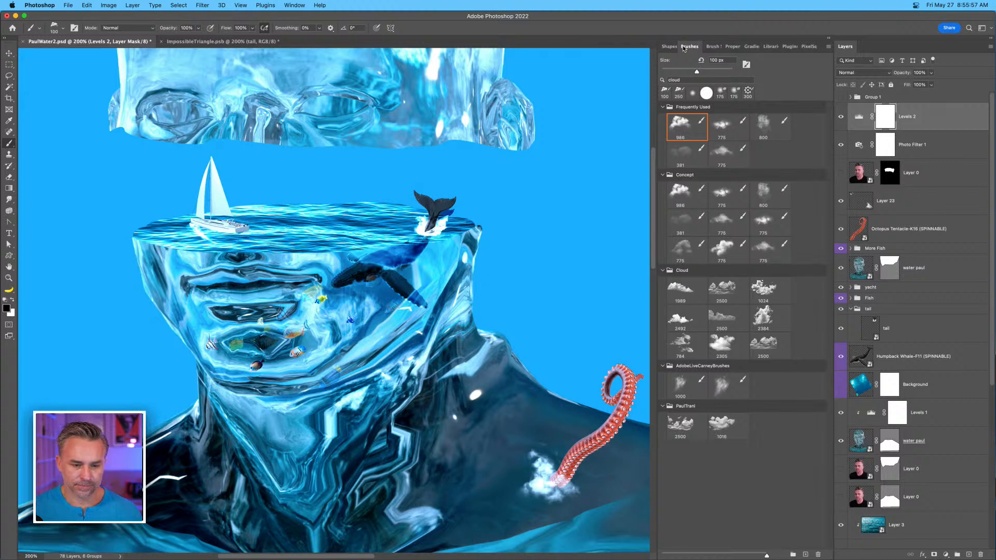
pyautogui.click(700, 80)
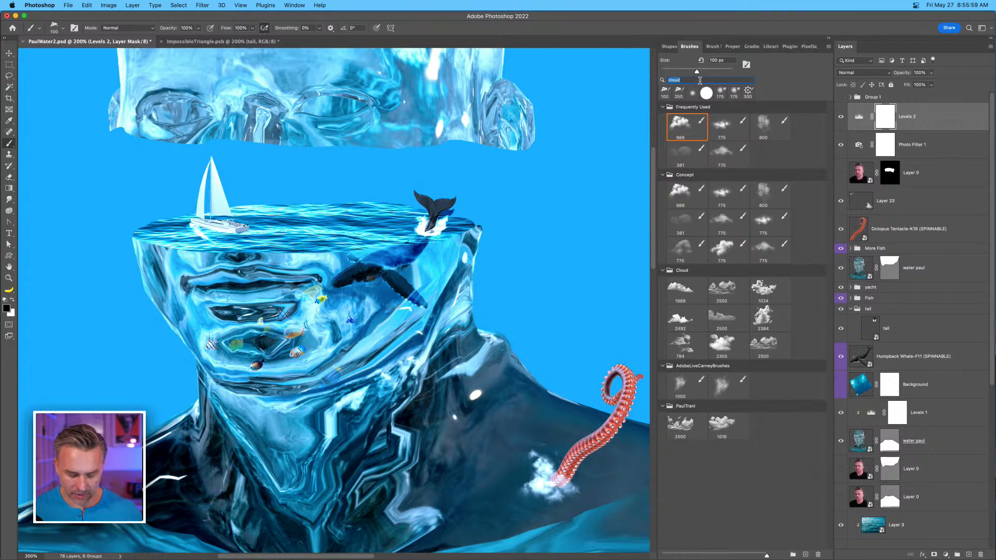
pyautogui.write('water')
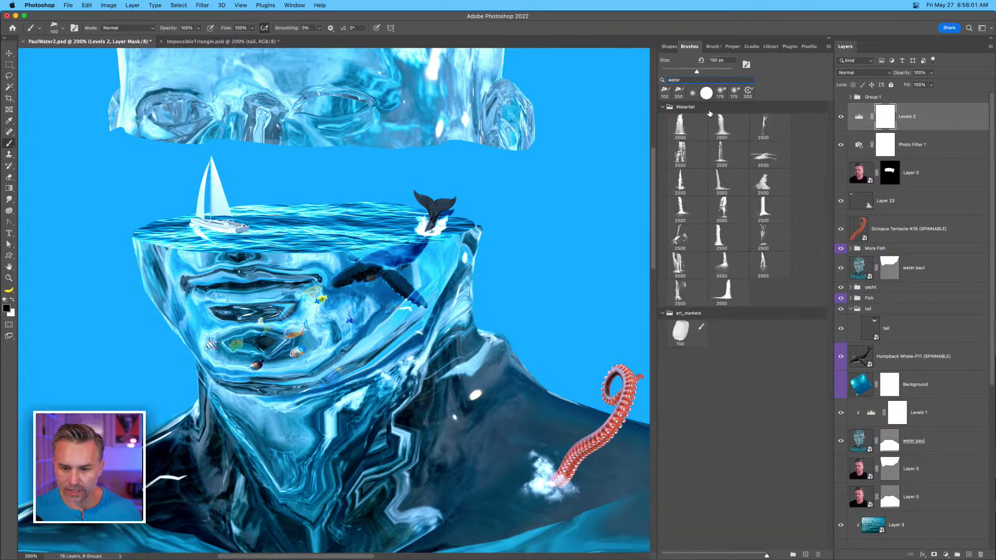
pyautogui.click(674, 127)
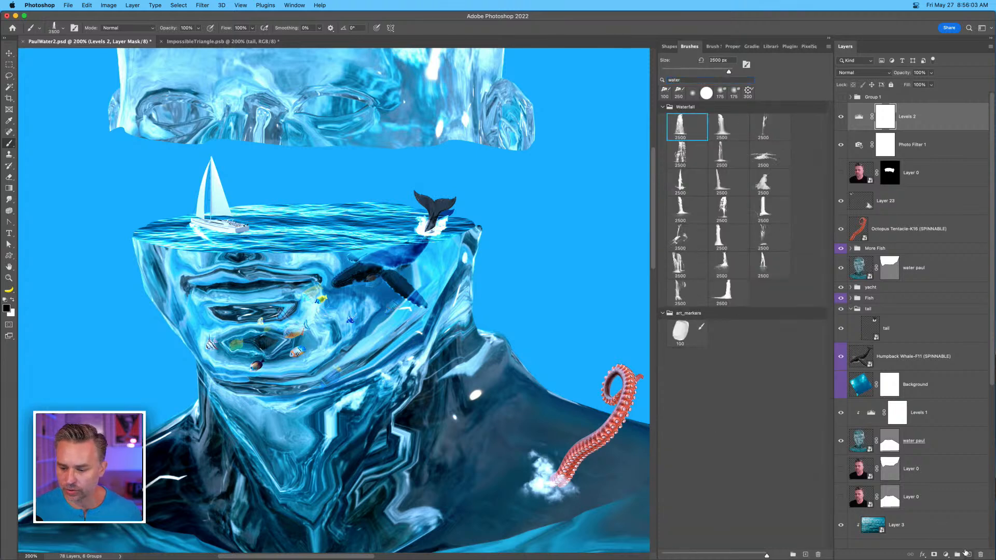
# Add a new layer above Levels 2 and stamp a white 400 px waterfall between the head slices, under the eye.
pyautogui.click(968, 555)
pyautogui.press('x')
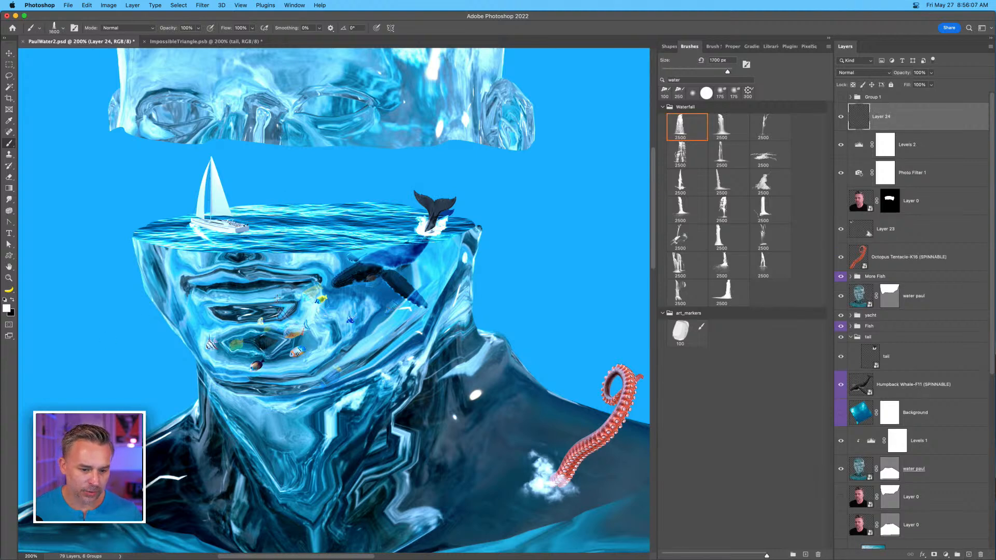
pyautogui.press('[')
pyautogui.press('[')
pyautogui.press('[')
pyautogui.press('[')
pyautogui.press('[')
pyautogui.press('[')
pyautogui.press('[')
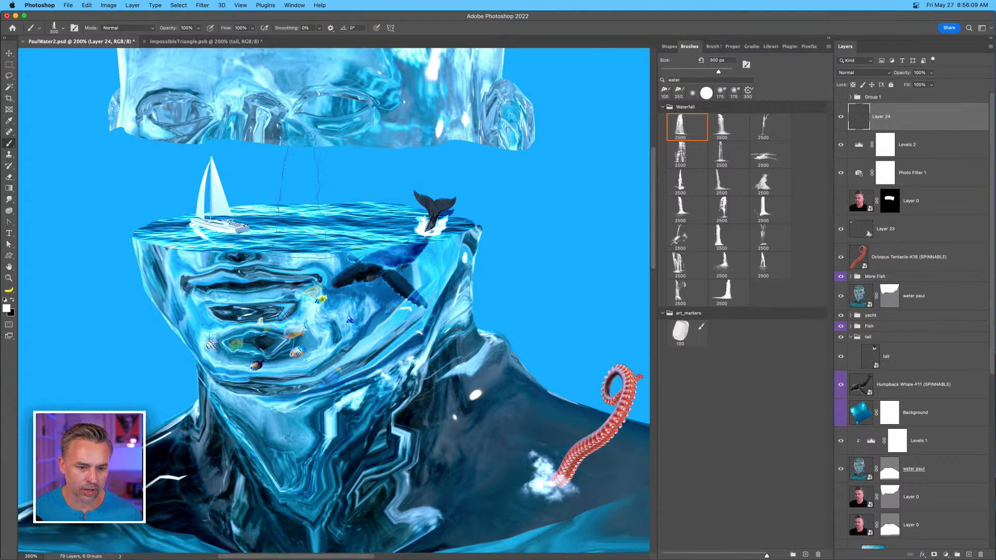
pyautogui.press('[')
pyautogui.press(']')
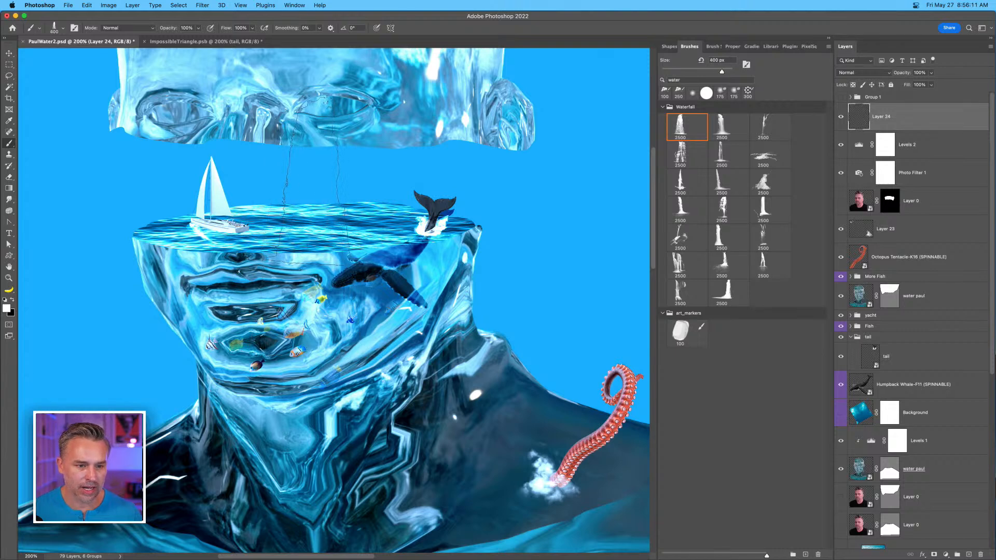
pyautogui.click(316, 179)
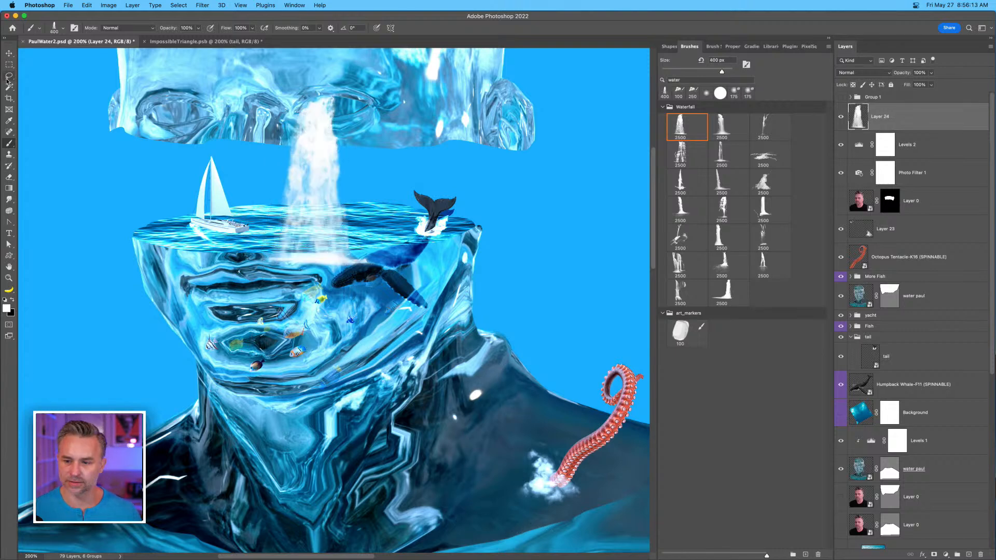
# Scale down the waterfall on Layer 24 and reposition it to pour from beside the nose onto the water surface.
pyautogui.click(9, 53)
pyautogui.moveTo(173, 162); pyautogui.dragTo(177, 173)
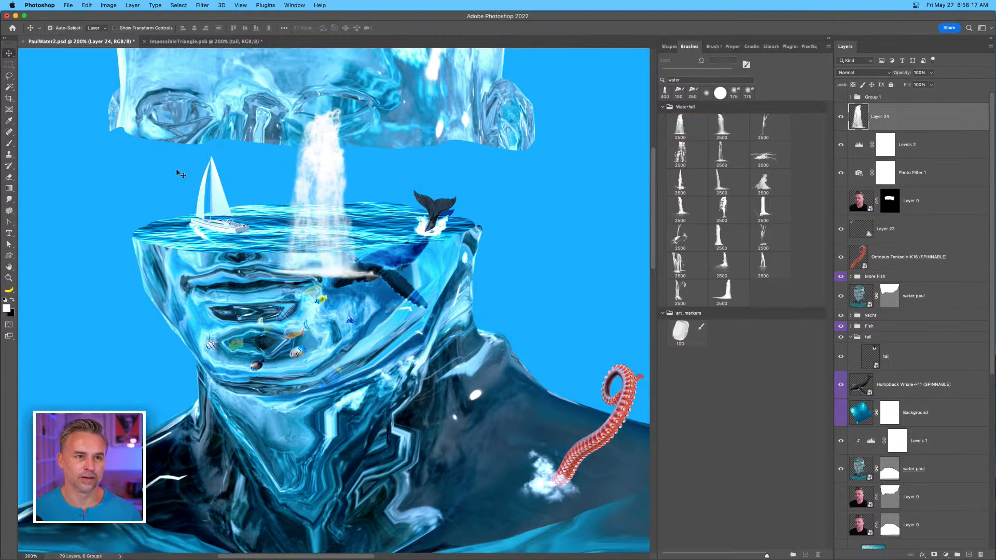
pyautogui.press('super+minus')
pyautogui.press('super+plus')
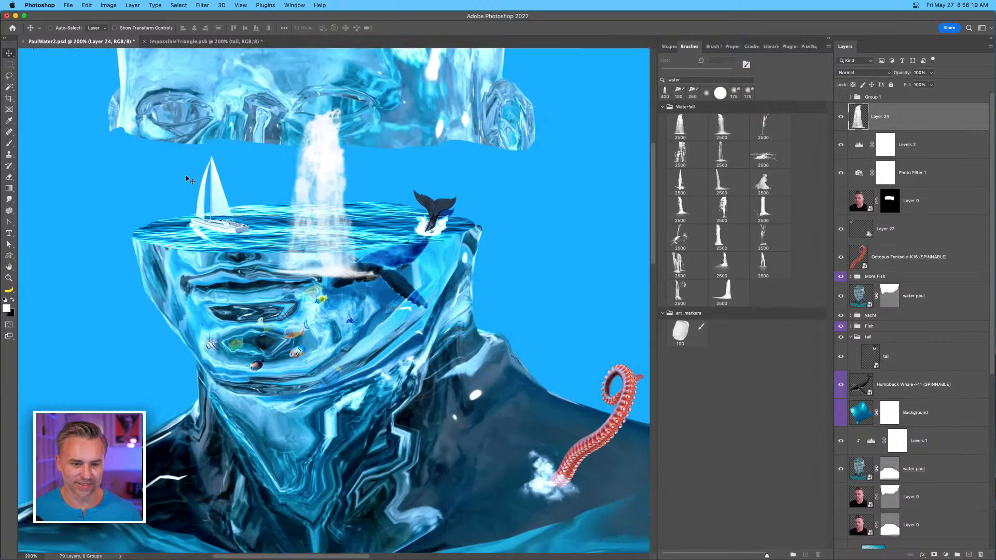
pyautogui.press('super+t')
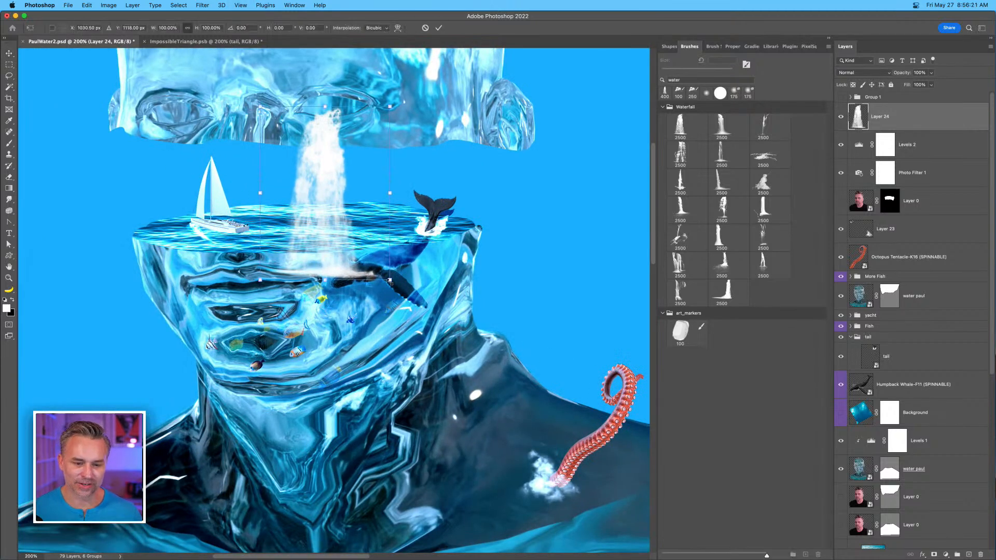
pyautogui.moveTo(390, 281); pyautogui.dragTo(374, 259)
pyautogui.moveTo(279, 126); pyautogui.dragTo(265, 125)
pyautogui.press('Return')
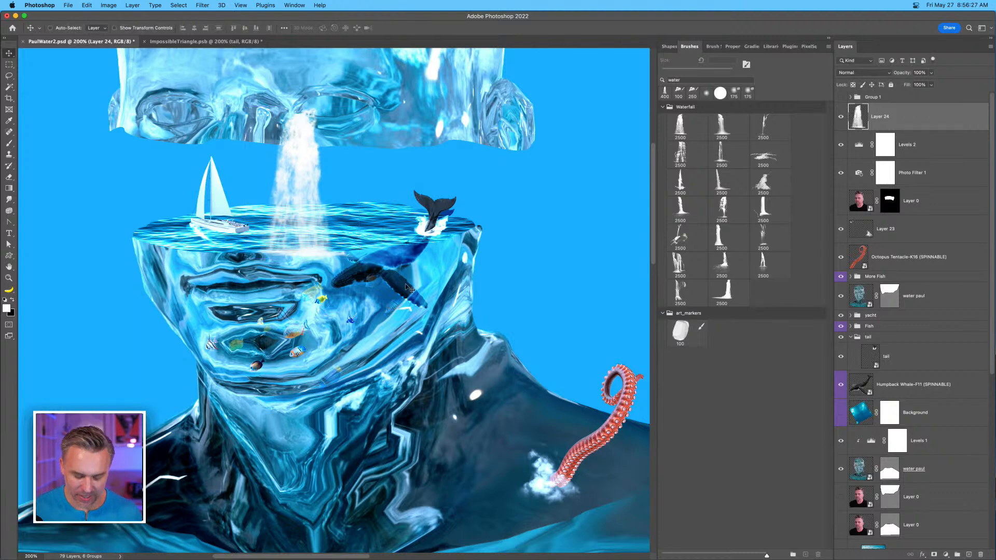
# View the portrait in full-screen mode and examine the waterfall between the head slices.
pyautogui.press('f')
pyautogui.press('f')
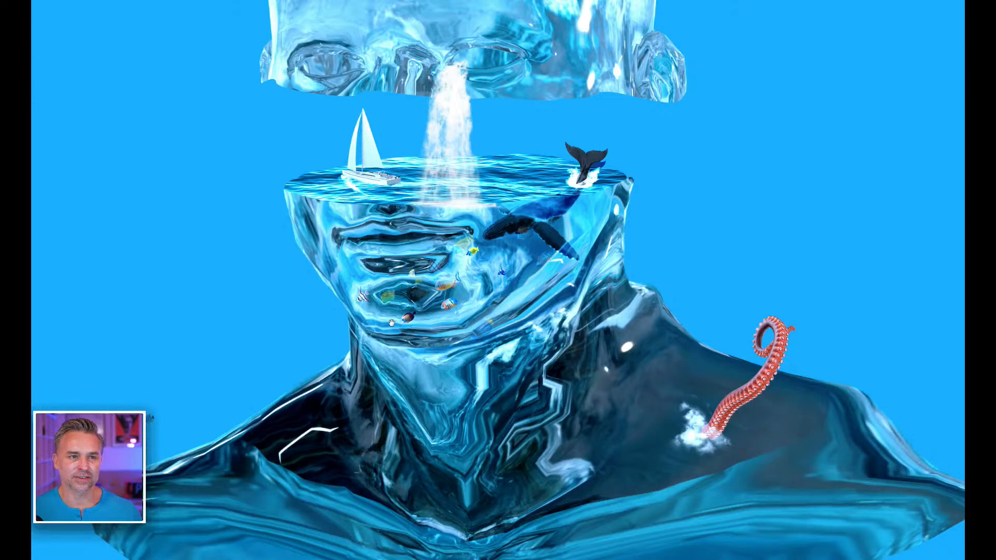
pyautogui.moveTo(393, 319); pyautogui.dragTo(397, 378)
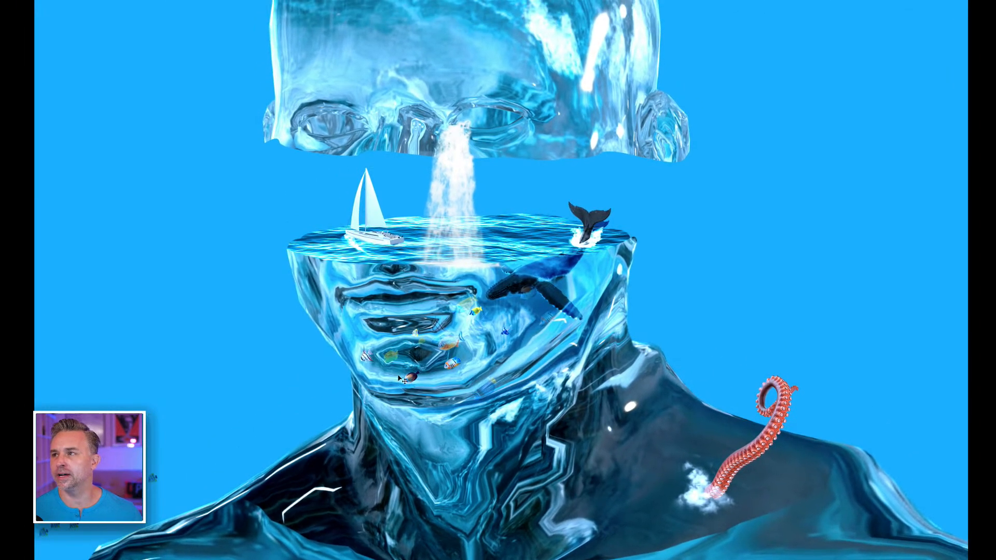